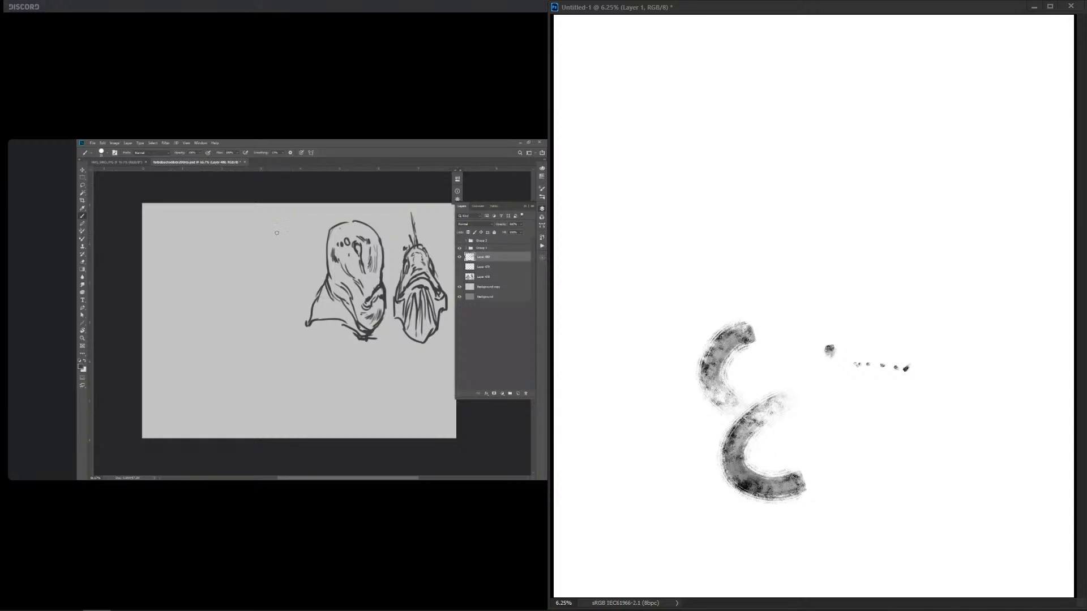
Step: Brush textured dark patches for the upper forehead, the right brow and the right half of the feathered headdress
{"action": "mouse_move", "coordinate": [277, 233]}
{"action": "left_mouse_down"}
{"action": "mouse_move", "coordinate": [266, 262]}
{"action": "mouse_move", "coordinate": [281, 241]}
{"action": "left_mouse_up"}
{"action": "left_click_drag", "start_coordinate": [774, 290], "coordinate": [772, 342]}
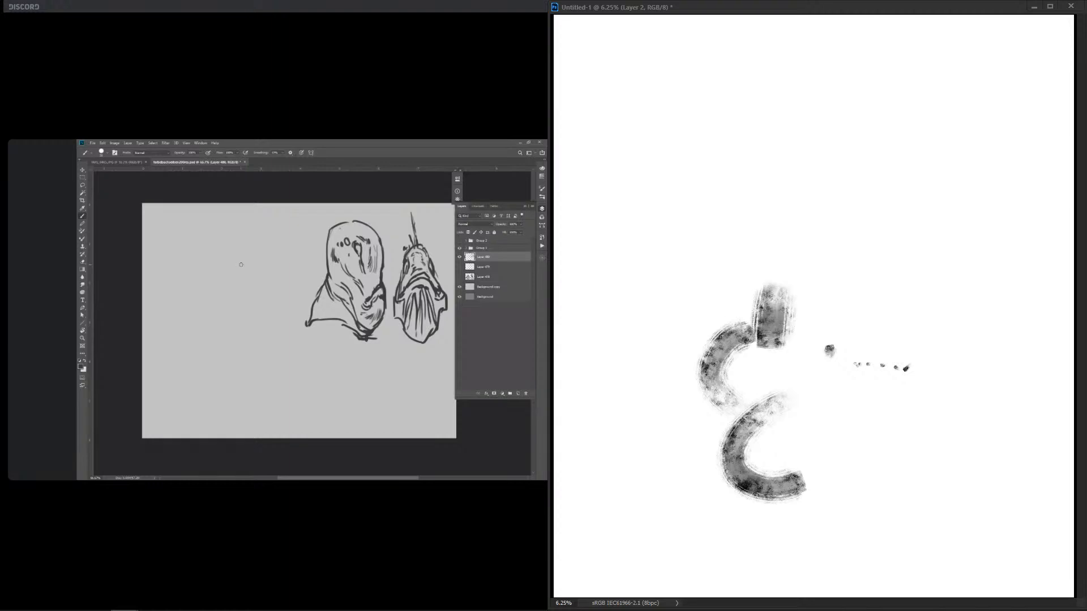
{"action": "mouse_move", "coordinate": [815, 301]}
{"action": "left_mouse_down"}
{"action": "mouse_move", "coordinate": [824, 326]}
{"action": "mouse_move", "coordinate": [925, 322]}
{"action": "left_mouse_up"}
{"action": "left_click_drag", "start_coordinate": [929, 359], "coordinate": [951, 391]}
{"action": "left_click_drag", "start_coordinate": [821, 377], "coordinate": [844, 402]}
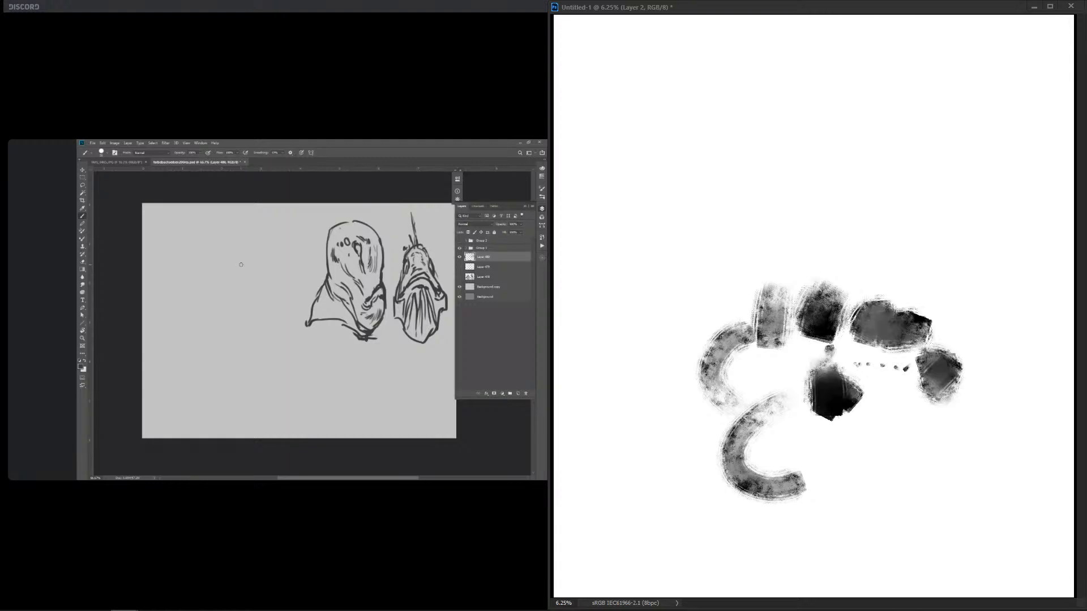
Step: Paint a black forehead band, a dense fan of black feathers on the headdress's left side and small tufts along its crown
{"action": "left_click_drag", "start_coordinate": [776, 322], "coordinate": [799, 380]}
{"action": "mouse_move", "coordinate": [719, 272]}
{"action": "left_mouse_down"}
{"action": "mouse_move", "coordinate": [742, 317]}
{"action": "mouse_move", "coordinate": [677, 348]}
{"action": "mouse_move", "coordinate": [668, 374]}
{"action": "left_mouse_up"}
{"action": "left_click_drag", "start_coordinate": [781, 275], "coordinate": [792, 290]}
{"action": "mouse_move", "coordinate": [826, 257]}
{"action": "left_mouse_down"}
{"action": "mouse_move", "coordinate": [806, 290]}
{"action": "mouse_move", "coordinate": [866, 303]}
{"action": "mouse_move", "coordinate": [853, 318]}
{"action": "mouse_move", "coordinate": [875, 327]}
{"action": "left_mouse_up"}
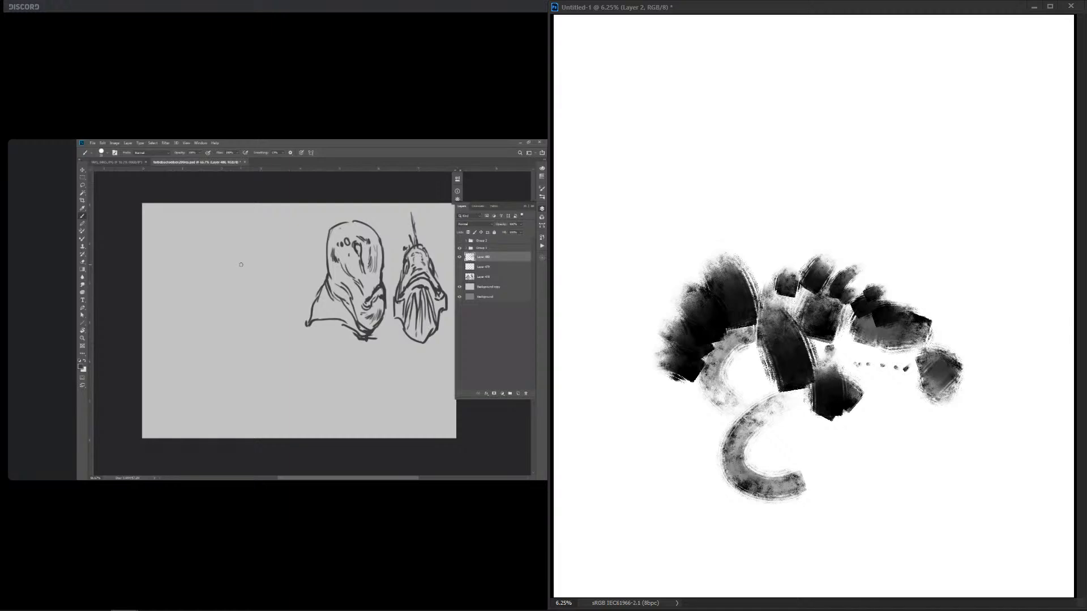
Step: Paint paired black curved headband stripes on both sides of the forehead, plus a small square dab inside the left arc
{"action": "left_click_drag", "start_coordinate": [755, 328], "coordinate": [702, 393]}
{"action": "left_click_drag", "start_coordinate": [756, 328], "coordinate": [712, 398]}
{"action": "left_click_drag", "start_coordinate": [764, 345], "coordinate": [719, 407]}
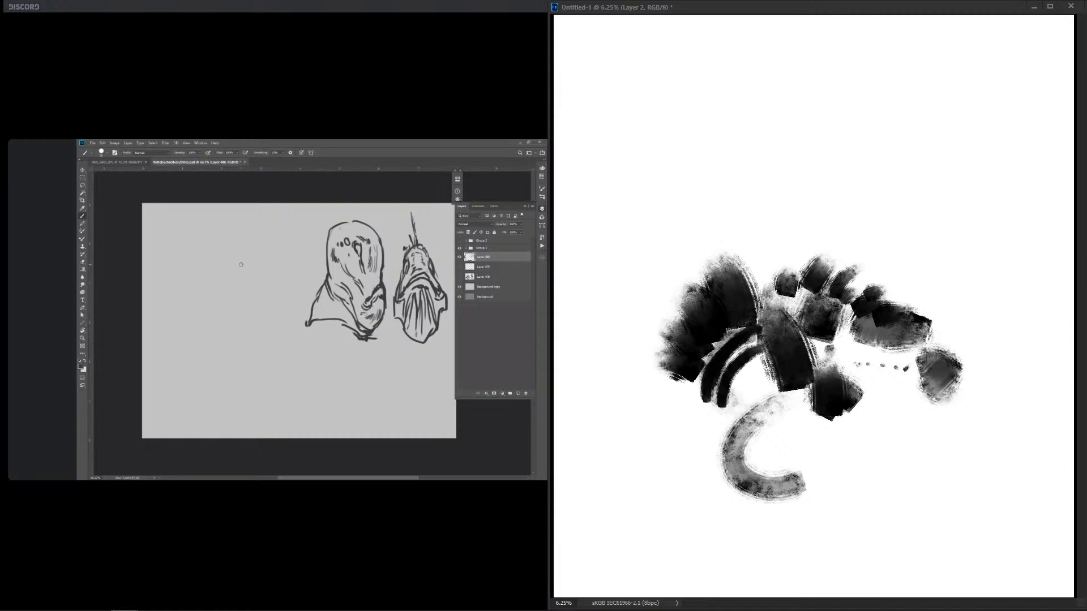
{"action": "left_click_drag", "start_coordinate": [832, 315], "coordinate": [907, 393]}
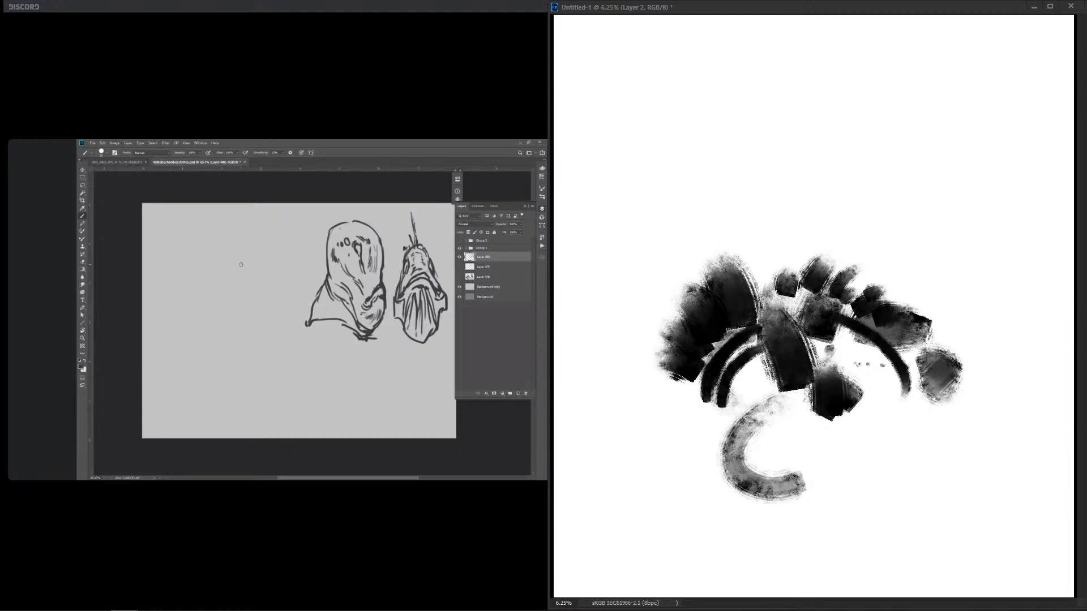
{"action": "left_click_drag", "start_coordinate": [839, 333], "coordinate": [893, 407]}
{"action": "left_click", "coordinate": [755, 378]}
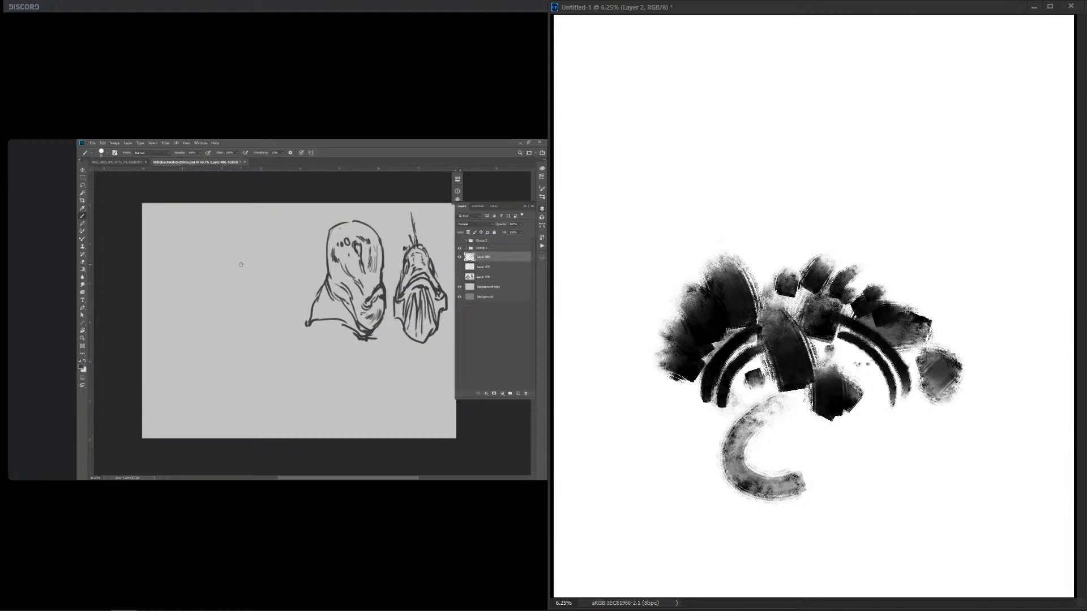
Step: Paint a black left brow patch and a gray textured under-eye stroke on each side of the face
{"action": "mouse_move", "coordinate": [746, 421]}
{"action": "left_mouse_down"}
{"action": "mouse_move", "coordinate": [784, 401]}
{"action": "mouse_move", "coordinate": [861, 418]}
{"action": "mouse_move", "coordinate": [806, 405]}
{"action": "left_mouse_up"}
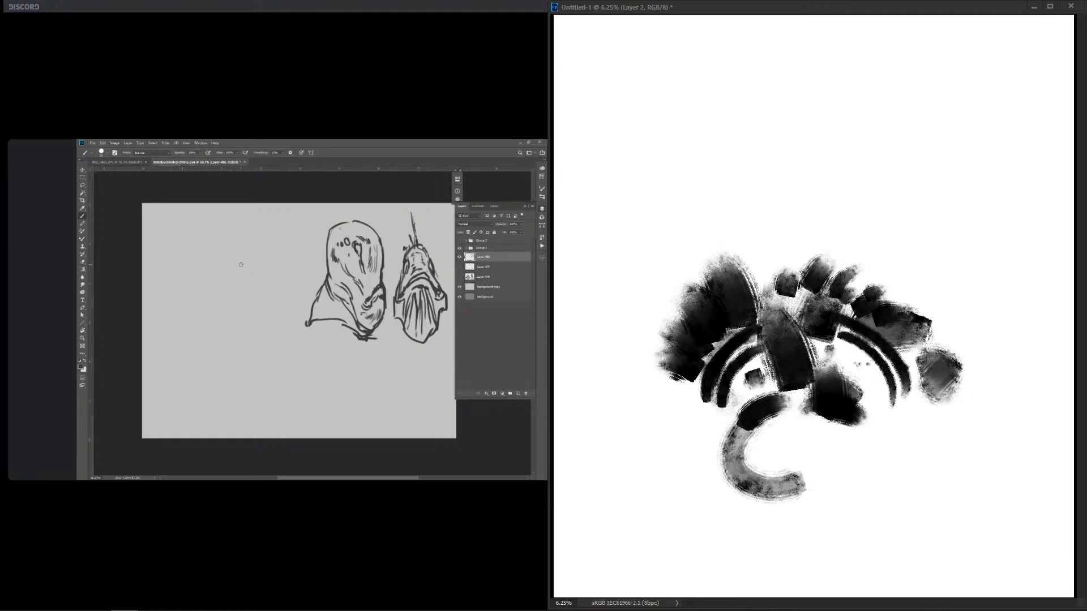
{"action": "left_click_drag", "start_coordinate": [749, 439], "coordinate": [791, 435]}
{"action": "left_click_drag", "start_coordinate": [807, 437], "coordinate": [865, 435]}
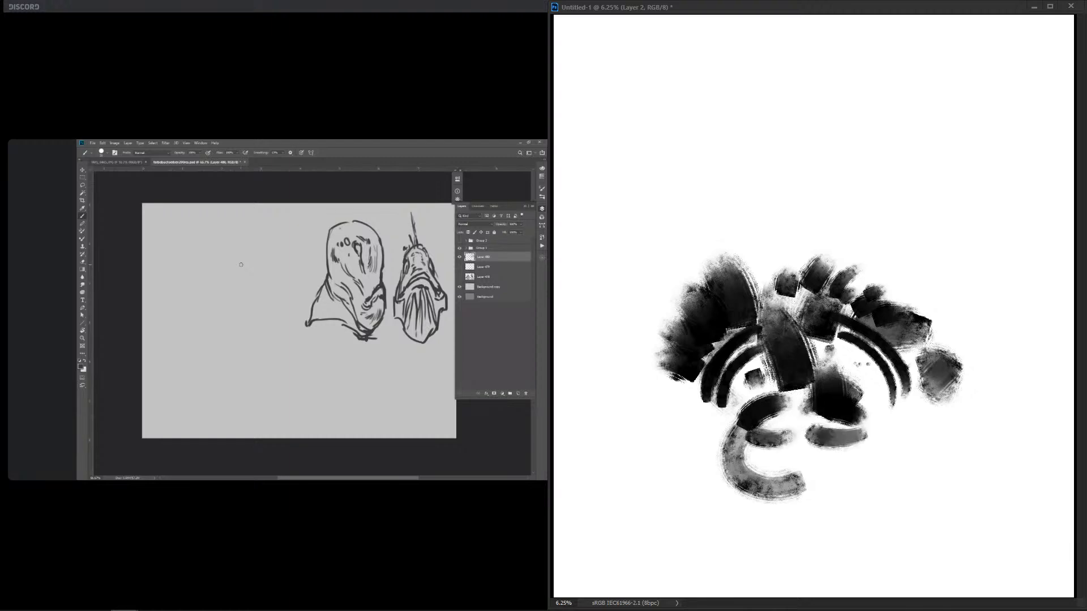
Step: Paint a black notched nose base, a thin downturned mouth line and a short gray lower lip
{"action": "mouse_move", "coordinate": [777, 458]}
{"action": "left_mouse_down"}
{"action": "mouse_move", "coordinate": [781, 474]}
{"action": "mouse_move", "coordinate": [827, 475]}
{"action": "mouse_move", "coordinate": [823, 456]}
{"action": "mouse_move", "coordinate": [805, 485]}
{"action": "left_mouse_up"}
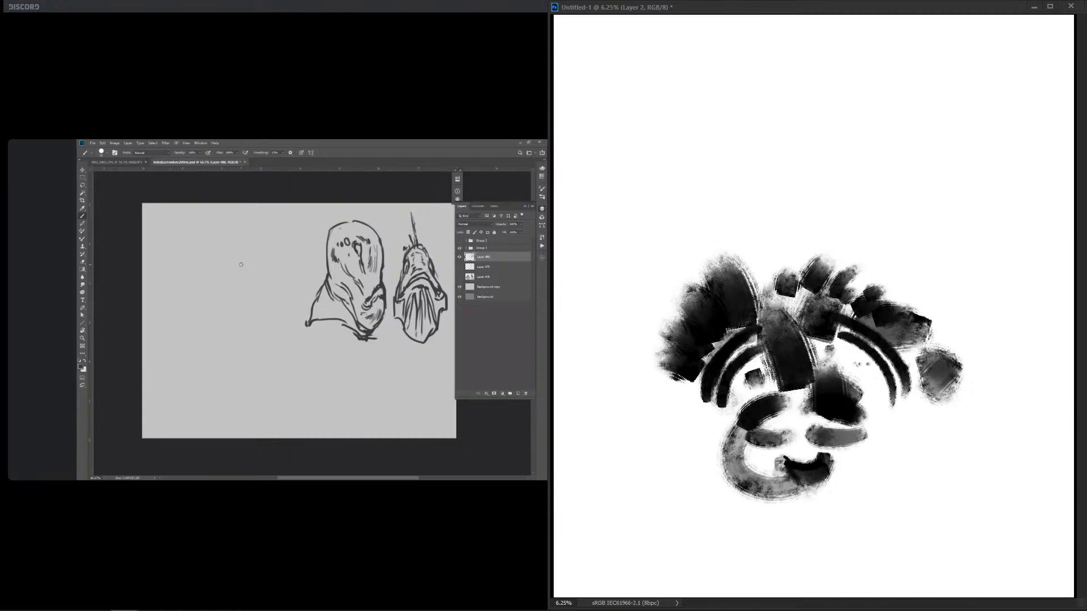
{"action": "left_click_drag", "start_coordinate": [786, 459], "coordinate": [823, 453]}
{"action": "left_click", "coordinate": [845, 484]}
{"action": "mouse_move", "coordinate": [845, 483]}
{"action": "left_mouse_down"}
{"action": "mouse_move", "coordinate": [775, 493]}
{"action": "mouse_move", "coordinate": [841, 484]}
{"action": "mouse_move", "coordinate": [830, 483]}
{"action": "mouse_move", "coordinate": [832, 500]}
{"action": "left_mouse_up"}
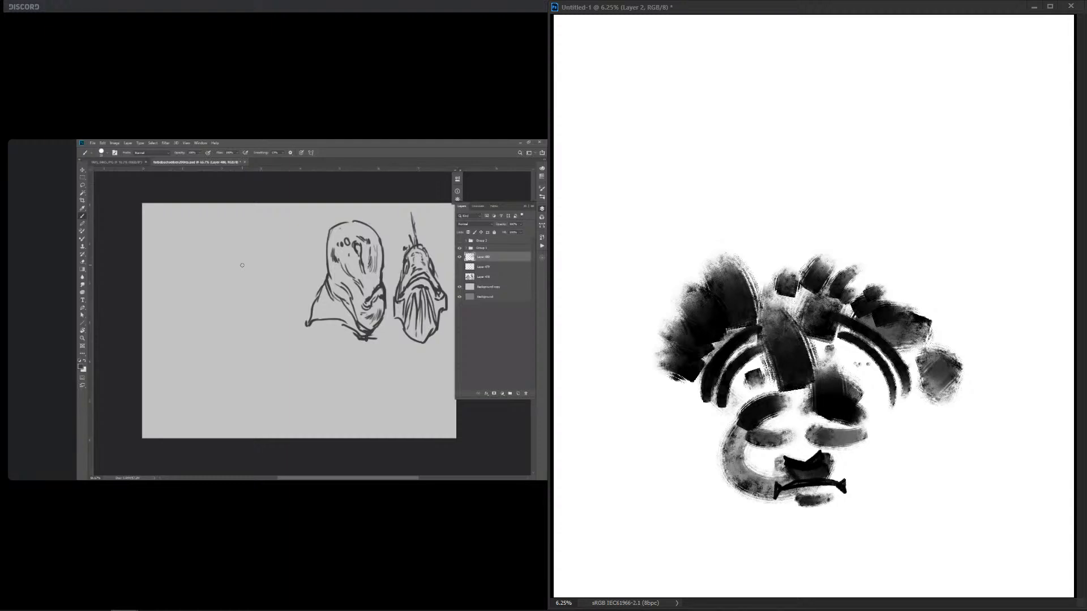
Step: Draw black closed-eyelid lines on both eyes and paint a gray textured contour down the right cheek
{"action": "left_click_drag", "start_coordinate": [752, 433], "coordinate": [862, 426]}
{"action": "mouse_move", "coordinate": [812, 412]}
{"action": "left_mouse_down"}
{"action": "mouse_move", "coordinate": [808, 432]}
{"action": "mouse_move", "coordinate": [789, 417]}
{"action": "mouse_move", "coordinate": [798, 427]}
{"action": "mouse_move", "coordinate": [784, 447]}
{"action": "mouse_move", "coordinate": [826, 446]}
{"action": "left_mouse_up"}
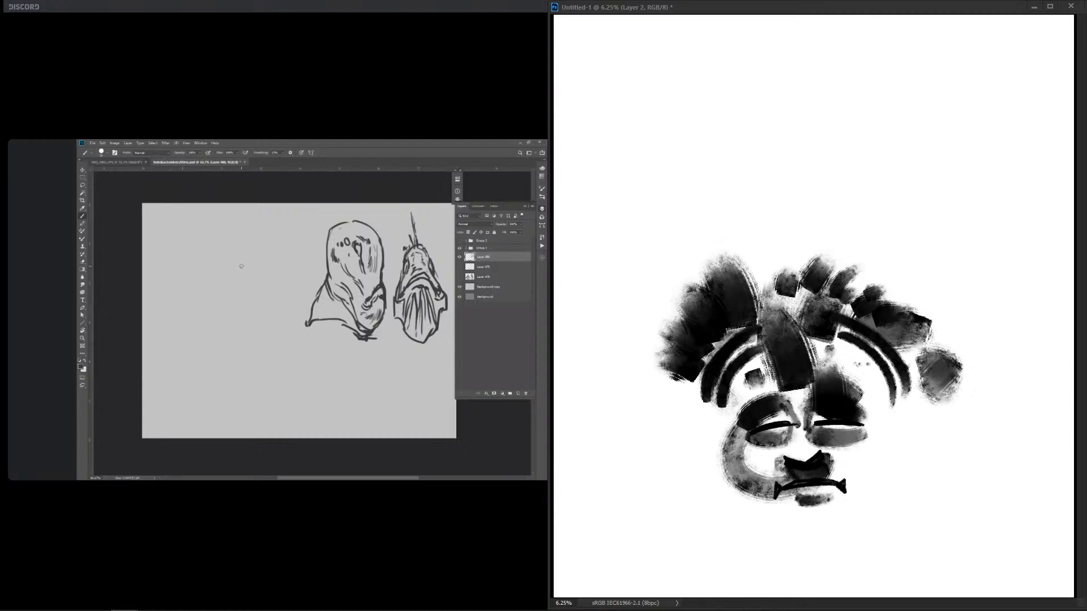
{"action": "left_click_drag", "start_coordinate": [878, 406], "coordinate": [868, 497]}
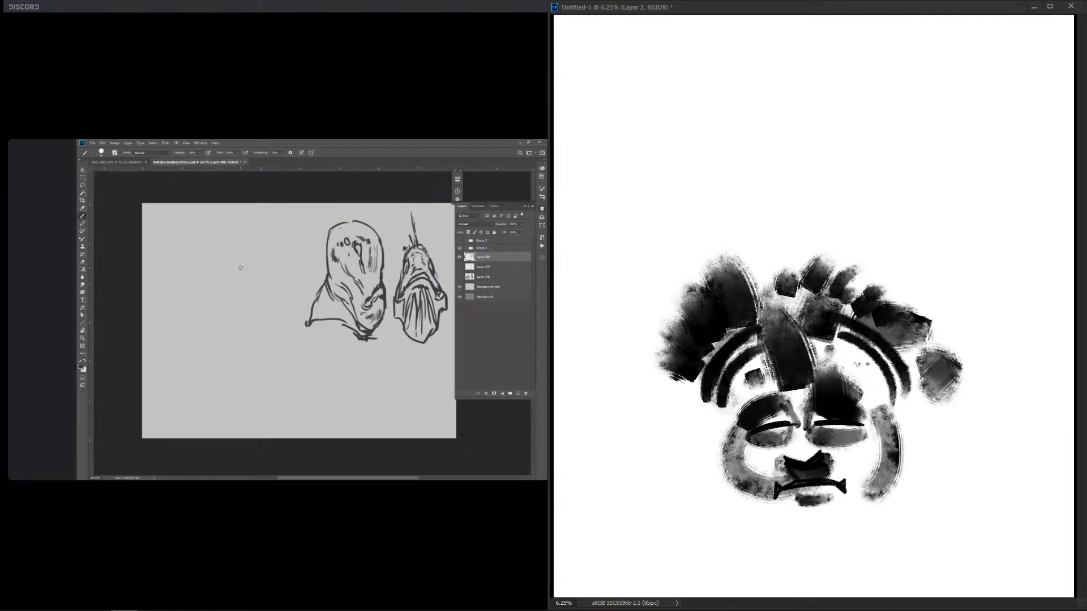
Step: Add rows of short black hatch marks at both temples just inside the headband arcs
{"action": "left_click_drag", "start_coordinate": [731, 415], "coordinate": [740, 387]}
{"action": "left_click_drag", "start_coordinate": [888, 408], "coordinate": [873, 380]}
{"action": "left_click_drag", "start_coordinate": [876, 386], "coordinate": [869, 371]}
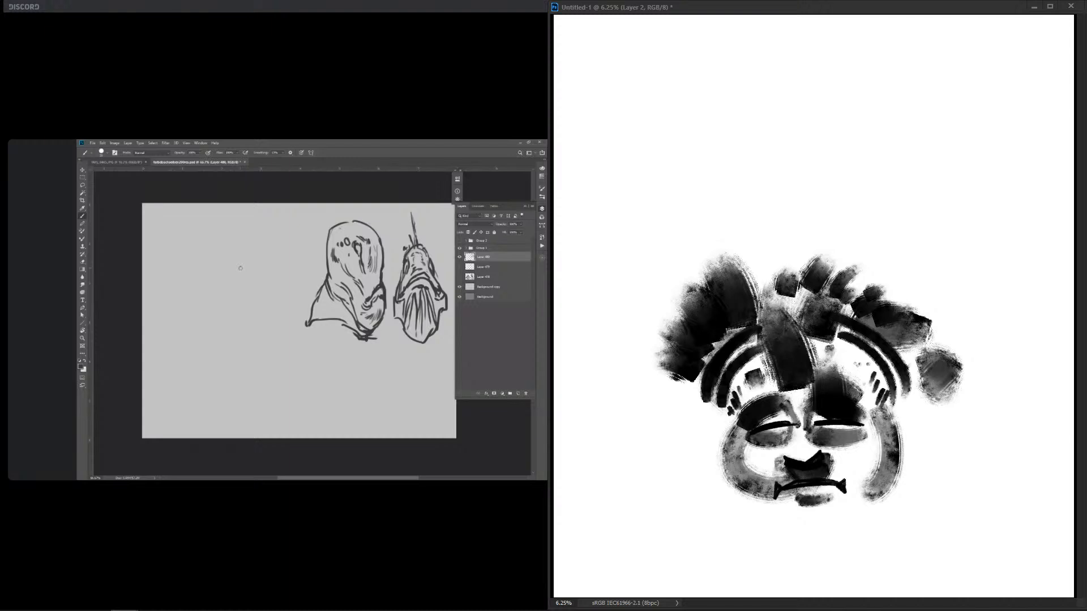
Step: Sketch thin dark lines for the upper and lower edges of both ears, with rough marks below the lobes
{"action": "mouse_move", "coordinate": [722, 427]}
{"action": "left_mouse_down"}
{"action": "mouse_move", "coordinate": [718, 417]}
{"action": "mouse_move", "coordinate": [673, 445]}
{"action": "left_mouse_up"}
{"action": "left_click_drag", "start_coordinate": [901, 412], "coordinate": [937, 420]}
{"action": "left_click_drag", "start_coordinate": [957, 470], "coordinate": [924, 491]}
{"action": "left_click_drag", "start_coordinate": [711, 473], "coordinate": [678, 491]}
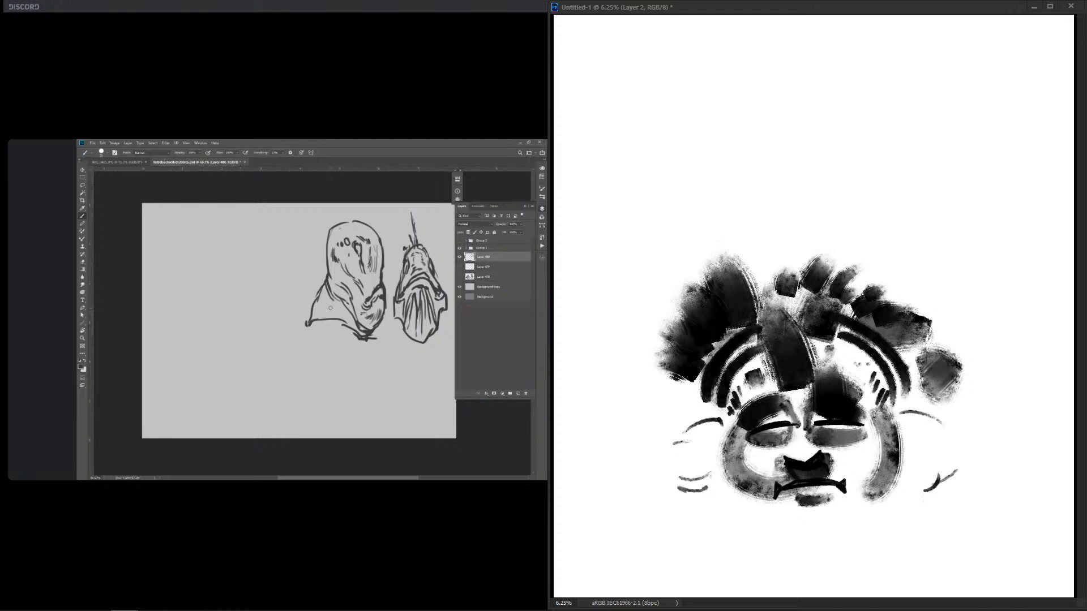
{"action": "left_click_drag", "start_coordinate": [942, 482], "coordinate": [921, 512]}
{"action": "left_click_drag", "start_coordinate": [697, 492], "coordinate": [730, 510]}
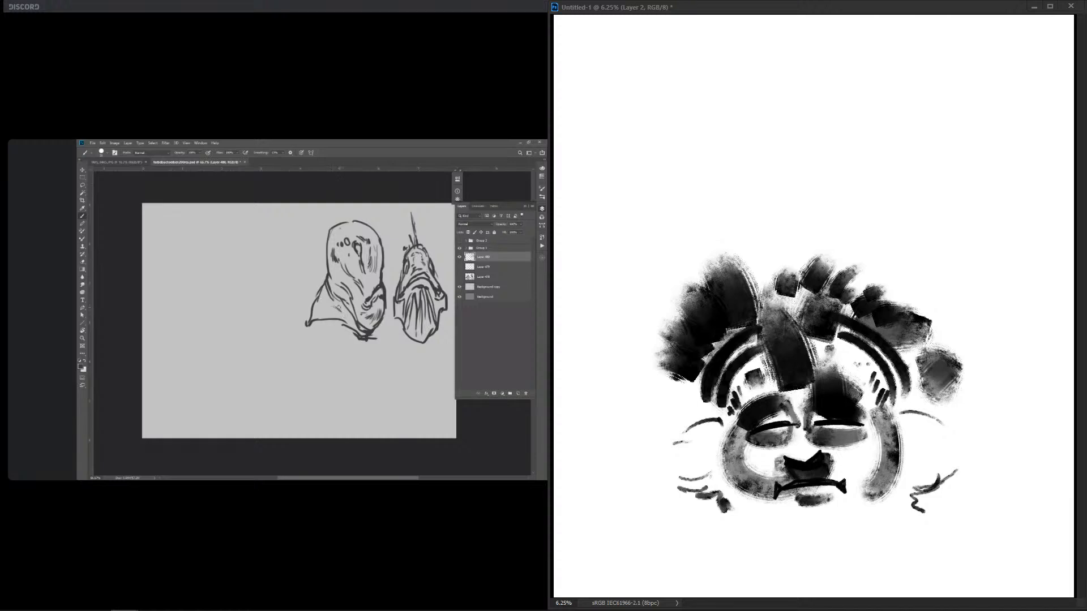
Step: Paint a wide dark collar curving from ear to ear under the face and a gray jaw band above it
{"action": "left_click_drag", "start_coordinate": [908, 489], "coordinate": [880, 528]}
{"action": "left_click_drag", "start_coordinate": [720, 499], "coordinate": [750, 531]}
{"action": "left_click_drag", "start_coordinate": [900, 503], "coordinate": [849, 543]}
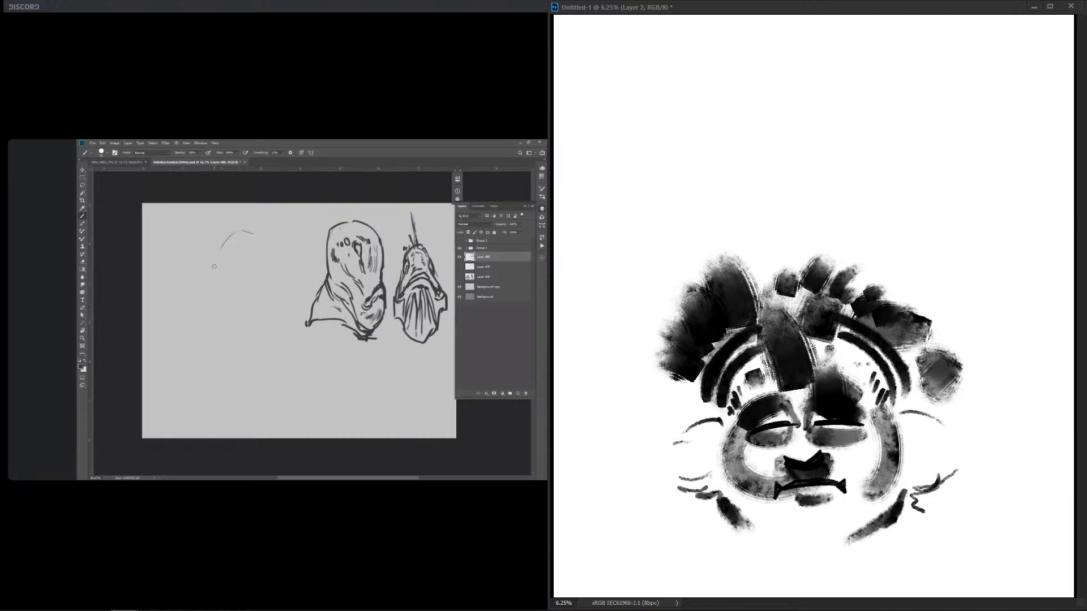
{"action": "left_click_drag", "start_coordinate": [715, 494], "coordinate": [895, 492]}
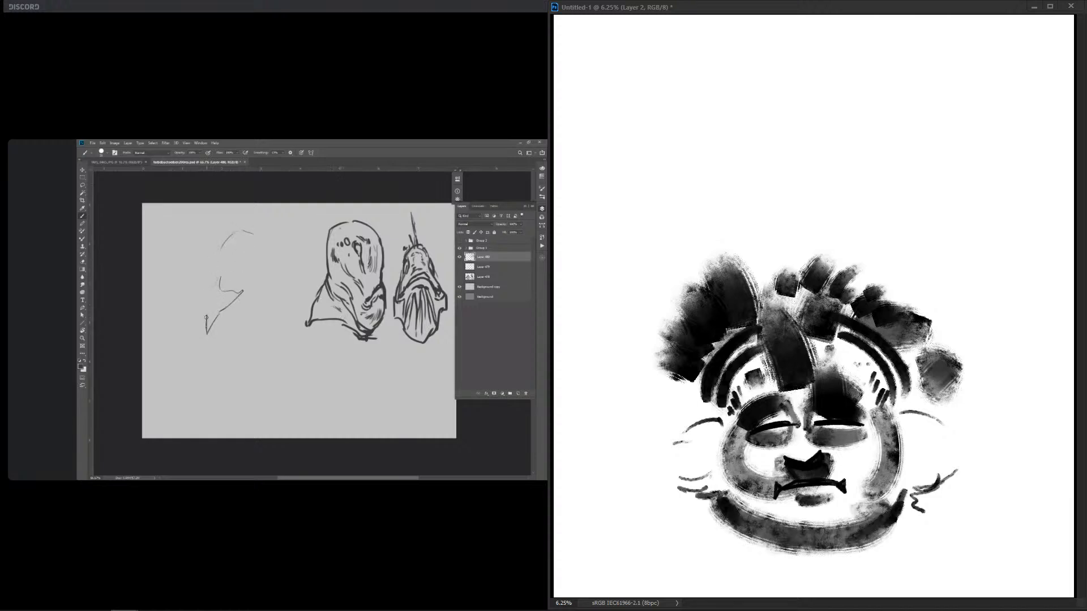
{"action": "left_click_drag", "start_coordinate": [722, 477], "coordinate": [889, 482]}
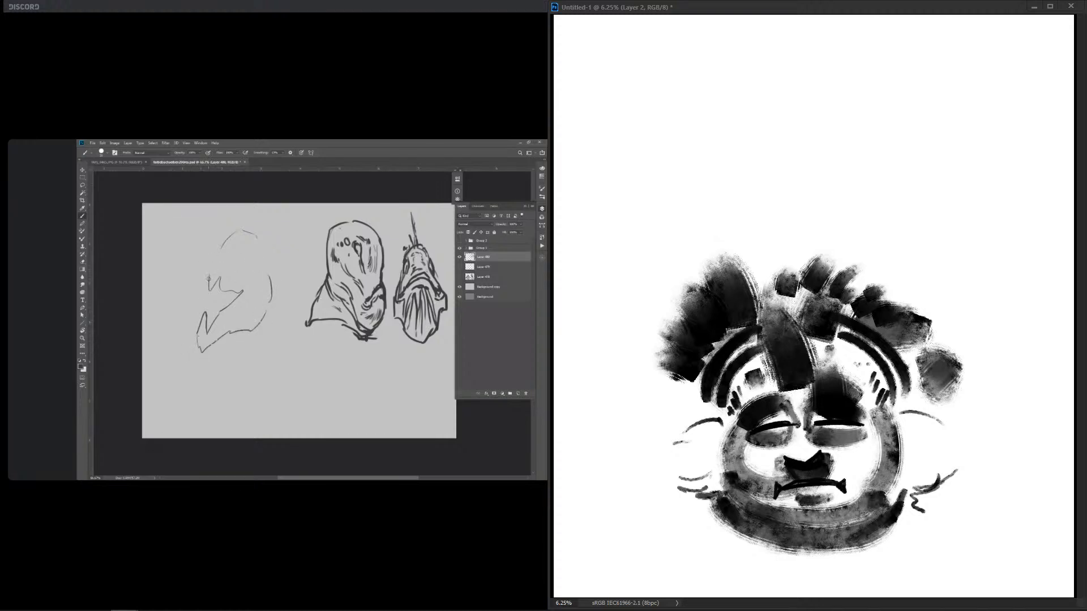
Step: Add short black horizontal dashes at the lower ends of the headband above both ears
{"action": "left_click_drag", "start_coordinate": [700, 407], "coordinate": [710, 398]}
{"action": "left_click_drag", "start_coordinate": [906, 403], "coordinate": [926, 397]}
{"action": "left_click_drag", "start_coordinate": [910, 394], "coordinate": [926, 392]}
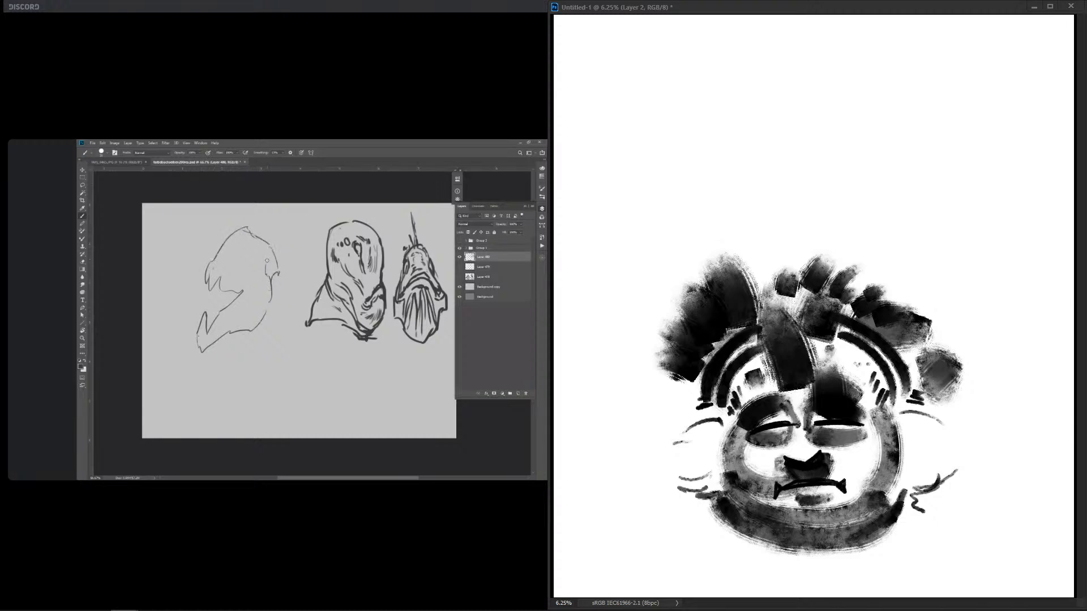
Step: Extend the headdress with gray textured feather tips along its crown and right edge, and fill its lower corners
{"action": "mouse_move", "coordinate": [769, 265]}
{"action": "left_mouse_down"}
{"action": "mouse_move", "coordinate": [767, 247]}
{"action": "mouse_move", "coordinate": [790, 251]}
{"action": "left_mouse_up"}
{"action": "mouse_move", "coordinate": [868, 300]}
{"action": "left_mouse_down"}
{"action": "mouse_move", "coordinate": [911, 269]}
{"action": "mouse_move", "coordinate": [876, 255]}
{"action": "mouse_move", "coordinate": [895, 253]}
{"action": "left_mouse_up"}
{"action": "left_click_drag", "start_coordinate": [829, 271], "coordinate": [857, 241]}
{"action": "left_click_drag", "start_coordinate": [893, 317], "coordinate": [938, 284]}
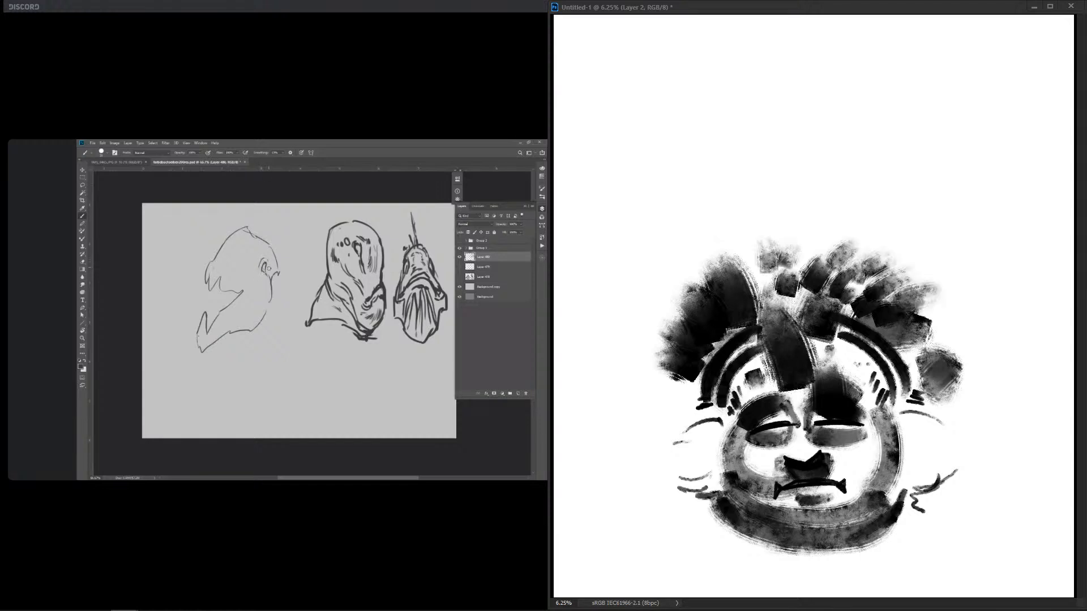
{"action": "left_click_drag", "start_coordinate": [919, 343], "coordinate": [946, 311]}
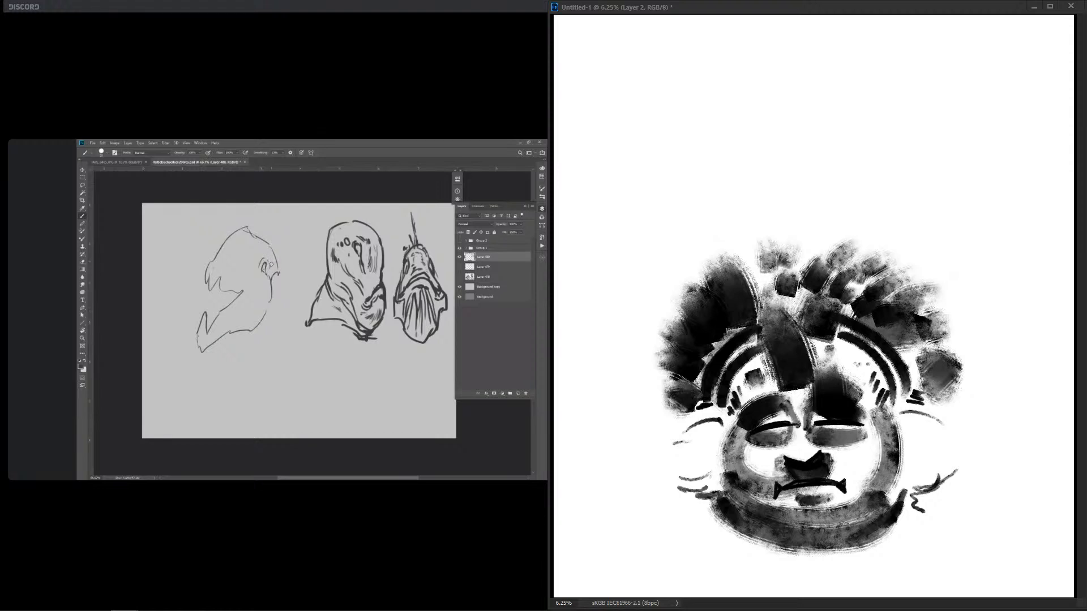
{"action": "left_click", "coordinate": [927, 394]}
{"action": "left_click", "coordinate": [692, 412]}
Step: Add dark textured tufts at both ends of the collar beneath the ears
{"action": "left_click_drag", "start_coordinate": [715, 500], "coordinate": [683, 521]}
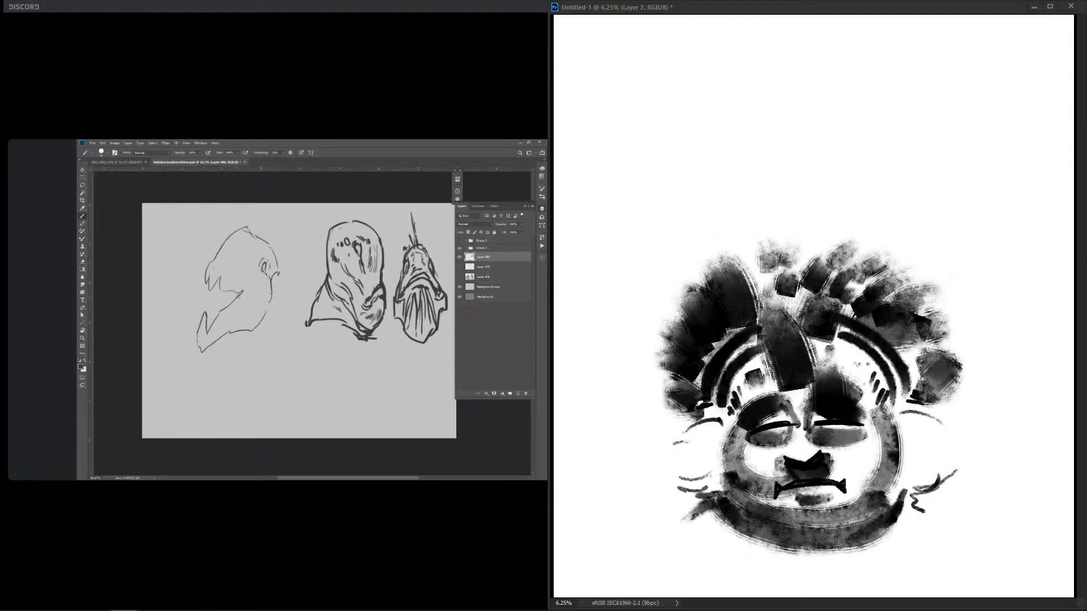
{"action": "left_click_drag", "start_coordinate": [913, 502], "coordinate": [934, 513]}
{"action": "left_click", "coordinate": [702, 525]}
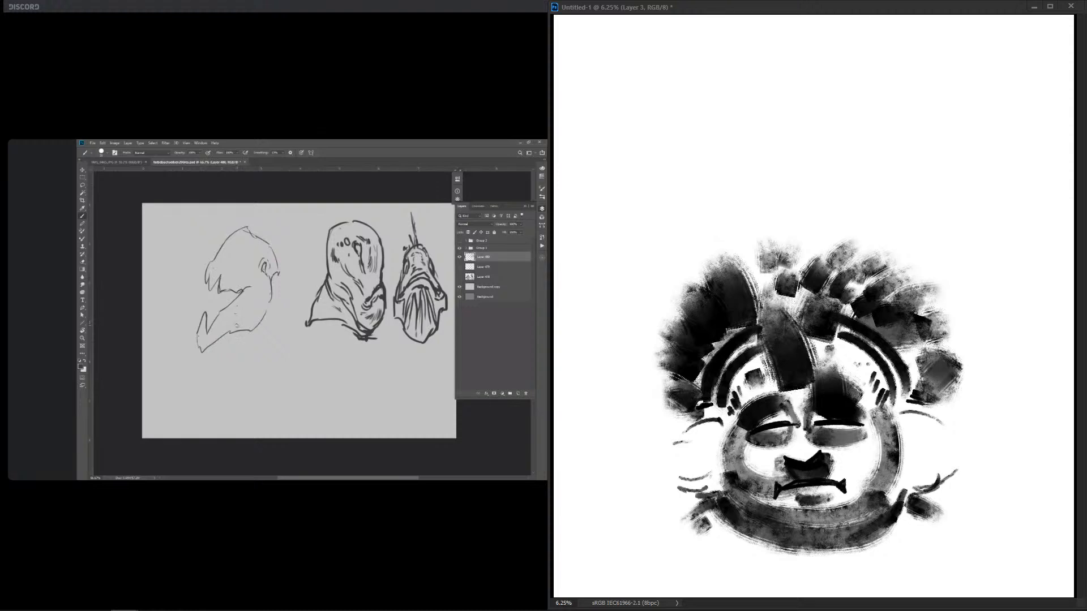
Step: On Layer 3, paint flat gray cheek shapes on both sides of the face and a light gray nose bridge
{"action": "left_click_drag", "start_coordinate": [742, 443], "coordinate": [773, 471]}
{"action": "mouse_move", "coordinate": [874, 442]}
{"action": "left_mouse_down"}
{"action": "mouse_move", "coordinate": [845, 471]}
{"action": "mouse_move", "coordinate": [784, 475]}
{"action": "left_mouse_up"}
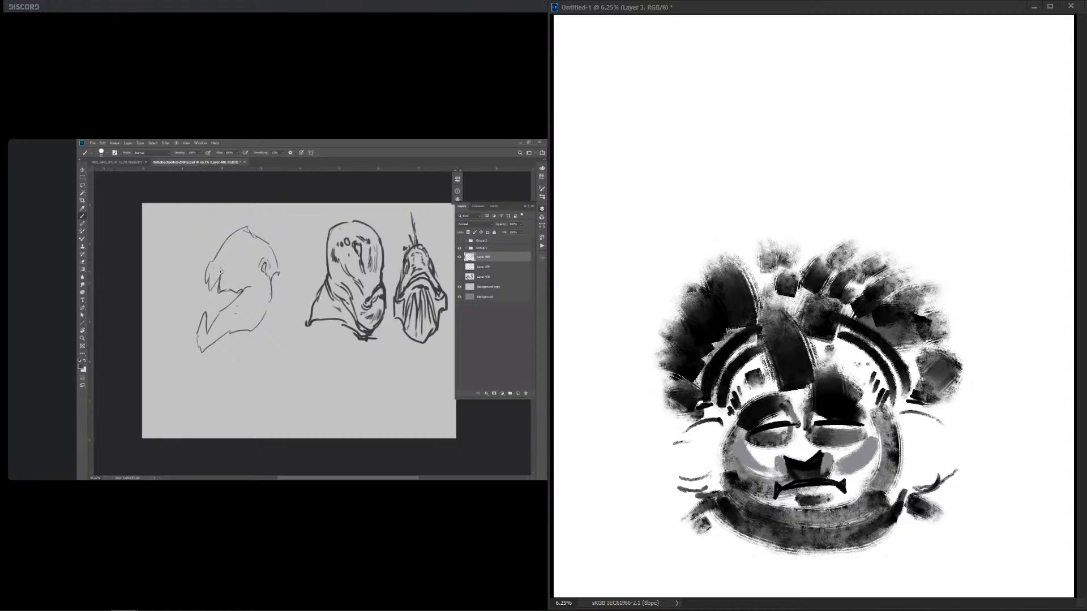
{"action": "mouse_move", "coordinate": [793, 424]}
{"action": "left_mouse_down"}
{"action": "mouse_move", "coordinate": [793, 458]}
{"action": "mouse_move", "coordinate": [810, 458]}
{"action": "left_mouse_up"}
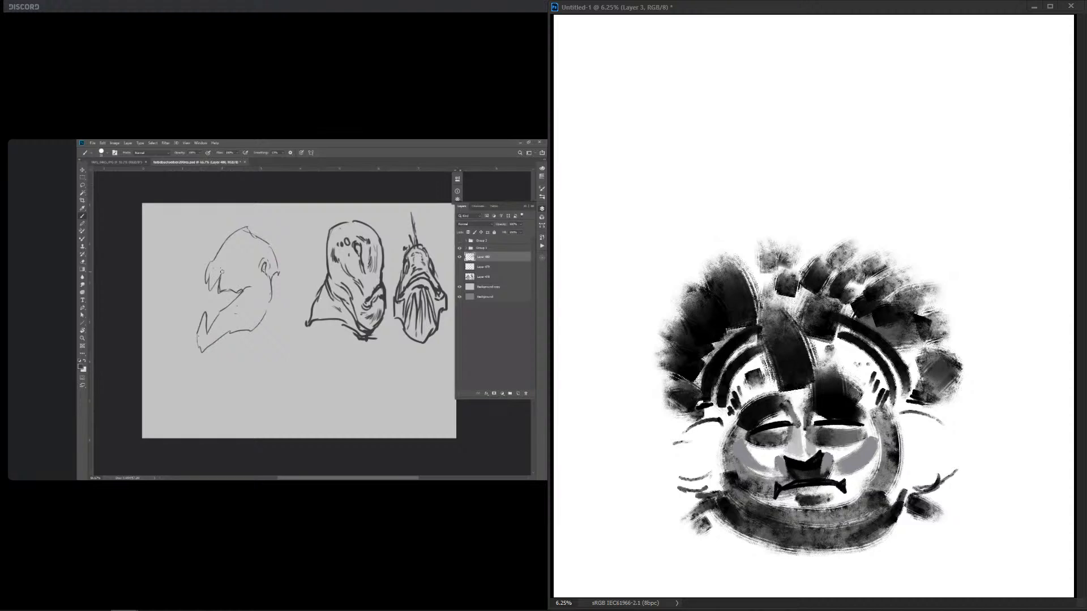
Step: Lighten both brow areas with gray and paint white rounded eyelids above the closed-eye lines
{"action": "left_click_drag", "start_coordinate": [747, 422], "coordinate": [858, 397]}
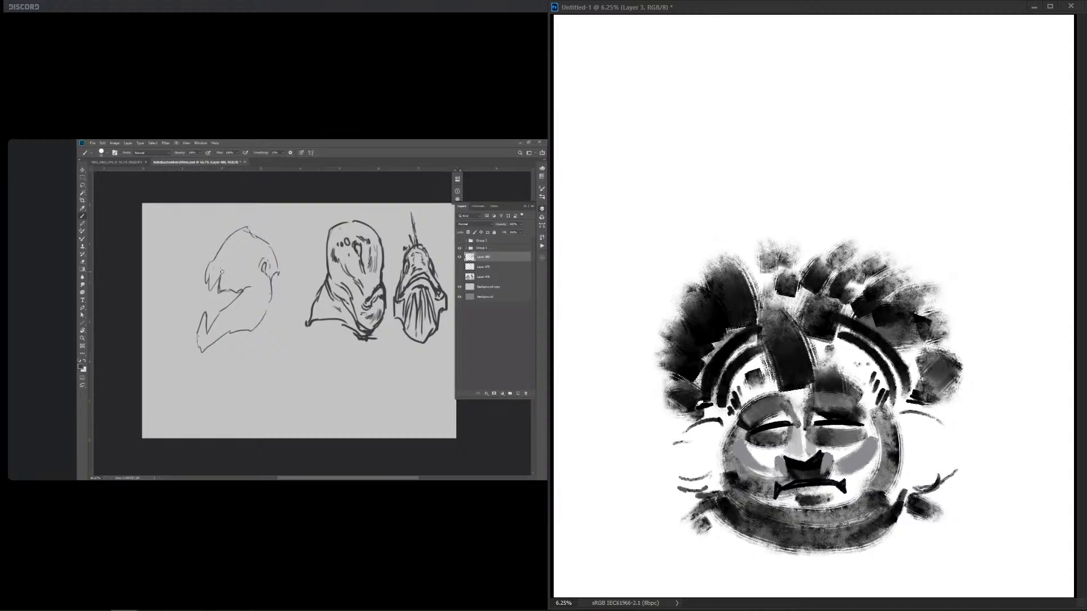
{"action": "left_click_drag", "start_coordinate": [752, 427], "coordinate": [853, 413]}
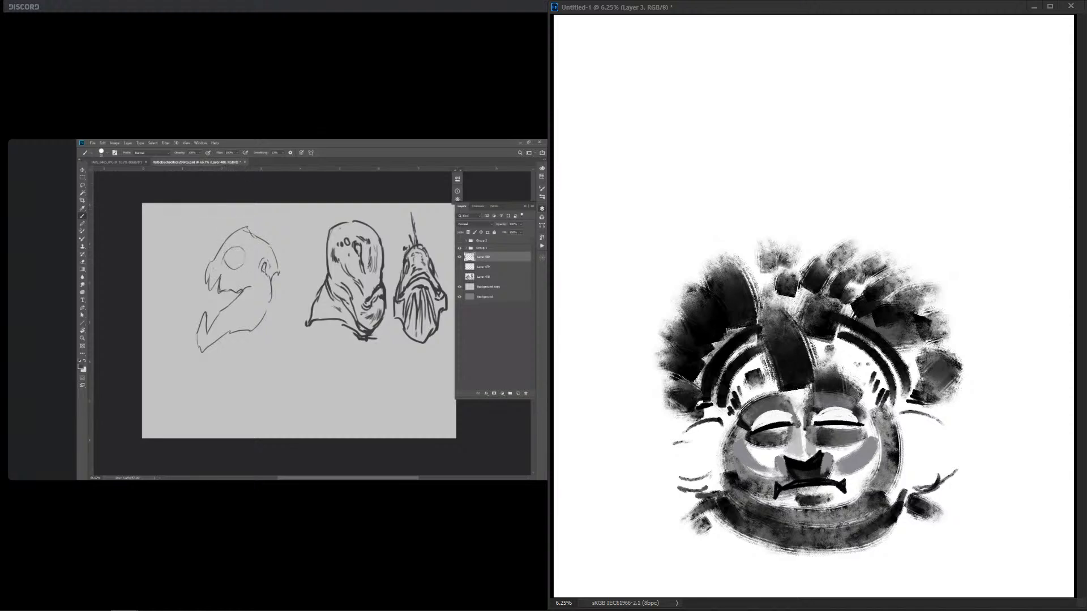
Step: Paint gray nostril wings beside the nose and arch light gray brow ridges across the lower forehead
{"action": "mouse_move", "coordinate": [791, 436]}
{"action": "left_mouse_down"}
{"action": "mouse_move", "coordinate": [784, 447]}
{"action": "mouse_move", "coordinate": [828, 450]}
{"action": "left_mouse_up"}
{"action": "mouse_move", "coordinate": [791, 451]}
{"action": "left_mouse_down"}
{"action": "mouse_move", "coordinate": [786, 460]}
{"action": "mouse_move", "coordinate": [825, 452]}
{"action": "left_mouse_up"}
{"action": "mouse_move", "coordinate": [773, 398]}
{"action": "left_mouse_down"}
{"action": "mouse_move", "coordinate": [851, 371]}
{"action": "mouse_move", "coordinate": [747, 385]}
{"action": "left_mouse_up"}
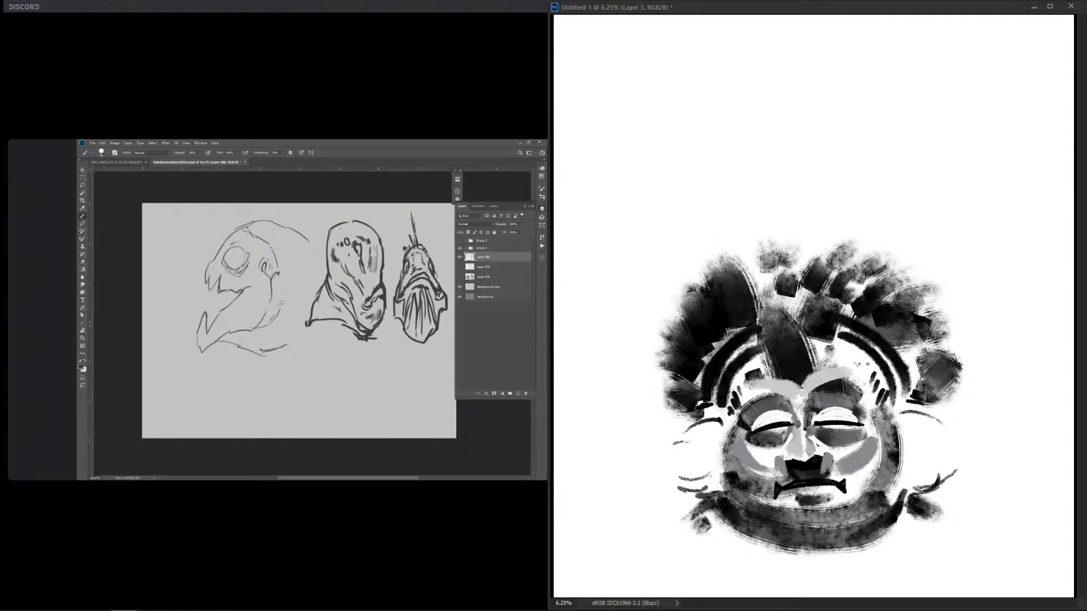
{"action": "mouse_move", "coordinate": [801, 392]}
{"action": "left_mouse_down"}
{"action": "mouse_move", "coordinate": [819, 376]}
{"action": "mouse_move", "coordinate": [778, 379]}
{"action": "mouse_move", "coordinate": [865, 395]}
{"action": "left_mouse_up"}
{"action": "left_click_drag", "start_coordinate": [763, 390], "coordinate": [734, 413]}
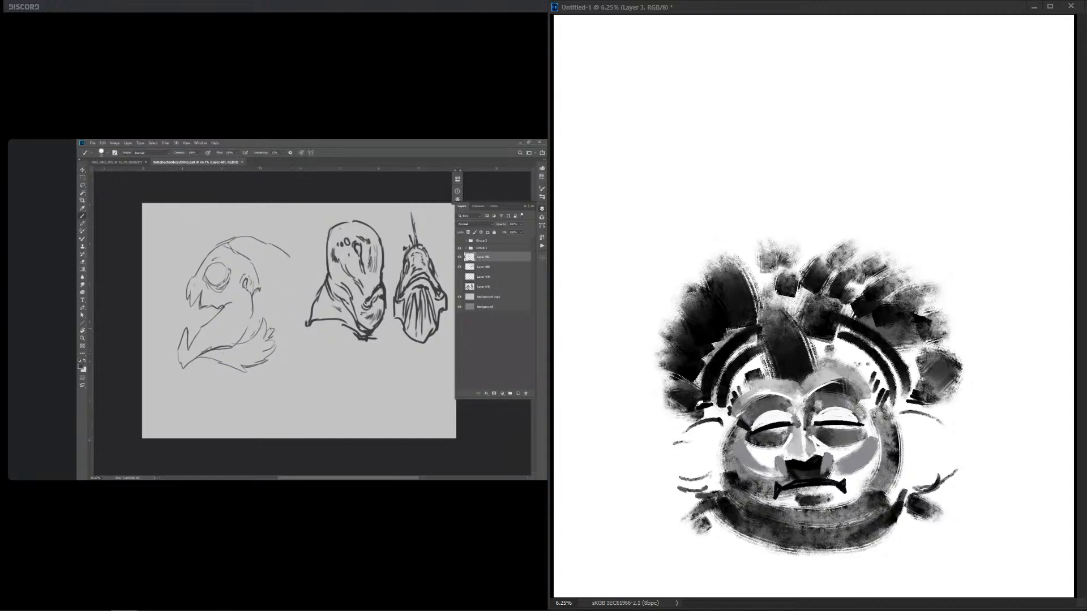
Step: Refine the under-eye shadows at their edges and shape the lips with gray shading and a light highlight
{"action": "left_click_drag", "start_coordinate": [752, 435], "coordinate": [748, 440]}
{"action": "left_click_drag", "start_coordinate": [864, 429], "coordinate": [868, 442]}
{"action": "left_click_drag", "start_coordinate": [751, 432], "coordinate": [748, 449]}
{"action": "left_click_drag", "start_coordinate": [828, 448], "coordinate": [864, 436]}
{"action": "left_click_drag", "start_coordinate": [790, 492], "coordinate": [821, 481]}
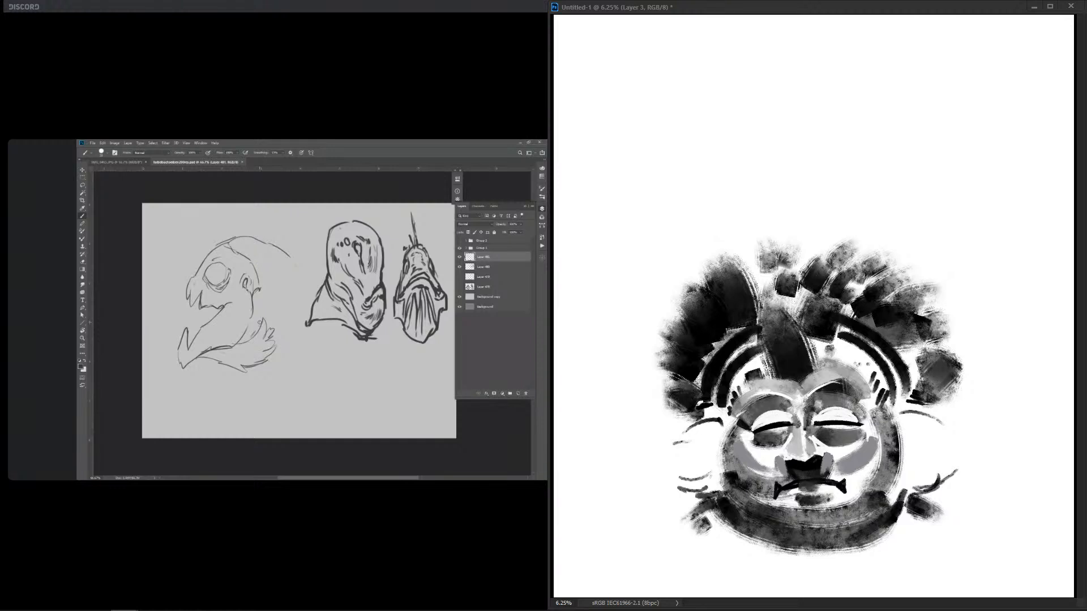
{"action": "left_click_drag", "start_coordinate": [787, 496], "coordinate": [832, 491]}
Step: Shade the chin, lower cheeks and jaw sides with translucent gray to unify the lower face
{"action": "left_click_drag", "start_coordinate": [832, 506], "coordinate": [872, 464]}
{"action": "mouse_move", "coordinate": [753, 491]}
{"action": "left_mouse_down"}
{"action": "mouse_move", "coordinate": [787, 512]}
{"action": "mouse_move", "coordinate": [866, 499]}
{"action": "left_mouse_up"}
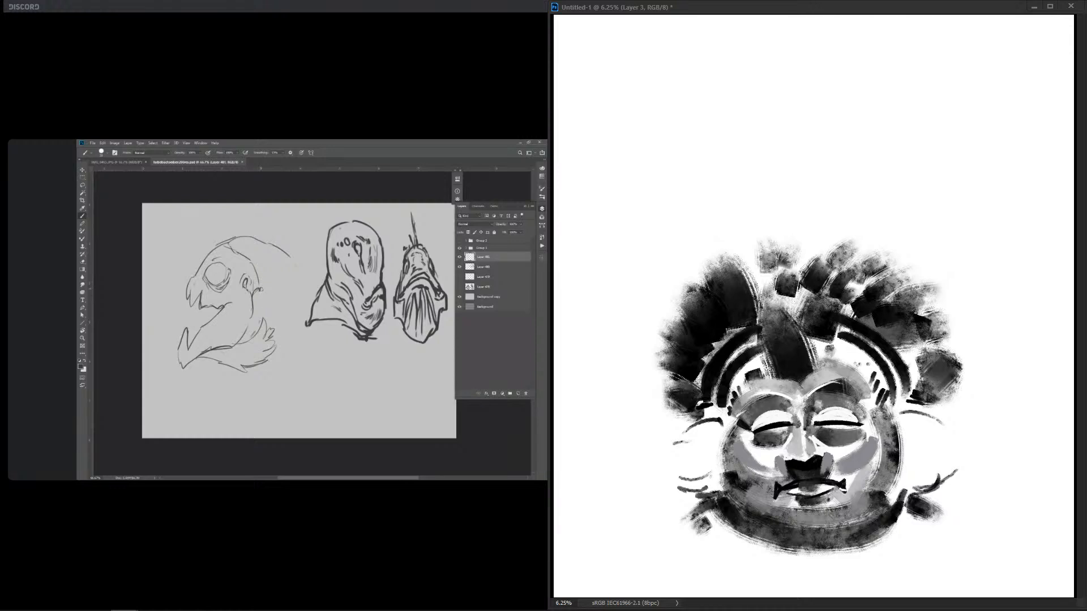
{"action": "left_click_drag", "start_coordinate": [759, 475], "coordinate": [731, 515]}
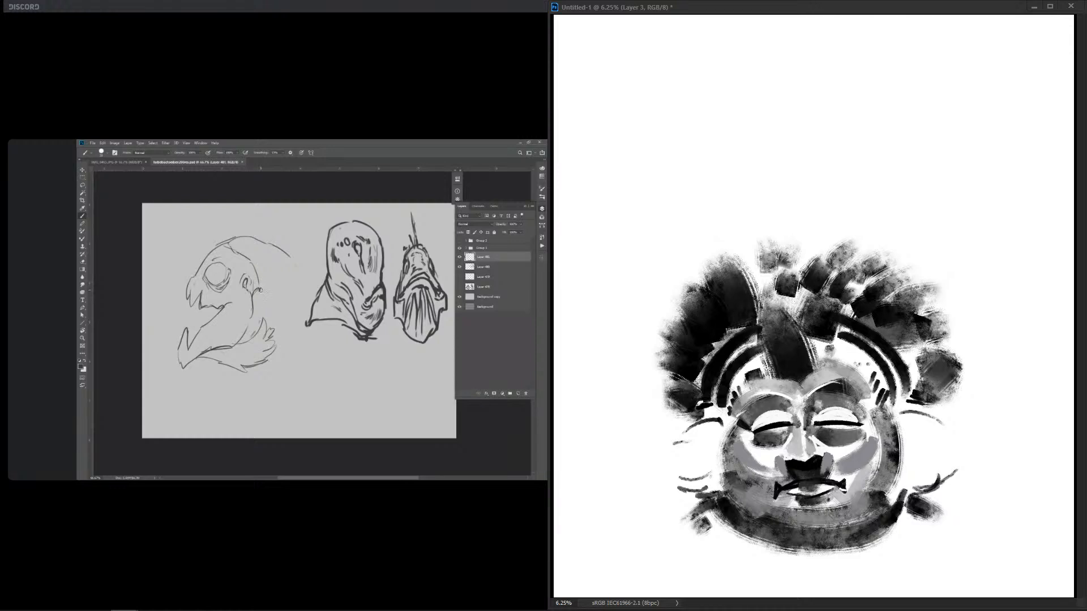
{"action": "left_click_drag", "start_coordinate": [879, 442], "coordinate": [870, 489]}
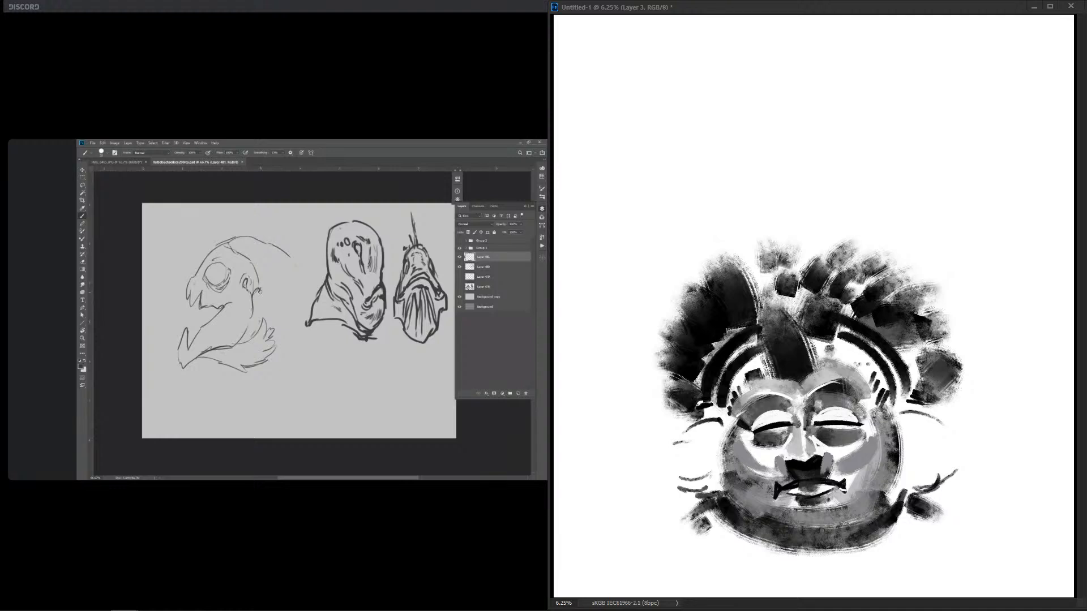
Step: Paint large light gray C-shaped ears on both sides of the head
{"action": "left_click_drag", "start_coordinate": [710, 429], "coordinate": [708, 490]}
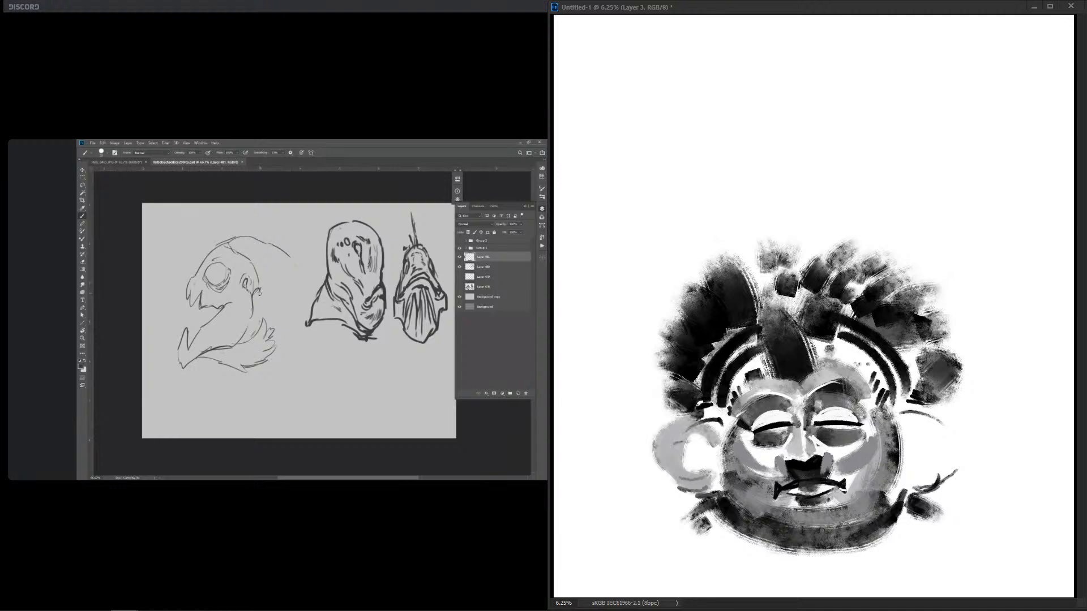
{"action": "left_click_drag", "start_coordinate": [904, 409], "coordinate": [906, 486]}
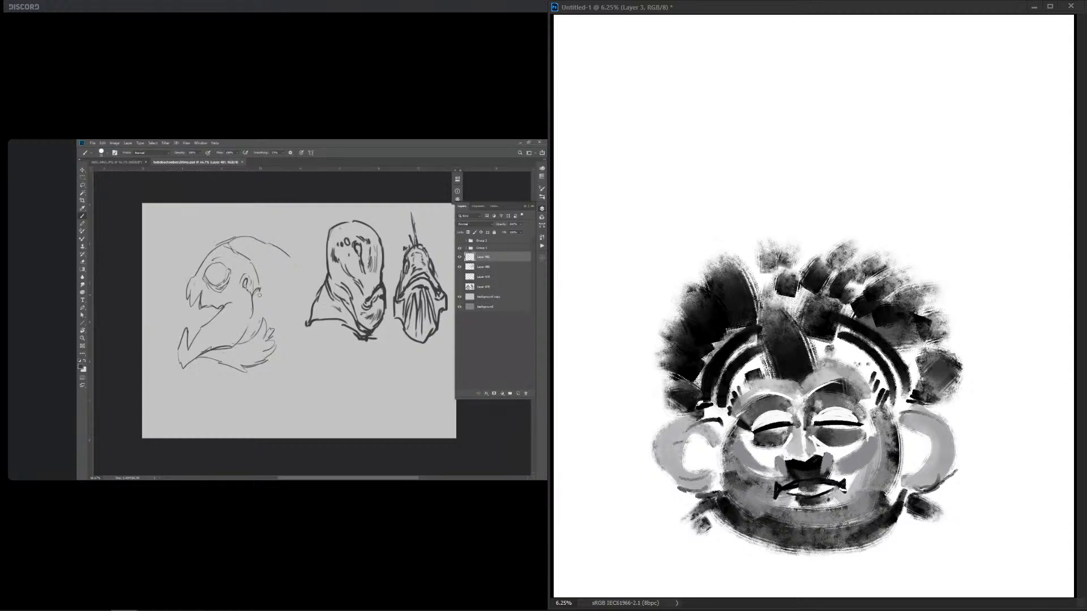
Step: Darken the collar band beneath the chin with black dabs and paint a row of gray beads along it
{"action": "mouse_move", "coordinate": [722, 517]}
{"action": "left_mouse_down"}
{"action": "mouse_move", "coordinate": [835, 554]}
{"action": "mouse_move", "coordinate": [881, 542]}
{"action": "mouse_move", "coordinate": [917, 488]}
{"action": "mouse_move", "coordinate": [895, 485]}
{"action": "left_mouse_up"}
{"action": "mouse_move", "coordinate": [718, 496]}
{"action": "left_mouse_down"}
{"action": "mouse_move", "coordinate": [708, 521]}
{"action": "mouse_move", "coordinate": [728, 524]}
{"action": "left_mouse_up"}
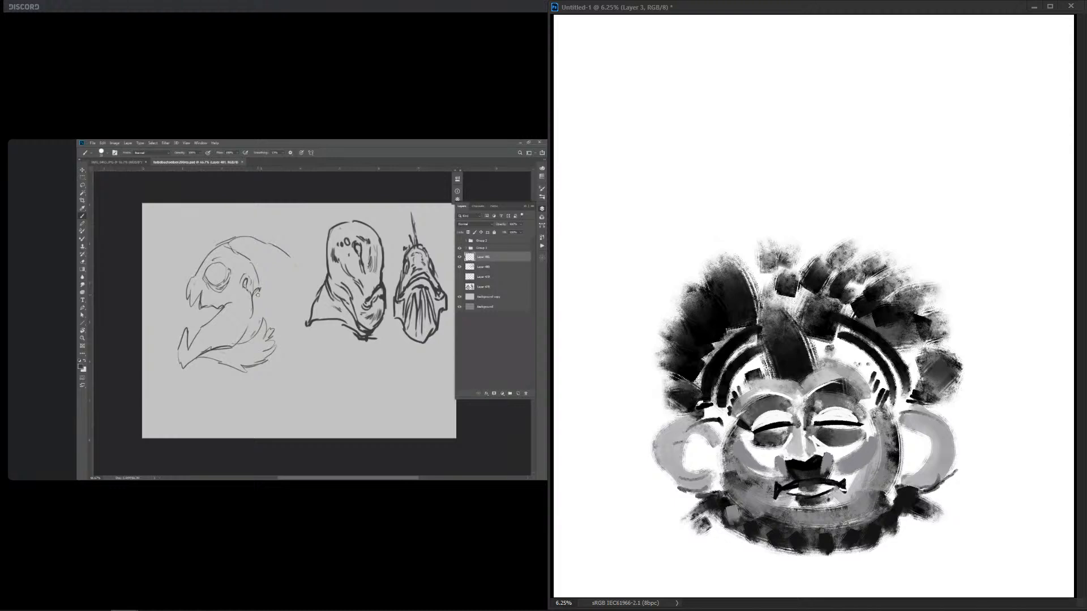
{"action": "left_click", "coordinate": [753, 524]}
{"action": "left_click", "coordinate": [778, 533]}
{"action": "left_click", "coordinate": [800, 538]}
{"action": "left_click", "coordinate": [825, 539]}
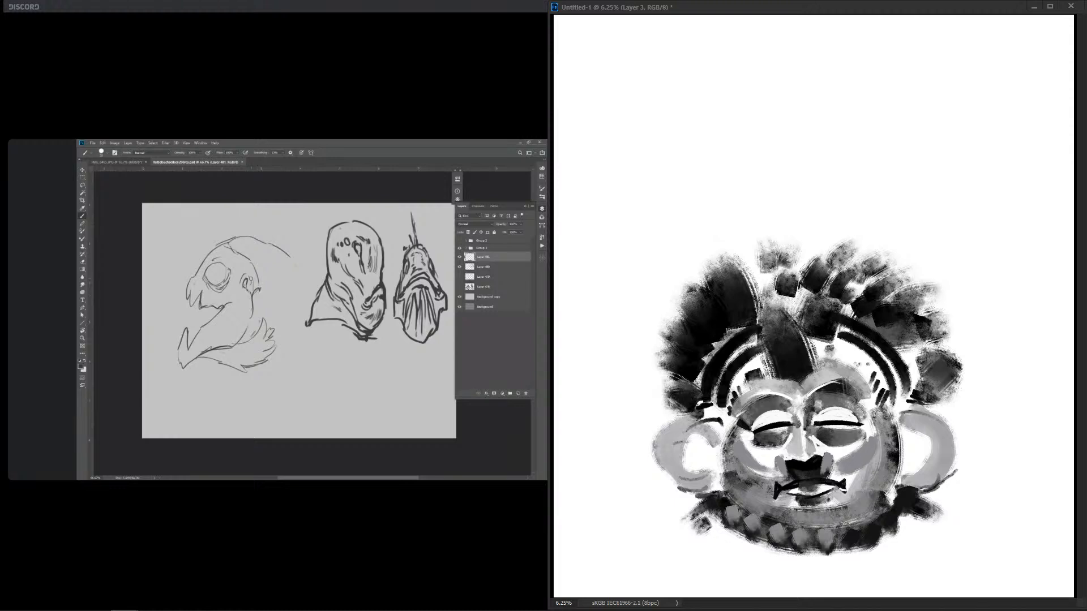
{"action": "left_click", "coordinate": [851, 535]}
{"action": "left_click", "coordinate": [874, 527]}
{"action": "left_click", "coordinate": [889, 513]}
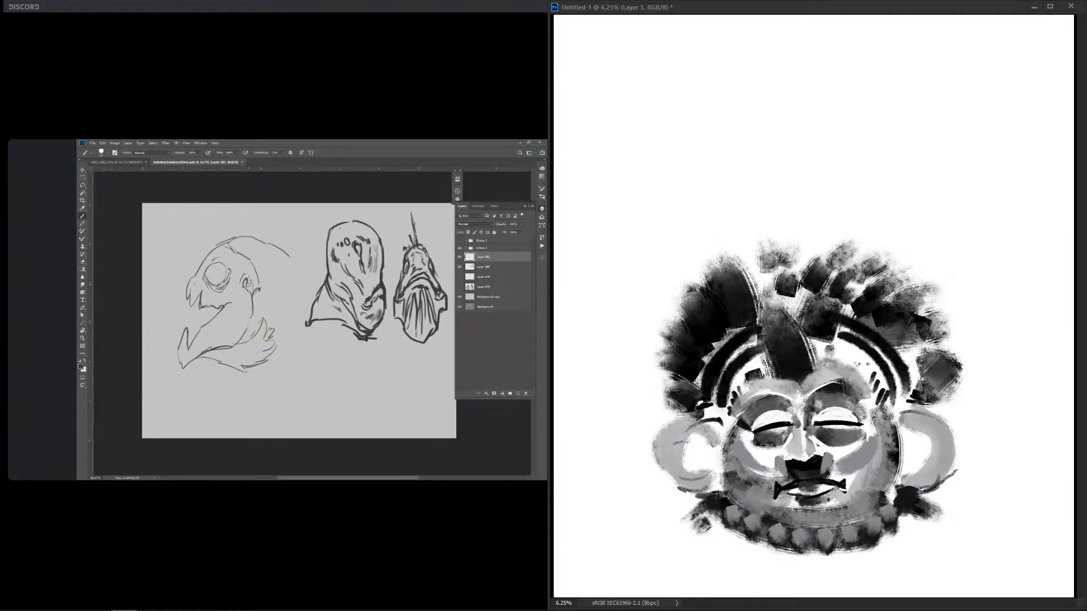
{"action": "left_click", "coordinate": [905, 500]}
{"action": "left_click", "coordinate": [723, 505]}
Step: Paint a row of pointed black pendants hanging from the beads along the collar's lower edge
{"action": "mouse_move", "coordinate": [735, 529]}
{"action": "left_mouse_down"}
{"action": "mouse_move", "coordinate": [728, 544]}
{"action": "mouse_move", "coordinate": [717, 530]}
{"action": "mouse_move", "coordinate": [803, 566]}
{"action": "left_mouse_up"}
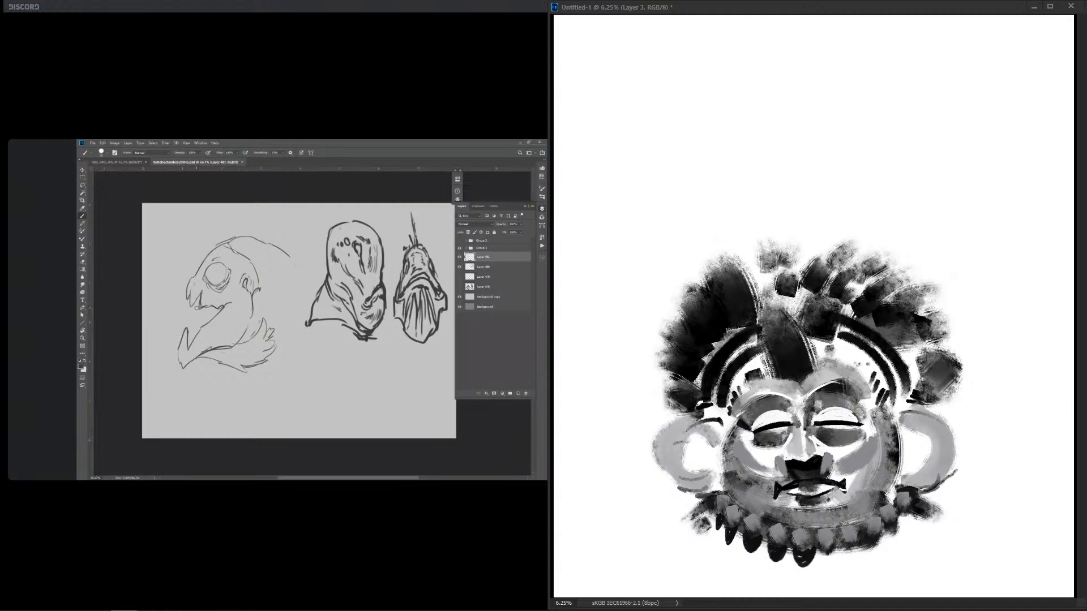
{"action": "left_click_drag", "start_coordinate": [830, 547], "coordinate": [827, 566]}
{"action": "mouse_move", "coordinate": [851, 546]}
{"action": "left_mouse_down"}
{"action": "mouse_move", "coordinate": [849, 566]}
{"action": "mouse_move", "coordinate": [903, 528]}
{"action": "left_mouse_up"}
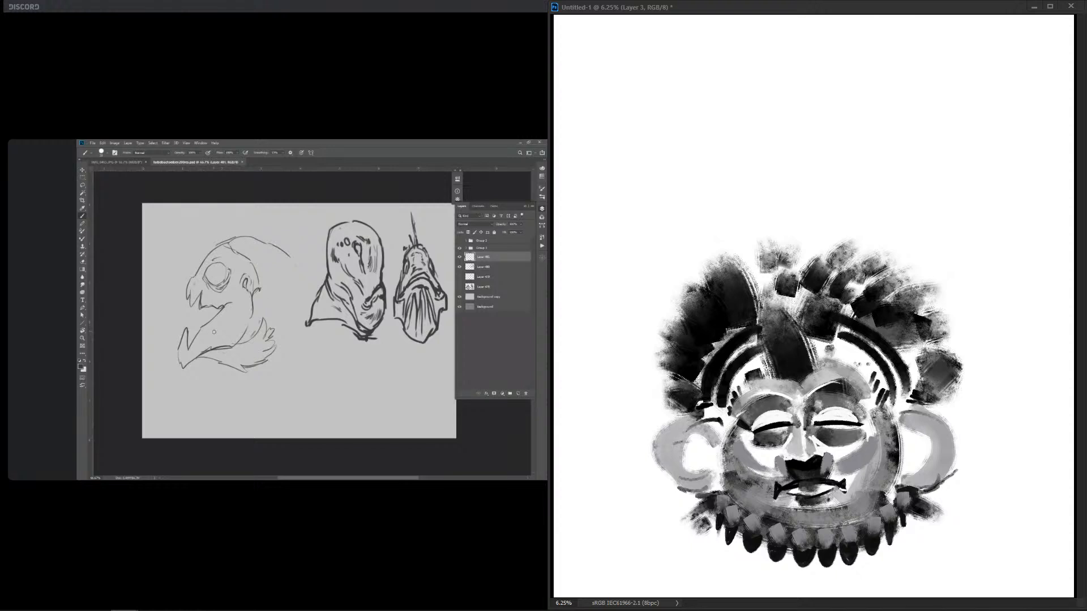
Step: Fill the white gaps on the cheeks, eyelids and both sides of the forehead with light gray
{"action": "mouse_move", "coordinate": [750, 444]}
{"action": "left_mouse_down"}
{"action": "mouse_move", "coordinate": [778, 465]}
{"action": "mouse_move", "coordinate": [865, 457]}
{"action": "left_mouse_up"}
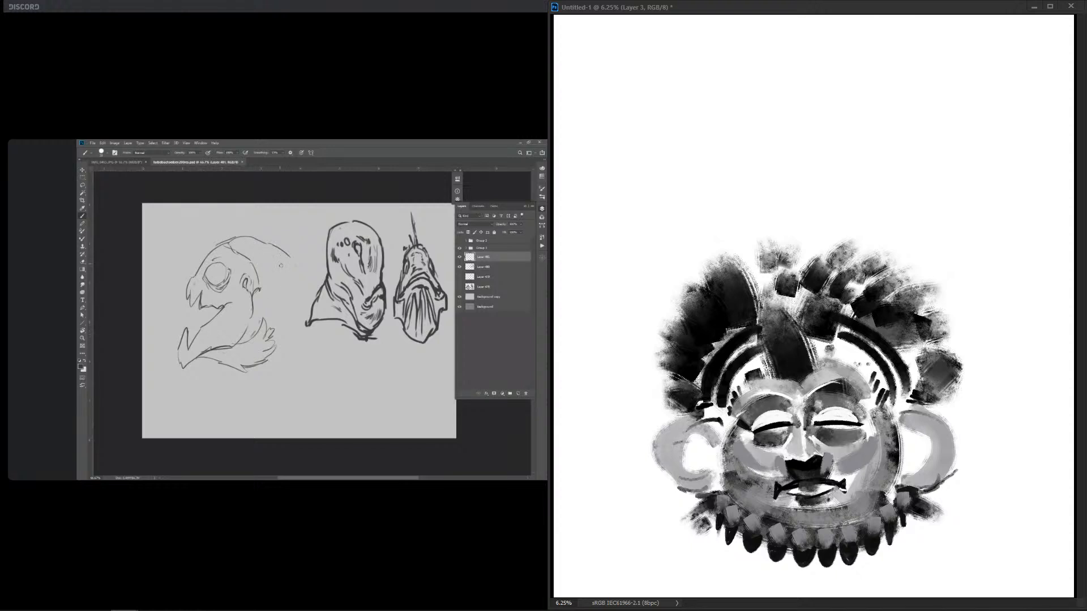
{"action": "mouse_move", "coordinate": [757, 430]}
{"action": "left_mouse_down"}
{"action": "mouse_move", "coordinate": [776, 417]}
{"action": "mouse_move", "coordinate": [862, 426]}
{"action": "left_mouse_up"}
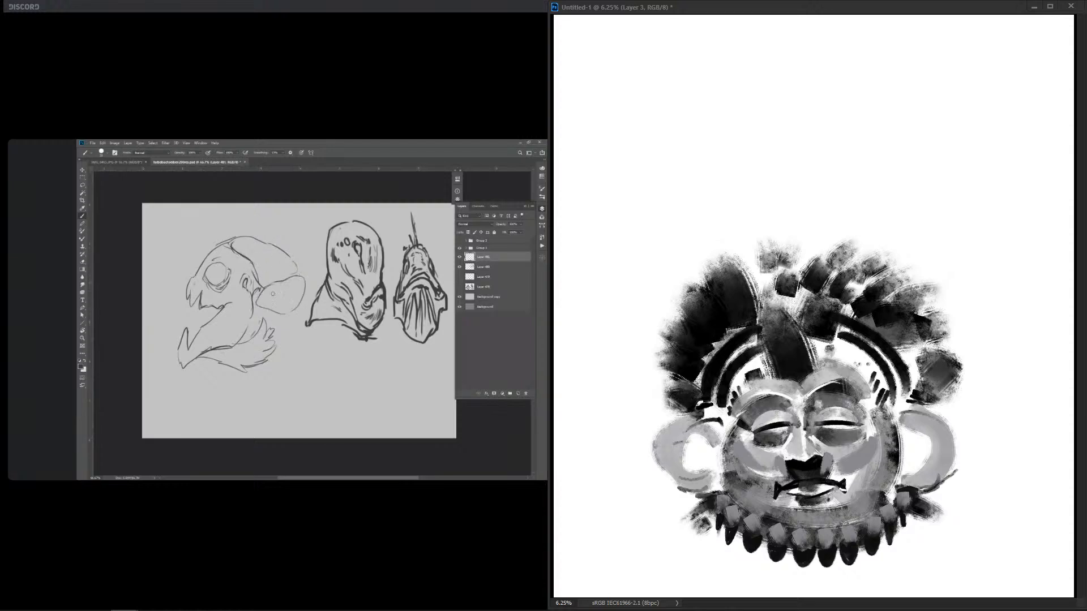
{"action": "left_click_drag", "start_coordinate": [840, 348], "coordinate": [884, 395]}
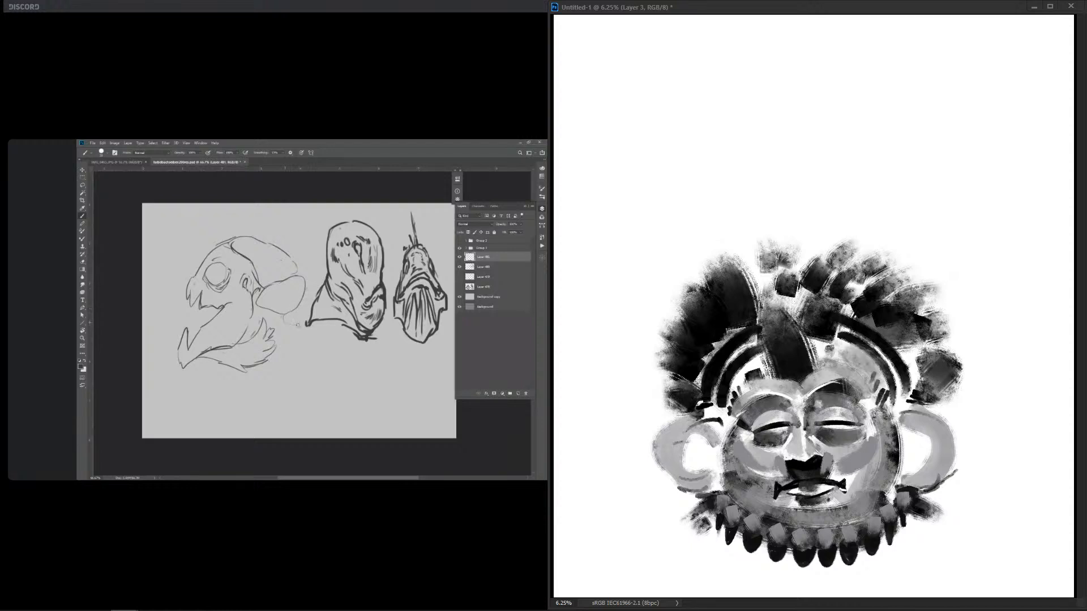
{"action": "left_click_drag", "start_coordinate": [749, 378], "coordinate": [727, 406]}
{"action": "left_click_drag", "start_coordinate": [756, 355], "coordinate": [727, 399]}
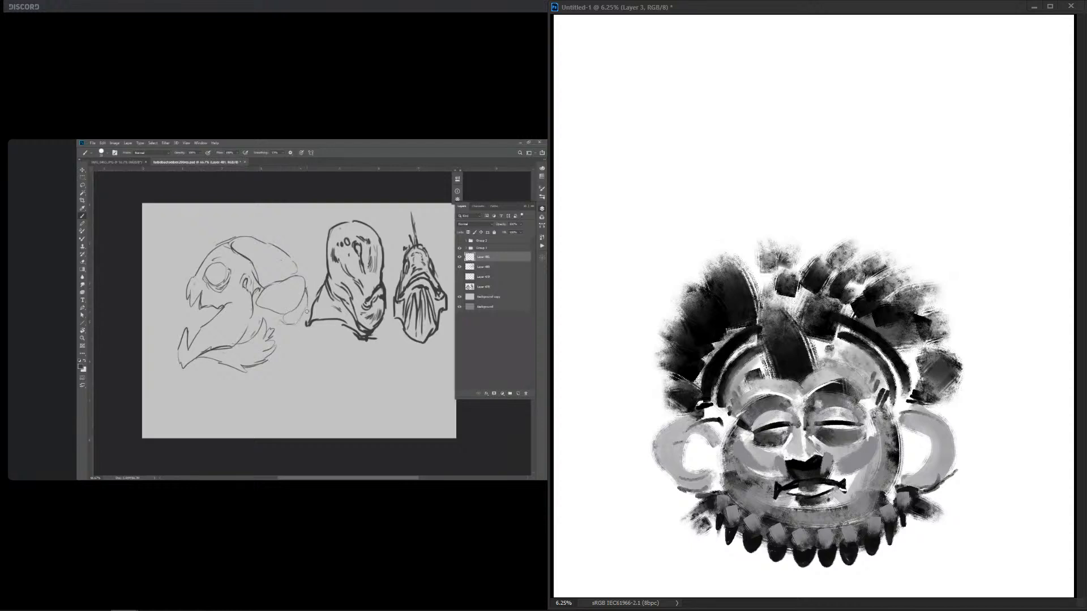
{"action": "left_click_drag", "start_coordinate": [748, 360], "coordinate": [725, 393]}
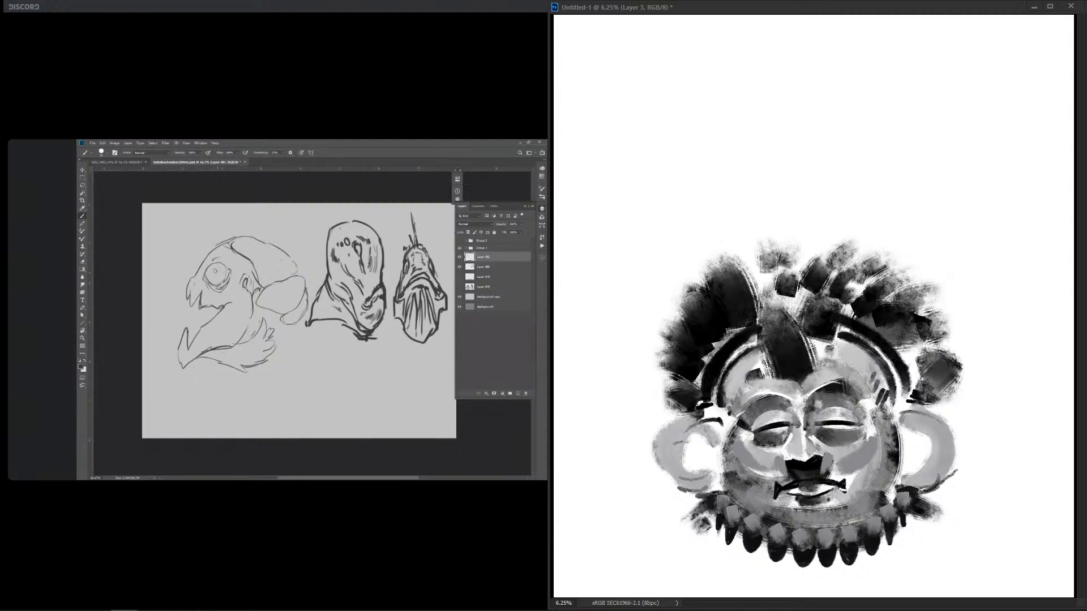
Step: Paint light strands over the dark central forelock and a fan of pale strokes beside it
{"action": "left_click_drag", "start_coordinate": [788, 327], "coordinate": [801, 372]}
{"action": "left_click_drag", "start_coordinate": [808, 342], "coordinate": [807, 377]}
{"action": "left_click_drag", "start_coordinate": [765, 340], "coordinate": [777, 362]}
{"action": "left_click_drag", "start_coordinate": [772, 344], "coordinate": [781, 372]}
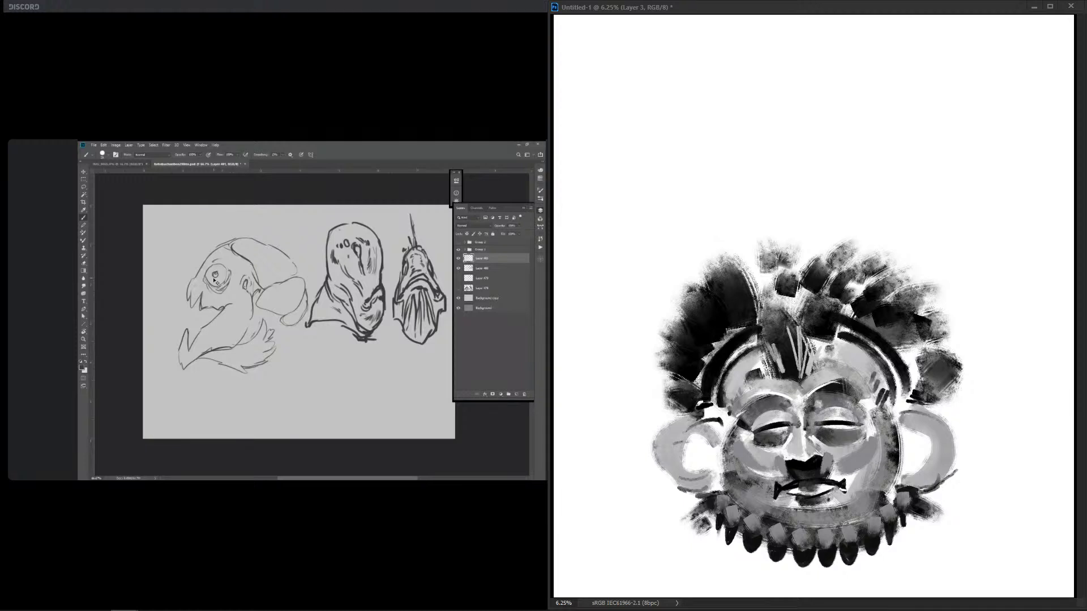
{"action": "mouse_move", "coordinate": [804, 323]}
{"action": "left_mouse_down"}
{"action": "mouse_move", "coordinate": [797, 354]}
{"action": "mouse_move", "coordinate": [810, 352]}
{"action": "left_mouse_up"}
{"action": "left_click_drag", "start_coordinate": [818, 325], "coordinate": [817, 355]}
{"action": "left_click_drag", "start_coordinate": [833, 334], "coordinate": [822, 356]}
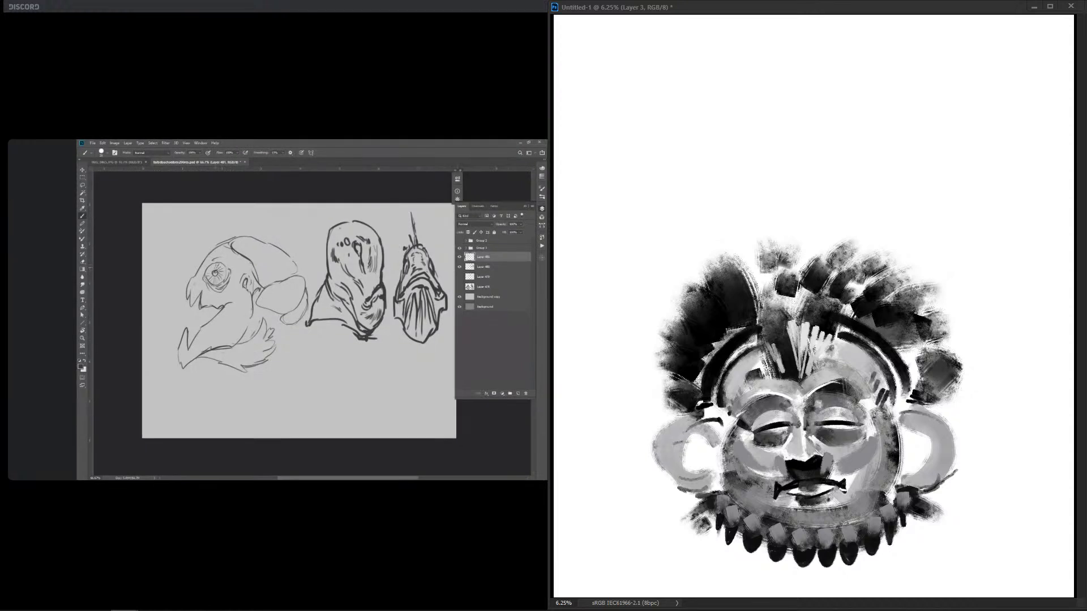
Step: Add thin radiating hair strokes at both temples beneath the headband
{"action": "left_click_drag", "start_coordinate": [722, 409], "coordinate": [733, 415]}
{"action": "left_click_drag", "start_coordinate": [723, 385], "coordinate": [736, 407]}
{"action": "left_click_drag", "start_coordinate": [727, 380], "coordinate": [735, 403]}
{"action": "left_click_drag", "start_coordinate": [733, 376], "coordinate": [736, 406]}
{"action": "left_click_drag", "start_coordinate": [871, 370], "coordinate": [880, 393]}
{"action": "left_click_drag", "start_coordinate": [874, 373], "coordinate": [886, 407]}
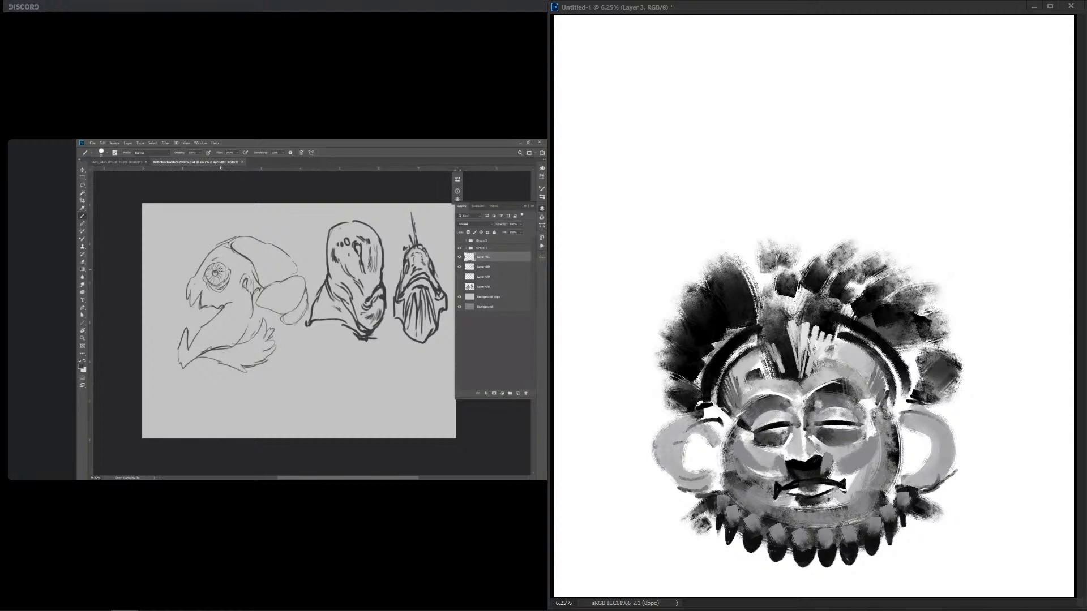
Step: Add light streaks and small angular marks to the upper forehead, and accent the outer eye corner
{"action": "left_click_drag", "start_coordinate": [856, 352], "coordinate": [869, 377]}
{"action": "left_click_drag", "start_coordinate": [853, 351], "coordinate": [857, 361]}
{"action": "mouse_move", "coordinate": [742, 363]}
{"action": "left_mouse_down"}
{"action": "mouse_move", "coordinate": [741, 386]}
{"action": "mouse_move", "coordinate": [757, 373]}
{"action": "left_mouse_up"}
{"action": "left_click_drag", "start_coordinate": [839, 357], "coordinate": [837, 369]}
{"action": "left_click_drag", "start_coordinate": [837, 360], "coordinate": [851, 377]}
{"action": "left_click_drag", "start_coordinate": [840, 365], "coordinate": [851, 369]}
{"action": "left_click_drag", "start_coordinate": [850, 410], "coordinate": [861, 420]}
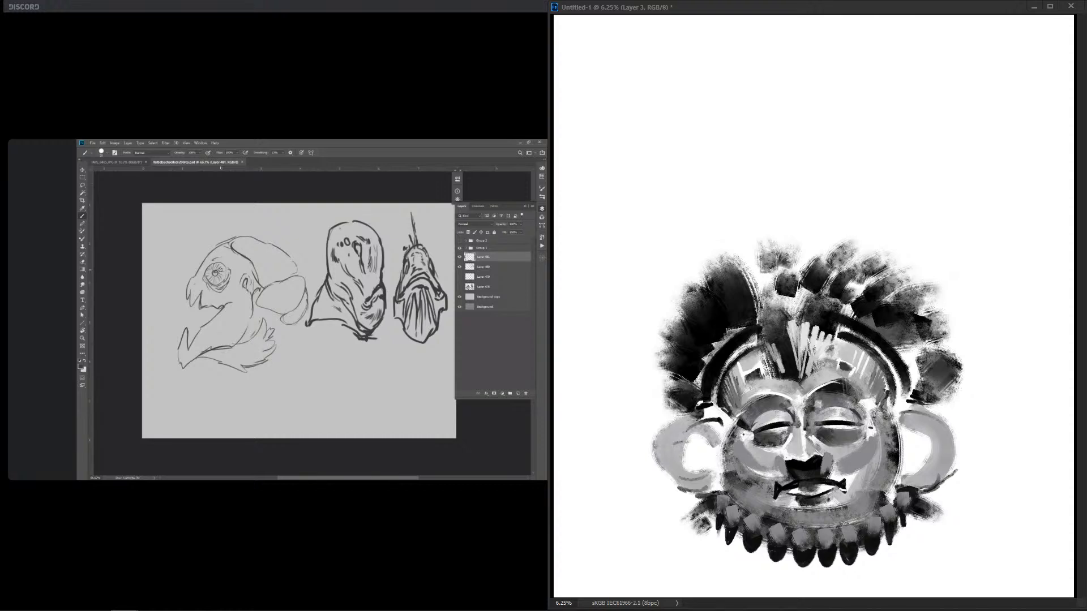
Step: Reshape the brow ridges with gray arcs above both eyes, blending them into the lower forehead
{"action": "mouse_move", "coordinate": [823, 411]}
{"action": "left_mouse_down"}
{"action": "mouse_move", "coordinate": [809, 425]}
{"action": "mouse_move", "coordinate": [828, 408]}
{"action": "mouse_move", "coordinate": [791, 417]}
{"action": "mouse_move", "coordinate": [787, 407]}
{"action": "left_mouse_up"}
{"action": "mouse_move", "coordinate": [806, 380]}
{"action": "left_mouse_down"}
{"action": "mouse_move", "coordinate": [827, 370]}
{"action": "mouse_move", "coordinate": [800, 397]}
{"action": "mouse_move", "coordinate": [828, 378]}
{"action": "mouse_move", "coordinate": [855, 397]}
{"action": "left_mouse_up"}
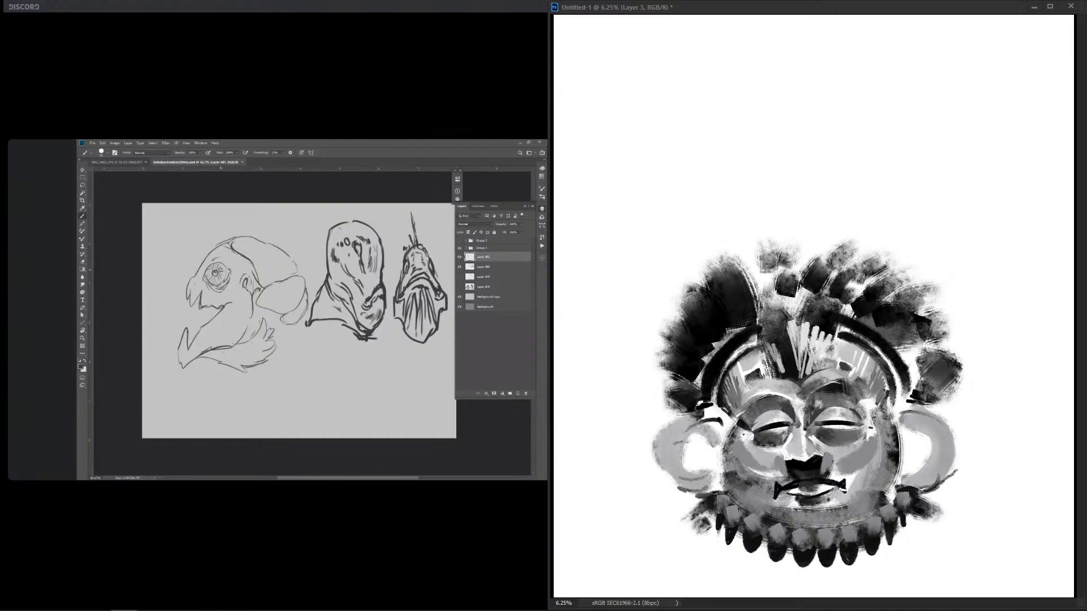
{"action": "left_click_drag", "start_coordinate": [761, 388], "coordinate": [729, 415]}
{"action": "left_click_drag", "start_coordinate": [779, 388], "coordinate": [743, 397]}
{"action": "mouse_move", "coordinate": [826, 386]}
{"action": "left_mouse_down"}
{"action": "mouse_move", "coordinate": [850, 376]}
{"action": "mouse_move", "coordinate": [855, 392]}
{"action": "mouse_move", "coordinate": [867, 385]}
{"action": "mouse_move", "coordinate": [826, 378]}
{"action": "mouse_move", "coordinate": [811, 389]}
{"action": "mouse_move", "coordinate": [866, 396]}
{"action": "left_mouse_up"}
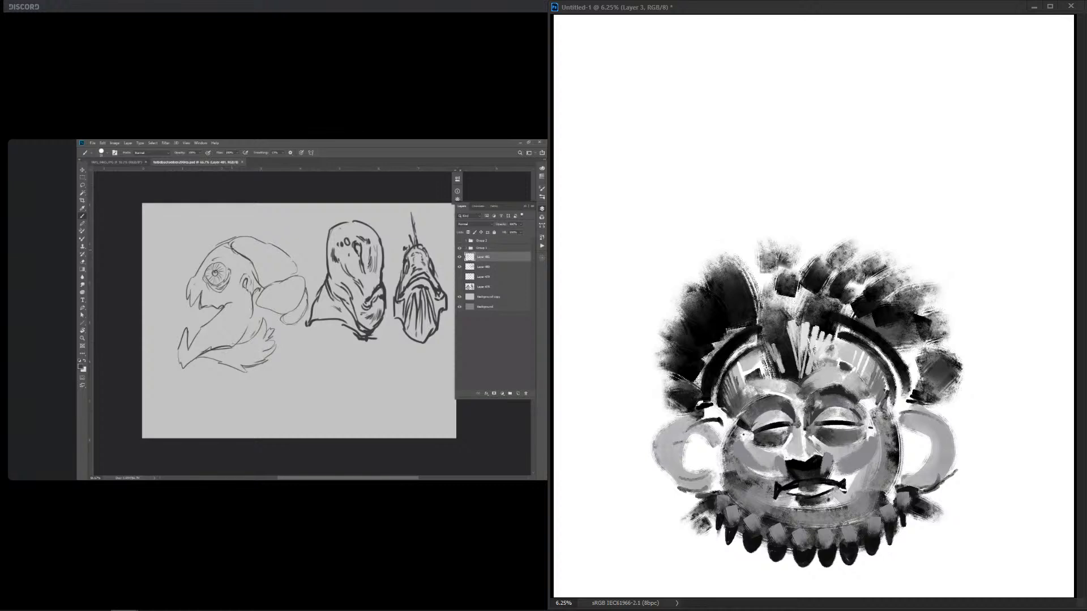
Step: Shade the upper inner folds and lower rims of both ears with darker strokes
{"action": "left_click_drag", "start_coordinate": [684, 438], "coordinate": [703, 437]}
{"action": "left_click_drag", "start_coordinate": [909, 435], "coordinate": [937, 439]}
{"action": "left_click_drag", "start_coordinate": [670, 485], "coordinate": [710, 496]}
{"action": "mouse_move", "coordinate": [903, 493]}
{"action": "left_mouse_down"}
{"action": "mouse_move", "coordinate": [954, 474]}
{"action": "mouse_move", "coordinate": [950, 463]}
{"action": "left_mouse_up"}
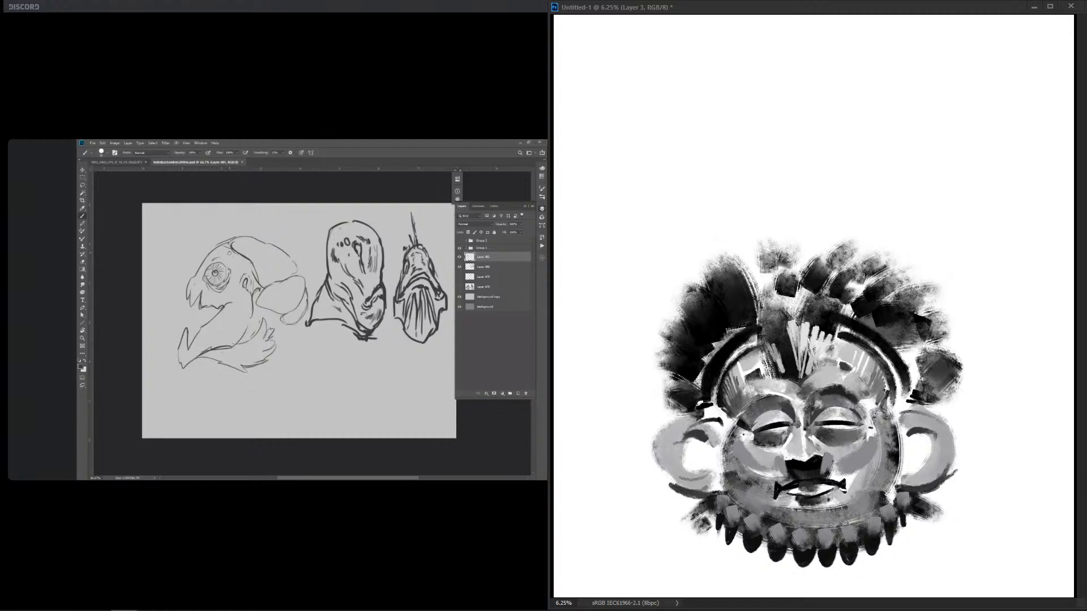
{"action": "left_click_drag", "start_coordinate": [665, 476], "coordinate": [706, 493]}
{"action": "left_click_drag", "start_coordinate": [910, 488], "coordinate": [950, 458]}
Step: Draw curved dark lines inside both ear openings to suggest the inner ear shapes
{"action": "left_click_drag", "start_coordinate": [690, 438], "coordinate": [710, 457]}
{"action": "mouse_move", "coordinate": [923, 435]}
{"action": "left_mouse_down"}
{"action": "mouse_move", "coordinate": [904, 453]}
{"action": "mouse_move", "coordinate": [922, 458]}
{"action": "left_mouse_up"}
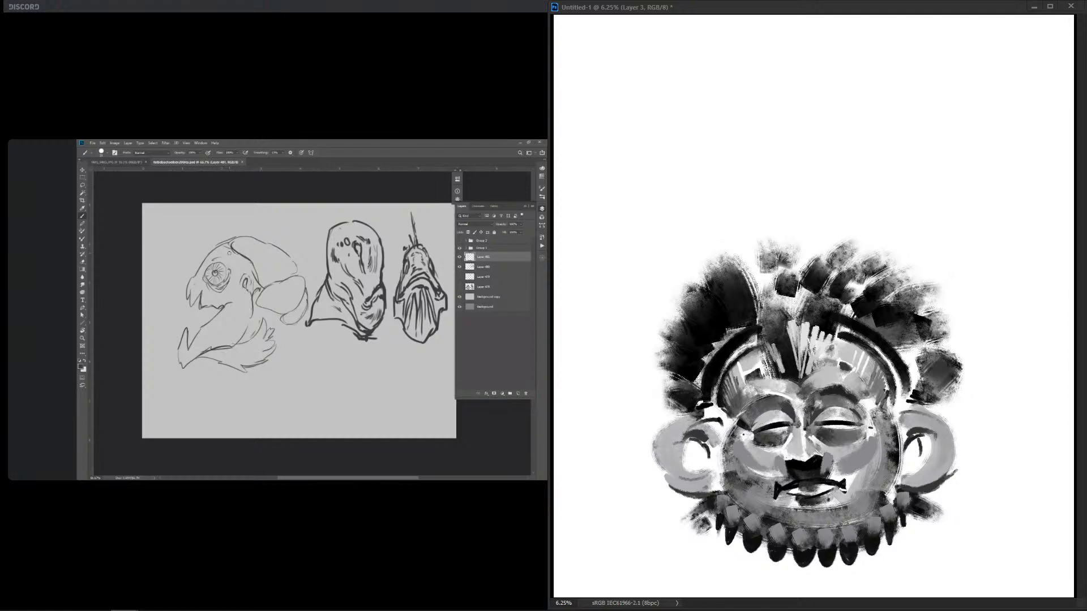
{"action": "mouse_move", "coordinate": [702, 445]}
{"action": "left_mouse_down"}
{"action": "mouse_move", "coordinate": [696, 462]}
{"action": "mouse_move", "coordinate": [707, 451]}
{"action": "left_mouse_up"}
{"action": "mouse_move", "coordinate": [914, 442]}
{"action": "left_mouse_down"}
{"action": "mouse_move", "coordinate": [906, 459]}
{"action": "mouse_move", "coordinate": [918, 459]}
{"action": "left_mouse_up"}
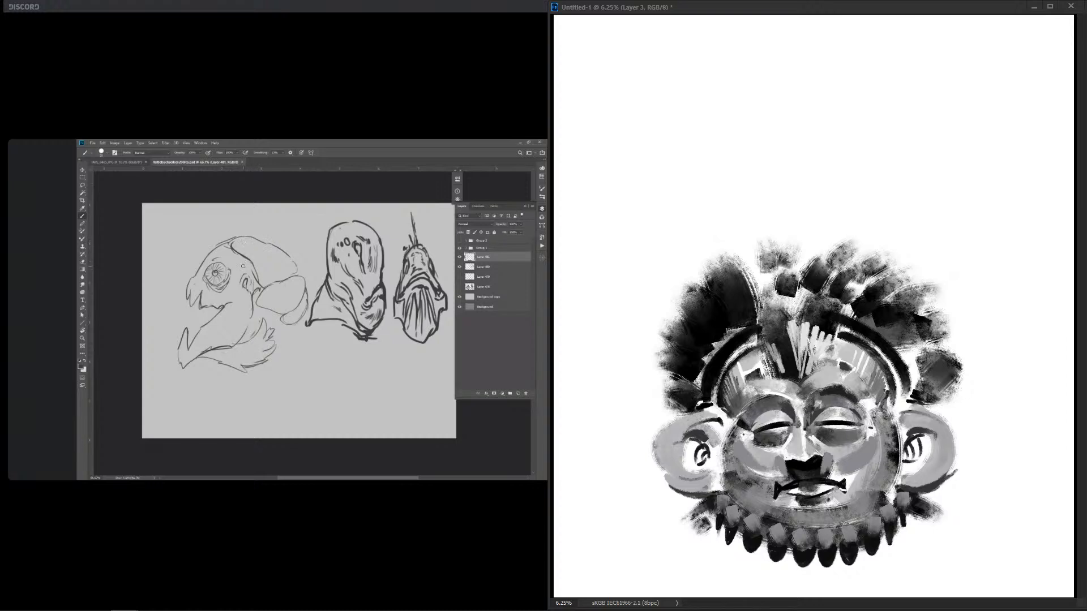
Step: Detail the lower ends of the headband above both ears with short light and dark streaks
{"action": "mouse_move", "coordinate": [706, 414]}
{"action": "left_mouse_down"}
{"action": "mouse_move", "coordinate": [722, 409]}
{"action": "mouse_move", "coordinate": [724, 420]}
{"action": "left_mouse_up"}
{"action": "left_click_drag", "start_coordinate": [708, 403], "coordinate": [712, 378]}
{"action": "left_click_drag", "start_coordinate": [904, 408], "coordinate": [898, 378]}
{"action": "left_click_drag", "start_coordinate": [711, 387], "coordinate": [712, 369]}
{"action": "left_click_drag", "start_coordinate": [716, 377], "coordinate": [718, 366]}
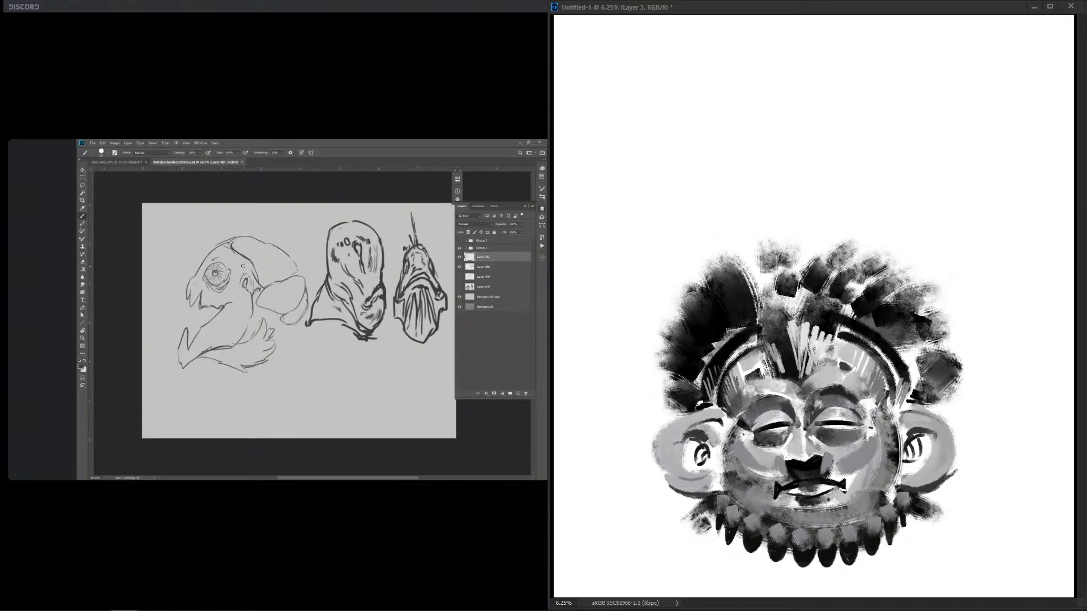
{"action": "left_click_drag", "start_coordinate": [906, 403], "coordinate": [909, 382]}
{"action": "mouse_move", "coordinate": [709, 400]}
{"action": "left_mouse_down"}
{"action": "mouse_move", "coordinate": [702, 376]}
{"action": "mouse_move", "coordinate": [702, 386]}
{"action": "left_mouse_up"}
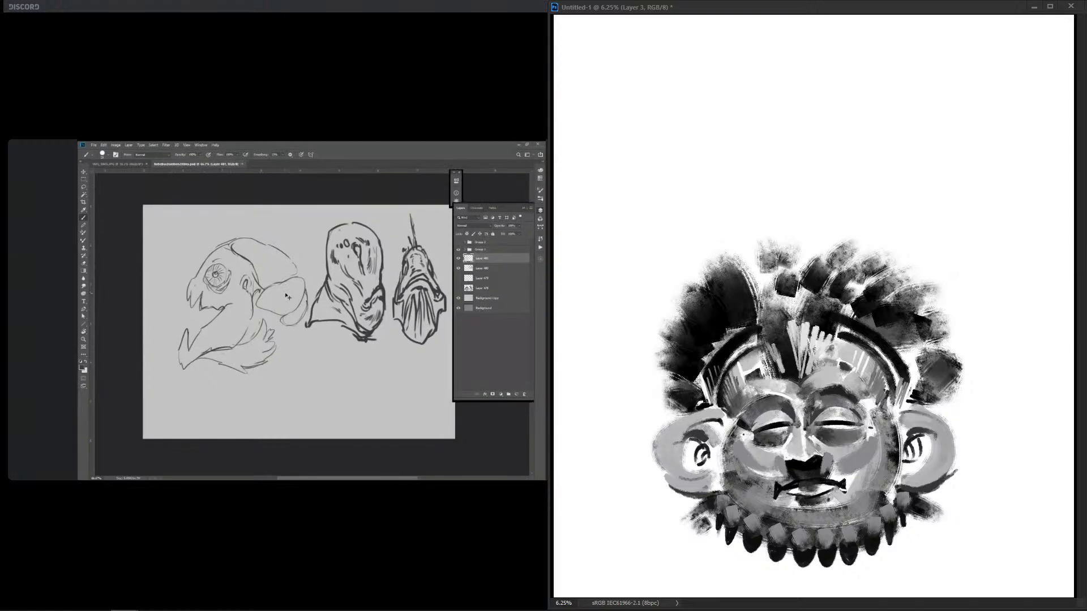
{"action": "left_click_drag", "start_coordinate": [903, 406], "coordinate": [909, 378]}
{"action": "mouse_move", "coordinate": [710, 402]}
{"action": "left_mouse_down"}
{"action": "mouse_move", "coordinate": [704, 383]}
{"action": "mouse_move", "coordinate": [698, 394]}
{"action": "left_mouse_up"}
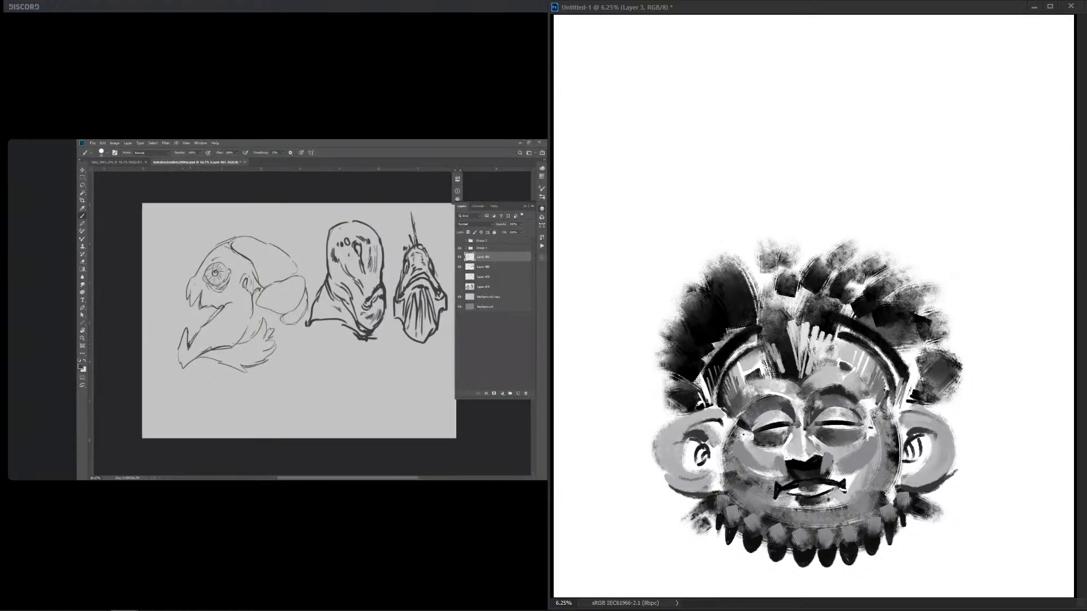
{"action": "left_click_drag", "start_coordinate": [917, 389], "coordinate": [911, 403]}
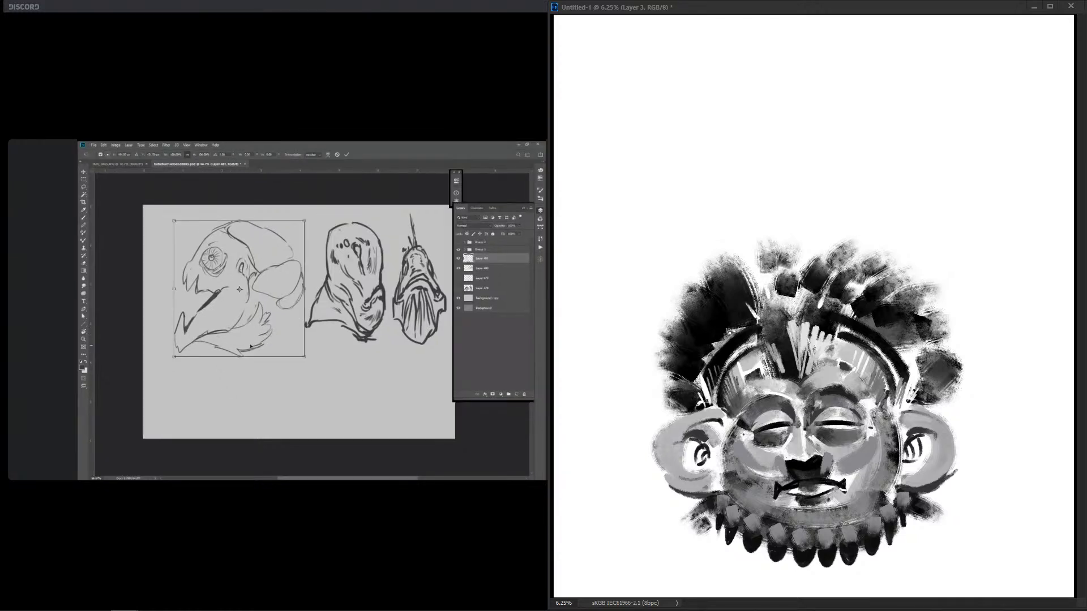
Step: Brush light streaks into the headdress's top centre and add an outer row of textured gray feathers above it
{"action": "mouse_move", "coordinate": [810, 267]}
{"action": "left_mouse_down"}
{"action": "mouse_move", "coordinate": [806, 300]}
{"action": "mouse_move", "coordinate": [782, 299]}
{"action": "left_mouse_up"}
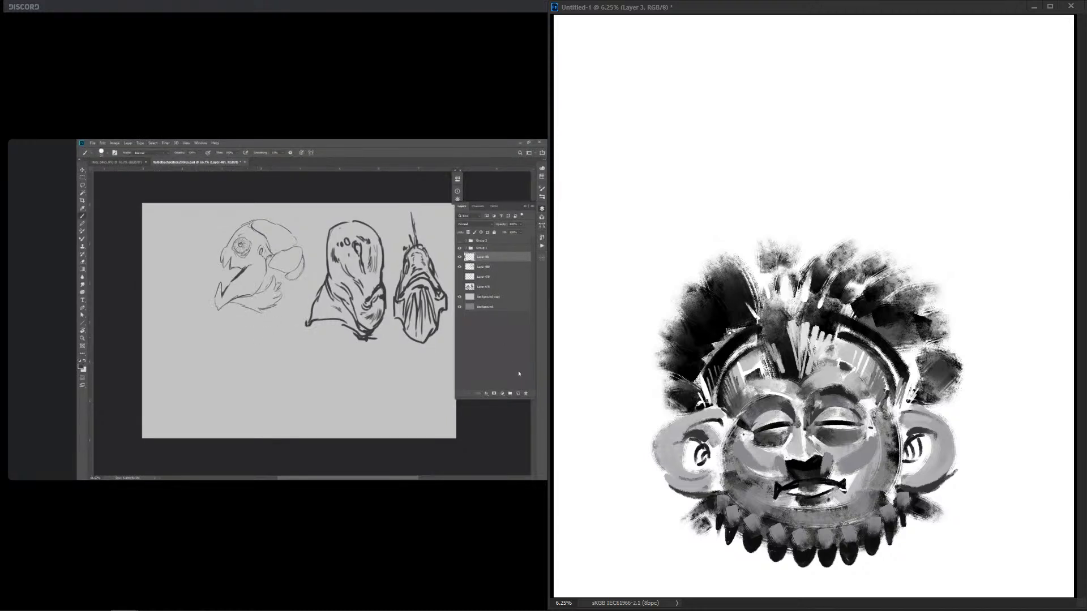
{"action": "left_click_drag", "start_coordinate": [705, 218], "coordinate": [756, 252]}
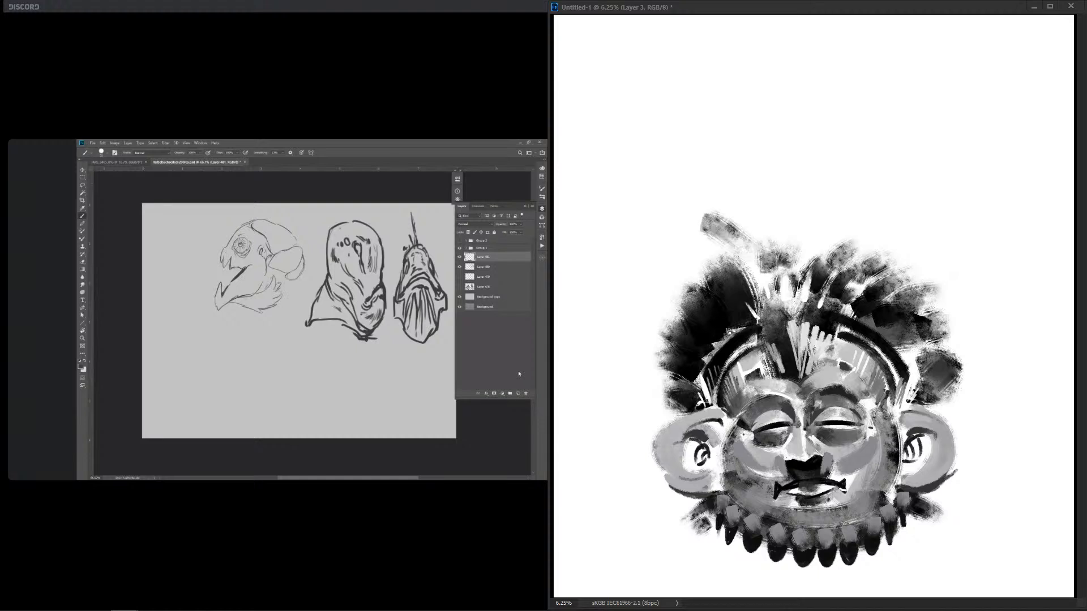
{"action": "left_click_drag", "start_coordinate": [835, 204], "coordinate": [798, 254]}
{"action": "left_click_drag", "start_coordinate": [866, 212], "coordinate": [833, 249]}
{"action": "left_click_drag", "start_coordinate": [780, 201], "coordinate": [777, 241]}
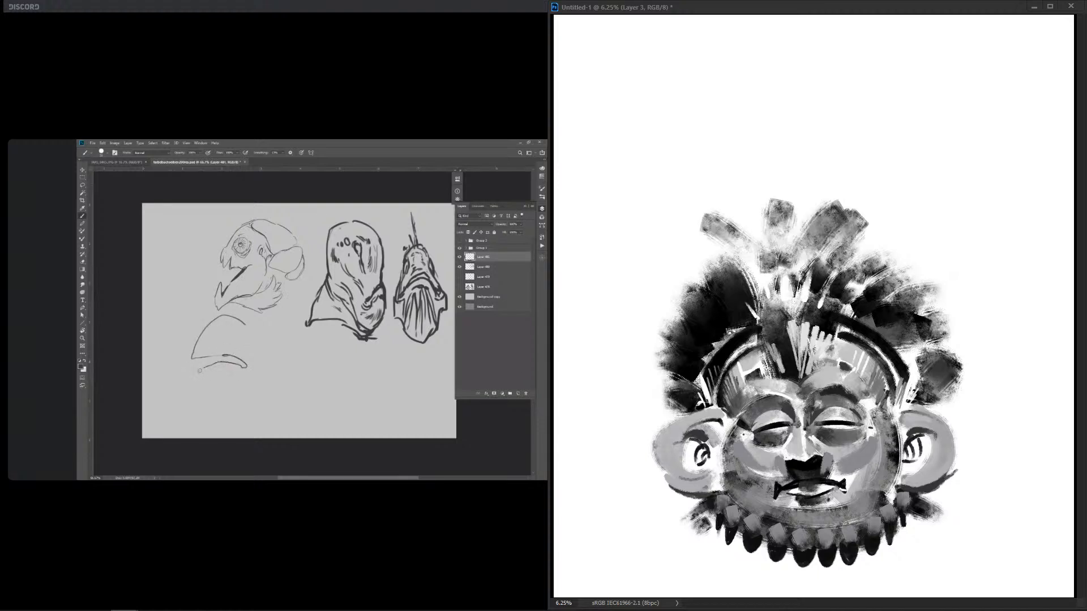
{"action": "left_click_drag", "start_coordinate": [682, 232], "coordinate": [729, 258]}
{"action": "left_click_drag", "start_coordinate": [906, 227], "coordinate": [876, 256]}
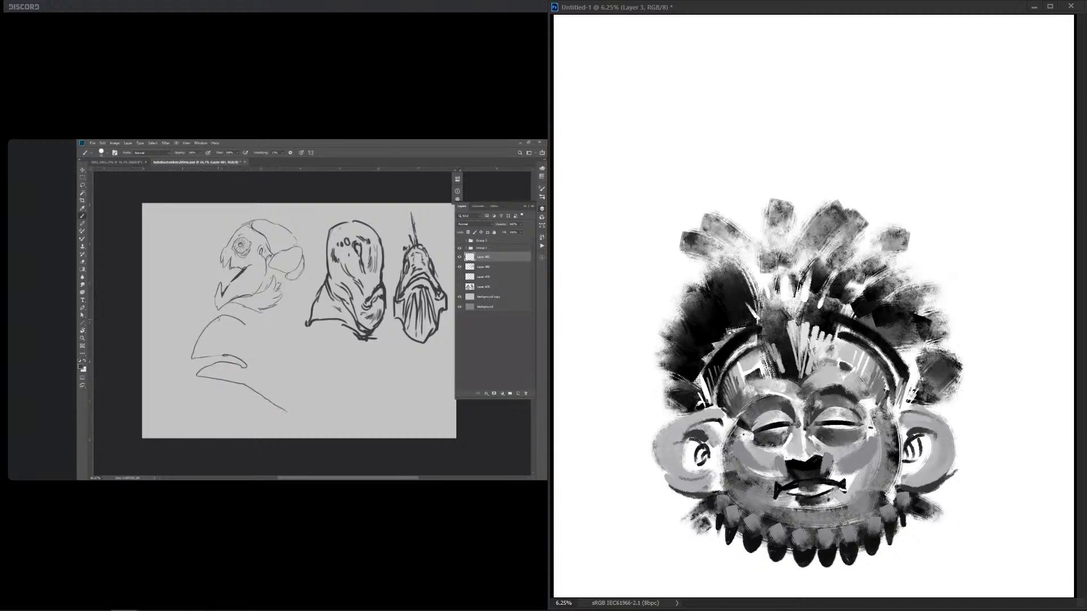
{"action": "left_click_drag", "start_coordinate": [680, 251], "coordinate": [709, 277]}
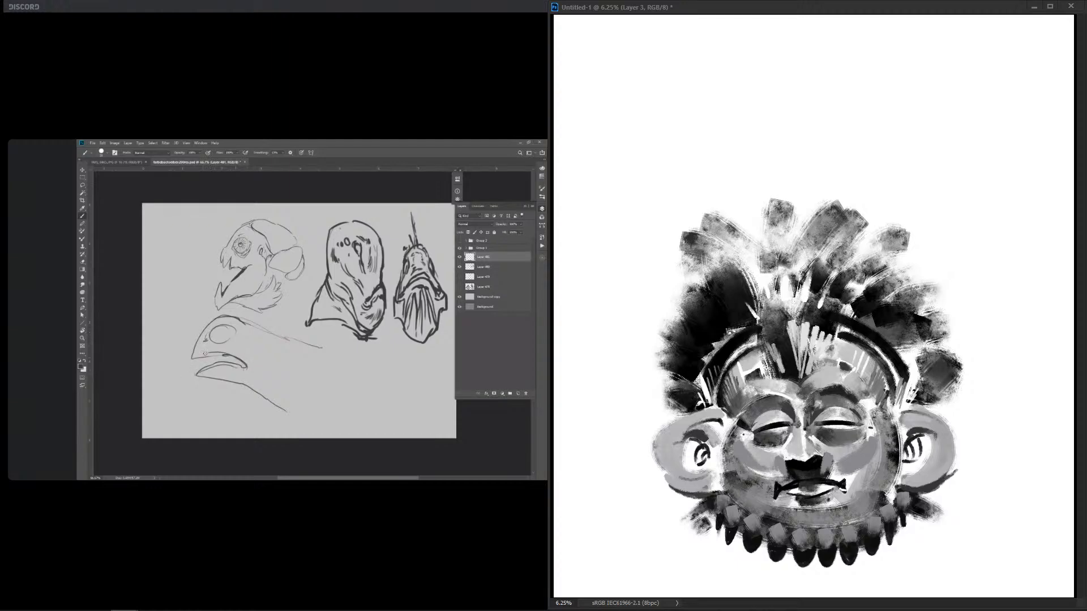
Step: Select all layers, move the whole mask up toward the middle of the canvas, and merge the layers
{"action": "left_click_drag", "start_coordinate": [804, 397], "coordinate": [812, 295]}
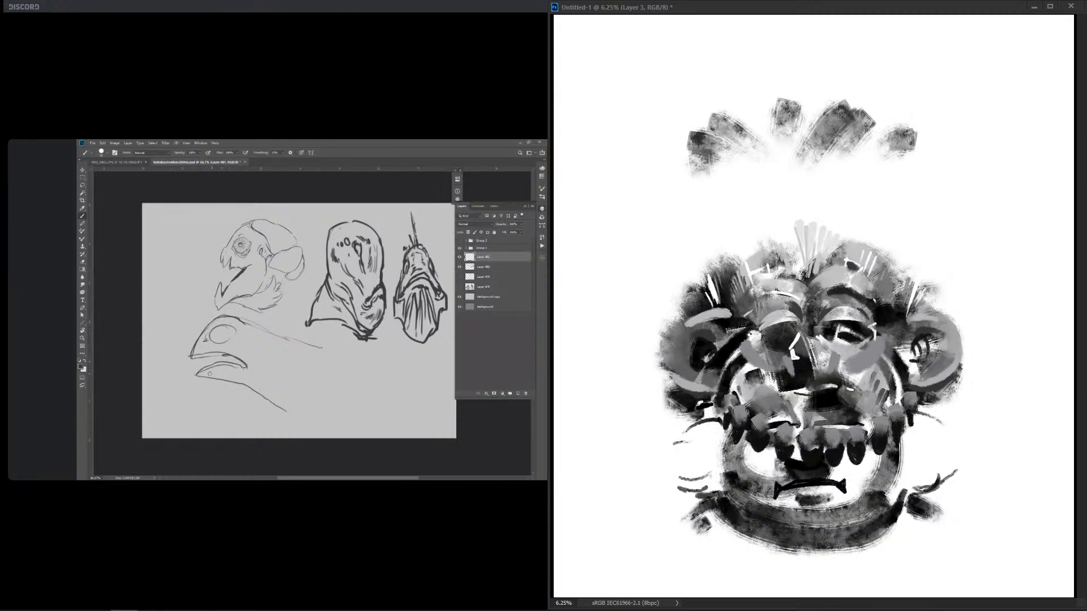
{"action": "key", "text": "ctrl+z"}
{"action": "key", "text": "ctrl+alt+a"}
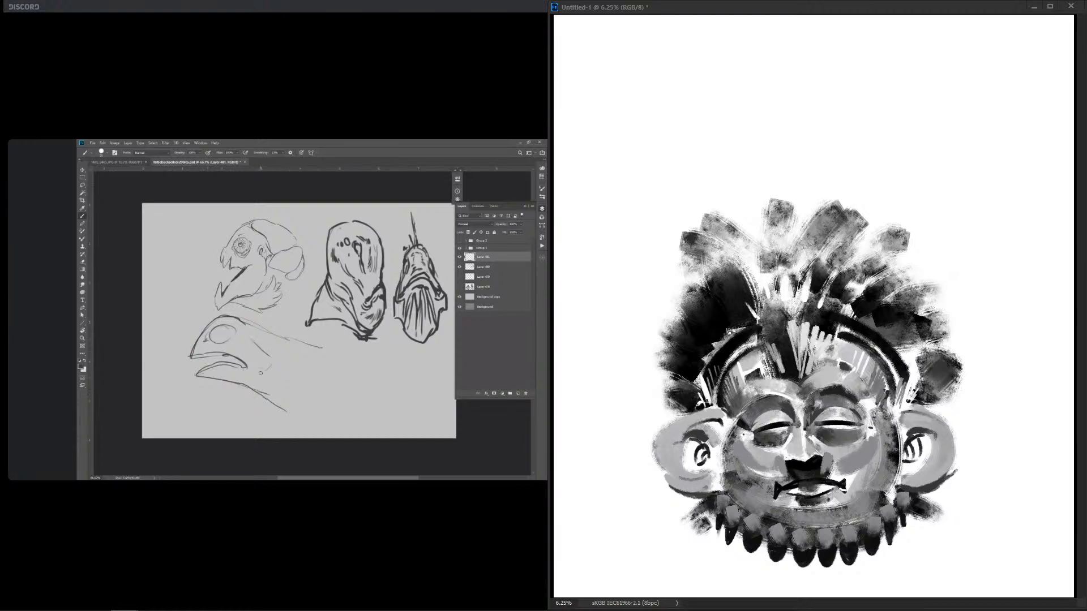
{"action": "left_click_drag", "start_coordinate": [807, 396], "coordinate": [815, 306]}
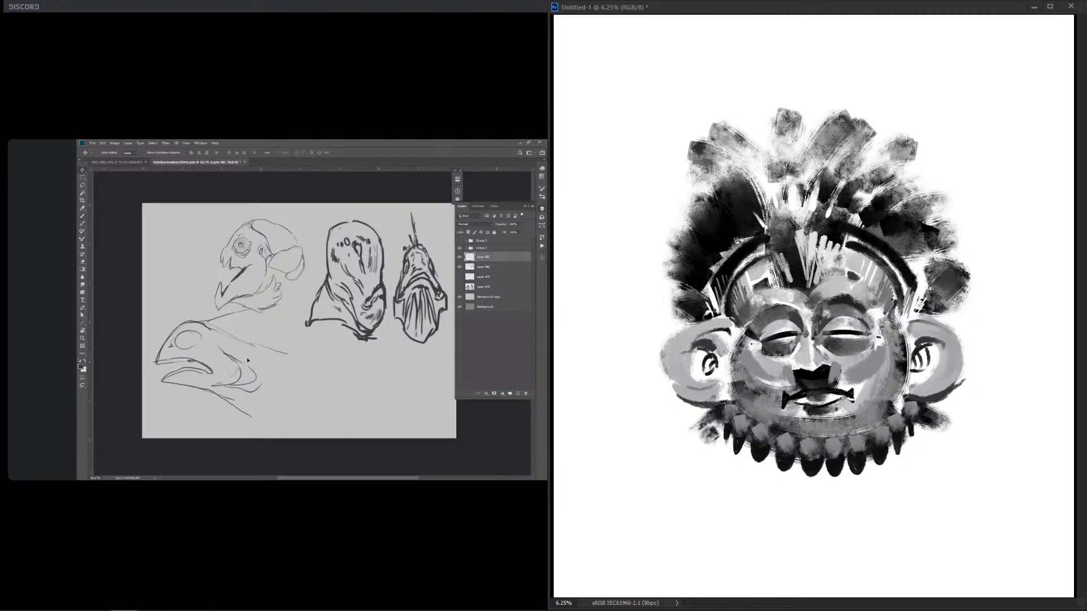
{"action": "key", "text": "ctrl+e"}
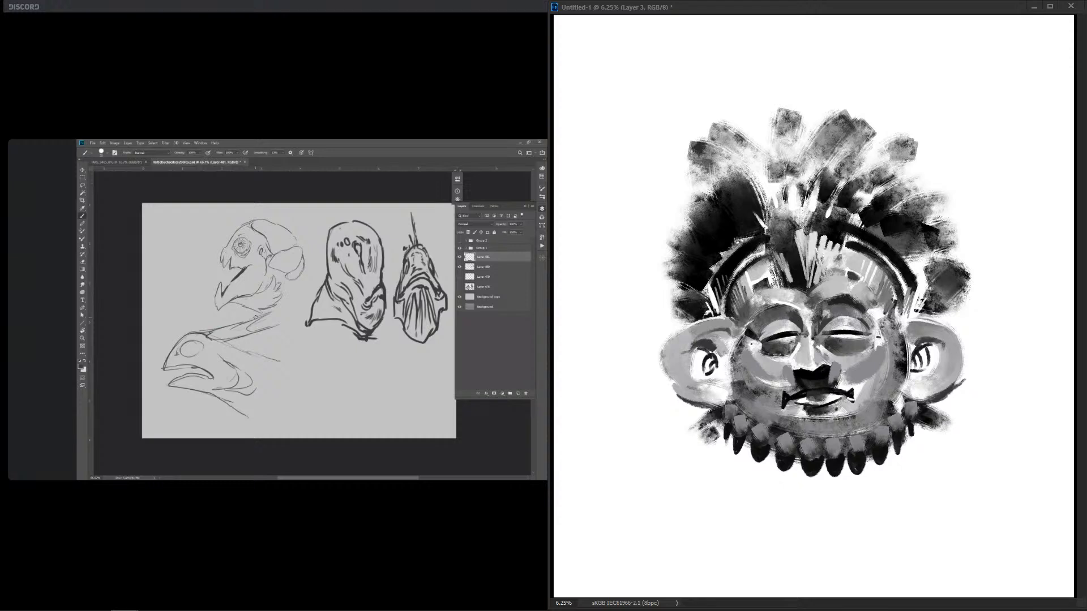
Step: Refine the ears with small strokes on the inner area and along the upper edges beside the face
{"action": "left_click_drag", "start_coordinate": [683, 373], "coordinate": [699, 386]}
{"action": "left_click_drag", "start_coordinate": [725, 324], "coordinate": [734, 330]}
{"action": "key", "text": "ctrl+z"}
{"action": "left_click_drag", "start_coordinate": [727, 316], "coordinate": [734, 343]}
{"action": "mouse_move", "coordinate": [909, 322]}
{"action": "left_mouse_down"}
{"action": "mouse_move", "coordinate": [909, 342]}
{"action": "mouse_move", "coordinate": [942, 334]}
{"action": "left_mouse_up"}
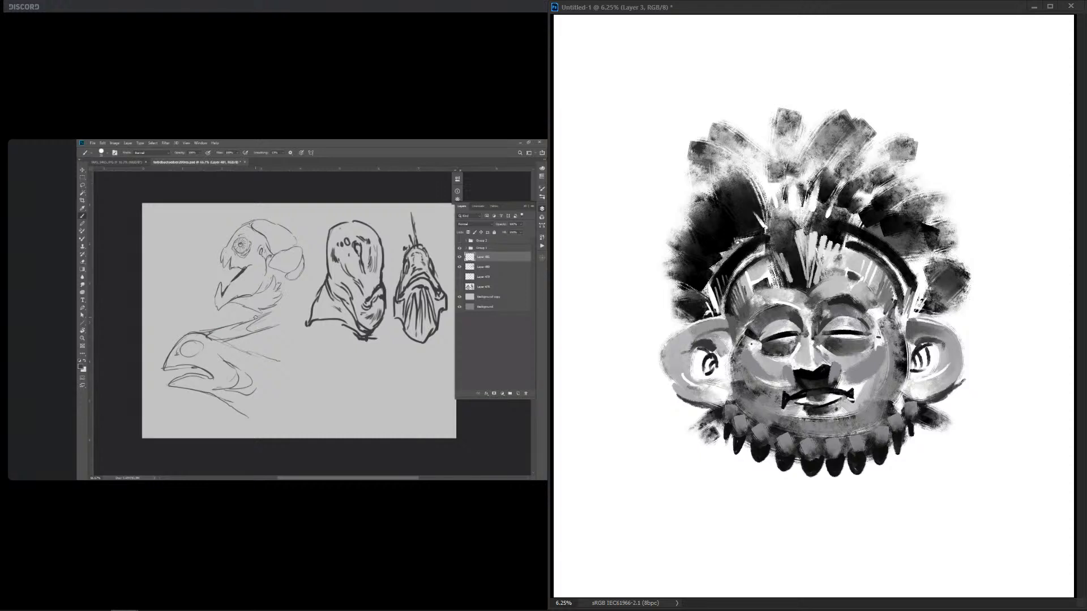
Step: Dab a white highlight onto each bead along the collar
{"action": "left_click", "coordinate": [729, 408]}
{"action": "left_click", "coordinate": [730, 410]}
{"action": "left_click", "coordinate": [739, 421]}
{"action": "left_click", "coordinate": [760, 434]}
{"action": "left_click", "coordinate": [784, 440]}
{"action": "left_click", "coordinate": [807, 446]}
{"action": "left_click", "coordinate": [836, 444]}
{"action": "left_click", "coordinate": [856, 442]}
{"action": "left_click", "coordinate": [883, 432]}
{"action": "left_click", "coordinate": [895, 421]}
{"action": "left_click", "coordinate": [911, 407]}
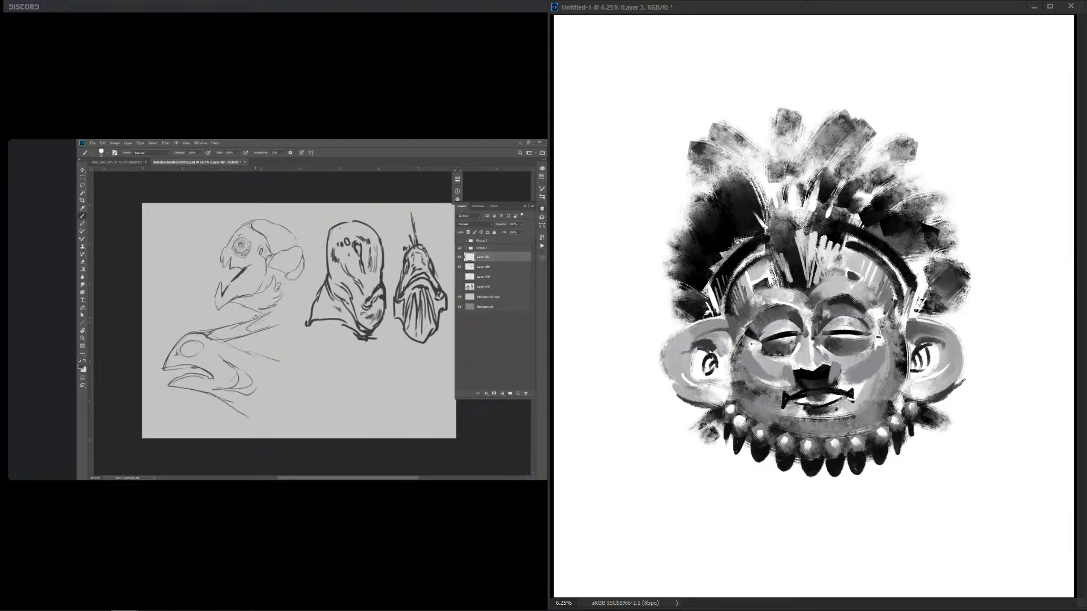
Step: Outline the under-eye bags with thin light strokes and refine the edges around the eyelids, nose bridge and ear
{"action": "left_click_drag", "start_coordinate": [908, 322], "coordinate": [908, 352]}
{"action": "left_click_drag", "start_coordinate": [828, 349], "coordinate": [868, 352]}
{"action": "left_click_drag", "start_coordinate": [759, 352], "coordinate": [792, 357]}
{"action": "left_click_drag", "start_coordinate": [795, 338], "coordinate": [802, 335]}
{"action": "left_click_drag", "start_coordinate": [862, 320], "coordinate": [872, 334]}
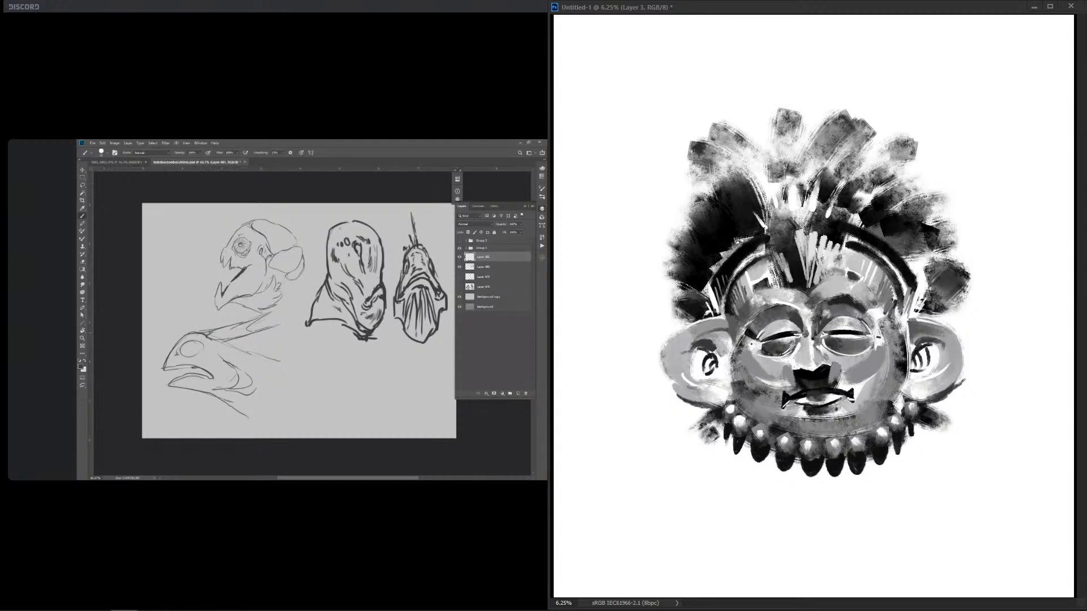
Step: Reshape the mouth by trimming its dark corners with gray and adding light and dark strokes along the lips
{"action": "left_click_drag", "start_coordinate": [786, 408], "coordinate": [855, 403]}
{"action": "left_click_drag", "start_coordinate": [785, 405], "coordinate": [784, 411]}
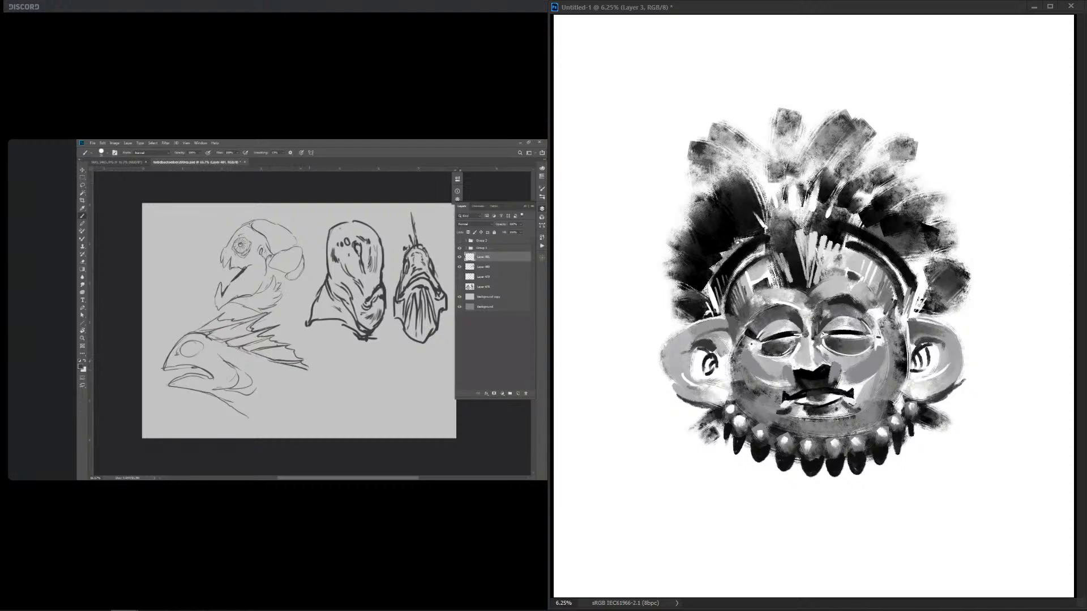
{"action": "left_click_drag", "start_coordinate": [799, 410], "coordinate": [776, 420]}
{"action": "left_click_drag", "start_coordinate": [846, 408], "coordinate": [855, 422]}
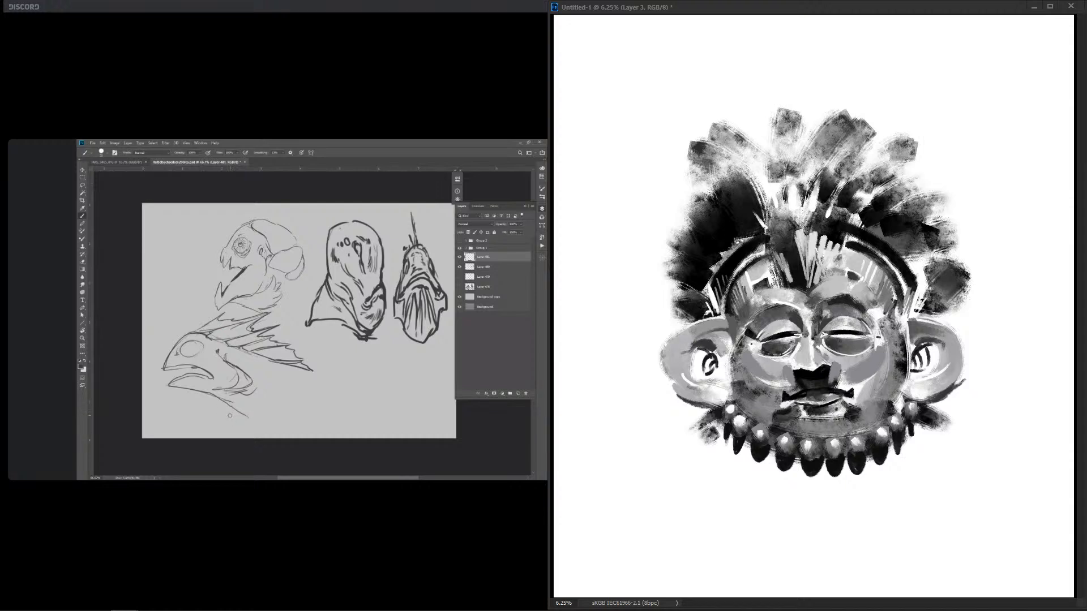
{"action": "left_click_drag", "start_coordinate": [795, 403], "coordinate": [840, 400]}
{"action": "mouse_move", "coordinate": [827, 395]}
{"action": "left_mouse_down"}
{"action": "mouse_move", "coordinate": [813, 396]}
{"action": "mouse_move", "coordinate": [842, 394]}
{"action": "left_mouse_up"}
Step: Dab light textured highlights on both lower cheeks, extending them outward along the jaw
{"action": "left_click_drag", "start_coordinate": [758, 385], "coordinate": [771, 407]}
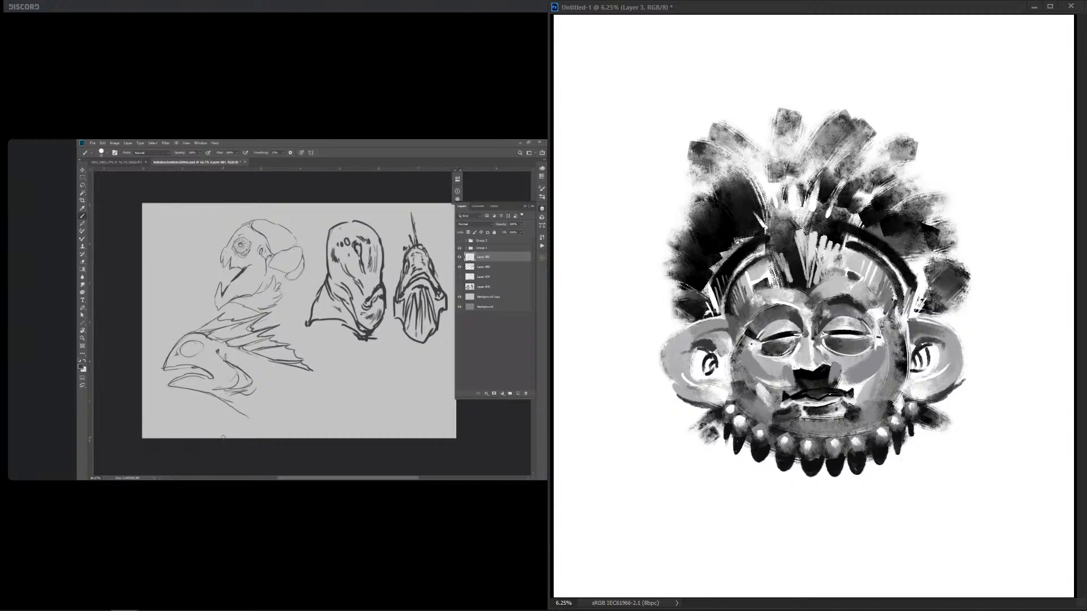
{"action": "left_click_drag", "start_coordinate": [876, 393], "coordinate": [872, 409]}
{"action": "left_click_drag", "start_coordinate": [743, 383], "coordinate": [763, 398]}
{"action": "left_click_drag", "start_coordinate": [887, 384], "coordinate": [882, 398]}
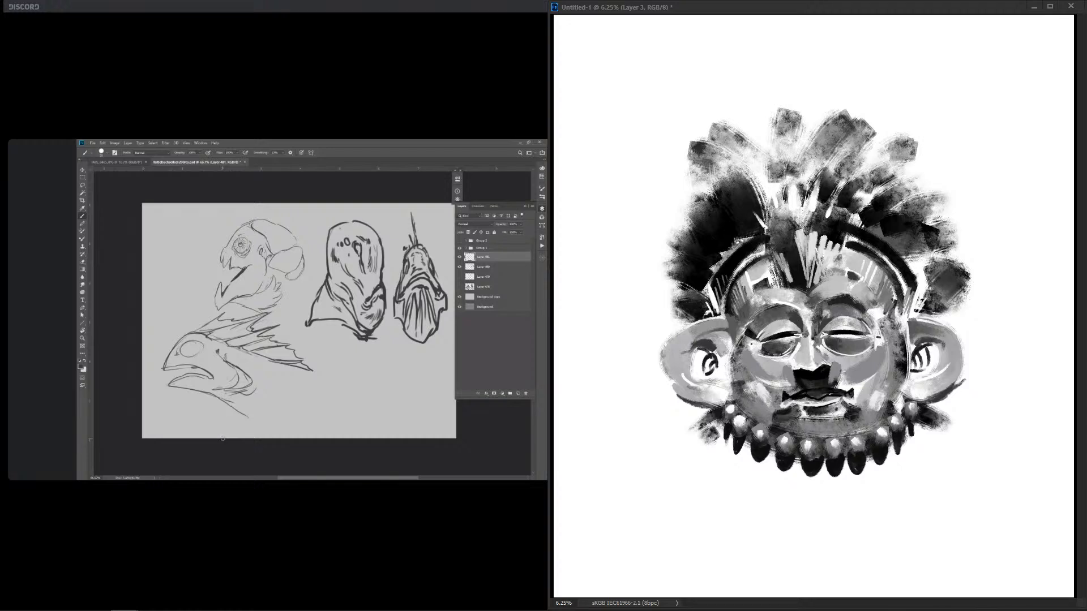
{"action": "left_click_drag", "start_coordinate": [747, 382], "coordinate": [755, 388]}
{"action": "left_click_drag", "start_coordinate": [884, 385], "coordinate": [882, 392]}
{"action": "left_click_drag", "start_coordinate": [895, 378], "coordinate": [890, 388]}
Step: Refine the side edges of the face with vertical strokes and paint the lower inner ears where they meet it
{"action": "left_click_drag", "start_coordinate": [735, 343], "coordinate": [737, 382]}
{"action": "left_click_drag", "start_coordinate": [909, 340], "coordinate": [902, 388]}
{"action": "left_click_drag", "start_coordinate": [731, 376], "coordinate": [735, 387]}
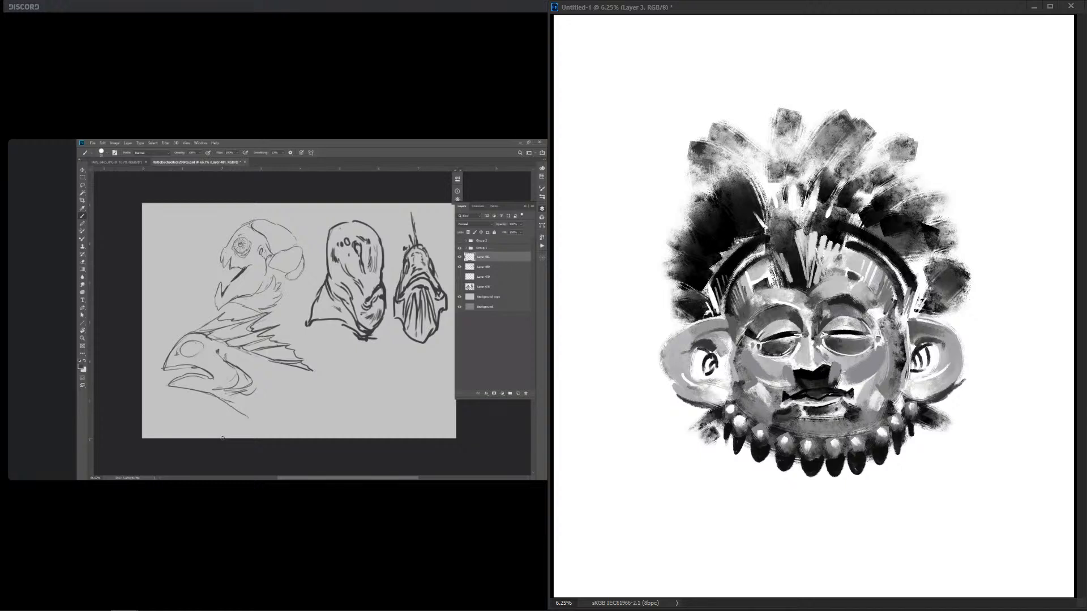
{"action": "left_click_drag", "start_coordinate": [908, 371], "coordinate": [905, 380]}
{"action": "left_click_drag", "start_coordinate": [731, 377], "coordinate": [722, 397]}
{"action": "left_click_drag", "start_coordinate": [908, 381], "coordinate": [929, 374]}
{"action": "left_click_drag", "start_coordinate": [731, 369], "coordinate": [718, 380]}
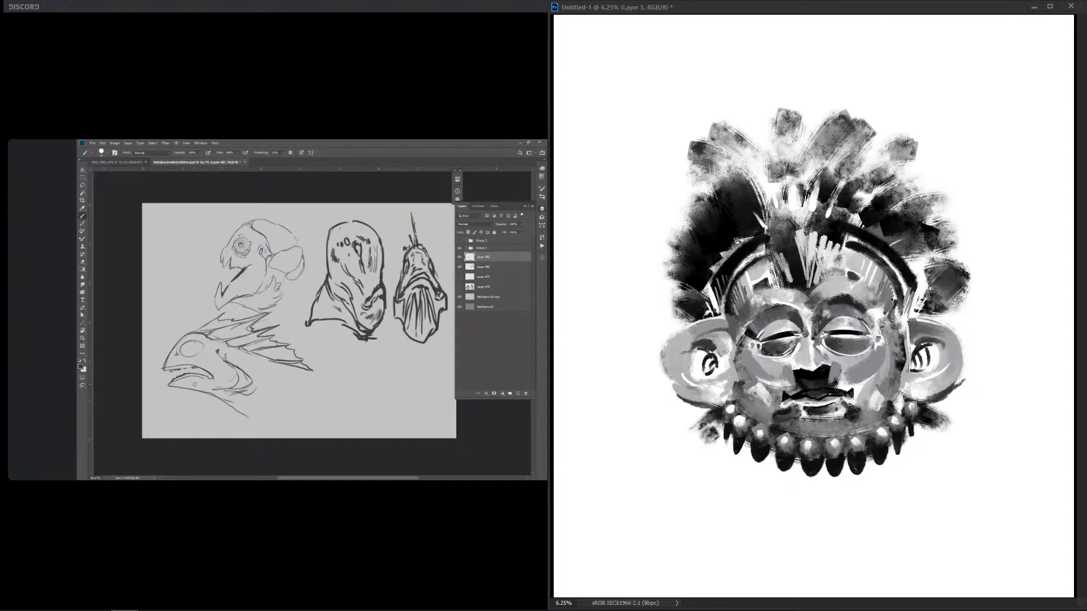
Step: Draw thin white quill lines through the dark side feathers and the upper feathers of the headdress
{"action": "left_click_drag", "start_coordinate": [876, 211], "coordinate": [860, 225]}
{"action": "mouse_move", "coordinate": [754, 220]}
{"action": "left_mouse_down"}
{"action": "mouse_move", "coordinate": [726, 240]}
{"action": "mouse_move", "coordinate": [701, 233]}
{"action": "mouse_move", "coordinate": [694, 281]}
{"action": "left_mouse_up"}
{"action": "left_click_drag", "start_coordinate": [955, 277], "coordinate": [927, 283]}
{"action": "mouse_move", "coordinate": [706, 279]}
{"action": "left_mouse_down"}
{"action": "mouse_move", "coordinate": [683, 284]}
{"action": "mouse_move", "coordinate": [686, 312]}
{"action": "left_mouse_up"}
{"action": "left_click_drag", "start_coordinate": [946, 303], "coordinate": [922, 313]}
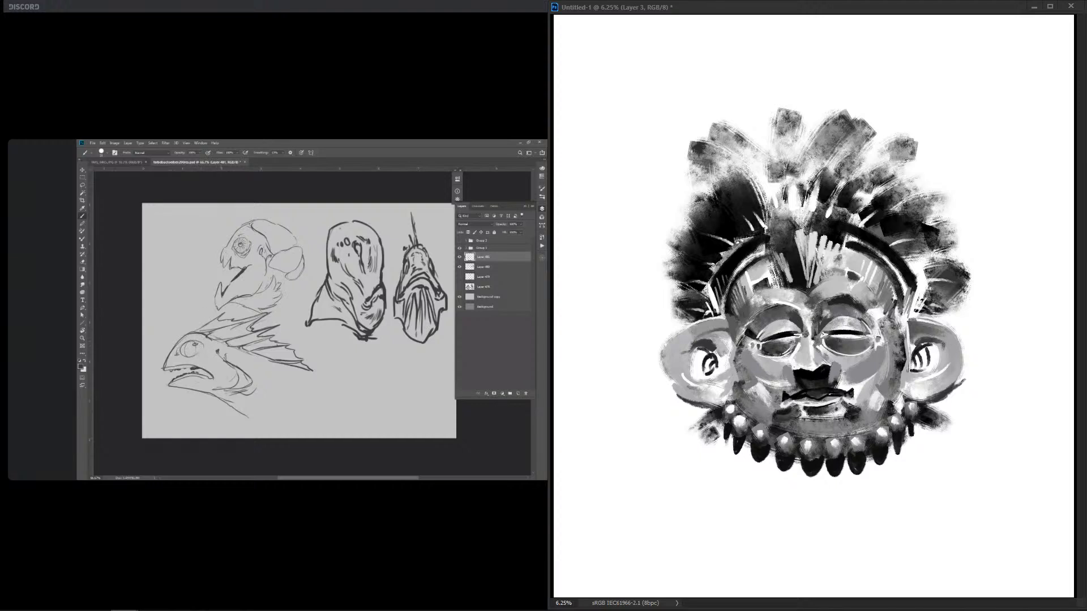
{"action": "mouse_move", "coordinate": [850, 118]}
{"action": "left_mouse_down"}
{"action": "mouse_move", "coordinate": [818, 151]}
{"action": "mouse_move", "coordinate": [826, 143]}
{"action": "left_mouse_up"}
{"action": "mouse_move", "coordinate": [786, 109]}
{"action": "left_mouse_down"}
{"action": "mouse_move", "coordinate": [785, 144]}
{"action": "mouse_move", "coordinate": [713, 130]}
{"action": "mouse_move", "coordinate": [689, 150]}
{"action": "left_mouse_up"}
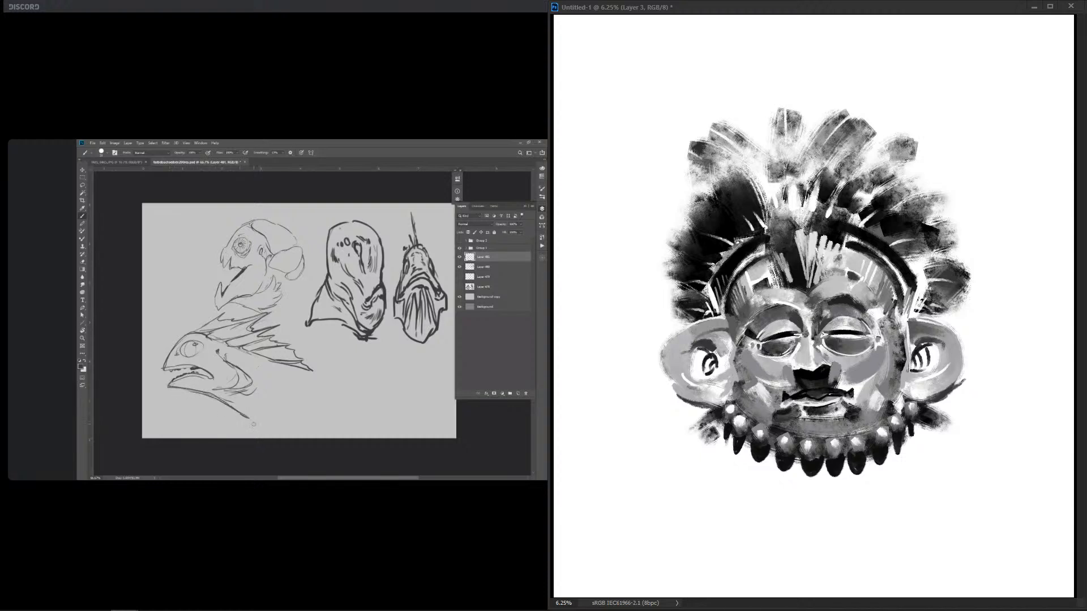
{"action": "mouse_move", "coordinate": [852, 143]}
{"action": "left_mouse_down"}
{"action": "mouse_move", "coordinate": [868, 124]}
{"action": "mouse_move", "coordinate": [917, 146]}
{"action": "left_mouse_up"}
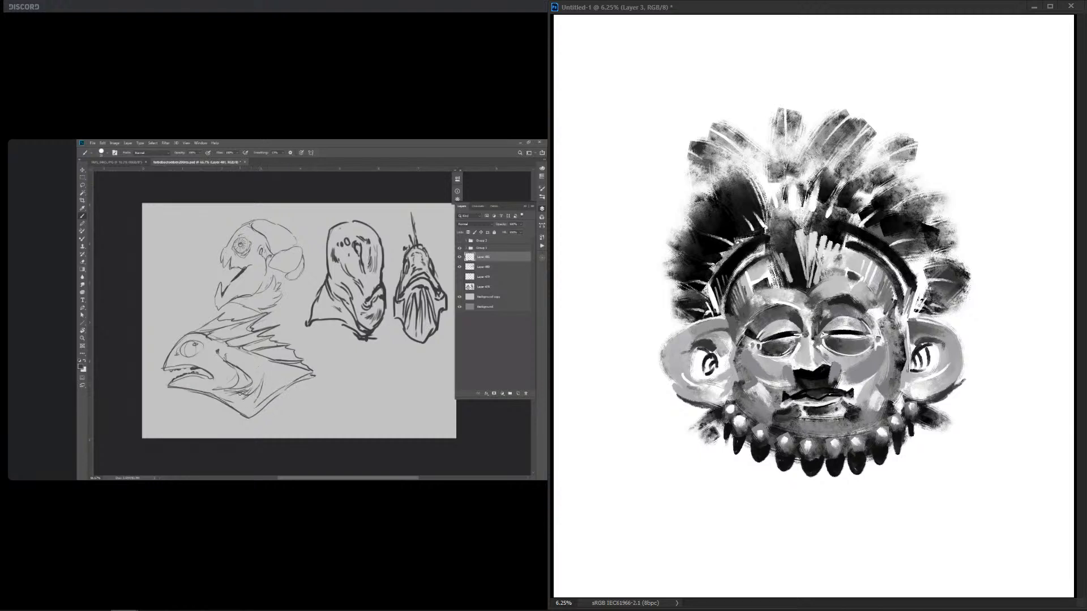
Step: Fill gaps between the upper headdress feathers with gray and add small gray feather tips along the top edge
{"action": "left_click_drag", "start_coordinate": [719, 160], "coordinate": [749, 188]}
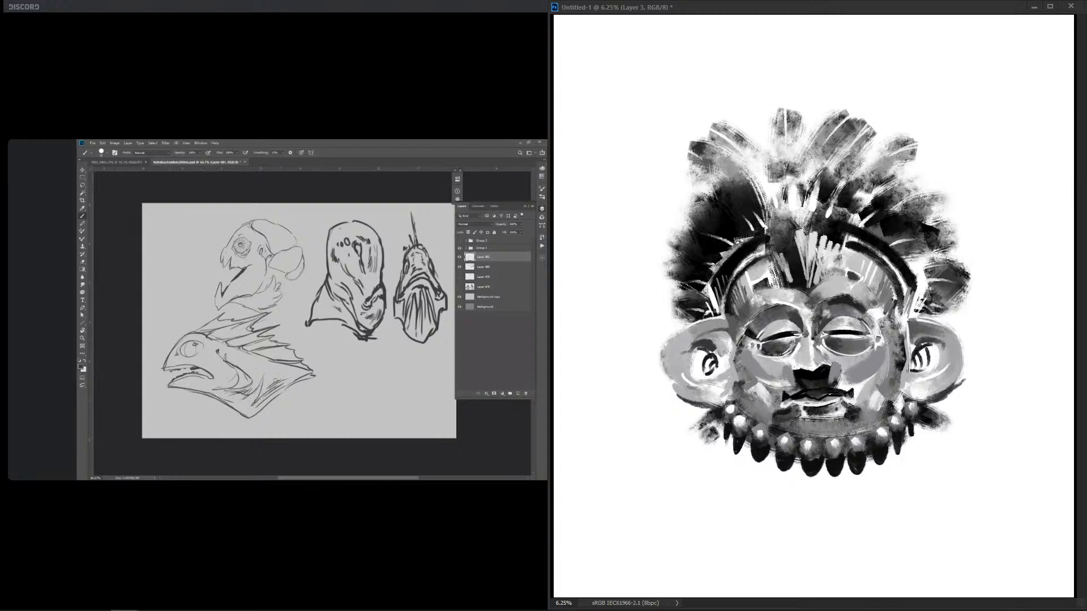
{"action": "mouse_move", "coordinate": [748, 140]}
{"action": "left_mouse_down"}
{"action": "mouse_move", "coordinate": [759, 129]}
{"action": "mouse_move", "coordinate": [763, 145]}
{"action": "mouse_move", "coordinate": [809, 132]}
{"action": "left_mouse_up"}
{"action": "left_click", "coordinate": [879, 141]}
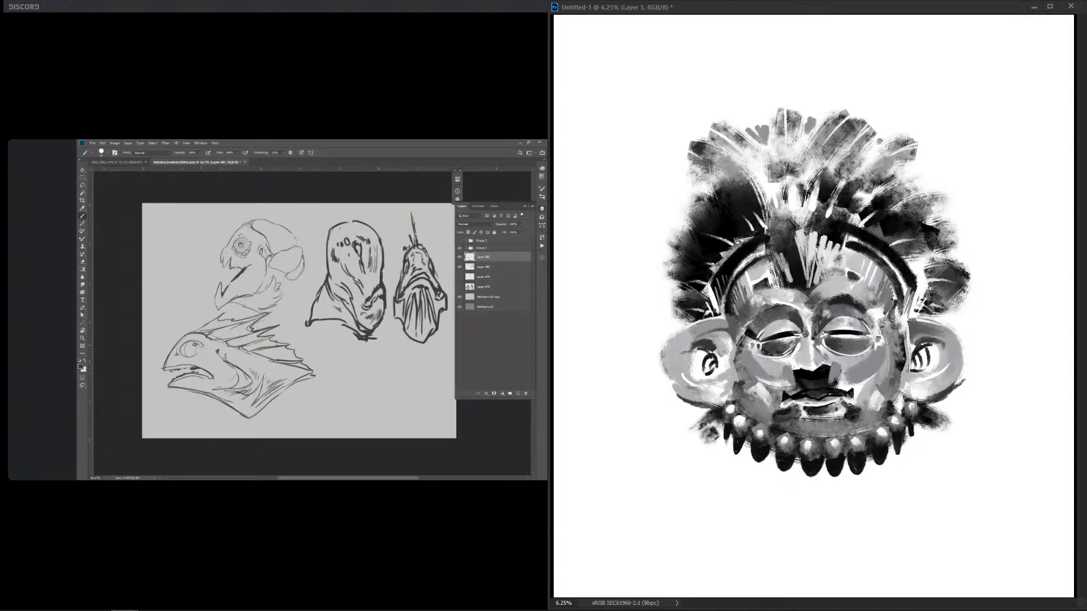
Step: Build pointed tips on the outermost upper feathers of both sides and darken the small tips along the headdress top
{"action": "left_click_drag", "start_coordinate": [696, 166], "coordinate": [693, 183]}
{"action": "left_click_drag", "start_coordinate": [911, 159], "coordinate": [888, 174]}
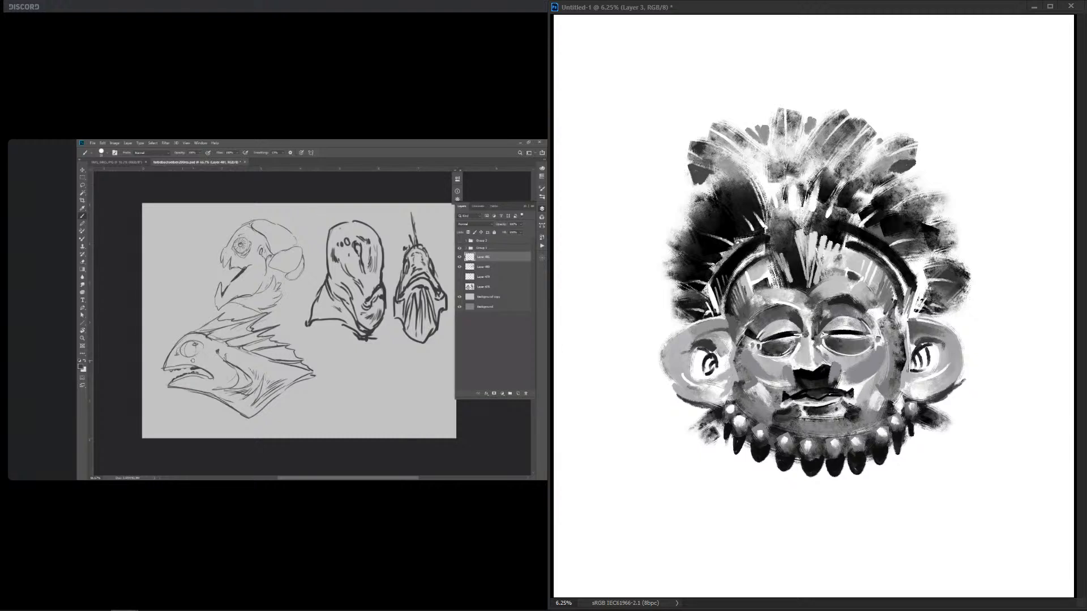
{"action": "left_click_drag", "start_coordinate": [707, 179], "coordinate": [705, 191]}
{"action": "mouse_move", "coordinate": [912, 168]}
{"action": "left_mouse_down"}
{"action": "mouse_move", "coordinate": [904, 177]}
{"action": "mouse_move", "coordinate": [904, 156]}
{"action": "mouse_move", "coordinate": [913, 158]}
{"action": "left_mouse_up"}
{"action": "mouse_move", "coordinate": [712, 183]}
{"action": "left_mouse_down"}
{"action": "mouse_move", "coordinate": [711, 196]}
{"action": "mouse_move", "coordinate": [696, 196]}
{"action": "left_mouse_up"}
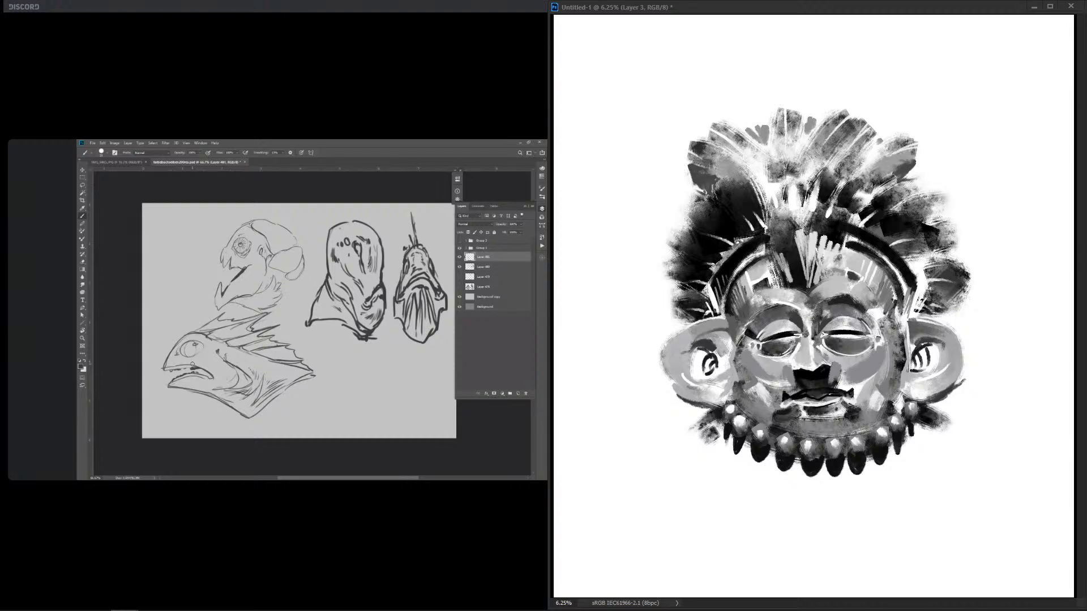
{"action": "left_click_drag", "start_coordinate": [684, 171], "coordinate": [705, 167]}
{"action": "left_click_drag", "start_coordinate": [898, 169], "coordinate": [919, 159]}
{"action": "left_click_drag", "start_coordinate": [916, 165], "coordinate": [921, 159]}
{"action": "mouse_move", "coordinate": [740, 120]}
{"action": "left_mouse_down"}
{"action": "mouse_move", "coordinate": [754, 133]}
{"action": "mouse_move", "coordinate": [807, 128]}
{"action": "left_mouse_up"}
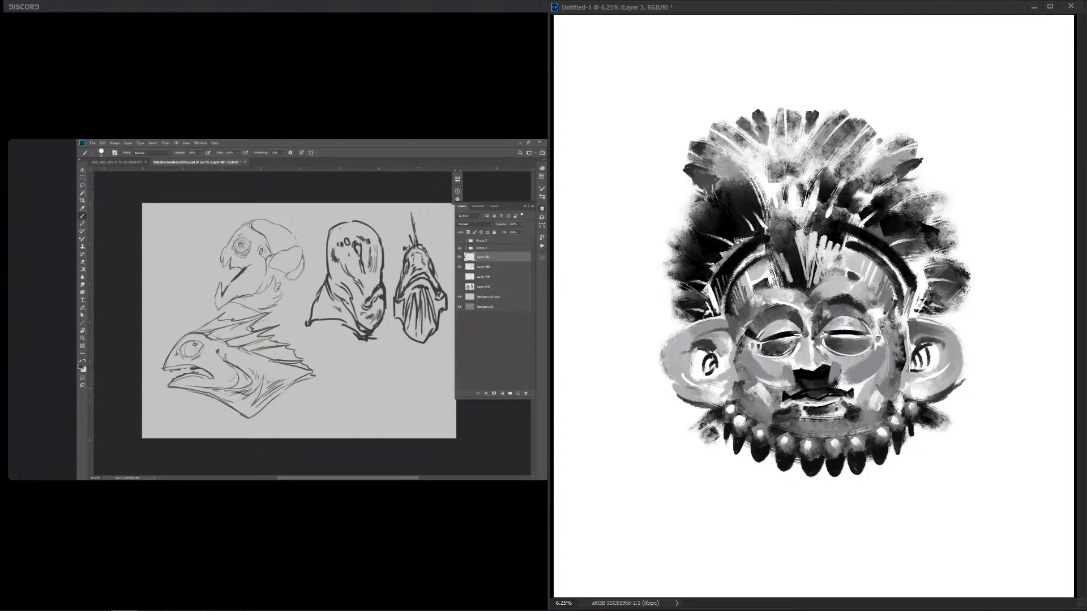
{"action": "left_click_drag", "start_coordinate": [888, 131], "coordinate": [876, 145]}
Step: Refine the outer edges of the side feathers and trim the outer rims of both ears with white
{"action": "left_click_drag", "start_coordinate": [969, 281], "coordinate": [962, 296]}
{"action": "mouse_move", "coordinate": [675, 302]}
{"action": "left_mouse_down"}
{"action": "mouse_move", "coordinate": [685, 309]}
{"action": "mouse_move", "coordinate": [672, 317]}
{"action": "left_mouse_up"}
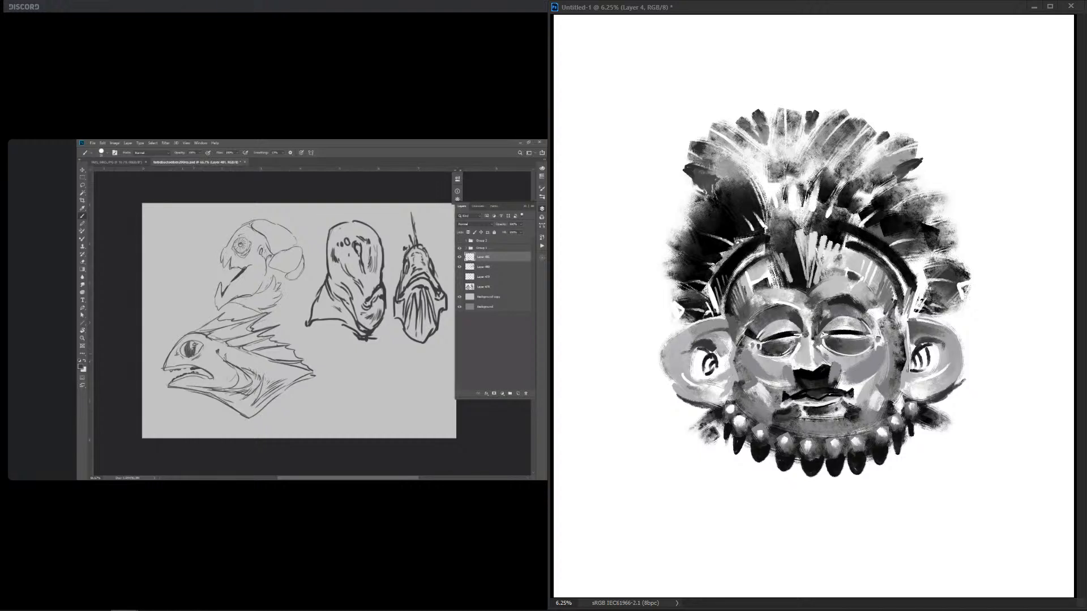
{"action": "mouse_move", "coordinate": [968, 291]}
{"action": "left_mouse_down"}
{"action": "mouse_move", "coordinate": [956, 309]}
{"action": "mouse_move", "coordinate": [959, 277]}
{"action": "mouse_move", "coordinate": [951, 312]}
{"action": "left_mouse_up"}
{"action": "left_click_drag", "start_coordinate": [675, 290], "coordinate": [683, 305]}
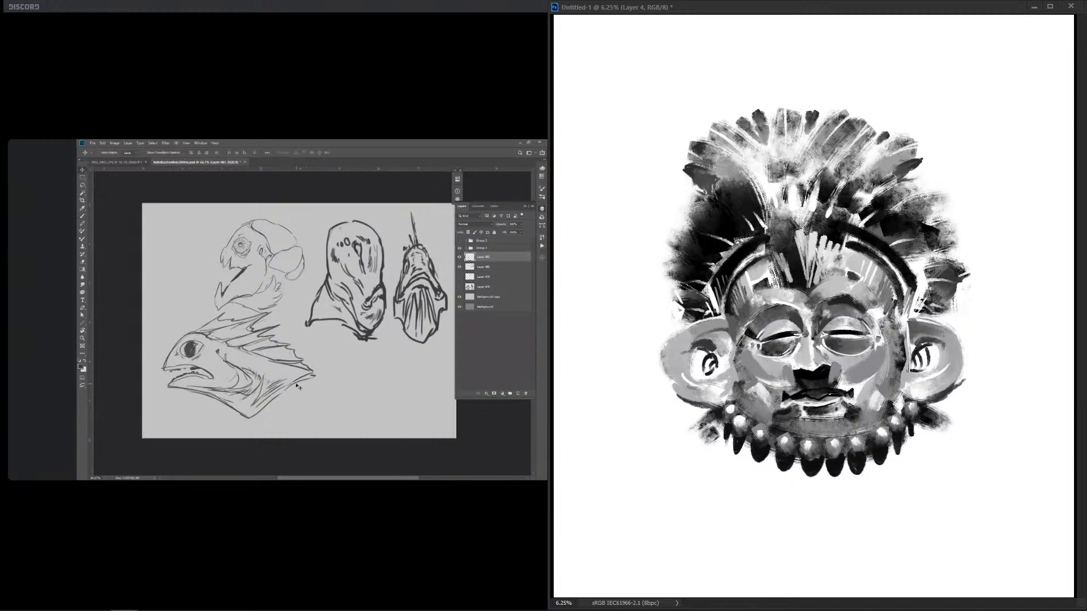
{"action": "left_click_drag", "start_coordinate": [954, 238], "coordinate": [945, 251]}
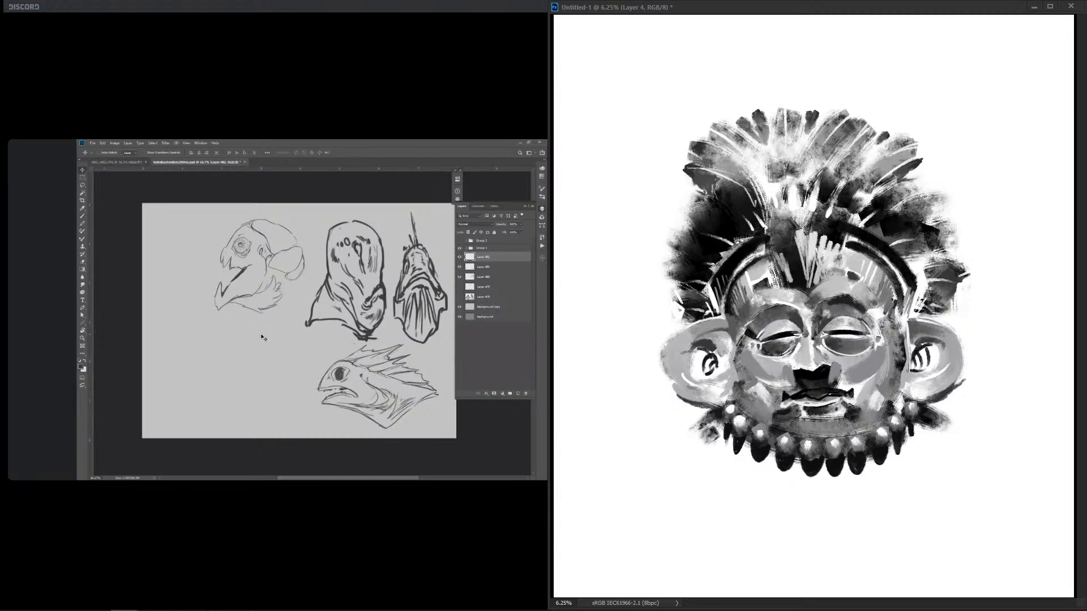
{"action": "left_click_drag", "start_coordinate": [940, 198], "coordinate": [952, 227]}
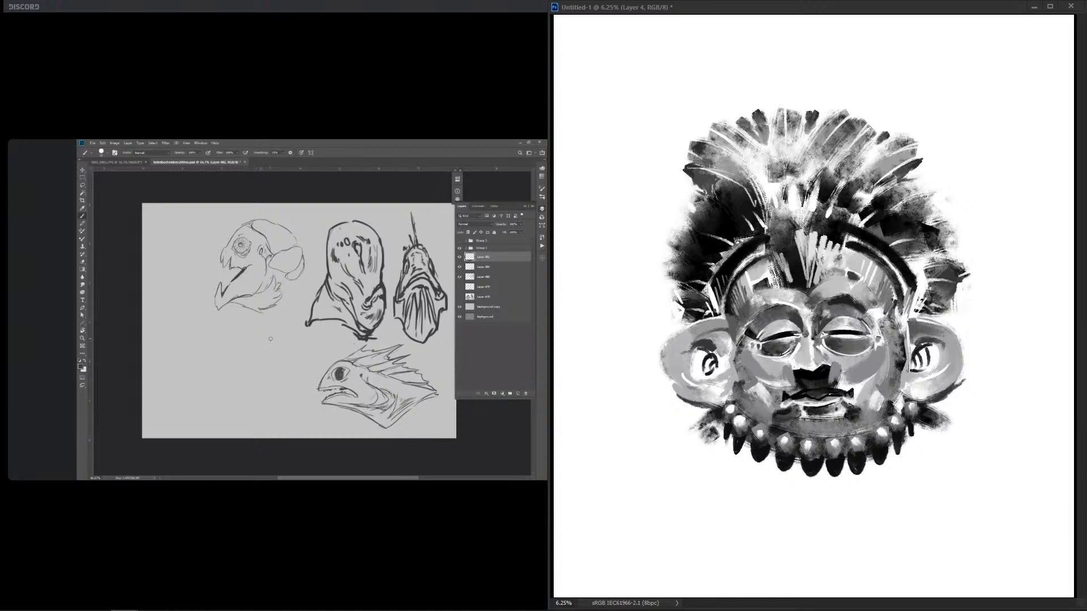
{"action": "mouse_move", "coordinate": [671, 334]}
{"action": "left_mouse_down"}
{"action": "mouse_move", "coordinate": [661, 370]}
{"action": "mouse_move", "coordinate": [683, 402]}
{"action": "left_mouse_up"}
{"action": "mouse_move", "coordinate": [965, 358]}
{"action": "left_mouse_down"}
{"action": "mouse_move", "coordinate": [958, 392]}
{"action": "mouse_move", "coordinate": [939, 402]}
{"action": "left_mouse_up"}
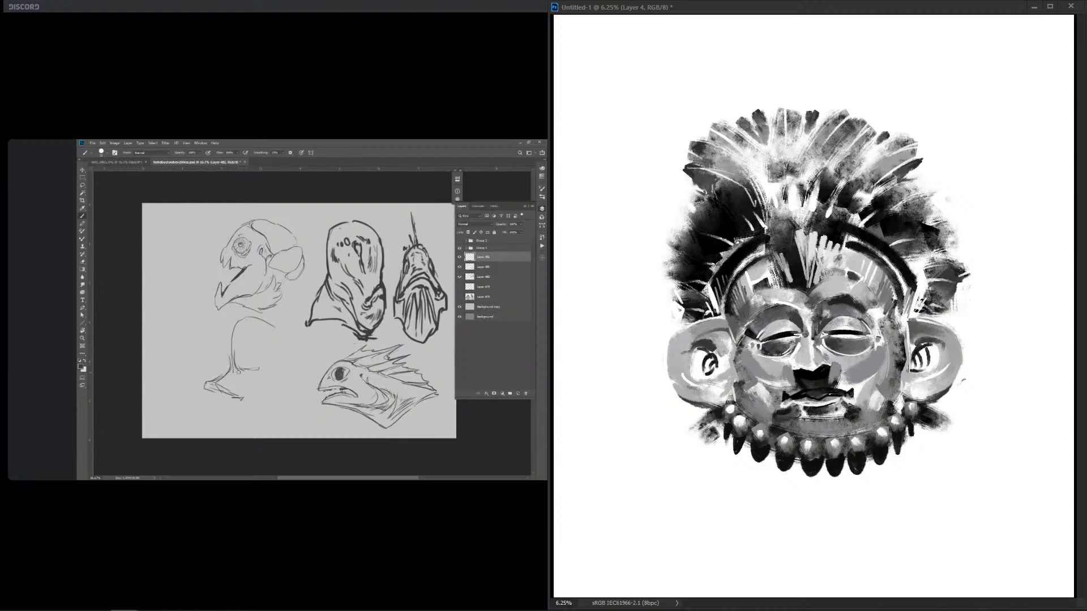
Step: Paint gray tones over the temples and the outer brow areas on both sides of the forehead
{"action": "left_click_drag", "start_coordinate": [899, 324], "coordinate": [907, 356]}
{"action": "left_click_drag", "start_coordinate": [749, 297], "coordinate": [737, 320]}
{"action": "left_click_drag", "start_coordinate": [865, 289], "coordinate": [887, 306]}
{"action": "mouse_move", "coordinate": [749, 289]}
{"action": "left_mouse_down"}
{"action": "mouse_move", "coordinate": [735, 317]}
{"action": "mouse_move", "coordinate": [733, 301]}
{"action": "left_mouse_up"}
{"action": "left_click_drag", "start_coordinate": [867, 281], "coordinate": [884, 311]}
{"action": "left_click_drag", "start_coordinate": [752, 311], "coordinate": [739, 330]}
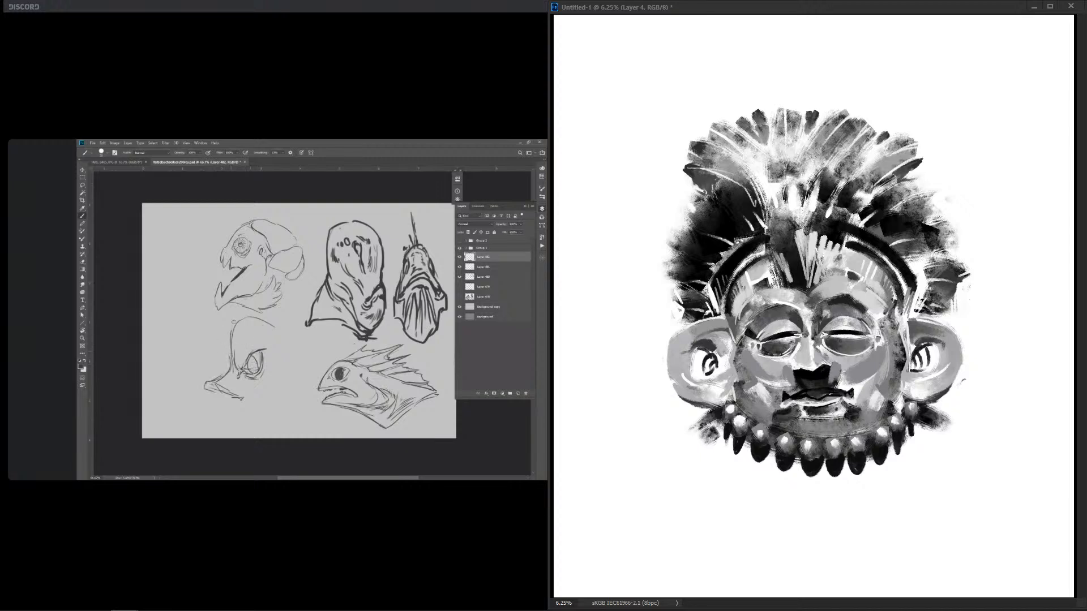
Step: Define the arched brows with light upper edges and darker strokes beneath them
{"action": "left_click_drag", "start_coordinate": [825, 281], "coordinate": [845, 278]}
{"action": "left_click_drag", "start_coordinate": [753, 294], "coordinate": [738, 315]}
{"action": "left_click_drag", "start_coordinate": [769, 305], "coordinate": [750, 317]}
{"action": "mouse_move", "coordinate": [823, 298]}
{"action": "left_mouse_down"}
{"action": "mouse_move", "coordinate": [842, 294]}
{"action": "mouse_move", "coordinate": [869, 311]}
{"action": "mouse_move", "coordinate": [773, 300]}
{"action": "left_mouse_up"}
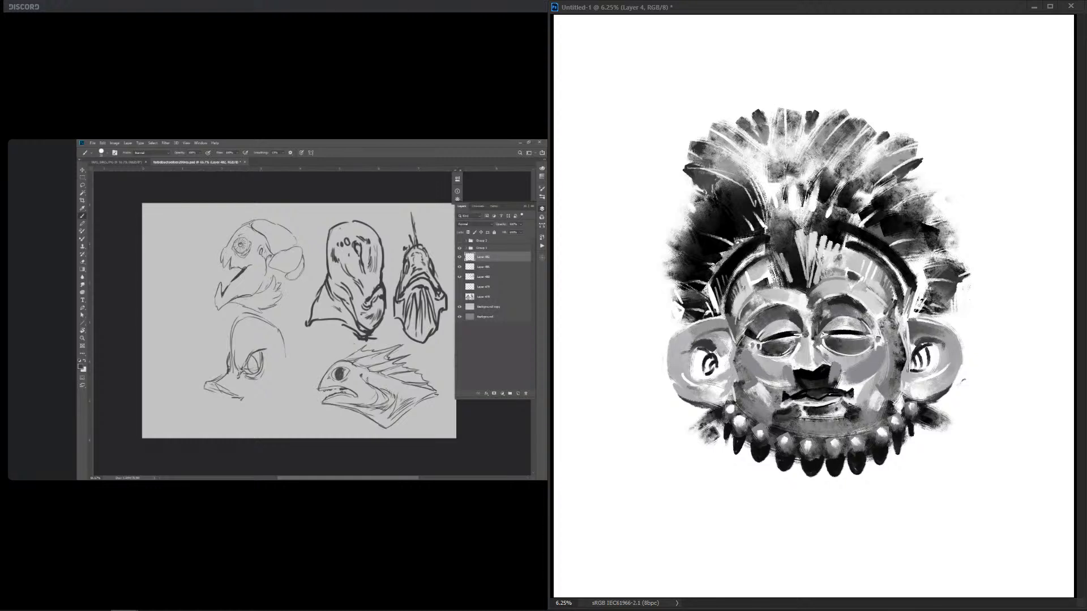
{"action": "mouse_move", "coordinate": [865, 292]}
{"action": "left_mouse_down"}
{"action": "mouse_move", "coordinate": [853, 299]}
{"action": "mouse_move", "coordinate": [847, 282]}
{"action": "left_mouse_up"}
{"action": "left_click_drag", "start_coordinate": [776, 289], "coordinate": [762, 302]}
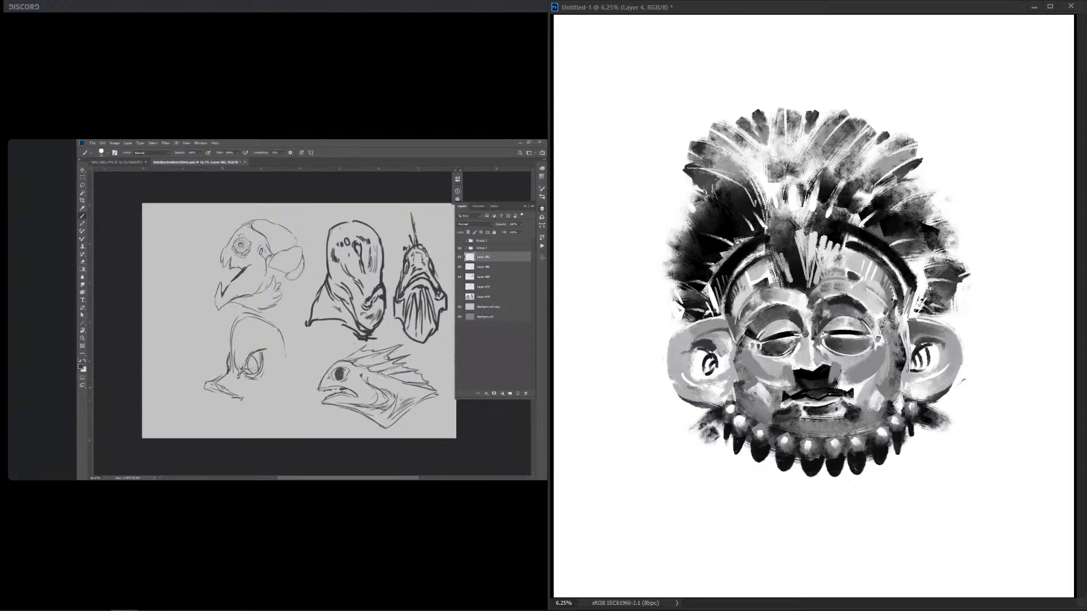
{"action": "left_click_drag", "start_coordinate": [869, 298], "coordinate": [884, 324]}
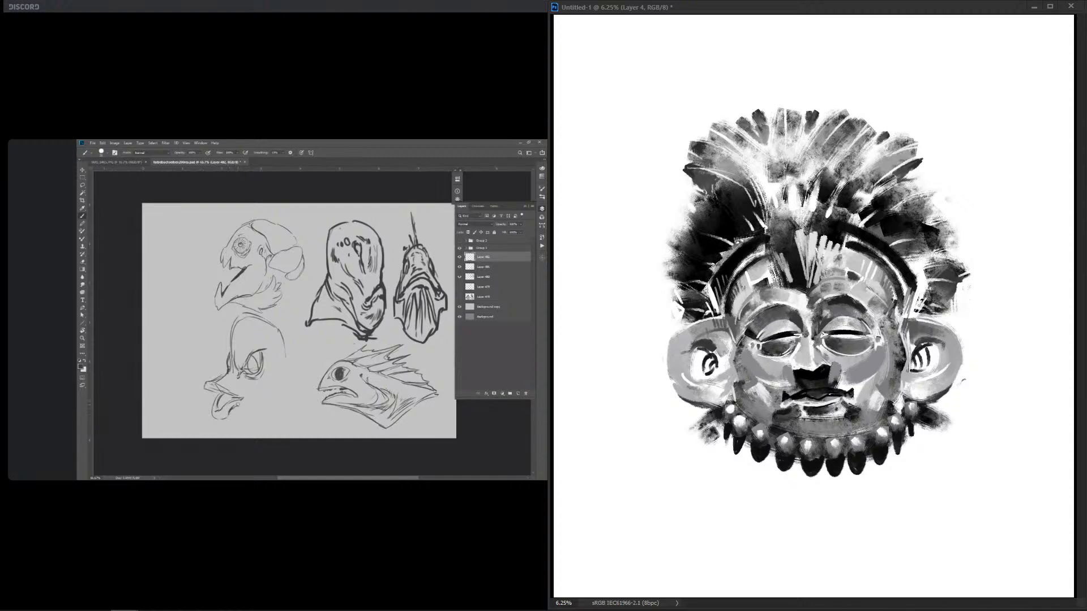
Step: Paint three short dark vertical stripes on each earlobe beside the face
{"action": "left_click_drag", "start_coordinate": [714, 379], "coordinate": [720, 394]}
{"action": "left_click_drag", "start_coordinate": [721, 376], "coordinate": [727, 391]}
{"action": "left_click_drag", "start_coordinate": [729, 375], "coordinate": [730, 392]}
{"action": "left_click_drag", "start_coordinate": [906, 371], "coordinate": [910, 387]}
{"action": "left_click_drag", "start_coordinate": [912, 375], "coordinate": [917, 390]}
{"action": "left_click_drag", "start_coordinate": [921, 377], "coordinate": [922, 388]}
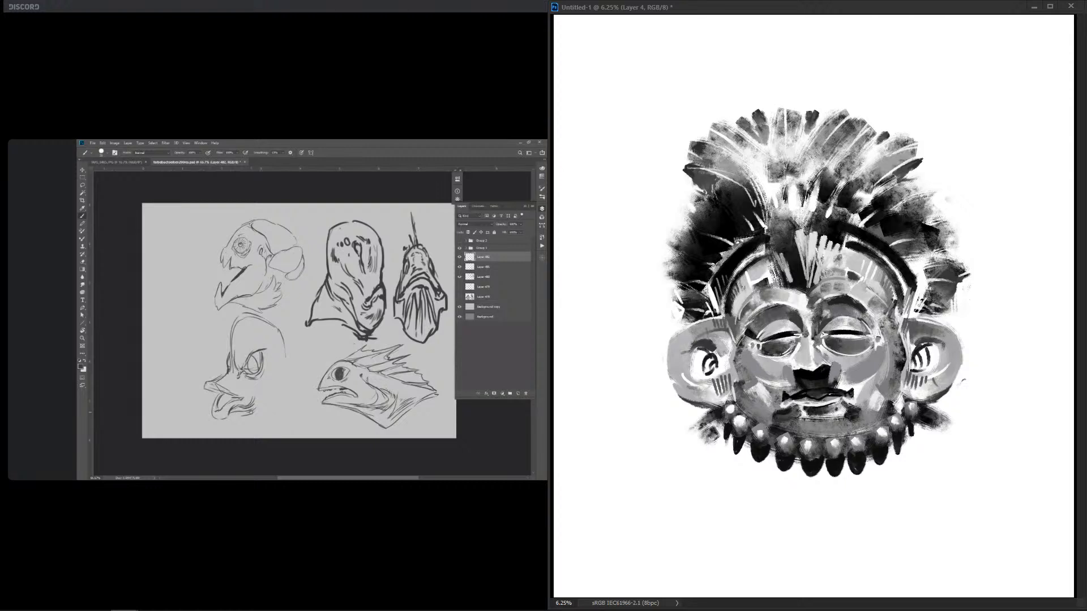
Step: Add a light plane beside the nose, gray strokes shaping the nostrils, and a gray accent on the upper lip
{"action": "left_click_drag", "start_coordinate": [840, 368], "coordinate": [852, 381]}
{"action": "mouse_move", "coordinate": [837, 367]}
{"action": "left_mouse_down"}
{"action": "mouse_move", "coordinate": [844, 386]}
{"action": "mouse_move", "coordinate": [796, 386]}
{"action": "mouse_move", "coordinate": [831, 383]}
{"action": "left_mouse_up"}
{"action": "left_click_drag", "start_coordinate": [802, 372], "coordinate": [810, 376]}
{"action": "left_click_drag", "start_coordinate": [804, 374], "coordinate": [813, 377]}
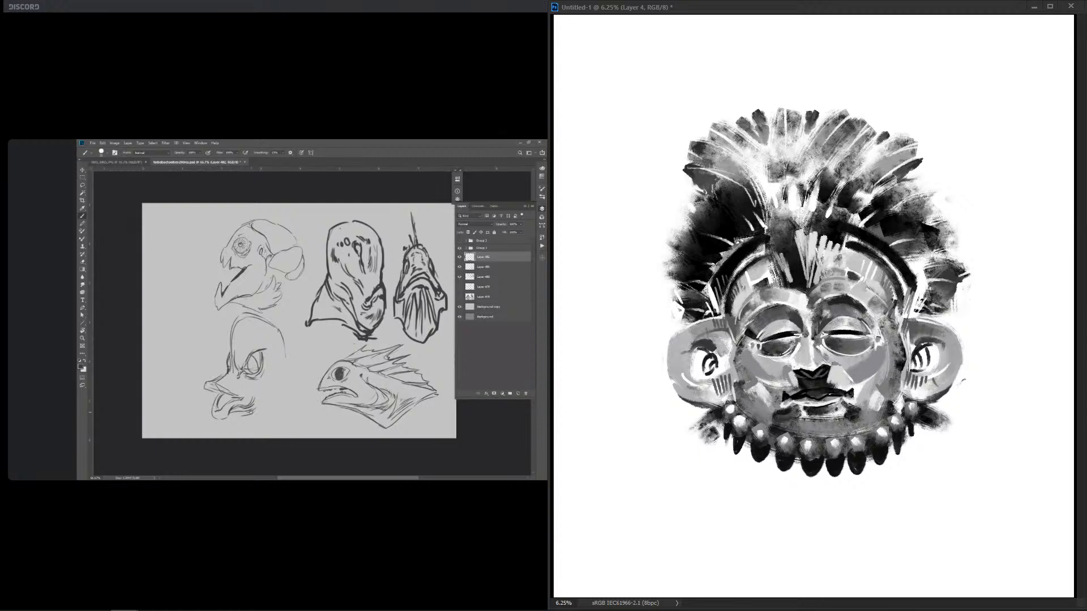
{"action": "left_click_drag", "start_coordinate": [805, 394], "coordinate": [824, 397]}
Step: Refine both closed eyes with strokes along the lash lines and the upper eyelids
{"action": "left_click_drag", "start_coordinate": [840, 340], "coordinate": [869, 339]}
{"action": "left_click_drag", "start_coordinate": [771, 344], "coordinate": [795, 341]}
{"action": "left_click_drag", "start_coordinate": [831, 336], "coordinate": [867, 334]}
{"action": "left_click_drag", "start_coordinate": [757, 342], "coordinate": [773, 340]}
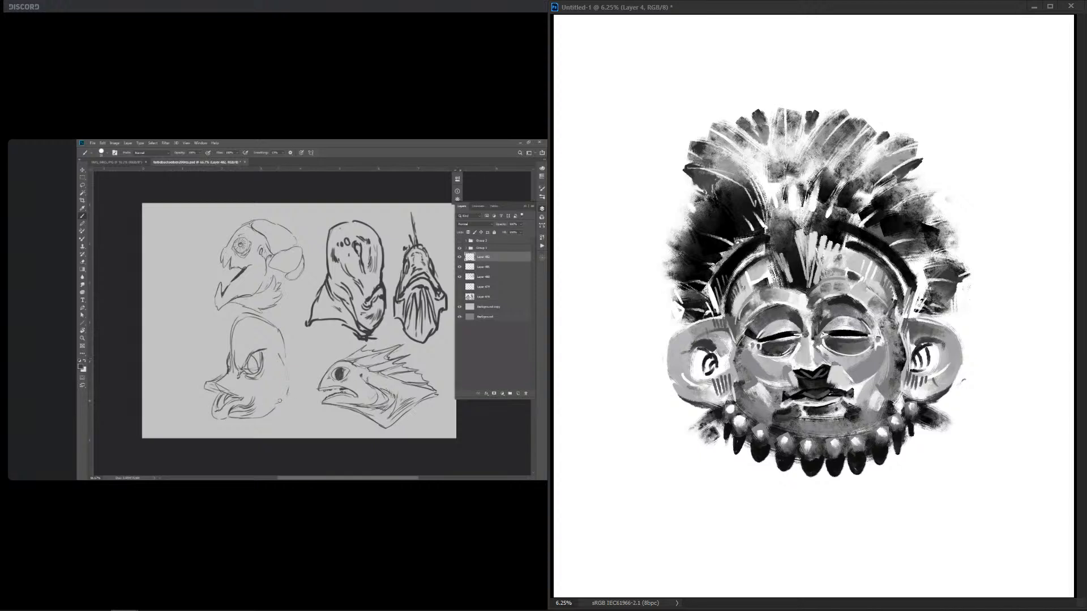
{"action": "left_click_drag", "start_coordinate": [771, 329], "coordinate": [785, 323]}
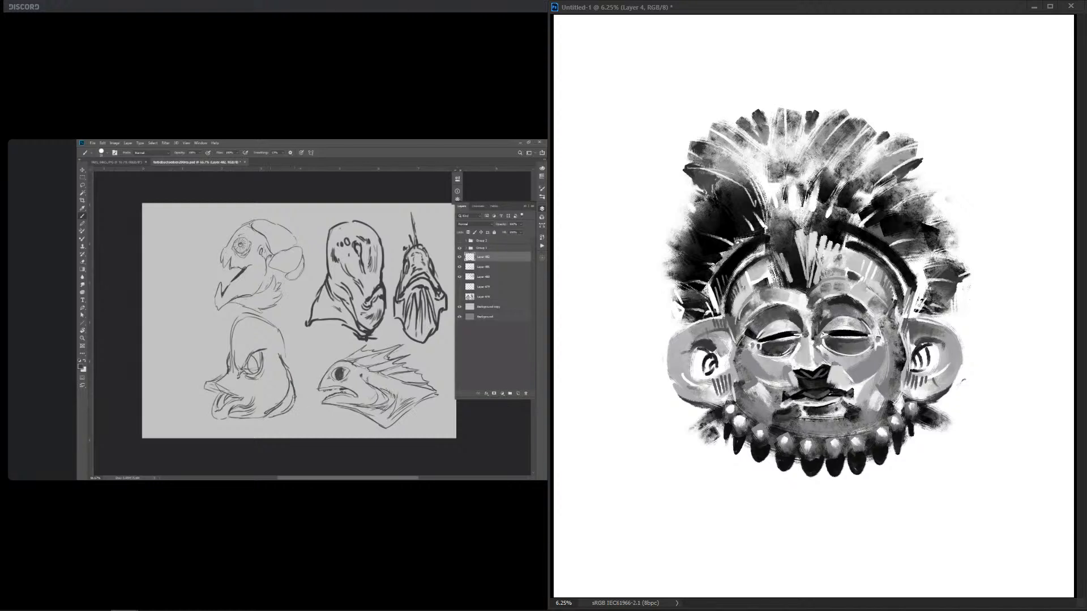
{"action": "mouse_move", "coordinate": [786, 318]}
{"action": "left_mouse_down"}
{"action": "mouse_move", "coordinate": [808, 336]}
{"action": "mouse_move", "coordinate": [767, 329]}
{"action": "mouse_move", "coordinate": [841, 317]}
{"action": "mouse_move", "coordinate": [877, 338]}
{"action": "left_mouse_up"}
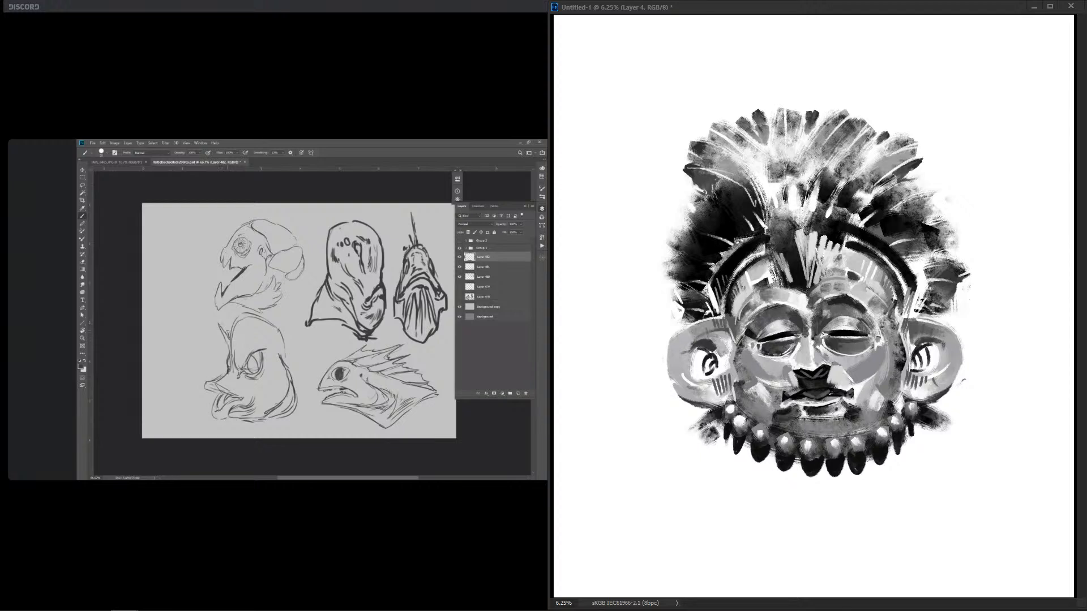
Step: Stroke along both sides of the face and the temples to clean up the contour beneath the headband
{"action": "left_click_drag", "start_coordinate": [735, 353], "coordinate": [745, 379]}
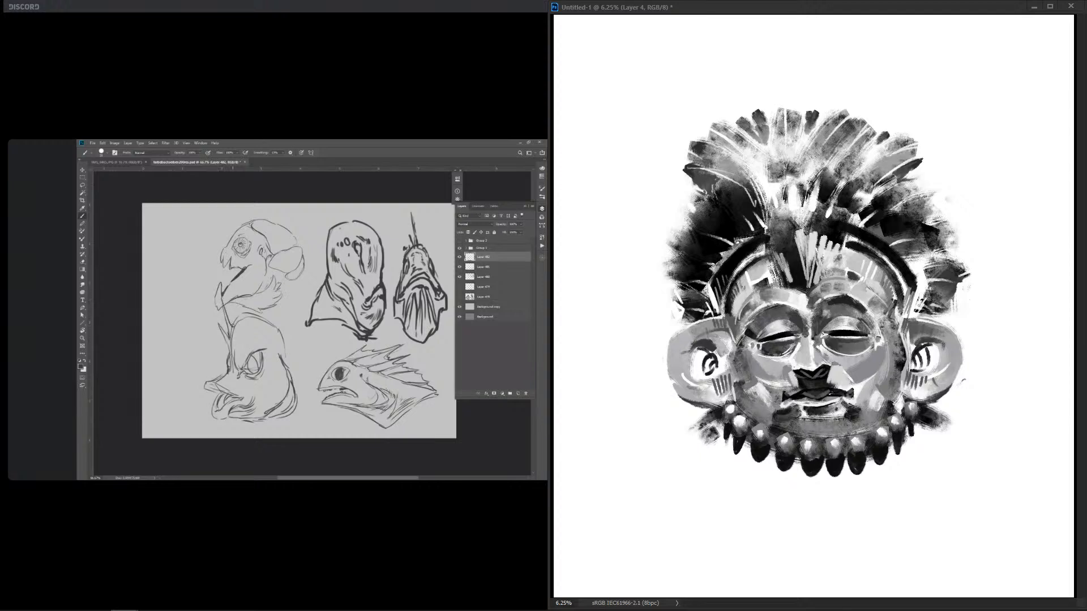
{"action": "left_click_drag", "start_coordinate": [901, 335], "coordinate": [888, 406]}
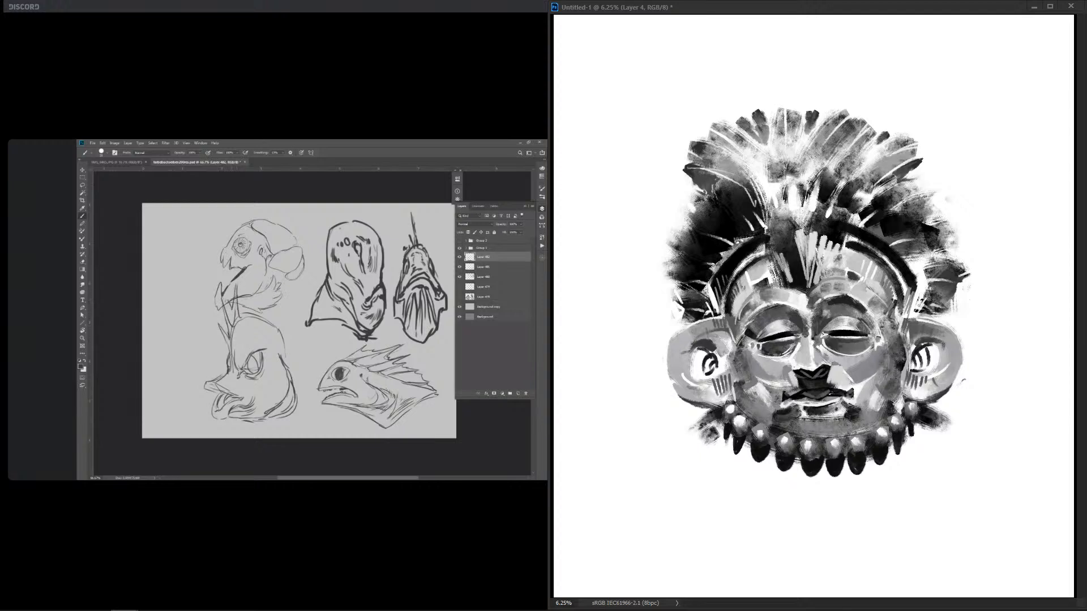
{"action": "left_click_drag", "start_coordinate": [750, 277], "coordinate": [726, 322]}
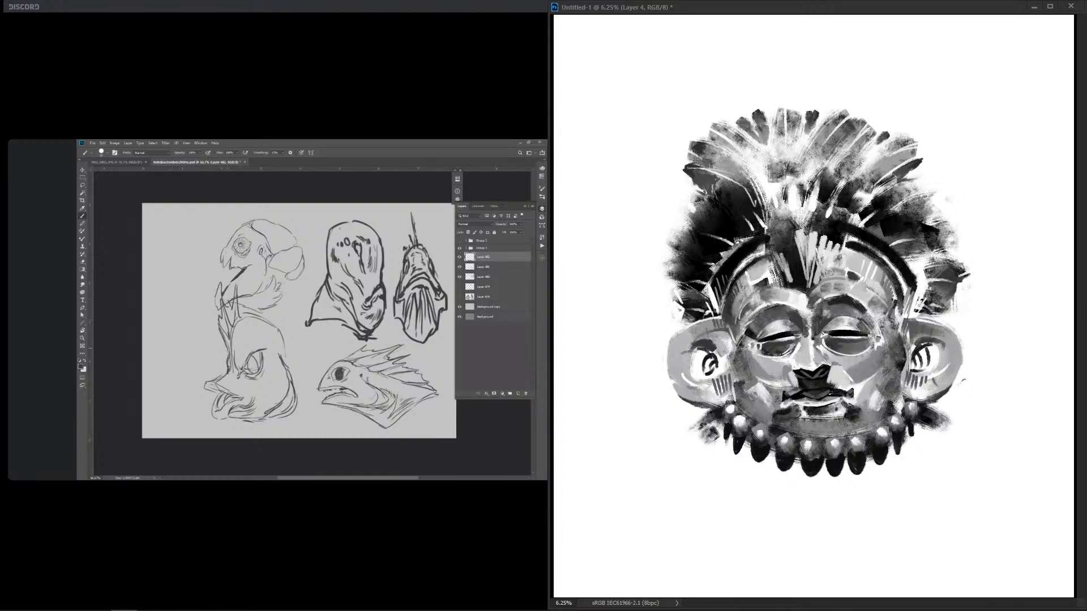
{"action": "left_click_drag", "start_coordinate": [865, 270], "coordinate": [898, 316]}
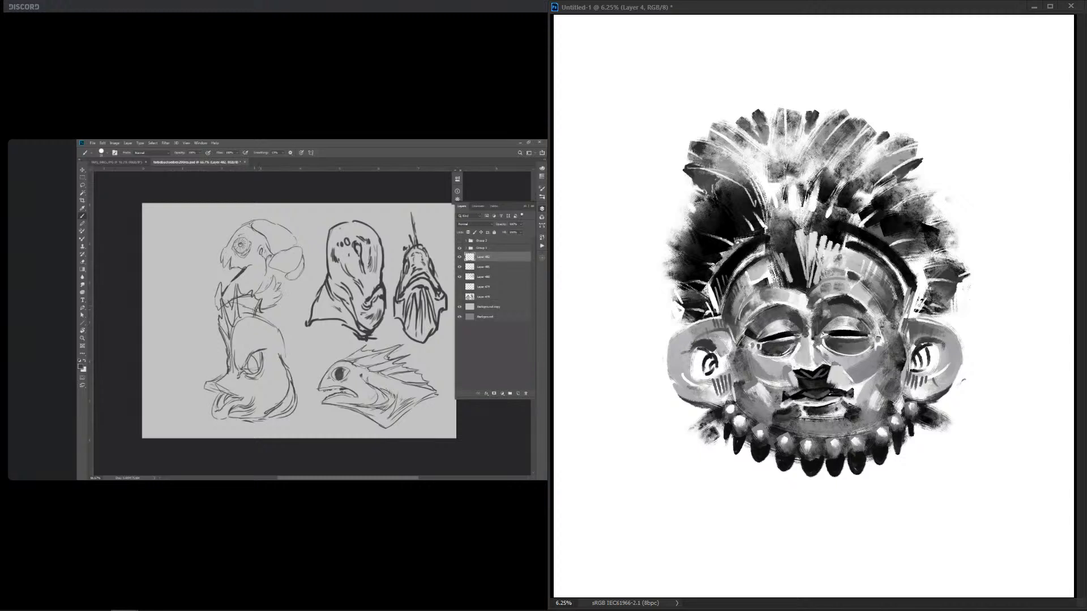
Step: Paint small dark decorative marks on the forehead below the headband on both sides and add a light stroke across the chin
{"action": "left_click_drag", "start_coordinate": [844, 292], "coordinate": [863, 300]}
{"action": "left_click_drag", "start_coordinate": [754, 311], "coordinate": [773, 301]}
{"action": "left_click_drag", "start_coordinate": [840, 284], "coordinate": [848, 291]}
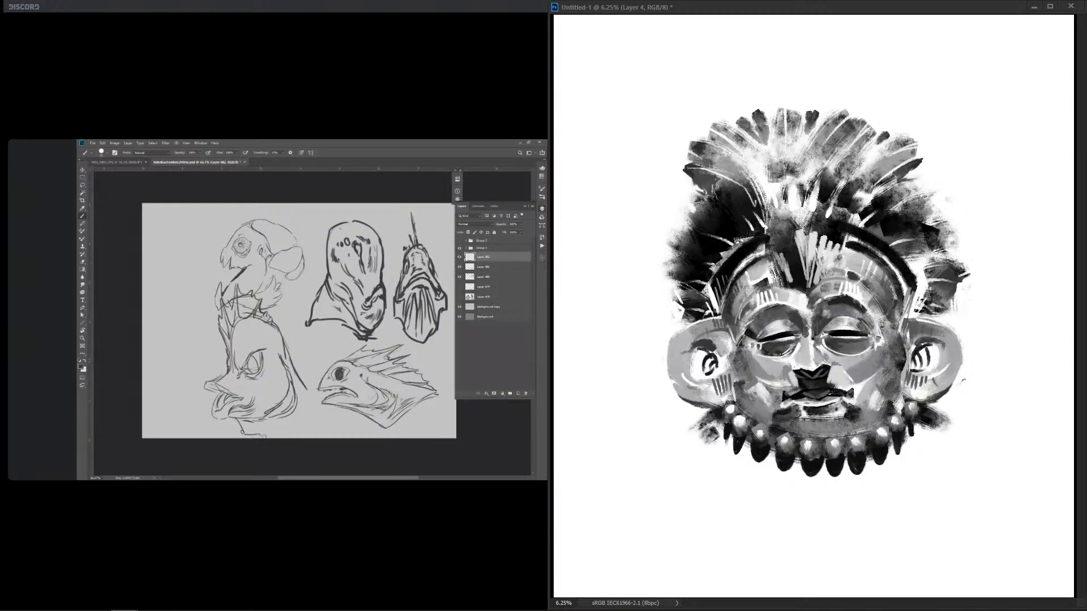
{"action": "left_click_drag", "start_coordinate": [756, 290], "coordinate": [767, 286]}
{"action": "left_click_drag", "start_coordinate": [848, 278], "coordinate": [857, 284]}
{"action": "left_click_drag", "start_coordinate": [759, 292], "coordinate": [770, 287]}
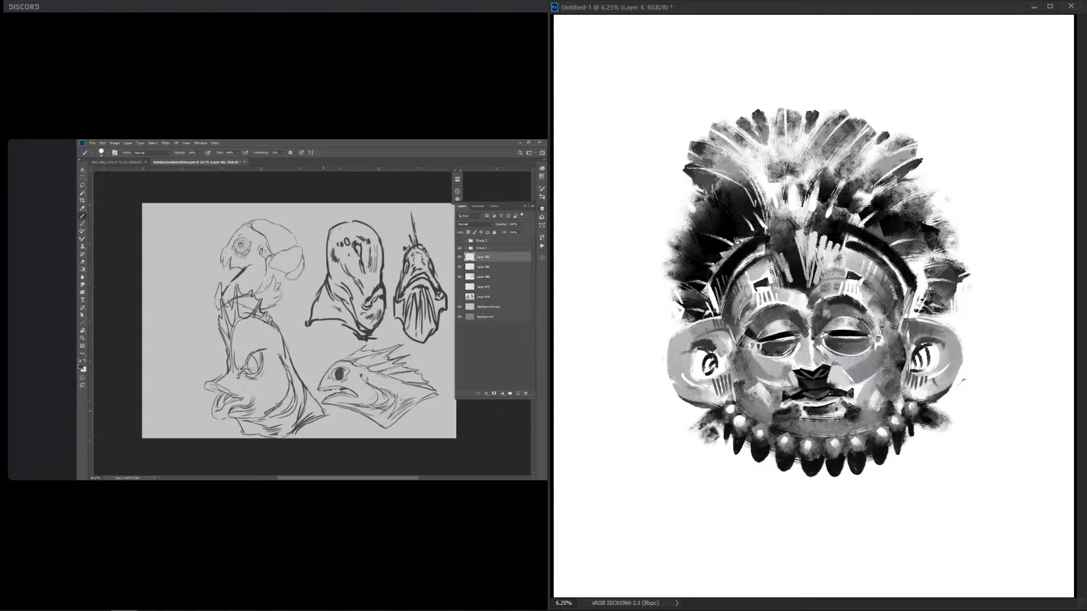
{"action": "left_click_drag", "start_coordinate": [810, 421], "coordinate": [872, 422]}
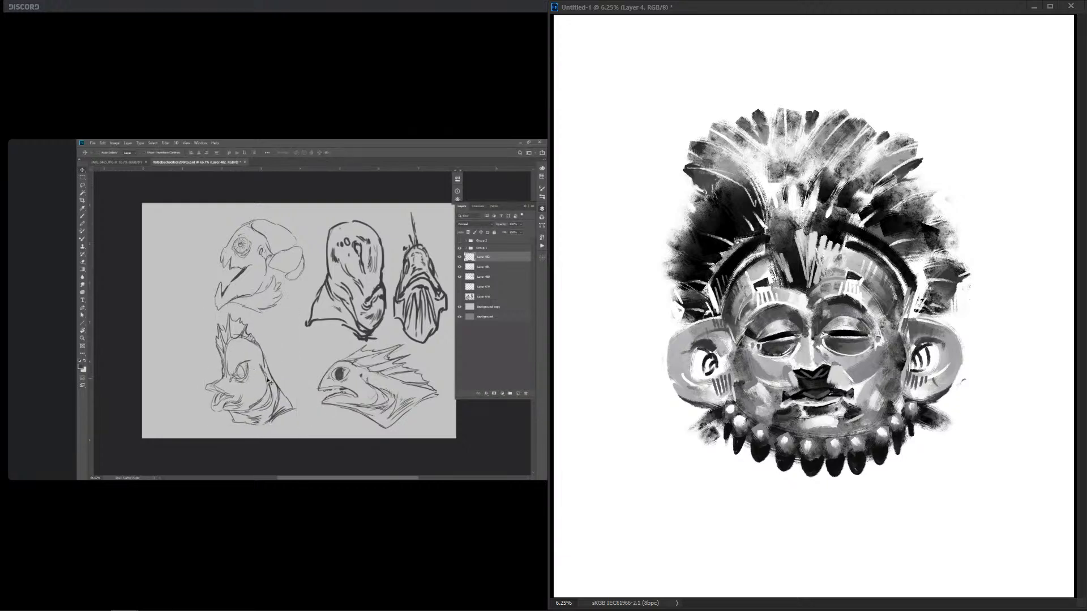
Step: Touch up the chin on both sides below the mouth and the outer edges of both cheeks
{"action": "left_click_drag", "start_coordinate": [848, 424], "coordinate": [867, 416]}
{"action": "left_click_drag", "start_coordinate": [771, 415], "coordinate": [787, 425]}
{"action": "left_click_drag", "start_coordinate": [772, 421], "coordinate": [791, 428]}
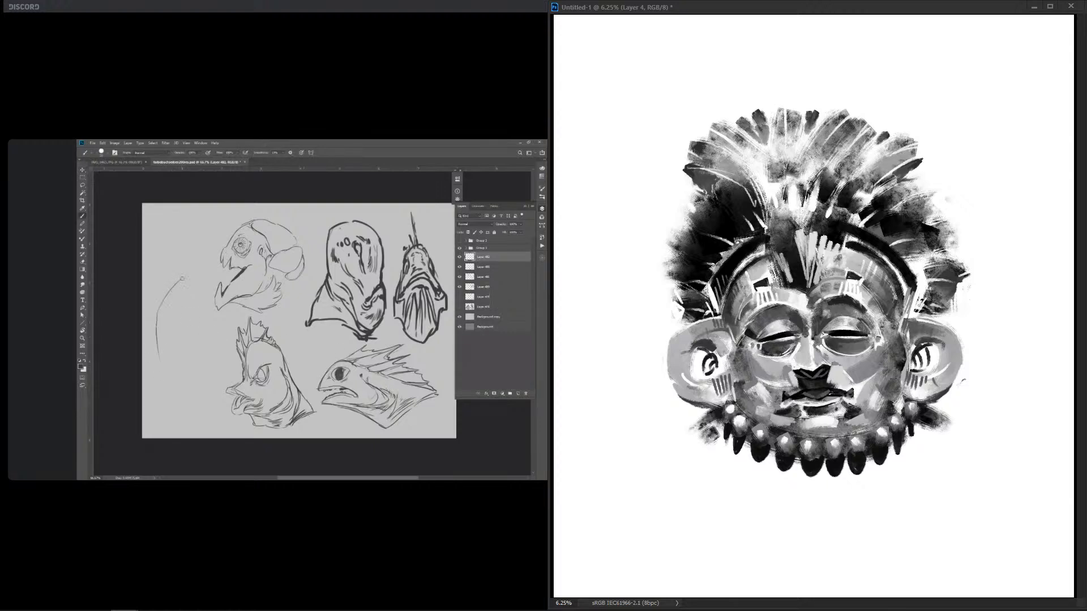
{"action": "left_click_drag", "start_coordinate": [732, 355], "coordinate": [737, 386]}
{"action": "left_click_drag", "start_coordinate": [907, 355], "coordinate": [903, 388]}
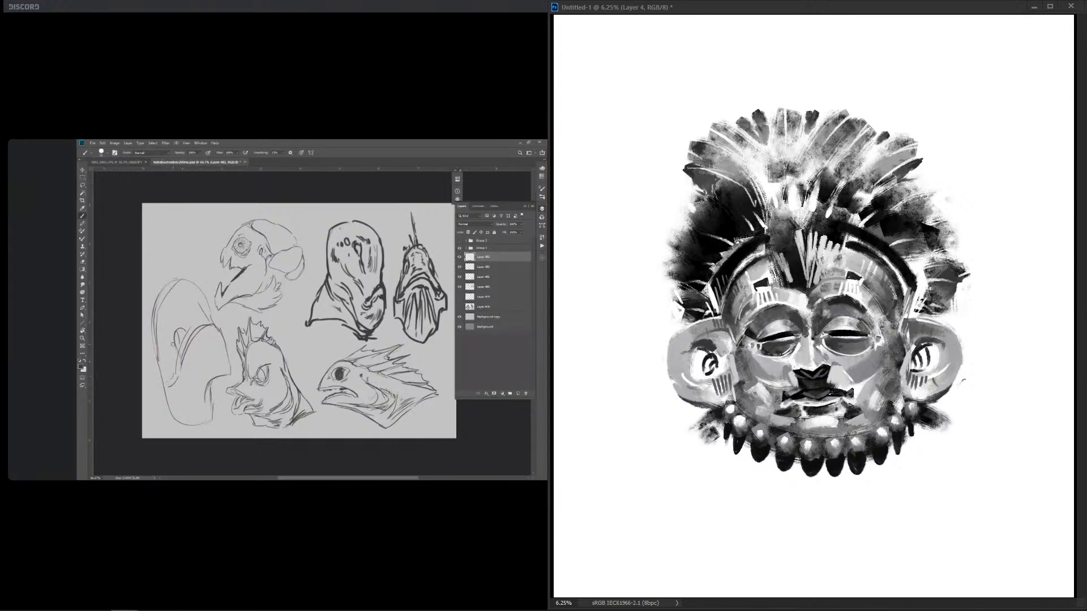
Step: Darken the gaps between the light spikes of the central headband ornament and clean up its lower edge
{"action": "left_click_drag", "start_coordinate": [834, 246], "coordinate": [826, 271]}
{"action": "left_click_drag", "start_coordinate": [839, 257], "coordinate": [824, 276]}
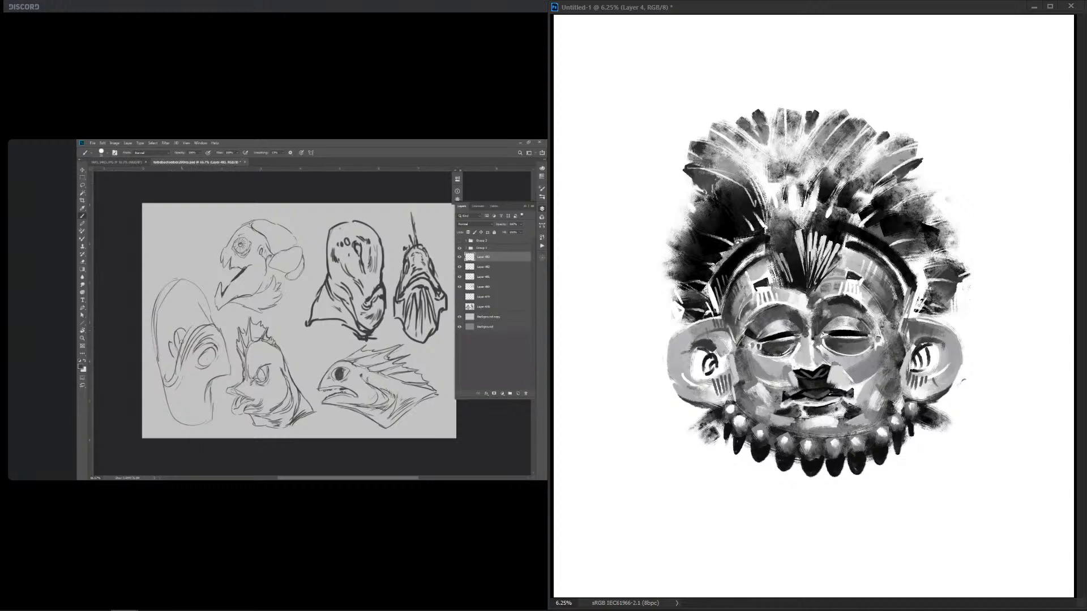
{"action": "left_click_drag", "start_coordinate": [791, 289], "coordinate": [805, 295]}
{"action": "left_click_drag", "start_coordinate": [836, 274], "coordinate": [829, 280]}
{"action": "mouse_move", "coordinate": [838, 264]}
{"action": "left_mouse_down"}
{"action": "mouse_move", "coordinate": [825, 278]}
{"action": "mouse_move", "coordinate": [833, 266]}
{"action": "left_mouse_up"}
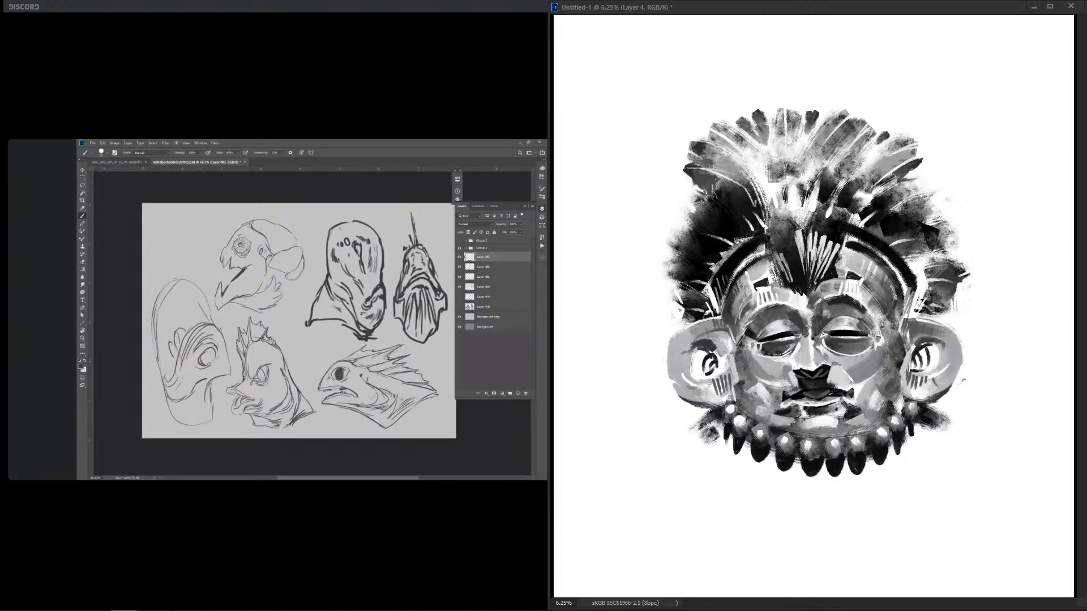
Step: Add short strokes at the base of the central feathers and among the inner feathers on both sides
{"action": "left_click_drag", "start_coordinate": [767, 234], "coordinate": [774, 252]}
{"action": "left_click_drag", "start_coordinate": [853, 215], "coordinate": [844, 236]}
{"action": "left_click_drag", "start_coordinate": [855, 205], "coordinate": [848, 211]}
{"action": "left_click_drag", "start_coordinate": [861, 205], "coordinate": [853, 211]}
{"action": "left_click_drag", "start_coordinate": [729, 198], "coordinate": [743, 203]}
{"action": "left_click_drag", "start_coordinate": [860, 184], "coordinate": [879, 170]}
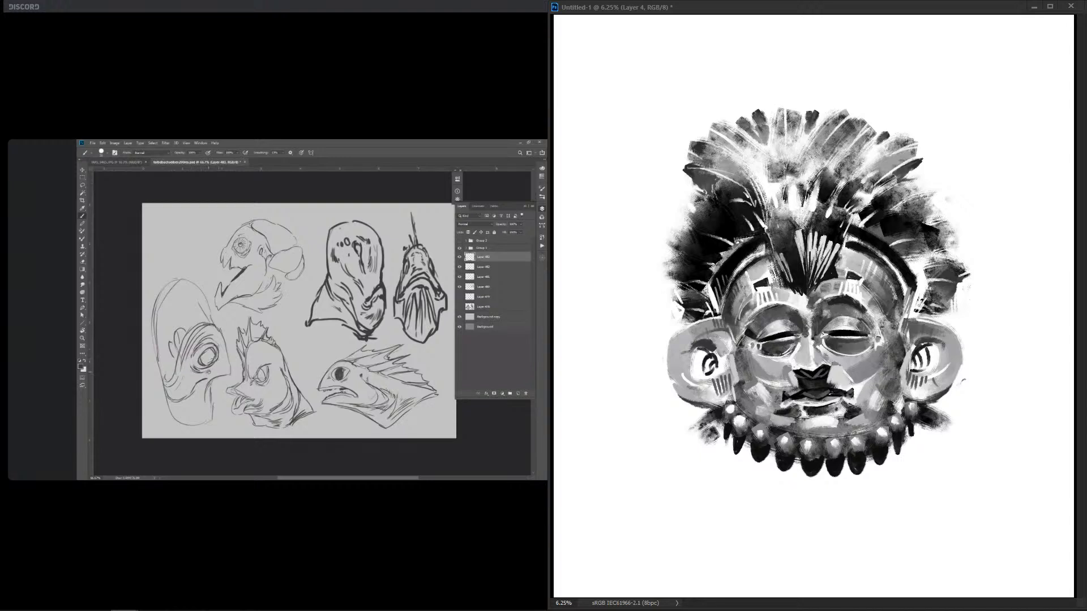
Step: Stroke along the outward-sweeping feathers on both sides of the headdress to define their edges
{"action": "left_click_drag", "start_coordinate": [732, 183], "coordinate": [747, 173]}
{"action": "left_click_drag", "start_coordinate": [882, 184], "coordinate": [922, 161]}
{"action": "left_click_drag", "start_coordinate": [745, 190], "coordinate": [682, 168]}
{"action": "left_click_drag", "start_coordinate": [760, 209], "coordinate": [730, 182]}
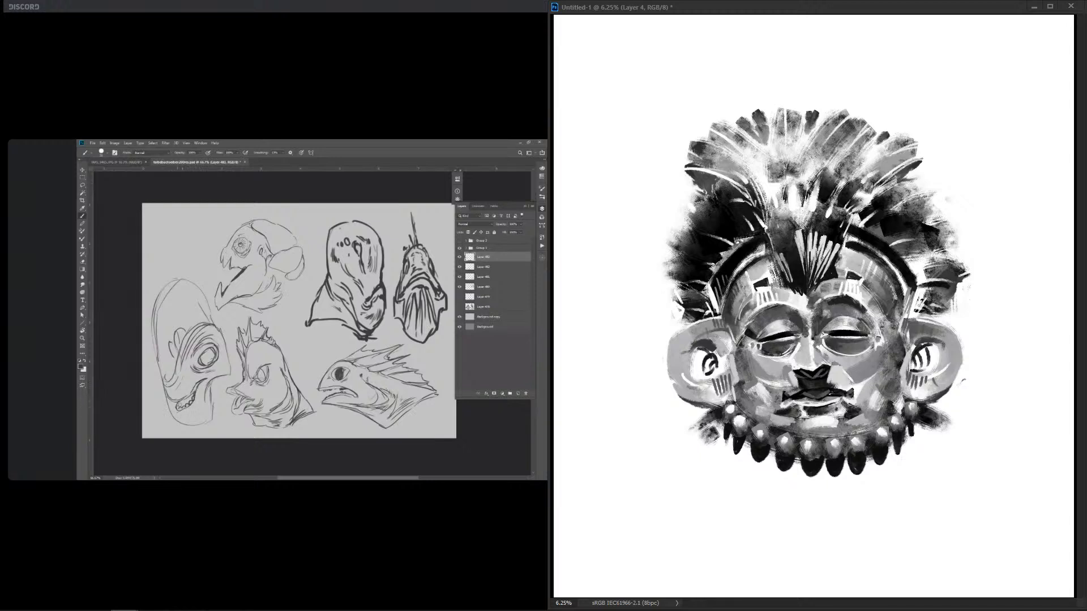
Step: Stroke the lowest headdress feathers above both ears and add dark gray shading inside each ear
{"action": "left_click_drag", "start_coordinate": [950, 289], "coordinate": [914, 304]}
{"action": "left_click_drag", "start_coordinate": [703, 284], "coordinate": [715, 319]}
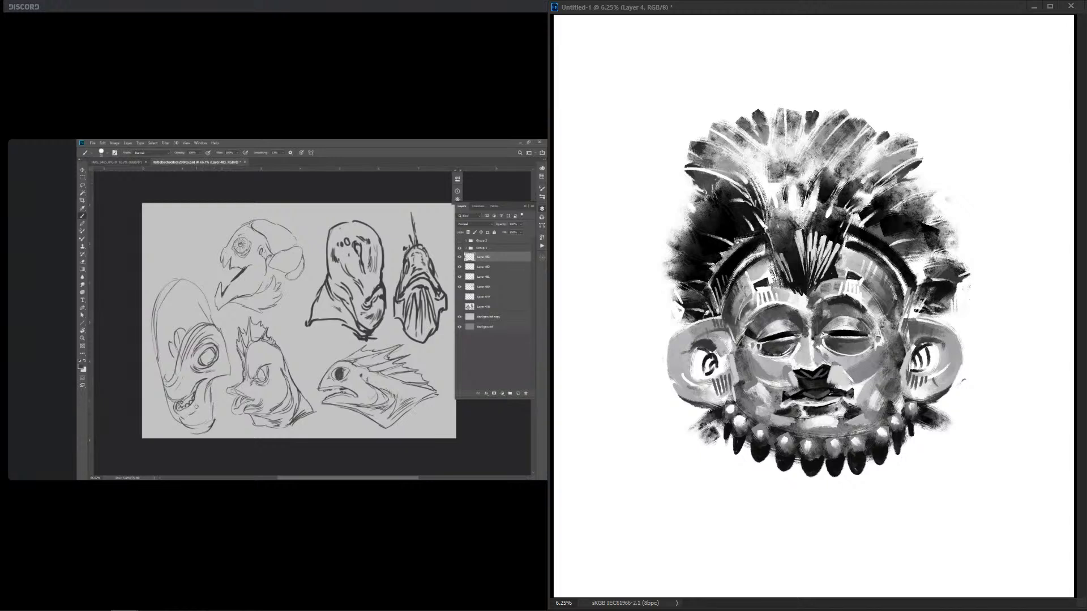
{"action": "left_click_drag", "start_coordinate": [689, 360], "coordinate": [718, 344]}
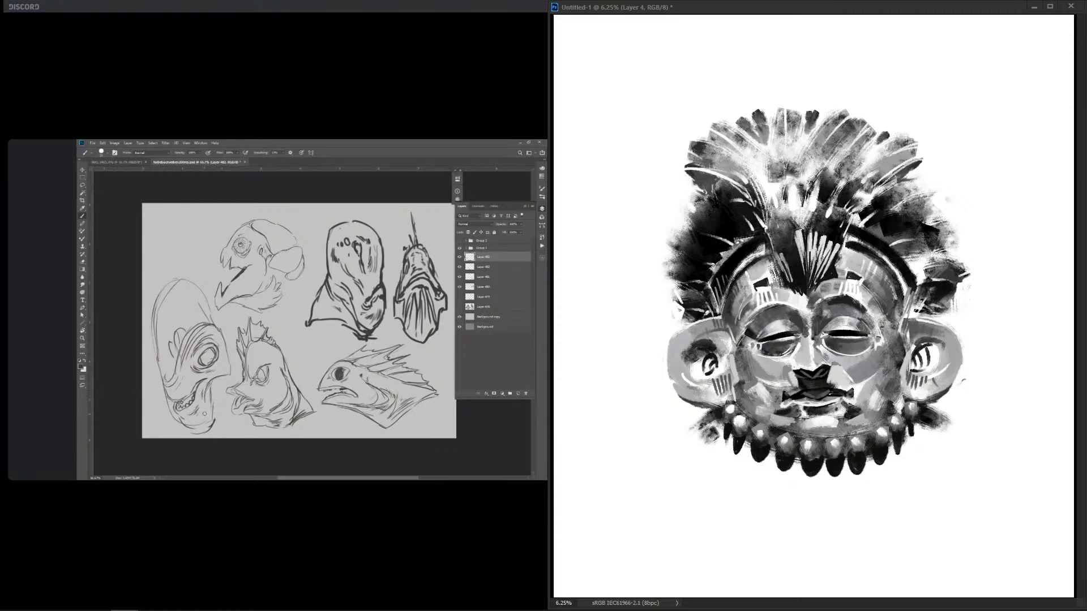
{"action": "left_click_drag", "start_coordinate": [905, 363], "coordinate": [948, 342]}
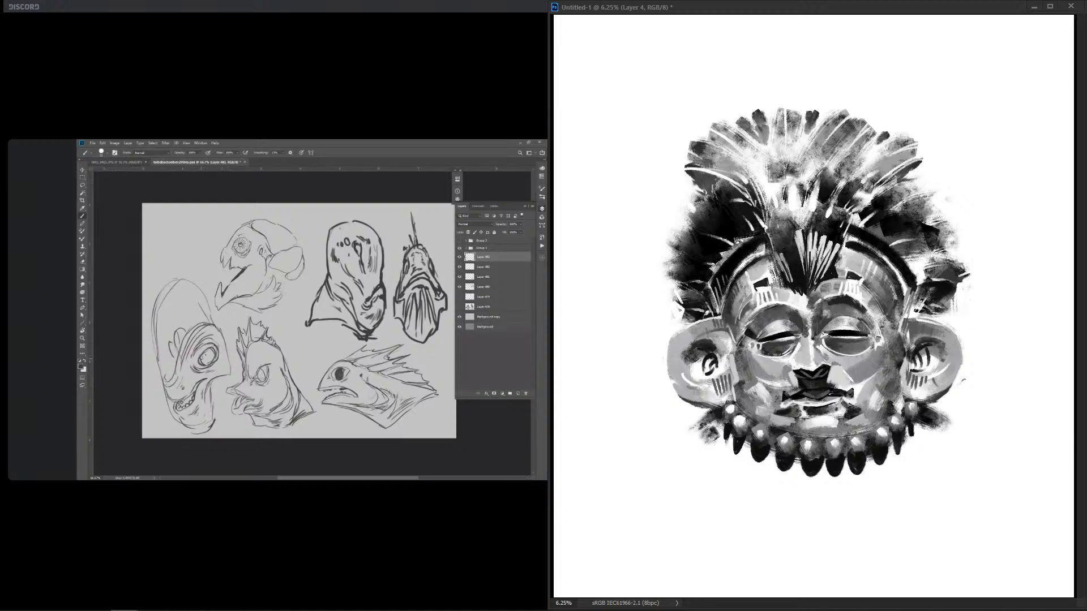
Step: Model the face with textured gray strokes down both sides, across the cheeks and jaw, and over the eyelids
{"action": "left_click_drag", "start_coordinate": [742, 297], "coordinate": [729, 346]}
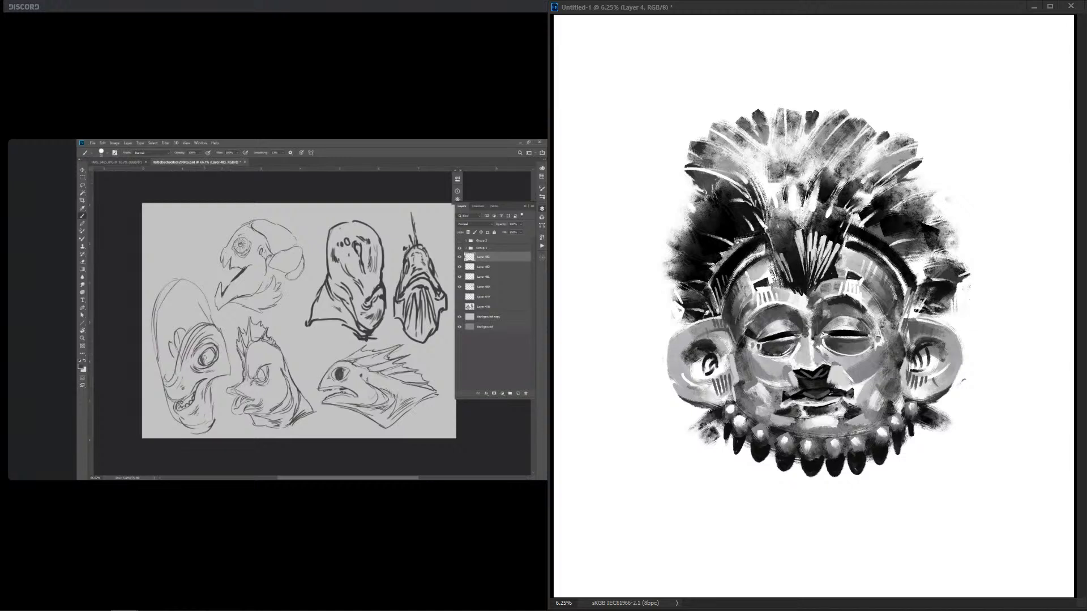
{"action": "left_click_drag", "start_coordinate": [896, 297], "coordinate": [887, 392]}
{"action": "left_click_drag", "start_coordinate": [745, 353], "coordinate": [775, 386]}
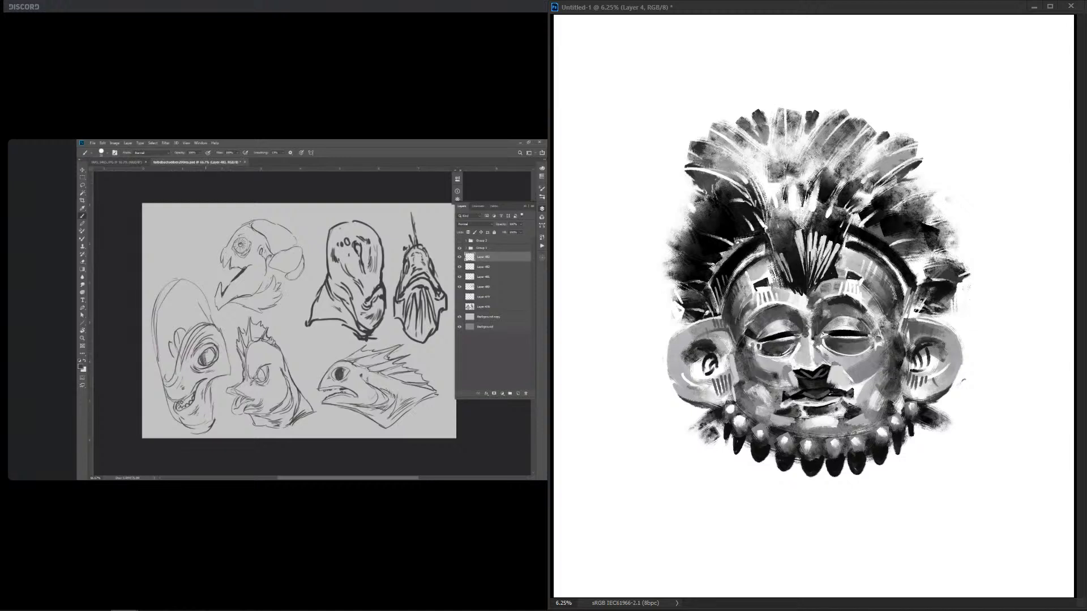
{"action": "mouse_move", "coordinate": [889, 361]}
{"action": "left_mouse_down"}
{"action": "mouse_move", "coordinate": [846, 379]}
{"action": "mouse_move", "coordinate": [876, 407]}
{"action": "left_mouse_up"}
{"action": "left_click_drag", "start_coordinate": [741, 389], "coordinate": [757, 413]}
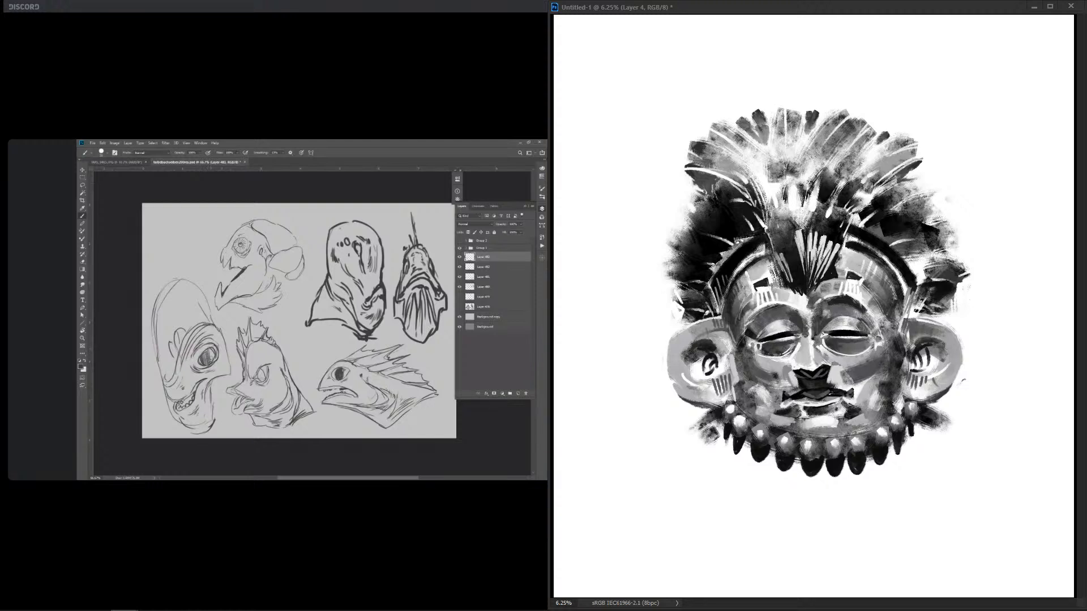
{"action": "left_click_drag", "start_coordinate": [891, 409], "coordinate": [872, 432]}
{"action": "mouse_move", "coordinate": [773, 325]}
{"action": "left_mouse_down"}
{"action": "mouse_move", "coordinate": [802, 347]}
{"action": "mouse_move", "coordinate": [846, 315]}
{"action": "left_mouse_up"}
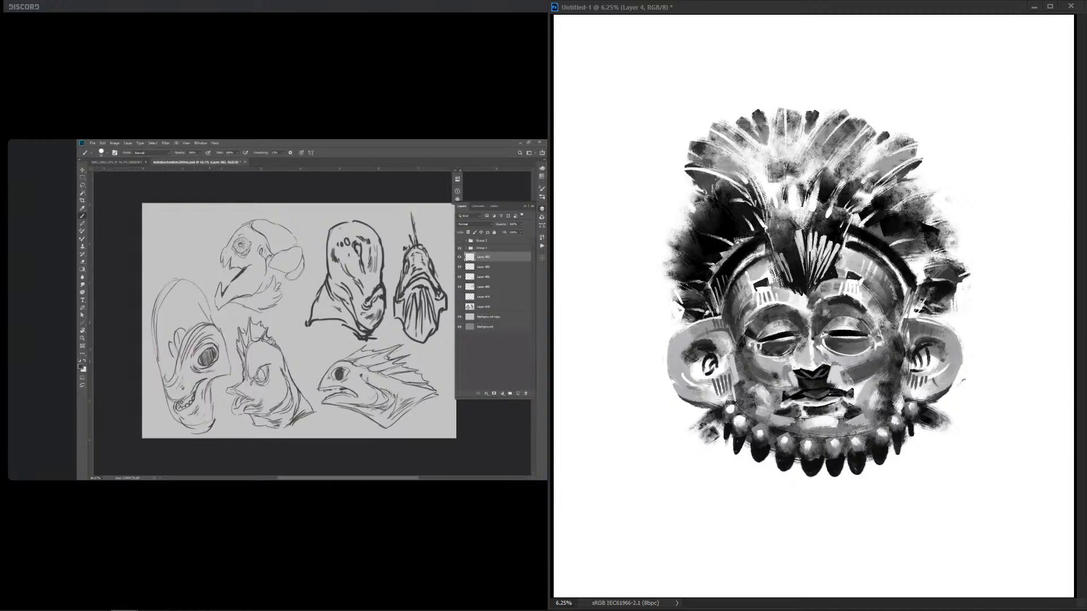
Step: Darken both sides of the headband and the adjoining feathers with textured strokes
{"action": "left_click_drag", "start_coordinate": [756, 266], "coordinate": [736, 310]}
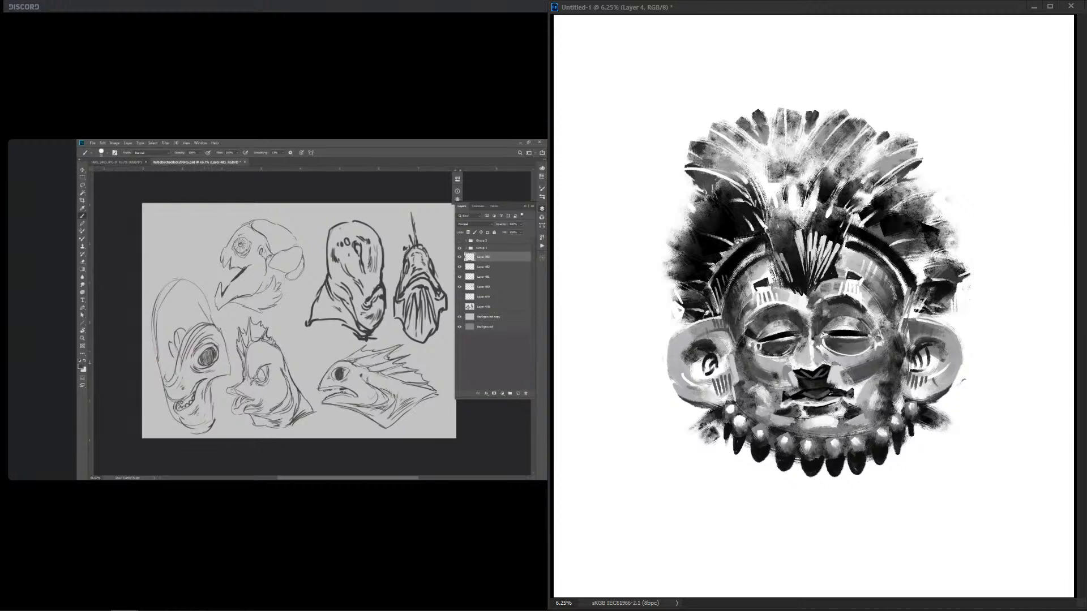
{"action": "left_click_drag", "start_coordinate": [910, 286], "coordinate": [897, 321]}
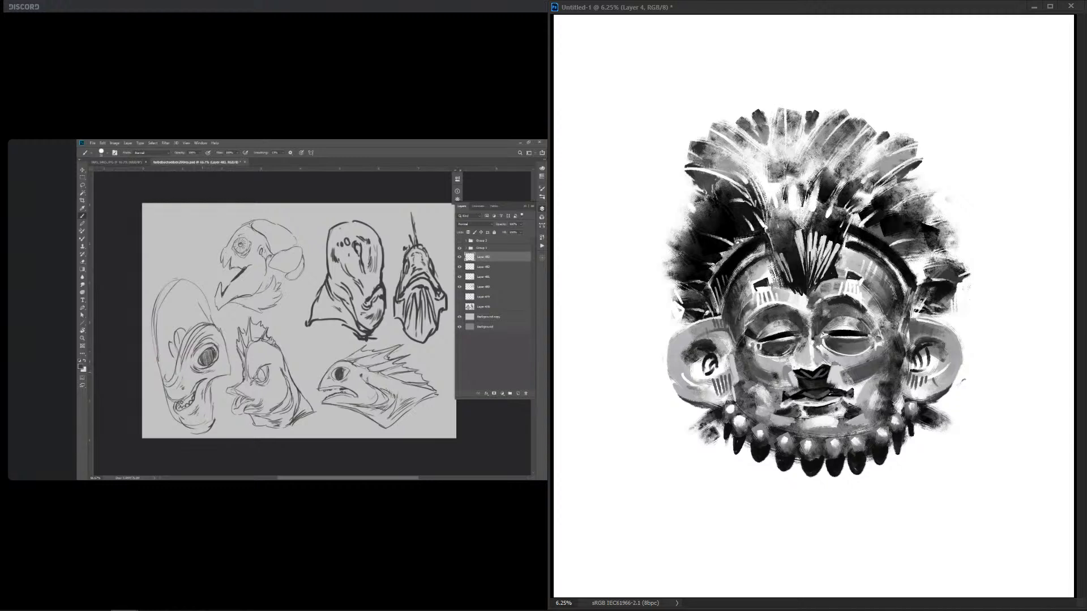
{"action": "left_click_drag", "start_coordinate": [714, 268], "coordinate": [704, 289]}
{"action": "left_click_drag", "start_coordinate": [908, 257], "coordinate": [890, 300]}
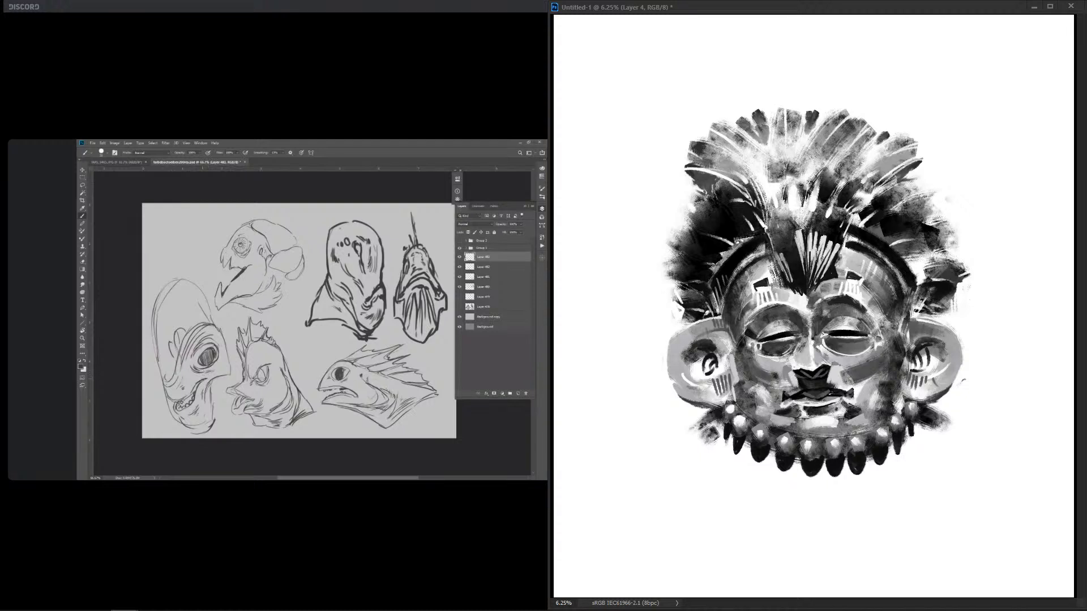
{"action": "left_click_drag", "start_coordinate": [928, 260], "coordinate": [912, 289]}
Step: Paint long dark curved feathers sweeping from both outer crown tips to the headband center and darken the central plume
{"action": "left_click_drag", "start_coordinate": [920, 161], "coordinate": [845, 240]}
{"action": "left_click_drag", "start_coordinate": [699, 173], "coordinate": [763, 224]}
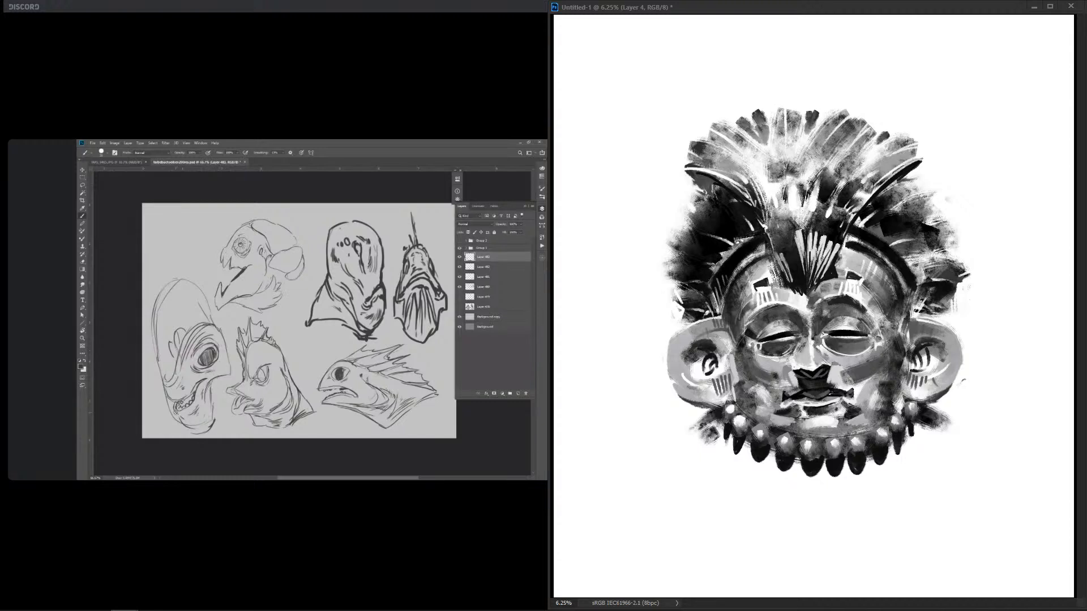
{"action": "left_click_drag", "start_coordinate": [715, 178], "coordinate": [772, 247]}
{"action": "mouse_move", "coordinate": [752, 205]}
{"action": "left_mouse_down"}
{"action": "mouse_move", "coordinate": [771, 240]}
{"action": "mouse_move", "coordinate": [760, 209]}
{"action": "left_mouse_up"}
{"action": "left_click_drag", "start_coordinate": [867, 195], "coordinate": [836, 250]}
{"action": "mouse_move", "coordinate": [798, 187]}
{"action": "left_mouse_down"}
{"action": "mouse_move", "coordinate": [790, 229]}
{"action": "mouse_move", "coordinate": [802, 227]}
{"action": "mouse_move", "coordinate": [761, 221]}
{"action": "mouse_move", "coordinate": [818, 221]}
{"action": "mouse_move", "coordinate": [795, 286]}
{"action": "mouse_move", "coordinate": [817, 281]}
{"action": "mouse_move", "coordinate": [792, 286]}
{"action": "left_mouse_up"}
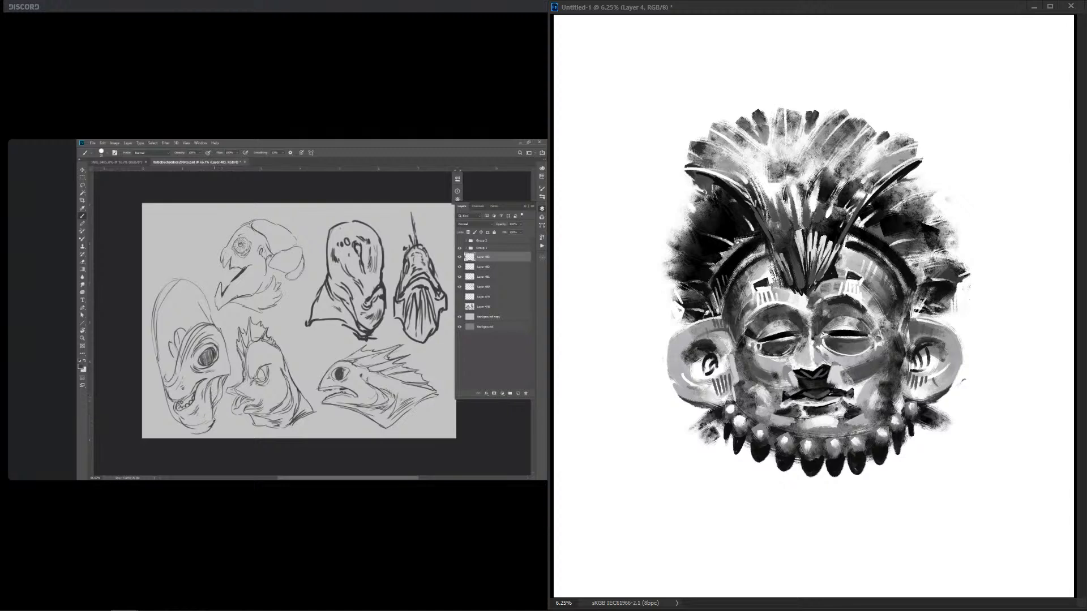
Step: Define both brow ridges with light and gray strokes, a dark accent between the brows, and small forehead touches
{"action": "mouse_move", "coordinate": [787, 288]}
{"action": "left_mouse_down"}
{"action": "mouse_move", "coordinate": [808, 306]}
{"action": "mouse_move", "coordinate": [845, 278]}
{"action": "left_mouse_up"}
{"action": "mouse_move", "coordinate": [773, 285]}
{"action": "left_mouse_down"}
{"action": "mouse_move", "coordinate": [807, 297]}
{"action": "mouse_move", "coordinate": [817, 327]}
{"action": "left_mouse_up"}
{"action": "left_click_drag", "start_coordinate": [801, 327], "coordinate": [821, 330]}
{"action": "left_click_drag", "start_coordinate": [826, 312], "coordinate": [858, 302]}
{"action": "left_click_drag", "start_coordinate": [775, 315], "coordinate": [787, 310]}
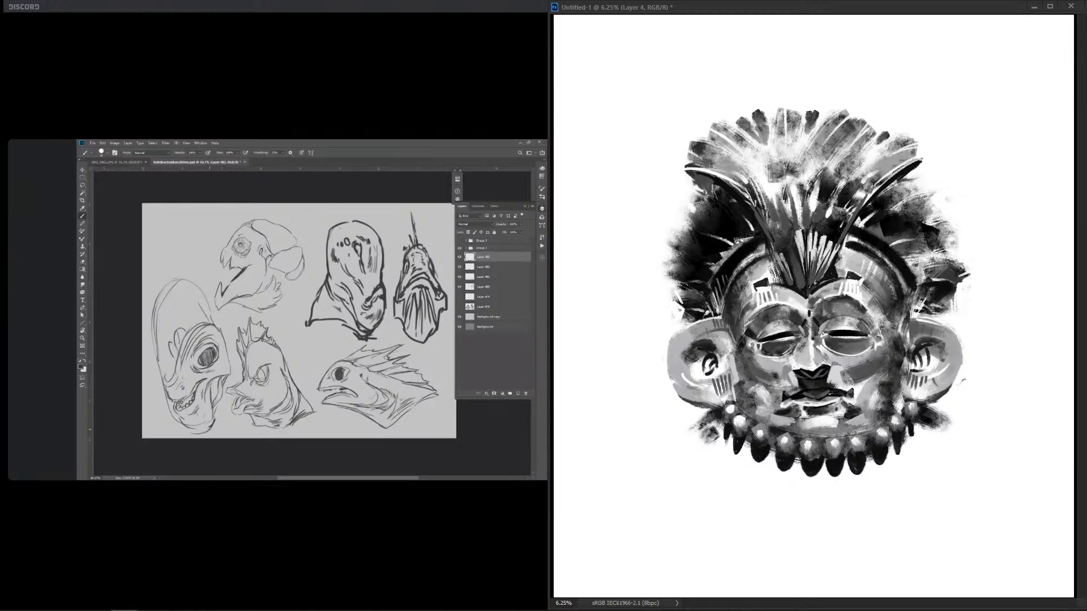
{"action": "left_click_drag", "start_coordinate": [866, 311], "coordinate": [872, 316]}
{"action": "mouse_move", "coordinate": [758, 315]}
{"action": "left_mouse_down"}
{"action": "mouse_move", "coordinate": [745, 333]}
{"action": "mouse_move", "coordinate": [759, 316]}
{"action": "left_mouse_up"}
{"action": "mouse_move", "coordinate": [828, 302]}
{"action": "left_mouse_down"}
{"action": "mouse_move", "coordinate": [812, 313]}
{"action": "mouse_move", "coordinate": [832, 294]}
{"action": "left_mouse_up"}
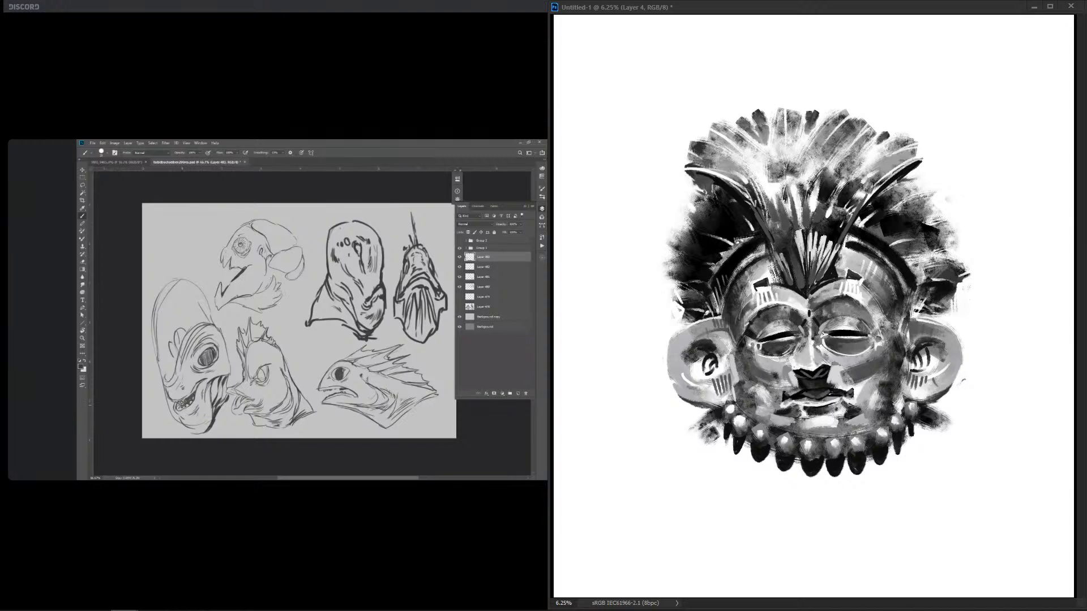
{"action": "left_click_drag", "start_coordinate": [860, 282], "coordinate": [872, 289]}
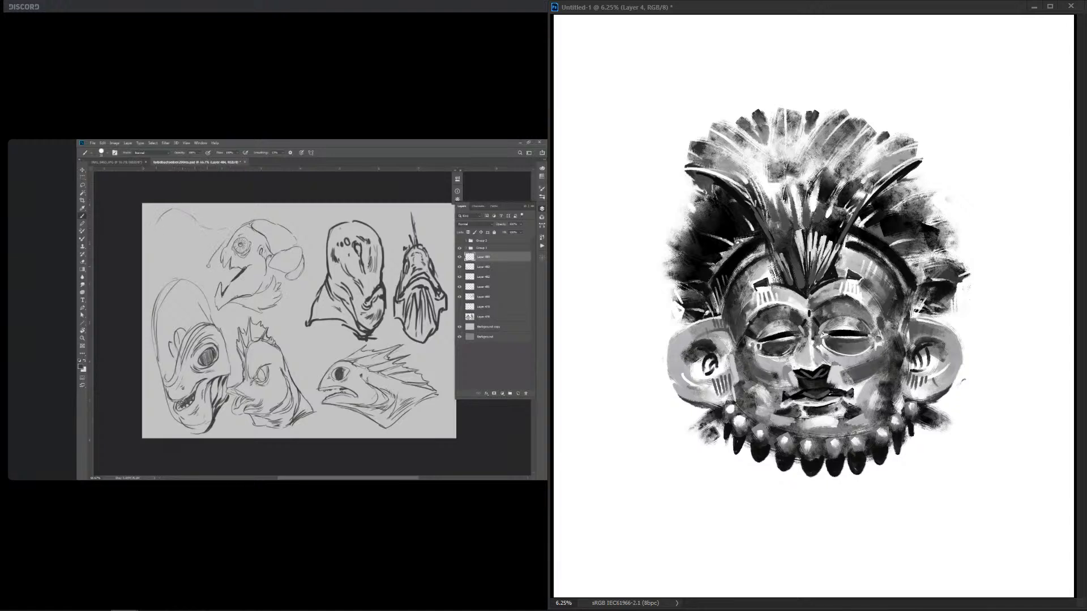
Step: Shade the outer rims of both ears and define the jawline above the beaded collar
{"action": "left_click_drag", "start_coordinate": [678, 341], "coordinate": [672, 367]}
{"action": "left_click_drag", "start_coordinate": [949, 340], "coordinate": [957, 348]}
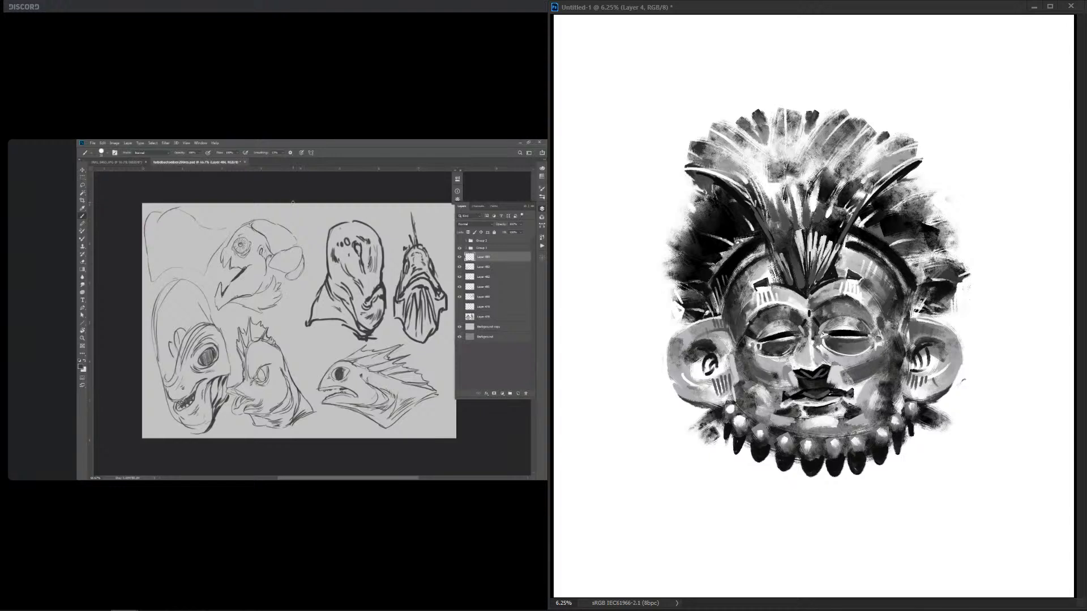
{"action": "mouse_move", "coordinate": [756, 427]}
{"action": "left_mouse_down"}
{"action": "mouse_move", "coordinate": [771, 433]}
{"action": "mouse_move", "coordinate": [746, 412]}
{"action": "left_mouse_up"}
{"action": "left_click_drag", "start_coordinate": [872, 424], "coordinate": [886, 434]}
{"action": "left_click_drag", "start_coordinate": [885, 420], "coordinate": [836, 441]}
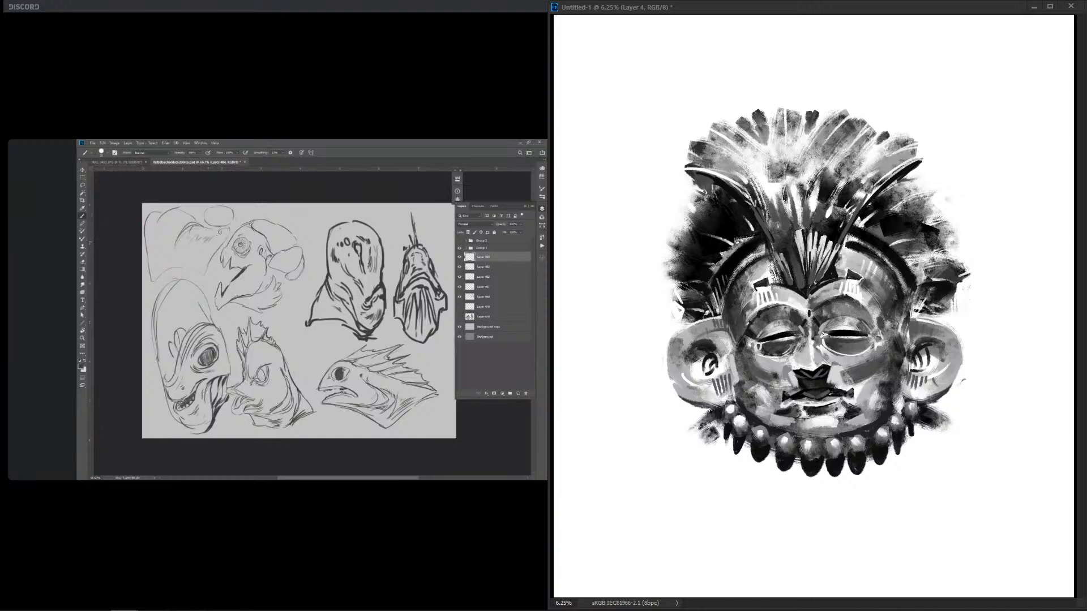
Step: Darken the tips of the two long curved feathers, then refine their shape on a new layer
{"action": "mouse_move", "coordinate": [921, 162]}
{"action": "left_mouse_down"}
{"action": "mouse_move", "coordinate": [912, 184]}
{"action": "mouse_move", "coordinate": [901, 176]}
{"action": "left_mouse_up"}
{"action": "left_click_drag", "start_coordinate": [687, 174], "coordinate": [712, 192]}
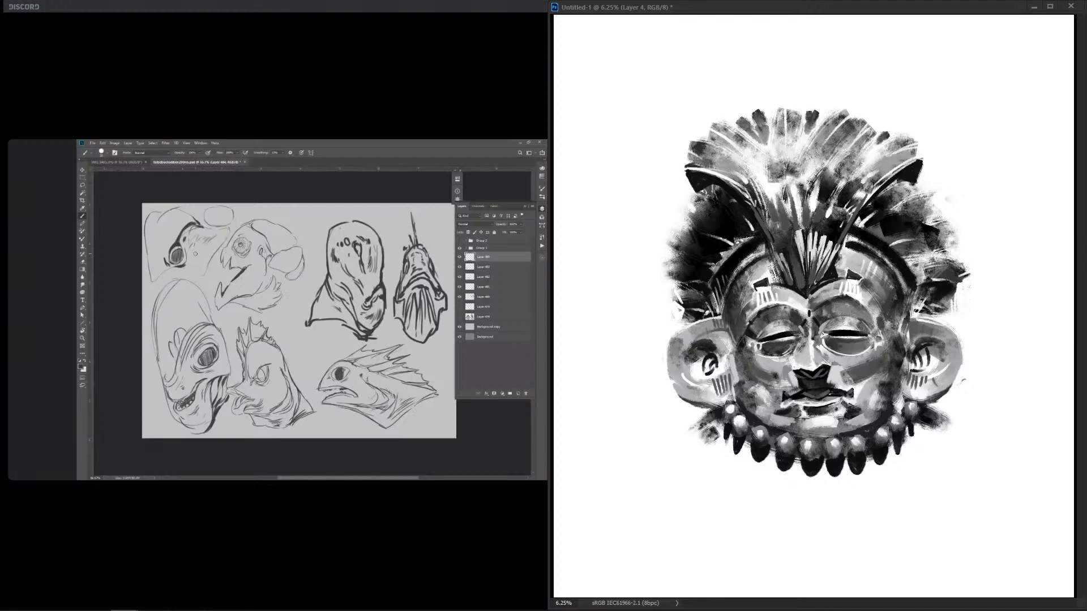
{"action": "key", "text": "ctrl+alt+shift+n"}
{"action": "left_click_drag", "start_coordinate": [918, 170], "coordinate": [900, 181]}
{"action": "left_click_drag", "start_coordinate": [694, 180], "coordinate": [710, 188]}
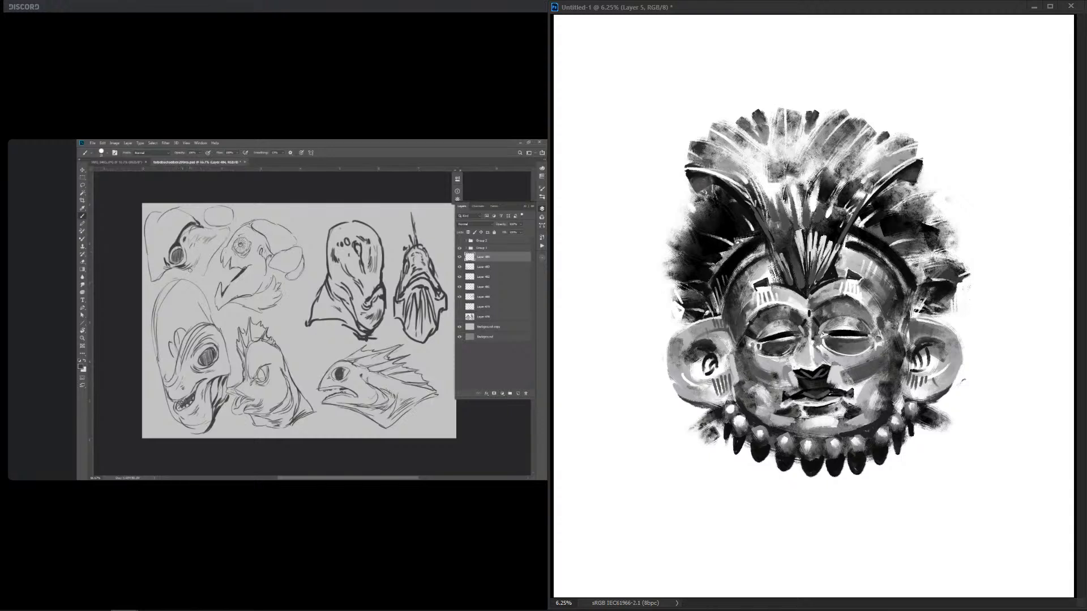
{"action": "left_click_drag", "start_coordinate": [918, 169], "coordinate": [912, 176]}
Step: Brush soft textured gray strokes over the dark side feathers and along the headband's outer edge on both sides
{"action": "left_click_drag", "start_coordinate": [682, 276], "coordinate": [710, 297]}
{"action": "left_click_drag", "start_coordinate": [695, 259], "coordinate": [706, 278]}
{"action": "mouse_move", "coordinate": [947, 279]}
{"action": "left_mouse_down"}
{"action": "mouse_move", "coordinate": [916, 294]}
{"action": "mouse_move", "coordinate": [903, 275]}
{"action": "left_mouse_up"}
{"action": "left_click_drag", "start_coordinate": [702, 246], "coordinate": [718, 262]}
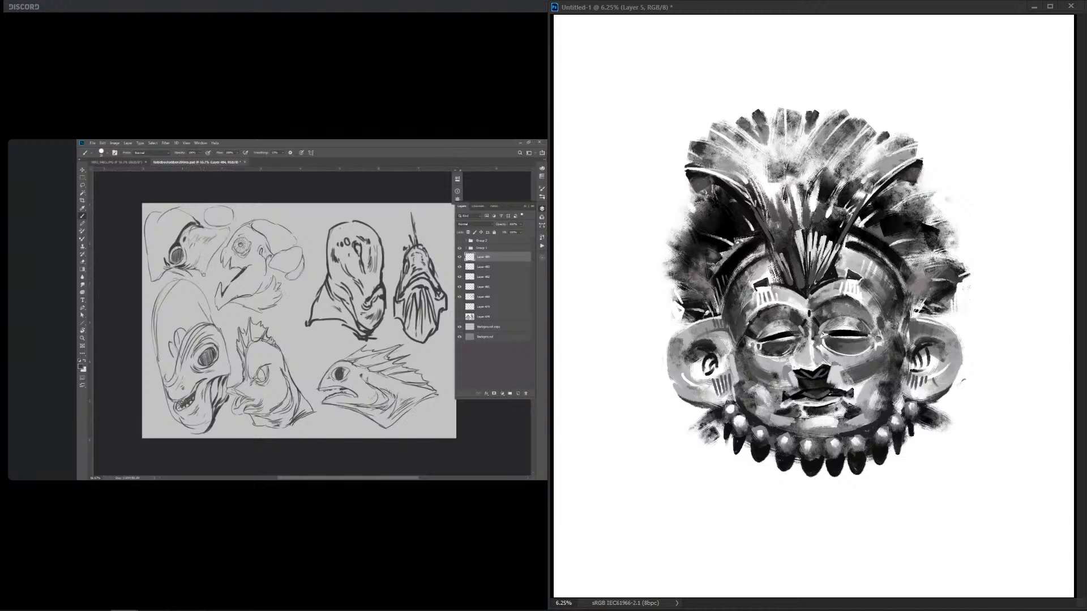
{"action": "left_click_drag", "start_coordinate": [905, 242], "coordinate": [887, 260]}
{"action": "left_click_drag", "start_coordinate": [721, 227], "coordinate": [742, 247]}
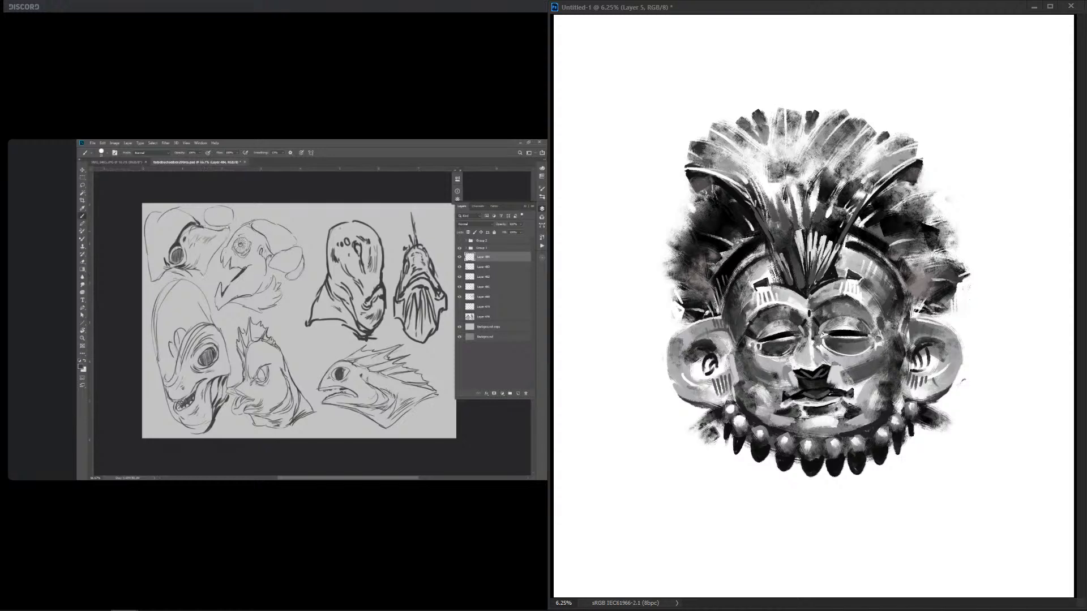
{"action": "left_click_drag", "start_coordinate": [889, 229], "coordinate": [874, 248]}
Step: Clean up the temple, the bases of the long curved feathers, and the side feathers with dark and gray strokes
{"action": "mouse_move", "coordinate": [740, 296]}
{"action": "left_mouse_down"}
{"action": "mouse_move", "coordinate": [734, 322]}
{"action": "mouse_move", "coordinate": [731, 312]}
{"action": "left_mouse_up"}
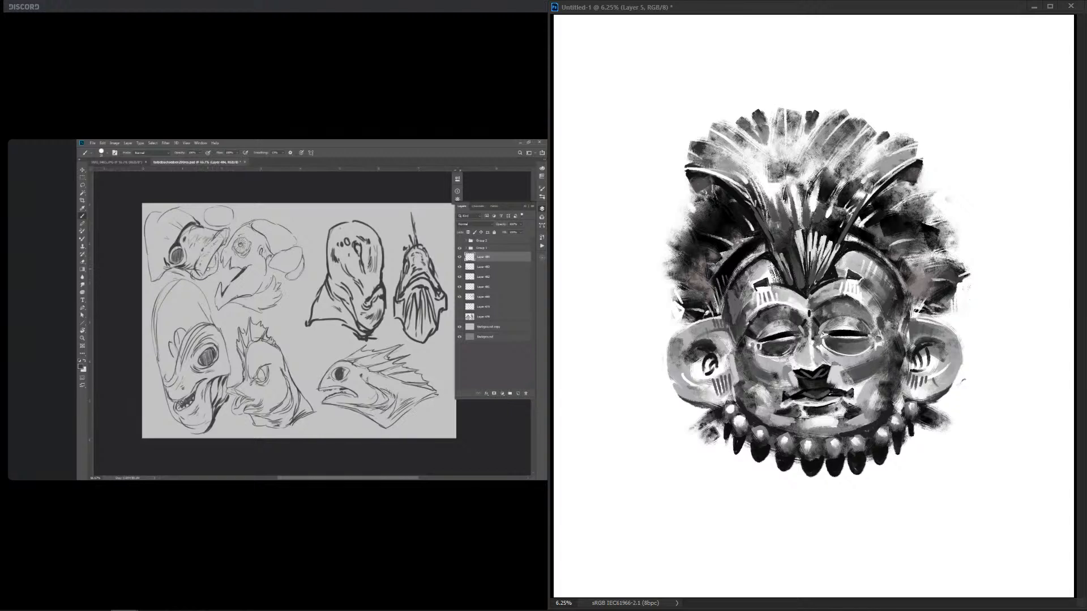
{"action": "left_click_drag", "start_coordinate": [769, 241], "coordinate": [780, 265]}
{"action": "mouse_move", "coordinate": [857, 216]}
{"action": "left_mouse_down"}
{"action": "mouse_move", "coordinate": [830, 269]}
{"action": "mouse_move", "coordinate": [846, 240]}
{"action": "left_mouse_up"}
{"action": "mouse_move", "coordinate": [877, 199]}
{"action": "left_mouse_down"}
{"action": "mouse_move", "coordinate": [906, 179]}
{"action": "mouse_move", "coordinate": [901, 190]}
{"action": "left_mouse_up"}
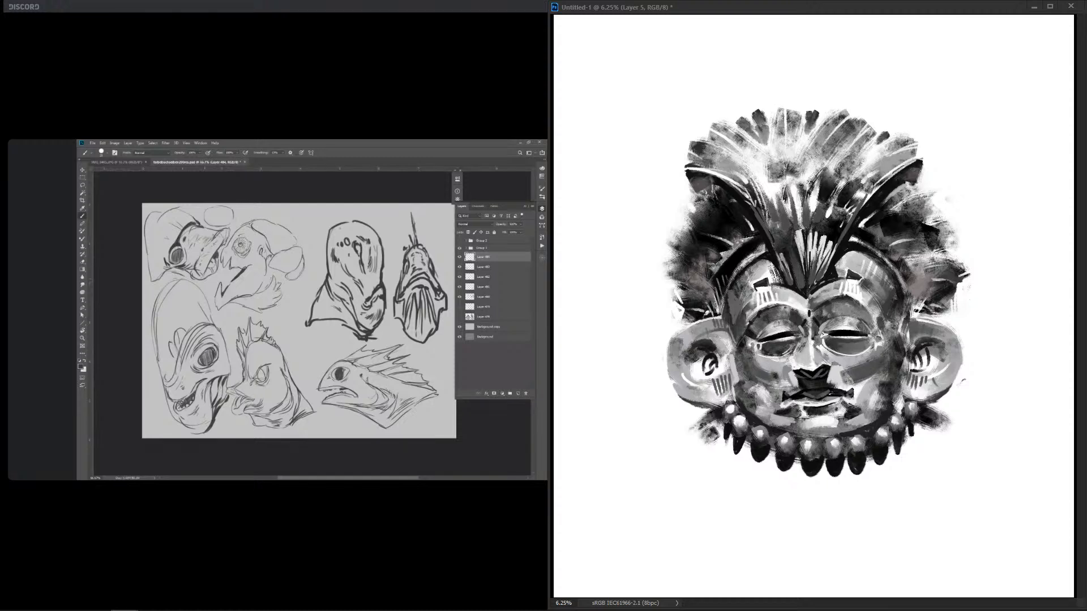
{"action": "mouse_move", "coordinate": [930, 269]}
{"action": "left_mouse_down"}
{"action": "mouse_move", "coordinate": [948, 258]}
{"action": "mouse_move", "coordinate": [933, 228]}
{"action": "left_mouse_up"}
{"action": "left_click_drag", "start_coordinate": [907, 284], "coordinate": [912, 302]}
{"action": "left_click_drag", "start_coordinate": [709, 306], "coordinate": [717, 309]}
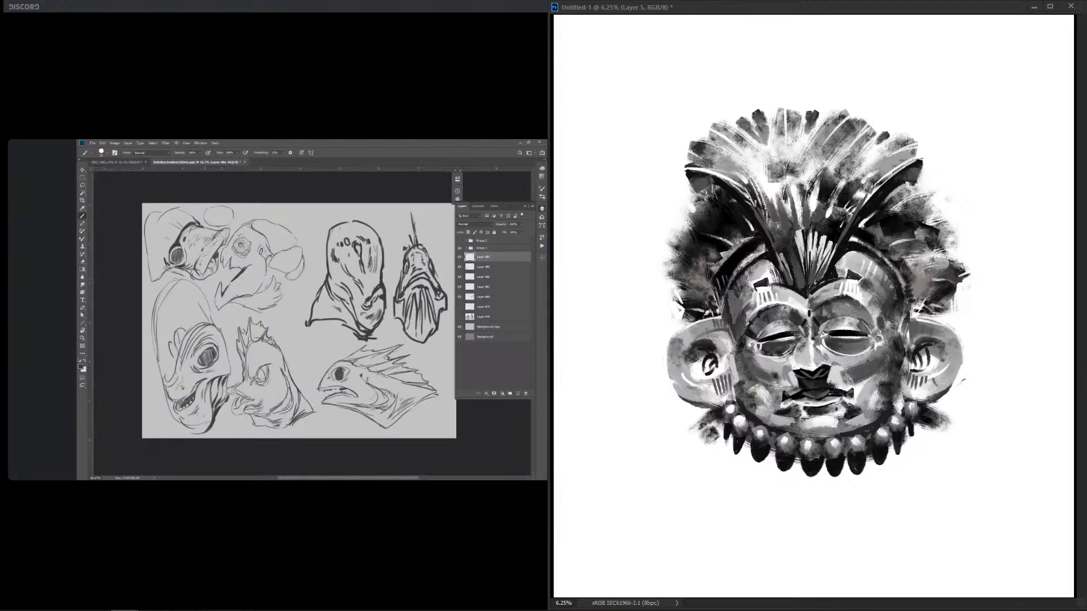
{"action": "left_click_drag", "start_coordinate": [915, 324], "coordinate": [957, 397]}
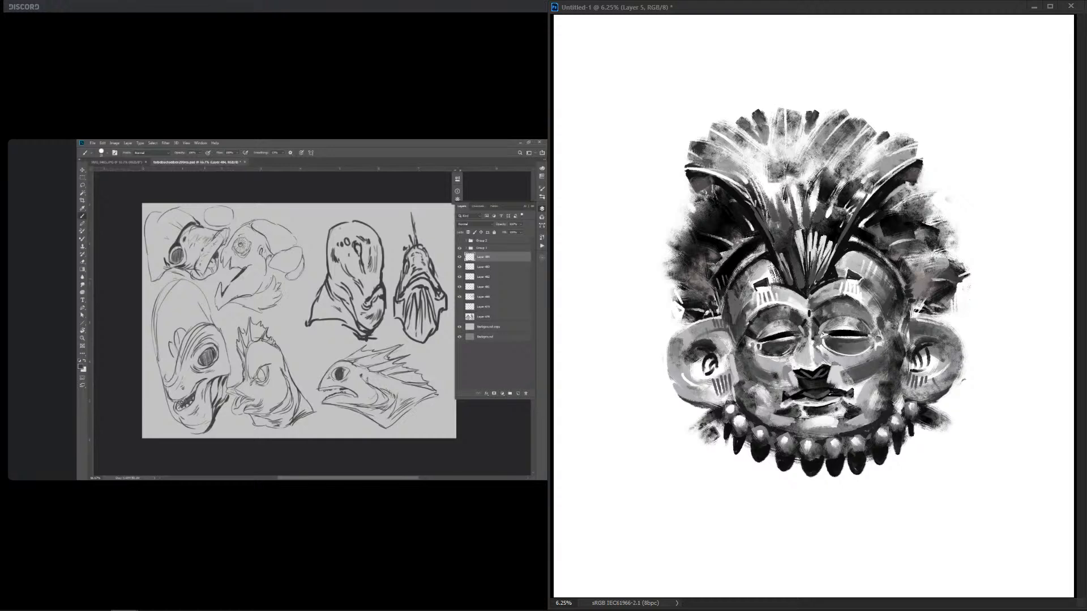
{"action": "left_click_drag", "start_coordinate": [702, 326], "coordinate": [697, 396]}
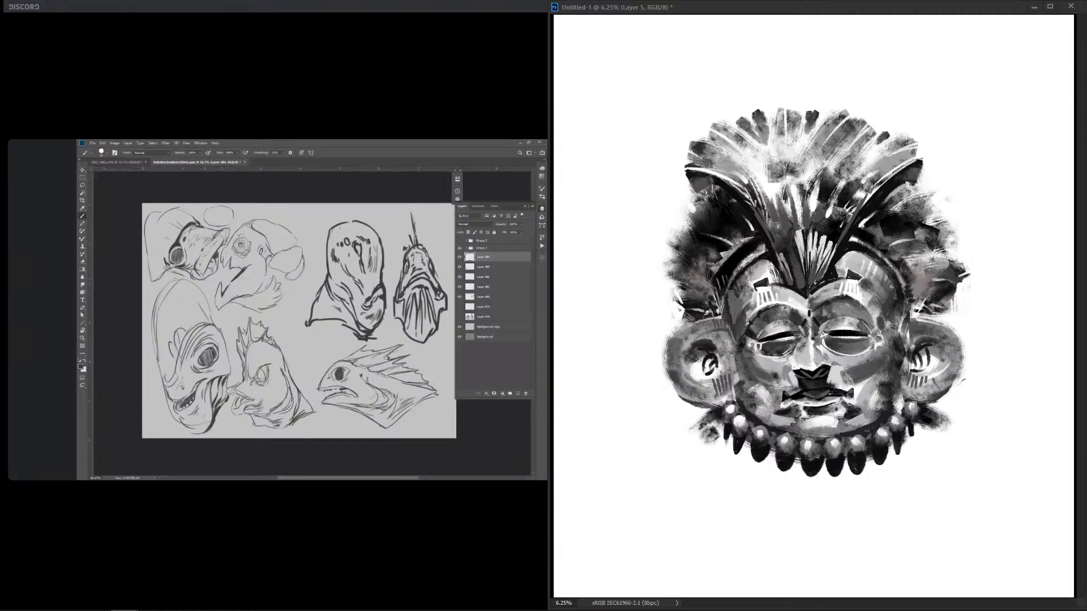
{"action": "key", "text": "ctrl+z"}
{"action": "key", "text": "ctrl+z"}
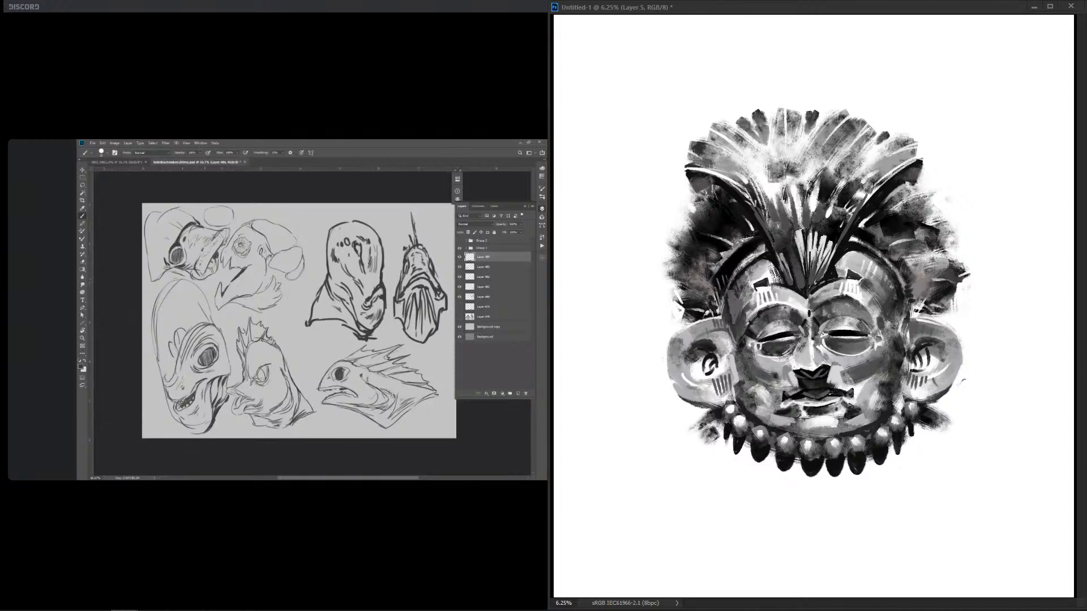
Step: Shade the upper and outer parts of both ears with textured gray strokes
{"action": "left_click_drag", "start_coordinate": [712, 329], "coordinate": [687, 379]}
{"action": "left_click_drag", "start_coordinate": [720, 329], "coordinate": [676, 349]}
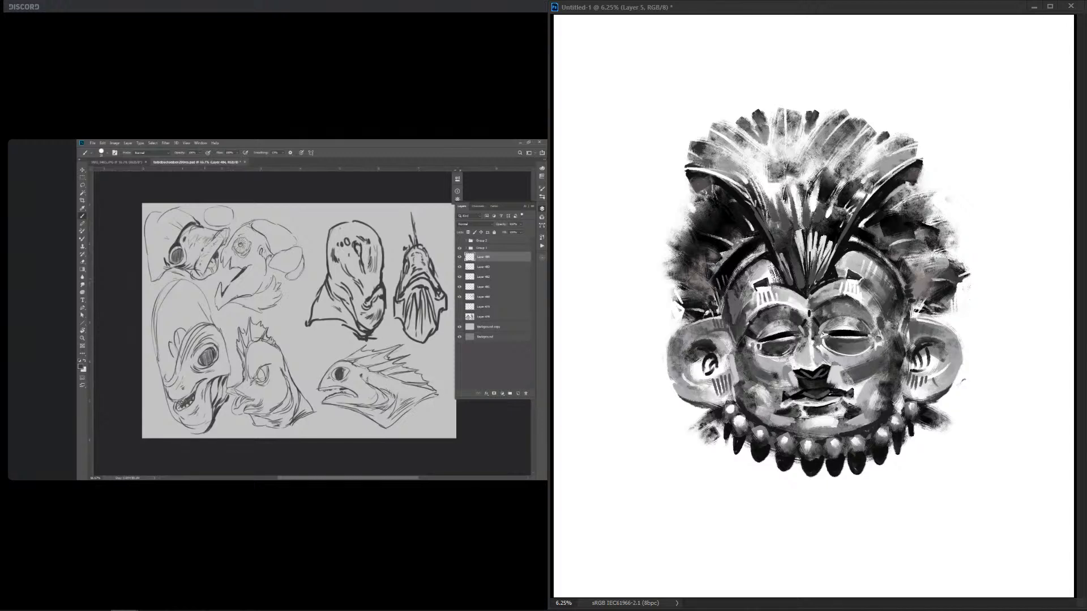
{"action": "left_click_drag", "start_coordinate": [915, 328], "coordinate": [955, 368]}
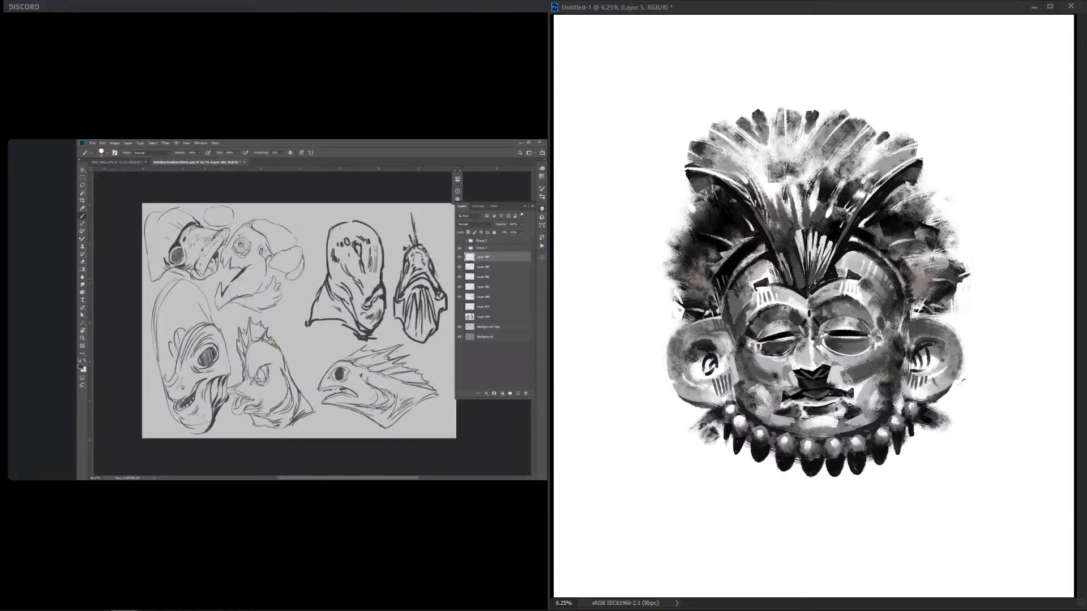
Step: Darken the forehead, brows and temples with textured gray strokes, undoing the strokes that do not work
{"action": "left_click_drag", "start_coordinate": [756, 268], "coordinate": [735, 317]}
{"action": "left_click_drag", "start_coordinate": [858, 241], "coordinate": [900, 329]}
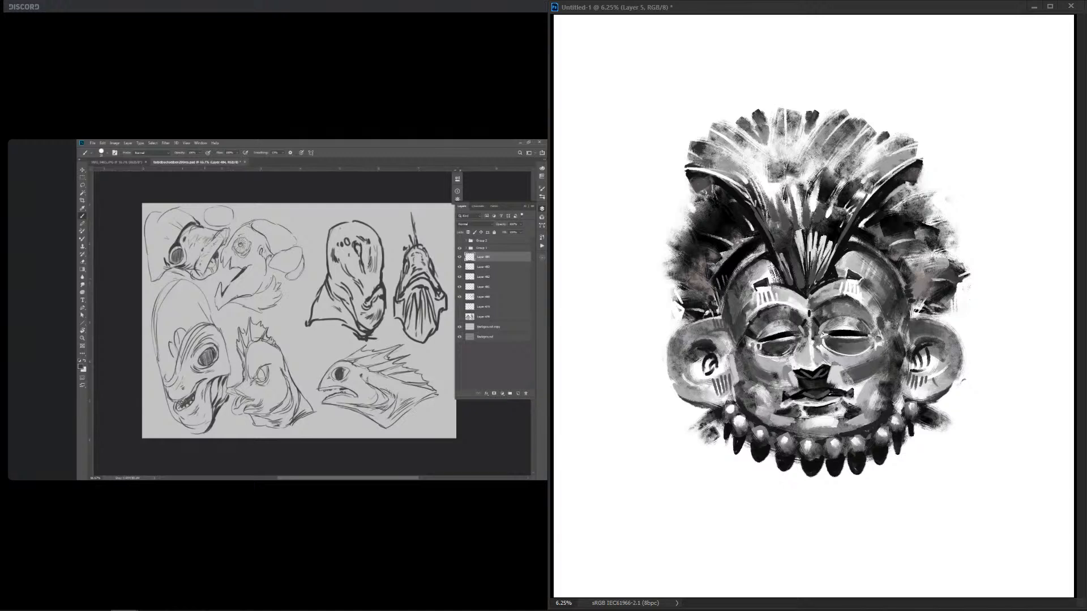
{"action": "left_click_drag", "start_coordinate": [743, 311], "coordinate": [795, 292]}
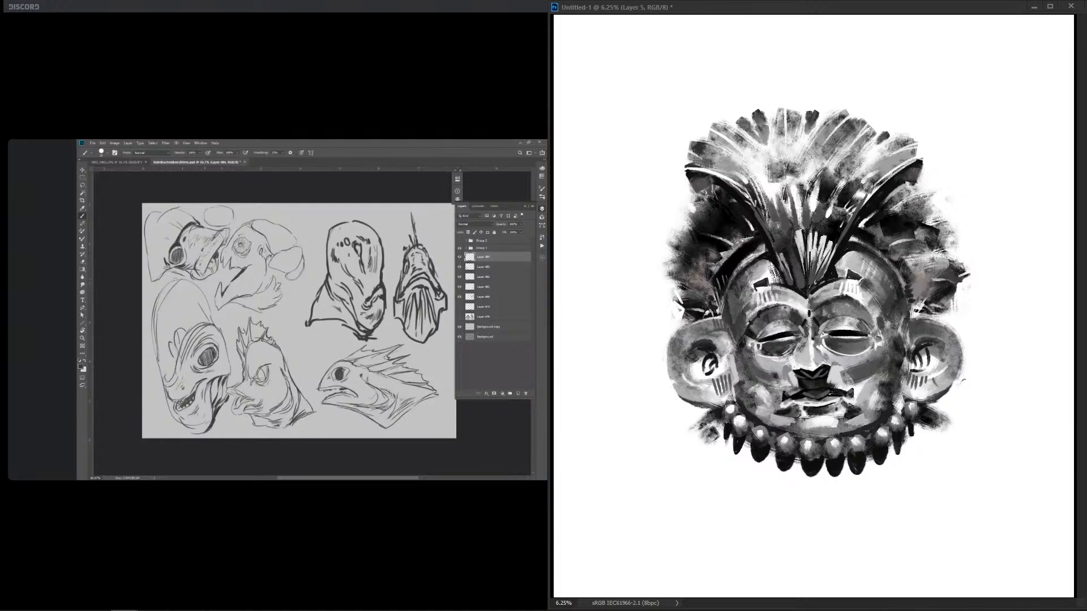
{"action": "mouse_move", "coordinate": [757, 339]}
{"action": "left_mouse_down"}
{"action": "mouse_move", "coordinate": [788, 315]}
{"action": "mouse_move", "coordinate": [874, 334]}
{"action": "left_mouse_up"}
{"action": "key", "text": "ctrl+z"}
{"action": "key", "text": "ctrl+z"}
{"action": "key", "text": "ctrl+z"}
{"action": "mouse_move", "coordinate": [750, 312]}
{"action": "left_mouse_down"}
{"action": "mouse_move", "coordinate": [801, 298]}
{"action": "mouse_move", "coordinate": [772, 256]}
{"action": "left_mouse_up"}
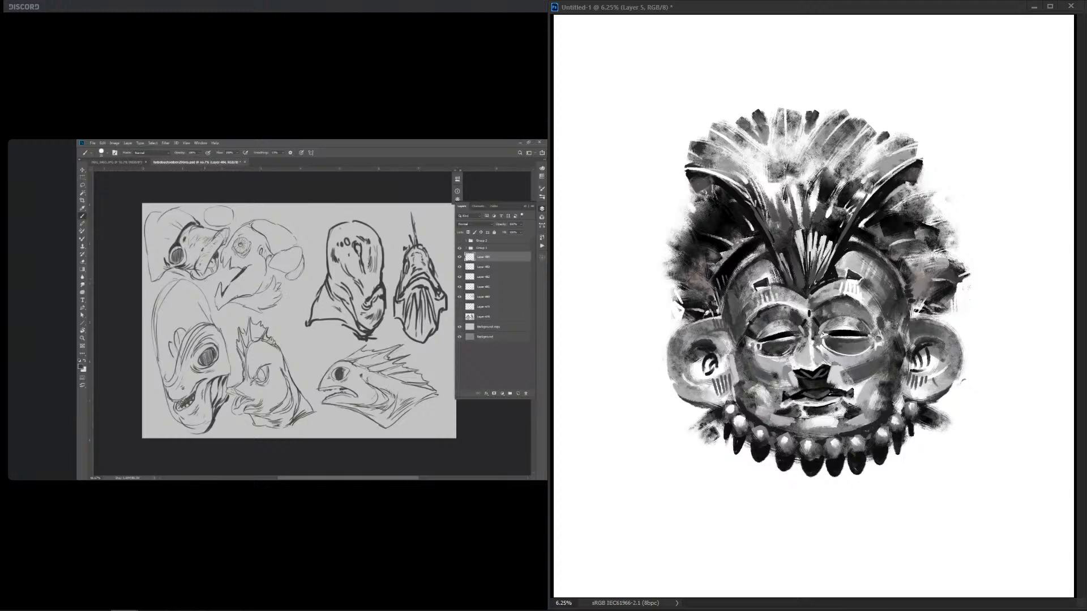
{"action": "mouse_move", "coordinate": [821, 312]}
{"action": "left_mouse_down"}
{"action": "mouse_move", "coordinate": [881, 286]}
{"action": "mouse_move", "coordinate": [898, 320]}
{"action": "left_mouse_up"}
Step: Shade the cheeks, the area around the mouth and the chin with textured mid-gray strokes
{"action": "left_click_drag", "start_coordinate": [753, 337], "coordinate": [761, 387]}
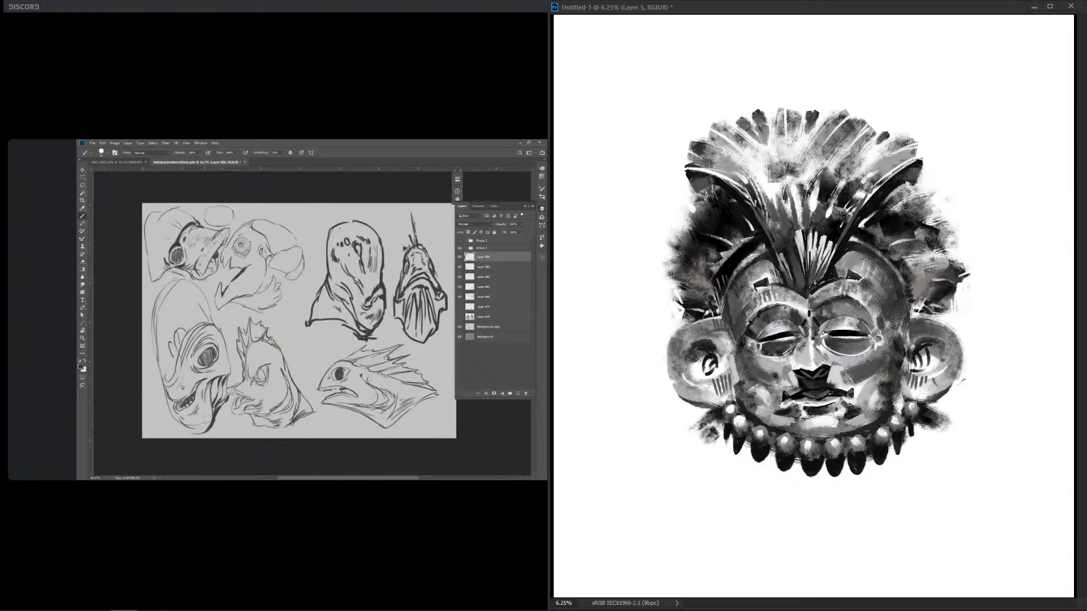
{"action": "mouse_move", "coordinate": [797, 346]}
{"action": "left_mouse_down"}
{"action": "mouse_move", "coordinate": [800, 372]}
{"action": "mouse_move", "coordinate": [828, 370]}
{"action": "mouse_move", "coordinate": [852, 388]}
{"action": "left_mouse_up"}
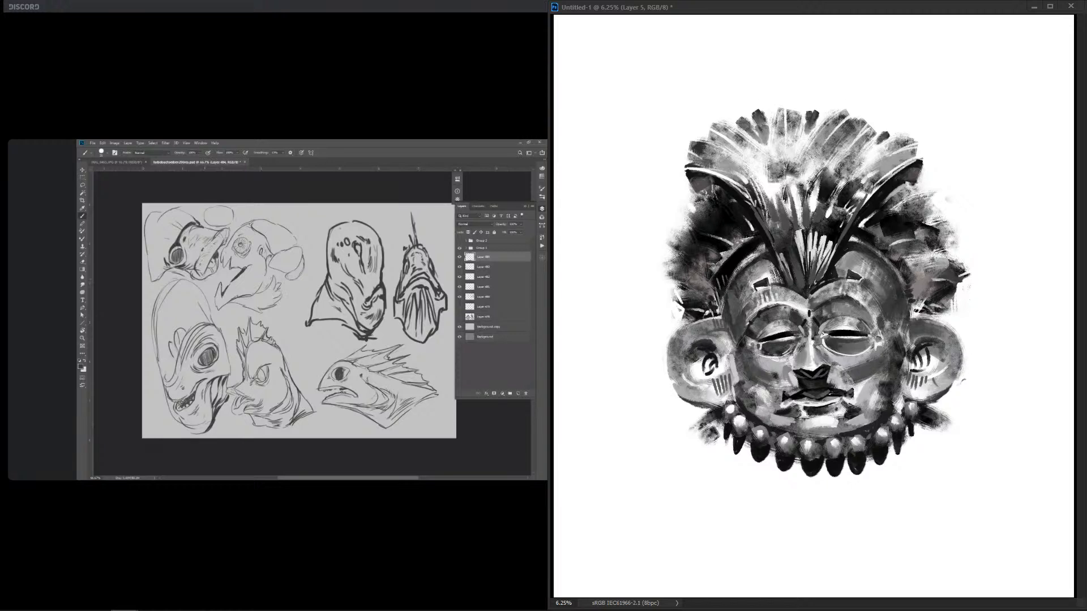
{"action": "key", "text": "ctrl+z"}
{"action": "left_click_drag", "start_coordinate": [753, 396], "coordinate": [875, 396]}
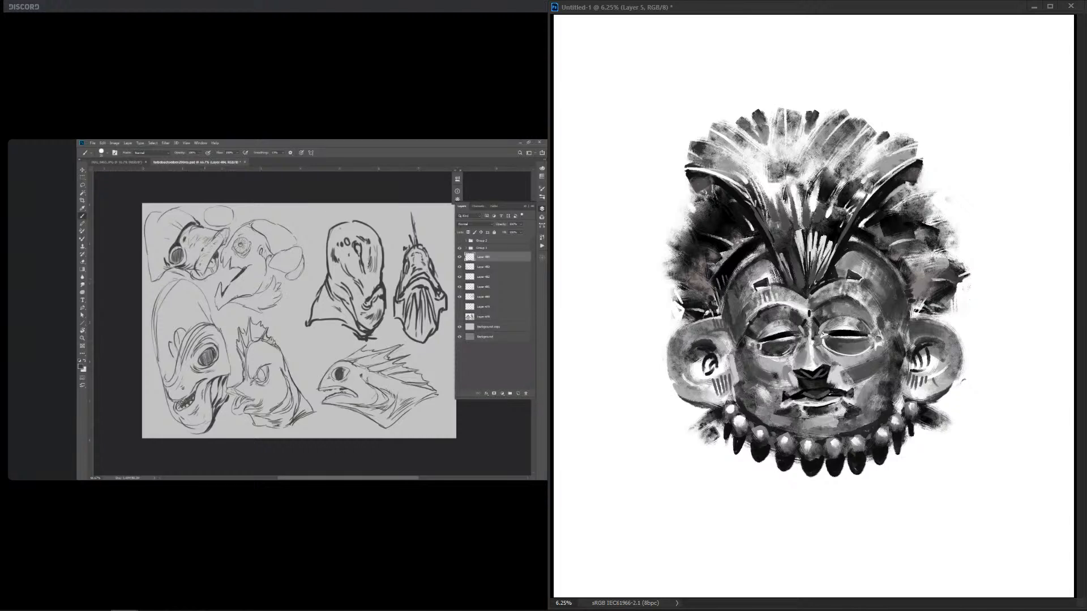
{"action": "mouse_move", "coordinate": [780, 387]}
{"action": "left_mouse_down"}
{"action": "mouse_move", "coordinate": [792, 400]}
{"action": "mouse_move", "coordinate": [857, 396]}
{"action": "mouse_move", "coordinate": [767, 395]}
{"action": "left_mouse_up"}
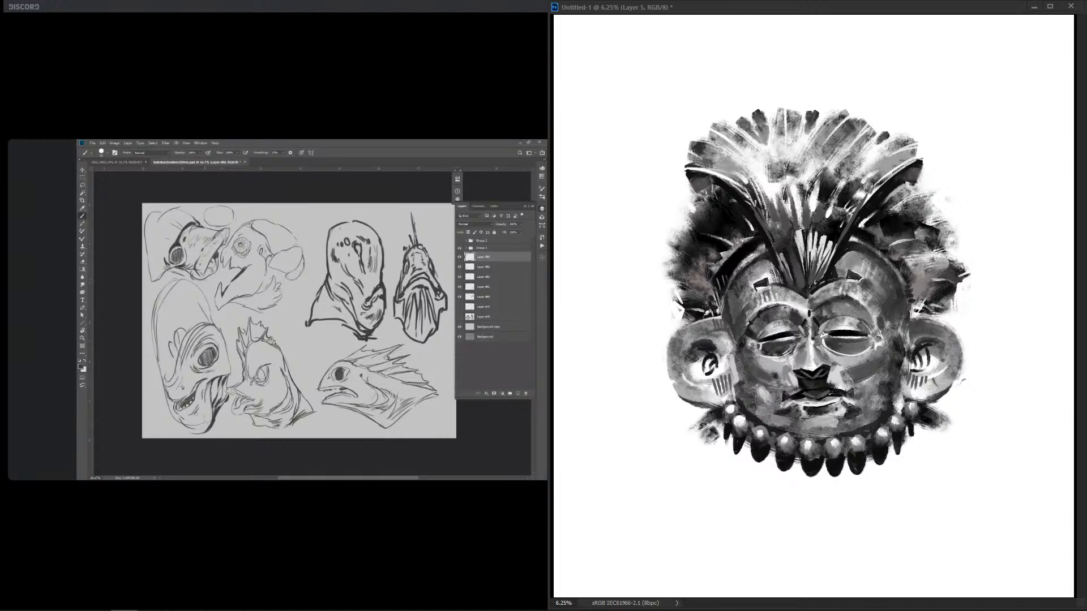
Step: Brighten the central headdress feathers with white strokes, then add dark accents near their base
{"action": "left_click_drag", "start_coordinate": [739, 260], "coordinate": [758, 250]}
{"action": "mouse_move", "coordinate": [731, 179]}
{"action": "left_mouse_down"}
{"action": "mouse_move", "coordinate": [784, 252]}
{"action": "mouse_move", "coordinate": [773, 199]}
{"action": "mouse_move", "coordinate": [857, 150]}
{"action": "left_mouse_up"}
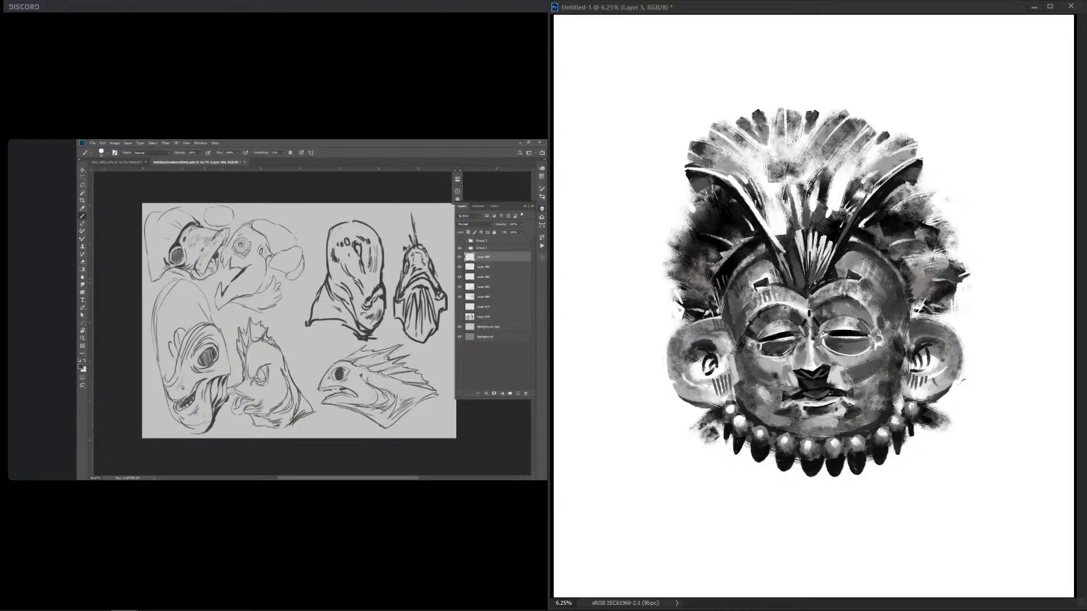
{"action": "left_click_drag", "start_coordinate": [854, 206], "coordinate": [886, 166]}
{"action": "mouse_move", "coordinate": [813, 185]}
{"action": "left_mouse_down"}
{"action": "mouse_move", "coordinate": [820, 146]}
{"action": "mouse_move", "coordinate": [833, 148]}
{"action": "mouse_move", "coordinate": [805, 156]}
{"action": "left_mouse_up"}
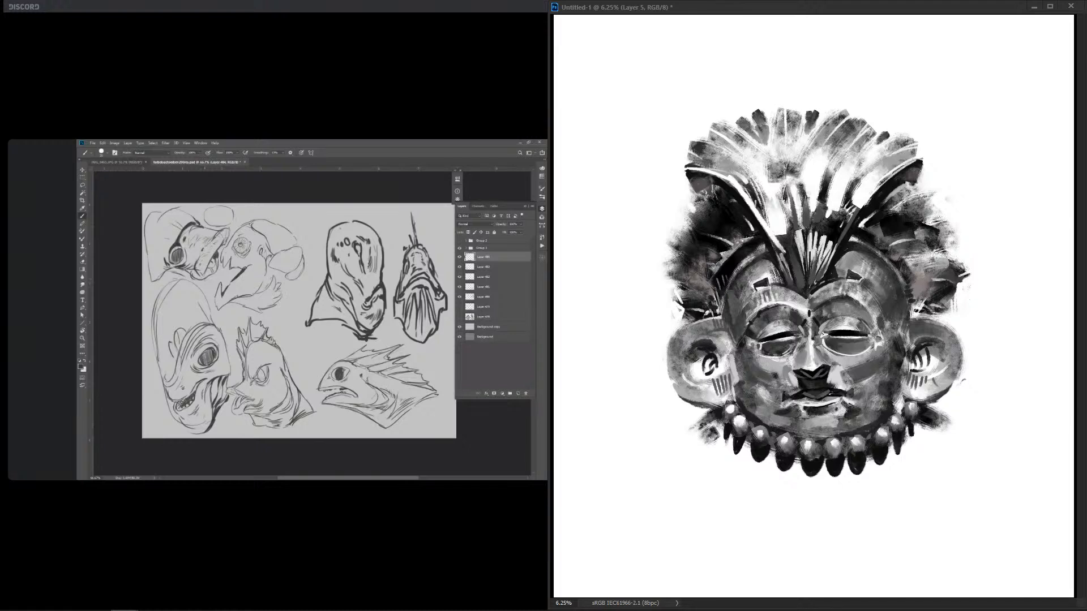
{"action": "left_click_drag", "start_coordinate": [843, 233], "coordinate": [885, 183]}
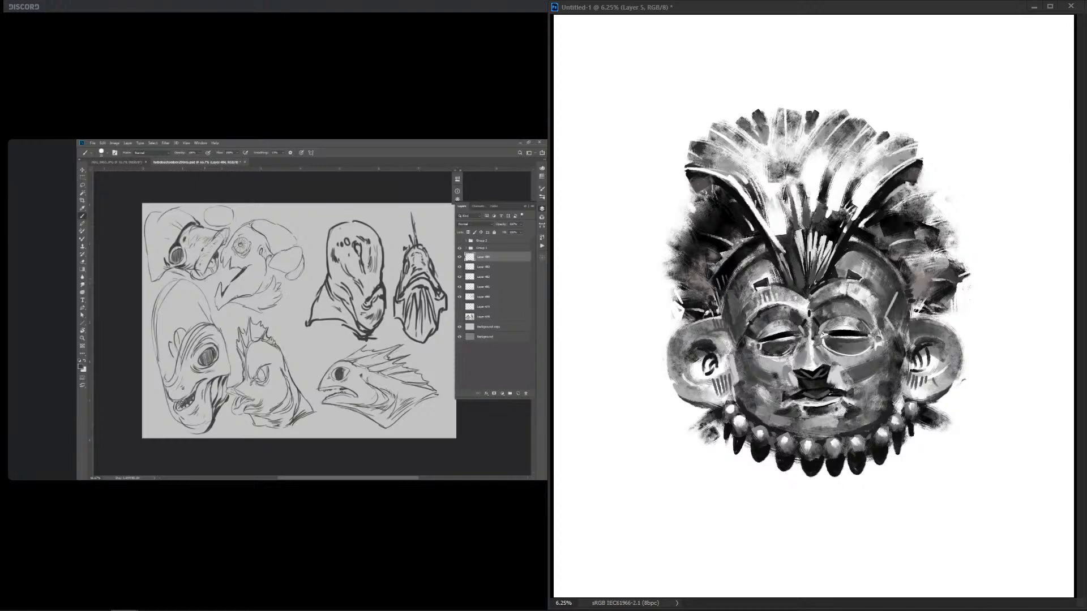
Step: Paint lighter planes on the temples and below the eyes, and refine the lips and cheek edges
{"action": "left_click_drag", "start_coordinate": [891, 309], "coordinate": [894, 326]}
{"action": "left_click_drag", "start_coordinate": [898, 297], "coordinate": [896, 329]}
{"action": "left_click_drag", "start_coordinate": [740, 309], "coordinate": [742, 362]}
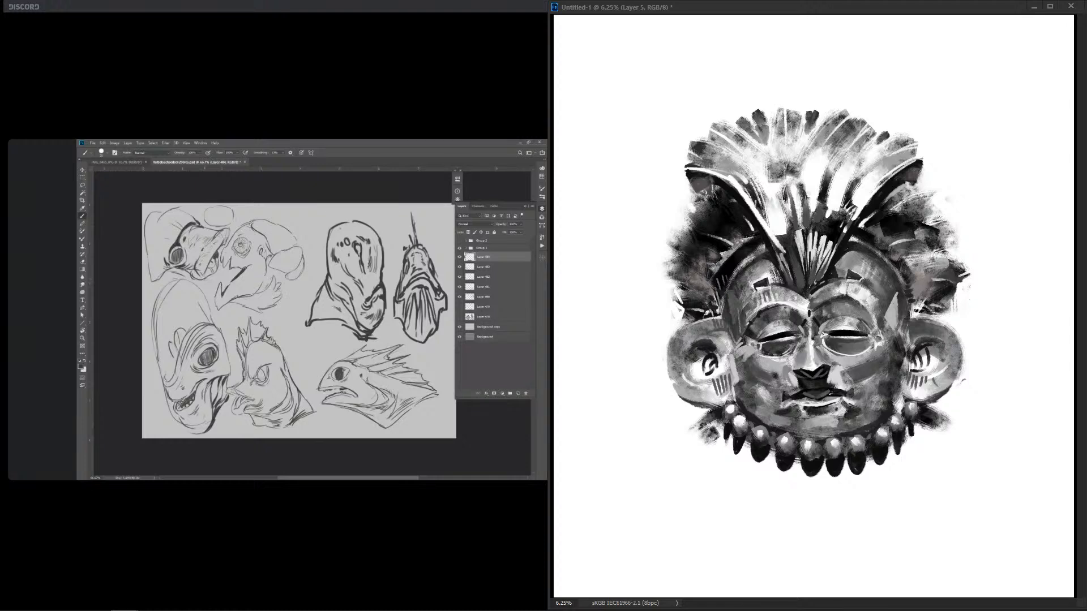
{"action": "left_click_drag", "start_coordinate": [871, 350], "coordinate": [892, 355]}
{"action": "mouse_move", "coordinate": [897, 332]}
{"action": "left_mouse_down"}
{"action": "mouse_move", "coordinate": [885, 355]}
{"action": "mouse_move", "coordinate": [848, 367]}
{"action": "left_mouse_up"}
{"action": "mouse_move", "coordinate": [777, 347]}
{"action": "left_mouse_down"}
{"action": "mouse_move", "coordinate": [742, 371]}
{"action": "mouse_move", "coordinate": [777, 371]}
{"action": "left_mouse_up"}
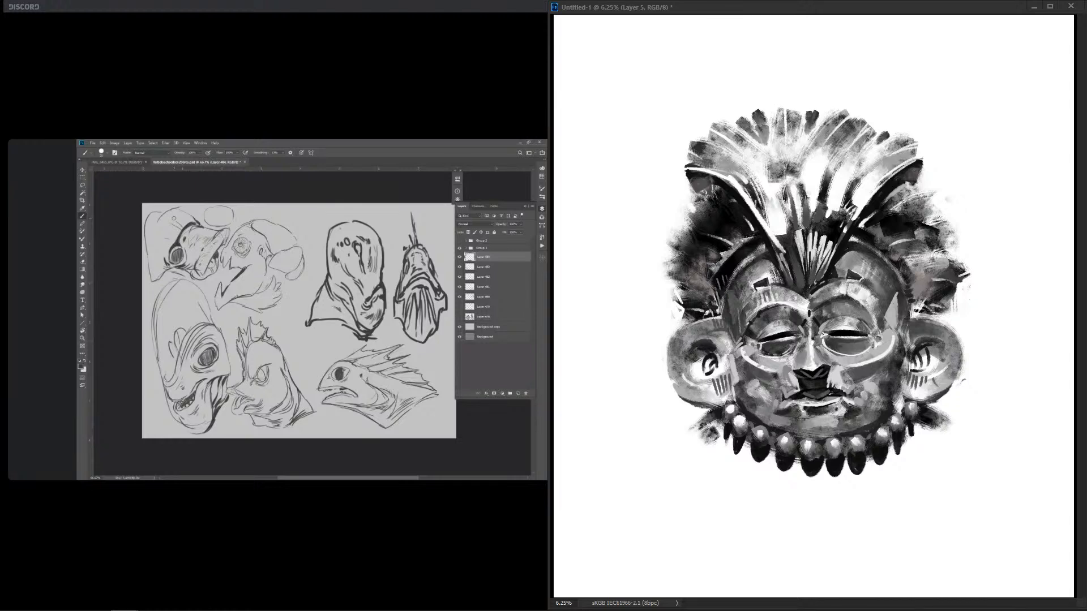
{"action": "left_click_drag", "start_coordinate": [791, 396], "coordinate": [843, 394]}
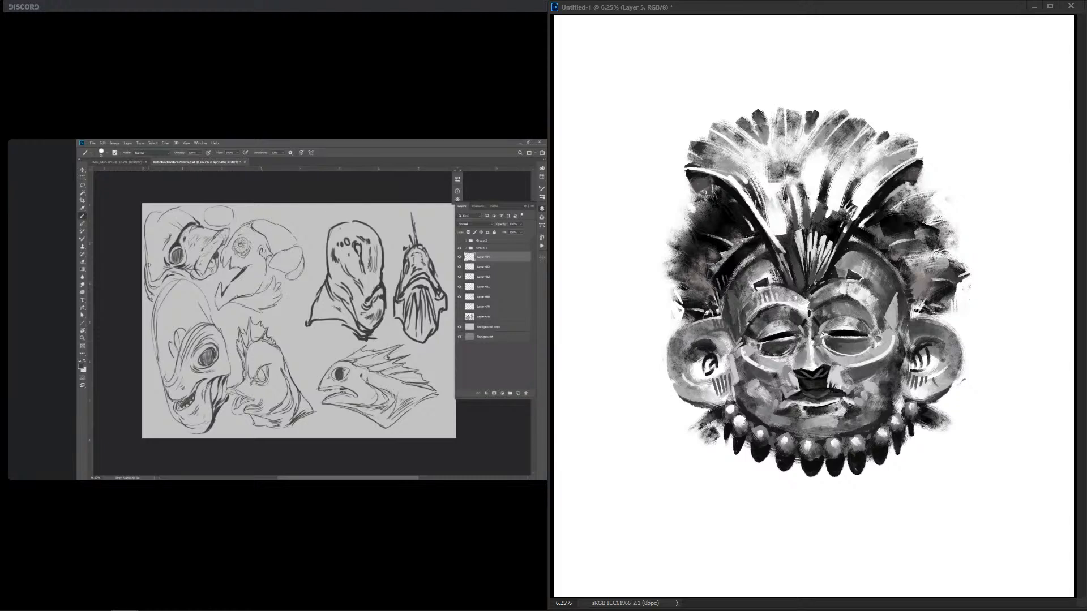
{"action": "left_click_drag", "start_coordinate": [757, 380], "coordinate": [768, 388]}
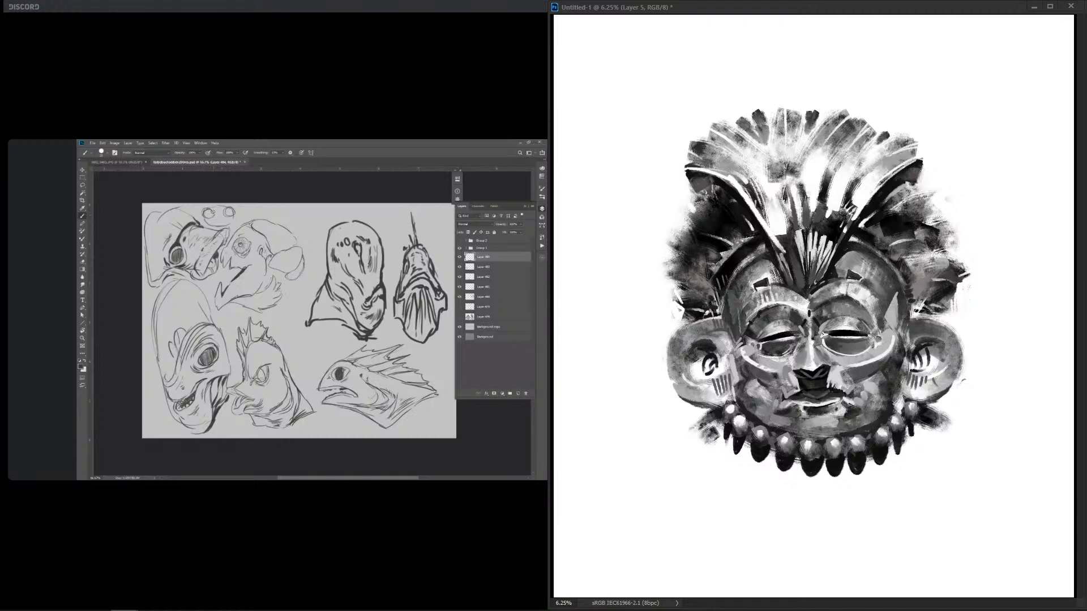
Step: Clean up both temples and define the face's upper side edges against the headband with dark strokes
{"action": "left_click_drag", "start_coordinate": [741, 319], "coordinate": [739, 338]}
{"action": "left_click_drag", "start_coordinate": [886, 299], "coordinate": [884, 323]}
{"action": "left_click_drag", "start_coordinate": [740, 296], "coordinate": [739, 313]}
{"action": "left_click_drag", "start_coordinate": [899, 292], "coordinate": [905, 325]}
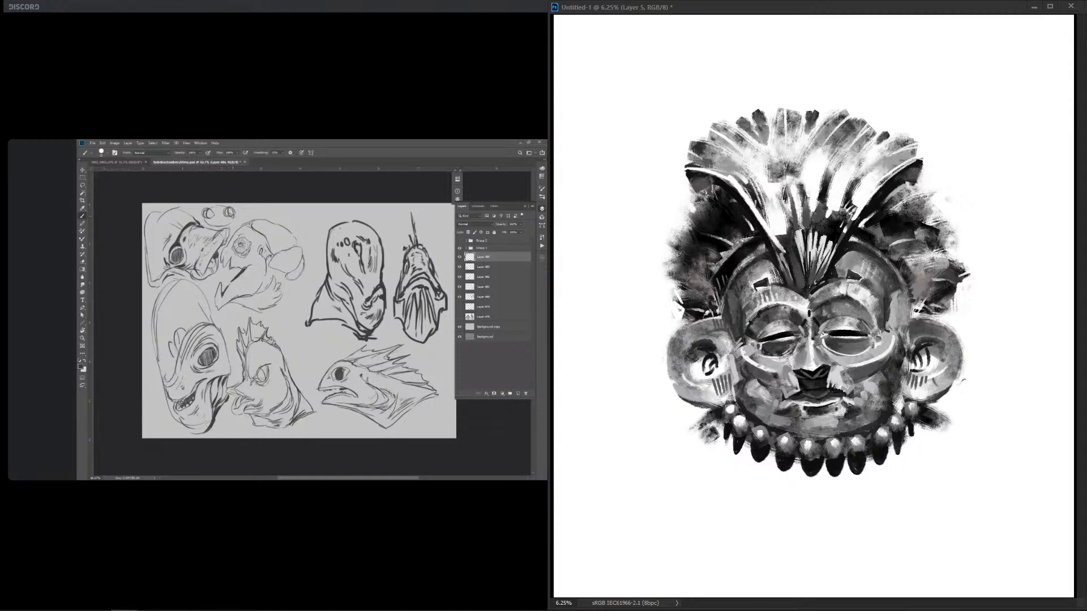
{"action": "left_click_drag", "start_coordinate": [737, 301], "coordinate": [734, 339]}
{"action": "mouse_move", "coordinate": [733, 300]}
{"action": "left_mouse_down"}
{"action": "mouse_move", "coordinate": [732, 315]}
{"action": "mouse_move", "coordinate": [731, 300]}
{"action": "left_mouse_up"}
{"action": "left_click_drag", "start_coordinate": [900, 287], "coordinate": [899, 311]}
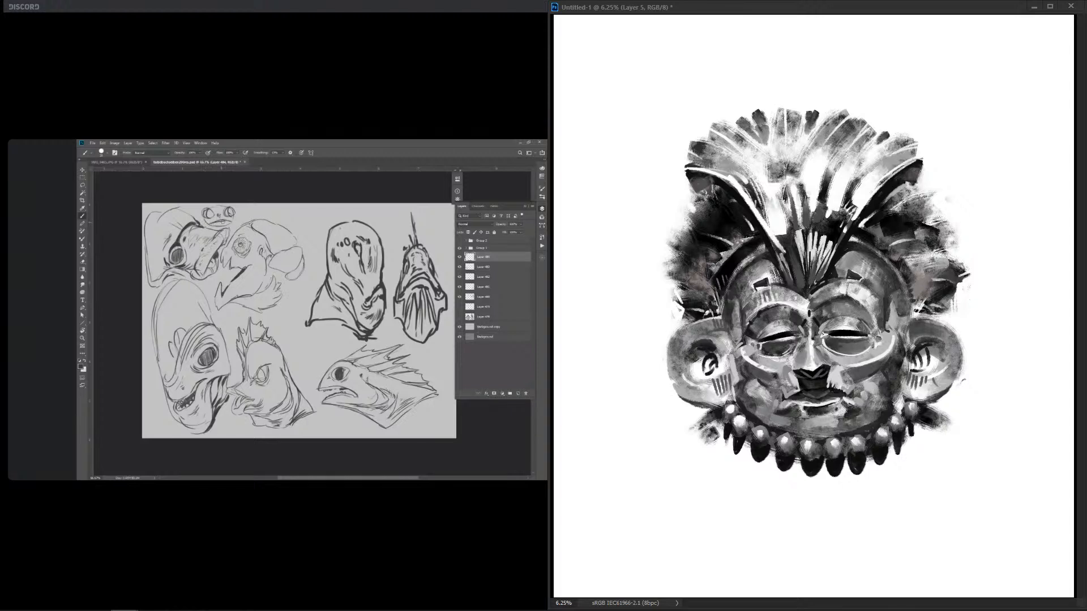
{"action": "left_click_drag", "start_coordinate": [900, 301], "coordinate": [899, 319]}
{"action": "left_click_drag", "start_coordinate": [733, 276], "coordinate": [723, 316]}
{"action": "mouse_move", "coordinate": [895, 274]}
{"action": "left_mouse_down"}
{"action": "mouse_move", "coordinate": [911, 316]}
{"action": "mouse_move", "coordinate": [898, 275]}
{"action": "left_mouse_up"}
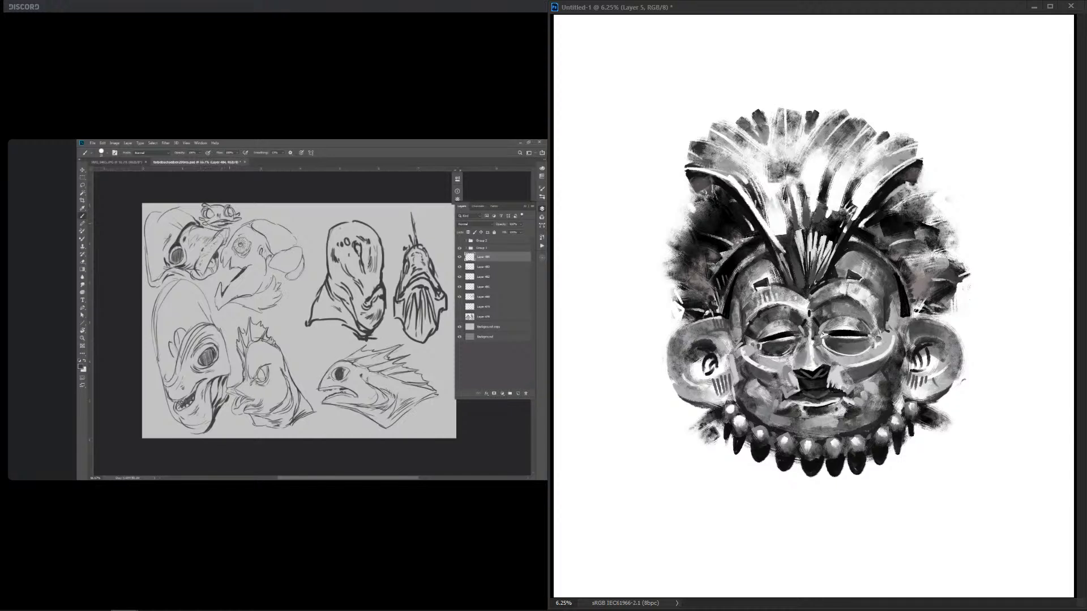
Step: Darken the gap between the forehead and headband on both sides, and the outer edges of the jaw
{"action": "left_click_drag", "start_coordinate": [738, 281], "coordinate": [731, 303]}
{"action": "left_click_drag", "start_coordinate": [881, 257], "coordinate": [894, 273]}
{"action": "left_click_drag", "start_coordinate": [770, 251], "coordinate": [742, 273]}
{"action": "left_click_drag", "start_coordinate": [851, 244], "coordinate": [880, 259]}
{"action": "mouse_move", "coordinate": [735, 378]}
{"action": "left_mouse_down"}
{"action": "mouse_move", "coordinate": [741, 402]}
{"action": "mouse_move", "coordinate": [740, 392]}
{"action": "left_mouse_up"}
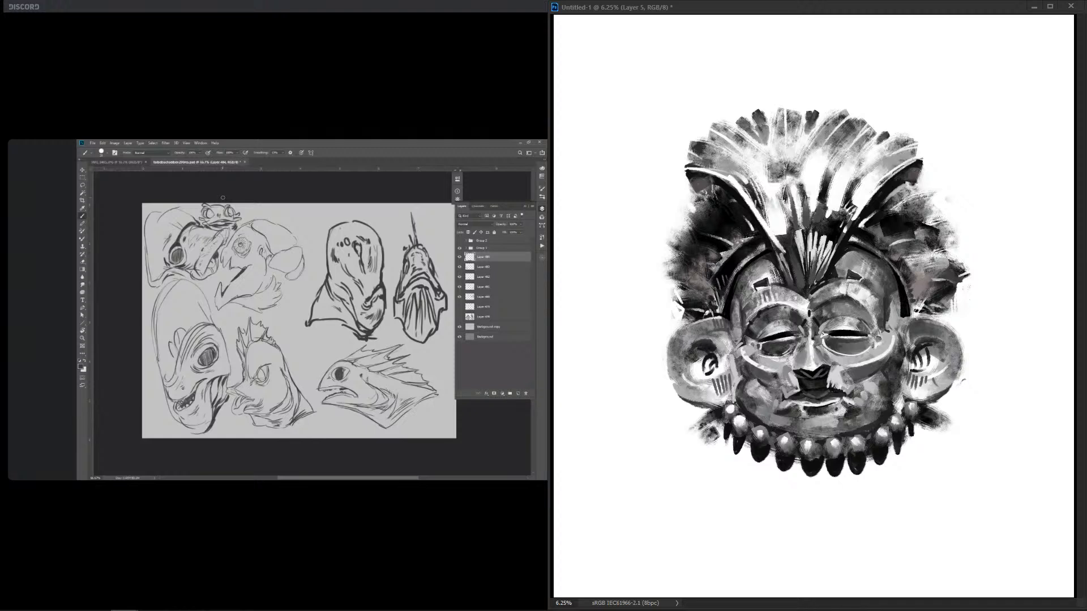
{"action": "mouse_move", "coordinate": [735, 361]}
{"action": "left_mouse_down"}
{"action": "mouse_move", "coordinate": [741, 398]}
{"action": "mouse_move", "coordinate": [737, 383]}
{"action": "left_mouse_up"}
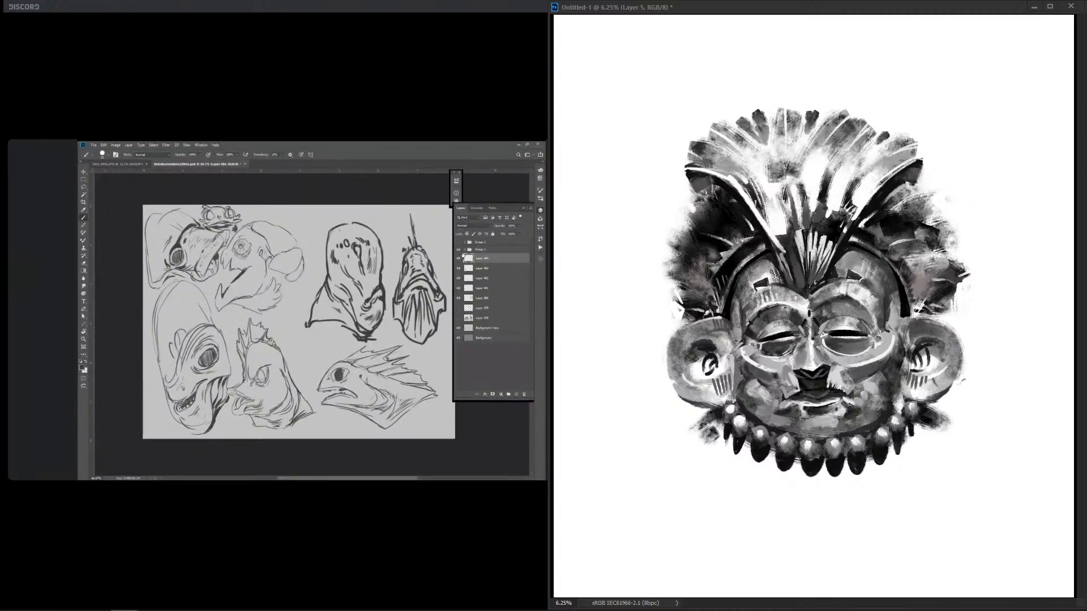
{"action": "left_click_drag", "start_coordinate": [903, 371], "coordinate": [897, 404]}
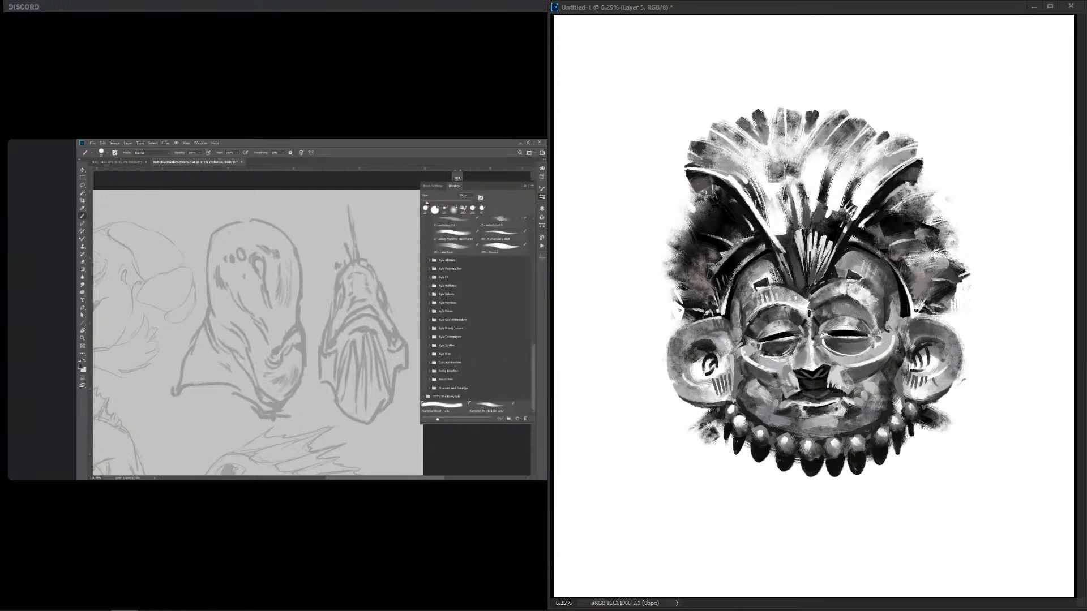
Step: Add textured strokes to the side feathers and dark streaks to the central headdress feathers
{"action": "mouse_move", "coordinate": [926, 284]}
{"action": "left_mouse_down"}
{"action": "mouse_move", "coordinate": [950, 285]}
{"action": "mouse_move", "coordinate": [938, 284]}
{"action": "left_mouse_up"}
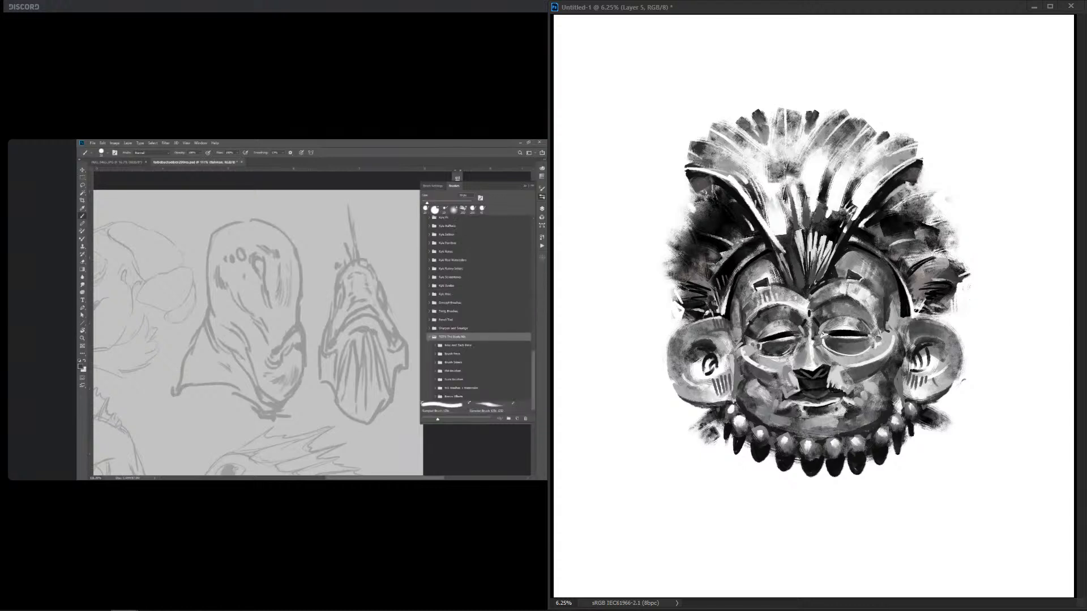
{"action": "left_click_drag", "start_coordinate": [890, 255], "coordinate": [919, 244]}
{"action": "mouse_move", "coordinate": [698, 264]}
{"action": "left_mouse_down"}
{"action": "mouse_move", "coordinate": [709, 275]}
{"action": "mouse_move", "coordinate": [720, 261]}
{"action": "left_mouse_up"}
{"action": "mouse_move", "coordinate": [755, 204]}
{"action": "left_mouse_down"}
{"action": "mouse_move", "coordinate": [782, 246]}
{"action": "mouse_move", "coordinate": [794, 232]}
{"action": "left_mouse_up"}
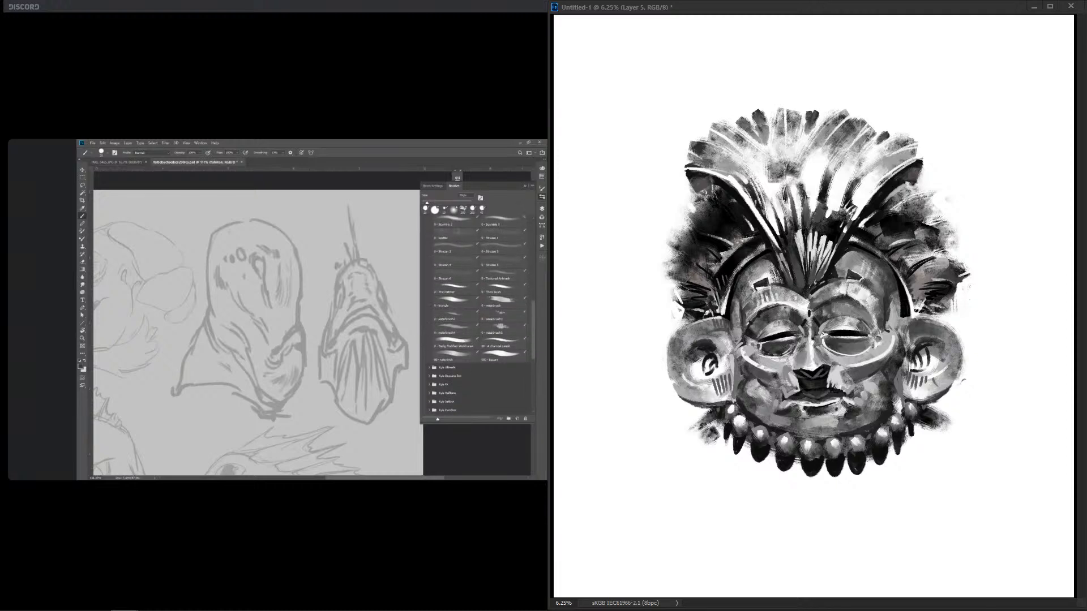
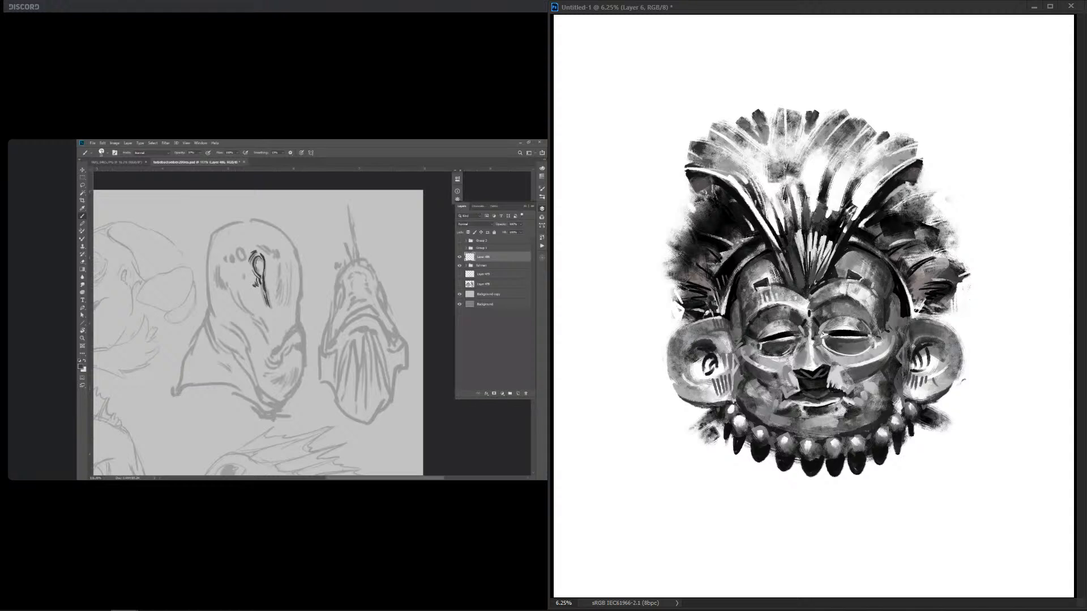
Step: On a new layer, glaze soft dark shading over the chin, beads, eyes, brows and sides of the face
{"action": "left_click_drag", "start_coordinate": [743, 386], "coordinate": [761, 435]}
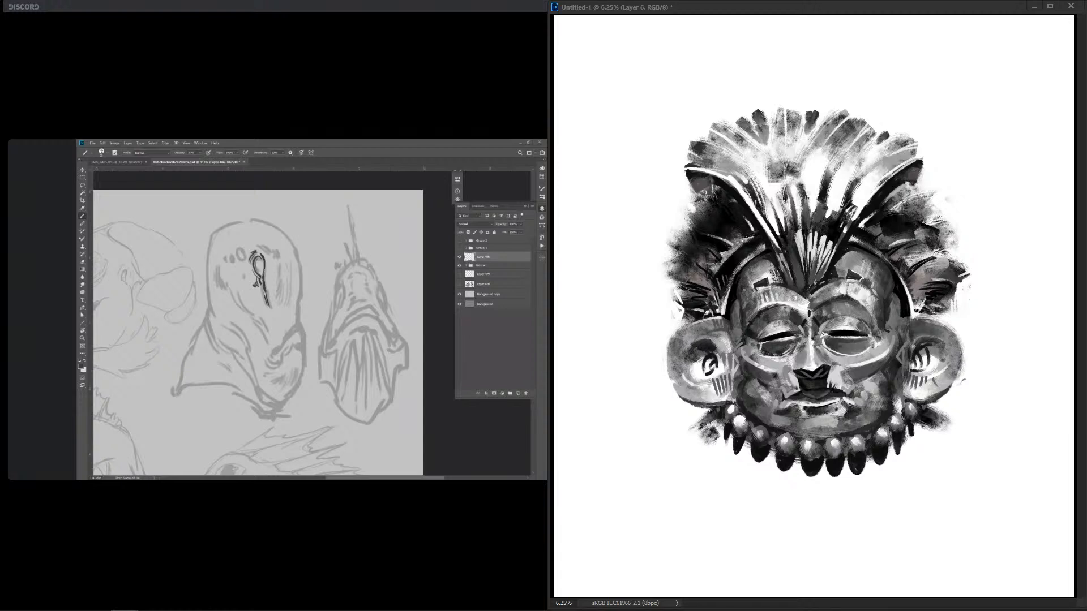
{"action": "left_click_drag", "start_coordinate": [761, 393], "coordinate": [889, 396]}
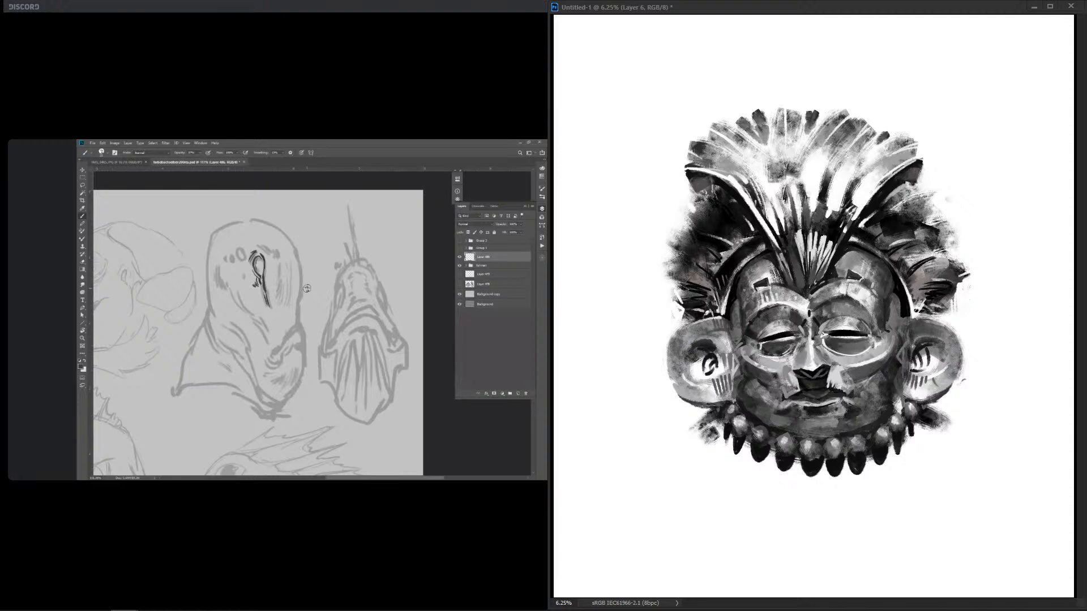
{"action": "left_click_drag", "start_coordinate": [762, 348], "coordinate": [844, 358]}
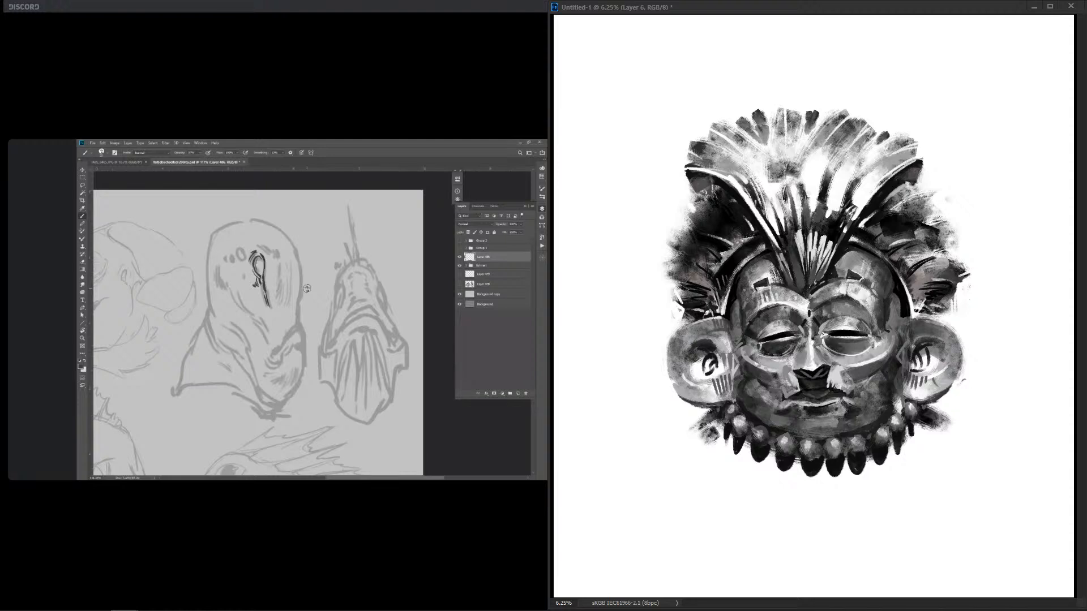
{"action": "mouse_move", "coordinate": [785, 314]}
{"action": "left_mouse_down"}
{"action": "mouse_move", "coordinate": [806, 329]}
{"action": "mouse_move", "coordinate": [845, 307]}
{"action": "left_mouse_up"}
{"action": "left_click_drag", "start_coordinate": [750, 279], "coordinate": [735, 371]}
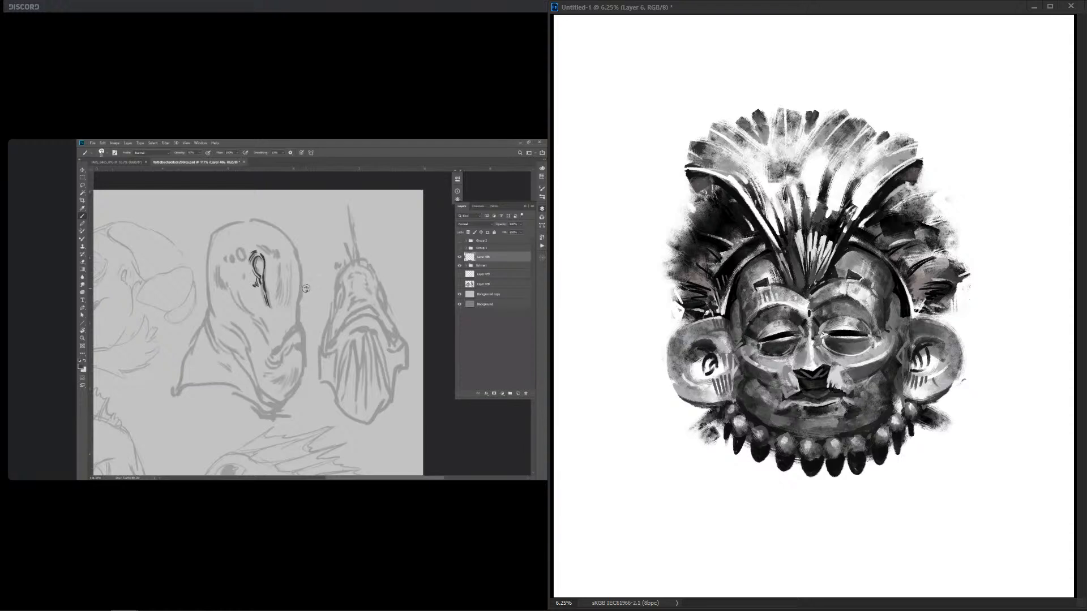
{"action": "left_click_drag", "start_coordinate": [885, 298], "coordinate": [899, 365]}
{"action": "left_click_drag", "start_coordinate": [767, 286], "coordinate": [749, 365]}
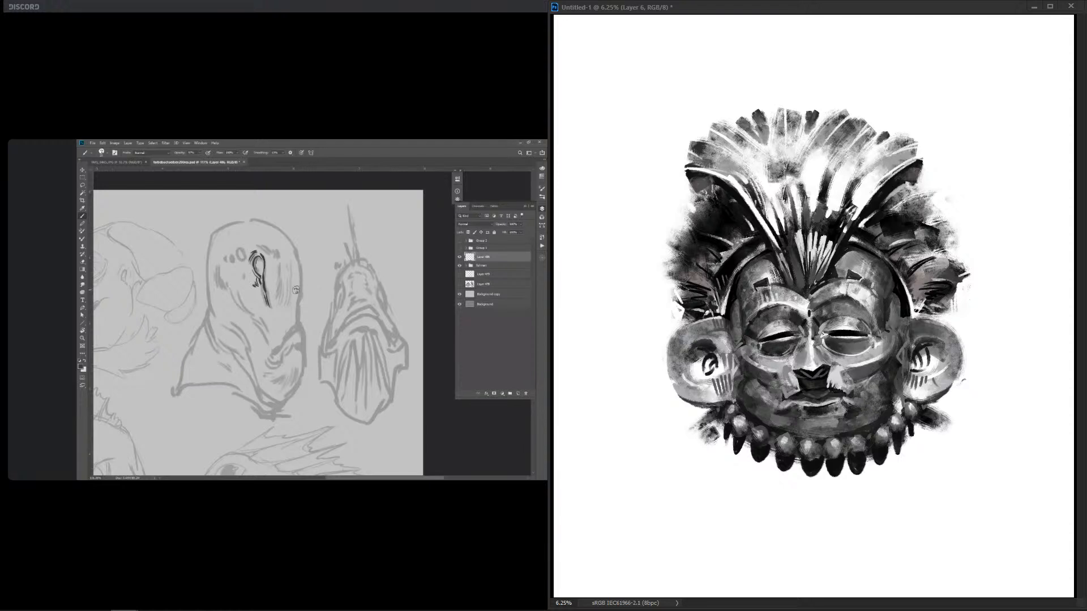
Step: Deepen the shadows in the side feathers just above both ears
{"action": "left_click_drag", "start_coordinate": [913, 288], "coordinate": [947, 262]}
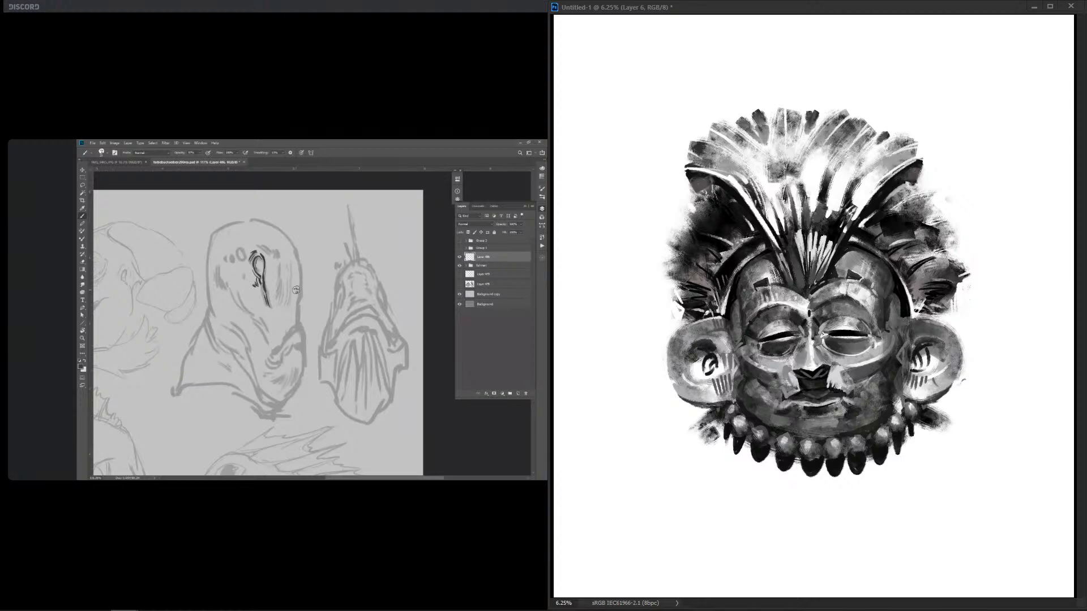
{"action": "left_click_drag", "start_coordinate": [715, 282], "coordinate": [690, 309]}
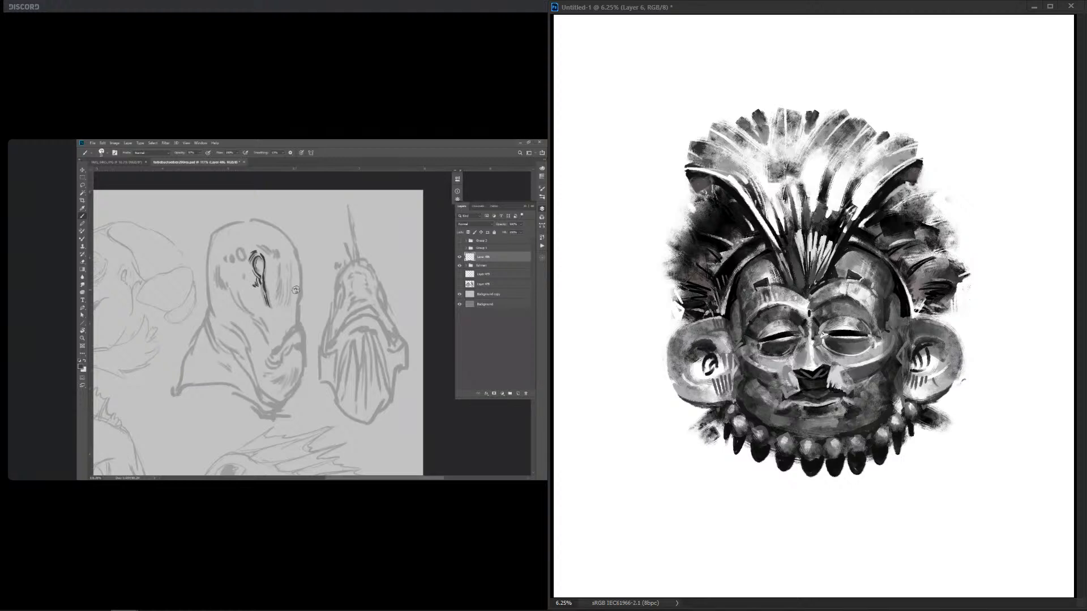
{"action": "mouse_move", "coordinate": [913, 317]}
{"action": "left_mouse_down"}
{"action": "mouse_move", "coordinate": [949, 289]}
{"action": "mouse_move", "coordinate": [947, 317]}
{"action": "left_mouse_up"}
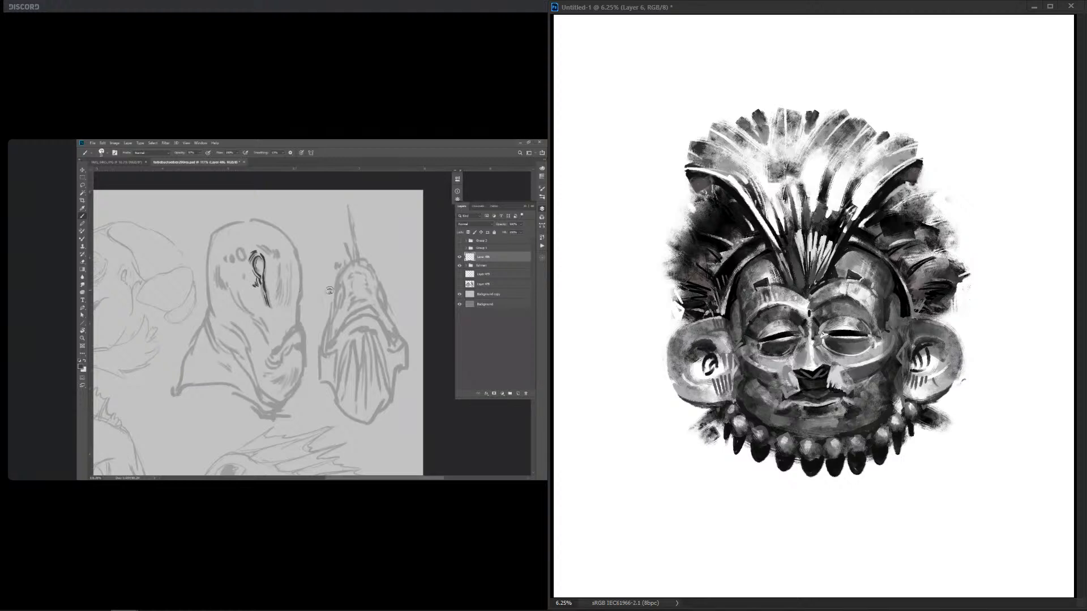
{"action": "left_click_drag", "start_coordinate": [726, 296], "coordinate": [704, 317]}
{"action": "left_click_drag", "start_coordinate": [916, 284], "coordinate": [947, 307]}
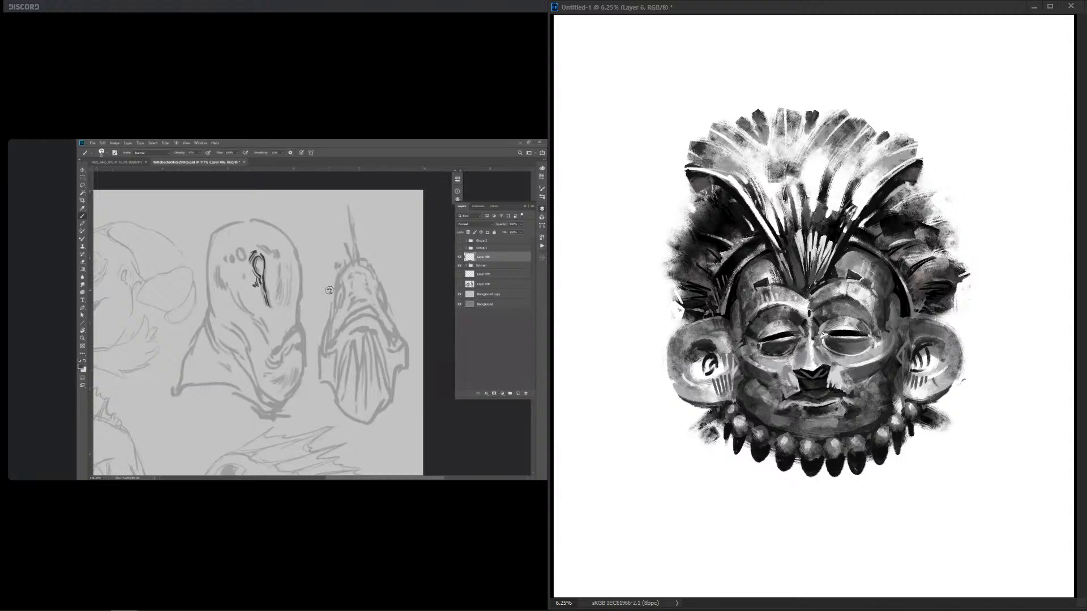
Step: Paint gray feather tufts fanning out below both ears, and darken where the ears meet the face
{"action": "left_click_drag", "start_coordinate": [721, 419], "coordinate": [715, 426]}
{"action": "left_click_drag", "start_coordinate": [922, 431], "coordinate": [937, 446]}
{"action": "left_click_drag", "start_coordinate": [714, 432], "coordinate": [681, 452]}
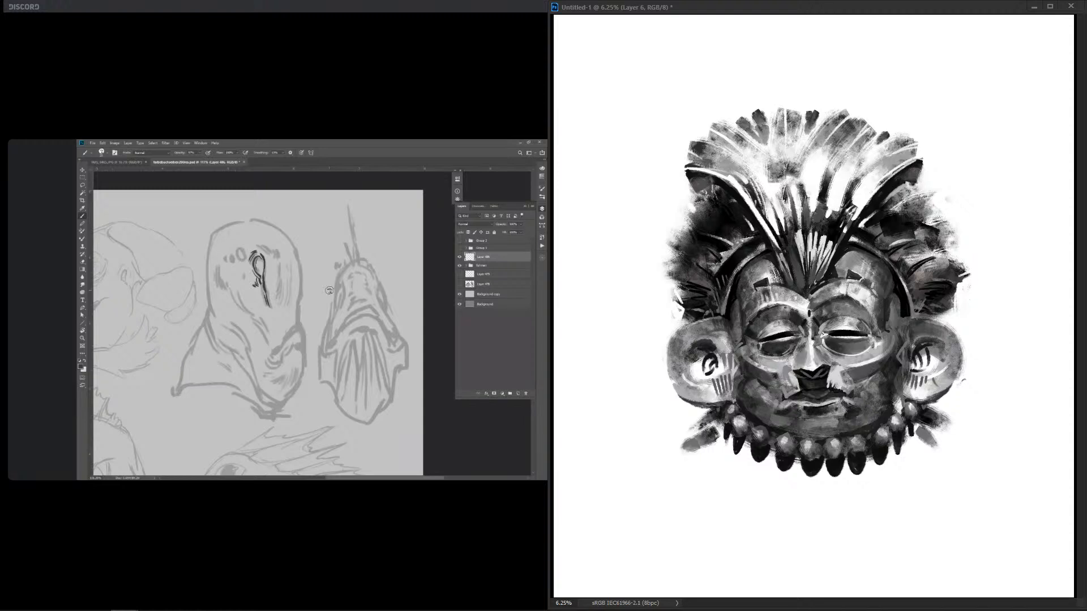
{"action": "mouse_move", "coordinate": [900, 403]}
{"action": "left_mouse_down"}
{"action": "mouse_move", "coordinate": [896, 412]}
{"action": "mouse_move", "coordinate": [898, 402]}
{"action": "left_mouse_up"}
{"action": "left_click_drag", "start_coordinate": [723, 324], "coordinate": [727, 333]}
{"action": "left_click_drag", "start_coordinate": [921, 320], "coordinate": [906, 341]}
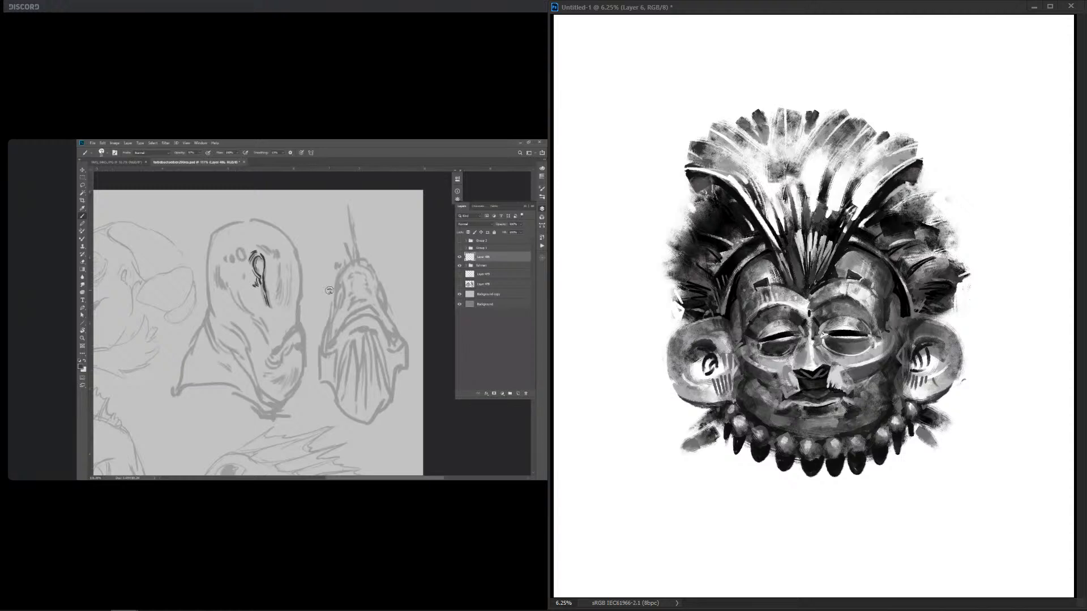
Step: Darken the lower part of the central headdress feathers with soft gray strokes on both sides
{"action": "mouse_move", "coordinate": [754, 201]}
{"action": "left_mouse_down"}
{"action": "mouse_move", "coordinate": [802, 282]}
{"action": "mouse_move", "coordinate": [787, 273]}
{"action": "left_mouse_up"}
{"action": "left_click_drag", "start_coordinate": [853, 171], "coordinate": [824, 239]}
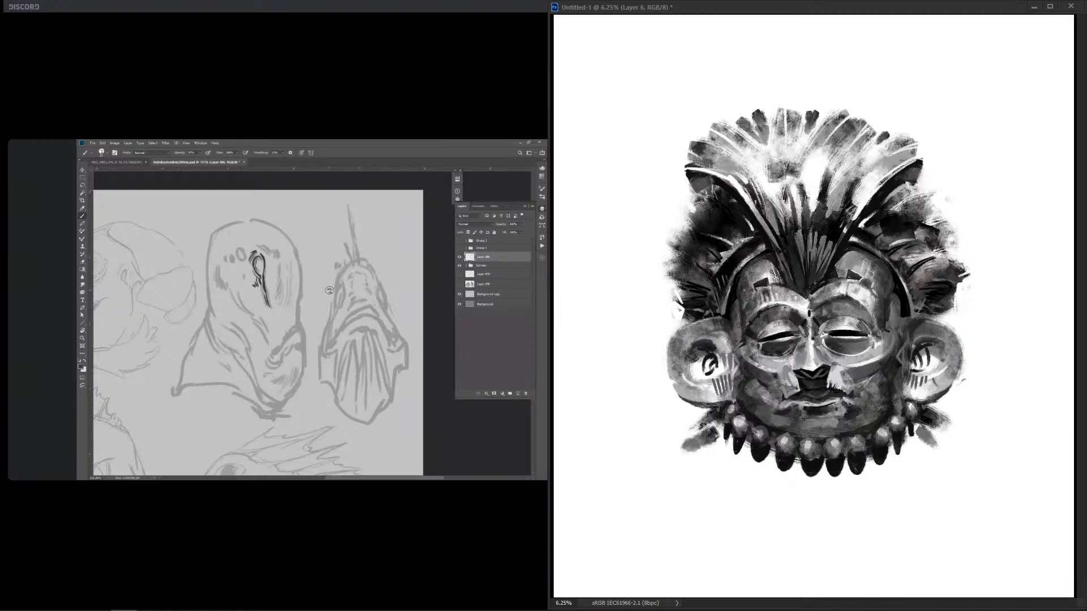
Step: Darken the central headdress feathers and the outer fan of feathers across the top with soft gray strokes
{"action": "left_click_drag", "start_coordinate": [748, 183], "coordinate": [795, 236]}
{"action": "left_click_drag", "start_coordinate": [786, 178], "coordinate": [806, 238]}
{"action": "left_click_drag", "start_coordinate": [842, 190], "coordinate": [812, 218]}
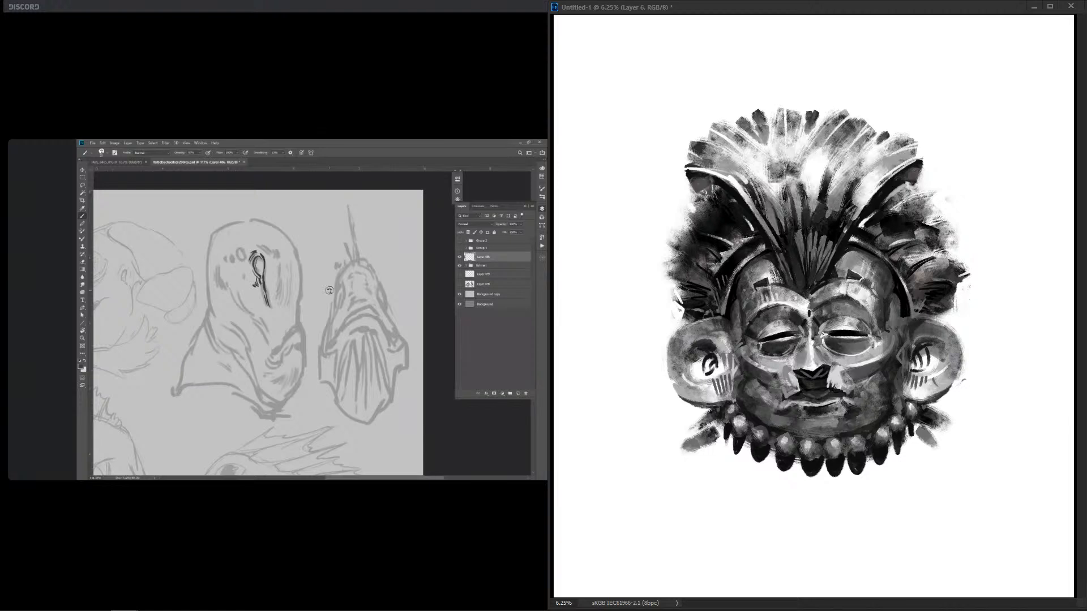
{"action": "mouse_move", "coordinate": [918, 139]}
{"action": "left_mouse_down"}
{"action": "mouse_move", "coordinate": [868, 179]}
{"action": "mouse_move", "coordinate": [856, 169]}
{"action": "left_mouse_up"}
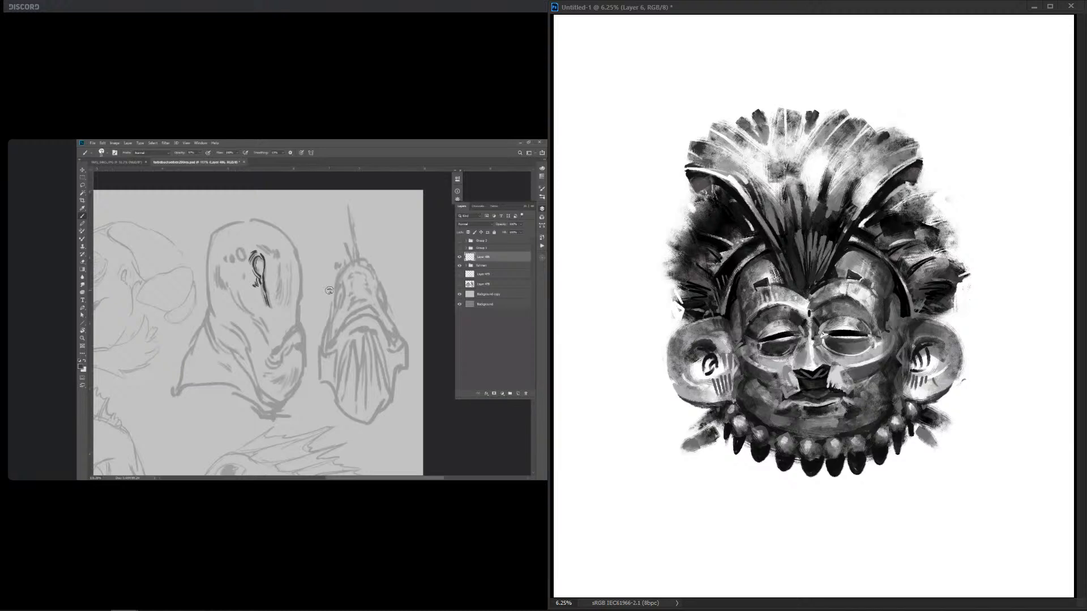
{"action": "mouse_move", "coordinate": [869, 114]}
{"action": "left_mouse_down"}
{"action": "mouse_move", "coordinate": [837, 146]}
{"action": "mouse_move", "coordinate": [792, 150]}
{"action": "left_mouse_up"}
{"action": "mouse_move", "coordinate": [773, 110]}
{"action": "left_mouse_down"}
{"action": "mouse_move", "coordinate": [801, 164]}
{"action": "mouse_move", "coordinate": [786, 151]}
{"action": "mouse_move", "coordinate": [733, 168]}
{"action": "left_mouse_up"}
{"action": "left_click_drag", "start_coordinate": [747, 125], "coordinate": [688, 182]}
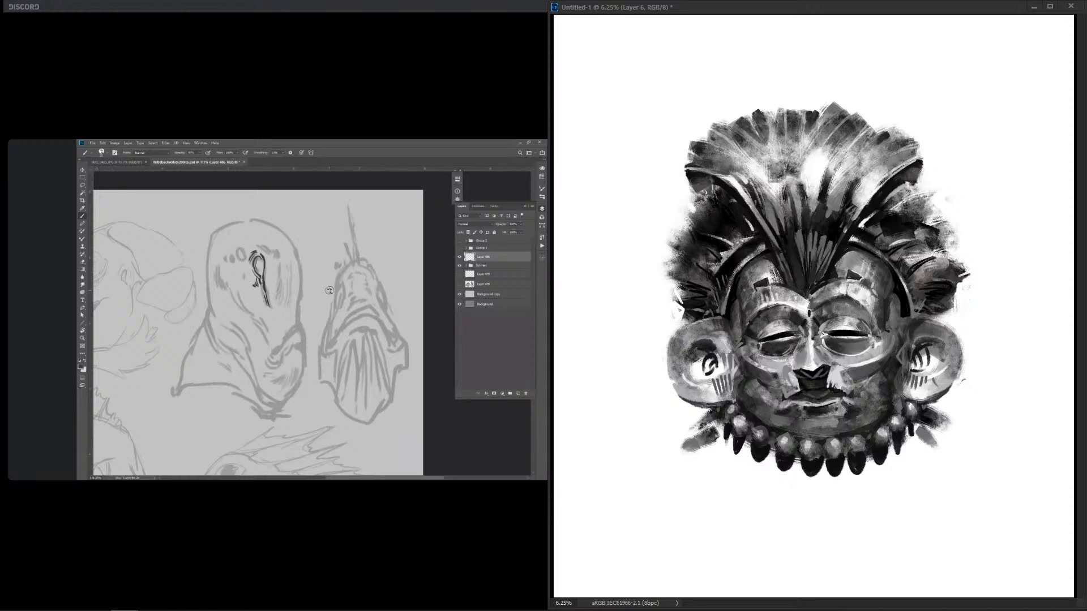
Step: Deepen the shading down both sides of the face and around the cheeks and mouth corners
{"action": "left_click_drag", "start_coordinate": [733, 327], "coordinate": [743, 379]}
{"action": "left_click_drag", "start_coordinate": [734, 317], "coordinate": [739, 336]}
{"action": "left_click_drag", "start_coordinate": [891, 300], "coordinate": [892, 340]}
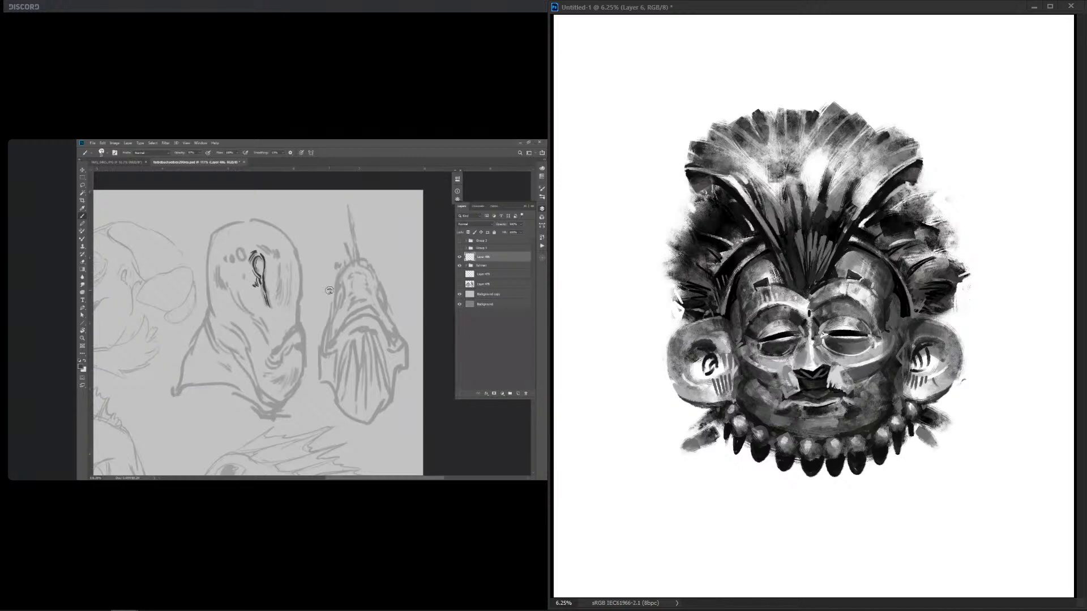
{"action": "left_click_drag", "start_coordinate": [750, 297], "coordinate": [743, 343]}
{"action": "mouse_move", "coordinate": [797, 406]}
{"action": "left_mouse_down"}
{"action": "mouse_move", "coordinate": [838, 408]}
{"action": "mouse_move", "coordinate": [828, 419]}
{"action": "mouse_move", "coordinate": [831, 395]}
{"action": "mouse_move", "coordinate": [787, 401]}
{"action": "left_mouse_up"}
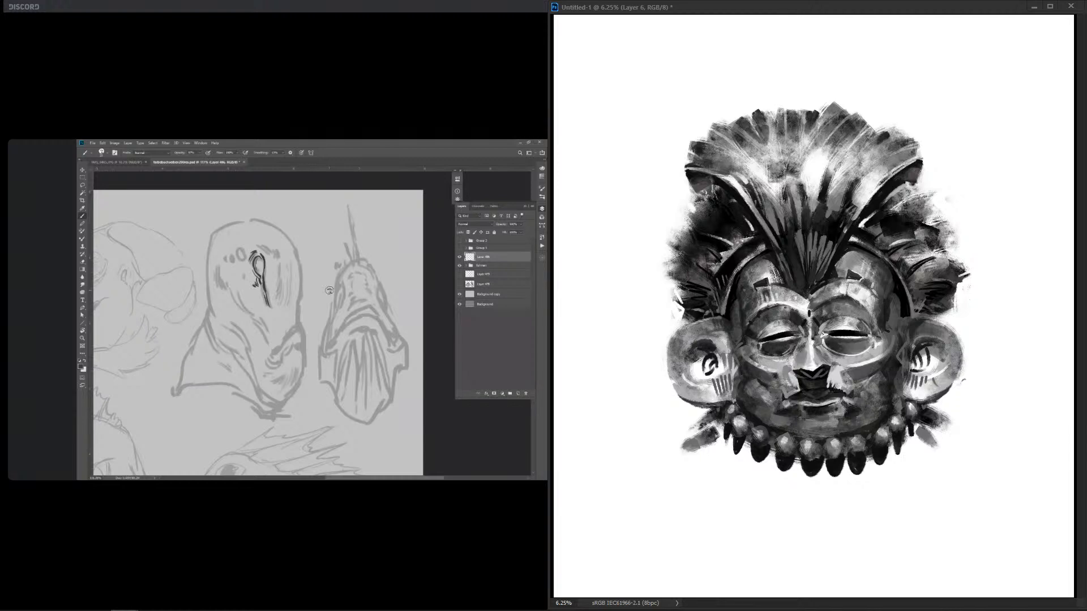
{"action": "left_click_drag", "start_coordinate": [852, 387], "coordinate": [871, 374]}
{"action": "left_click_drag", "start_coordinate": [771, 376], "coordinate": [779, 401]}
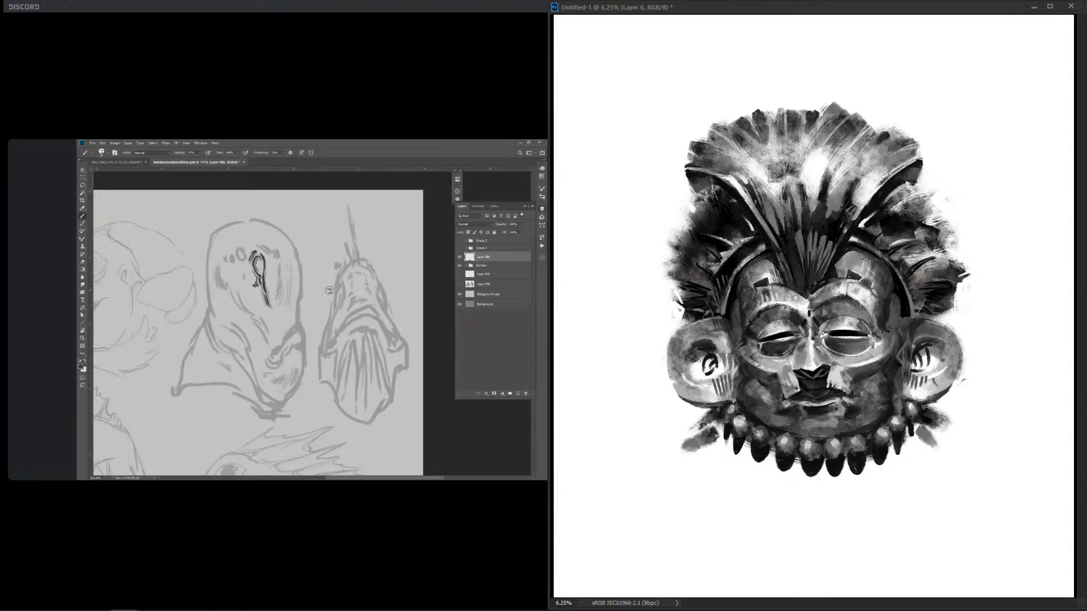
Step: Darken the chin, jawline and lower cheeks with broad soft strokes
{"action": "left_click_drag", "start_coordinate": [842, 425], "coordinate": [854, 443]}
{"action": "mouse_move", "coordinate": [792, 420]}
{"action": "left_mouse_down"}
{"action": "mouse_move", "coordinate": [798, 433]}
{"action": "mouse_move", "coordinate": [788, 434]}
{"action": "mouse_move", "coordinate": [789, 416]}
{"action": "mouse_move", "coordinate": [901, 416]}
{"action": "left_mouse_up"}
{"action": "left_click_drag", "start_coordinate": [737, 396], "coordinate": [757, 432]}
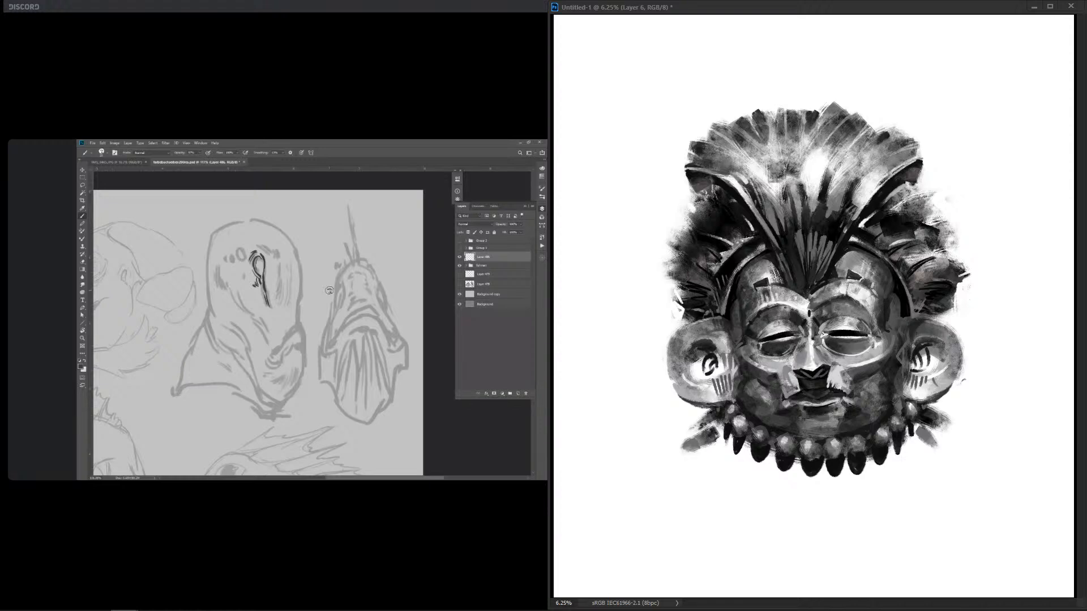
{"action": "left_click_drag", "start_coordinate": [861, 368], "coordinate": [895, 394]}
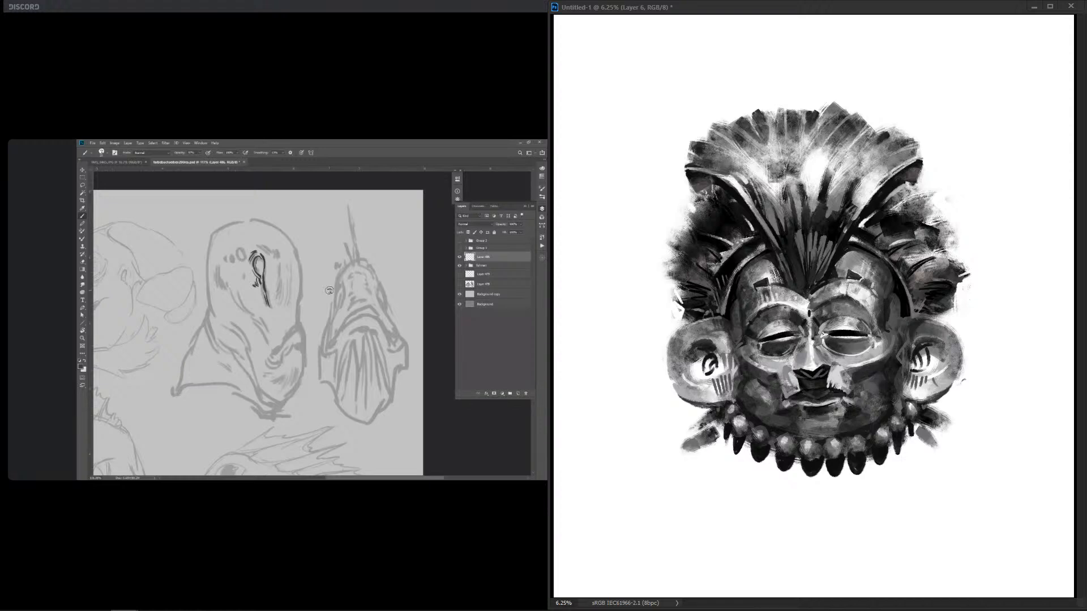
{"action": "left_click_drag", "start_coordinate": [736, 367], "coordinate": [769, 389]}
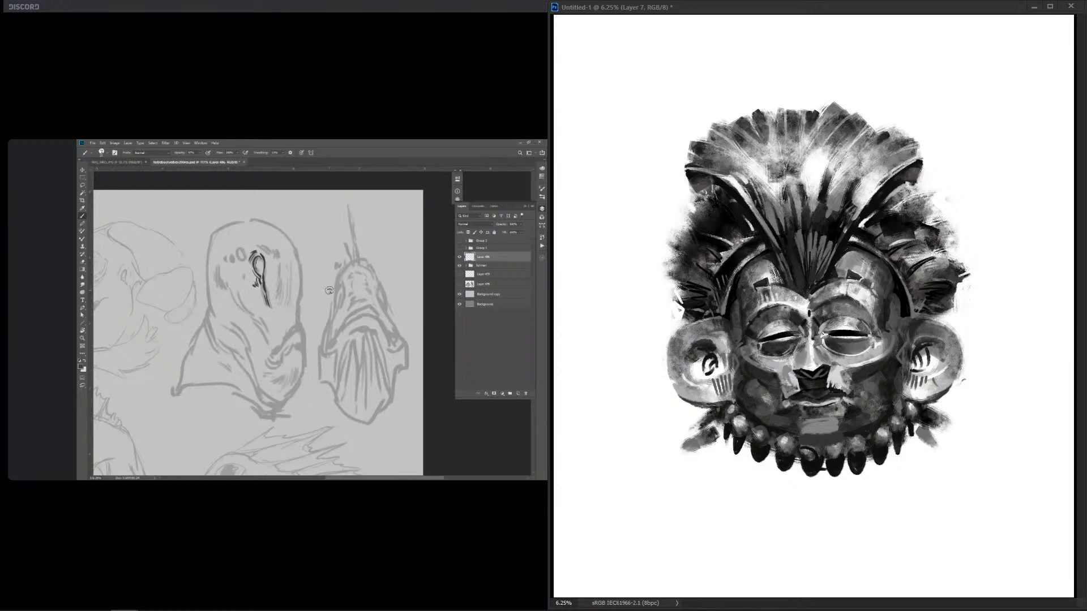
Step: Paint a dark band across the beaded collar to fill the gaps between its pointed teeth
{"action": "mouse_move", "coordinate": [815, 461]}
{"action": "left_mouse_down"}
{"action": "mouse_move", "coordinate": [841, 452]}
{"action": "mouse_move", "coordinate": [830, 445]}
{"action": "left_mouse_up"}
{"action": "left_click_drag", "start_coordinate": [793, 435], "coordinate": [798, 462]}
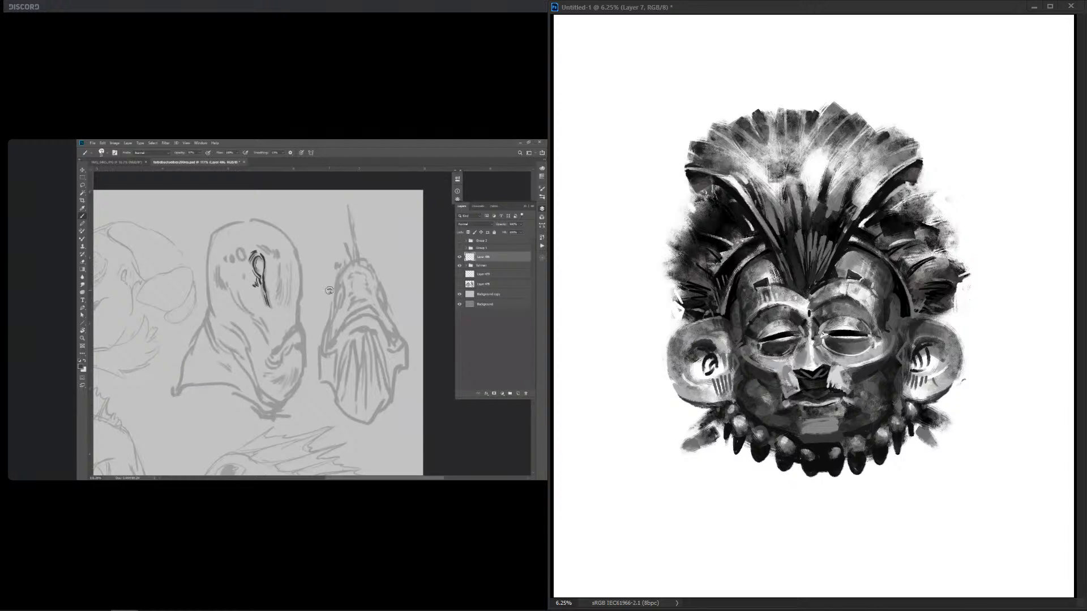
{"action": "left_click_drag", "start_coordinate": [849, 439], "coordinate": [853, 464]}
{"action": "left_click_drag", "start_coordinate": [773, 433], "coordinate": [777, 456]}
{"action": "left_click_drag", "start_coordinate": [766, 424], "coordinate": [778, 427]}
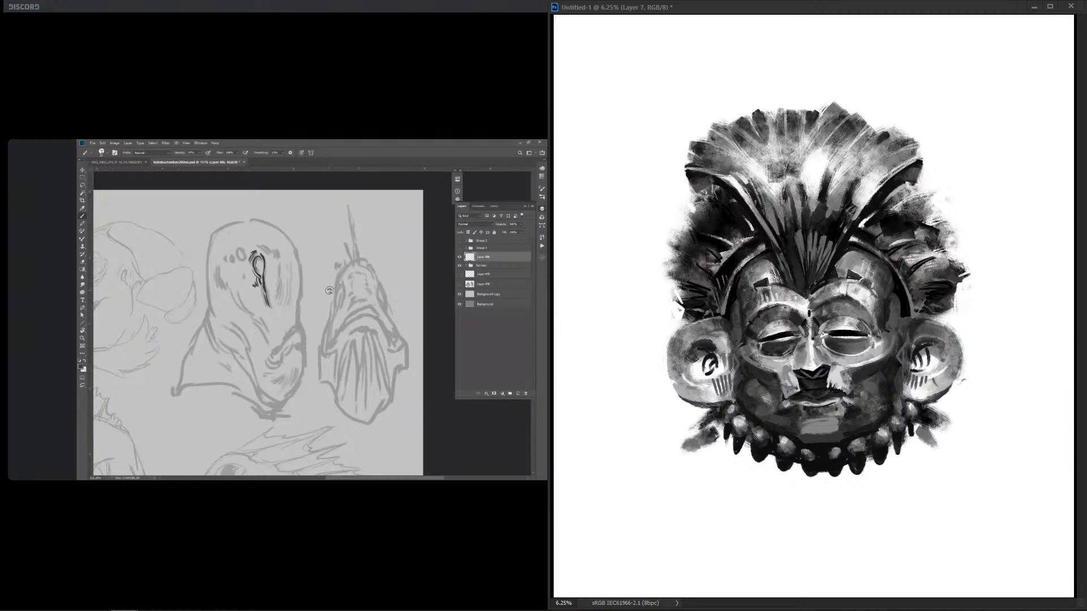
Step: Paint lighter gray planes along the jaw and chin, with a bright accent at the chin's center
{"action": "left_click_drag", "start_coordinate": [863, 425], "coordinate": [875, 420]}
{"action": "mouse_move", "coordinate": [773, 416]}
{"action": "left_mouse_down"}
{"action": "mouse_move", "coordinate": [802, 432]}
{"action": "mouse_move", "coordinate": [865, 429]}
{"action": "mouse_move", "coordinate": [855, 428]}
{"action": "left_mouse_up"}
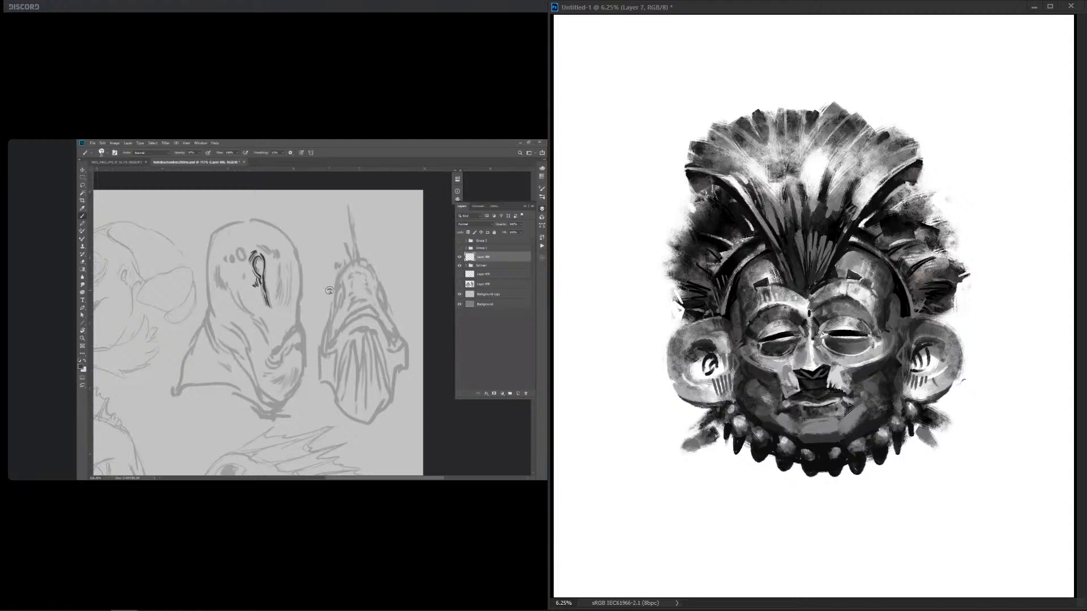
{"action": "mouse_move", "coordinate": [803, 432]}
{"action": "left_mouse_down"}
{"action": "mouse_move", "coordinate": [839, 431]}
{"action": "mouse_move", "coordinate": [825, 419]}
{"action": "left_mouse_up"}
{"action": "mouse_move", "coordinate": [762, 333]}
{"action": "left_mouse_down"}
{"action": "mouse_move", "coordinate": [773, 327]}
{"action": "mouse_move", "coordinate": [763, 327]}
{"action": "left_mouse_up"}
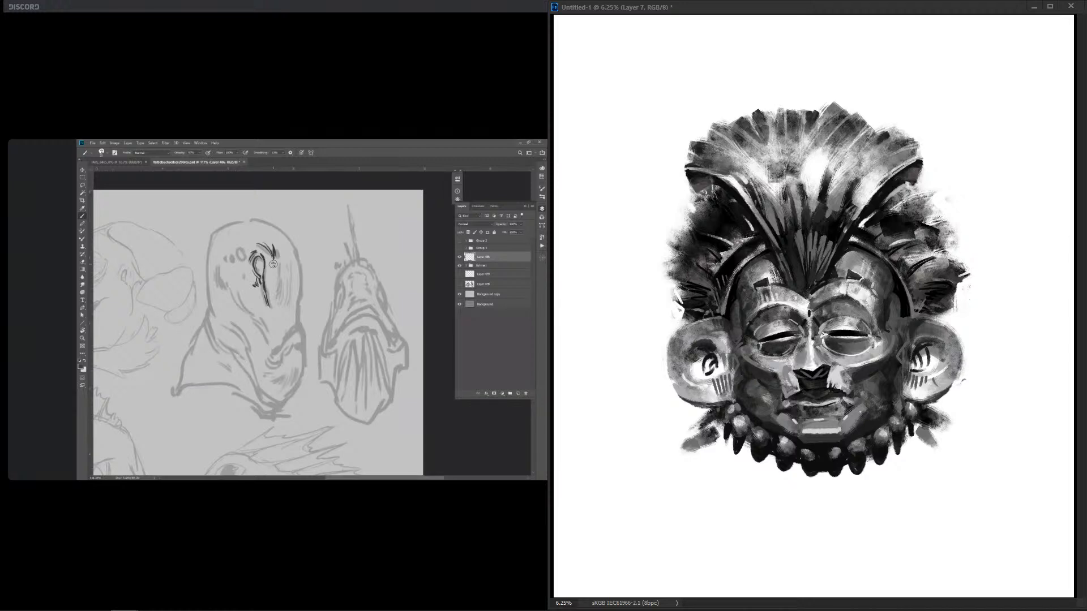
Step: Undo and redo the latest strokes repeatedly to compare the painting with and without them
{"action": "key", "text": "ctrl+z"}
{"action": "key", "text": "ctrl+shift+z"}
{"action": "key", "text": "ctrl+z"}
{"action": "key", "text": "ctrl+z"}
{"action": "key", "text": "ctrl+shift+z"}
{"action": "key", "text": "ctrl+shift+z"}
{"action": "key", "text": "ctrl+shift+z"}
{"action": "key", "text": "ctrl+z"}
{"action": "key", "text": "ctrl+z"}
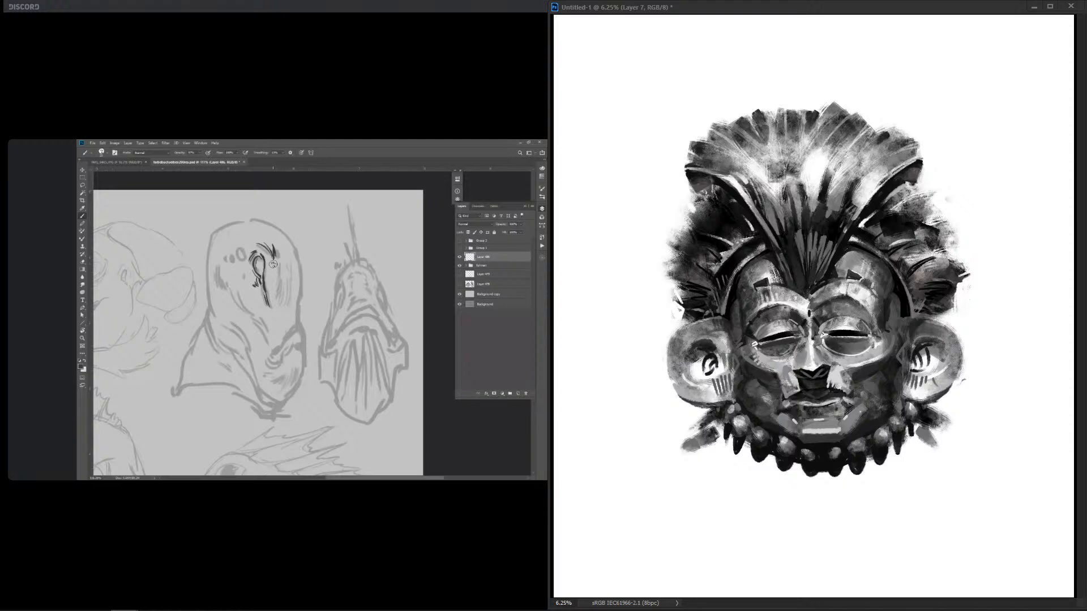
Step: Add light accents around the forehead markings and refine the brows and eyelids with small strokes
{"action": "mouse_move", "coordinate": [758, 288]}
{"action": "left_mouse_down"}
{"action": "mouse_move", "coordinate": [769, 288]}
{"action": "mouse_move", "coordinate": [761, 295]}
{"action": "left_mouse_up"}
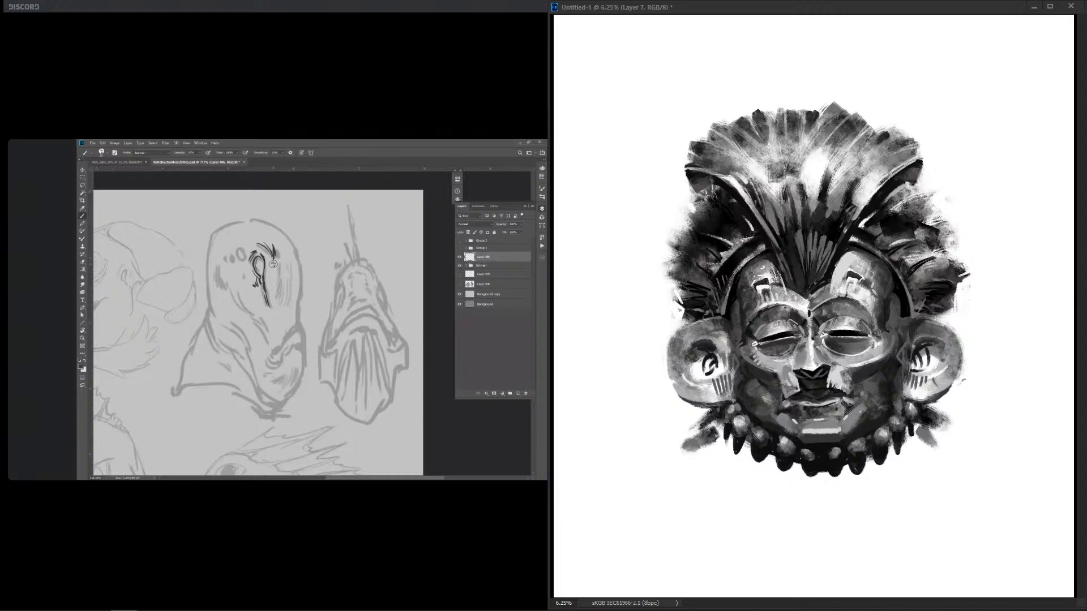
{"action": "mouse_move", "coordinate": [797, 310]}
{"action": "left_mouse_down"}
{"action": "mouse_move", "coordinate": [806, 317]}
{"action": "mouse_move", "coordinate": [785, 305]}
{"action": "left_mouse_up"}
{"action": "mouse_move", "coordinate": [763, 324]}
{"action": "left_mouse_down"}
{"action": "mouse_move", "coordinate": [779, 318]}
{"action": "mouse_move", "coordinate": [768, 325]}
{"action": "left_mouse_up"}
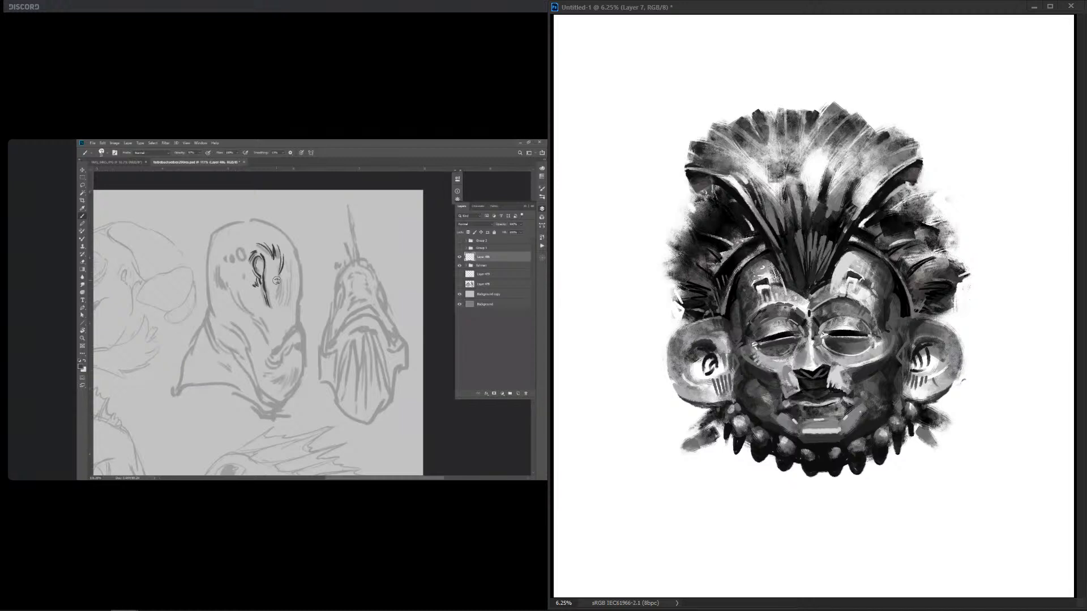
{"action": "left_click_drag", "start_coordinate": [762, 338], "coordinate": [797, 331]}
Step: Repaint the area between nose and mouth with dark strokes and add light accents at the mouth corners
{"action": "left_click_drag", "start_coordinate": [812, 396], "coordinate": [820, 398]}
{"action": "left_click_drag", "start_coordinate": [811, 393], "coordinate": [825, 386]}
{"action": "left_click_drag", "start_coordinate": [803, 388], "coordinate": [821, 386]}
{"action": "left_click_drag", "start_coordinate": [847, 390], "coordinate": [847, 401]}
{"action": "left_click_drag", "start_coordinate": [778, 394], "coordinate": [779, 405]}
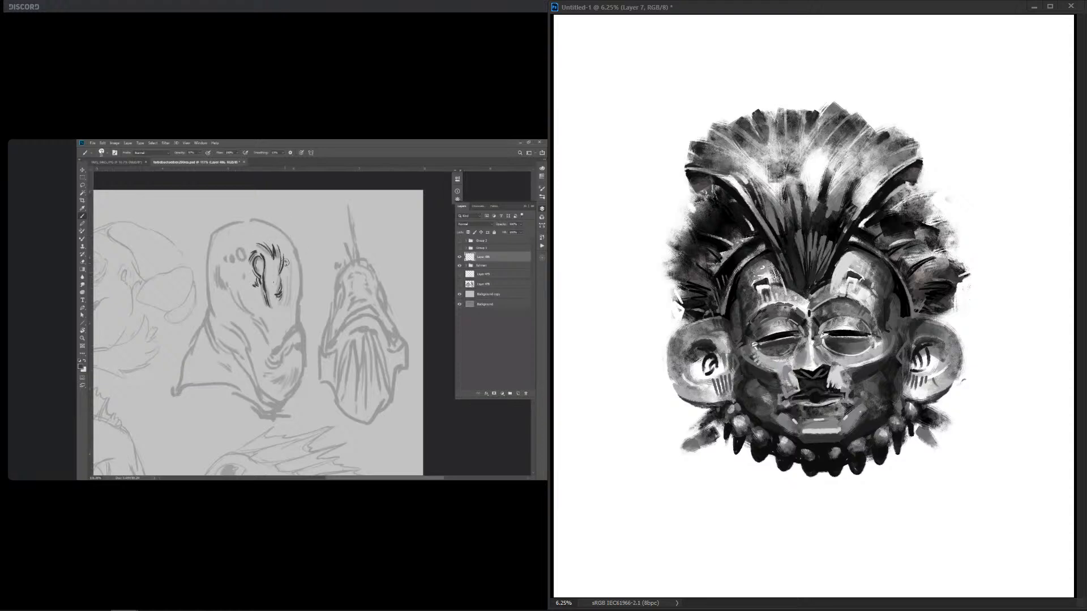
{"action": "left_click_drag", "start_coordinate": [849, 392], "coordinate": [847, 399]}
{"action": "left_click_drag", "start_coordinate": [809, 392], "coordinate": [822, 392]}
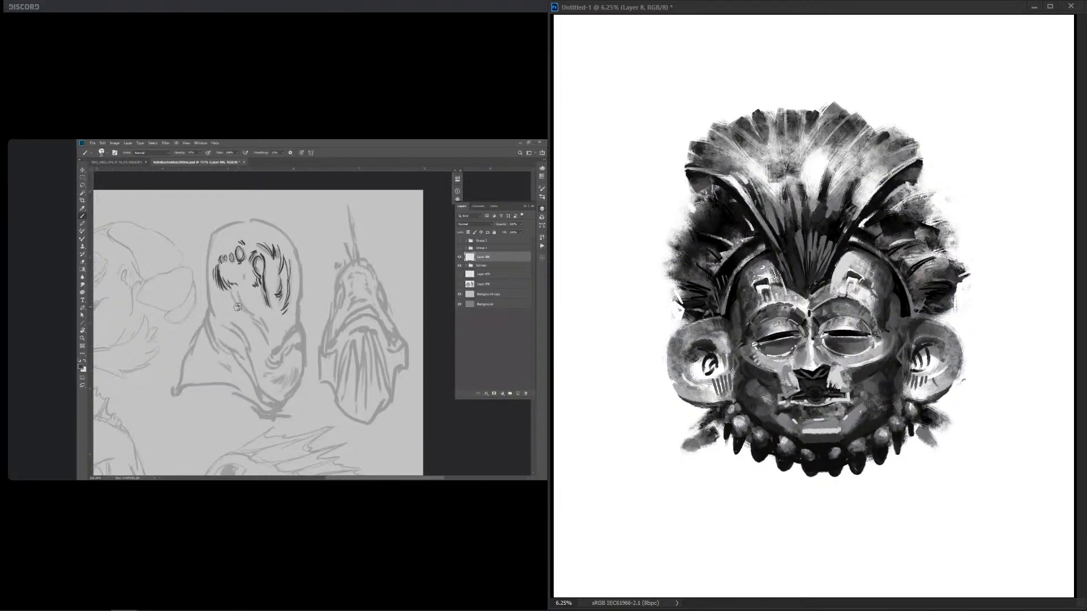
Step: Move the gray collar layer behind the mask and widen the collar with darker gray strokes under both ears
{"action": "key", "text": "ctrl+comma"}
{"action": "key", "text": "ctrl+z"}
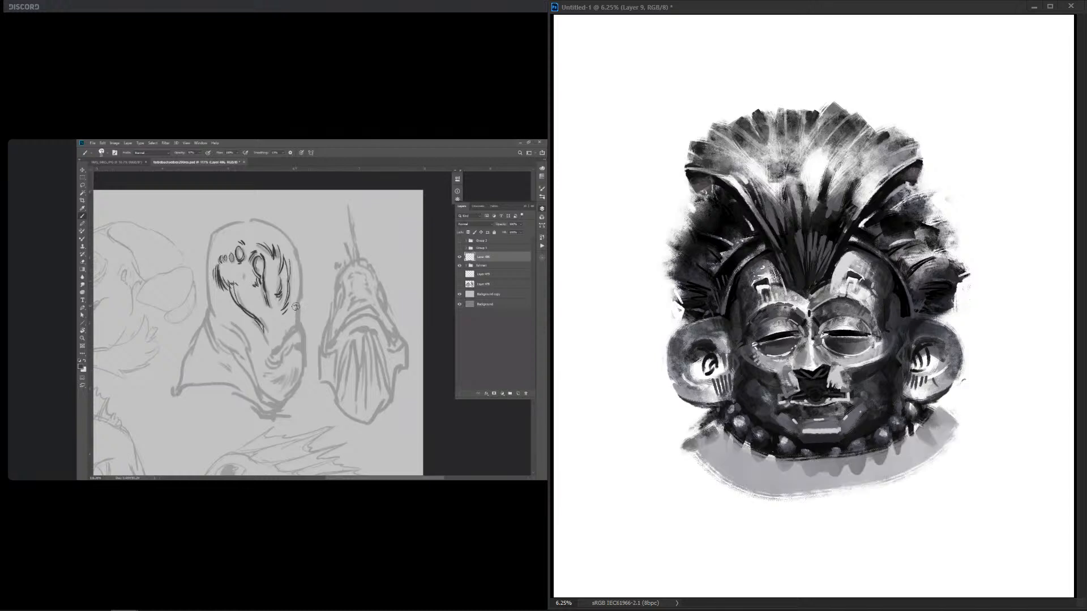
{"action": "key", "text": "ctrl+["}
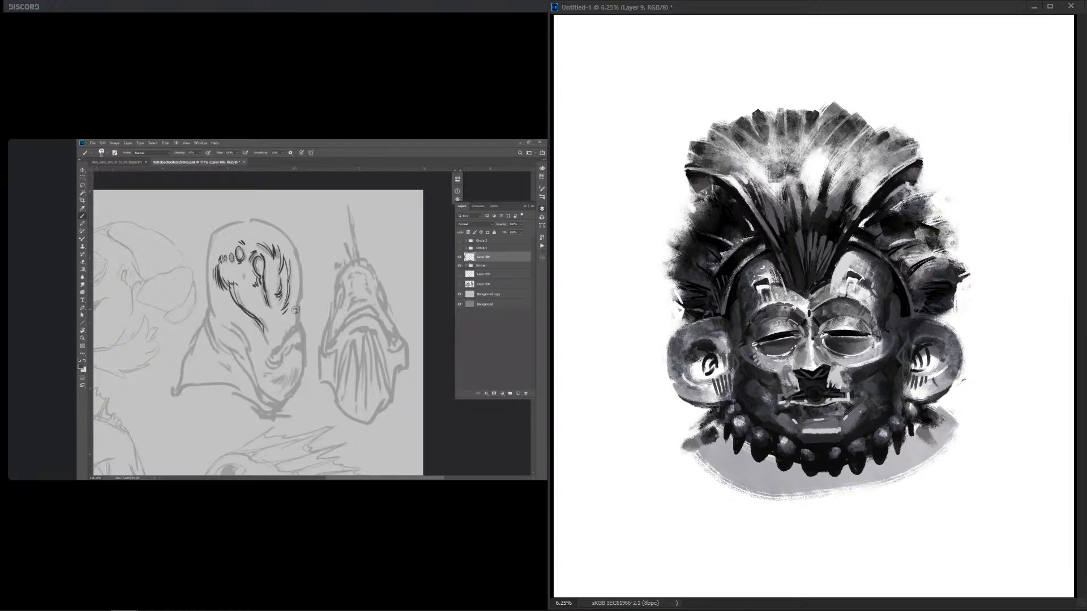
{"action": "left_click_drag", "start_coordinate": [792, 481], "coordinate": [940, 448]}
{"action": "left_click_drag", "start_coordinate": [692, 433], "coordinate": [746, 459]}
{"action": "left_click_drag", "start_coordinate": [951, 407], "coordinate": [889, 473]}
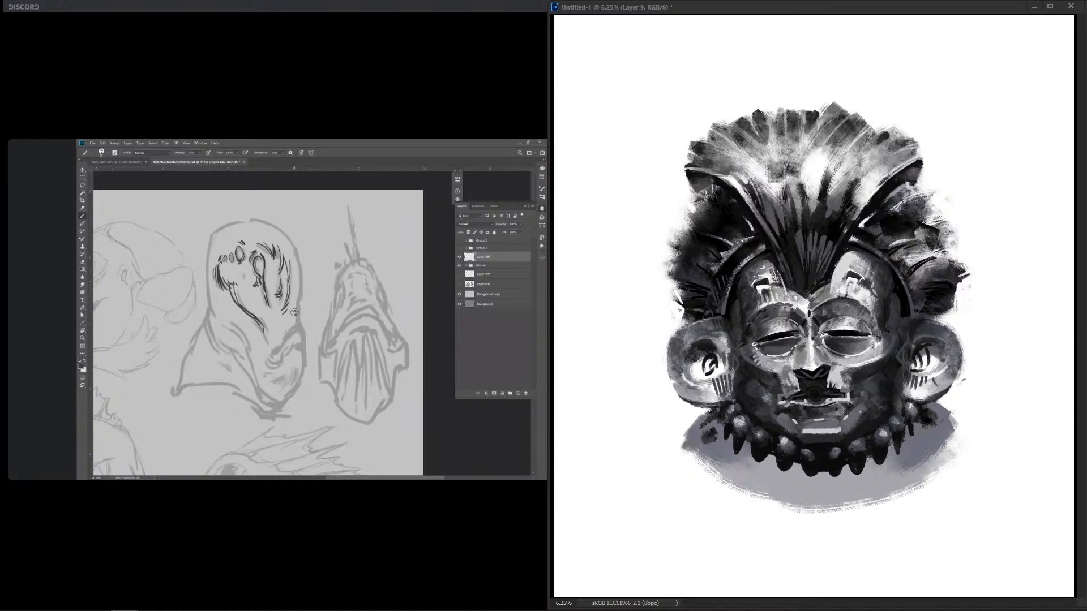
{"action": "left_click_drag", "start_coordinate": [699, 419], "coordinate": [716, 489]}
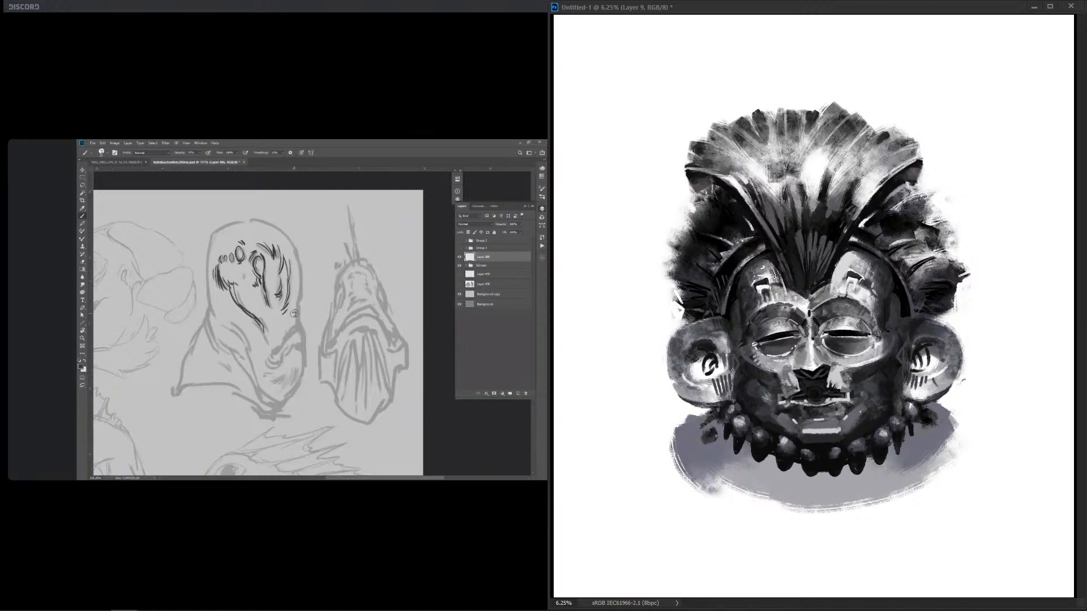
Step: Add dark gray square patches at the collar's edges, curved marks on both sides and two slanted bars below
{"action": "left_click", "coordinate": [720, 489]}
{"action": "left_click", "coordinate": [940, 477]}
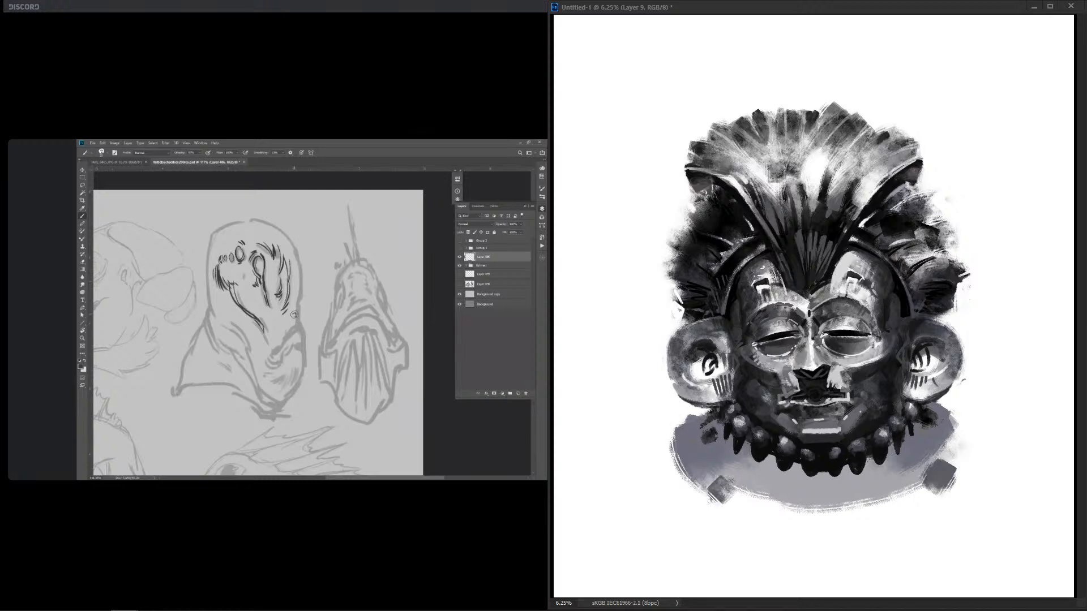
{"action": "left_click", "coordinate": [952, 441]}
{"action": "mouse_move", "coordinate": [811, 497]}
{"action": "left_mouse_down"}
{"action": "mouse_move", "coordinate": [772, 520]}
{"action": "mouse_move", "coordinate": [889, 524]}
{"action": "left_mouse_up"}
{"action": "mouse_move", "coordinate": [799, 498]}
{"action": "left_mouse_down"}
{"action": "mouse_move", "coordinate": [741, 535]}
{"action": "mouse_move", "coordinate": [724, 498]}
{"action": "mouse_move", "coordinate": [768, 477]}
{"action": "left_mouse_up"}
{"action": "left_click_drag", "start_coordinate": [881, 498], "coordinate": [918, 467]}
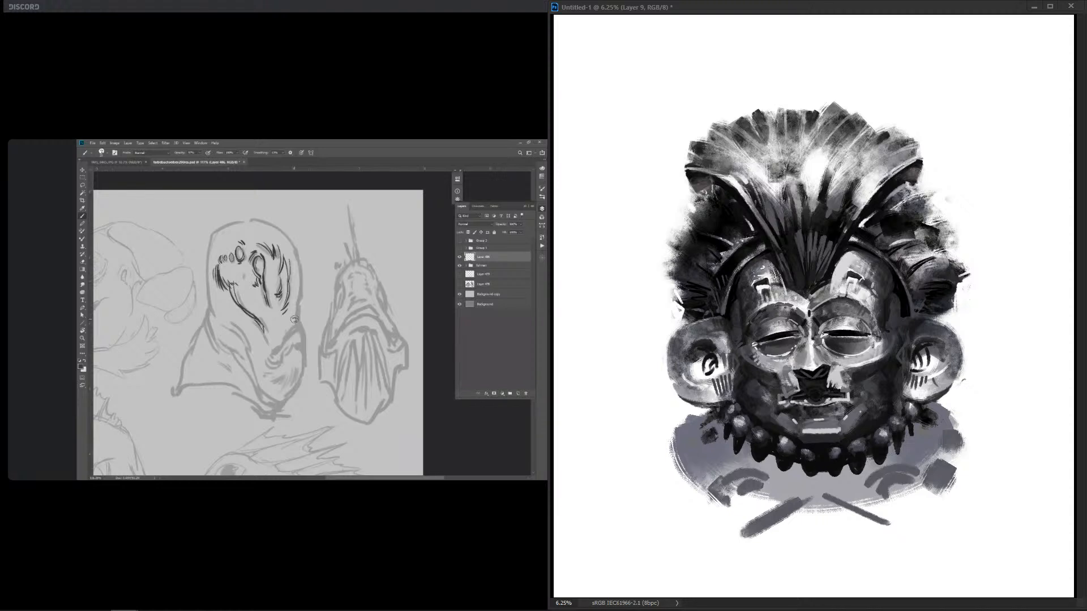
Step: Paint a gray ring ornament below each ear and thicken the rings on a new layer
{"action": "mouse_move", "coordinate": [686, 381]}
{"action": "left_mouse_down"}
{"action": "mouse_move", "coordinate": [683, 414]}
{"action": "mouse_move", "coordinate": [697, 420]}
{"action": "left_mouse_up"}
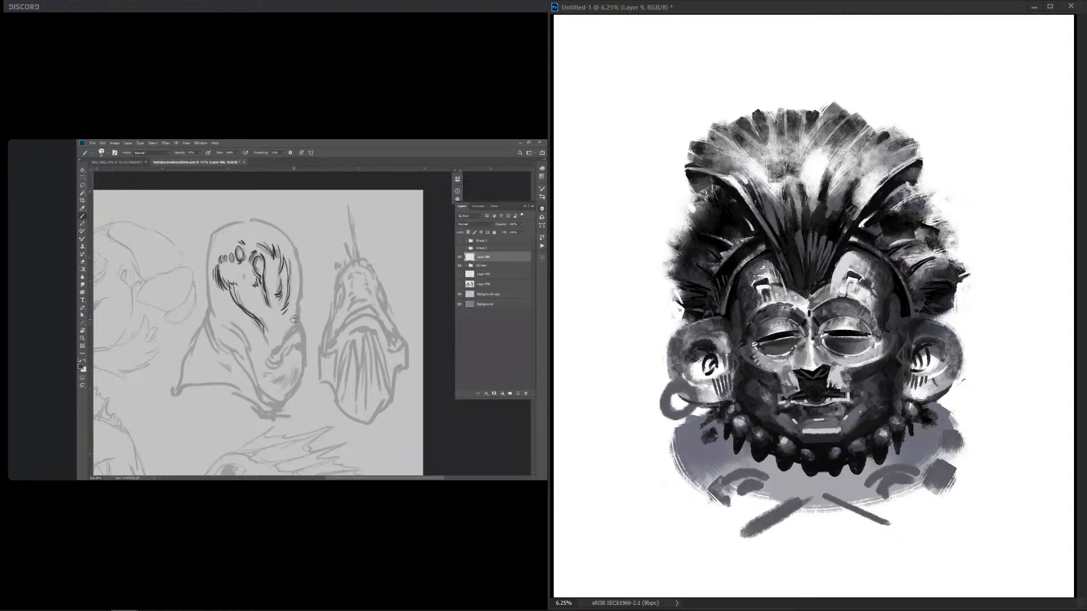
{"action": "mouse_move", "coordinate": [921, 383]}
{"action": "left_mouse_down"}
{"action": "mouse_move", "coordinate": [944, 399]}
{"action": "mouse_move", "coordinate": [934, 414]}
{"action": "left_mouse_up"}
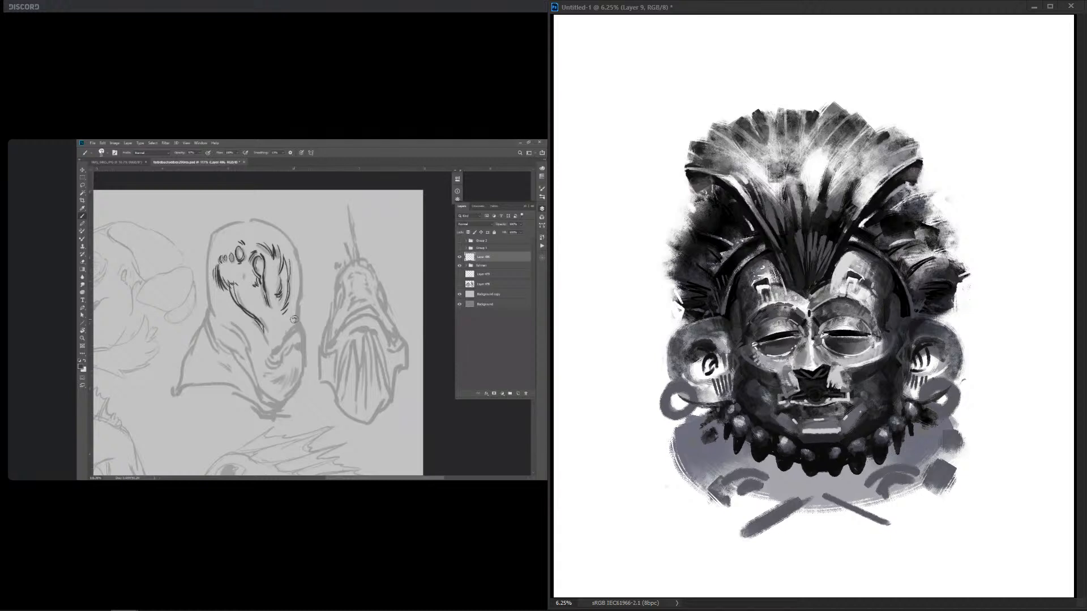
{"action": "key", "text": "ctrl+shift+alt+n"}
{"action": "mouse_move", "coordinate": [930, 389]}
{"action": "left_mouse_down"}
{"action": "mouse_move", "coordinate": [944, 383]}
{"action": "mouse_move", "coordinate": [932, 405]}
{"action": "left_mouse_up"}
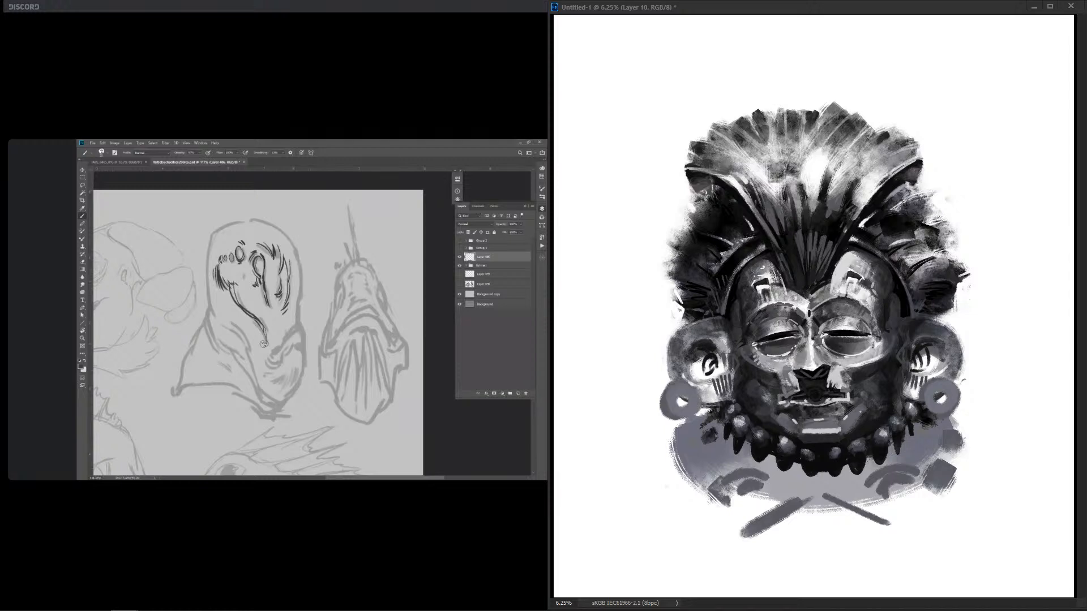
Step: Paint matching gray ring ornaments above both ears
{"action": "left_click_drag", "start_coordinate": [940, 301], "coordinate": [949, 315]}
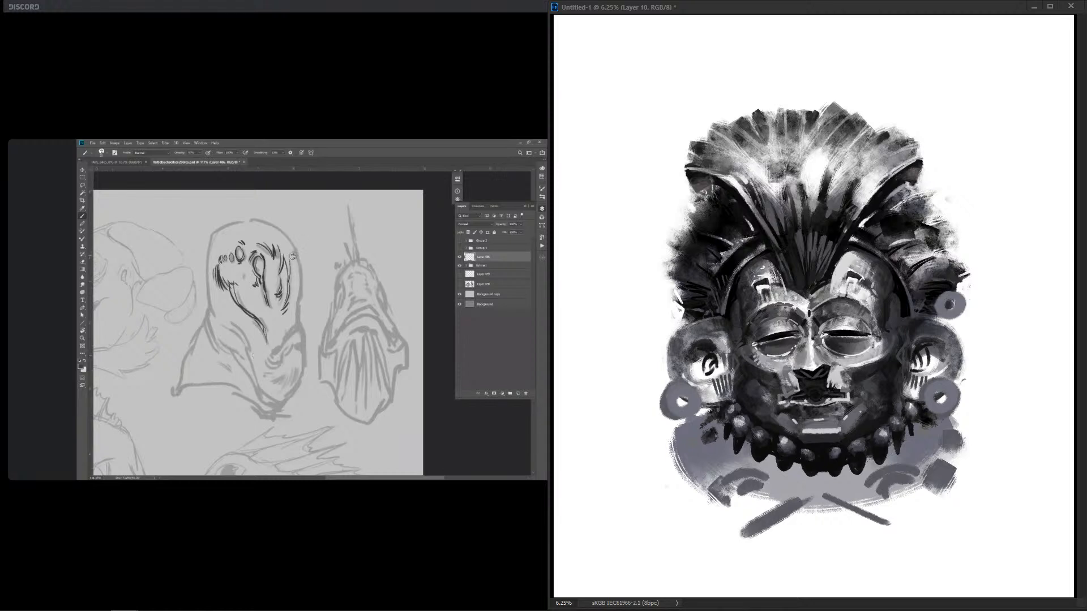
{"action": "mouse_move", "coordinate": [685, 290]}
{"action": "left_mouse_down"}
{"action": "mouse_move", "coordinate": [679, 307]}
{"action": "mouse_move", "coordinate": [690, 313]}
{"action": "mouse_move", "coordinate": [677, 305]}
{"action": "mouse_move", "coordinate": [686, 300]}
{"action": "left_mouse_up"}
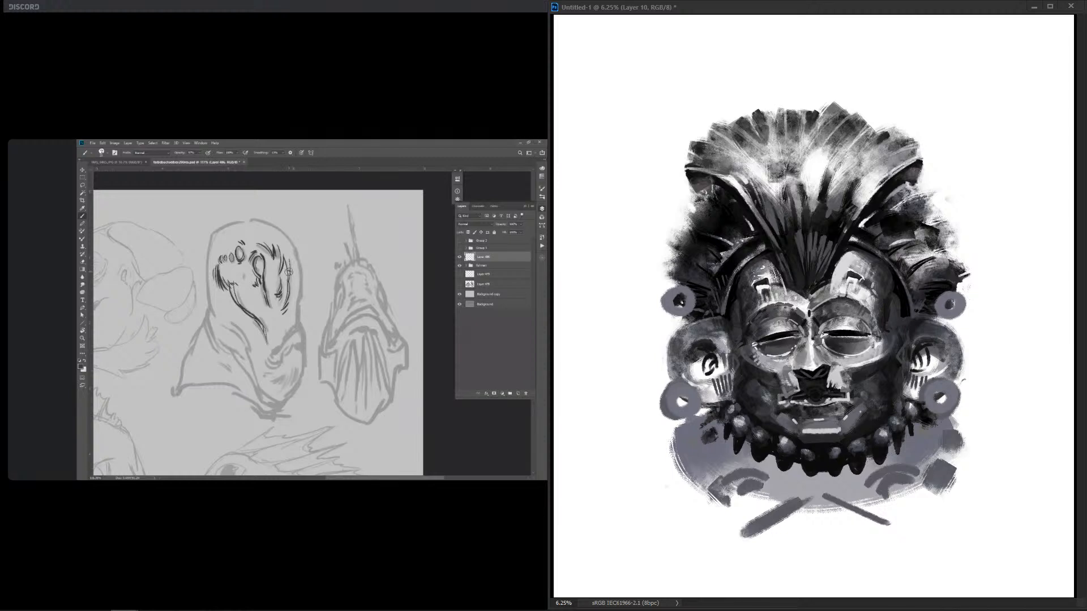
{"action": "left_click_drag", "start_coordinate": [947, 298], "coordinate": [954, 305]}
{"action": "left_click_drag", "start_coordinate": [692, 288], "coordinate": [691, 312]}
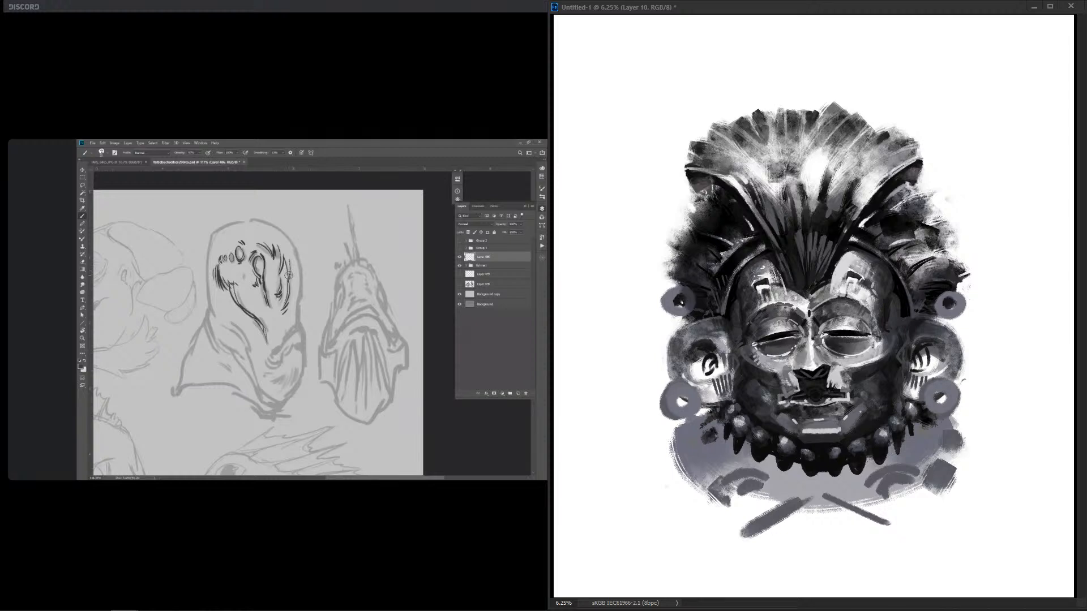
{"action": "left_click_drag", "start_coordinate": [934, 286], "coordinate": [960, 320]}
Step: Refine the four ear rings with dark centers and light and dark strokes along their rims
{"action": "left_click_drag", "start_coordinate": [688, 392], "coordinate": [675, 400]}
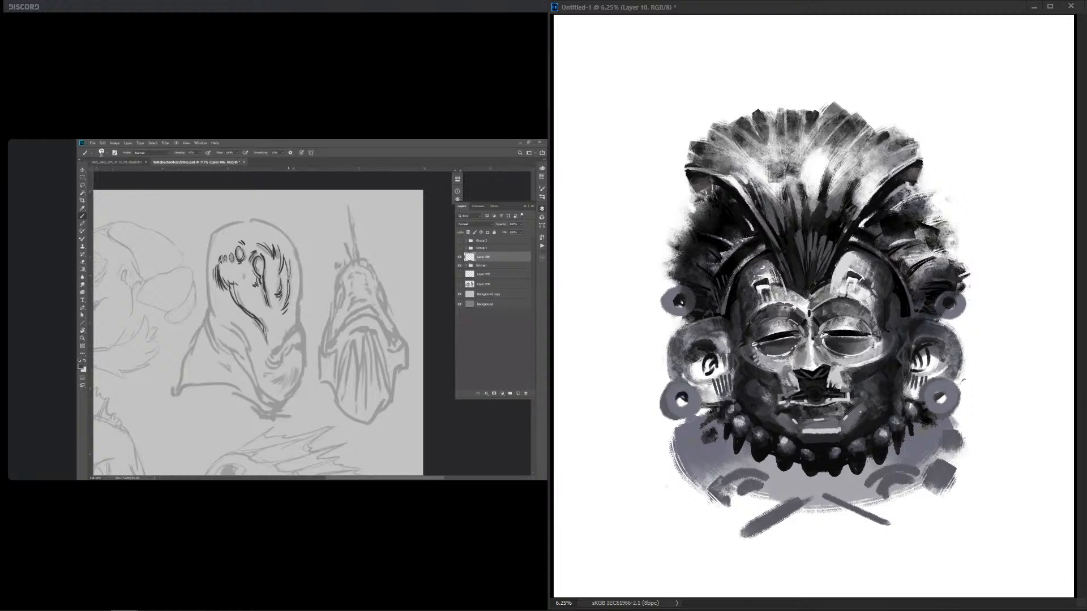
{"action": "left_click_drag", "start_coordinate": [944, 390], "coordinate": [918, 404]}
{"action": "left_click_drag", "start_coordinate": [704, 399], "coordinate": [697, 413]}
{"action": "left_click_drag", "start_coordinate": [667, 400], "coordinate": [684, 411]}
{"action": "left_click_drag", "start_coordinate": [928, 405], "coordinate": [955, 403]}
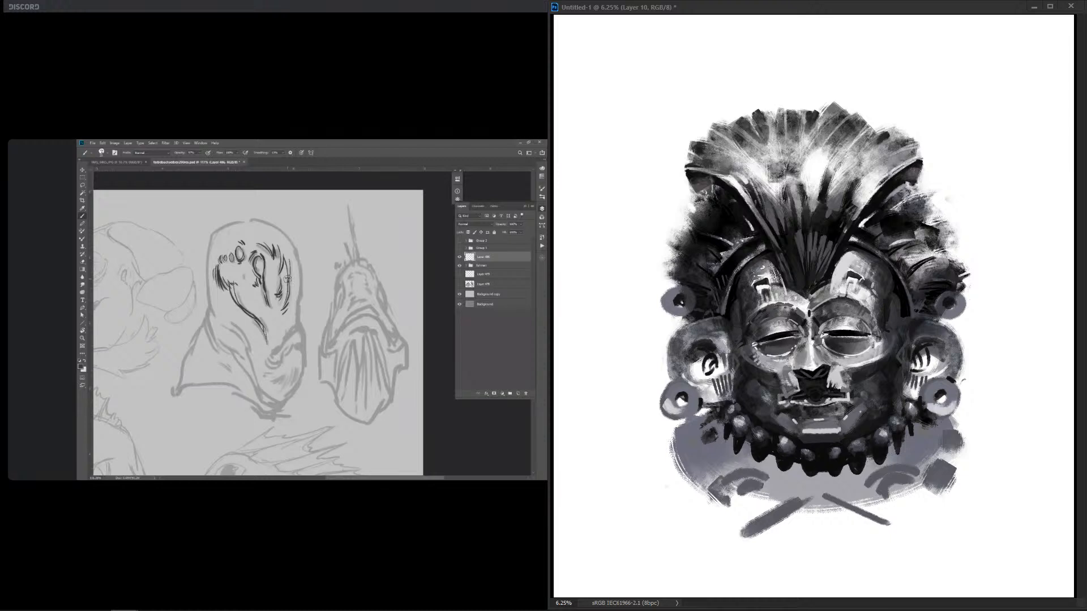
{"action": "left_click_drag", "start_coordinate": [667, 306], "coordinate": [682, 312]}
{"action": "left_click_drag", "start_coordinate": [940, 316], "coordinate": [961, 309]}
{"action": "left_click_drag", "start_coordinate": [677, 316], "coordinate": [690, 311]}
{"action": "left_click_drag", "start_coordinate": [958, 313], "coordinate": [962, 303]}
Step: Block dark gray feather strokes into the side feathers on both sides of the headdress
{"action": "left_click_drag", "start_coordinate": [713, 210], "coordinate": [743, 238]}
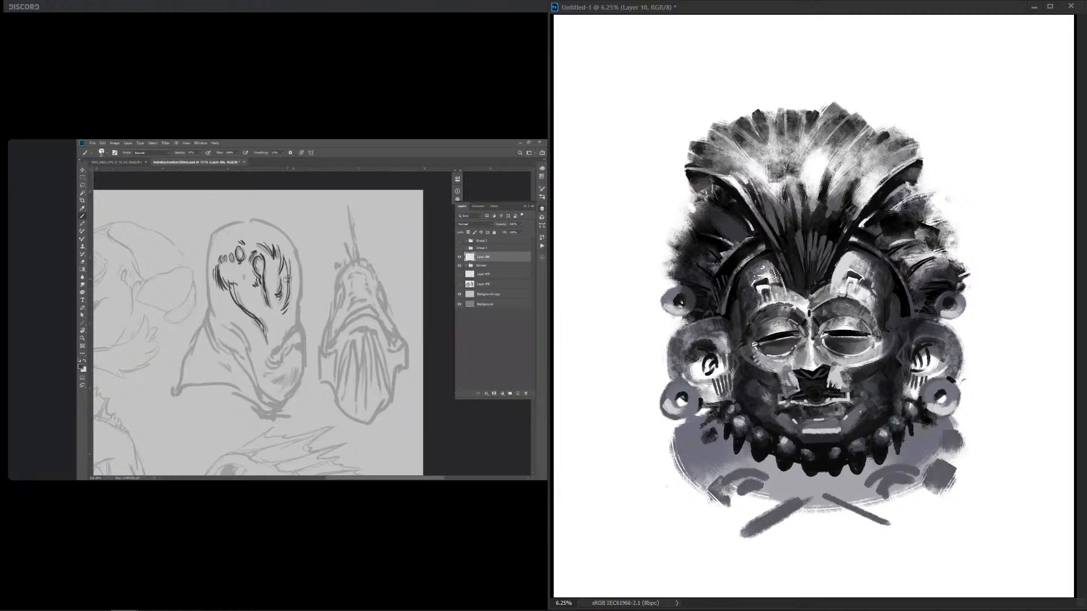
{"action": "mouse_move", "coordinate": [899, 221]}
{"action": "left_mouse_down"}
{"action": "mouse_move", "coordinate": [875, 235]}
{"action": "mouse_move", "coordinate": [895, 252]}
{"action": "left_mouse_up"}
{"action": "mouse_move", "coordinate": [929, 245]}
{"action": "left_mouse_down"}
{"action": "mouse_move", "coordinate": [902, 261]}
{"action": "mouse_move", "coordinate": [926, 276]}
{"action": "left_mouse_up"}
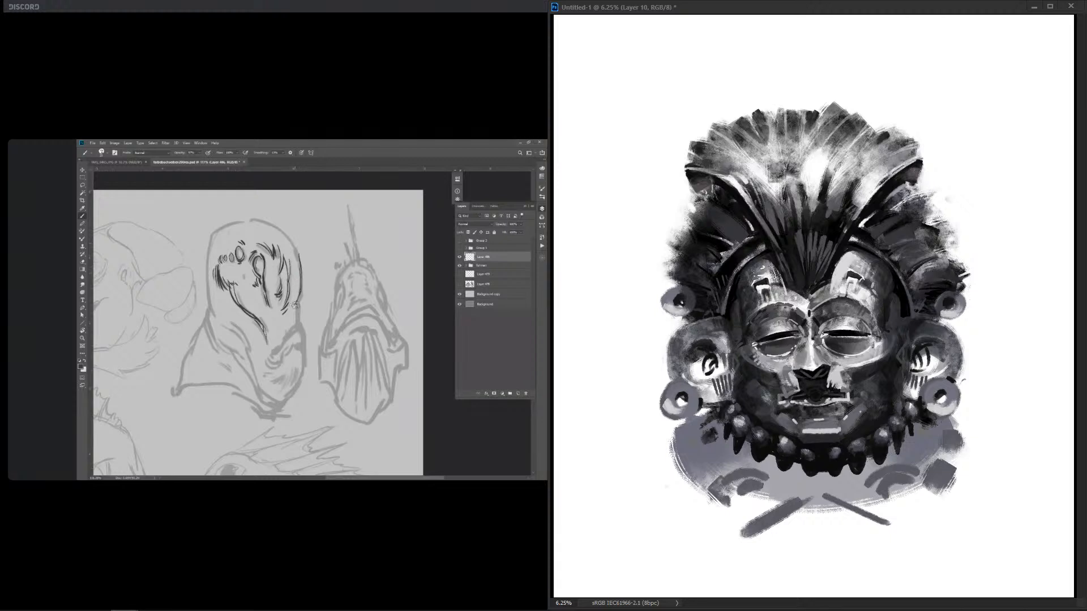
{"action": "left_click_drag", "start_coordinate": [699, 241], "coordinate": [730, 263]}
{"action": "mouse_move", "coordinate": [689, 265]}
{"action": "left_mouse_down"}
{"action": "mouse_move", "coordinate": [716, 275]}
{"action": "mouse_move", "coordinate": [699, 286]}
{"action": "left_mouse_up"}
{"action": "left_click_drag", "start_coordinate": [950, 282], "coordinate": [935, 290]}
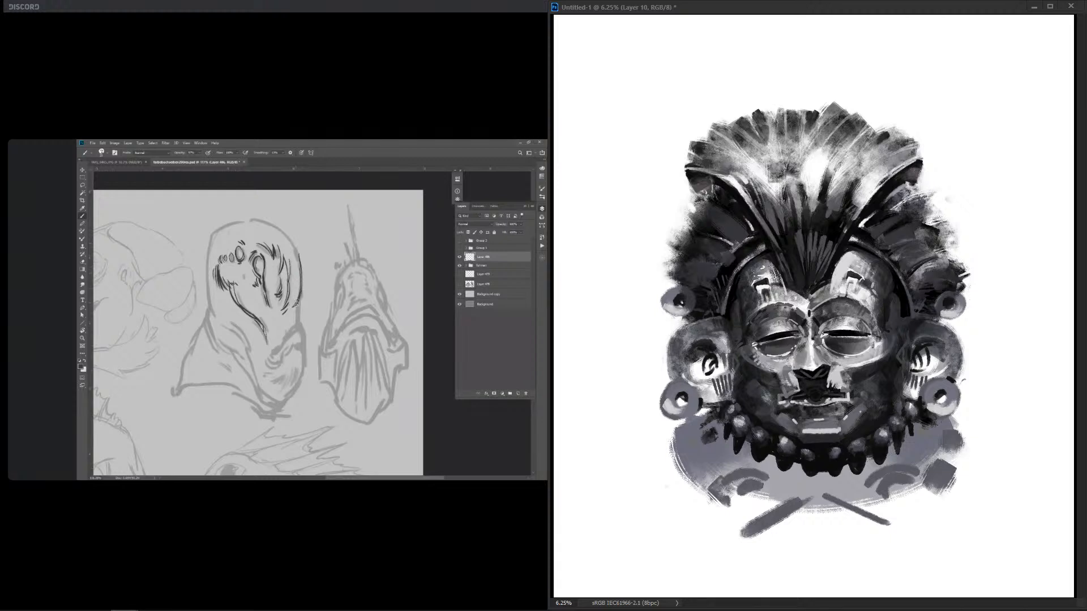
Step: Paint dark gray feather strokes over the bright areas of the central headdress crest, fanning out to its upper edge
{"action": "left_click_drag", "start_coordinate": [738, 175], "coordinate": [784, 259]}
{"action": "mouse_move", "coordinate": [895, 170]}
{"action": "left_mouse_down"}
{"action": "mouse_move", "coordinate": [834, 249]}
{"action": "mouse_move", "coordinate": [855, 157]}
{"action": "left_mouse_up"}
{"action": "mouse_move", "coordinate": [812, 221]}
{"action": "left_mouse_down"}
{"action": "mouse_move", "coordinate": [819, 162]}
{"action": "mouse_move", "coordinate": [755, 162]}
{"action": "left_mouse_up"}
{"action": "left_click_drag", "start_coordinate": [782, 201], "coordinate": [760, 184]}
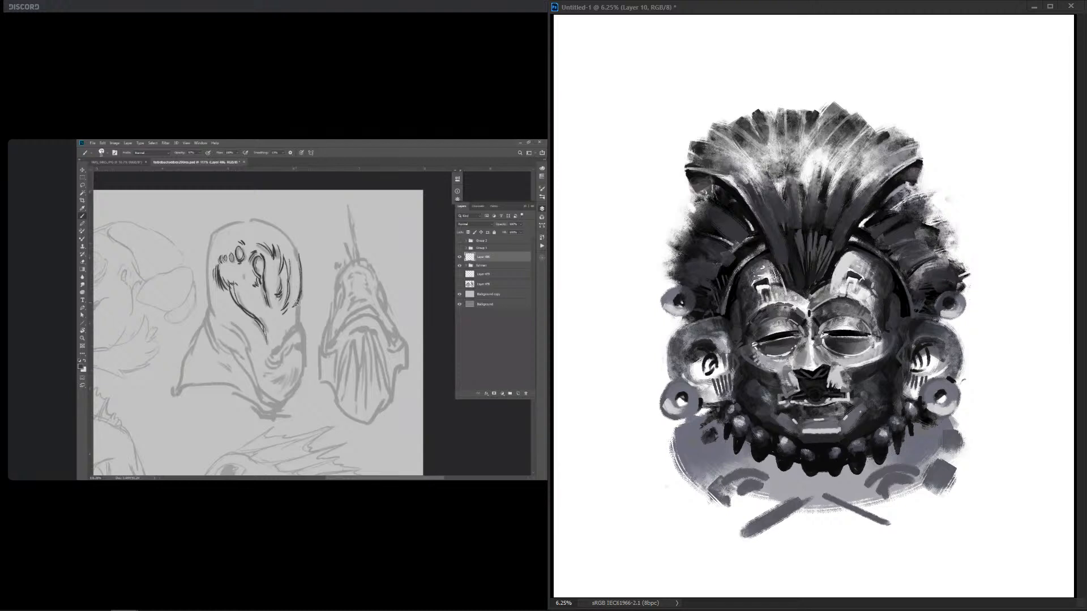
{"action": "left_click_drag", "start_coordinate": [767, 190], "coordinate": [694, 139]}
{"action": "mouse_move", "coordinate": [765, 195]}
{"action": "left_mouse_down"}
{"action": "mouse_move", "coordinate": [711, 123]}
{"action": "mouse_move", "coordinate": [751, 121]}
{"action": "left_mouse_up"}
{"action": "left_click_drag", "start_coordinate": [791, 171], "coordinate": [775, 131]}
{"action": "left_click_drag", "start_coordinate": [815, 196], "coordinate": [786, 120]}
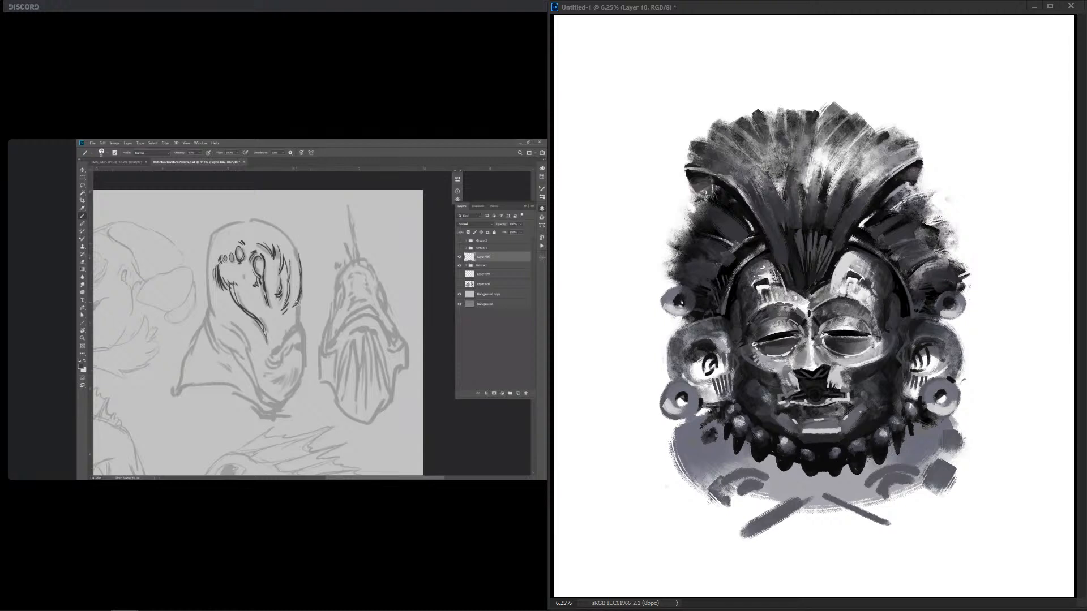
{"action": "left_click_drag", "start_coordinate": [846, 193], "coordinate": [815, 113]}
{"action": "mouse_move", "coordinate": [835, 190]}
{"action": "left_mouse_down"}
{"action": "mouse_move", "coordinate": [917, 125]}
{"action": "mouse_move", "coordinate": [937, 139]}
{"action": "left_mouse_up"}
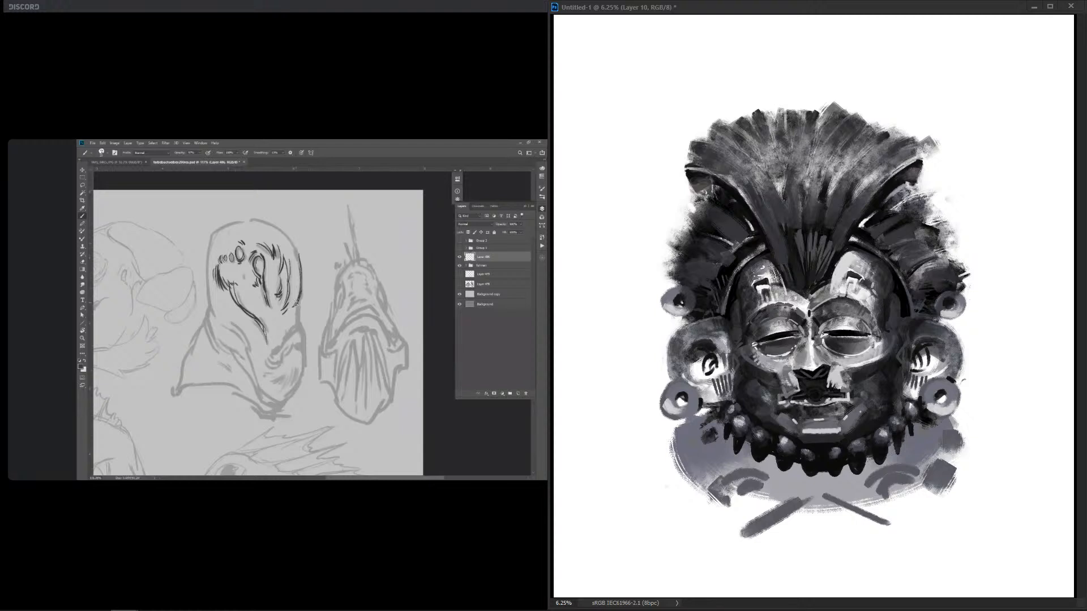
Step: Touch up the edges of the ear rings and the upper ears on both sides with short strokes
{"action": "left_click_drag", "start_coordinate": [670, 373], "coordinate": [673, 385]}
{"action": "left_click_drag", "start_coordinate": [953, 375], "coordinate": [957, 380]}
{"action": "left_click_drag", "start_coordinate": [959, 294], "coordinate": [966, 282]}
{"action": "left_click_drag", "start_coordinate": [682, 289], "coordinate": [674, 280]}
{"action": "left_click_drag", "start_coordinate": [717, 338], "coordinate": [724, 344]}
{"action": "mouse_move", "coordinate": [920, 332]}
{"action": "left_mouse_down"}
{"action": "mouse_move", "coordinate": [913, 339]}
{"action": "mouse_move", "coordinate": [939, 338]}
{"action": "left_mouse_up"}
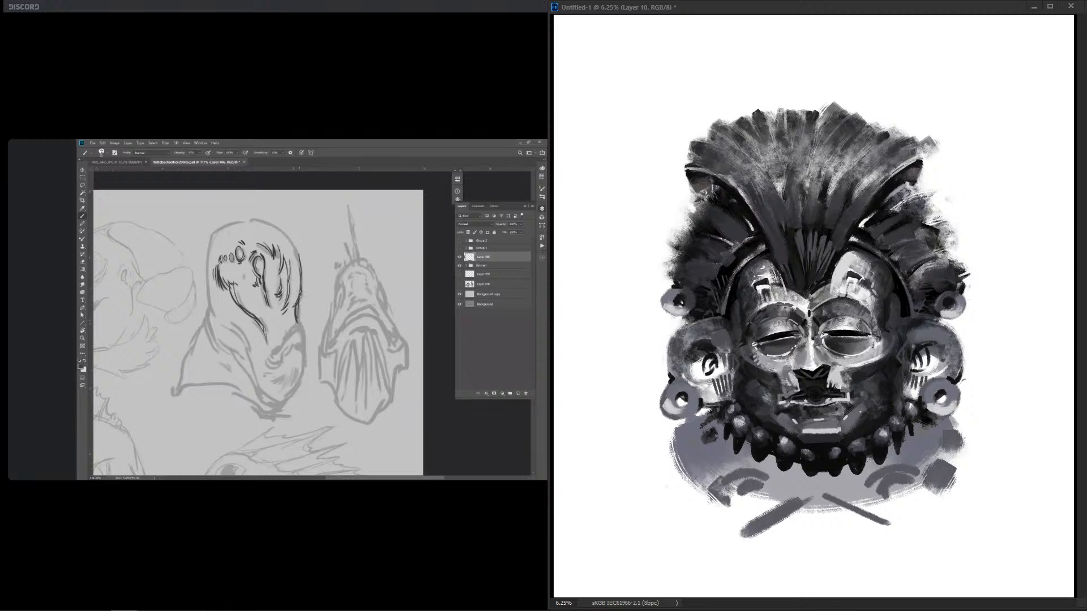
{"action": "left_click_drag", "start_coordinate": [715, 336], "coordinate": [724, 343]}
Step: Paint mirrored black angular lines from the temples across the forehead and down to the inner brows
{"action": "left_click_drag", "start_coordinate": [734, 310], "coordinate": [770, 281]}
{"action": "left_click_drag", "start_coordinate": [858, 282], "coordinate": [899, 308]}
{"action": "left_click_drag", "start_coordinate": [731, 319], "coordinate": [742, 313]}
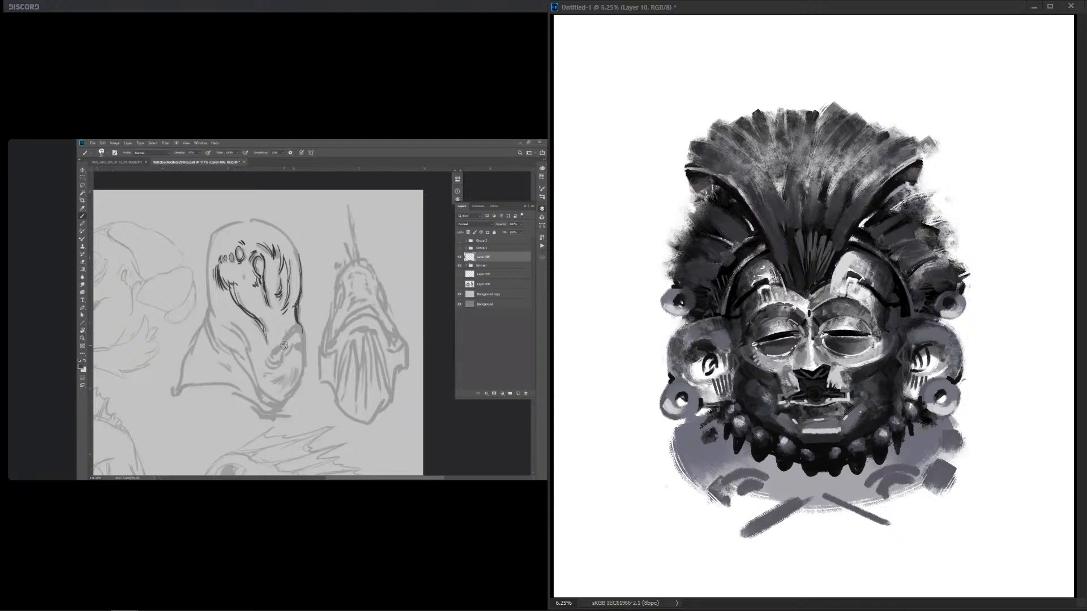
{"action": "left_click_drag", "start_coordinate": [849, 275], "coordinate": [833, 294]}
{"action": "left_click_drag", "start_coordinate": [766, 282], "coordinate": [786, 303]}
{"action": "mouse_move", "coordinate": [850, 278]}
{"action": "left_mouse_down"}
{"action": "mouse_move", "coordinate": [830, 312]}
{"action": "mouse_move", "coordinate": [780, 315]}
{"action": "mouse_move", "coordinate": [839, 311]}
{"action": "left_mouse_up"}
Step: Add short black marks around the eyes and stepped black lines from the cheeks past the mouth to the chin
{"action": "left_click_drag", "start_coordinate": [854, 353], "coordinate": [856, 361]}
{"action": "left_click_drag", "start_coordinate": [772, 352], "coordinate": [774, 362]}
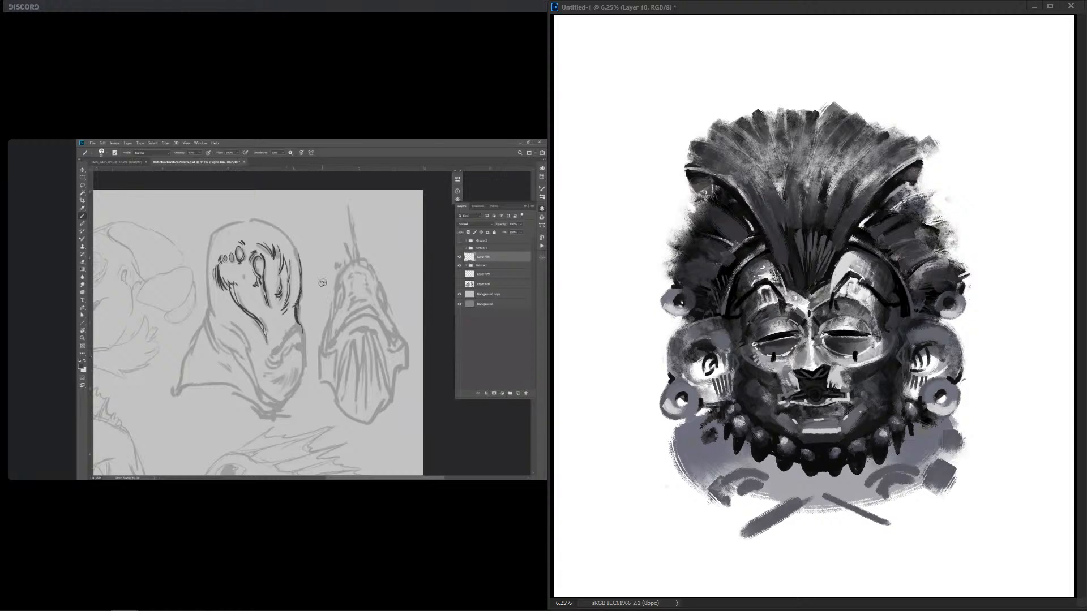
{"action": "left_click_drag", "start_coordinate": [775, 315], "coordinate": [775, 330]}
{"action": "left_click_drag", "start_coordinate": [774, 392], "coordinate": [787, 442]}
{"action": "left_click_drag", "start_coordinate": [859, 380], "coordinate": [854, 436]}
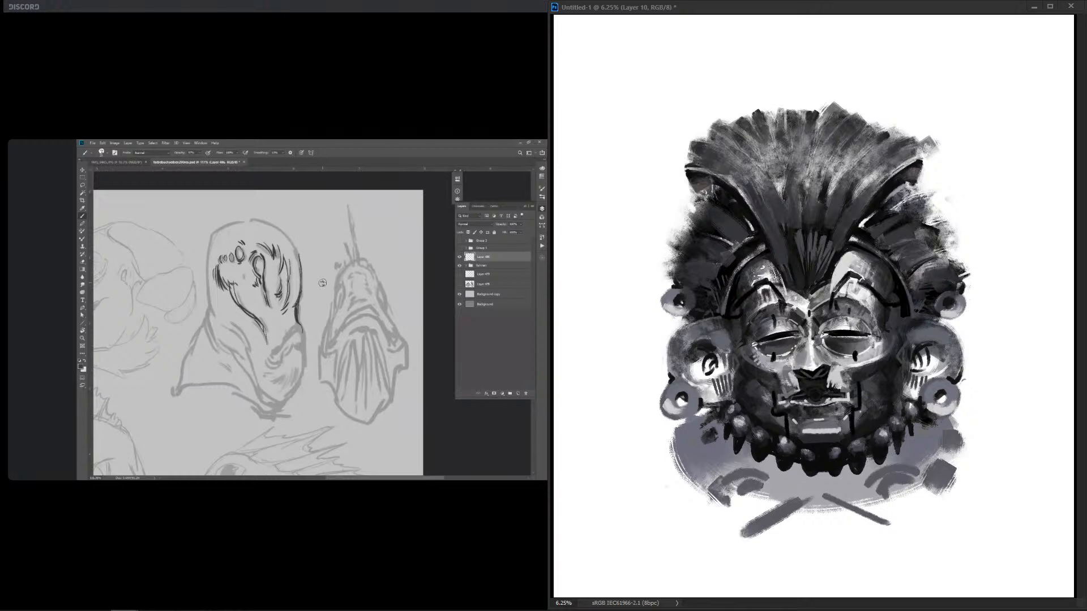
Step: Paint a black vertical line through the lips and chin and a curved black line on each outer cheek
{"action": "left_click_drag", "start_coordinate": [813, 382], "coordinate": [815, 428]}
{"action": "left_click_drag", "start_coordinate": [822, 425], "coordinate": [819, 453]}
{"action": "key", "text": "ctrl+z"}
{"action": "left_click_drag", "start_coordinate": [886, 368], "coordinate": [875, 422]}
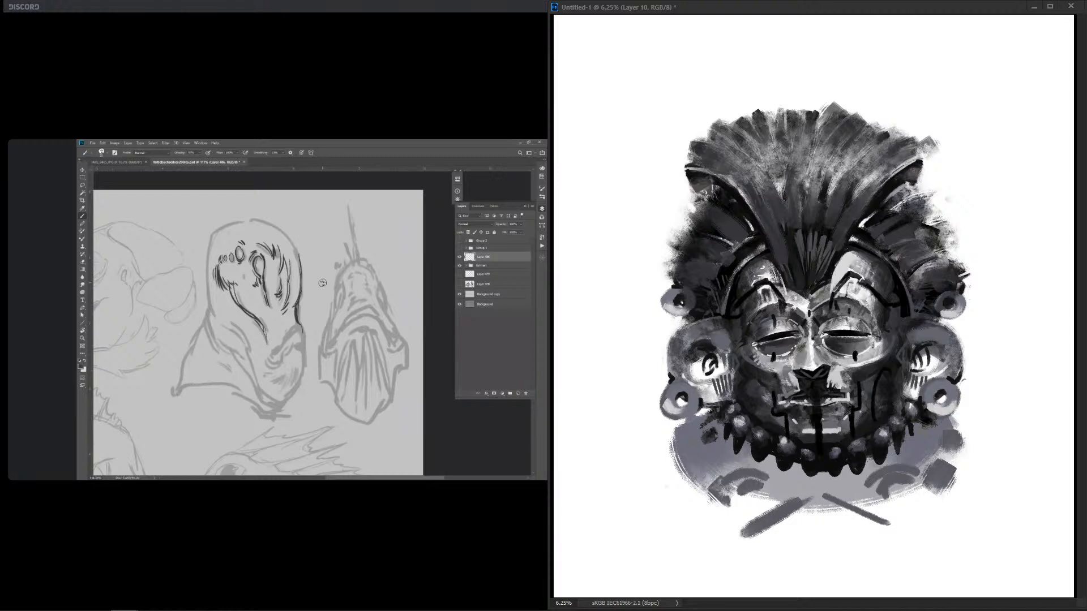
{"action": "left_click_drag", "start_coordinate": [752, 375], "coordinate": [761, 427]}
{"action": "left_click_drag", "start_coordinate": [744, 382], "coordinate": [736, 405]}
{"action": "key", "text": "ctrl+z"}
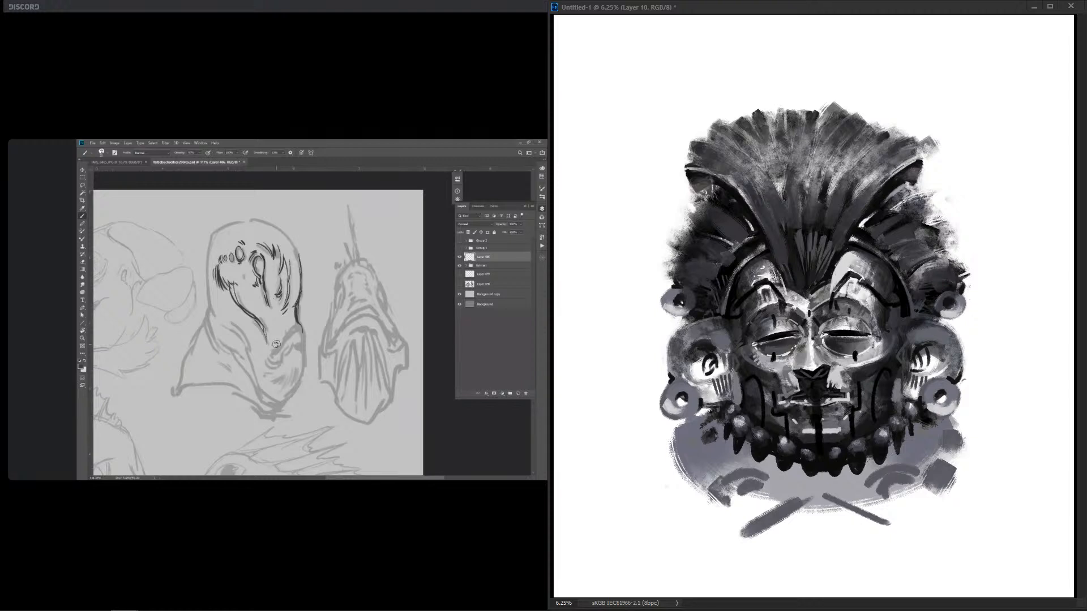
Step: Paint a gray oval outline on each temple and a gray curved band along each outer cheek
{"action": "left_click_drag", "start_coordinate": [735, 307], "coordinate": [739, 306]}
{"action": "left_click_drag", "start_coordinate": [892, 302], "coordinate": [895, 303]}
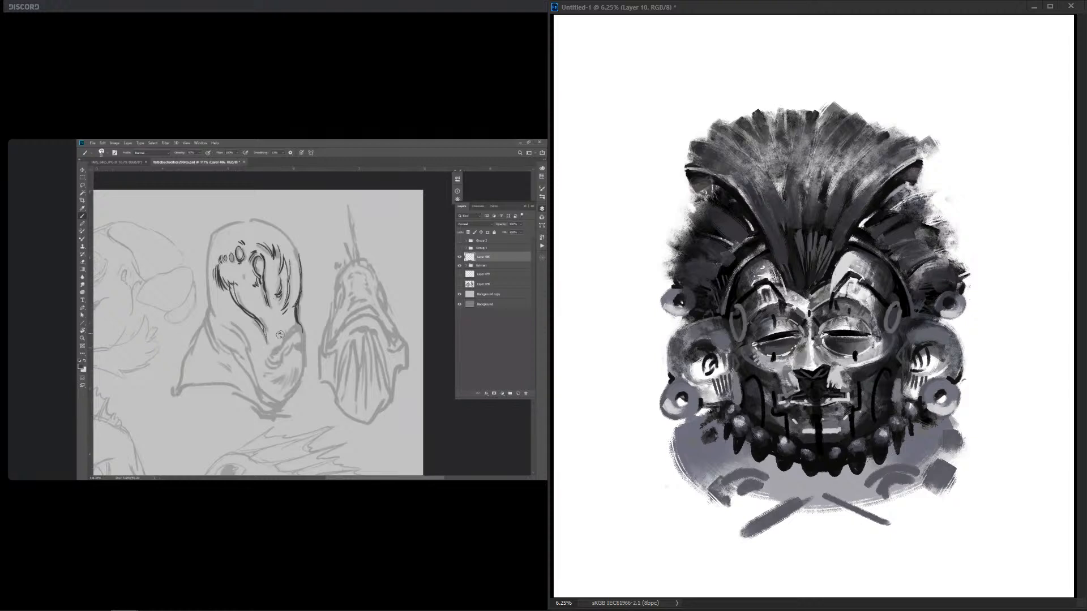
{"action": "left_click_drag", "start_coordinate": [762, 369], "coordinate": [747, 411]}
{"action": "left_click_drag", "start_coordinate": [891, 366], "coordinate": [879, 417]}
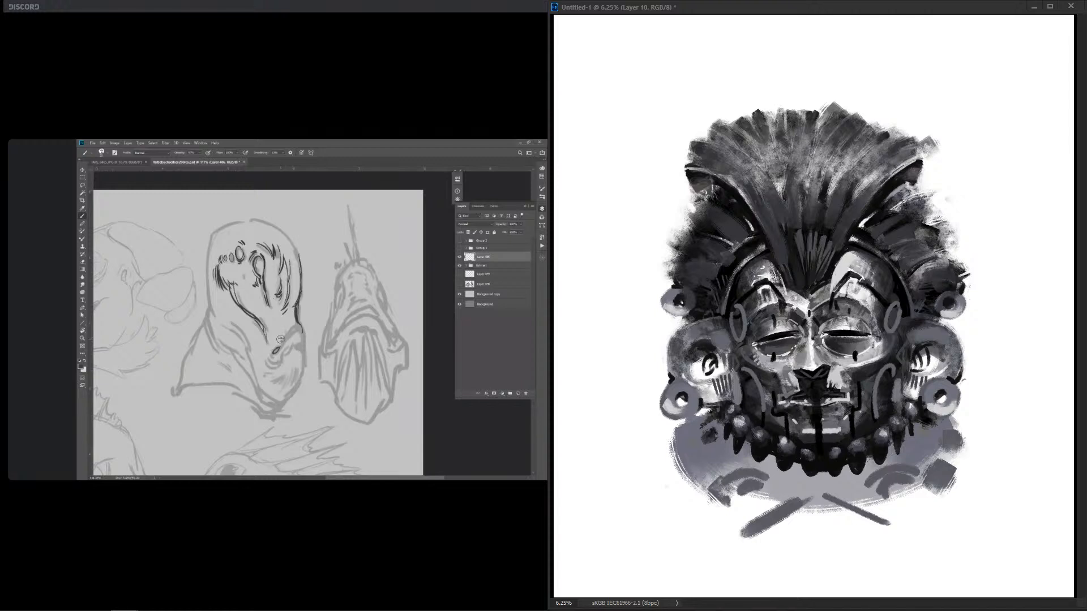
Step: Extend dark feather strokes down the base of the headdress to a point and clean up its edges against the forehead
{"action": "left_click_drag", "start_coordinate": [834, 226], "coordinate": [821, 250]}
{"action": "left_click_drag", "start_coordinate": [812, 207], "coordinate": [812, 242]}
{"action": "mouse_move", "coordinate": [793, 218]}
{"action": "left_mouse_down"}
{"action": "mouse_move", "coordinate": [800, 247]}
{"action": "mouse_move", "coordinate": [788, 244]}
{"action": "left_mouse_up"}
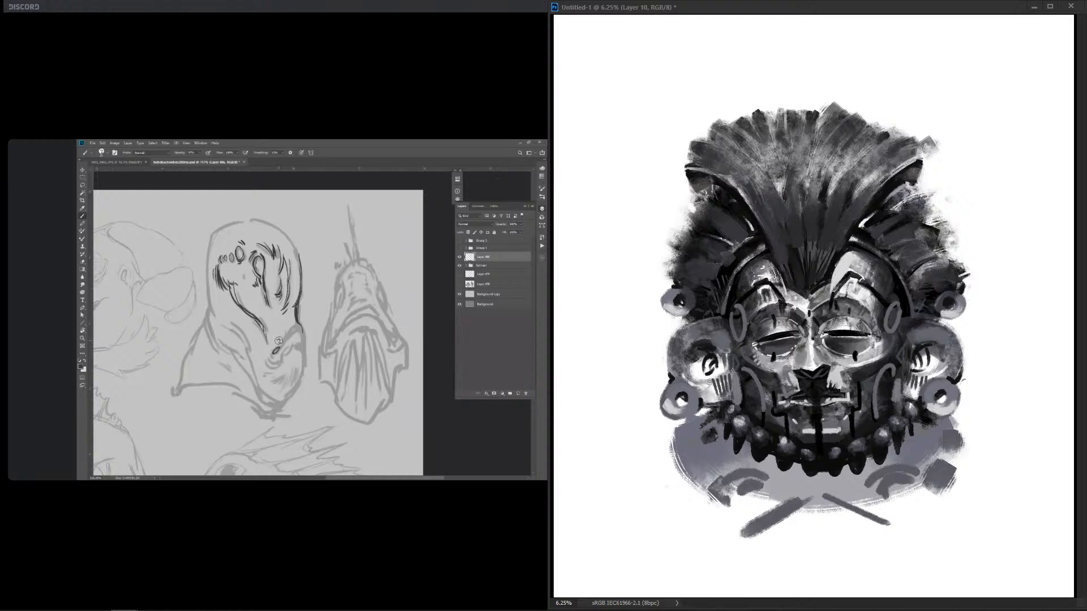
{"action": "mouse_move", "coordinate": [813, 244]}
{"action": "left_mouse_down"}
{"action": "mouse_move", "coordinate": [814, 286]}
{"action": "mouse_move", "coordinate": [799, 289]}
{"action": "left_mouse_up"}
{"action": "left_click_drag", "start_coordinate": [775, 244], "coordinate": [789, 288]}
{"action": "left_click_drag", "start_coordinate": [850, 223], "coordinate": [830, 283]}
{"action": "left_click_drag", "start_coordinate": [872, 196], "coordinate": [836, 277]}
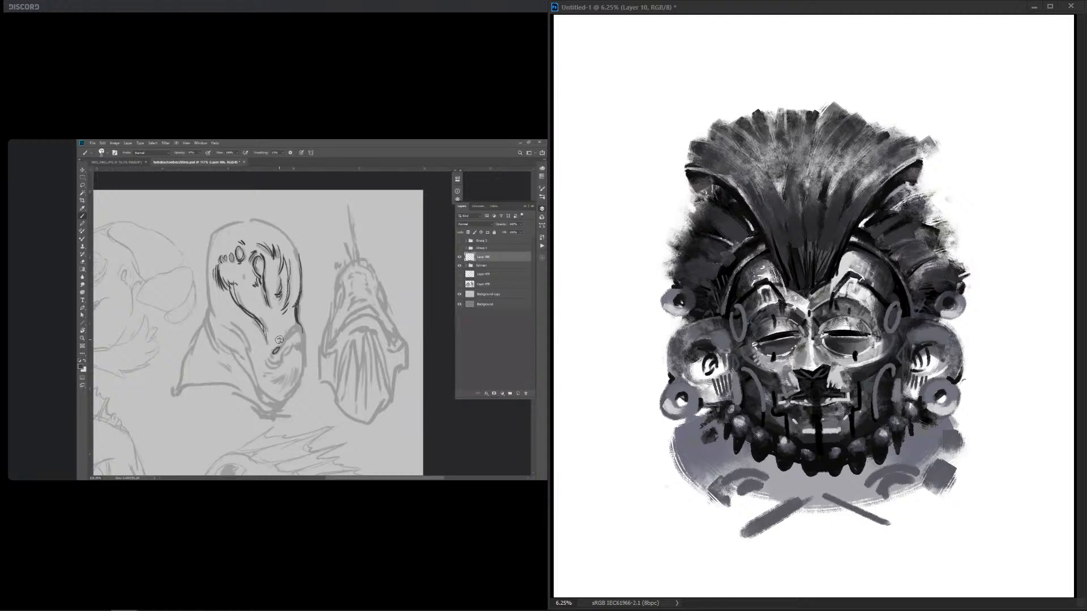
{"action": "left_click_drag", "start_coordinate": [790, 288], "coordinate": [827, 287]}
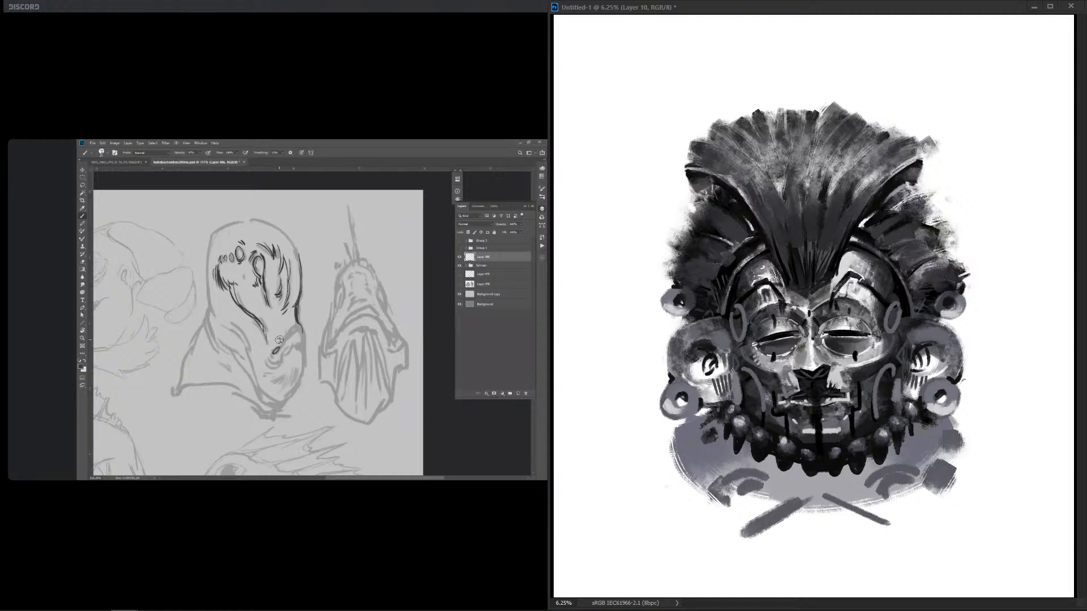
{"action": "key", "text": "ctrl+z"}
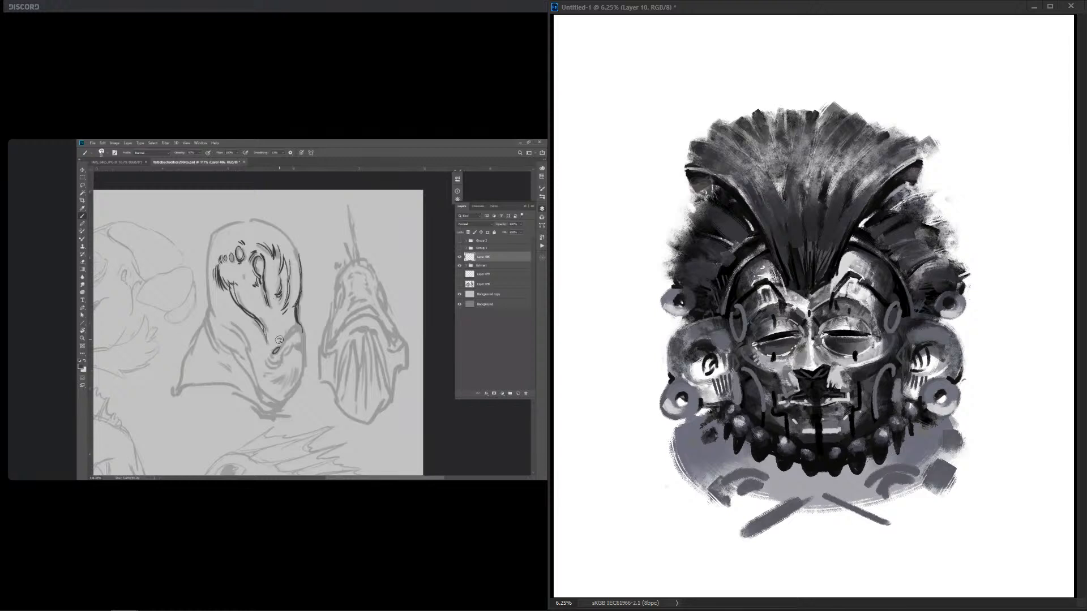
{"action": "left_click_drag", "start_coordinate": [792, 290], "coordinate": [827, 291]}
{"action": "left_click_drag", "start_coordinate": [838, 249], "coordinate": [832, 278]}
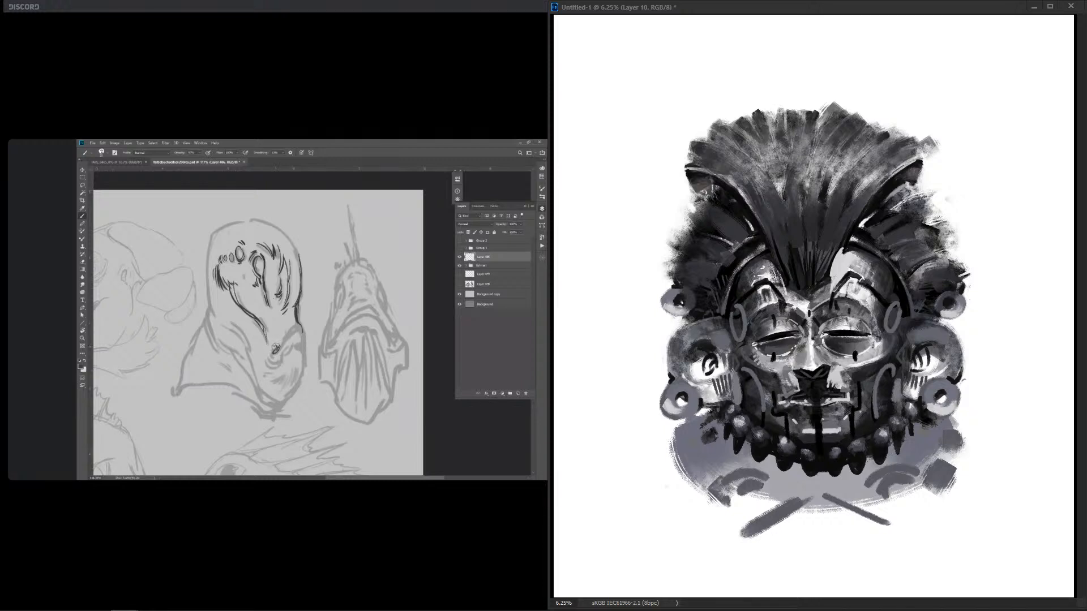
{"action": "left_click_drag", "start_coordinate": [770, 254], "coordinate": [781, 284]}
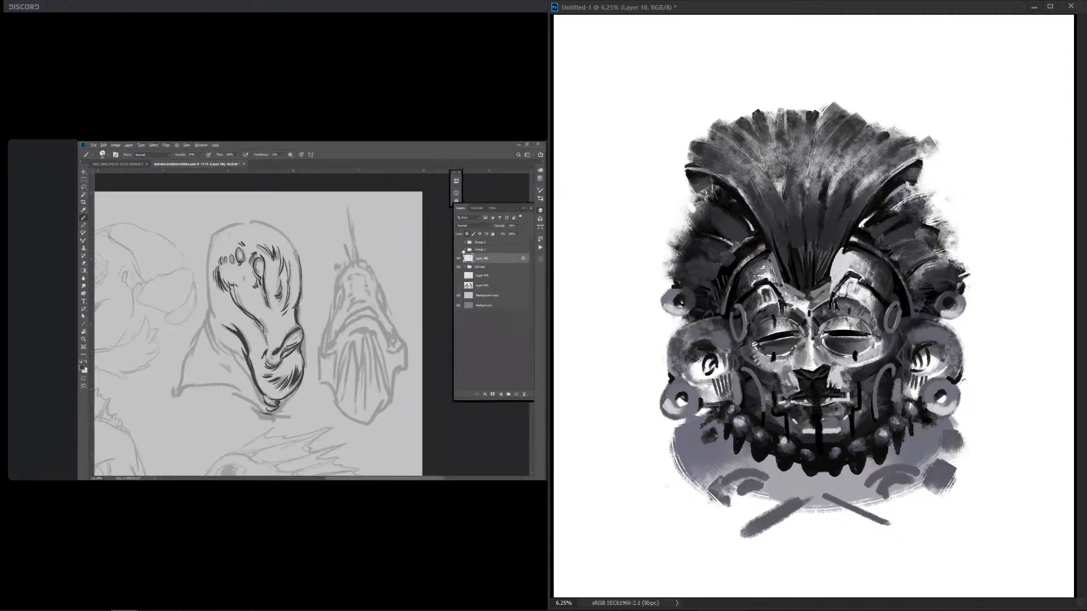
Step: Refine the sides of the nose and fill both temple ovals with dark gray
{"action": "left_click_drag", "start_coordinate": [794, 374], "coordinate": [800, 375]}
{"action": "left_click_drag", "start_coordinate": [830, 368], "coordinate": [831, 377]}
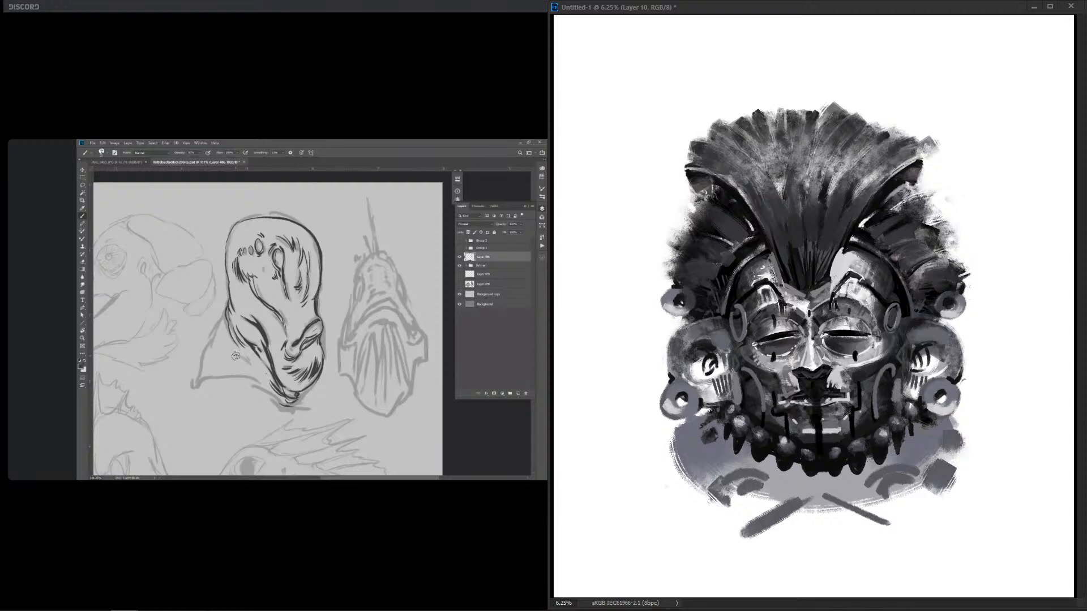
{"action": "left_click_drag", "start_coordinate": [899, 310], "coordinate": [899, 325]}
{"action": "left_click_drag", "start_coordinate": [890, 306], "coordinate": [888, 328]}
{"action": "mouse_move", "coordinate": [892, 305]}
{"action": "left_mouse_down"}
{"action": "mouse_move", "coordinate": [890, 332]}
{"action": "mouse_move", "coordinate": [897, 300]}
{"action": "mouse_move", "coordinate": [906, 316]}
{"action": "left_mouse_up"}
{"action": "left_click_drag", "start_coordinate": [741, 304], "coordinate": [740, 339]}
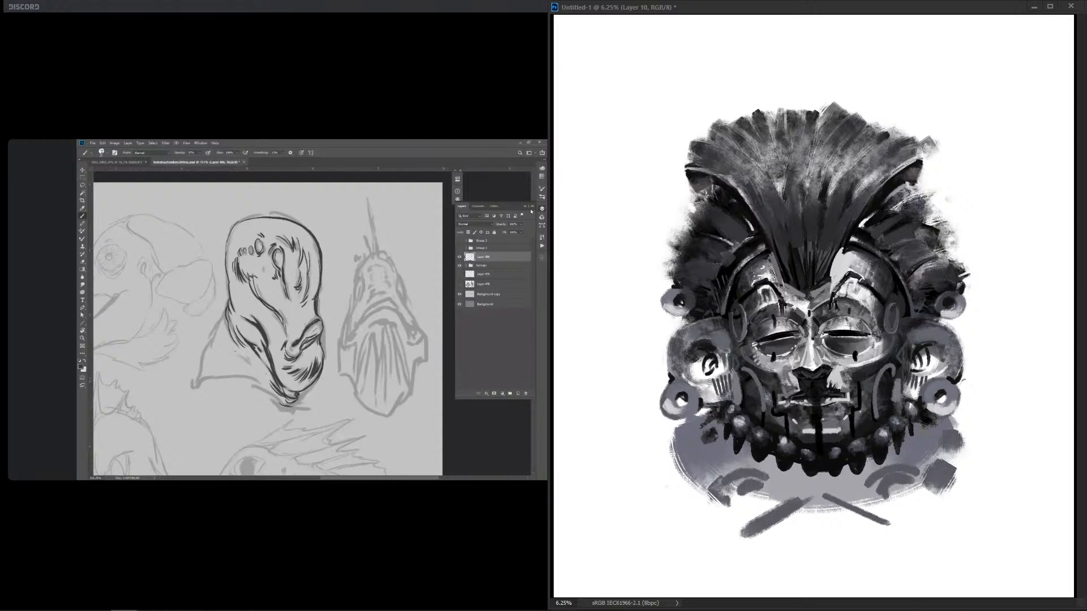
{"action": "left_click_drag", "start_coordinate": [893, 308], "coordinate": [890, 318]}
{"action": "left_click_drag", "start_coordinate": [893, 306], "coordinate": [893, 330]}
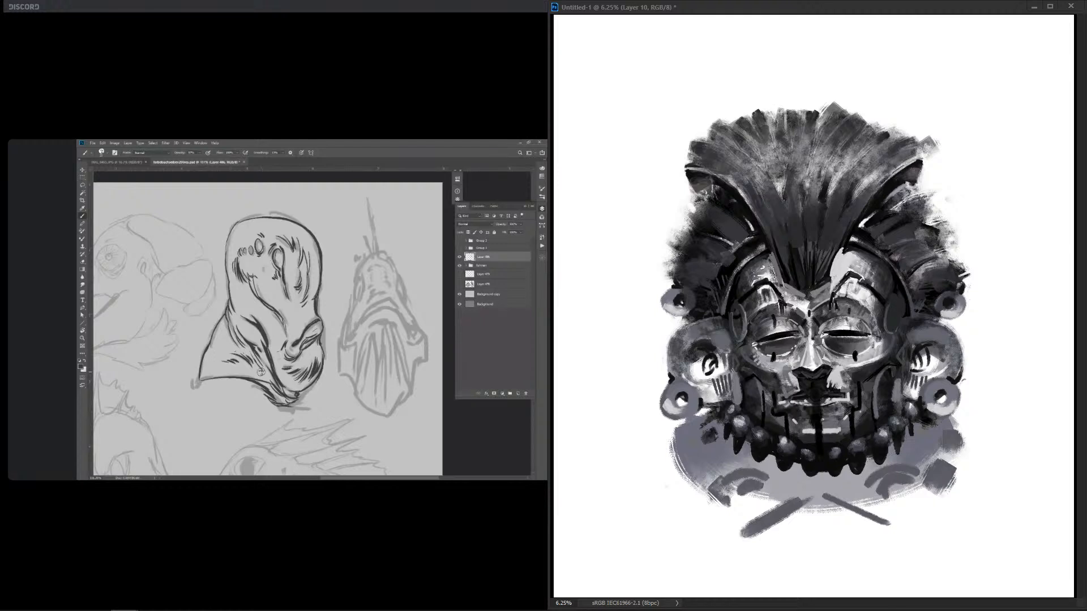
Step: Add dark lines below the outer eyes and curved strokes beside the nose to define the cheeks
{"action": "left_click_drag", "start_coordinate": [760, 353], "coordinate": [753, 373]}
{"action": "left_click_drag", "start_coordinate": [867, 349], "coordinate": [880, 366]}
{"action": "left_click_drag", "start_coordinate": [760, 353], "coordinate": [750, 369]}
{"action": "left_click_drag", "start_coordinate": [788, 370], "coordinate": [780, 391]}
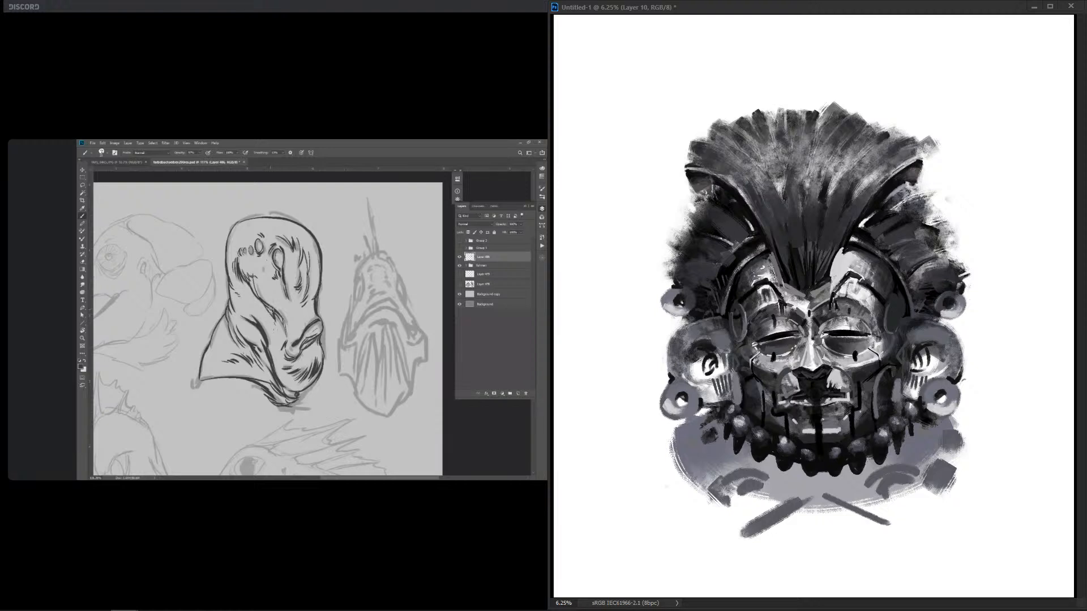
{"action": "left_click_drag", "start_coordinate": [836, 368], "coordinate": [848, 389]}
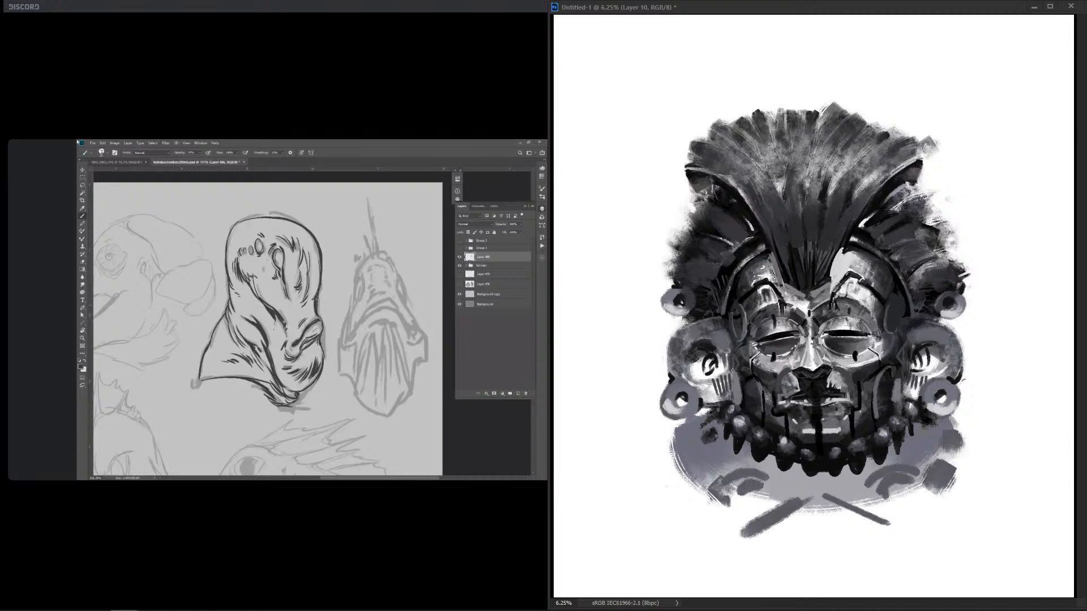
{"action": "left_click_drag", "start_coordinate": [748, 346], "coordinate": [747, 358]}
{"action": "left_click_drag", "start_coordinate": [840, 357], "coordinate": [868, 343]}
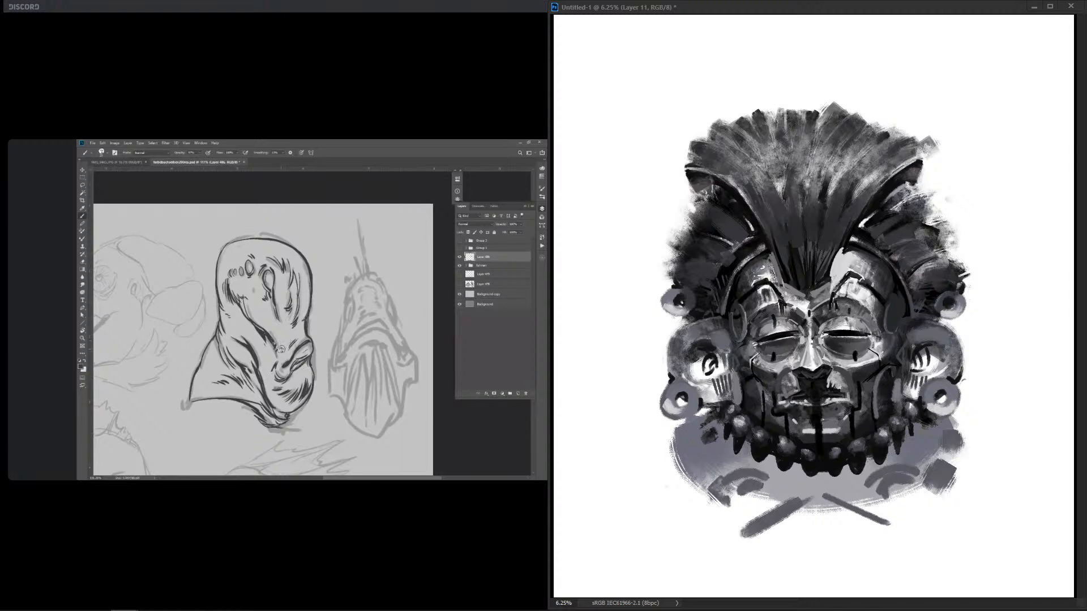
Step: Shade the brow areas above both closed eyes with dark gray strokes
{"action": "left_click_drag", "start_coordinate": [778, 311], "coordinate": [805, 325]}
{"action": "key", "text": "ctrl+z"}
{"action": "left_click_drag", "start_coordinate": [774, 307], "coordinate": [800, 328]}
{"action": "left_click_drag", "start_coordinate": [826, 325], "coordinate": [871, 320]}
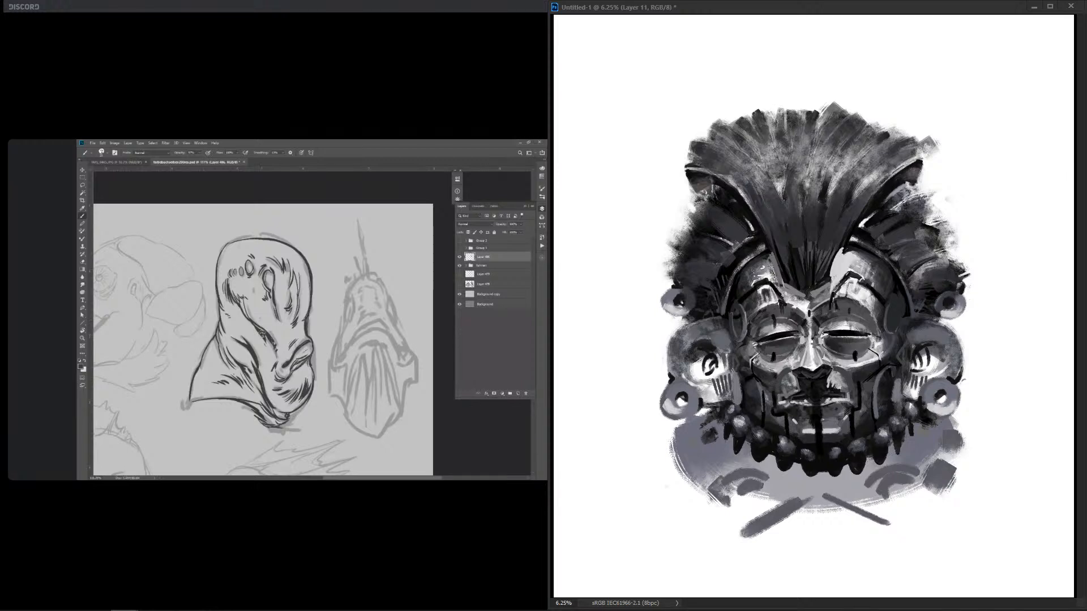
{"action": "left_click_drag", "start_coordinate": [873, 272], "coordinate": [873, 320]}
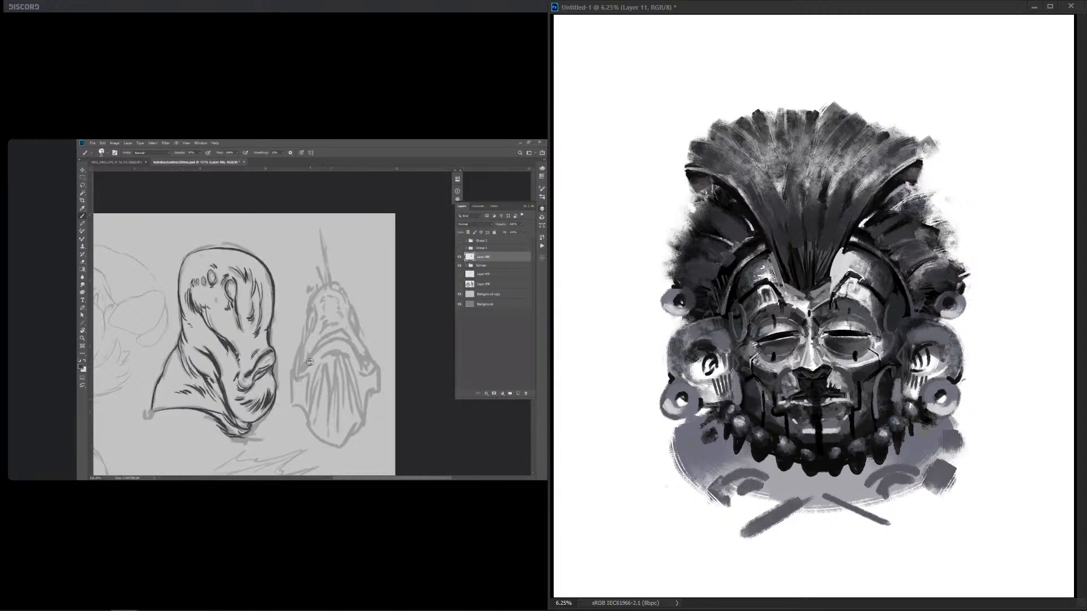
Step: Cover the white patterned areas of both ears with gray strokes
{"action": "left_click_drag", "start_coordinate": [722, 337], "coordinate": [722, 403]}
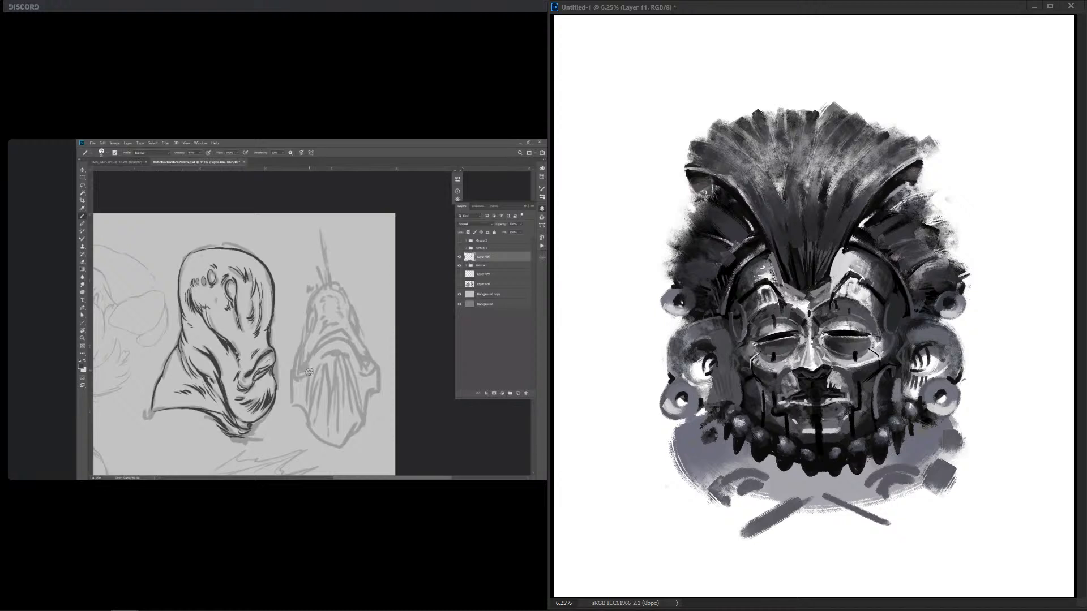
{"action": "left_click_drag", "start_coordinate": [918, 336], "coordinate": [943, 325]}
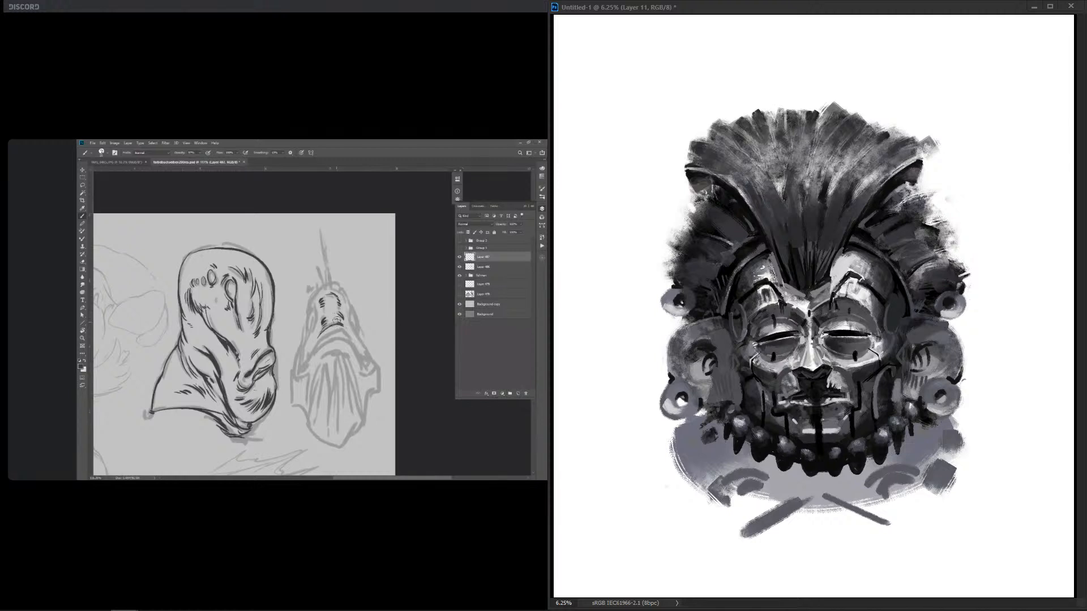
Step: On a new layer, refine the forehead point below the headdress and repaint the center of the chin
{"action": "key", "text": "ctrl+shift+n"}
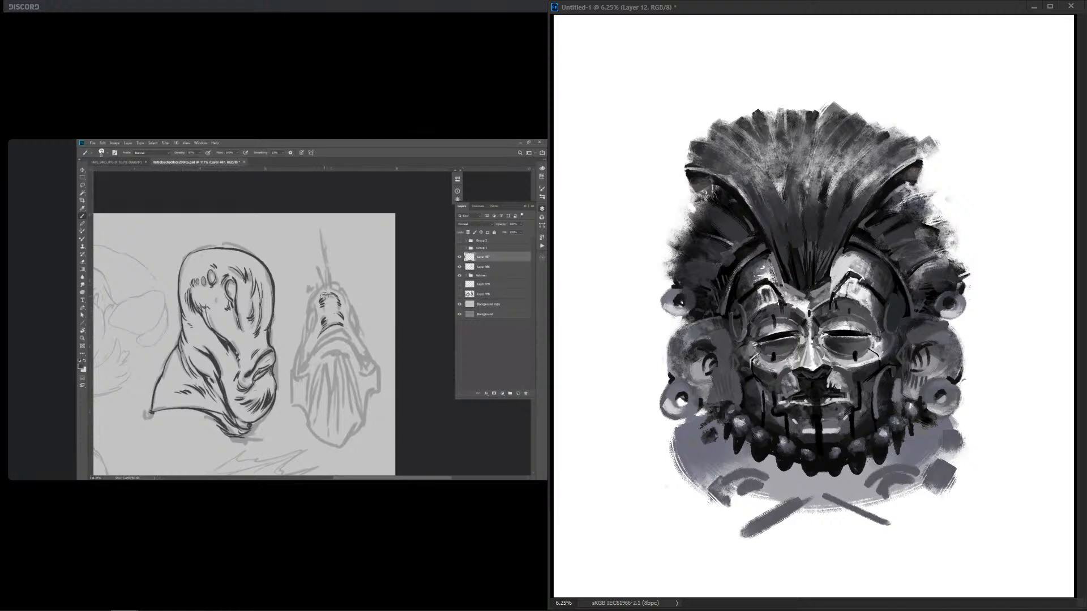
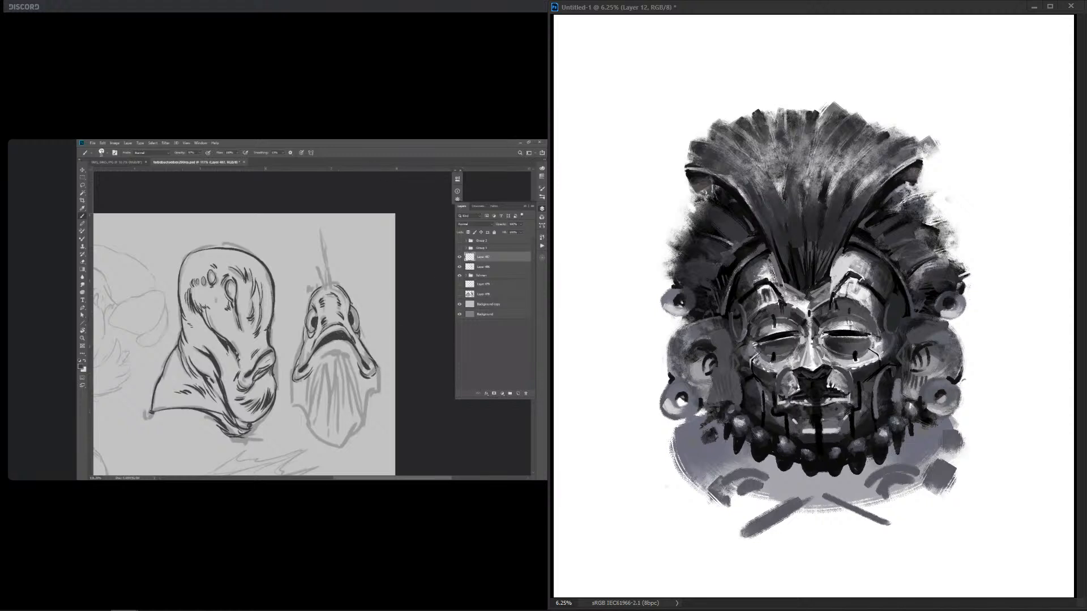
{"action": "left_click_drag", "start_coordinate": [790, 286], "coordinate": [824, 297]}
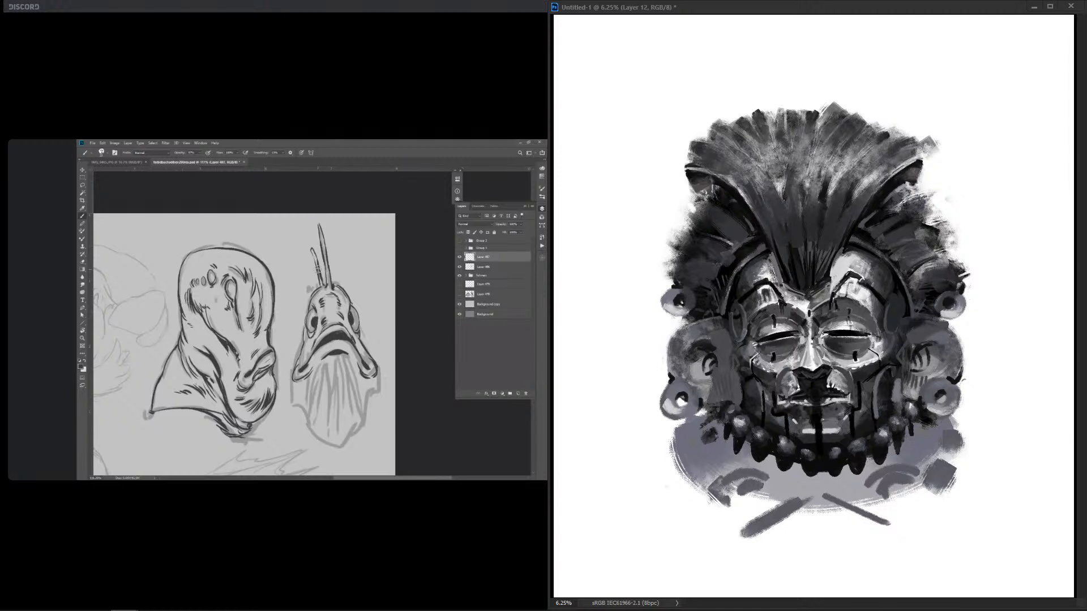
{"action": "left_click_drag", "start_coordinate": [814, 415], "coordinate": [820, 416]}
{"action": "left_click_drag", "start_coordinate": [819, 424], "coordinate": [816, 419]}
{"action": "mouse_move", "coordinate": [823, 419]}
{"action": "left_mouse_down"}
{"action": "mouse_move", "coordinate": [835, 419]}
{"action": "mouse_move", "coordinate": [810, 420]}
{"action": "left_mouse_up"}
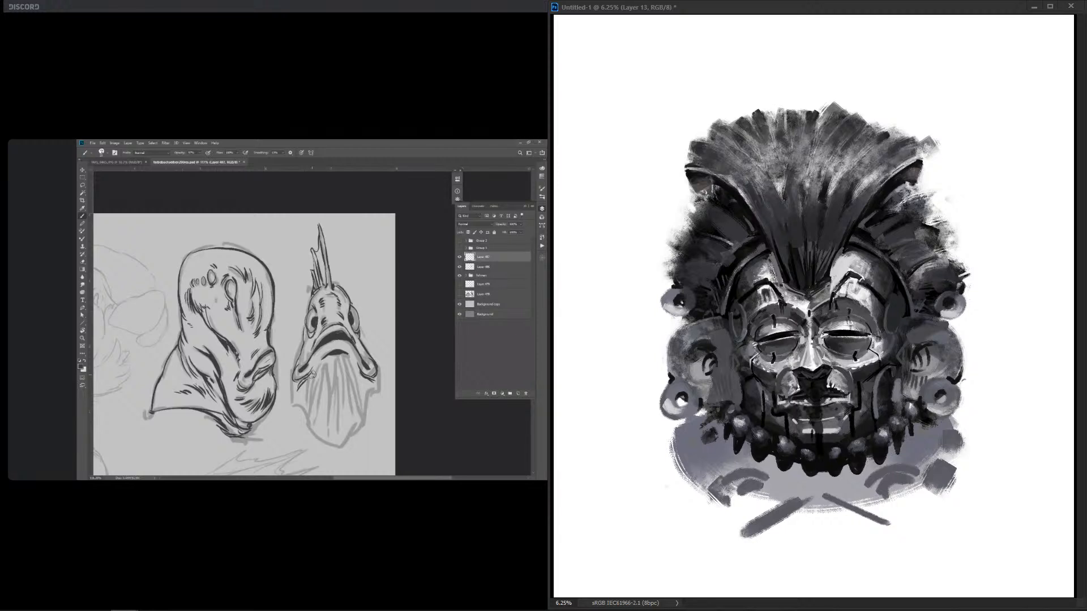
Step: Paint white holes in the centers of the ears and all four rings, and clean up the outer ring edges
{"action": "left_click", "coordinate": [941, 398]}
{"action": "left_click", "coordinate": [680, 399]}
{"action": "left_click_drag", "start_coordinate": [656, 399], "coordinate": [661, 417]}
{"action": "left_click_drag", "start_coordinate": [669, 379], "coordinate": [660, 399]}
{"action": "left_click_drag", "start_coordinate": [961, 367], "coordinate": [958, 397]}
{"action": "left_click", "coordinate": [913, 365]}
{"action": "left_click", "coordinate": [950, 306]}
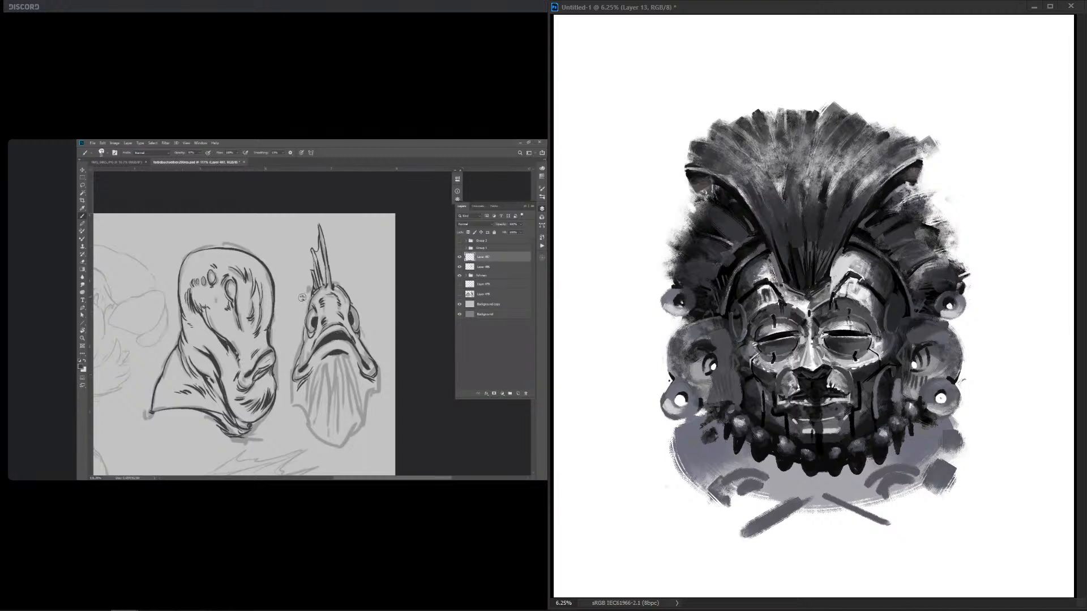
{"action": "left_click", "coordinate": [680, 304]}
Step: Paint white gaps between the lower side feathers near the upper rings on both sides of the headdress
{"action": "left_click_drag", "start_coordinate": [695, 289], "coordinate": [707, 298]}
{"action": "left_click_drag", "start_coordinate": [921, 294], "coordinate": [937, 288]}
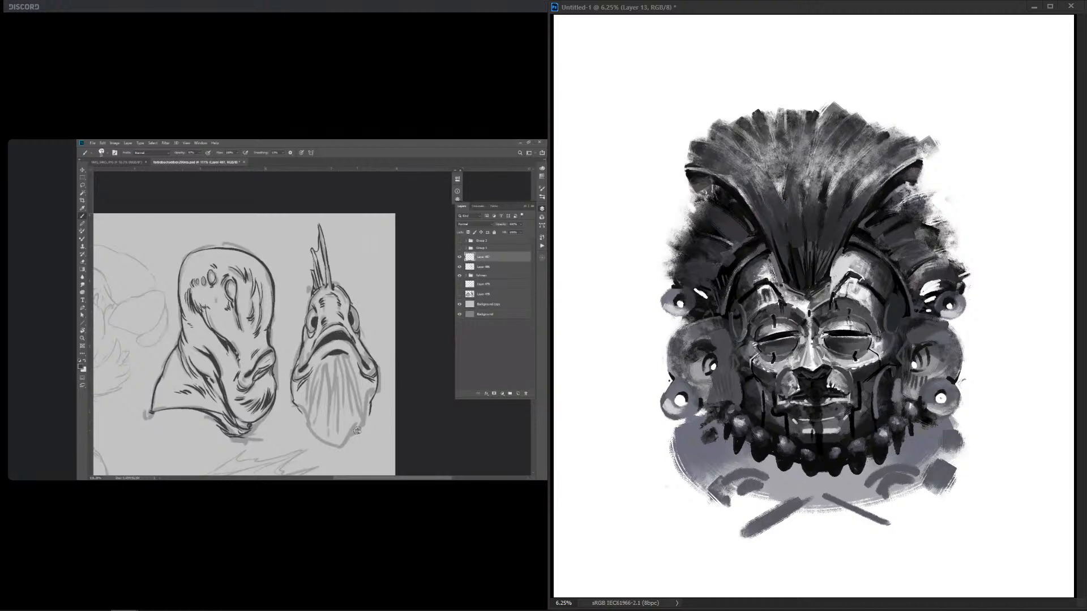
{"action": "mouse_move", "coordinate": [691, 314]}
{"action": "left_mouse_down"}
{"action": "mouse_move", "coordinate": [700, 316]}
{"action": "mouse_move", "coordinate": [697, 294]}
{"action": "left_mouse_up"}
{"action": "mouse_move", "coordinate": [687, 283]}
{"action": "left_mouse_down"}
{"action": "mouse_move", "coordinate": [710, 295]}
{"action": "mouse_move", "coordinate": [711, 283]}
{"action": "left_mouse_up"}
{"action": "mouse_move", "coordinate": [911, 278]}
{"action": "left_mouse_down"}
{"action": "mouse_move", "coordinate": [932, 261]}
{"action": "mouse_move", "coordinate": [916, 251]}
{"action": "left_mouse_up"}
{"action": "left_click_drag", "start_coordinate": [714, 257], "coordinate": [719, 250]}
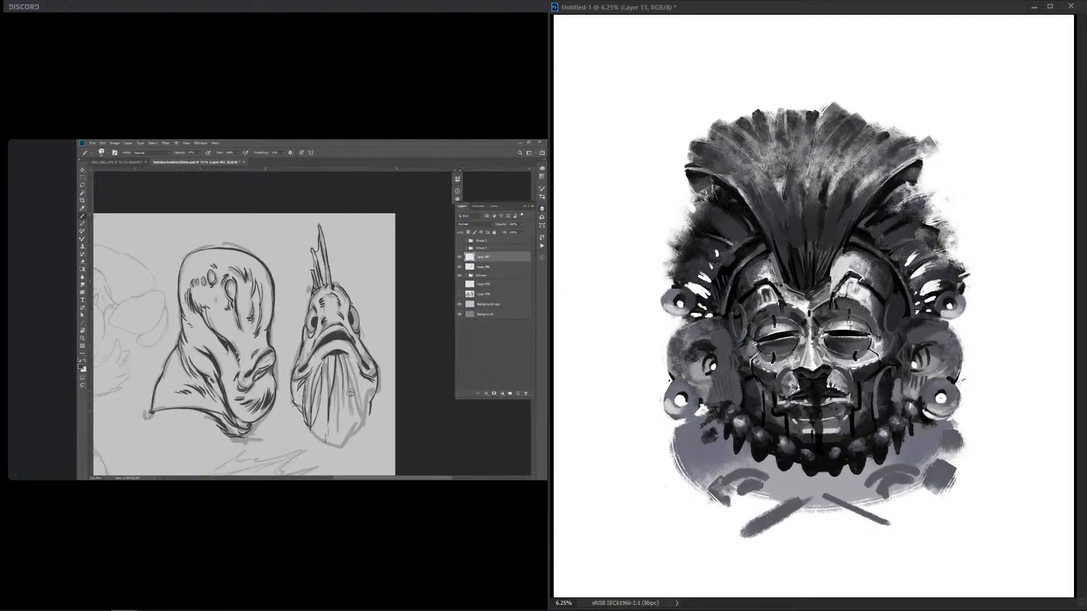
Step: Strengthen the black contours between the face and both ears, and paint curved dark lines across the upper ears
{"action": "left_click_drag", "start_coordinate": [727, 344], "coordinate": [736, 398]}
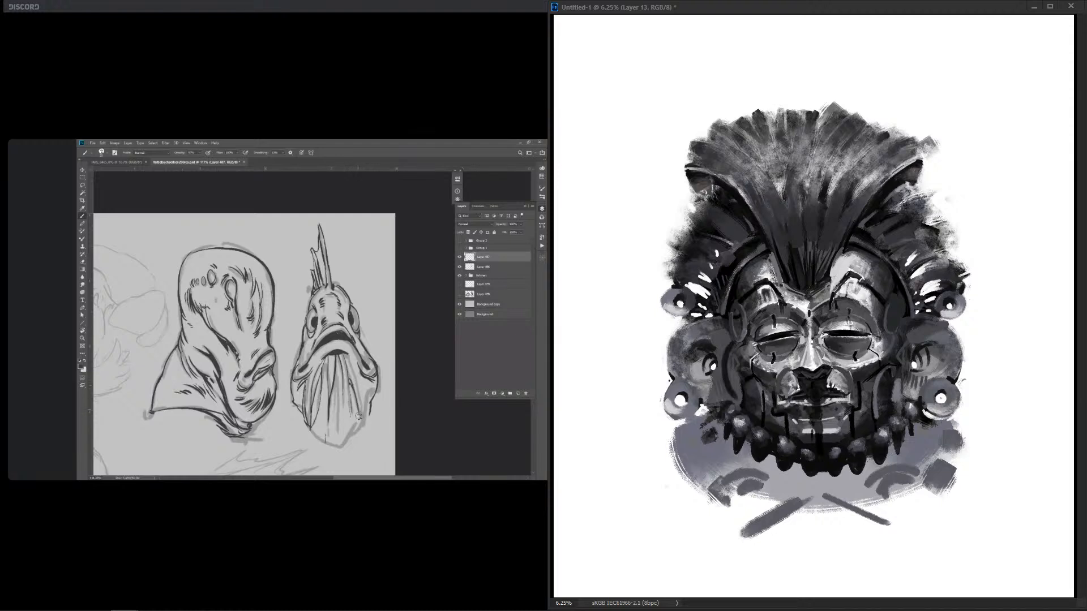
{"action": "left_click_drag", "start_coordinate": [912, 335], "coordinate": [904, 390]}
{"action": "left_click_drag", "start_coordinate": [733, 394], "coordinate": [737, 406]}
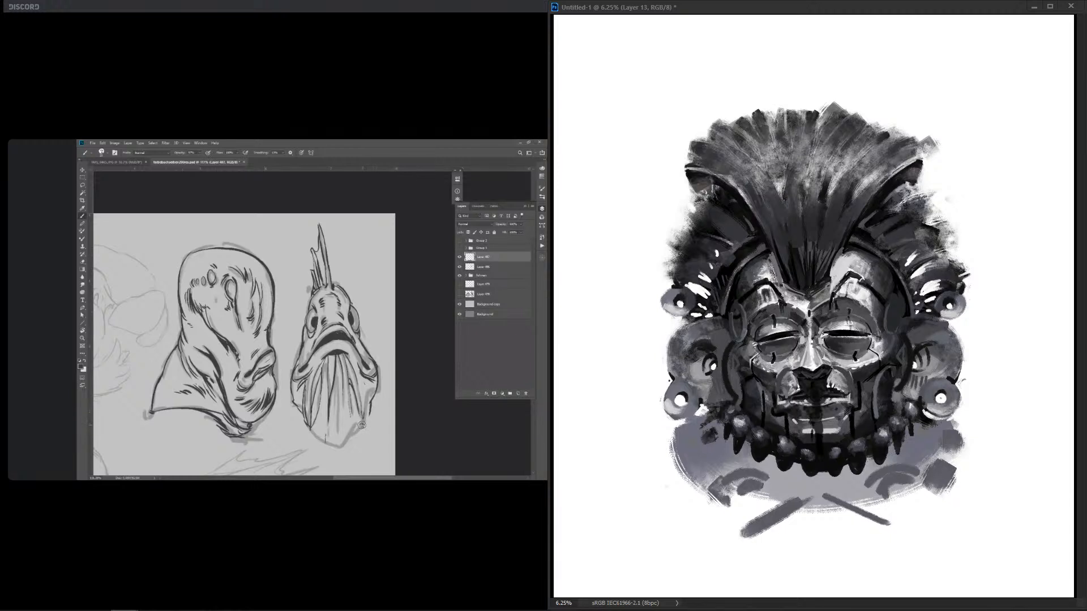
{"action": "left_click_drag", "start_coordinate": [911, 343], "coordinate": [949, 340]}
{"action": "mouse_move", "coordinate": [682, 345]}
{"action": "left_mouse_down"}
{"action": "mouse_move", "coordinate": [727, 337]}
{"action": "mouse_move", "coordinate": [722, 356]}
{"action": "left_mouse_up"}
{"action": "left_click_drag", "start_coordinate": [912, 328], "coordinate": [910, 341]}
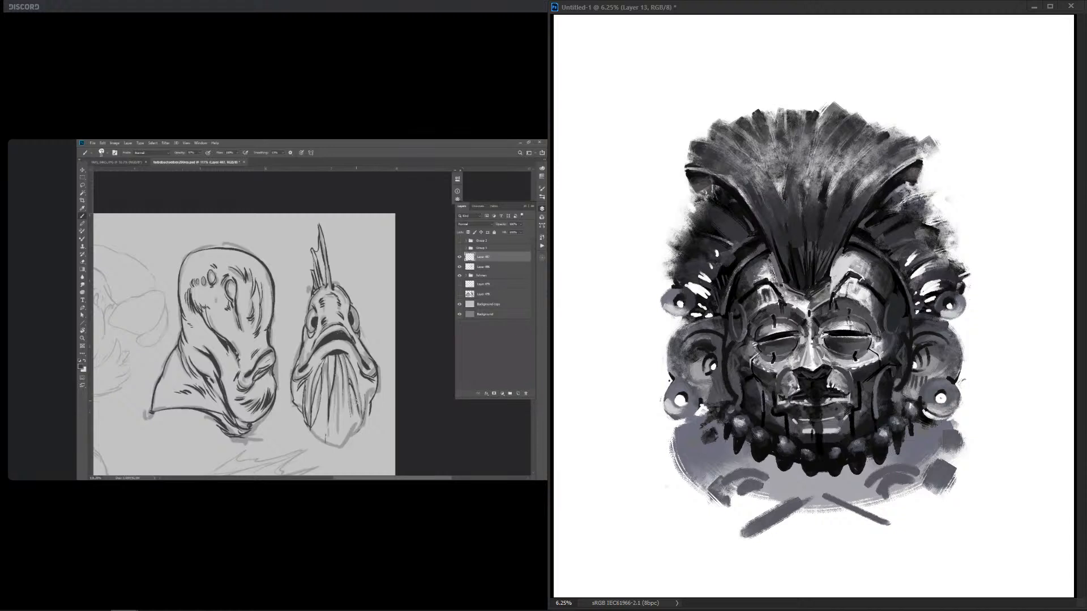
Step: Touch up the lines and highlights on the forehead and add dark vertical strokes along both sides of the jaw
{"action": "left_click_drag", "start_coordinate": [842, 280], "coordinate": [782, 301]}
{"action": "left_click_drag", "start_coordinate": [757, 286], "coordinate": [768, 282]}
{"action": "left_click_drag", "start_coordinate": [848, 277], "coordinate": [868, 287]}
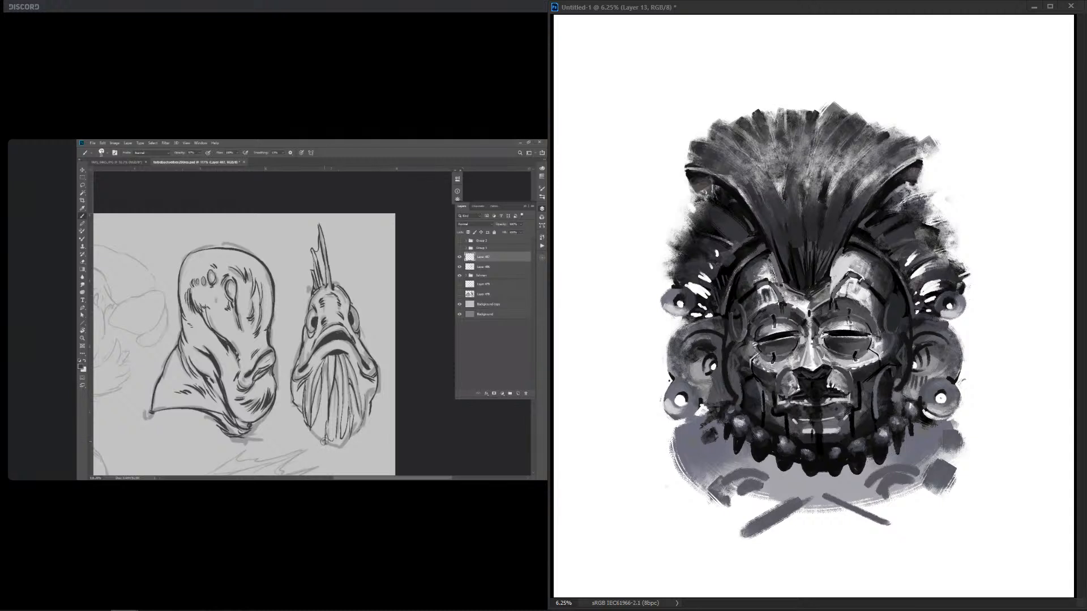
{"action": "left_click_drag", "start_coordinate": [861, 393], "coordinate": [860, 408]}
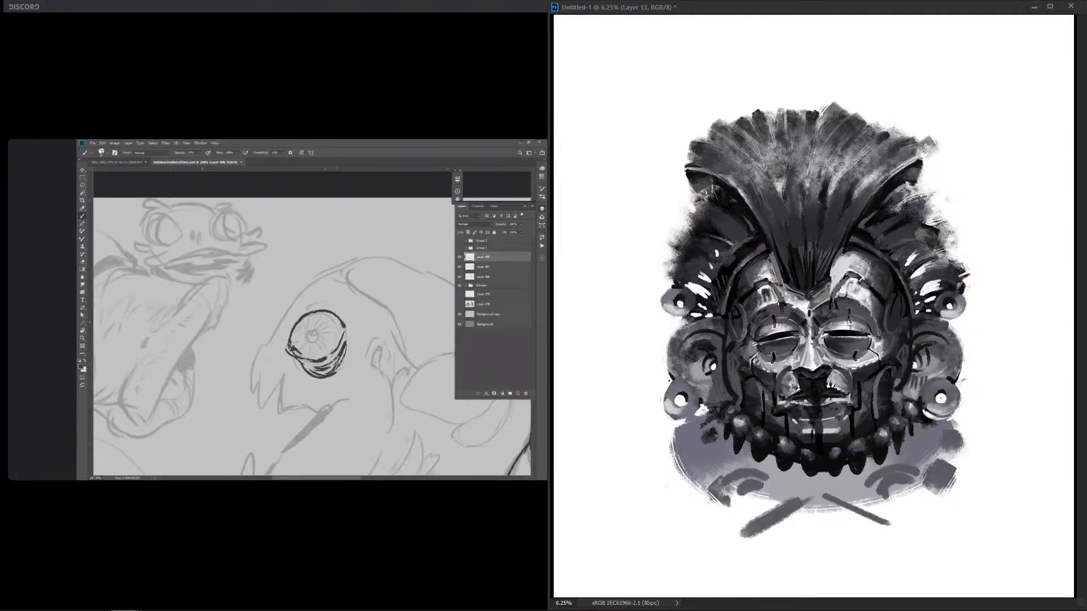
{"action": "left_click_drag", "start_coordinate": [877, 400], "coordinate": [875, 419]}
{"action": "left_click_drag", "start_coordinate": [739, 368], "coordinate": [738, 396]}
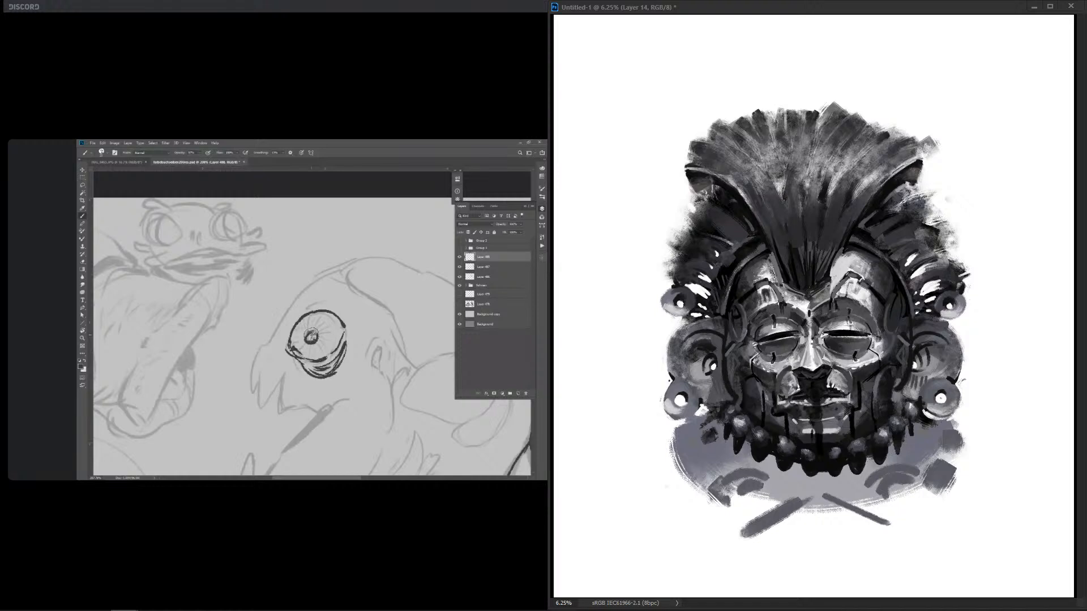
Step: On a new layer, paint matching white vertical gaps between the jaw and the ears on both sides and even out their edges
{"action": "left_click_drag", "start_coordinate": [898, 374], "coordinate": [889, 407]}
{"action": "left_click_drag", "start_coordinate": [898, 369], "coordinate": [895, 383]}
{"action": "mouse_move", "coordinate": [736, 371]}
{"action": "left_mouse_down"}
{"action": "mouse_move", "coordinate": [746, 404]}
{"action": "mouse_move", "coordinate": [745, 378]}
{"action": "left_mouse_up"}
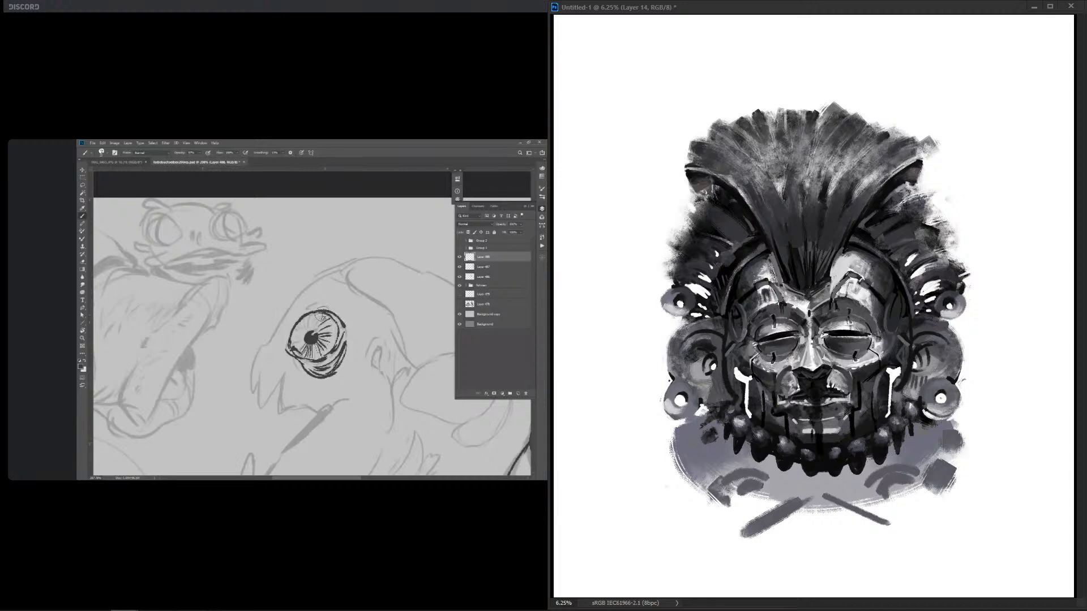
{"action": "left_click_drag", "start_coordinate": [891, 384], "coordinate": [892, 420]}
{"action": "left_click_drag", "start_coordinate": [744, 381], "coordinate": [741, 415]}
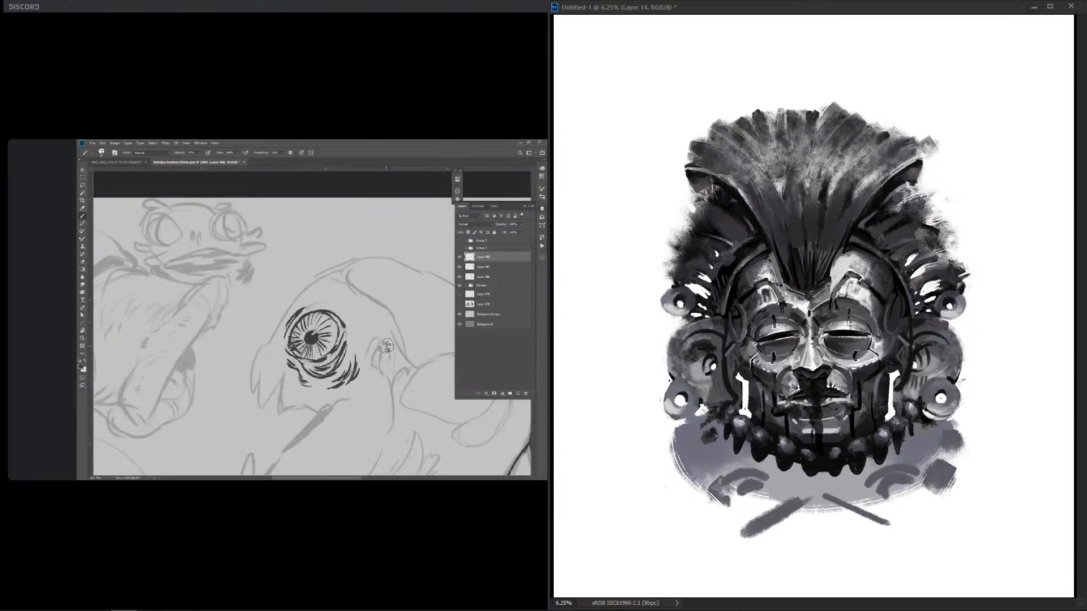
{"action": "left_click_drag", "start_coordinate": [890, 371], "coordinate": [890, 376]}
{"action": "left_click_drag", "start_coordinate": [743, 381], "coordinate": [745, 390]}
{"action": "left_click_drag", "start_coordinate": [892, 374], "coordinate": [893, 396]}
{"action": "left_click_drag", "start_coordinate": [744, 403], "coordinate": [741, 415]}
{"action": "left_click_drag", "start_coordinate": [890, 408], "coordinate": [893, 416]}
Step: Reshape the white jaw gaps into tapered openings that follow the cheeks, leaving a small separate white hole above each one
{"action": "left_click_drag", "start_coordinate": [887, 374], "coordinate": [877, 419]}
{"action": "left_click_drag", "start_coordinate": [760, 381], "coordinate": [751, 421]}
{"action": "left_click_drag", "start_coordinate": [750, 383], "coordinate": [753, 420]}
{"action": "left_click_drag", "start_coordinate": [891, 382], "coordinate": [881, 420]}
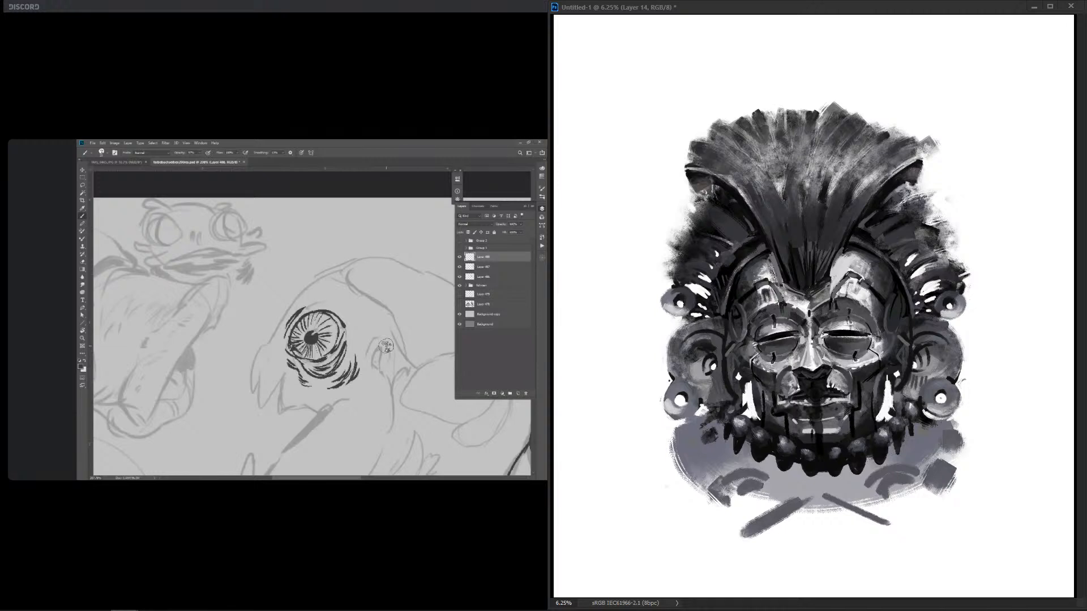
{"action": "left_click_drag", "start_coordinate": [886, 383], "coordinate": [881, 409]}
{"action": "left_click_drag", "start_coordinate": [893, 369], "coordinate": [872, 384]}
{"action": "left_click_drag", "start_coordinate": [734, 368], "coordinate": [760, 385]}
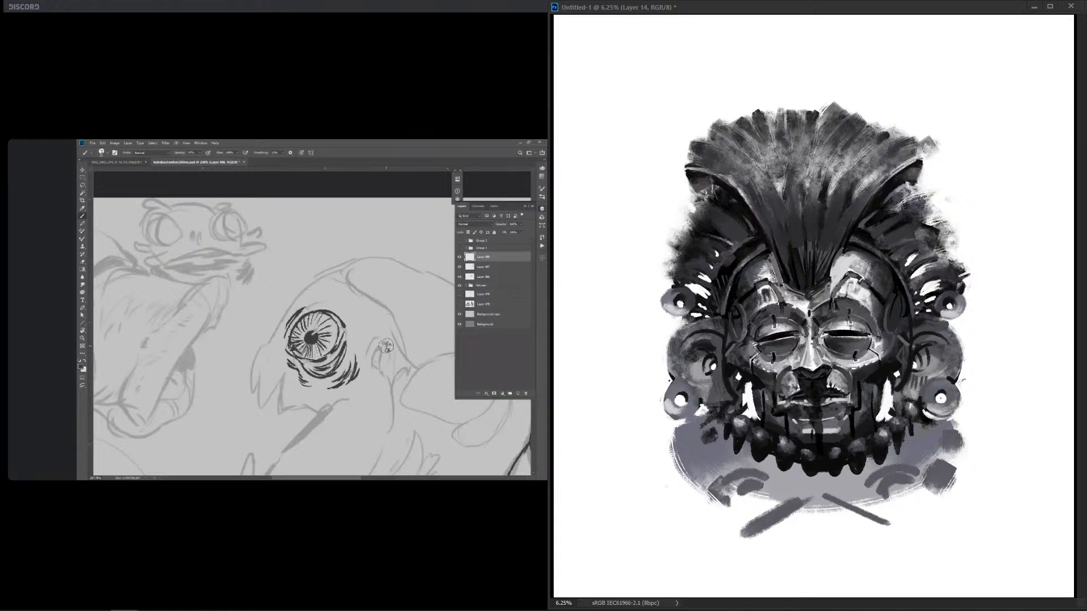
{"action": "left_click_drag", "start_coordinate": [907, 360], "coordinate": [894, 392]}
{"action": "left_click_drag", "start_coordinate": [732, 377], "coordinate": [740, 402]}
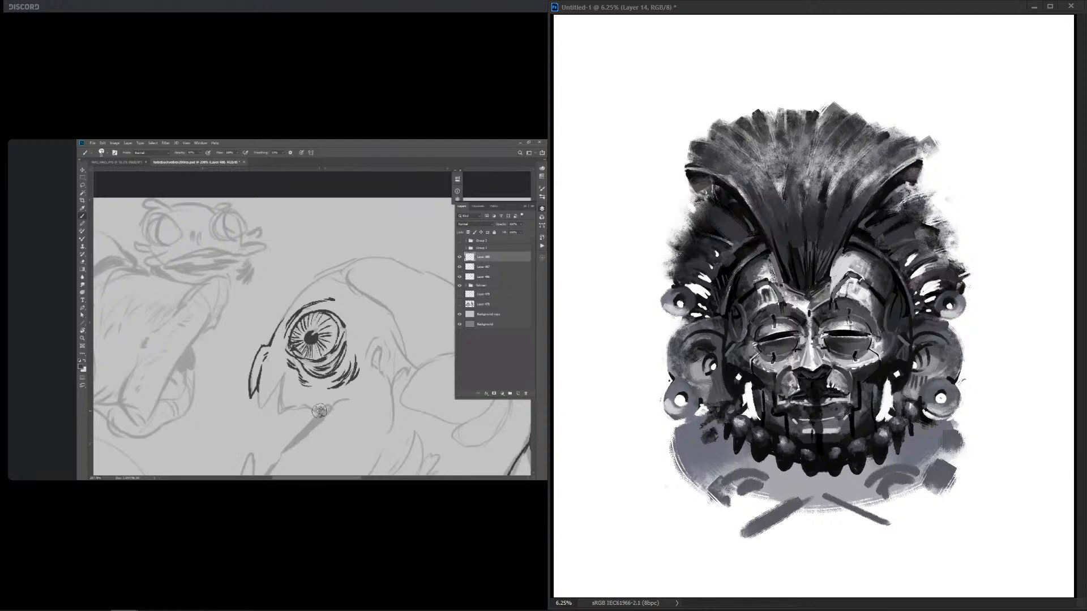
Step: Cut small white openings into the center of both eye slits
{"action": "left_click_drag", "start_coordinate": [842, 336], "coordinate": [853, 335]}
{"action": "left_click_drag", "start_coordinate": [774, 337], "coordinate": [784, 337]}
{"action": "key", "text": "Delete"}
{"action": "key", "text": "Delete"}
Step: Add small white gaps between the central plume and the side feathers of the headdress on both sides
{"action": "left_click_drag", "start_coordinate": [755, 222], "coordinate": [749, 231]}
{"action": "mouse_move", "coordinate": [868, 221]}
{"action": "left_mouse_down"}
{"action": "mouse_move", "coordinate": [864, 230]}
{"action": "mouse_move", "coordinate": [884, 243]}
{"action": "left_mouse_up"}
{"action": "left_click_drag", "start_coordinate": [926, 154], "coordinate": [919, 165]}
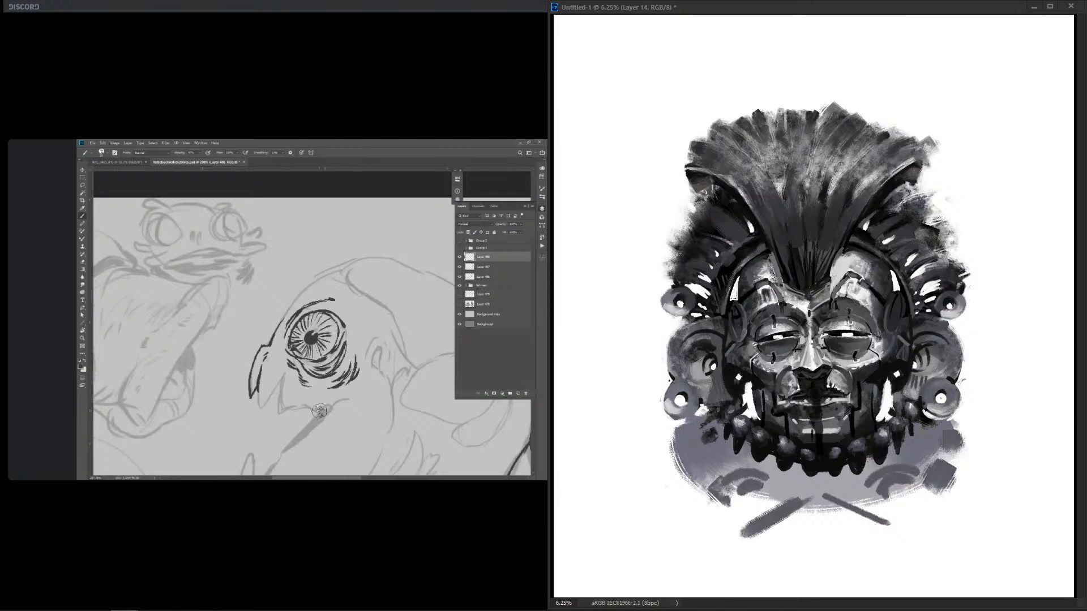
Step: Roughen the headdress crest's upper outline with grey brush tufts and small dabs, undoing the misplaced tuft
{"action": "left_click_drag", "start_coordinate": [699, 152], "coordinate": [667, 163]}
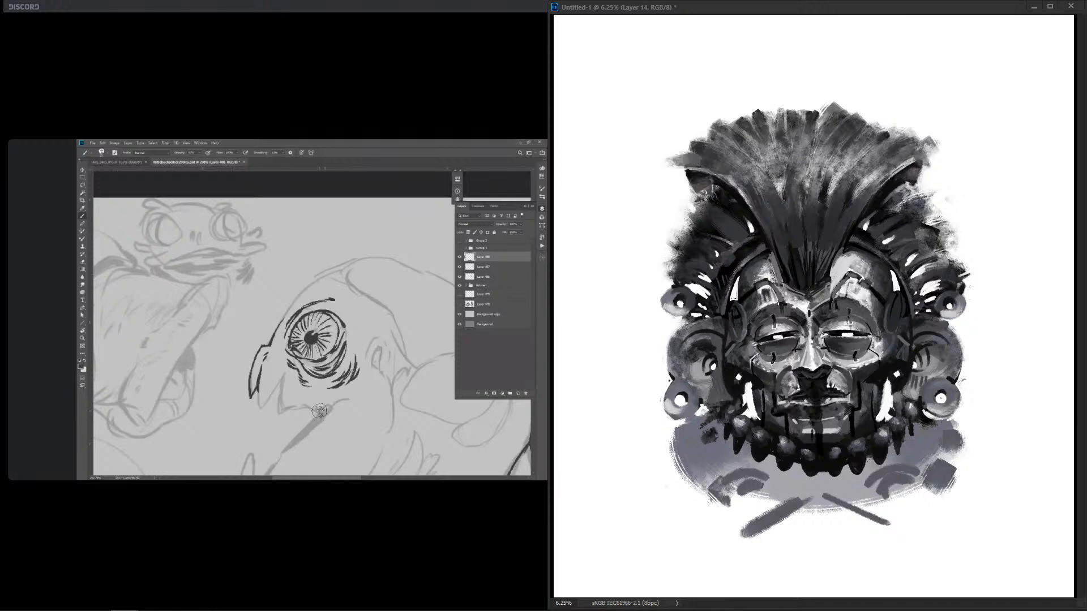
{"action": "left_click_drag", "start_coordinate": [836, 107], "coordinate": [864, 120]}
{"action": "left_click_drag", "start_coordinate": [765, 106], "coordinate": [778, 93]}
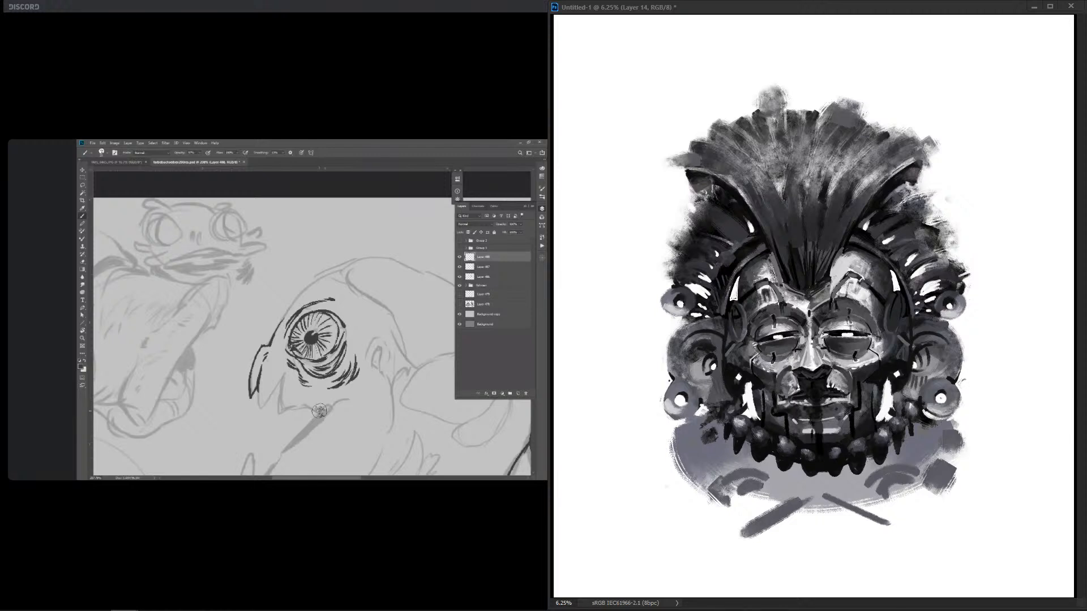
{"action": "key", "text": "ctrl+z"}
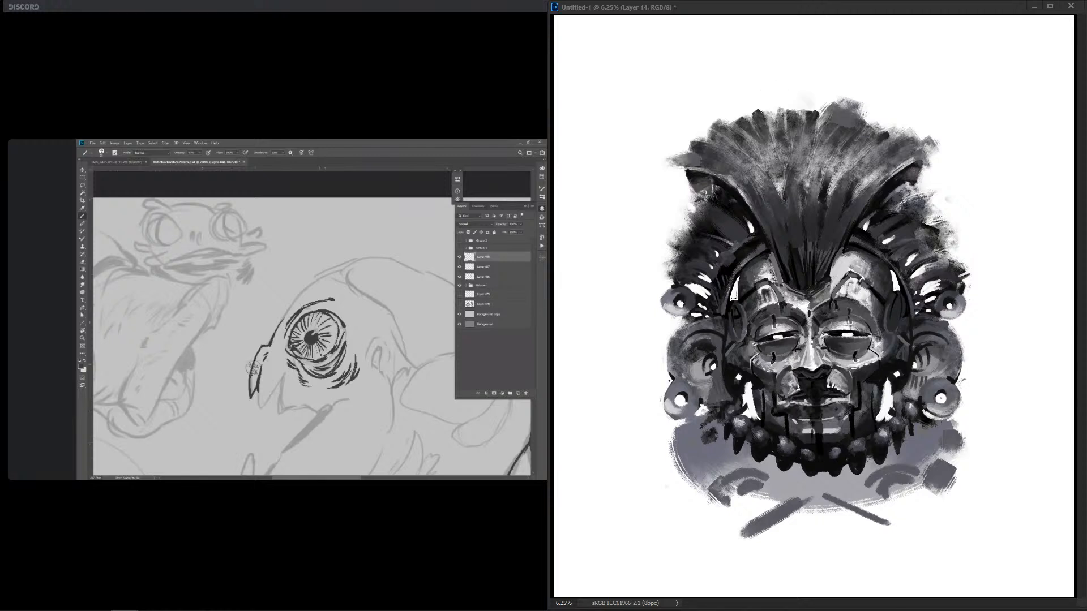
{"action": "left_click_drag", "start_coordinate": [809, 103], "coordinate": [794, 99]}
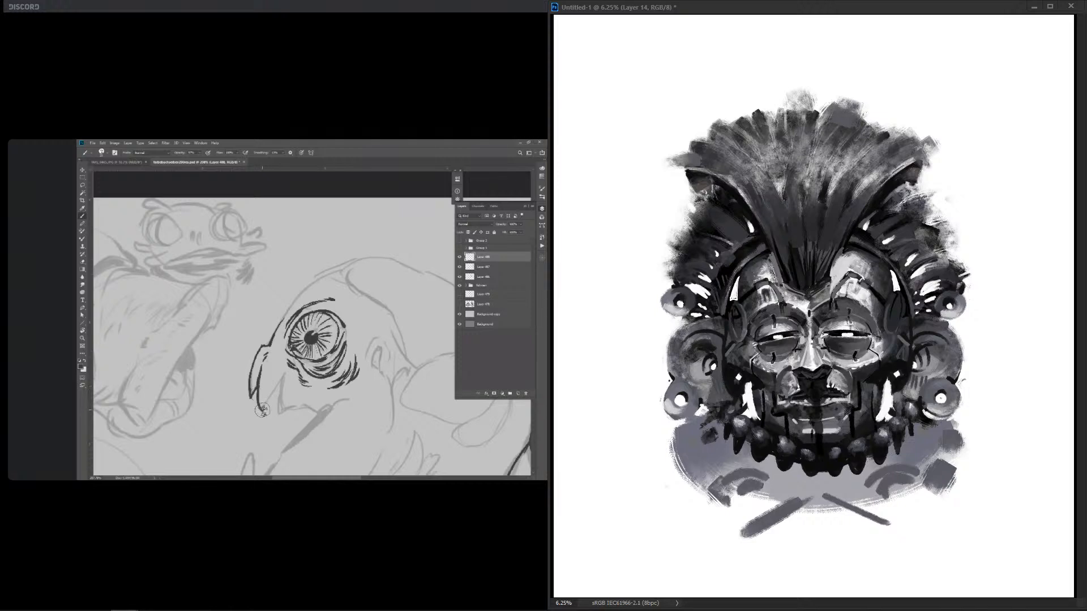
{"action": "left_click_drag", "start_coordinate": [866, 108], "coordinate": [879, 112]}
{"action": "mouse_move", "coordinate": [764, 103]}
{"action": "left_mouse_down"}
{"action": "mouse_move", "coordinate": [776, 99]}
{"action": "mouse_move", "coordinate": [748, 99]}
{"action": "left_mouse_up"}
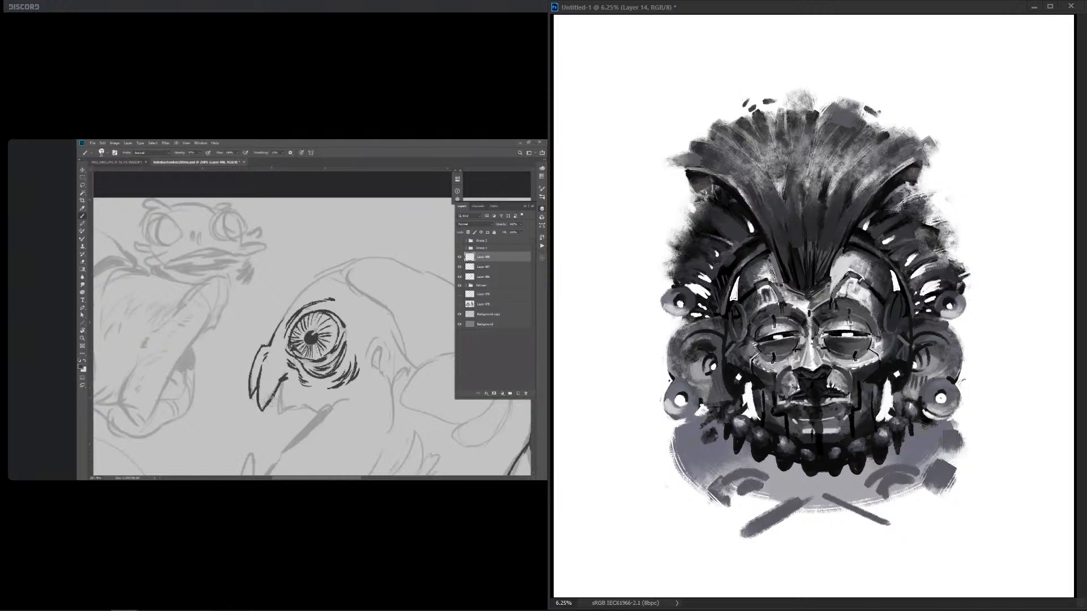
Step: Dab dark flecks beyond the crest's side edges and darken the areas beneath its curled tips on both sides
{"action": "left_click_drag", "start_coordinate": [687, 146], "coordinate": [692, 137]}
{"action": "left_click_drag", "start_coordinate": [681, 148], "coordinate": [684, 133]}
{"action": "left_click_drag", "start_coordinate": [925, 160], "coordinate": [928, 152]}
{"action": "left_click_drag", "start_coordinate": [716, 191], "coordinate": [693, 212]}
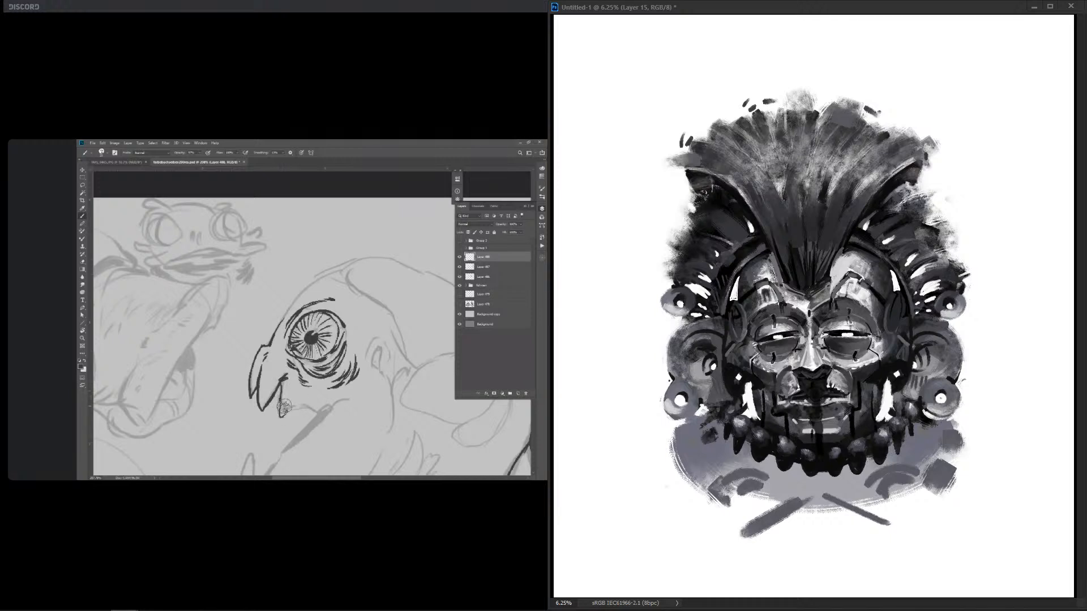
{"action": "mouse_move", "coordinate": [697, 178]}
{"action": "left_mouse_down"}
{"action": "mouse_move", "coordinate": [730, 226]}
{"action": "mouse_move", "coordinate": [677, 242]}
{"action": "left_mouse_up"}
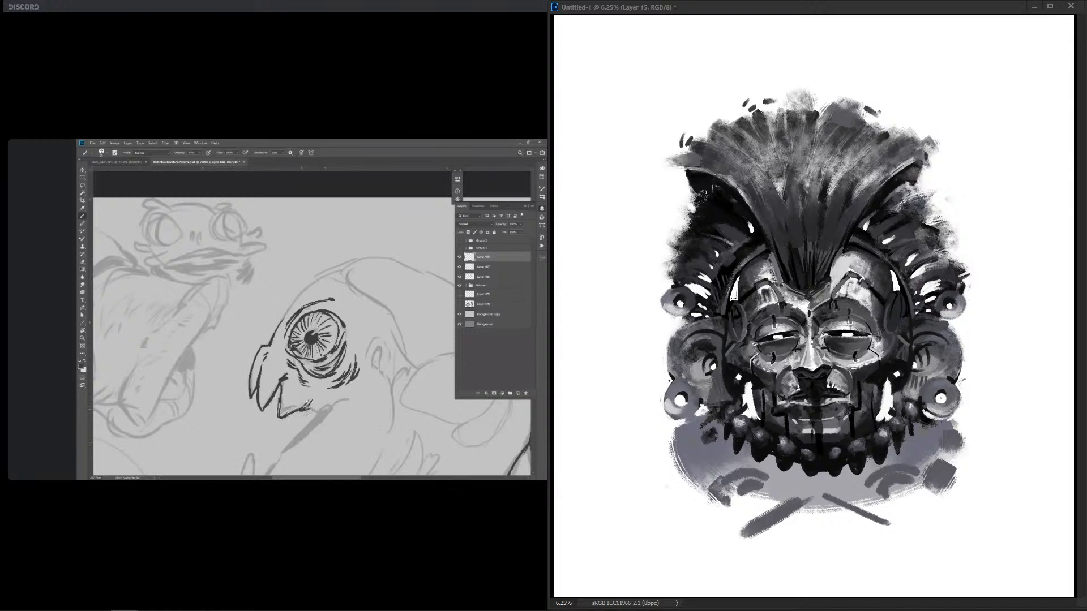
{"action": "left_click_drag", "start_coordinate": [922, 180], "coordinate": [899, 218]}
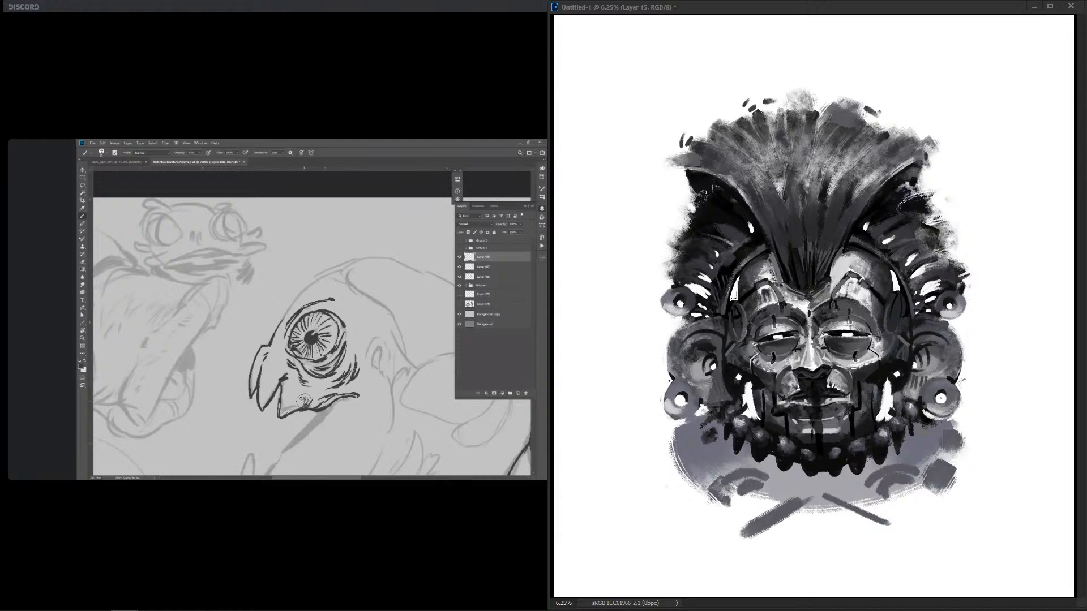
Step: Paint shading around the ear ornaments, the inner edges of the ears and both cheeks
{"action": "left_click_drag", "start_coordinate": [923, 316], "coordinate": [953, 329]}
{"action": "mouse_move", "coordinate": [684, 306]}
{"action": "left_mouse_down"}
{"action": "mouse_move", "coordinate": [702, 326]}
{"action": "mouse_move", "coordinate": [724, 328]}
{"action": "left_mouse_up"}
{"action": "mouse_move", "coordinate": [917, 318]}
{"action": "left_mouse_down"}
{"action": "mouse_move", "coordinate": [903, 325]}
{"action": "mouse_move", "coordinate": [914, 337]}
{"action": "left_mouse_up"}
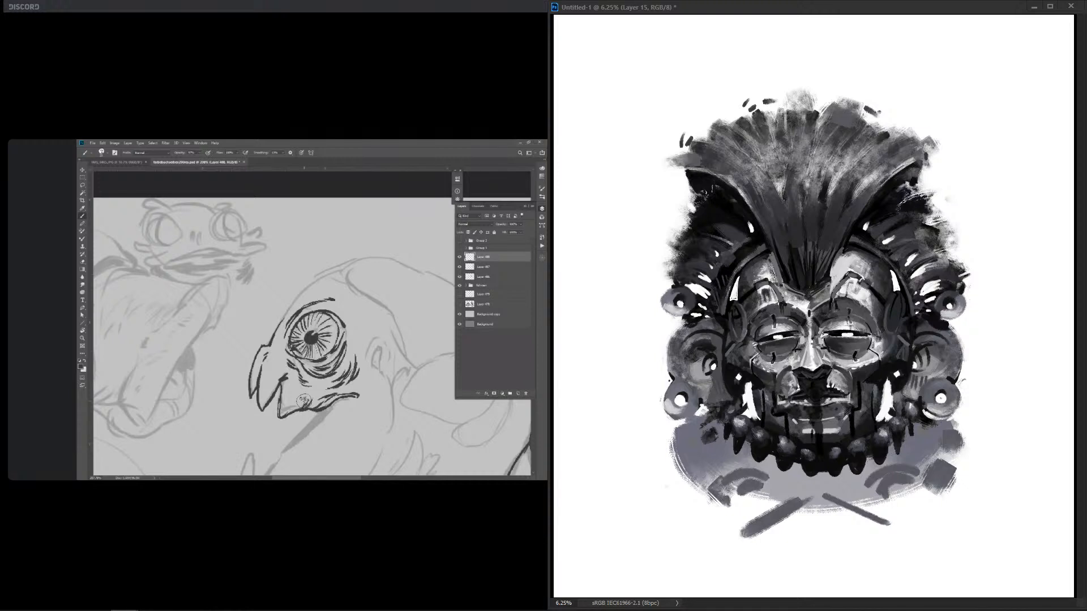
{"action": "left_click_drag", "start_coordinate": [715, 385], "coordinate": [730, 409]}
{"action": "left_click_drag", "start_coordinate": [911, 374], "coordinate": [889, 399]}
{"action": "left_click_drag", "start_coordinate": [759, 383], "coordinate": [766, 410]}
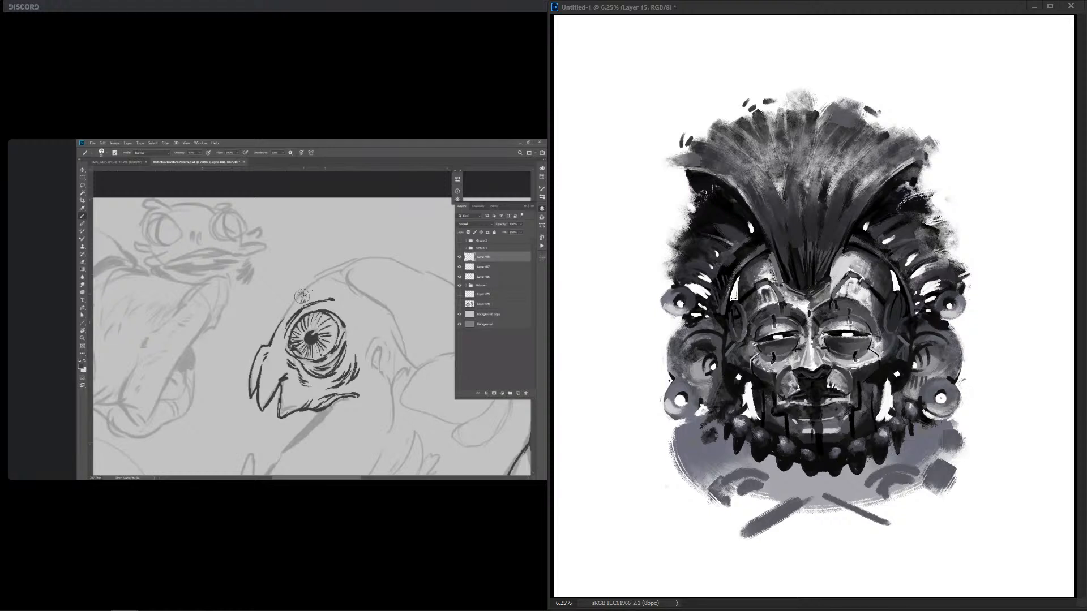
Step: Shade the mask's eyes, brows and temples, and the forehead edges below the crest
{"action": "left_click_drag", "start_coordinate": [760, 343], "coordinate": [868, 348]}
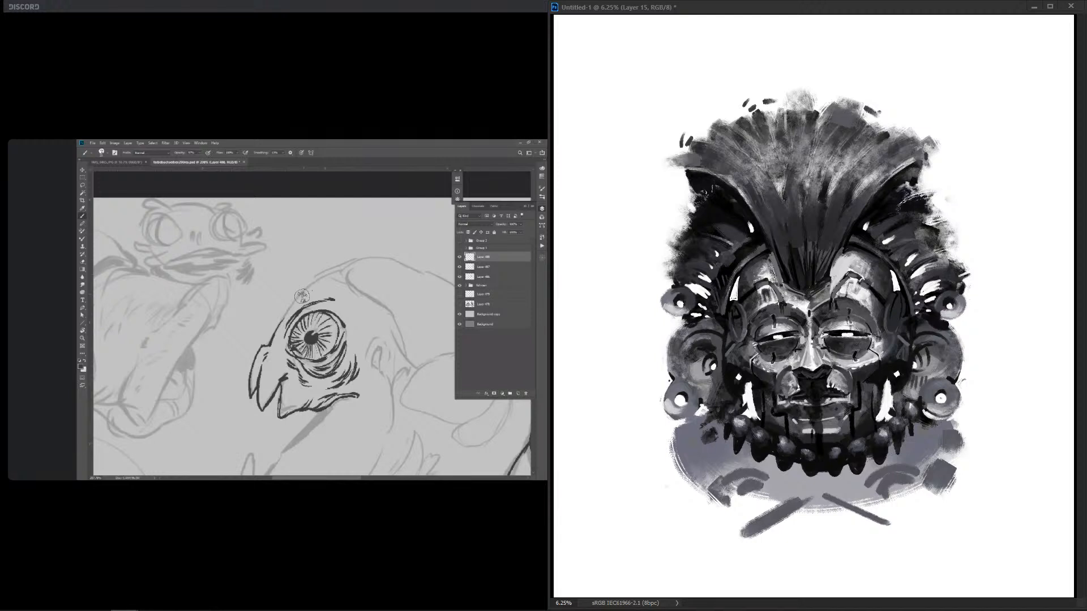
{"action": "left_click_drag", "start_coordinate": [842, 306], "coordinate": [870, 323]}
{"action": "left_click_drag", "start_coordinate": [769, 315], "coordinate": [795, 306]}
{"action": "left_click_drag", "start_coordinate": [746, 268], "coordinate": [739, 288]}
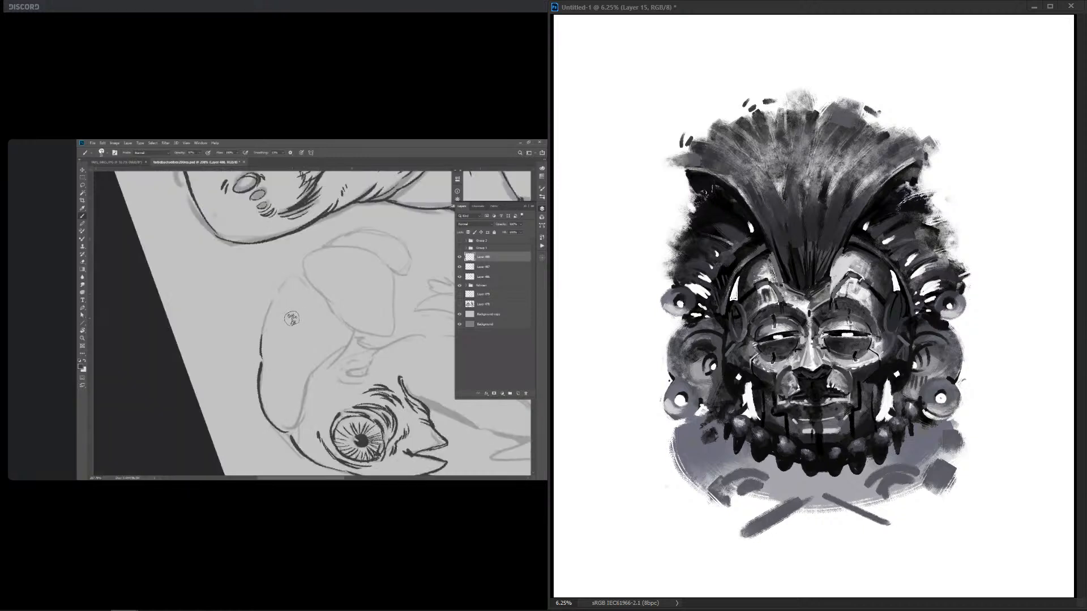
{"action": "left_click_drag", "start_coordinate": [880, 259], "coordinate": [887, 293]}
{"action": "left_click_drag", "start_coordinate": [770, 253], "coordinate": [780, 271]}
{"action": "left_click_drag", "start_coordinate": [842, 249], "coordinate": [835, 262]}
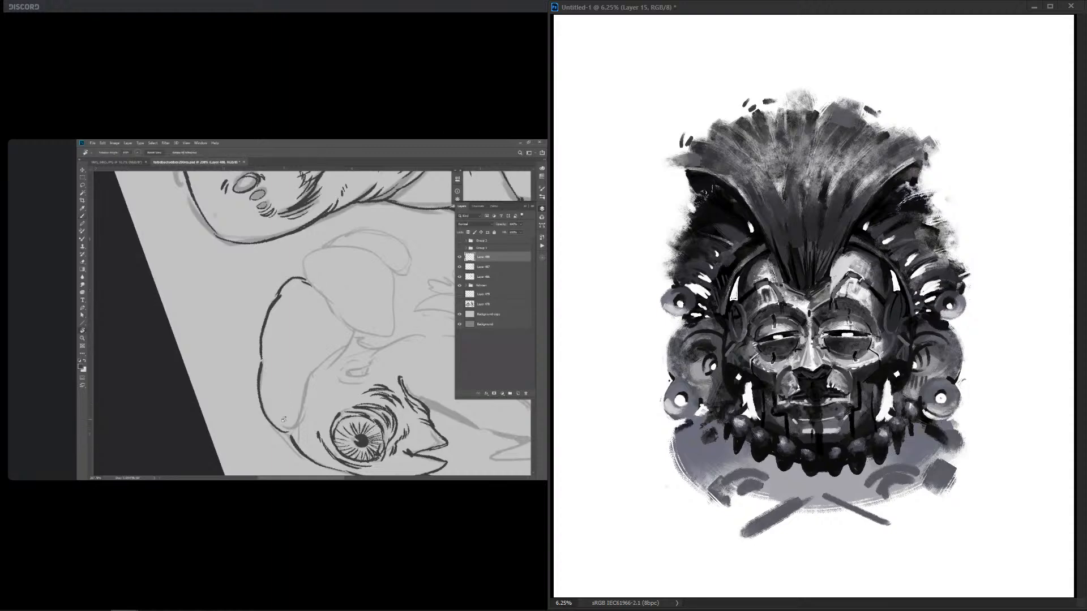
Step: Add dark brush strokes to the outer ends of the collar on both sides of the necklace
{"action": "mouse_move", "coordinate": [693, 420]}
{"action": "left_mouse_down"}
{"action": "mouse_move", "coordinate": [702, 416]}
{"action": "mouse_move", "coordinate": [673, 434]}
{"action": "left_mouse_up"}
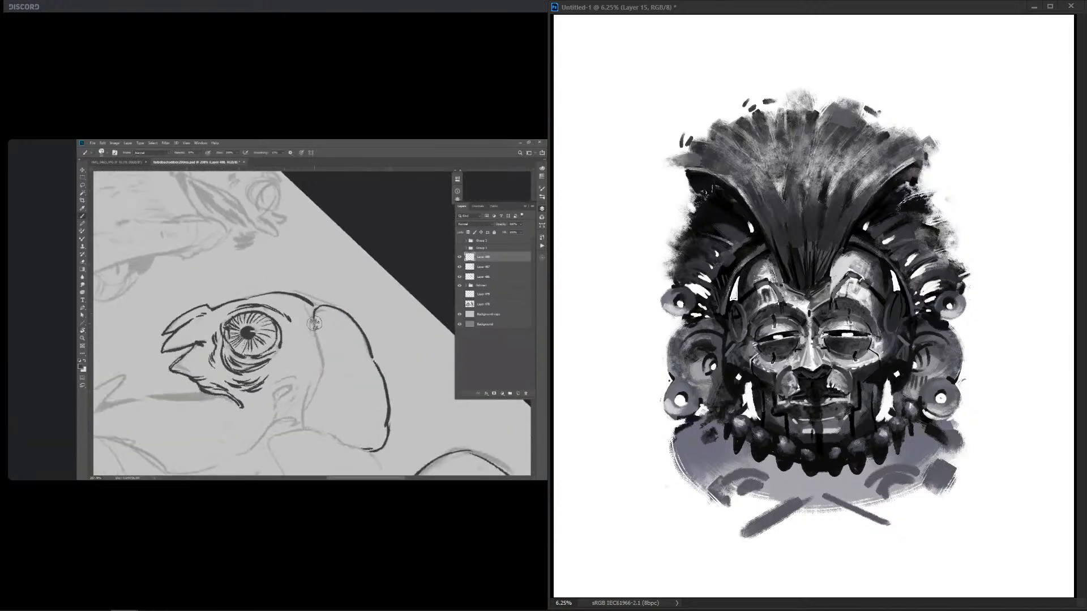
{"action": "mouse_move", "coordinate": [725, 453]}
{"action": "left_mouse_down"}
{"action": "mouse_move", "coordinate": [728, 470]}
{"action": "mouse_move", "coordinate": [726, 444]}
{"action": "left_mouse_up"}
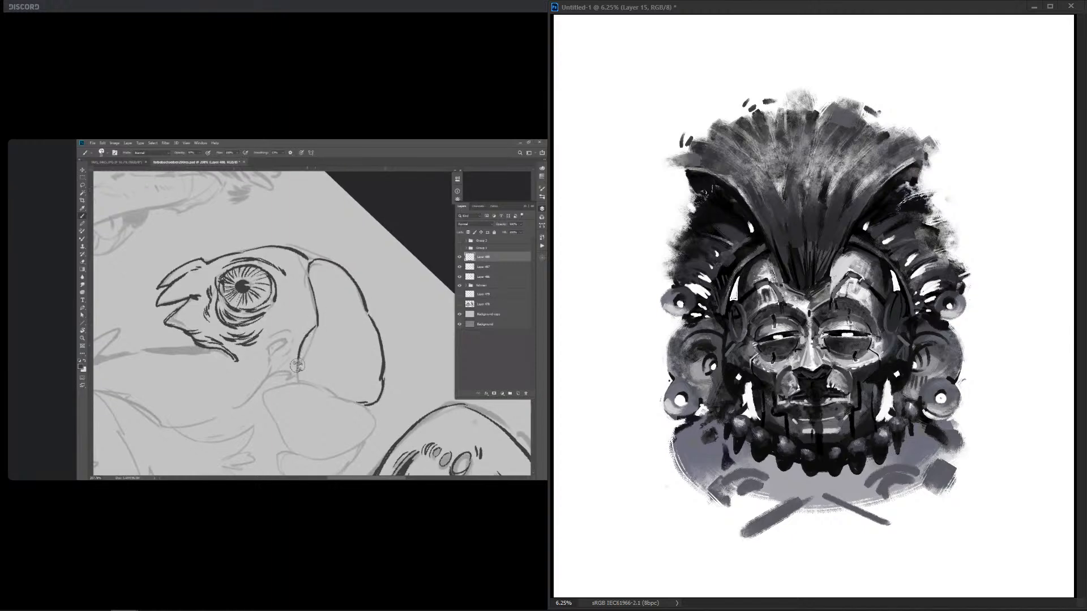
{"action": "mouse_move", "coordinate": [915, 450]}
{"action": "left_mouse_down"}
{"action": "mouse_move", "coordinate": [907, 459]}
{"action": "mouse_move", "coordinate": [921, 462]}
{"action": "mouse_move", "coordinate": [913, 456]}
{"action": "mouse_move", "coordinate": [925, 439]}
{"action": "left_mouse_up"}
{"action": "mouse_move", "coordinate": [703, 474]}
{"action": "left_mouse_down"}
{"action": "mouse_move", "coordinate": [699, 486]}
{"action": "mouse_move", "coordinate": [692, 479]}
{"action": "left_mouse_up"}
{"action": "left_click_drag", "start_coordinate": [931, 479], "coordinate": [944, 493]}
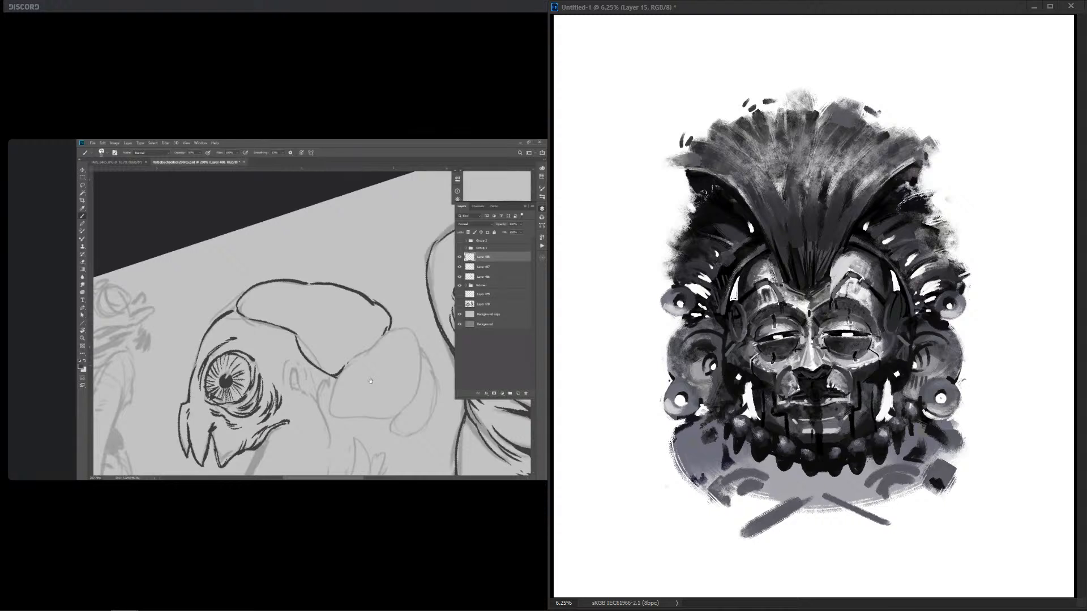
Step: Paint dark accents on the collar's curved ornaments and crossed sticks, and a grey block at the collar's lower centre
{"action": "left_click_drag", "start_coordinate": [754, 494], "coordinate": [768, 496]}
{"action": "mouse_move", "coordinate": [867, 483]}
{"action": "left_mouse_down"}
{"action": "mouse_move", "coordinate": [861, 498]}
{"action": "mouse_move", "coordinate": [870, 499]}
{"action": "left_mouse_up"}
{"action": "left_click_drag", "start_coordinate": [860, 512], "coordinate": [872, 517]}
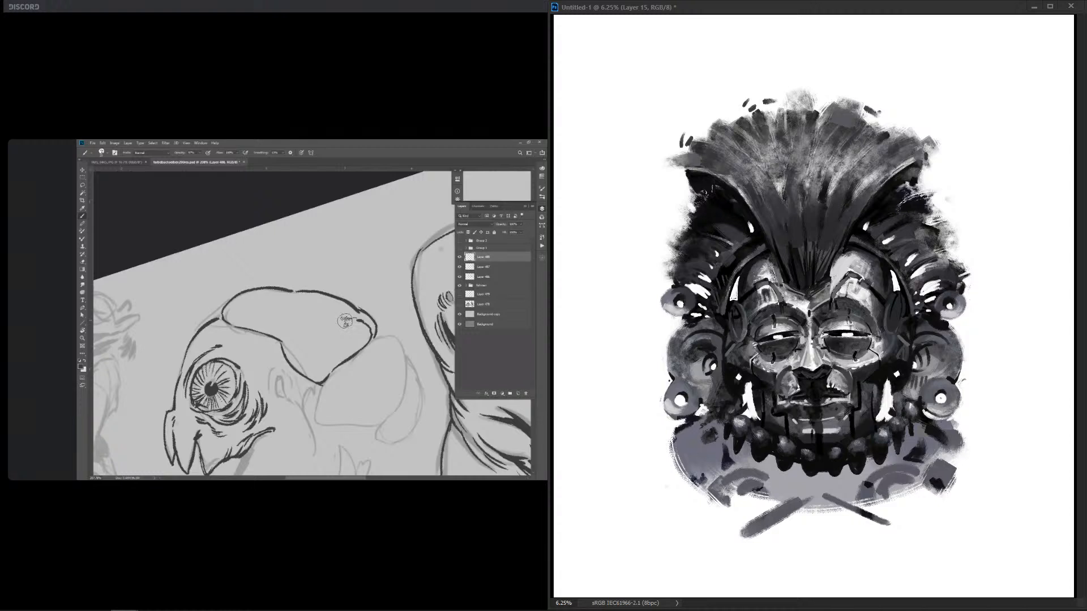
{"action": "left_click_drag", "start_coordinate": [769, 480], "coordinate": [773, 501]}
{"action": "left_click_drag", "start_coordinate": [771, 510], "coordinate": [767, 528]}
{"action": "left_click_drag", "start_coordinate": [814, 493], "coordinate": [839, 493]}
Step: Fill the collar's side panels and outer corners with near-black brush strokes on both sides
{"action": "mouse_move", "coordinate": [708, 450]}
{"action": "left_mouse_down"}
{"action": "mouse_move", "coordinate": [708, 467]}
{"action": "mouse_move", "coordinate": [686, 480]}
{"action": "left_mouse_up"}
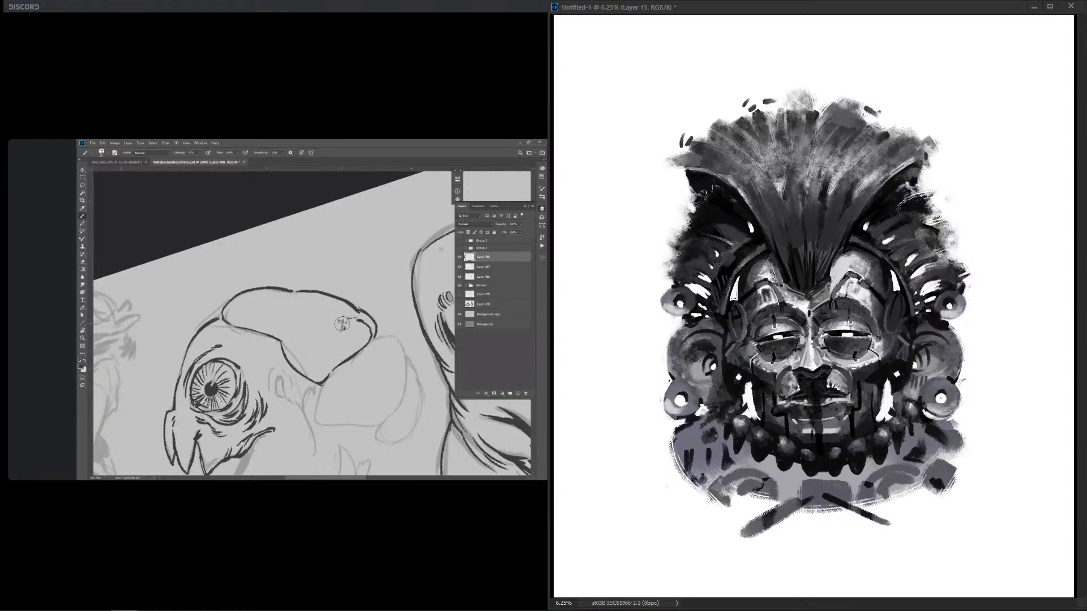
{"action": "left_click_drag", "start_coordinate": [688, 441], "coordinate": [679, 472]}
{"action": "left_click_drag", "start_coordinate": [713, 435], "coordinate": [684, 488]}
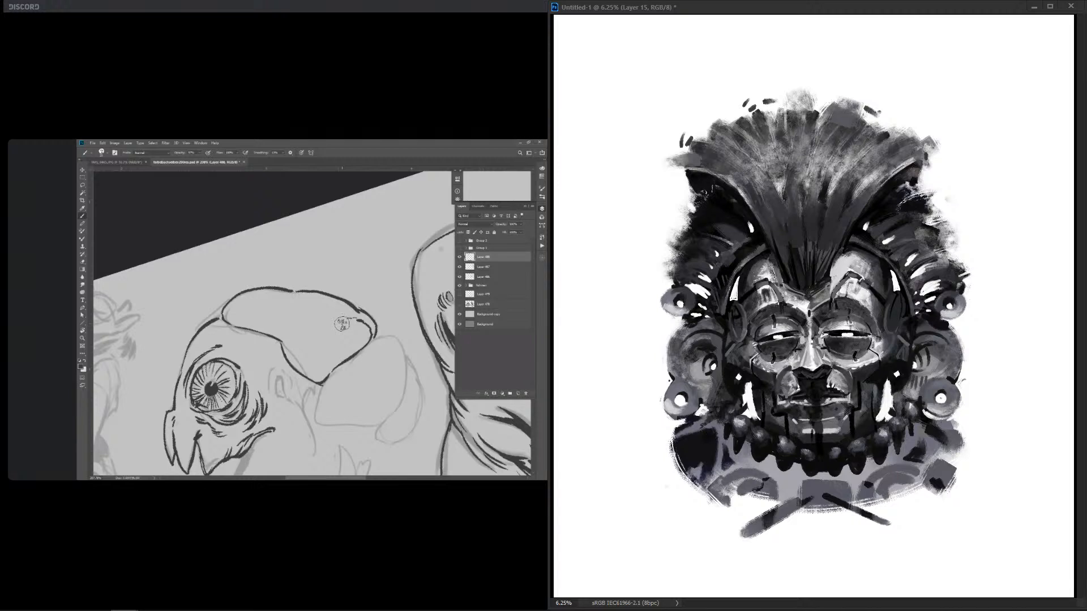
{"action": "left_click_drag", "start_coordinate": [962, 438], "coordinate": [921, 469]}
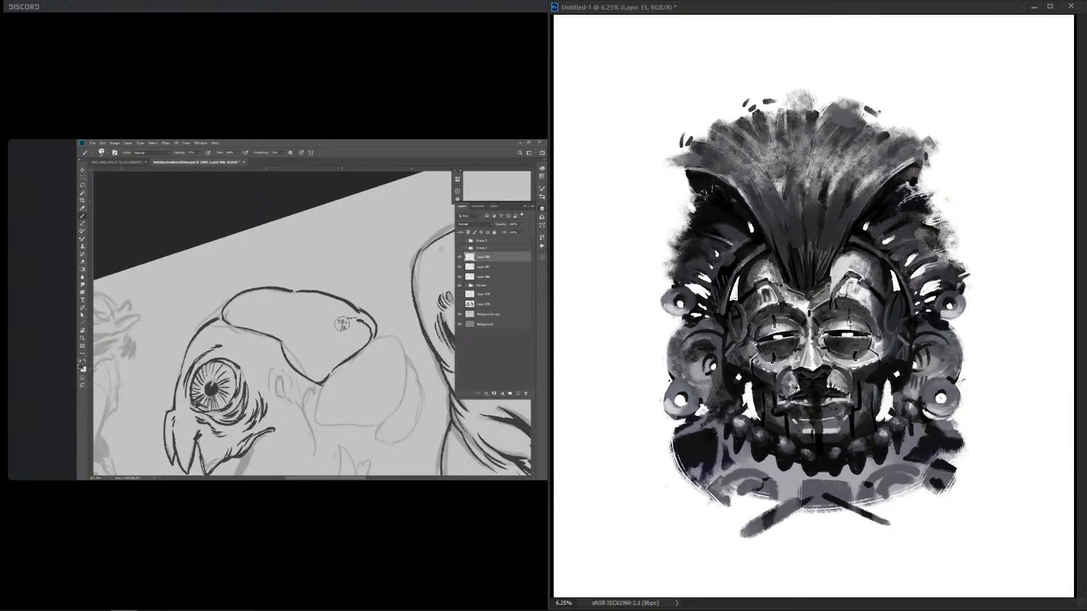
{"action": "left_click_drag", "start_coordinate": [952, 469], "coordinate": [929, 490]}
{"action": "left_click_drag", "start_coordinate": [700, 468], "coordinate": [692, 475]}
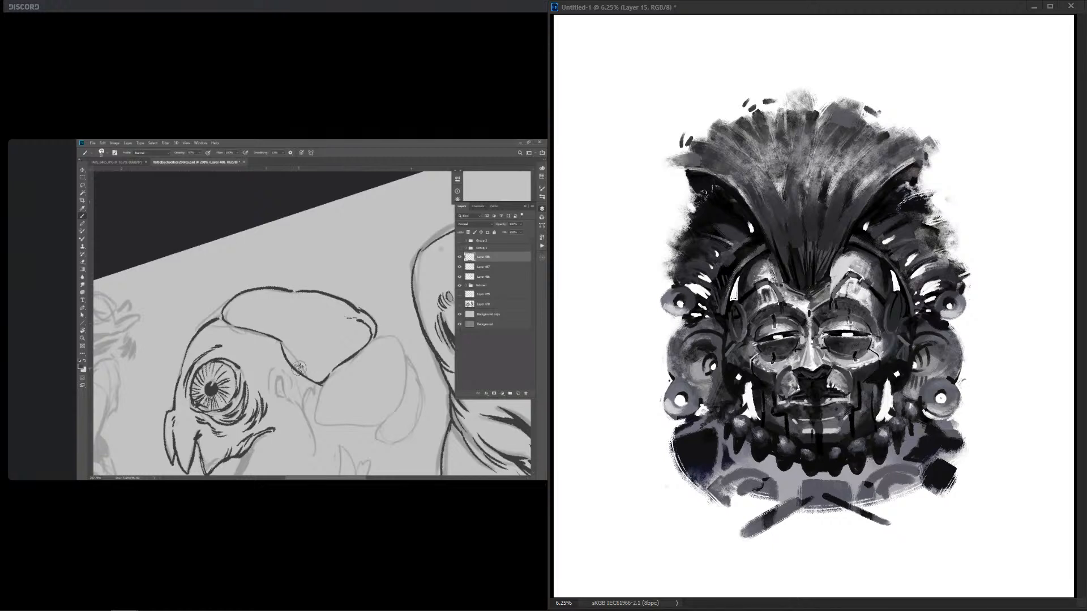
Step: Create a new layer and paint dark feather markings across the lower and middle parts of the crest
{"action": "key", "text": "ctrl+alt+shift+n"}
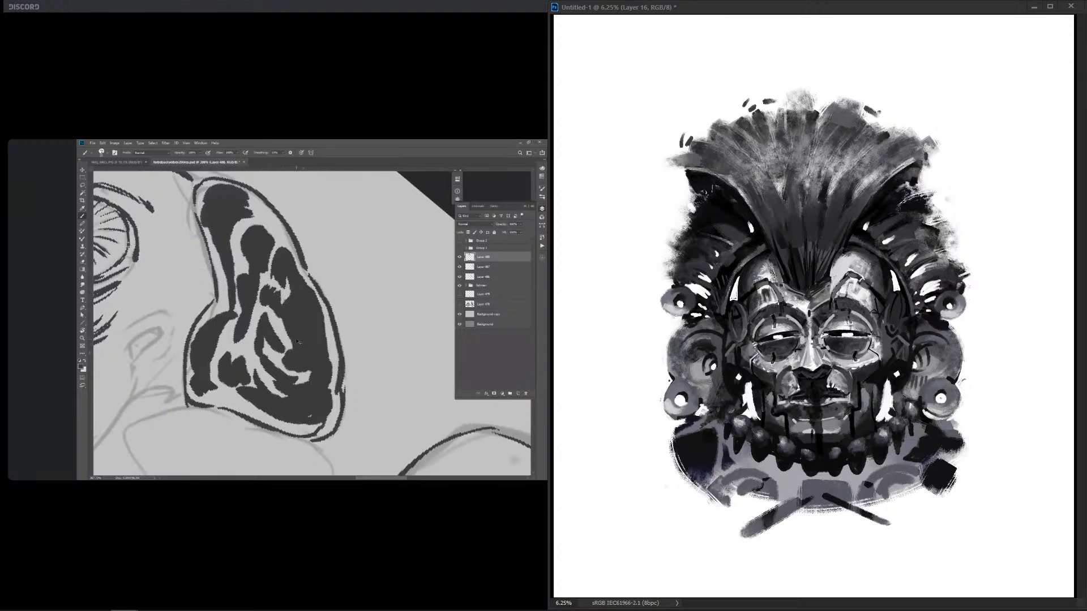
{"action": "left_click_drag", "start_coordinate": [839, 222], "coordinate": [824, 249]}
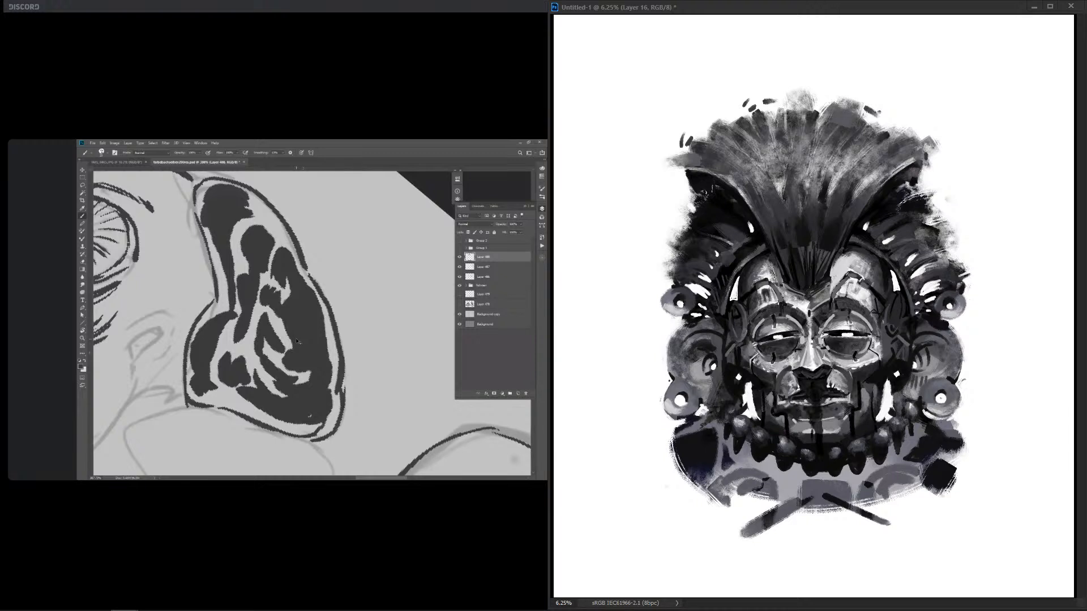
{"action": "mouse_move", "coordinate": [760, 190]}
{"action": "left_mouse_down"}
{"action": "mouse_move", "coordinate": [770, 213]}
{"action": "mouse_move", "coordinate": [811, 207]}
{"action": "left_mouse_up"}
{"action": "left_click_drag", "start_coordinate": [865, 185], "coordinate": [847, 215]}
{"action": "mouse_move", "coordinate": [721, 159]}
{"action": "left_mouse_down"}
{"action": "mouse_move", "coordinate": [746, 179]}
{"action": "mouse_move", "coordinate": [771, 170]}
{"action": "left_mouse_up"}
{"action": "left_click_drag", "start_coordinate": [794, 130], "coordinate": [788, 153]}
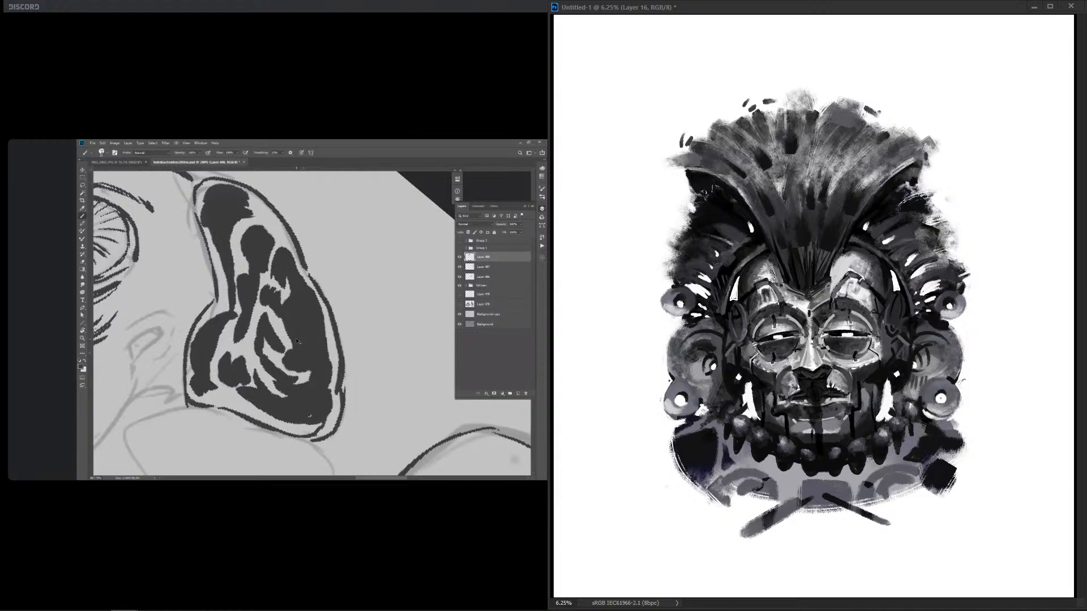
Step: Add dark markings near the feather tips along the crest's outer edge
{"action": "left_click_drag", "start_coordinate": [886, 155], "coordinate": [872, 173]}
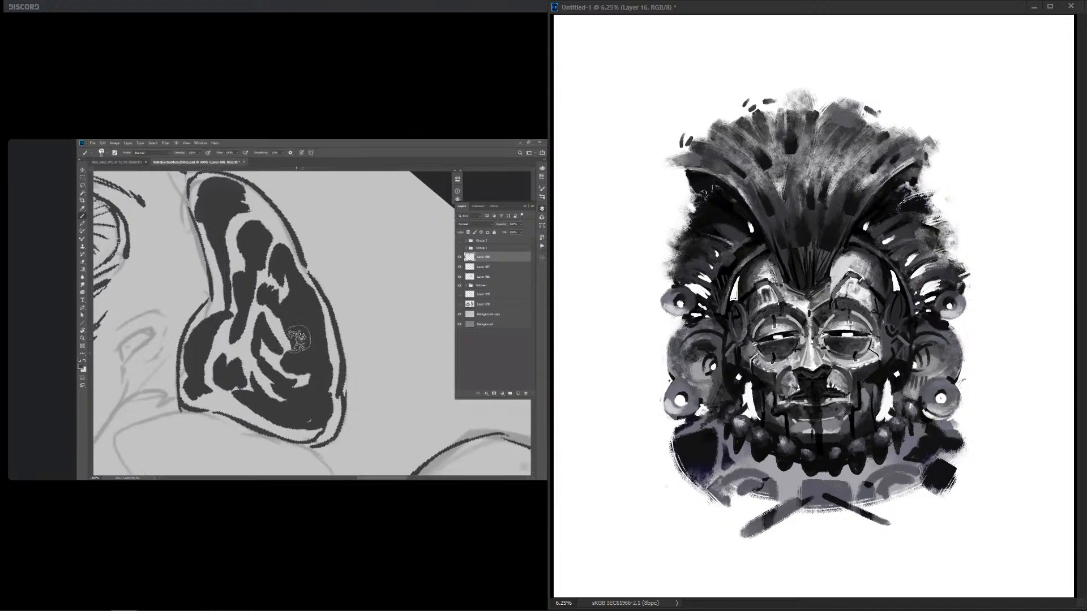
{"action": "left_click_drag", "start_coordinate": [852, 122], "coordinate": [841, 141]}
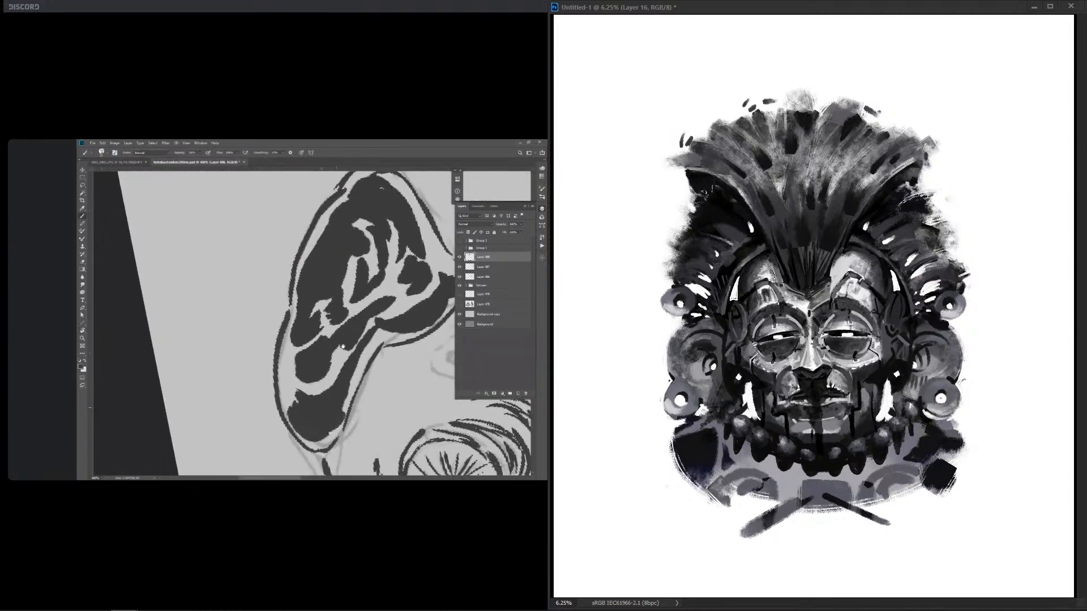
{"action": "left_click_drag", "start_coordinate": [750, 127], "coordinate": [740, 123]}
{"action": "left_click_drag", "start_coordinate": [710, 160], "coordinate": [697, 162]}
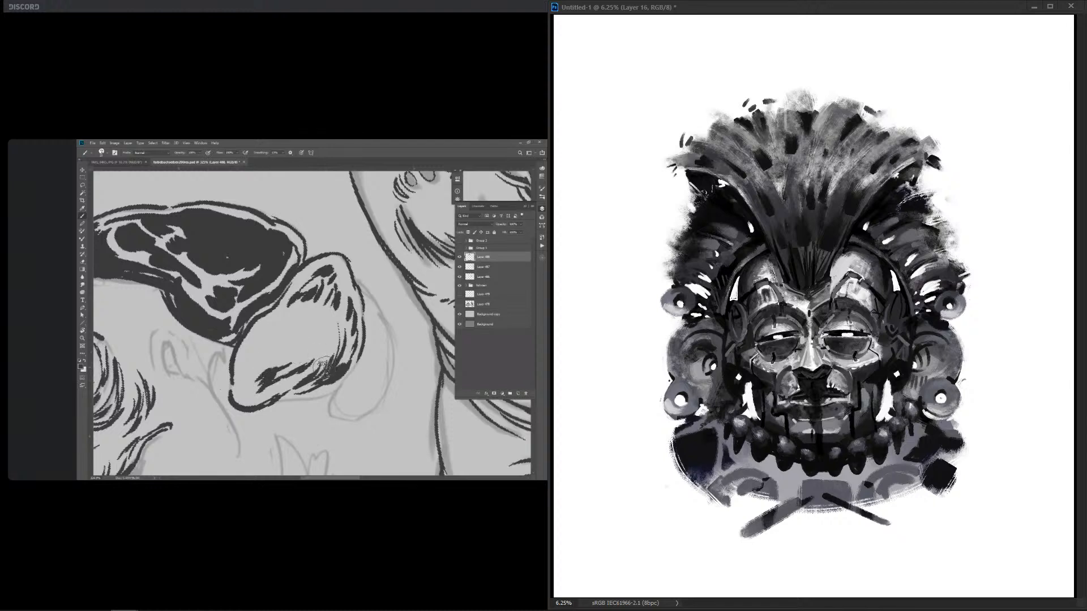
Step: On a new layer, paint the white gaps beside the jaw dark on both sides and undo the last two strokes
{"action": "key", "text": "ctrl+alt+shift+n"}
{"action": "mouse_move", "coordinate": [886, 384]}
{"action": "left_mouse_down"}
{"action": "mouse_move", "coordinate": [884, 412]}
{"action": "mouse_move", "coordinate": [889, 400]}
{"action": "left_mouse_up"}
{"action": "left_click_drag", "start_coordinate": [888, 385], "coordinate": [889, 415]}
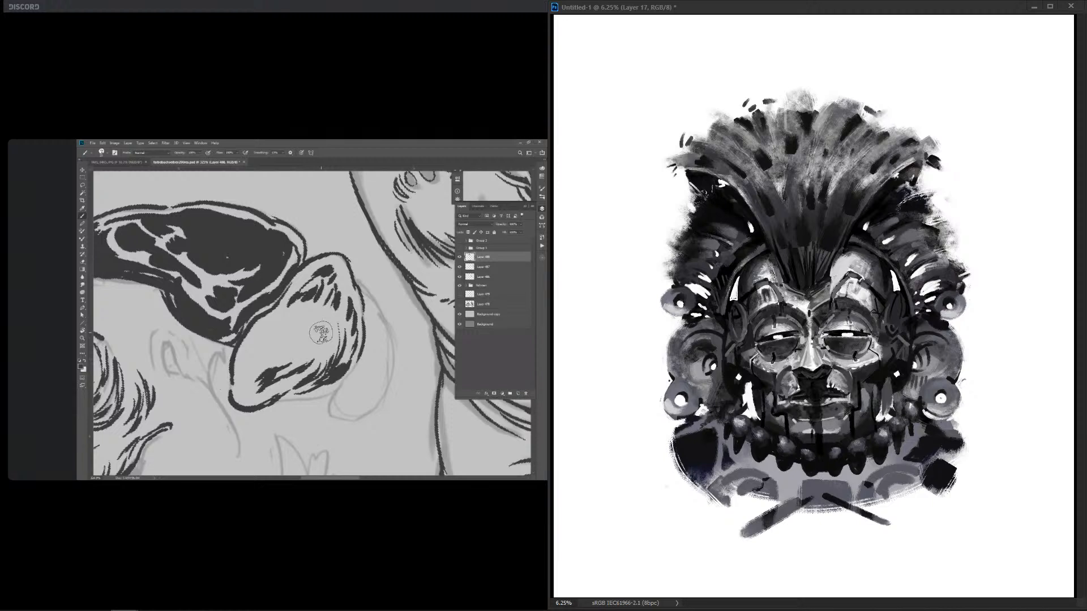
{"action": "left_click_drag", "start_coordinate": [748, 384], "coordinate": [757, 417]}
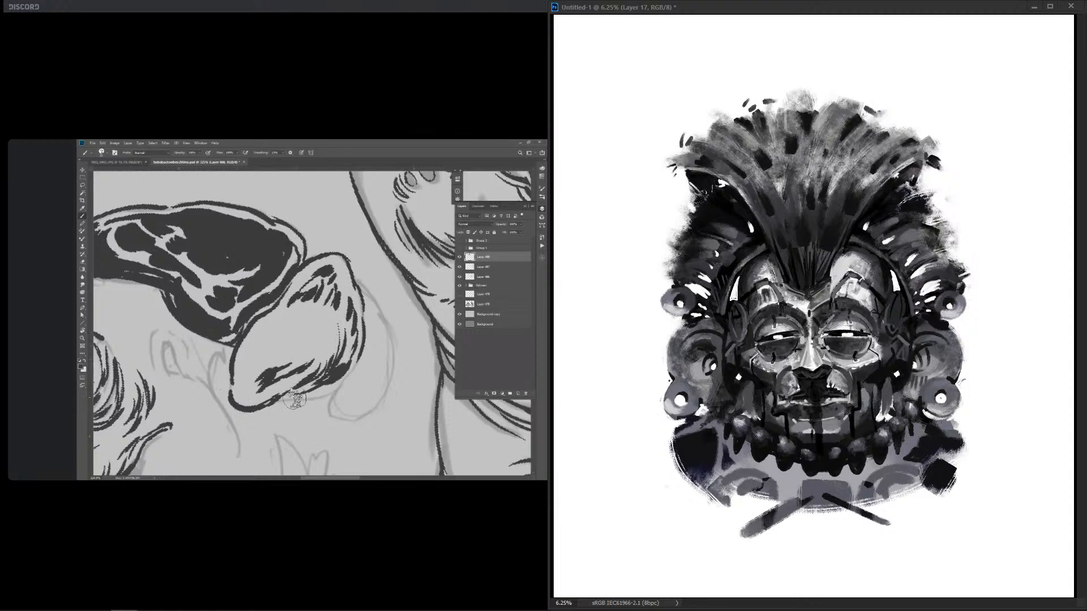
{"action": "left_click_drag", "start_coordinate": [886, 378], "coordinate": [885, 395]}
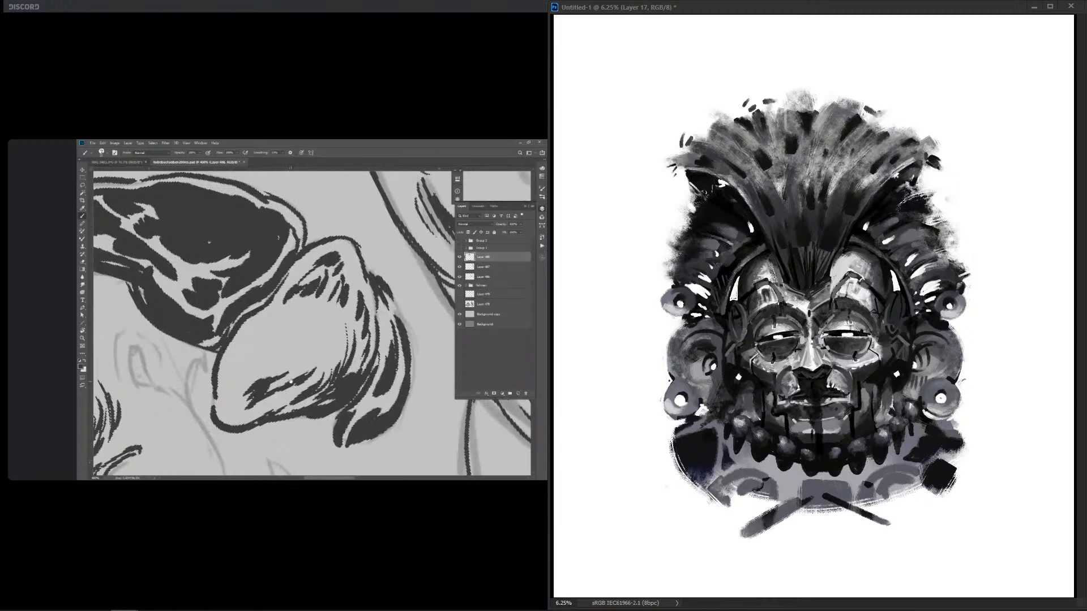
{"action": "key", "text": "ctrl+z"}
{"action": "key", "text": "ctrl+z"}
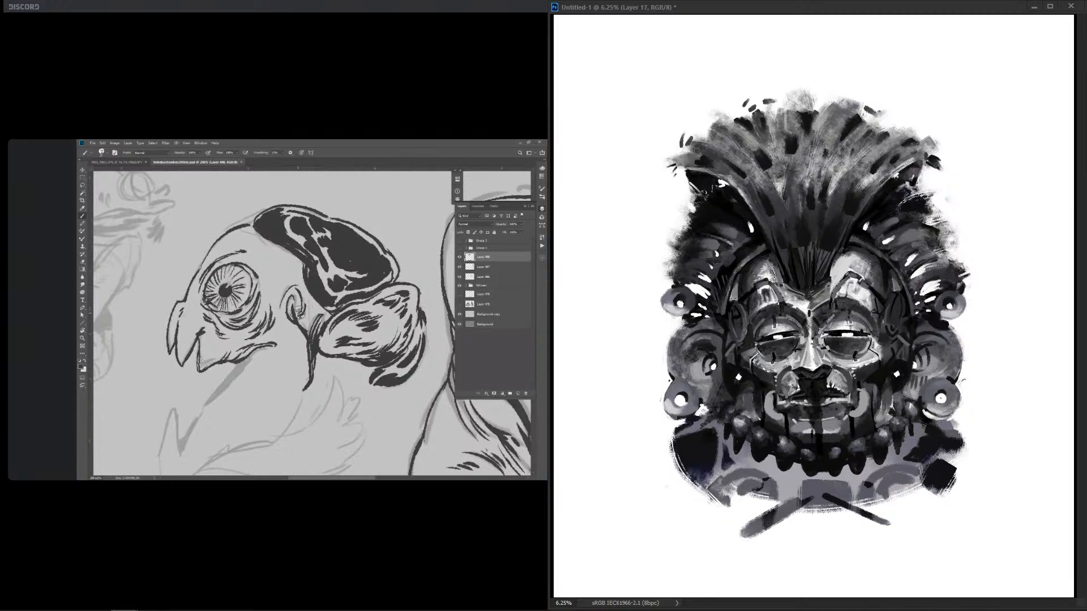
Step: Refine the curved grey shapes on both sides of the mouth with short brush strokes
{"action": "left_click_drag", "start_coordinate": [769, 396], "coordinate": [769, 416]}
{"action": "left_click_drag", "start_coordinate": [861, 395], "coordinate": [864, 418]}
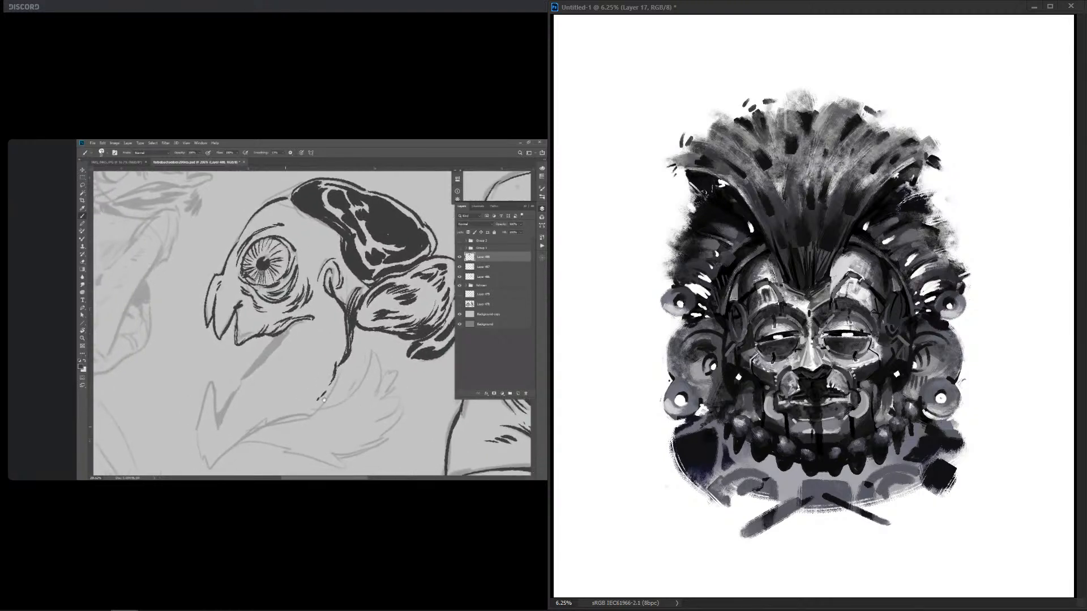
{"action": "left_click_drag", "start_coordinate": [776, 398], "coordinate": [787, 406]}
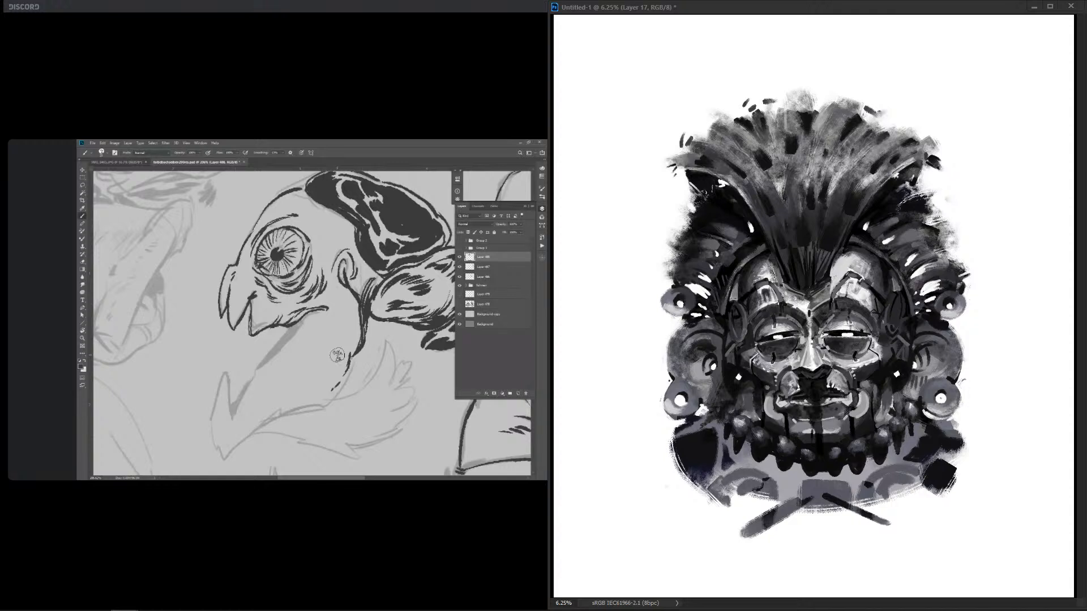
{"action": "left_click_drag", "start_coordinate": [856, 401], "coordinate": [854, 411]}
{"action": "left_click_drag", "start_coordinate": [772, 404], "coordinate": [778, 414]}
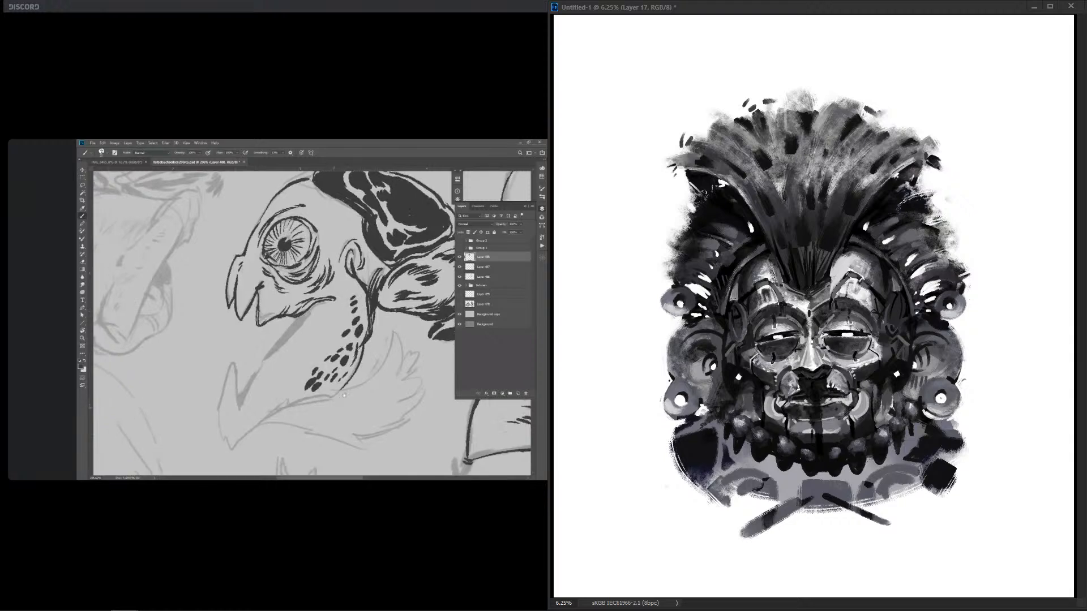
{"action": "left_click_drag", "start_coordinate": [849, 398], "coordinate": [845, 413]}
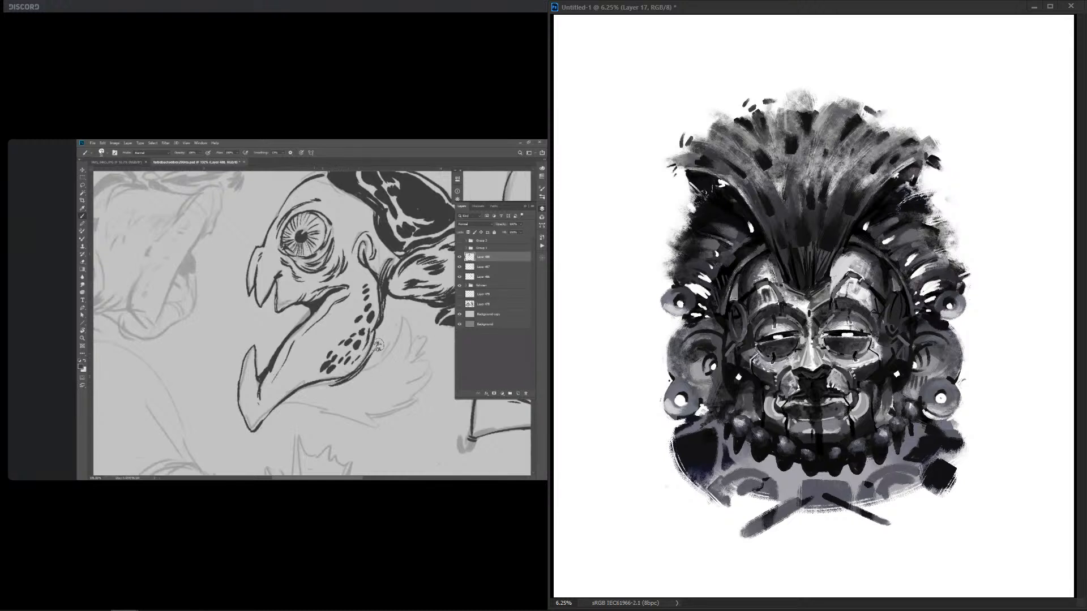
Step: Darken the areas beside the cheeks and jaw on both sides of the mask with short brush strokes
{"action": "left_click_drag", "start_coordinate": [731, 370], "coordinate": [738, 410]}
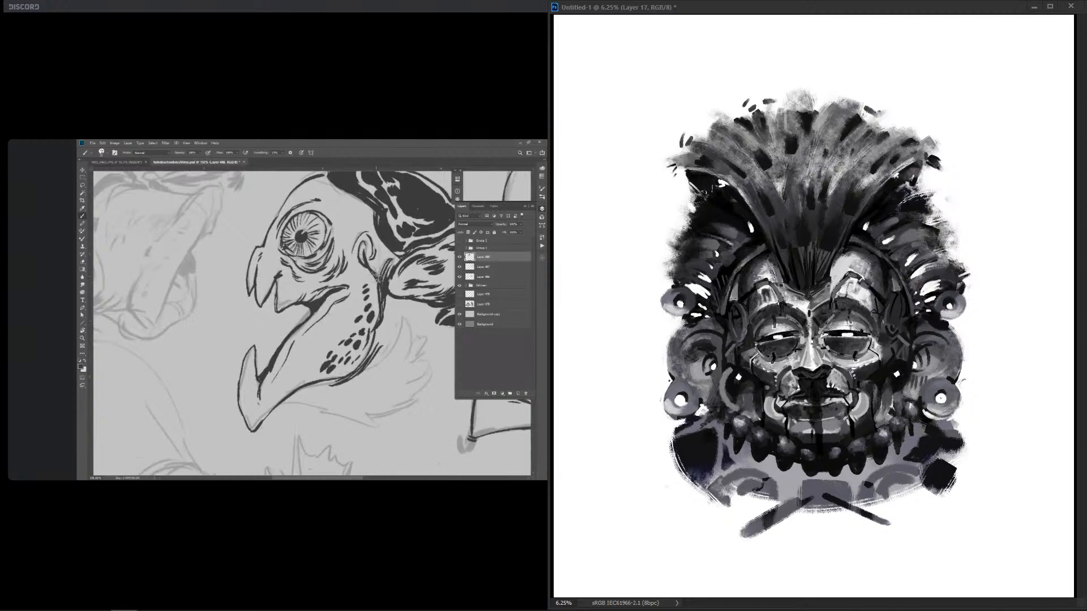
{"action": "left_click_drag", "start_coordinate": [908, 364], "coordinate": [894, 411]}
{"action": "left_click_drag", "start_coordinate": [726, 403], "coordinate": [738, 411]}
{"action": "left_click_drag", "start_coordinate": [898, 366], "coordinate": [903, 369]}
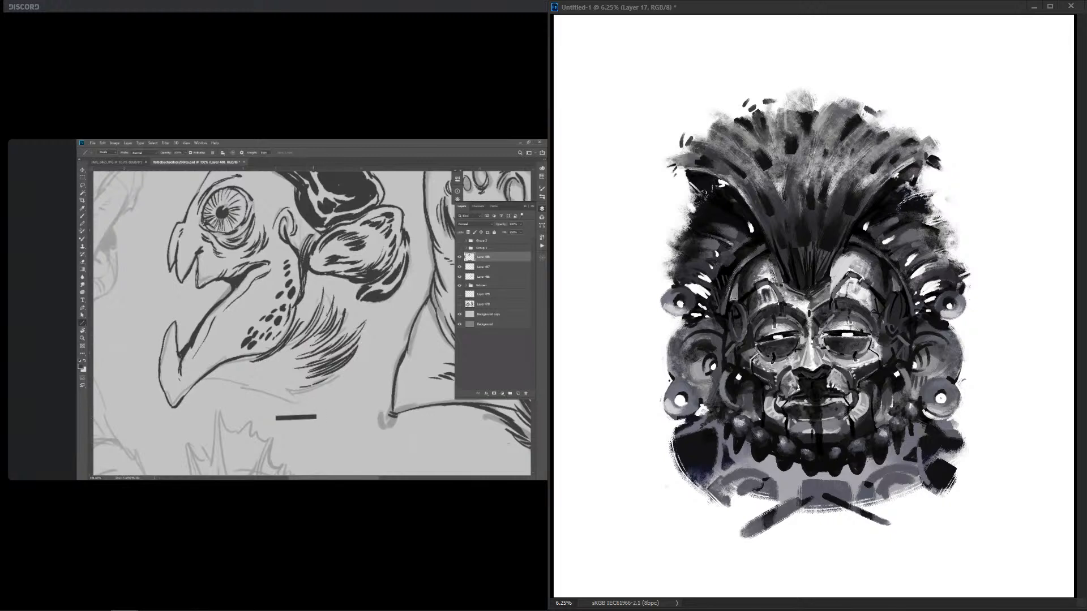
Step: Add dark strokes to the collar and shade the gaps around the outer beads on both sides
{"action": "left_click_drag", "start_coordinate": [732, 480], "coordinate": [747, 471]}
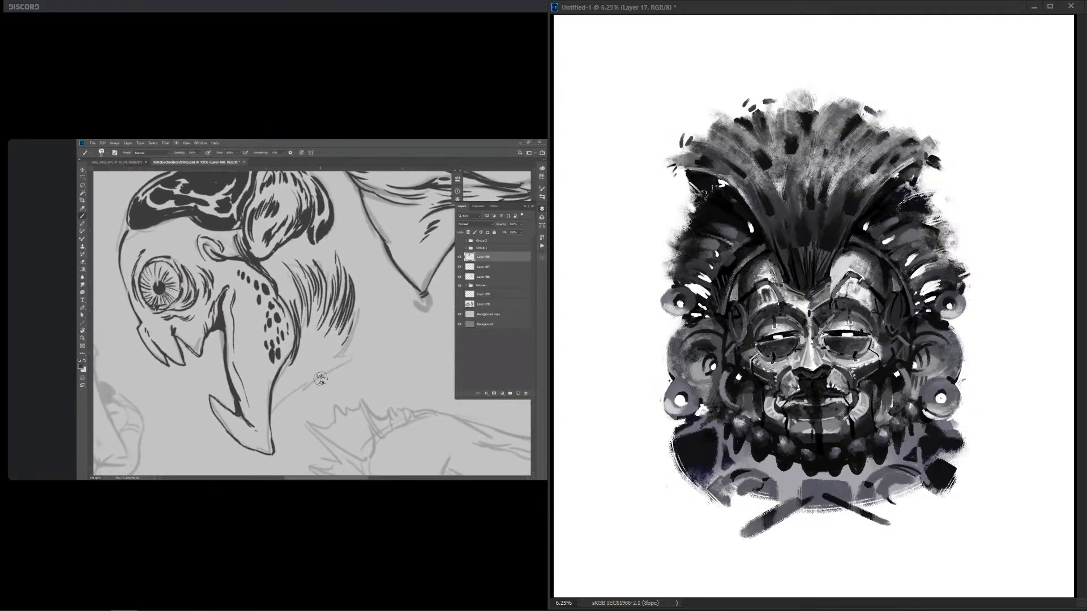
{"action": "left_click_drag", "start_coordinate": [752, 510], "coordinate": [760, 501]}
{"action": "mouse_move", "coordinate": [726, 420]}
{"action": "left_mouse_down"}
{"action": "mouse_move", "coordinate": [729, 457]}
{"action": "mouse_move", "coordinate": [770, 475]}
{"action": "left_mouse_up"}
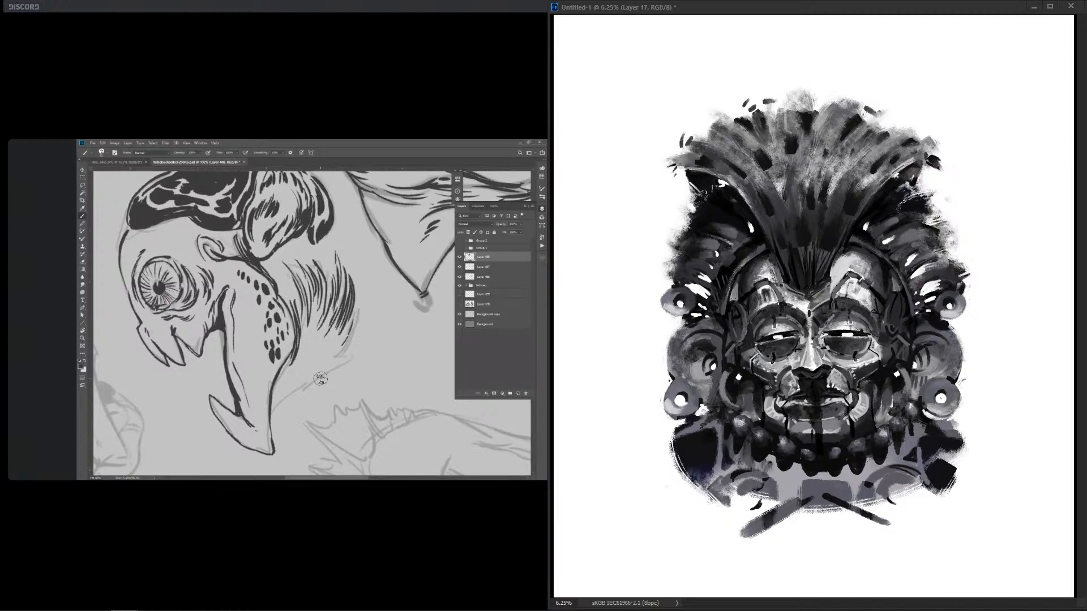
{"action": "left_click_drag", "start_coordinate": [884, 422], "coordinate": [921, 470]}
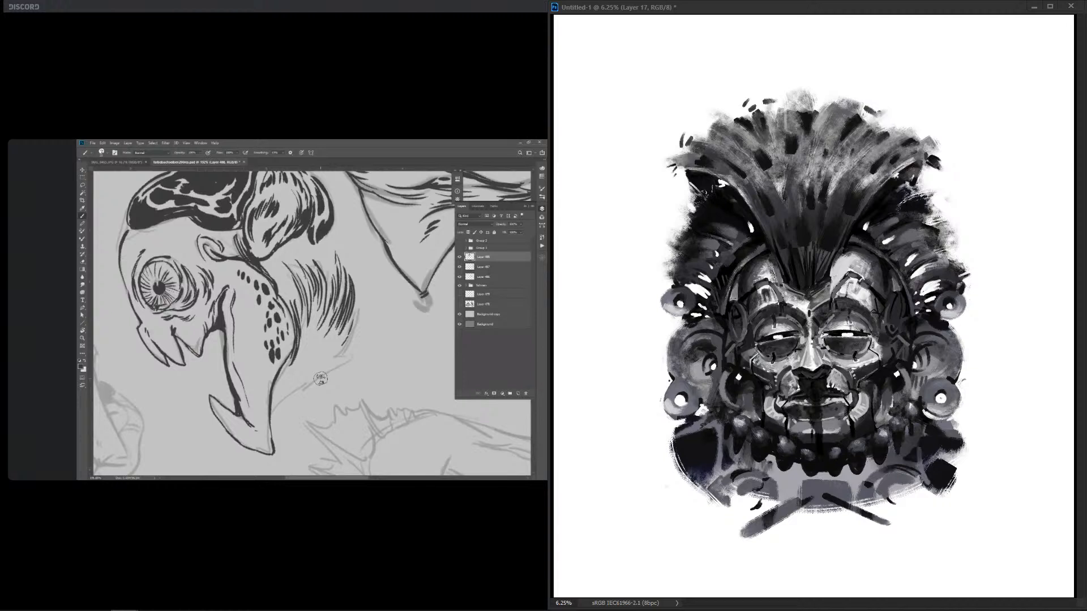
{"action": "left_click_drag", "start_coordinate": [733, 452], "coordinate": [743, 470]}
{"action": "left_click_drag", "start_coordinate": [727, 437], "coordinate": [737, 469]}
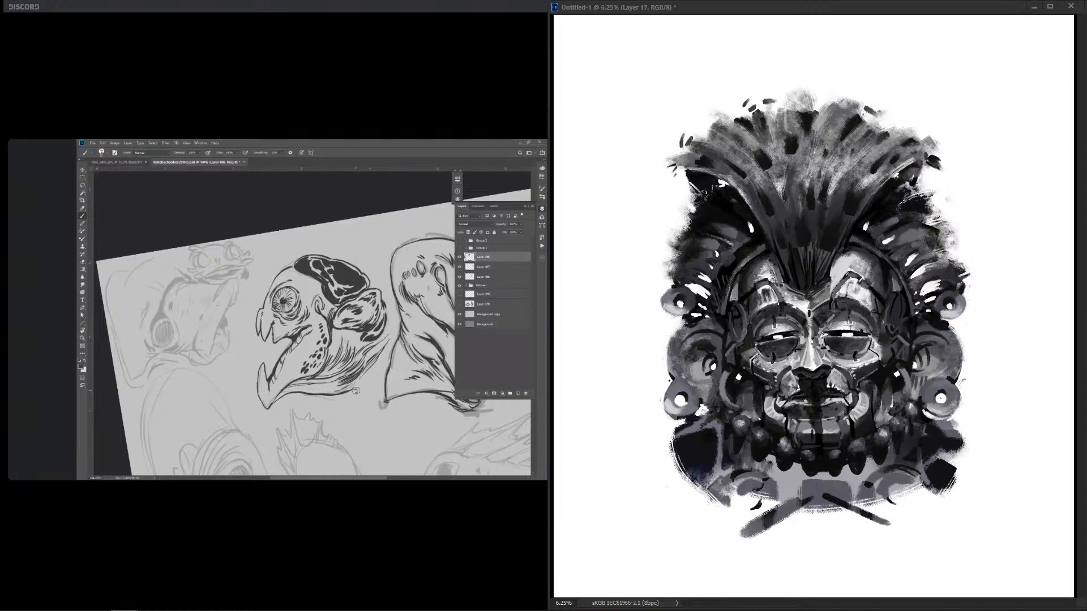
Step: Paint short accent strokes on the cheeks beside the mouth, undoing and repainting the one on the viewer's left
{"action": "left_click_drag", "start_coordinate": [867, 390], "coordinate": [861, 407]}
{"action": "left_click_drag", "start_coordinate": [773, 390], "coordinate": [765, 408]}
{"action": "key", "text": "ctrl+z"}
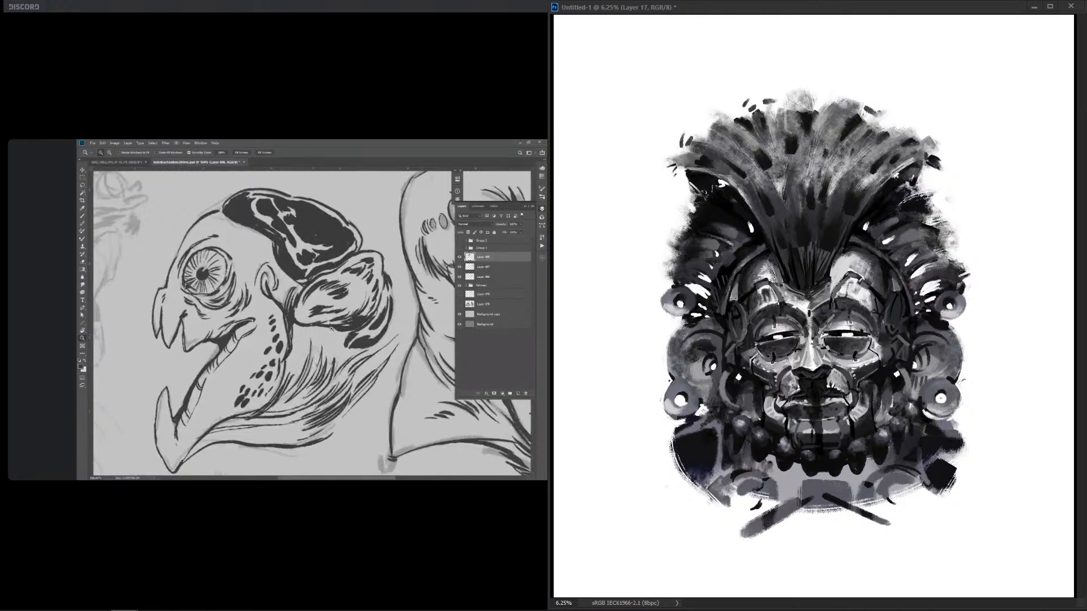
{"action": "left_click_drag", "start_coordinate": [772, 394], "coordinate": [765, 407]}
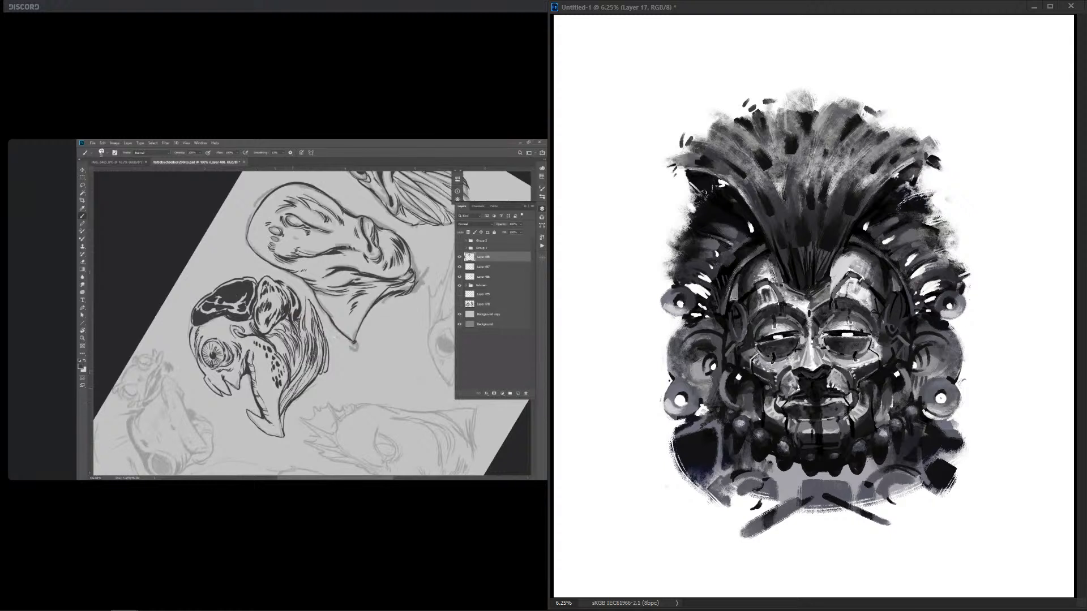
Step: Darken the collar's centre plate and the inner ends of the two crossed straps beneath it
{"action": "left_click_drag", "start_coordinate": [803, 493], "coordinate": [849, 494]}
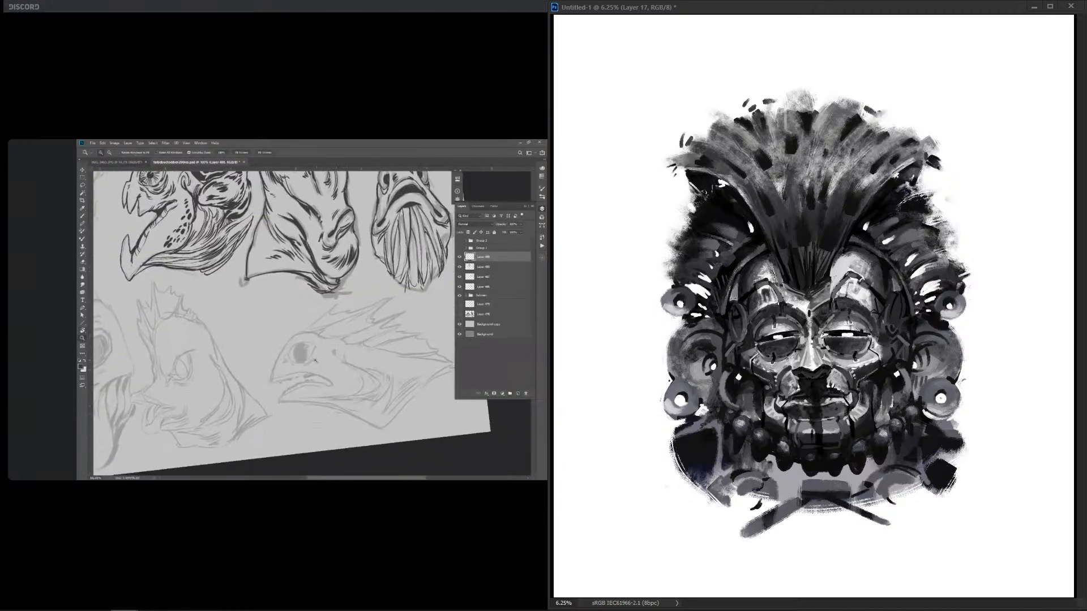
{"action": "mouse_move", "coordinate": [786, 494]}
{"action": "left_mouse_down"}
{"action": "mouse_move", "coordinate": [805, 497]}
{"action": "mouse_move", "coordinate": [778, 507]}
{"action": "left_mouse_up"}
{"action": "left_click_drag", "start_coordinate": [851, 502], "coordinate": [871, 509]}
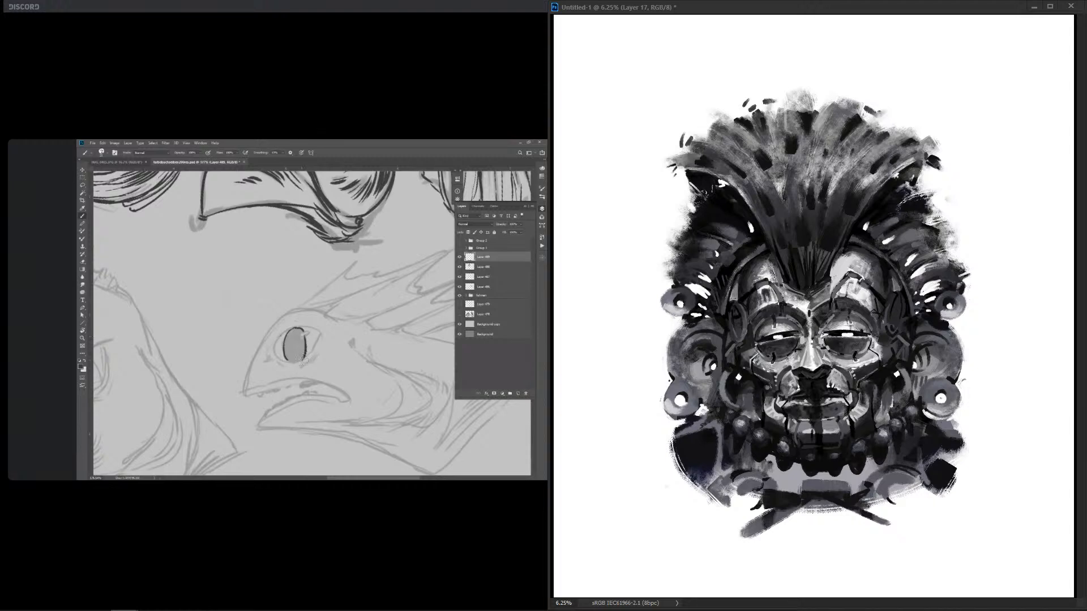
Step: Paint light grey discs into the round collar ornaments and touch up the dark side pieces of the collar
{"action": "left_click_drag", "start_coordinate": [762, 486], "coordinate": [897, 490]}
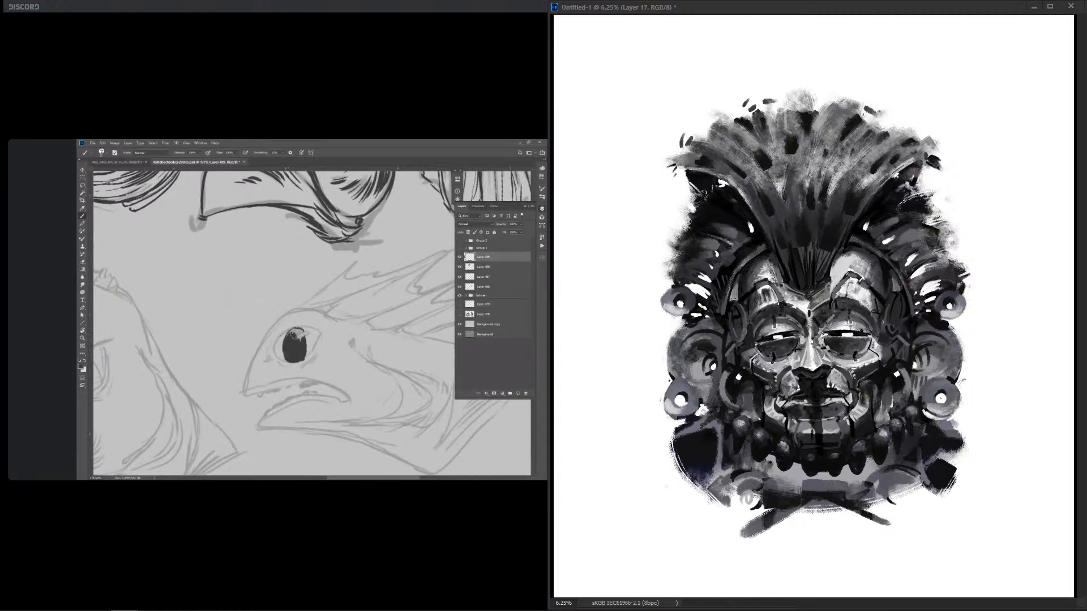
{"action": "left_click_drag", "start_coordinate": [894, 486], "coordinate": [905, 502]}
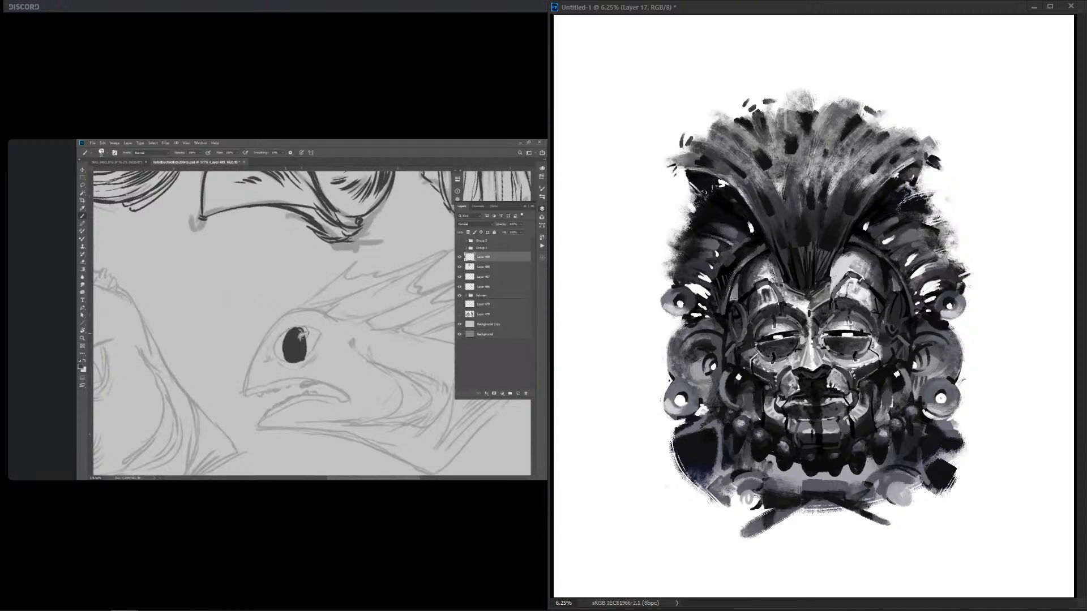
{"action": "left_click_drag", "start_coordinate": [696, 465], "coordinate": [699, 469]}
{"action": "left_click_drag", "start_coordinate": [727, 450], "coordinate": [727, 467]}
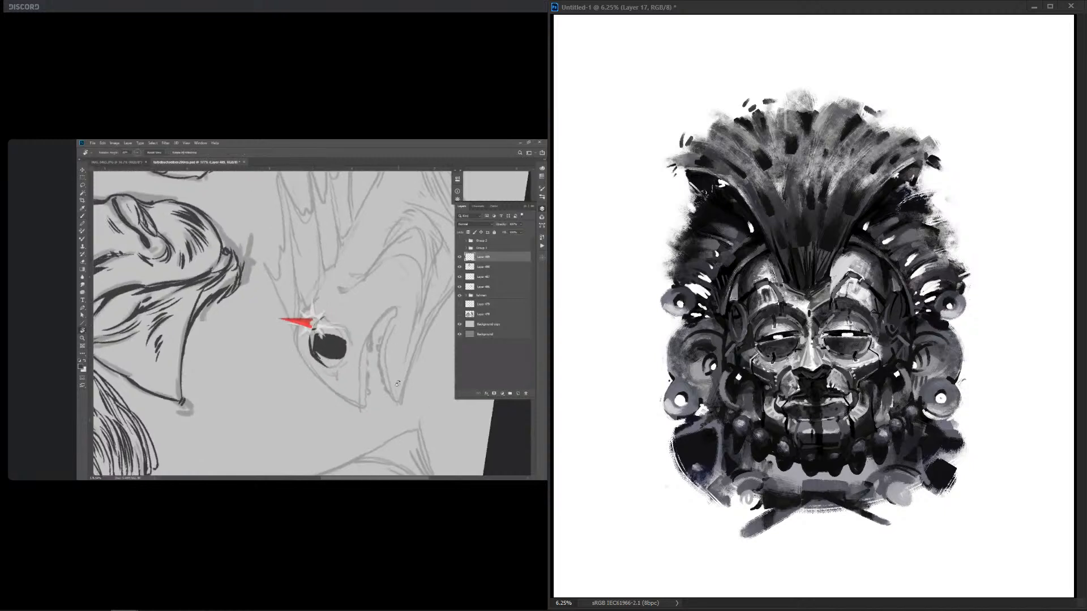
{"action": "left_click_drag", "start_coordinate": [917, 423], "coordinate": [919, 440]}
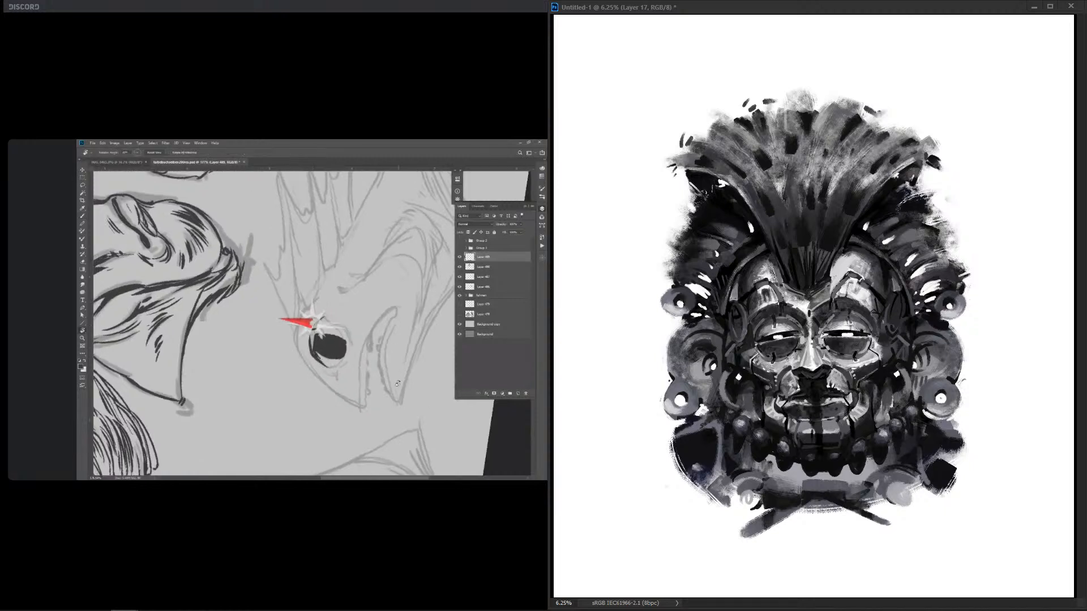
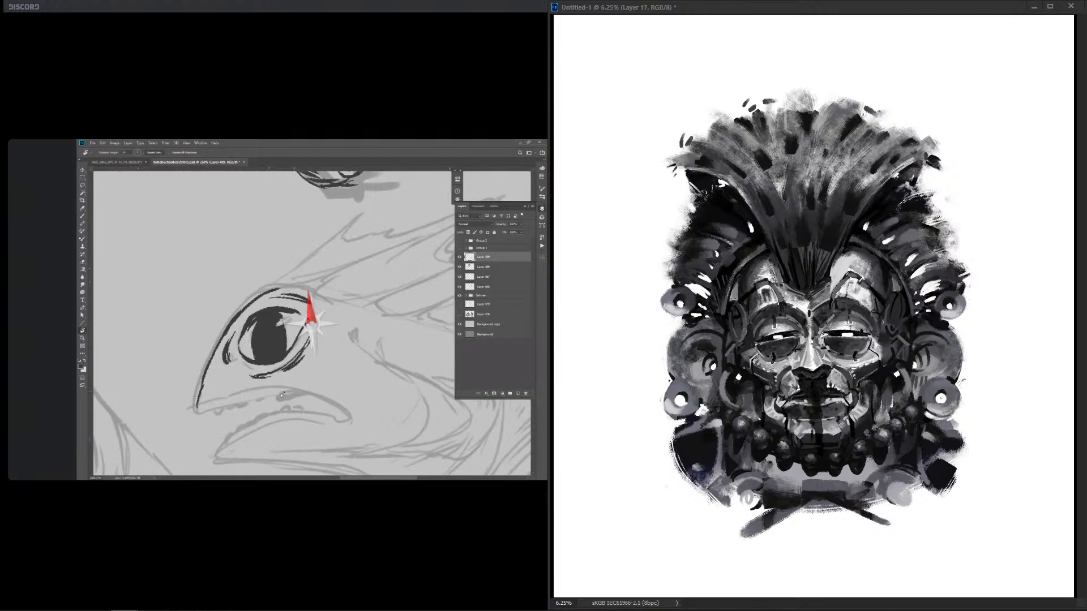
Step: Refine the edges on both sides where the forehead meets the base of the crest
{"action": "left_click_drag", "start_coordinate": [864, 248], "coordinate": [881, 258]}
{"action": "left_click_drag", "start_coordinate": [765, 246], "coordinate": [756, 252]}
{"action": "left_click_drag", "start_coordinate": [848, 236], "coordinate": [870, 248]}
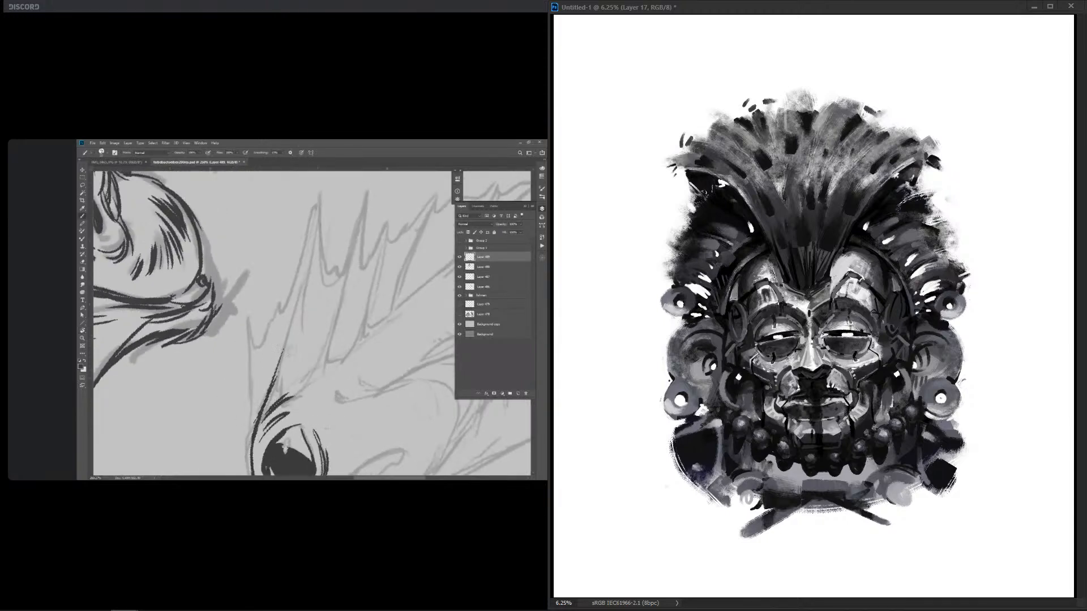
Step: Create a new layer and paint red bands down both sides of the face from the forehead to the cheekbones
{"action": "key", "text": "ctrl+alt+shift+n"}
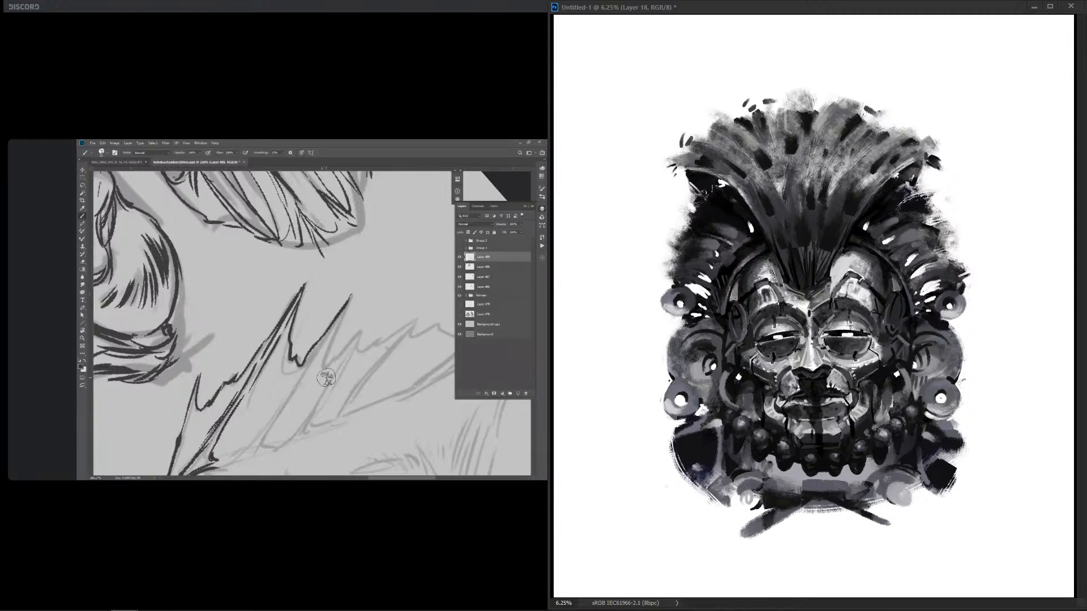
{"action": "left_click_drag", "start_coordinate": [847, 254], "coordinate": [862, 306]}
{"action": "key", "text": "ctrl+z"}
{"action": "left_click_drag", "start_coordinate": [761, 261], "coordinate": [750, 322]}
{"action": "left_click_drag", "start_coordinate": [879, 264], "coordinate": [871, 329]}
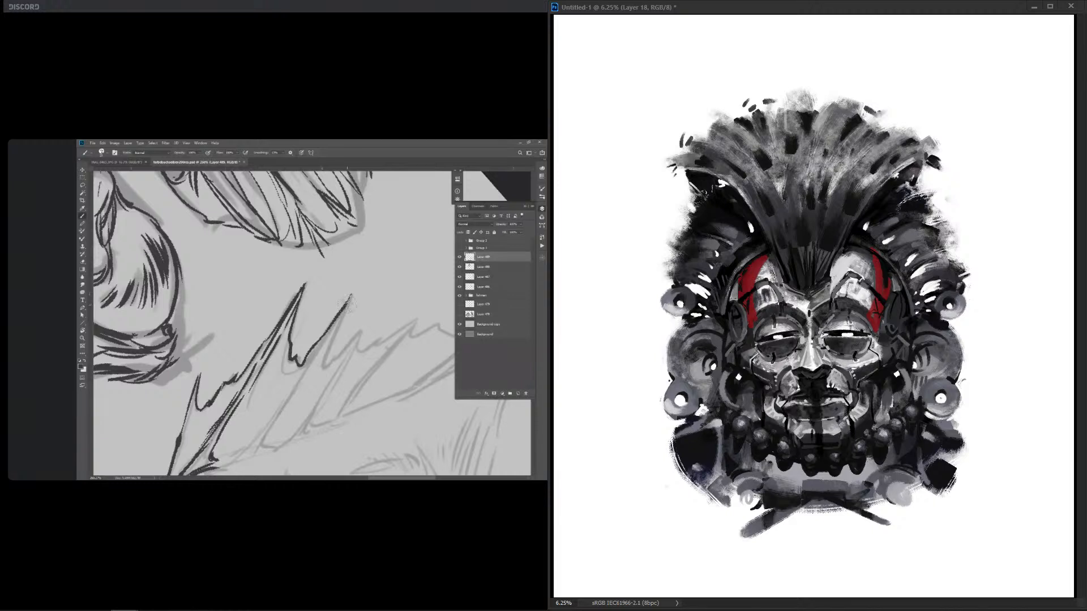
{"action": "left_click_drag", "start_coordinate": [757, 342], "coordinate": [751, 370]}
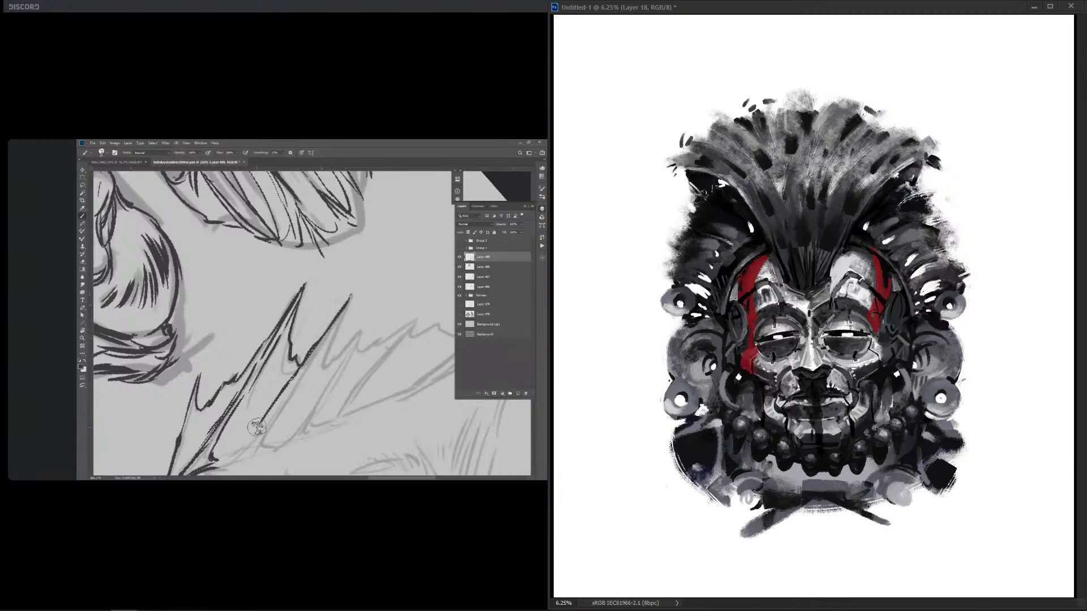
{"action": "left_click_drag", "start_coordinate": [877, 338], "coordinate": [878, 361]}
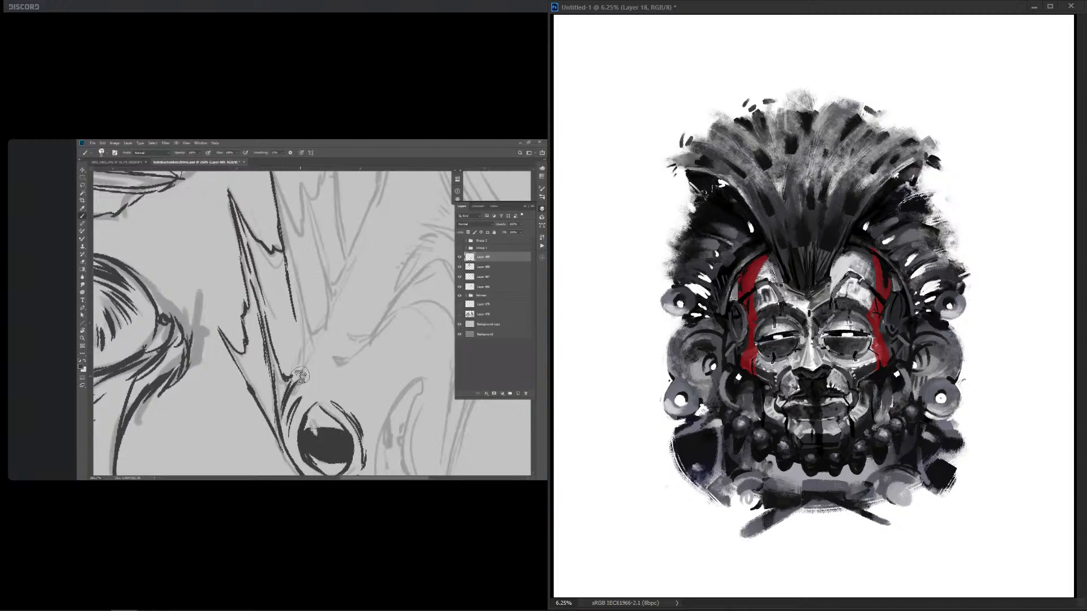
{"action": "key", "text": "ctrl+z"}
Step: Paint the underside of the nose and both eye sockets red, undoing the trial red bands over the brows
{"action": "left_click_drag", "start_coordinate": [799, 368], "coordinate": [828, 368]}
{"action": "left_click_drag", "start_coordinate": [819, 321], "coordinate": [876, 322]}
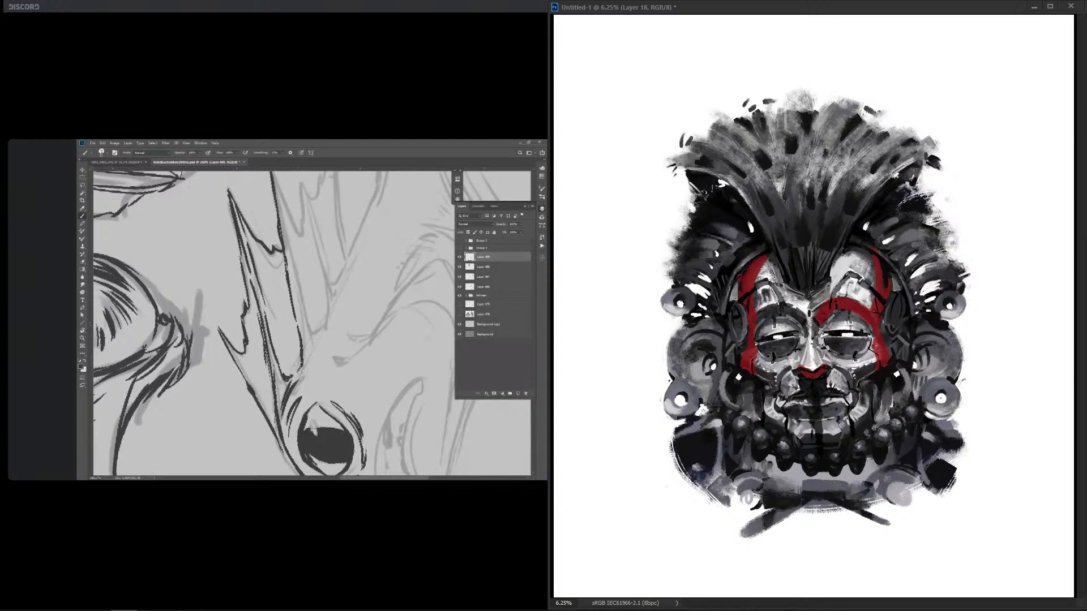
{"action": "left_click_drag", "start_coordinate": [810, 318], "coordinate": [751, 315]}
{"action": "key", "text": "ctrl+z"}
{"action": "key", "text": "ctrl+z"}
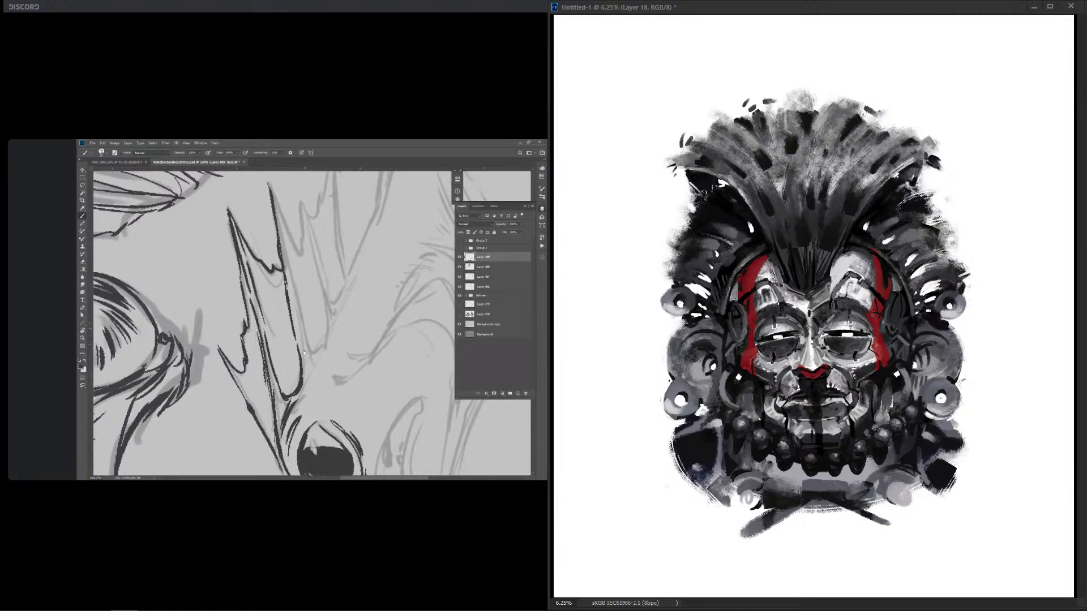
{"action": "left_click_drag", "start_coordinate": [825, 331], "coordinate": [866, 342]}
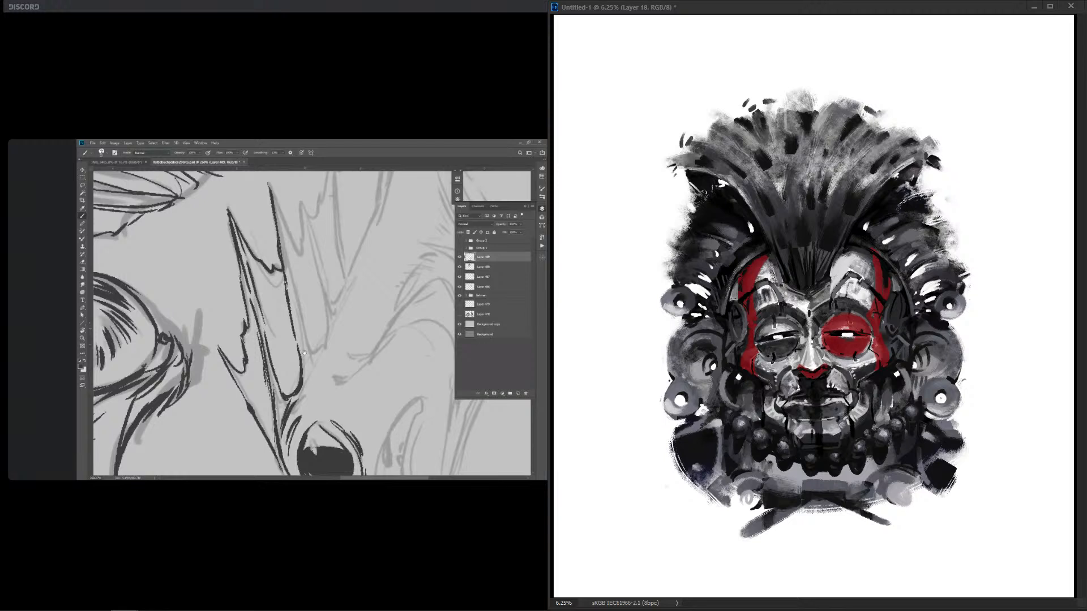
{"action": "key", "text": "alt+BackSpace"}
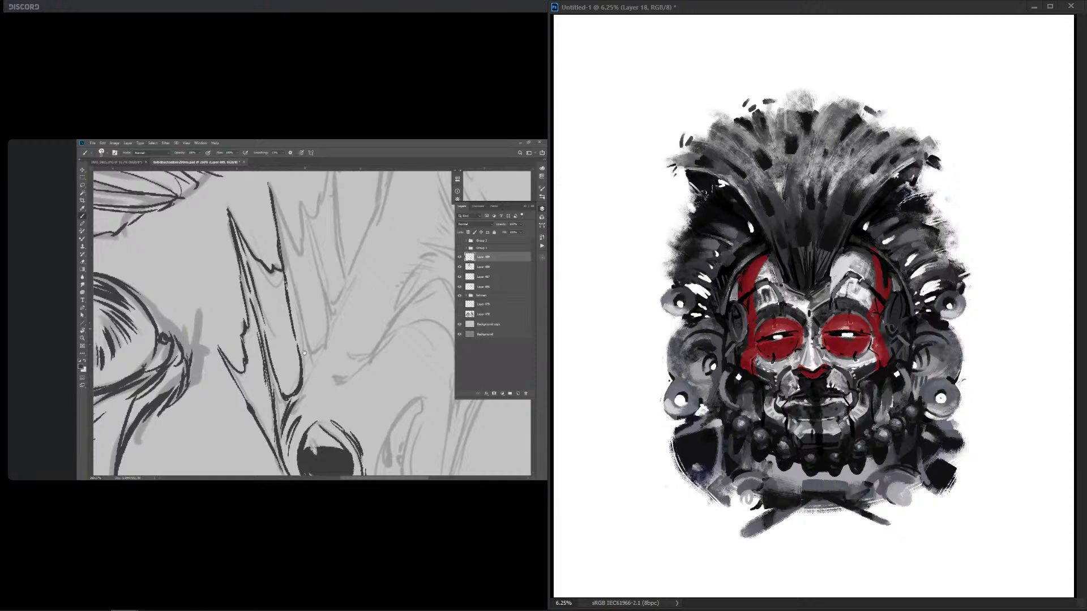
Step: Try red markings on the lower cheeks, the chin and beside the mouth, and undo them
{"action": "left_click_drag", "start_coordinate": [867, 385], "coordinate": [870, 420]}
{"action": "left_click_drag", "start_coordinate": [769, 397], "coordinate": [767, 419]}
{"action": "key", "text": "ctrl+z"}
{"action": "key", "text": "ctrl+z"}
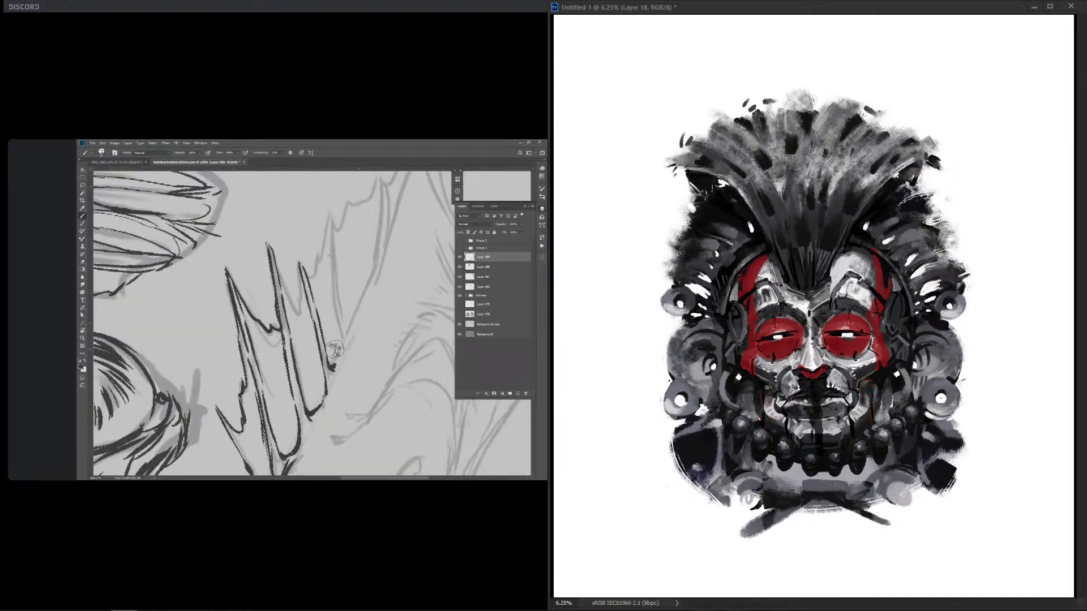
{"action": "mouse_move", "coordinate": [808, 412]}
{"action": "left_mouse_down"}
{"action": "mouse_move", "coordinate": [826, 432]}
{"action": "mouse_move", "coordinate": [809, 455]}
{"action": "left_mouse_up"}
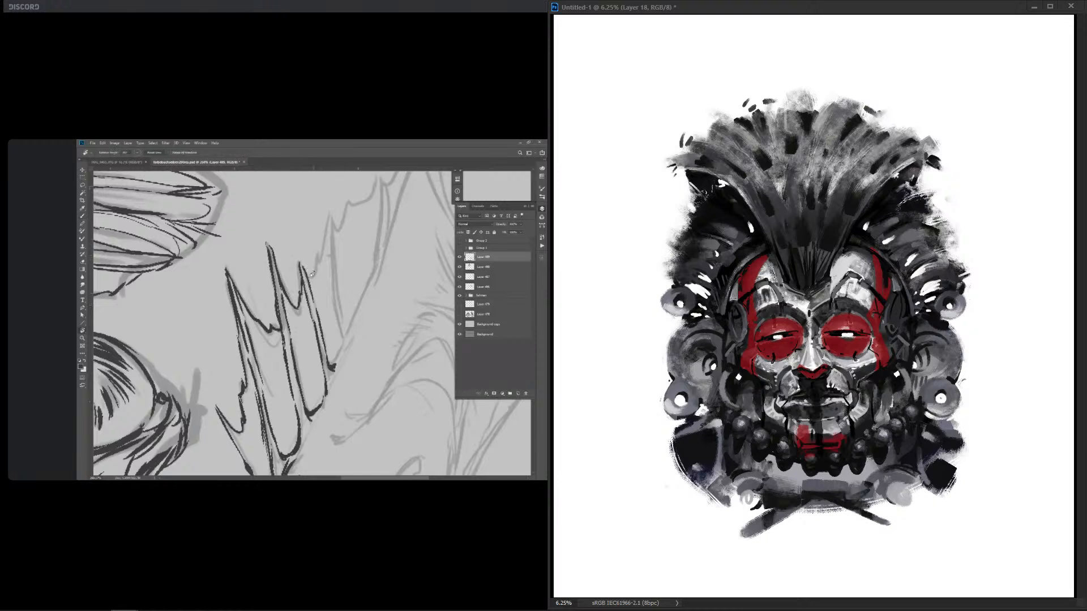
{"action": "key", "text": "ctrl+z"}
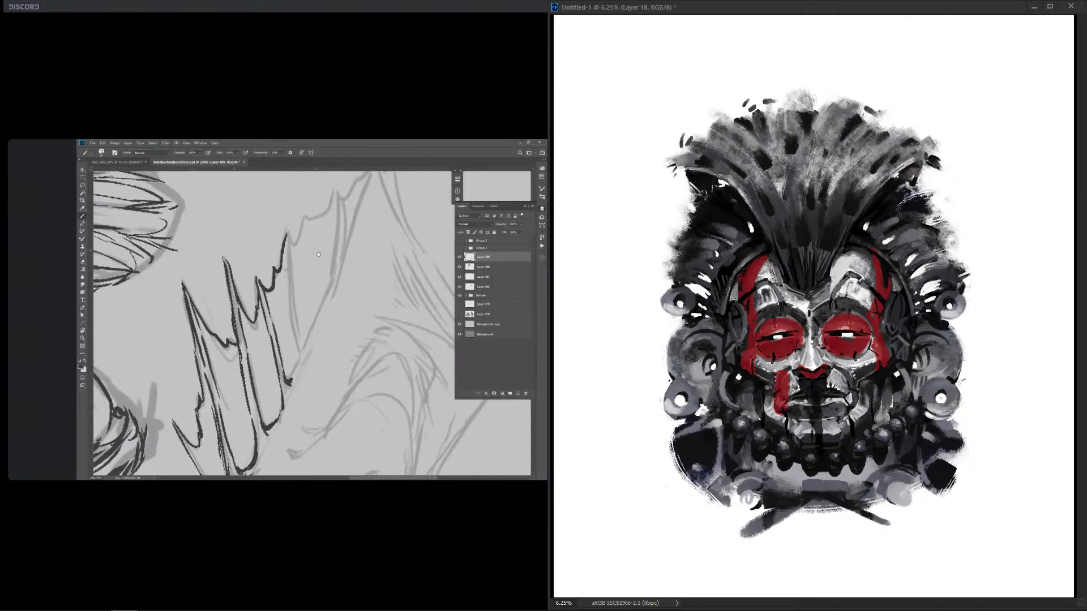
{"action": "left_click_drag", "start_coordinate": [851, 369], "coordinate": [852, 412]}
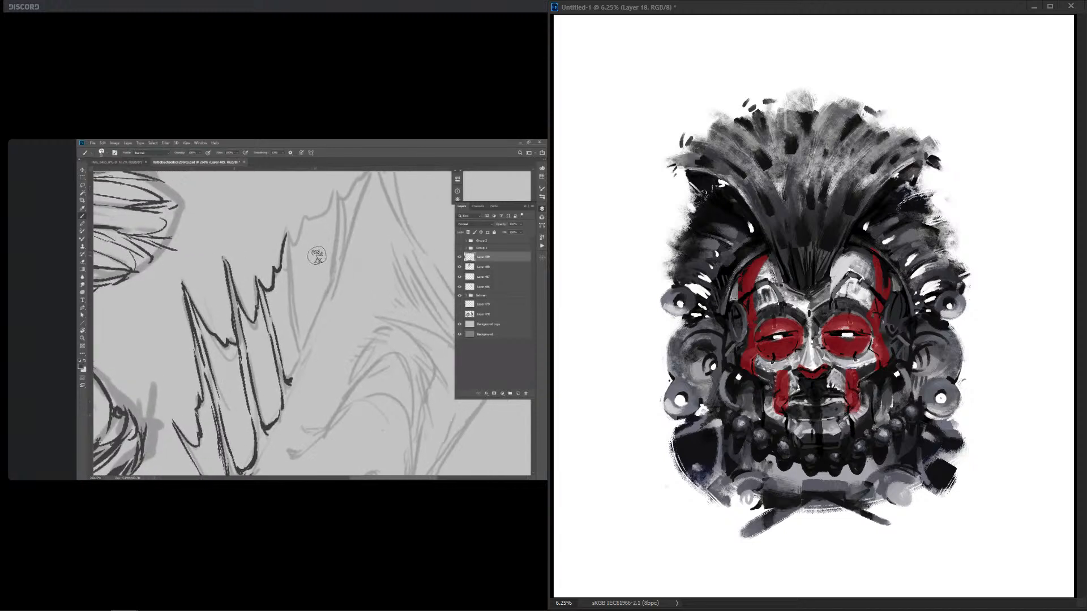
{"action": "key", "text": "ctrl+z"}
{"action": "key", "text": "ctrl+z"}
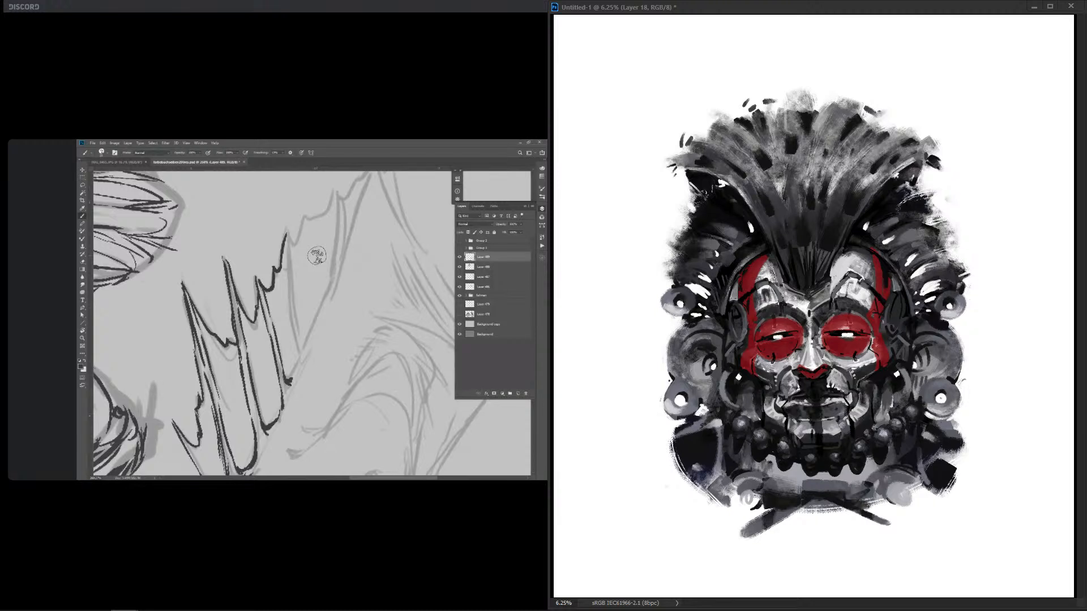
Step: Paint alternating feathers of the crest red from the tips down to the base, including the outer tips
{"action": "left_click_drag", "start_coordinate": [722, 145], "coordinate": [799, 258]}
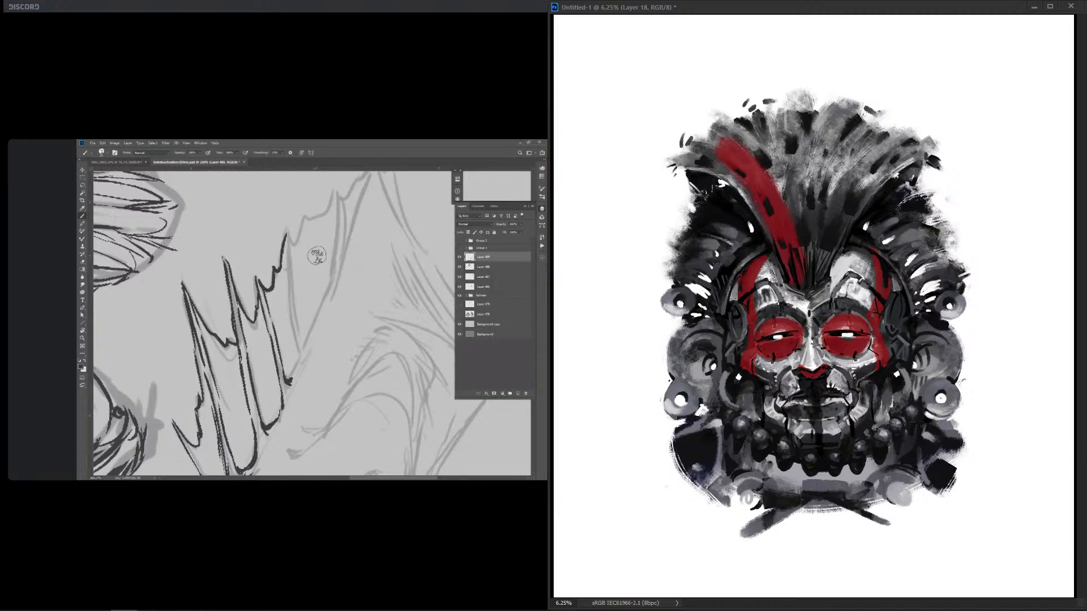
{"action": "left_click_drag", "start_coordinate": [899, 152], "coordinate": [819, 285]}
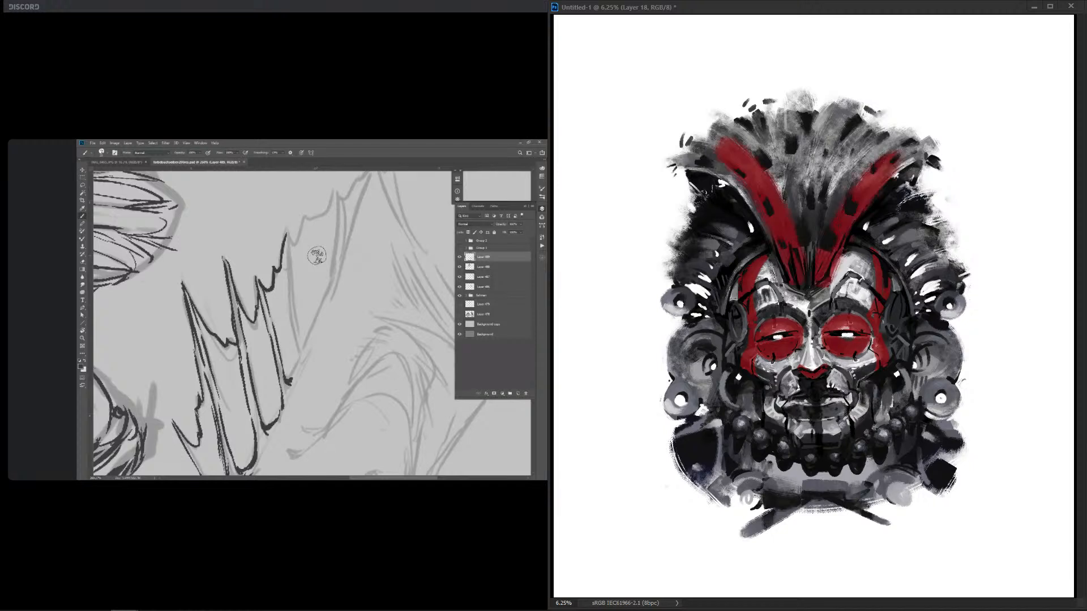
{"action": "left_click_drag", "start_coordinate": [816, 138], "coordinate": [809, 255]}
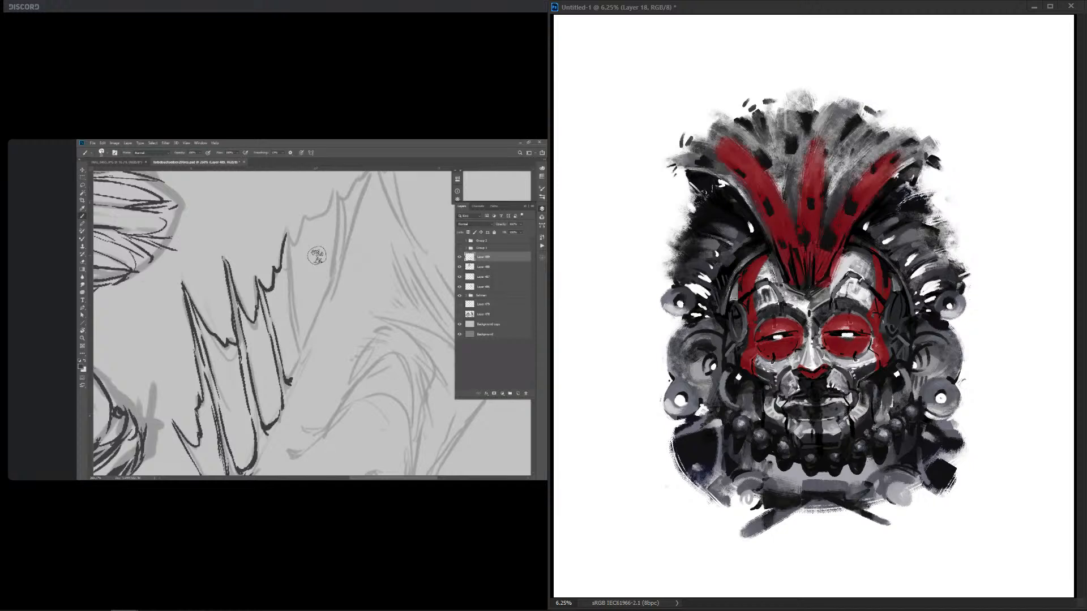
{"action": "left_click_drag", "start_coordinate": [858, 117], "coordinate": [834, 187]}
{"action": "left_click_drag", "start_coordinate": [881, 123], "coordinate": [835, 187]}
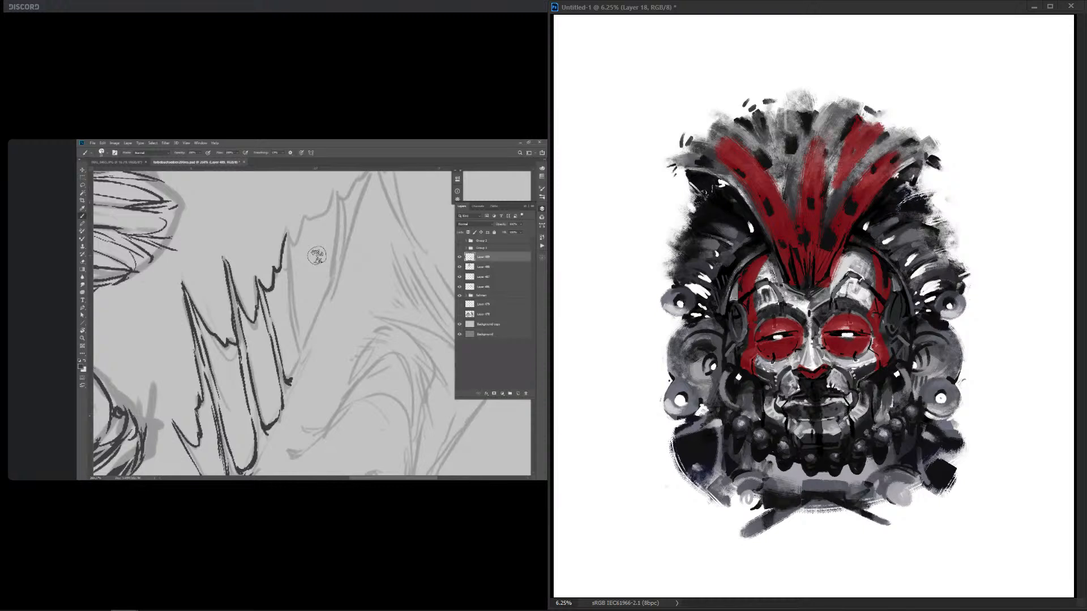
{"action": "left_click_drag", "start_coordinate": [756, 116], "coordinate": [793, 184]}
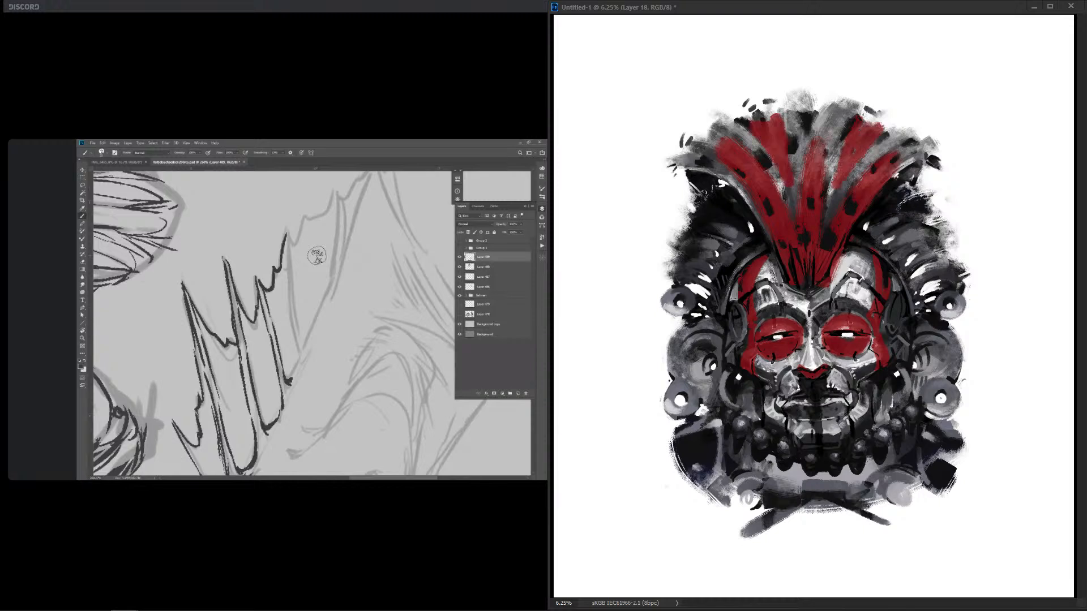
{"action": "left_click_drag", "start_coordinate": [857, 112], "coordinate": [893, 131]}
{"action": "left_click_drag", "start_coordinate": [771, 104], "coordinate": [749, 120]}
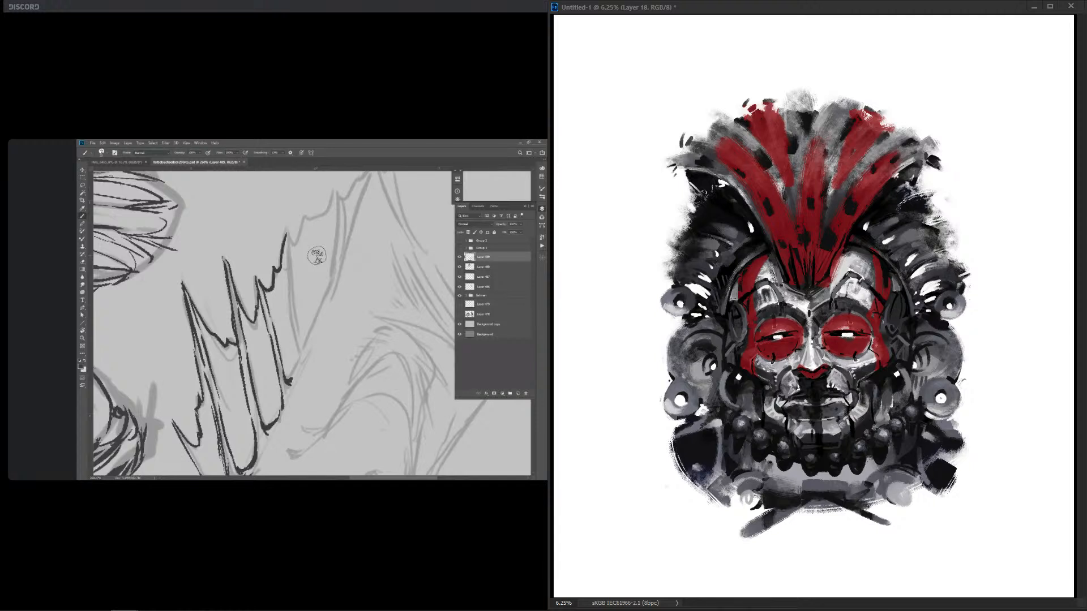
Step: Paint red stripes on the curved ornaments beside the cheeks and the upper ear discs, and redden the outer edges of the ears
{"action": "left_click_drag", "start_coordinate": [791, 187], "coordinate": [793, 198]}
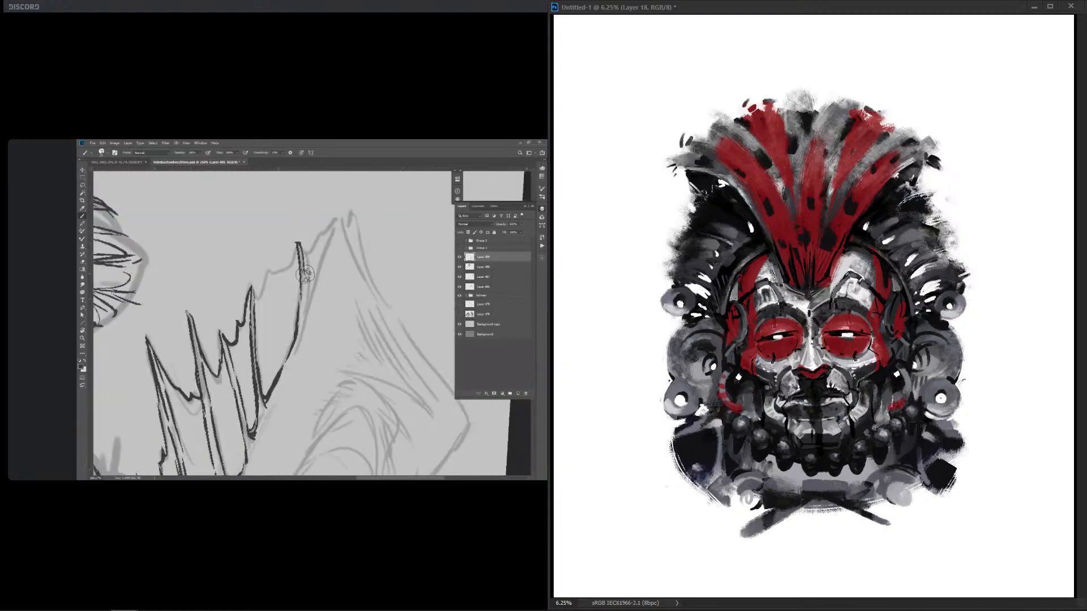
{"action": "left_click_drag", "start_coordinate": [903, 395], "coordinate": [909, 374]}
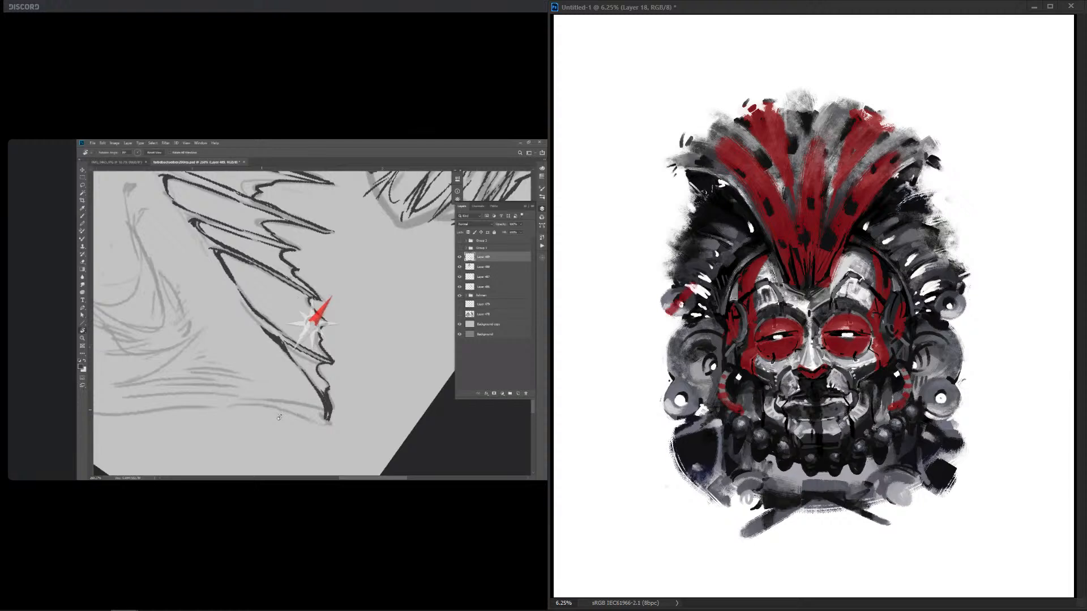
{"action": "left_click_drag", "start_coordinate": [694, 289], "coordinate": [663, 312]}
{"action": "mouse_move", "coordinate": [939, 299]}
{"action": "left_mouse_down"}
{"action": "mouse_move", "coordinate": [961, 317]}
{"action": "mouse_move", "coordinate": [958, 302]}
{"action": "mouse_move", "coordinate": [947, 315]}
{"action": "left_mouse_up"}
{"action": "mouse_move", "coordinate": [666, 291]}
{"action": "left_mouse_down"}
{"action": "mouse_move", "coordinate": [689, 314]}
{"action": "mouse_move", "coordinate": [669, 303]}
{"action": "left_mouse_up"}
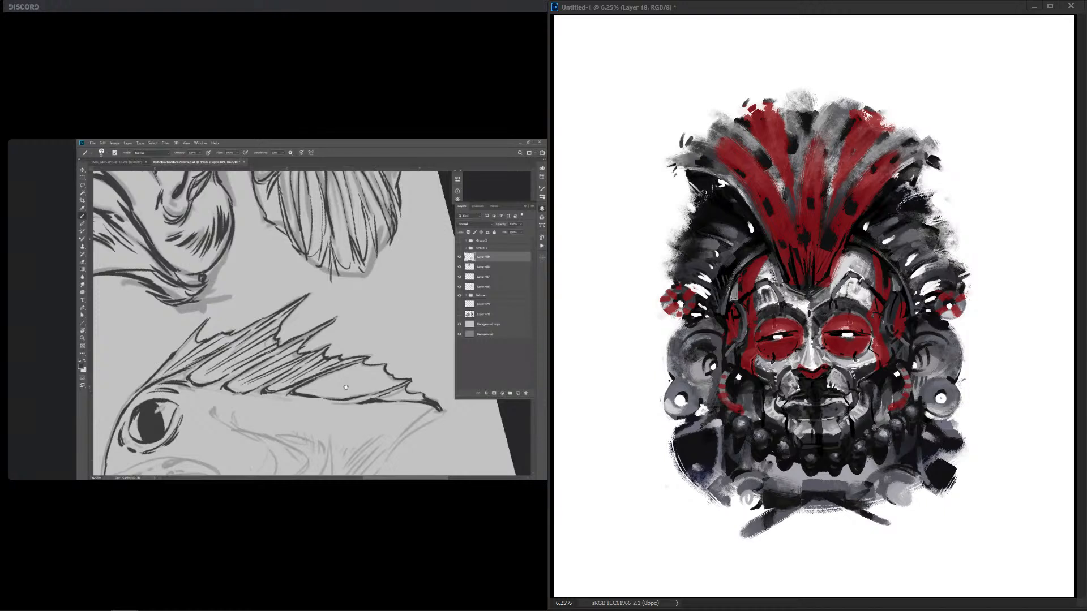
{"action": "left_click_drag", "start_coordinate": [961, 305], "coordinate": [954, 323]}
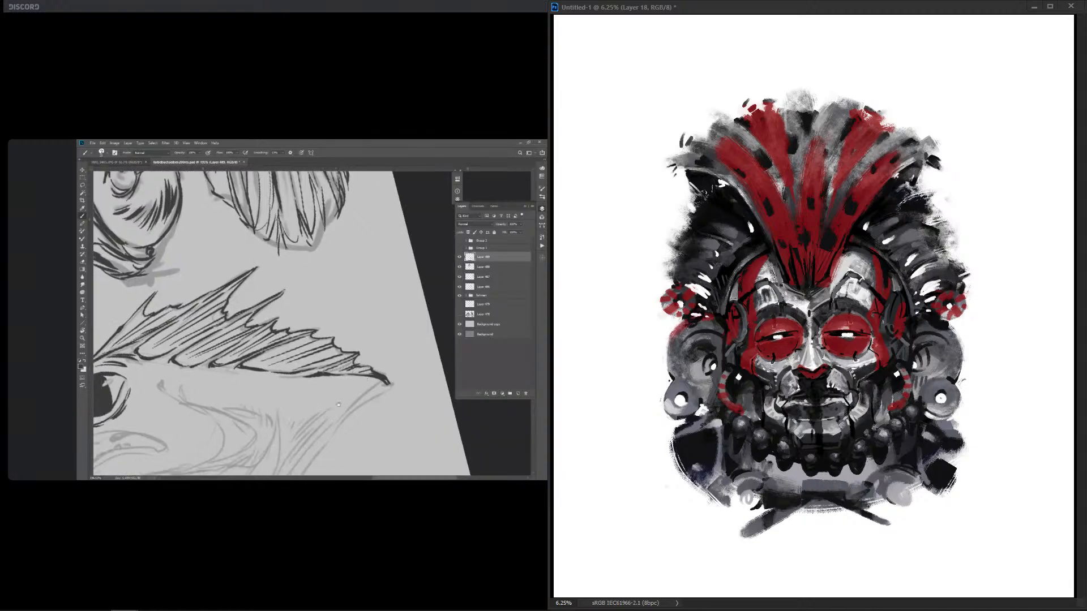
{"action": "left_click_drag", "start_coordinate": [944, 327], "coordinate": [959, 344]}
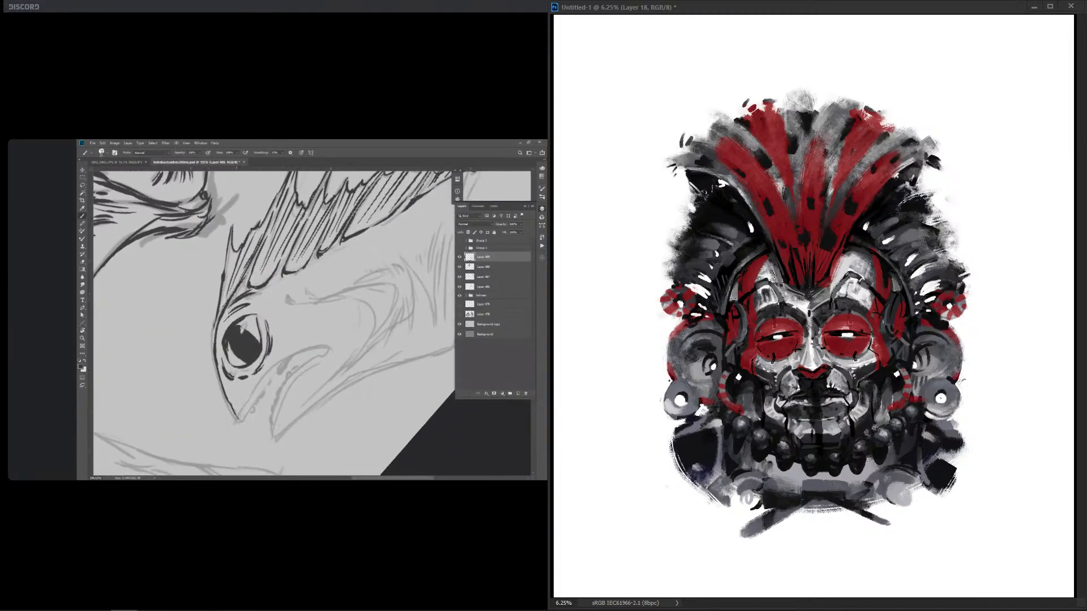
Step: Paint red rings around both lower ear discs
{"action": "mouse_move", "coordinate": [669, 382]}
{"action": "left_mouse_down"}
{"action": "mouse_move", "coordinate": [701, 419]}
{"action": "mouse_move", "coordinate": [686, 385]}
{"action": "left_mouse_up"}
{"action": "key", "text": "ctrl+z"}
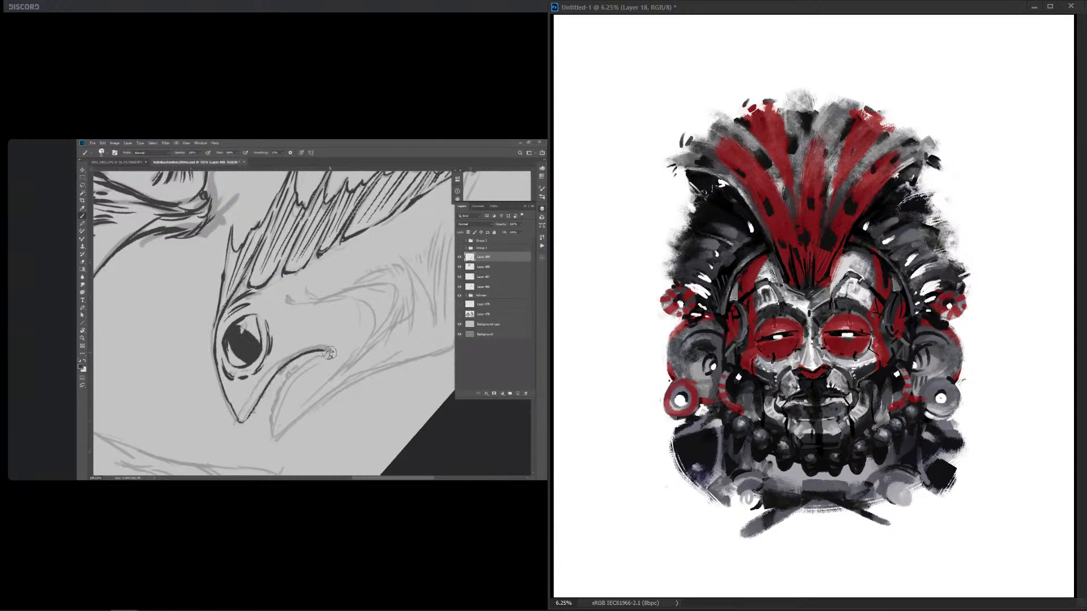
{"action": "left_click_drag", "start_coordinate": [939, 379], "coordinate": [945, 384]}
{"action": "key", "text": "ctrl+z"}
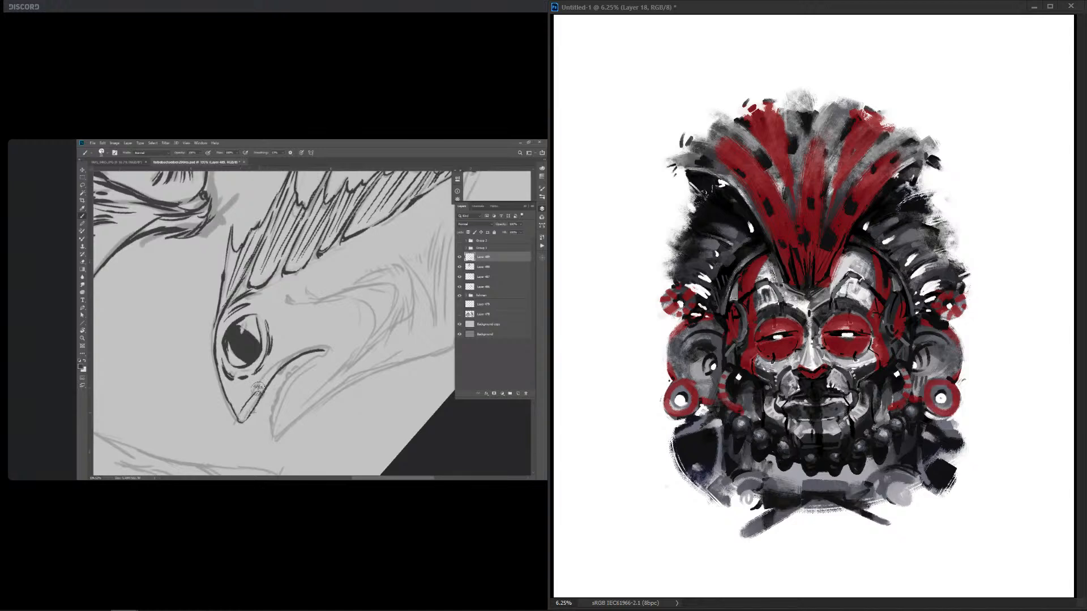
{"action": "key", "text": "ctrl+z"}
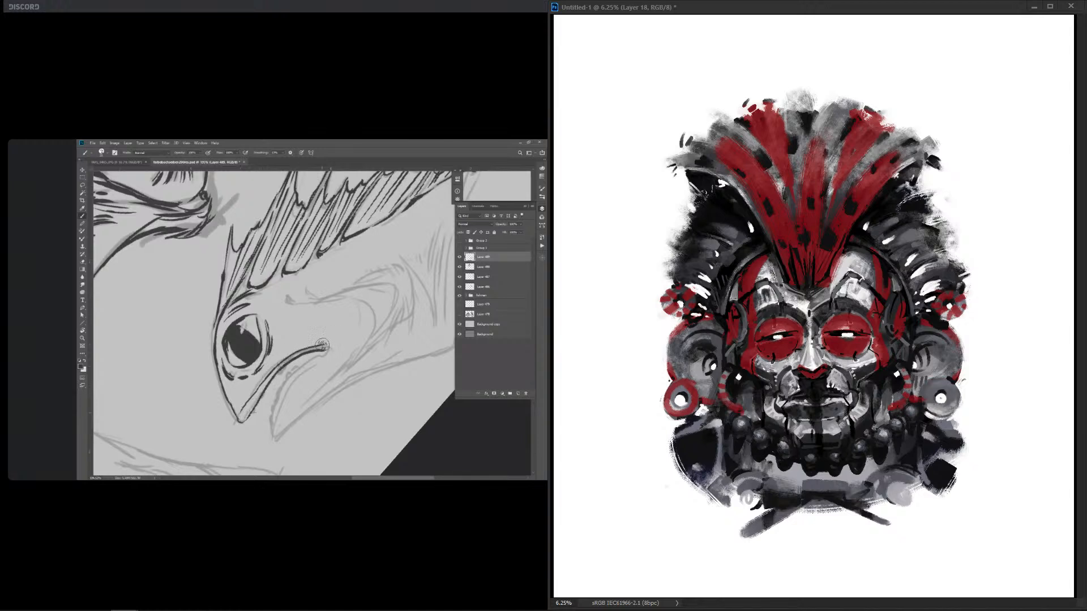
{"action": "key", "text": "ctrl+shift+z"}
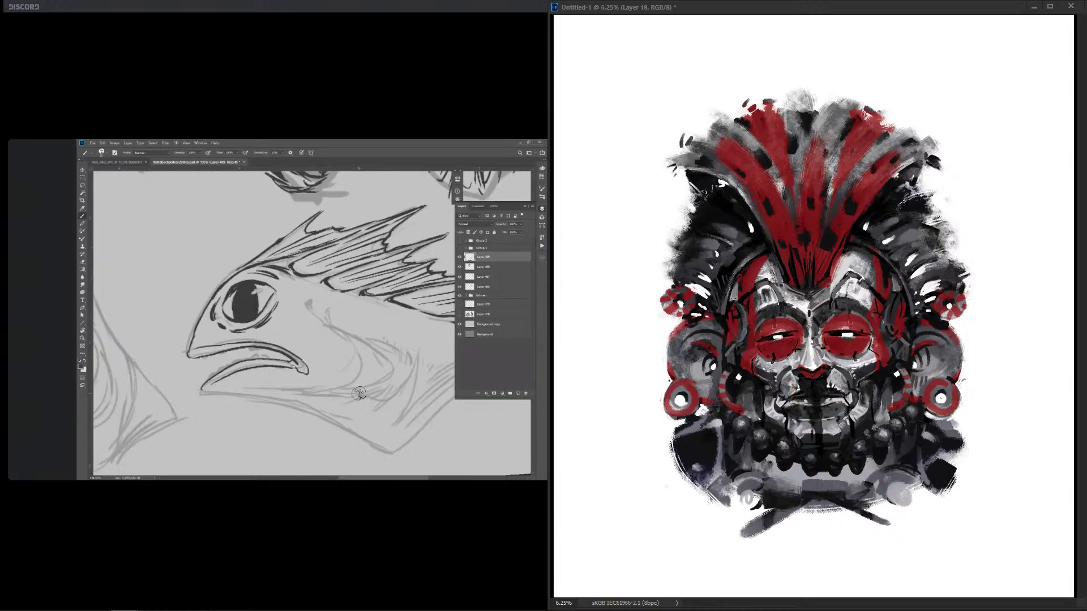
Step: Paint vertical red stripes across the chin below the lower lip and out to both sides of it
{"action": "left_click_drag", "start_coordinate": [800, 418], "coordinate": [798, 442]}
{"action": "mouse_move", "coordinate": [844, 415]}
{"action": "left_mouse_down"}
{"action": "mouse_move", "coordinate": [838, 437]}
{"action": "mouse_move", "coordinate": [825, 434]}
{"action": "left_mouse_up"}
{"action": "left_click_drag", "start_coordinate": [812, 424], "coordinate": [812, 434]}
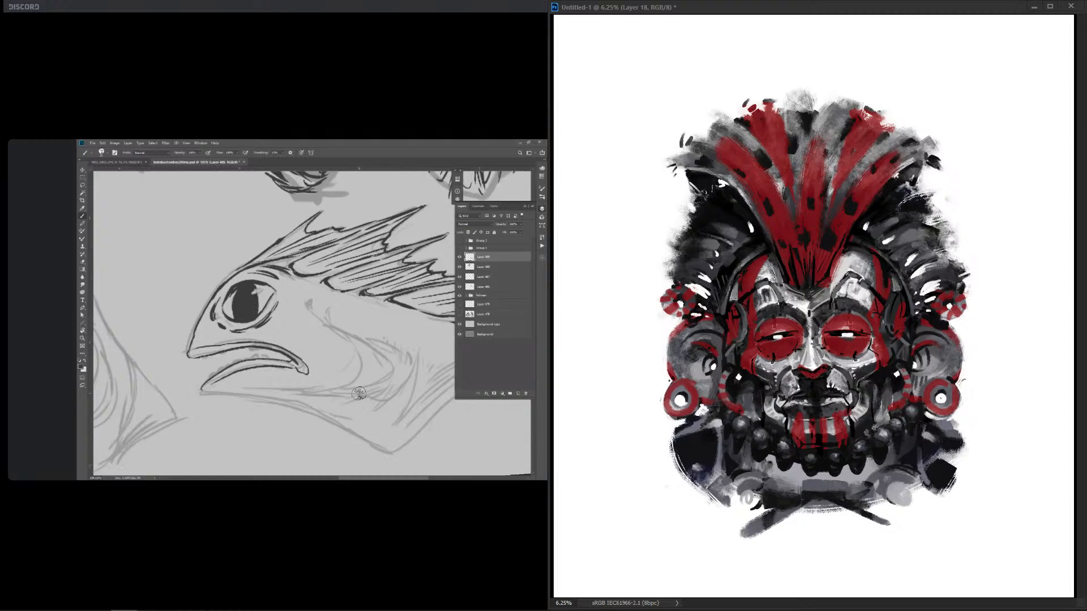
{"action": "left_click_drag", "start_coordinate": [855, 409], "coordinate": [855, 426]}
{"action": "left_click_drag", "start_coordinate": [782, 414], "coordinate": [789, 429]}
{"action": "left_click_drag", "start_coordinate": [767, 400], "coordinate": [775, 417]}
{"action": "key", "text": "ctrl+z"}
Step: Try curved red markings from the nose around both sides of the mouth, and undo them
{"action": "left_click_drag", "start_coordinate": [795, 363], "coordinate": [781, 398]}
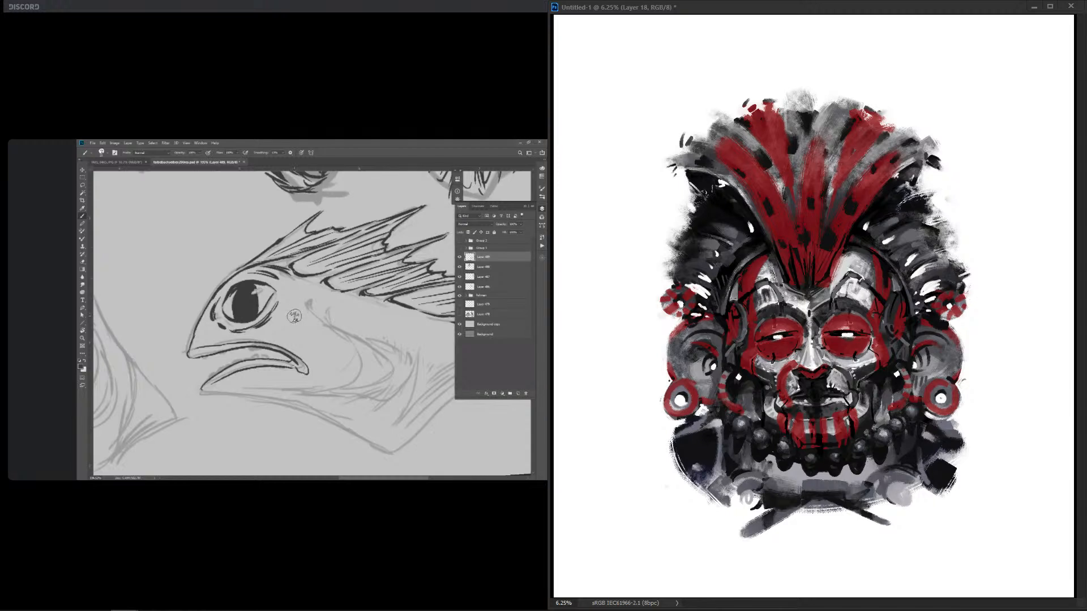
{"action": "left_click_drag", "start_coordinate": [833, 364], "coordinate": [849, 407]}
{"action": "key", "text": "ctrl+z"}
{"action": "key", "text": "ctrl+z"}
{"action": "left_click_drag", "start_coordinate": [772, 381], "coordinate": [791, 400]}
{"action": "left_click_drag", "start_coordinate": [862, 379], "coordinate": [842, 398]}
{"action": "key", "text": "ctrl+z"}
{"action": "key", "text": "ctrl+z"}
Step: Paint a red band arching over the brows and remove the red from the crest's central feather
{"action": "left_click_drag", "start_coordinate": [775, 313], "coordinate": [845, 310]}
{"action": "key", "text": "ctrl+z"}
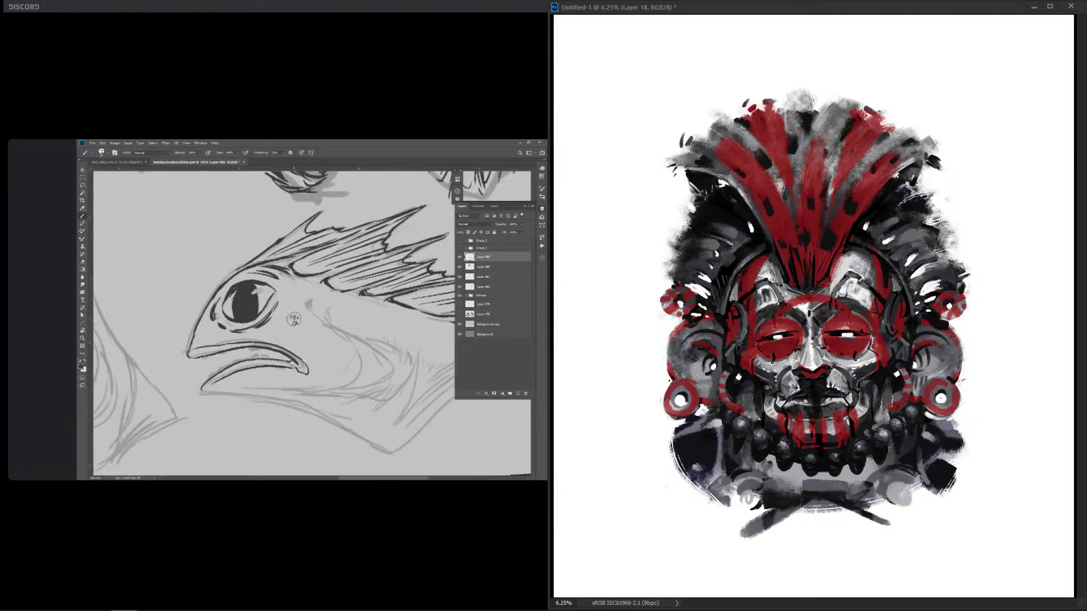
{"action": "key", "text": "ctrl+z"}
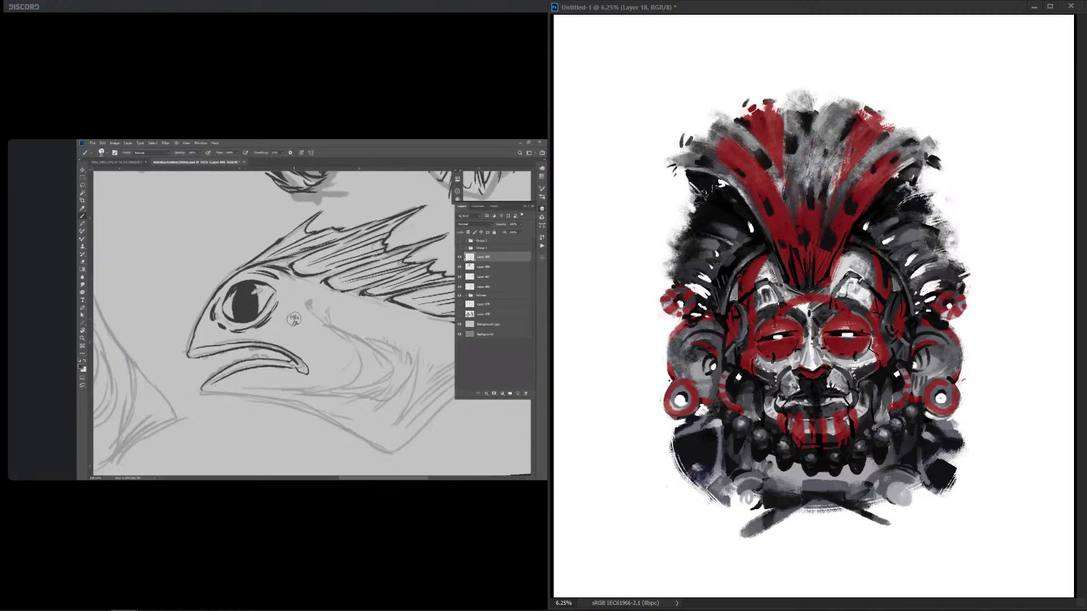
Step: Break up the red on the crest, eye sockets, forehead and lower ear disc with textured strokes, and brighten the red crest feathers
{"action": "left_click_drag", "start_coordinate": [888, 158], "coordinate": [863, 190]}
{"action": "left_click_drag", "start_coordinate": [725, 141], "coordinate": [753, 168]}
{"action": "mouse_move", "coordinate": [769, 325]}
{"action": "left_mouse_down"}
{"action": "mouse_move", "coordinate": [800, 341]}
{"action": "mouse_move", "coordinate": [878, 346]}
{"action": "left_mouse_up"}
{"action": "left_click_drag", "start_coordinate": [759, 270], "coordinate": [754, 285]}
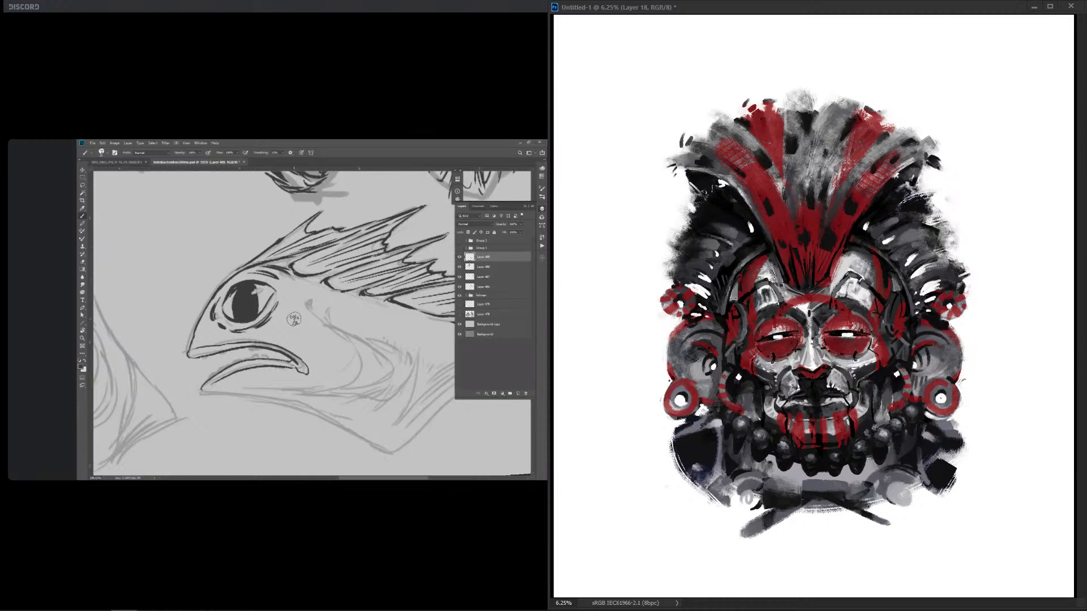
{"action": "left_click_drag", "start_coordinate": [945, 382], "coordinate": [937, 410]}
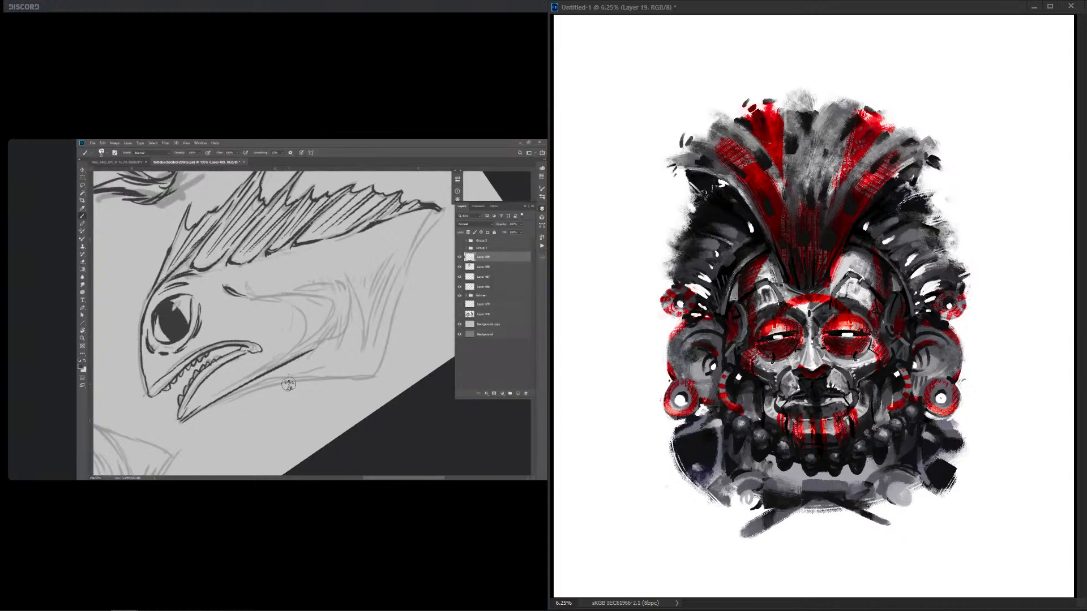
{"action": "left_click_drag", "start_coordinate": [839, 265], "coordinate": [828, 280]}
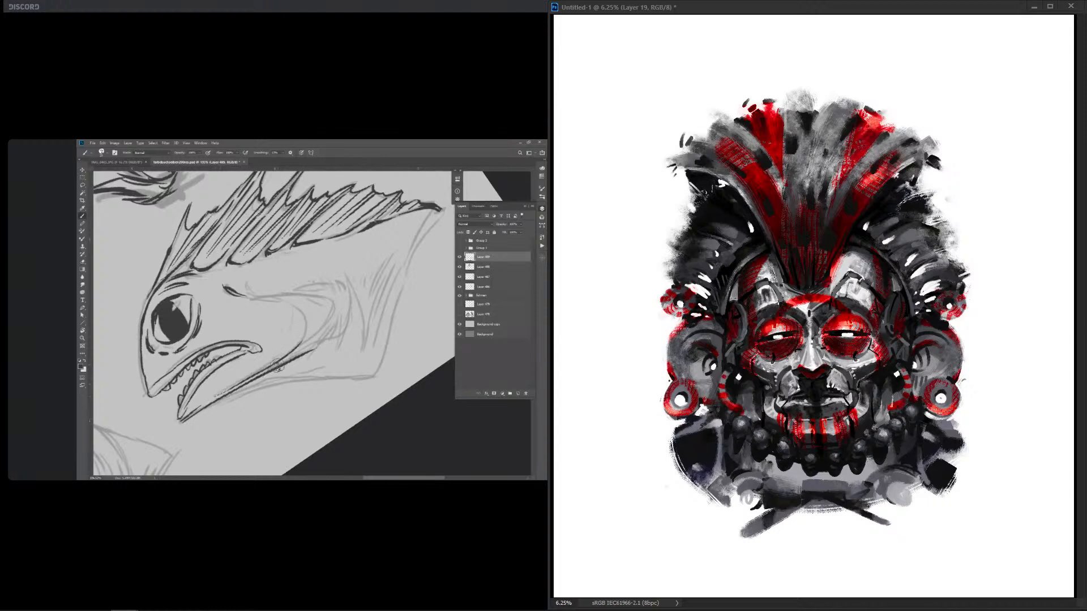
{"action": "left_click_drag", "start_coordinate": [776, 142], "coordinate": [768, 109]}
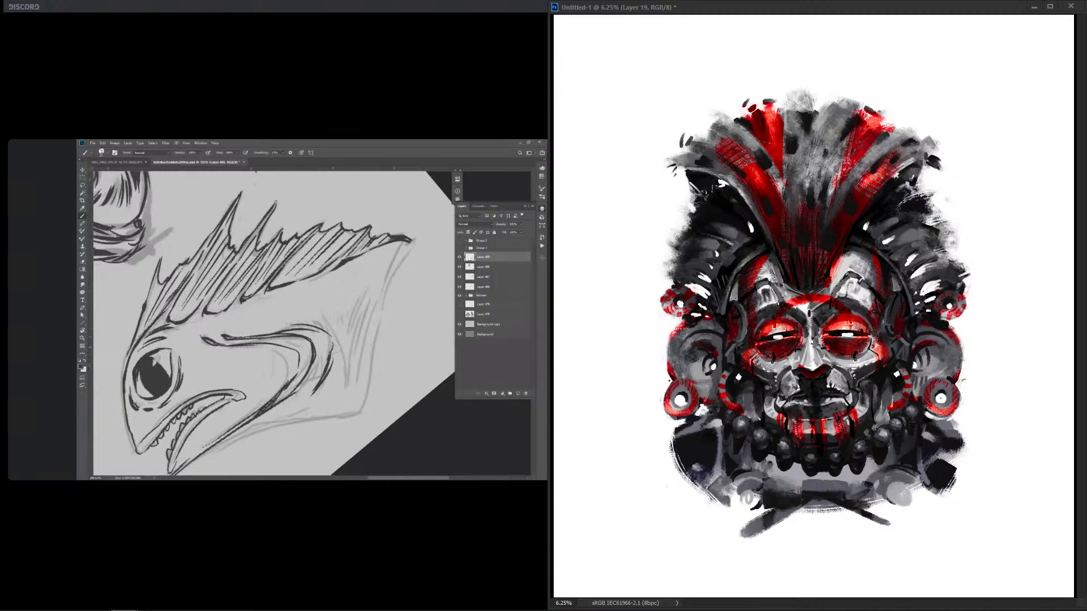
Step: Compare the mask with and without the latest red and brightness changes by repeatedly undoing and redoing them
{"action": "key", "text": "ctrl+z"}
{"action": "key", "text": "ctrl+shift+z"}
{"action": "key", "text": "ctrl+z"}
{"action": "key", "text": "ctrl+shift+z"}
{"action": "key", "text": "ctrl+z"}
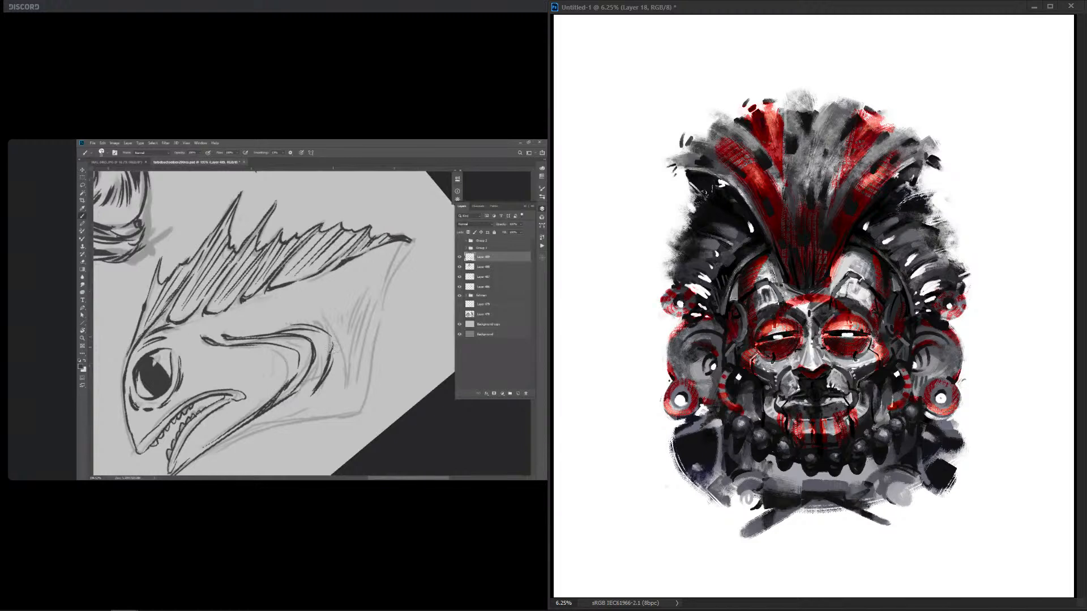
{"action": "key", "text": "ctrl+shift+z"}
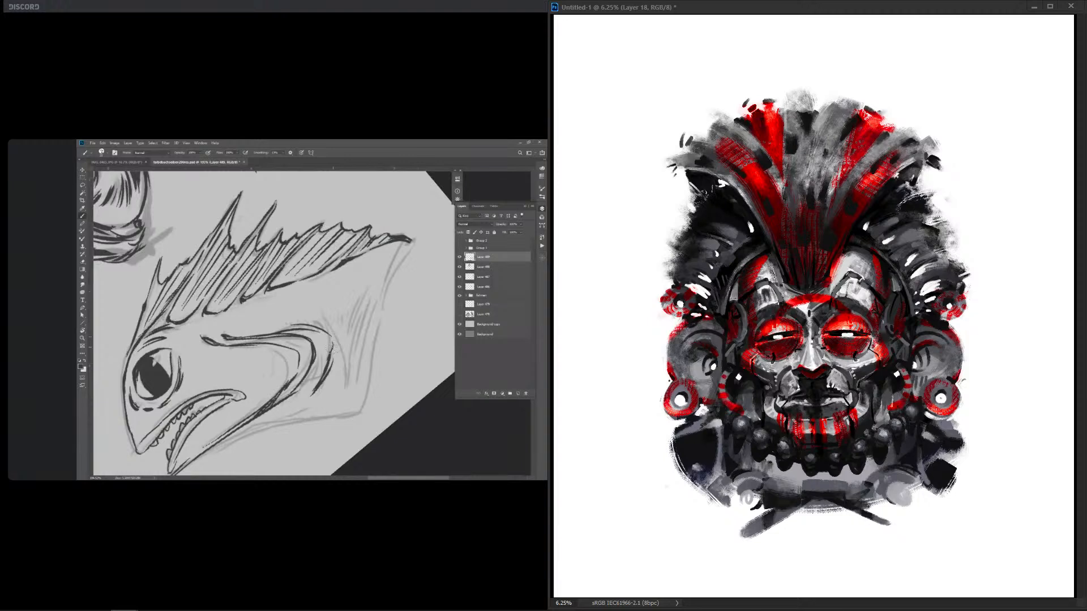
{"action": "key", "text": "ctrl+z"}
{"action": "key", "text": "ctrl+shift+z"}
{"action": "key", "text": "ctrl+z"}
{"action": "key", "text": "ctrl+shift+z"}
{"action": "key", "text": "ctrl+z"}
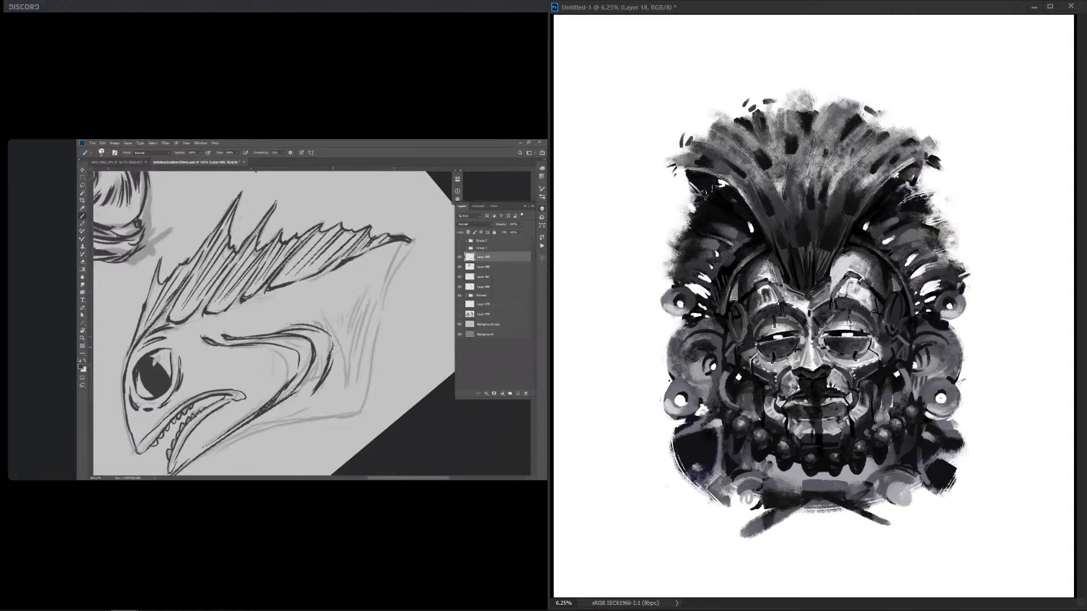
{"action": "key", "text": "ctrl+shift+z"}
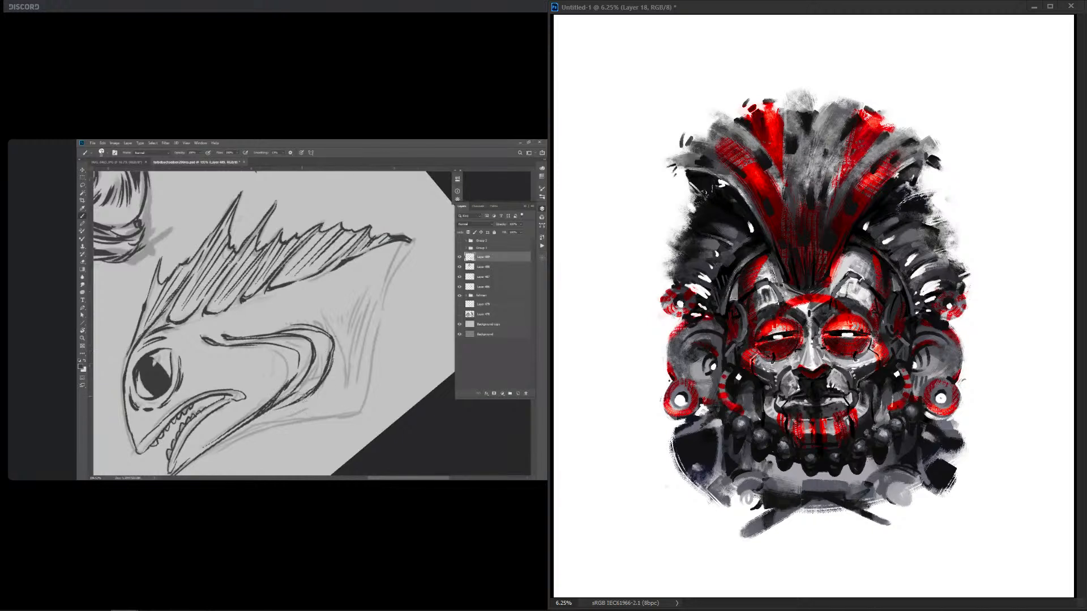
{"action": "key", "text": "ctrl+z"}
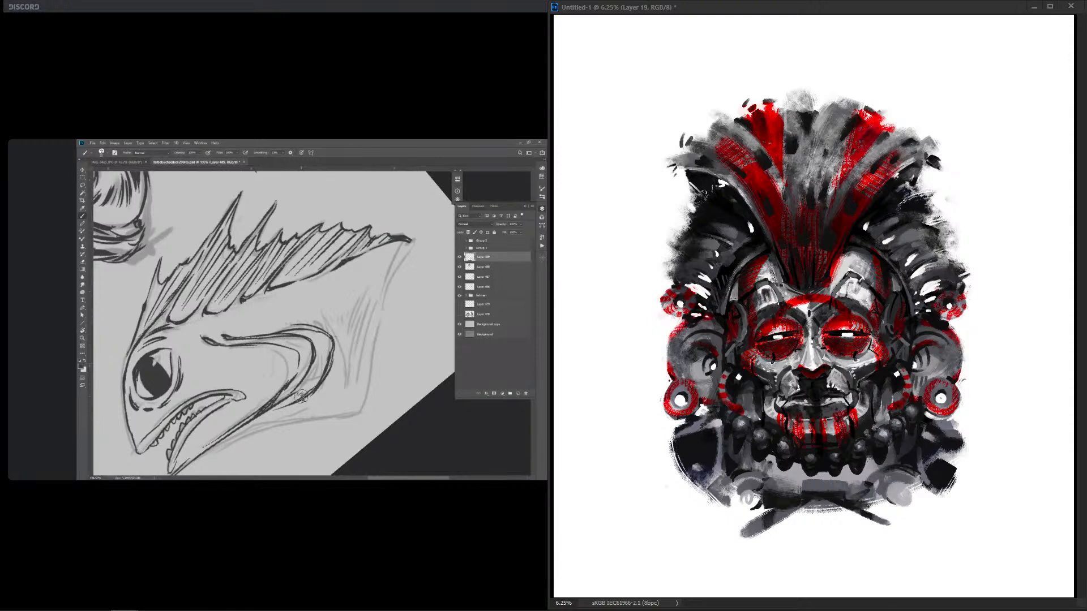
{"action": "key", "text": "ctrl+z"}
{"action": "key", "text": "ctrl+z"}
{"action": "key", "text": "ctrl+z"}
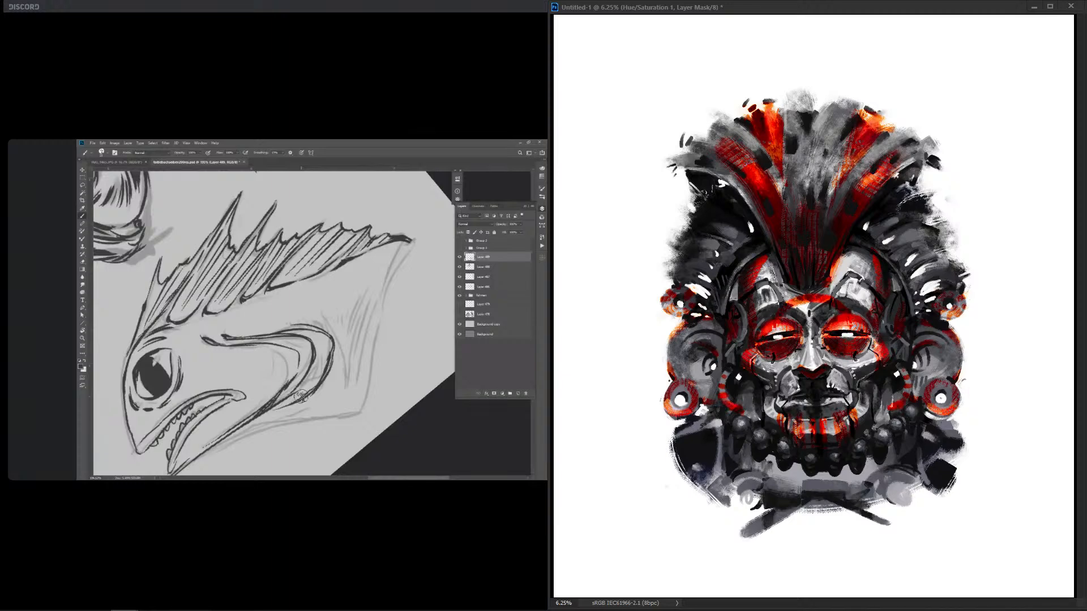
Step: Duplicate the Hue/Saturation adjustment to shift the red accents towards orange and yellow, merging the copies once the hue is set
{"action": "key", "text": "ctrl+j"}
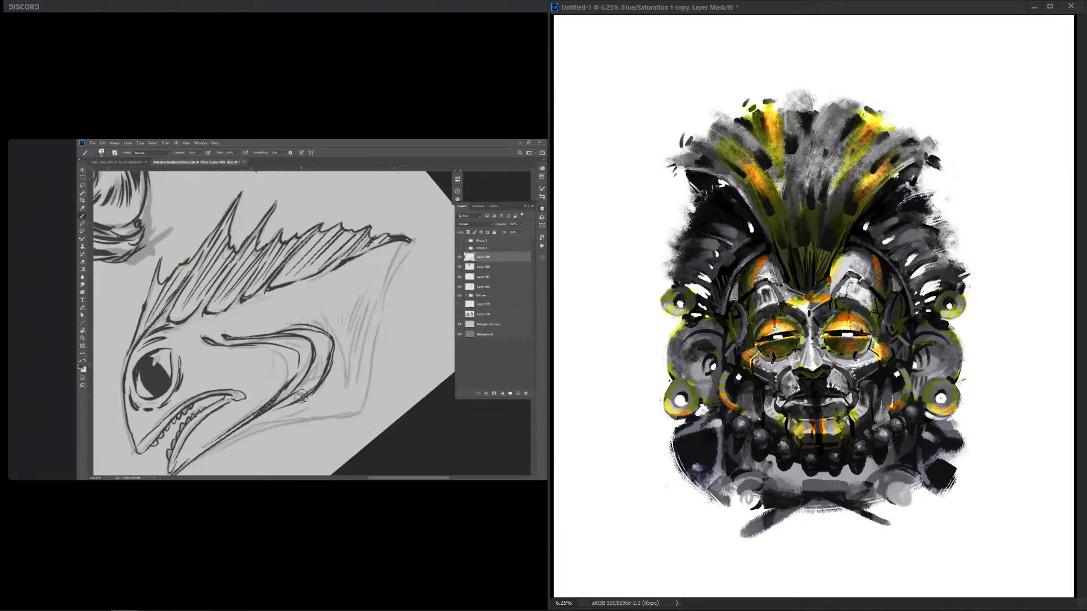
{"action": "key", "text": "ctrl+z"}
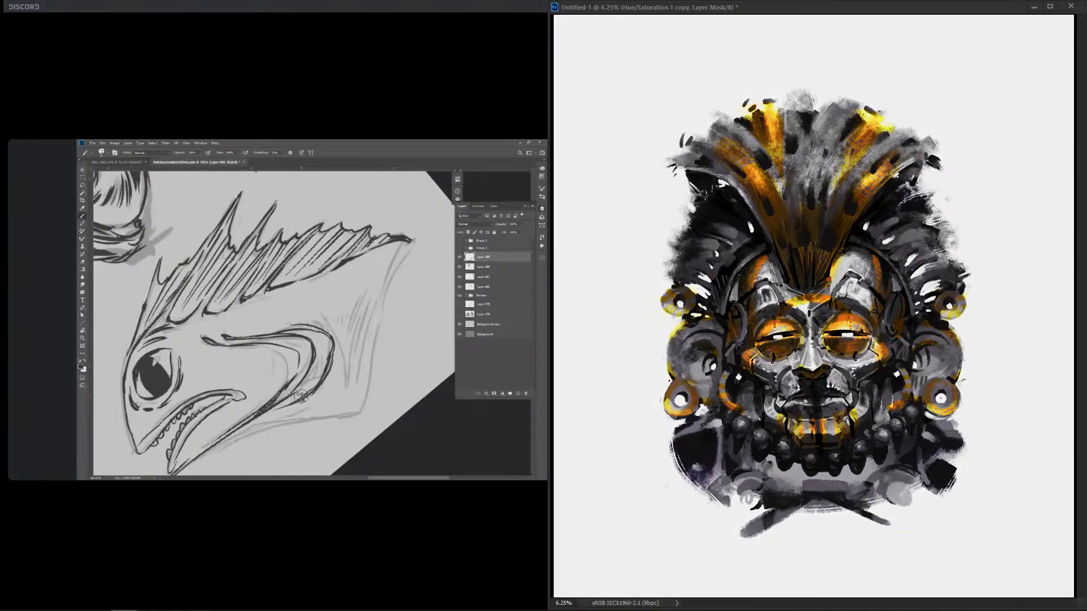
{"action": "key", "text": "ctrl+z"}
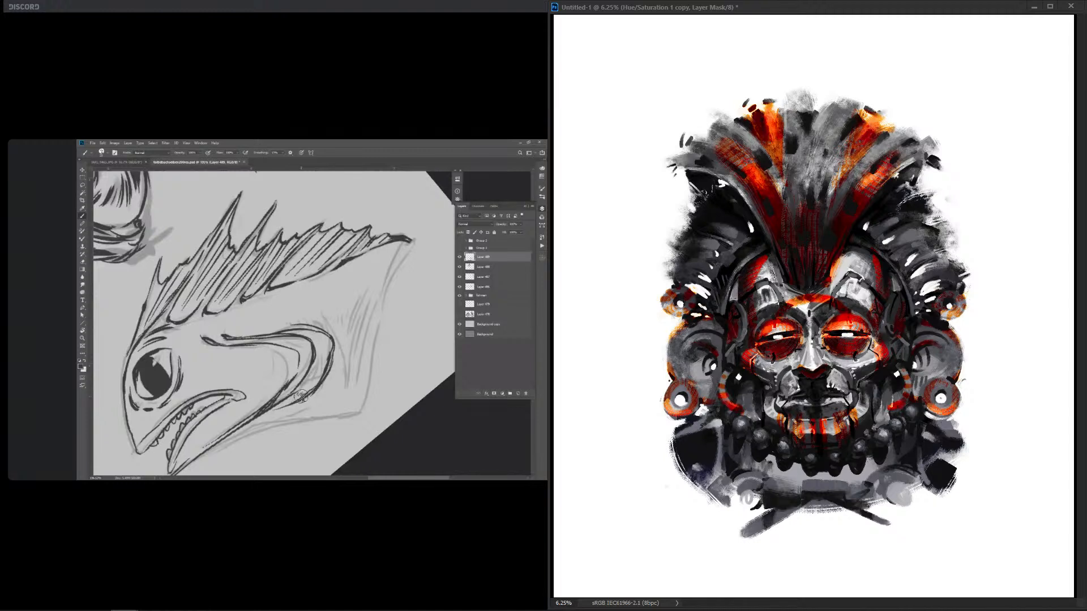
{"action": "key", "text": "ctrl+e"}
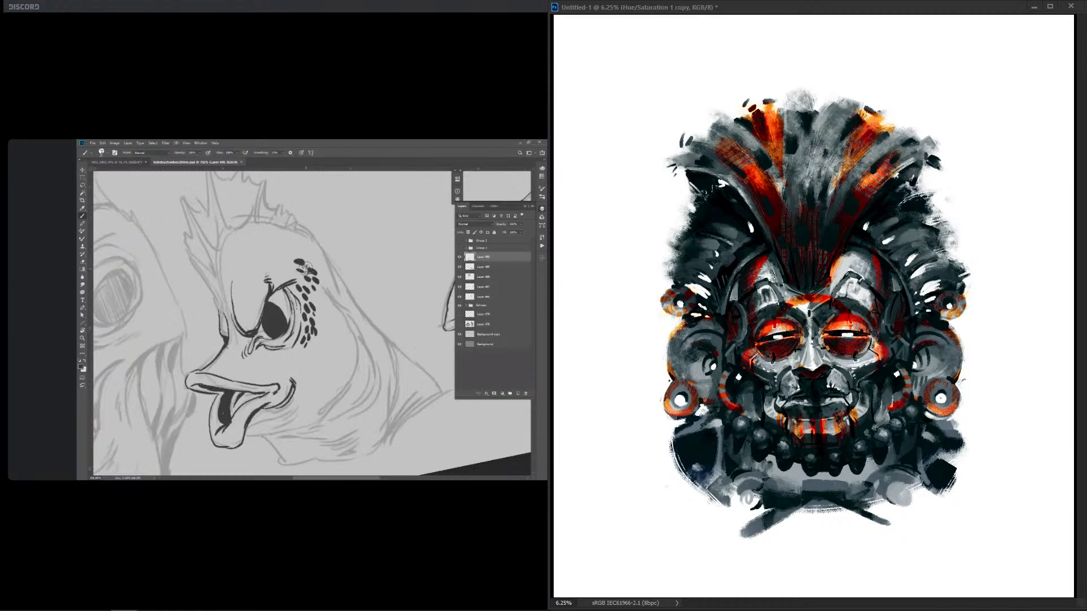
{"action": "key", "text": "ctrl+j"}
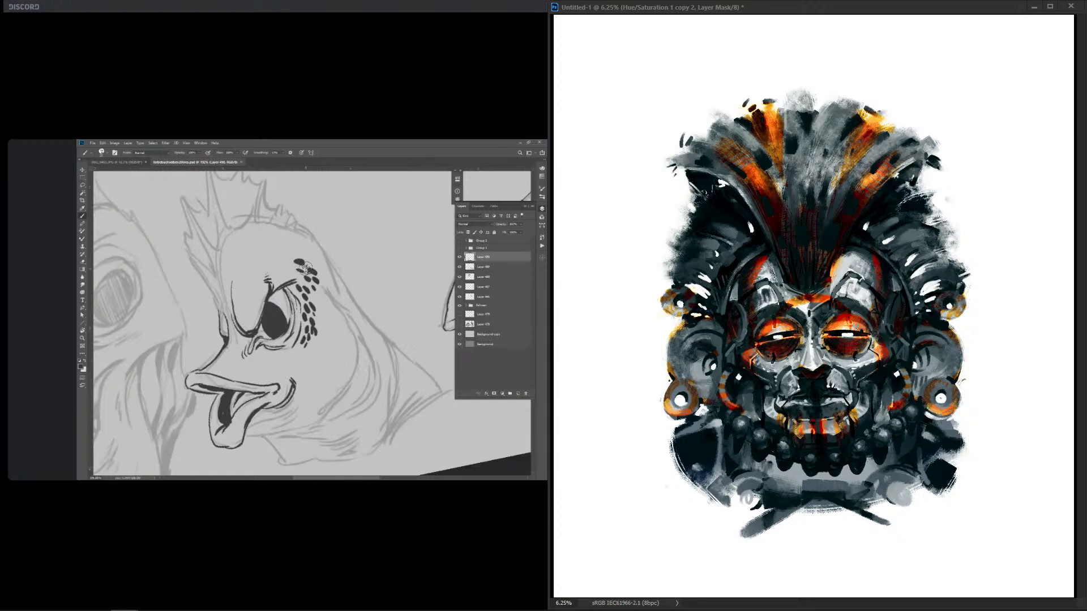
{"action": "key", "text": "ctrl+shift+e"}
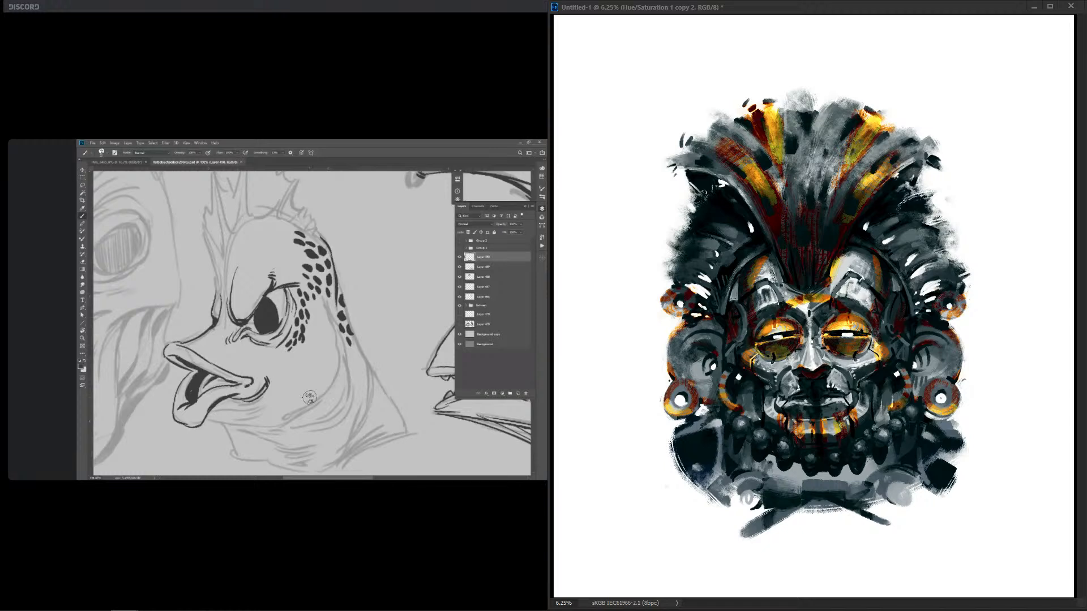
Step: Create a new layer and glaze a reddish-brown tone over the forehead, nose, eye areas and upper cheeks
{"action": "key", "text": "ctrl+alt+shift+n"}
{"action": "mouse_move", "coordinate": [847, 255]}
{"action": "left_mouse_down"}
{"action": "mouse_move", "coordinate": [834, 286]}
{"action": "mouse_move", "coordinate": [869, 318]}
{"action": "left_mouse_up"}
{"action": "left_click_drag", "start_coordinate": [904, 277], "coordinate": [890, 331]}
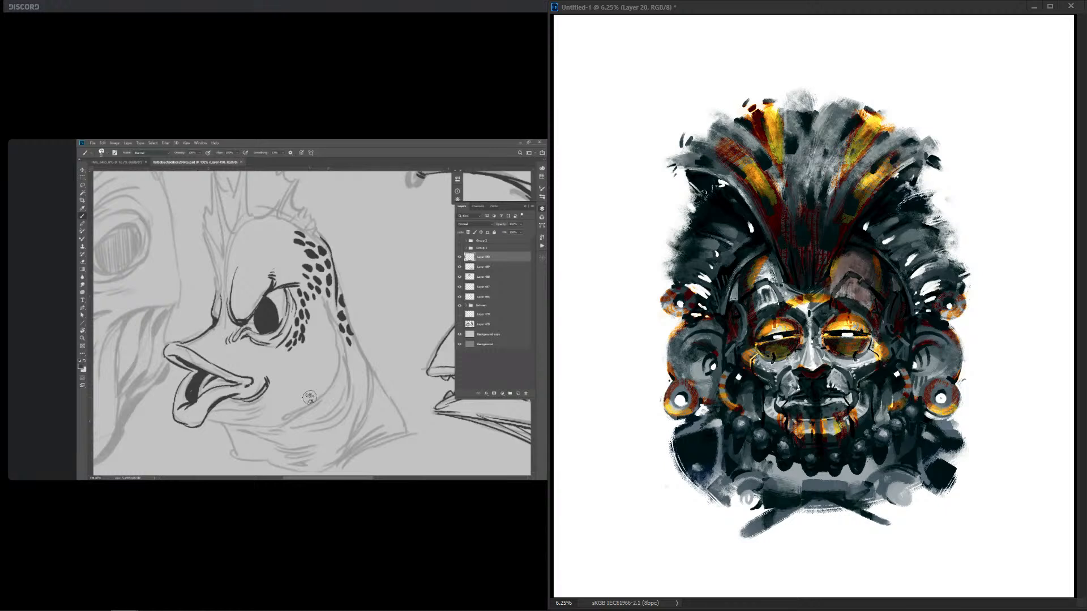
{"action": "mouse_move", "coordinate": [768, 267]}
{"action": "left_mouse_down"}
{"action": "mouse_move", "coordinate": [785, 299]}
{"action": "mouse_move", "coordinate": [829, 300]}
{"action": "left_mouse_up"}
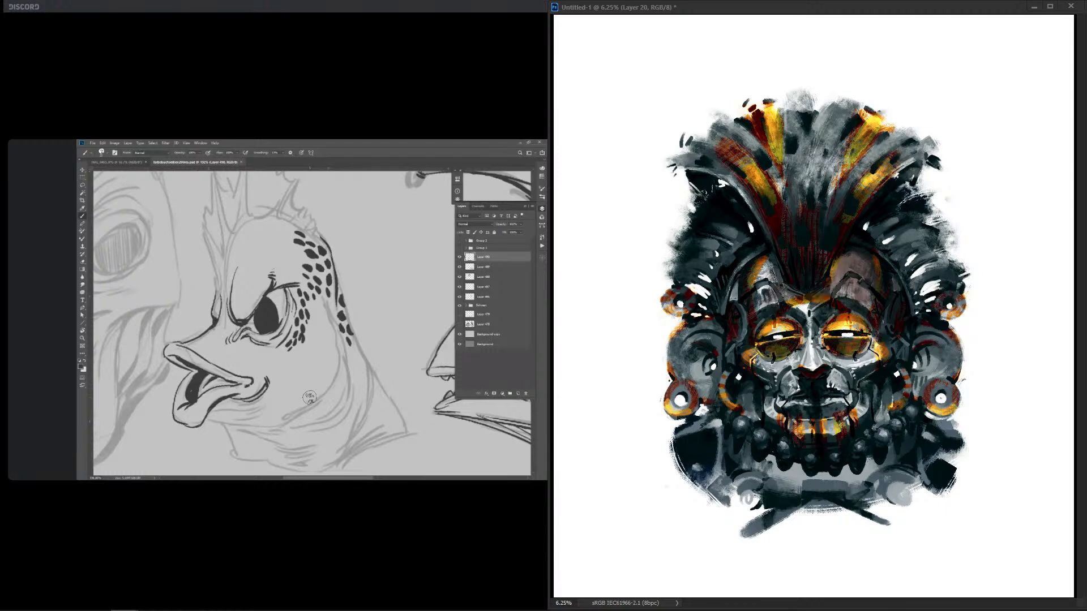
{"action": "left_click_drag", "start_coordinate": [766, 263], "coordinate": [761, 295]}
{"action": "left_click_drag", "start_coordinate": [806, 303], "coordinate": [812, 363]}
{"action": "left_click_drag", "start_coordinate": [764, 324], "coordinate": [872, 319]}
{"action": "mouse_move", "coordinate": [754, 375]}
{"action": "left_mouse_down"}
{"action": "mouse_move", "coordinate": [810, 357]}
{"action": "mouse_move", "coordinate": [858, 367]}
{"action": "mouse_move", "coordinate": [888, 342]}
{"action": "left_mouse_up"}
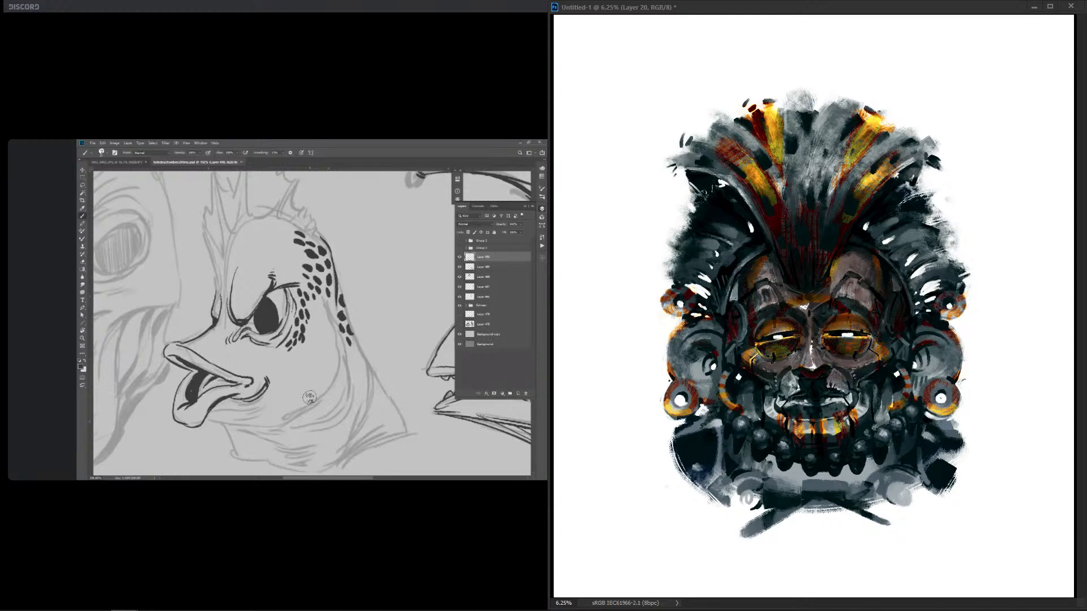
Step: Glaze the reddish-brown tone over the mouth, chin, lower cheeks and both ears
{"action": "left_click_drag", "start_coordinate": [768, 422], "coordinate": [877, 377]}
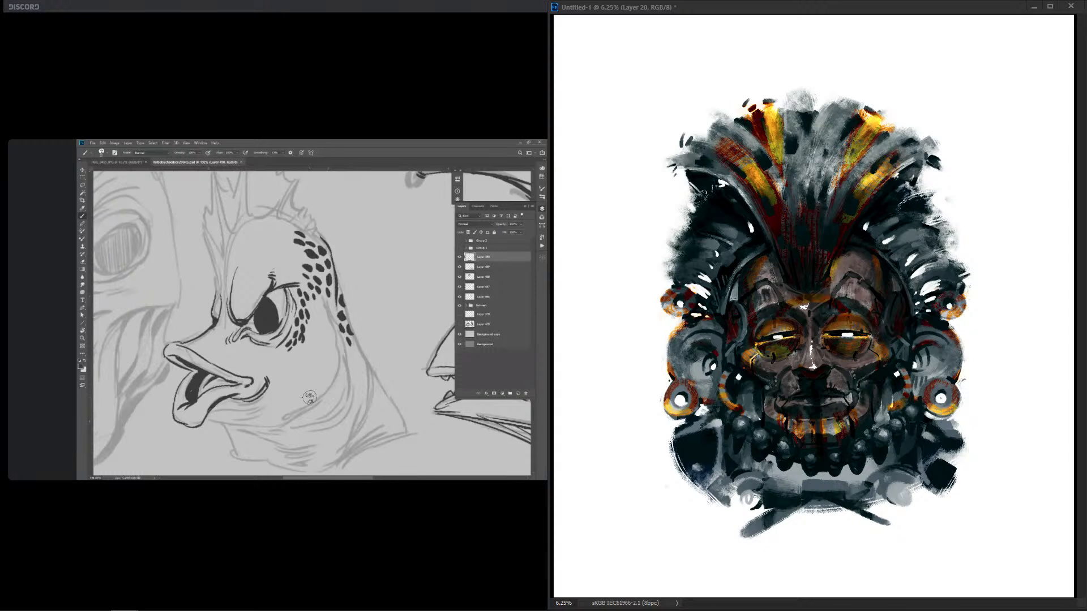
{"action": "mouse_move", "coordinate": [835, 430]}
{"action": "left_mouse_down"}
{"action": "mouse_move", "coordinate": [888, 405]}
{"action": "mouse_move", "coordinate": [947, 332]}
{"action": "left_mouse_up"}
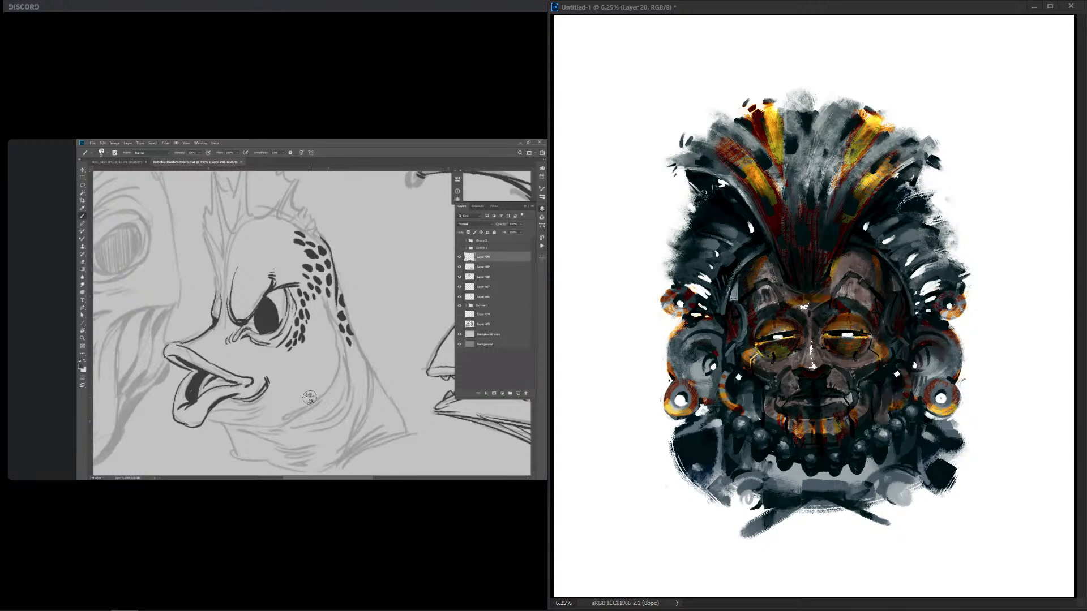
{"action": "left_click_drag", "start_coordinate": [963, 396], "coordinate": [917, 336]}
{"action": "left_click_drag", "start_coordinate": [936, 376], "coordinate": [926, 359]}
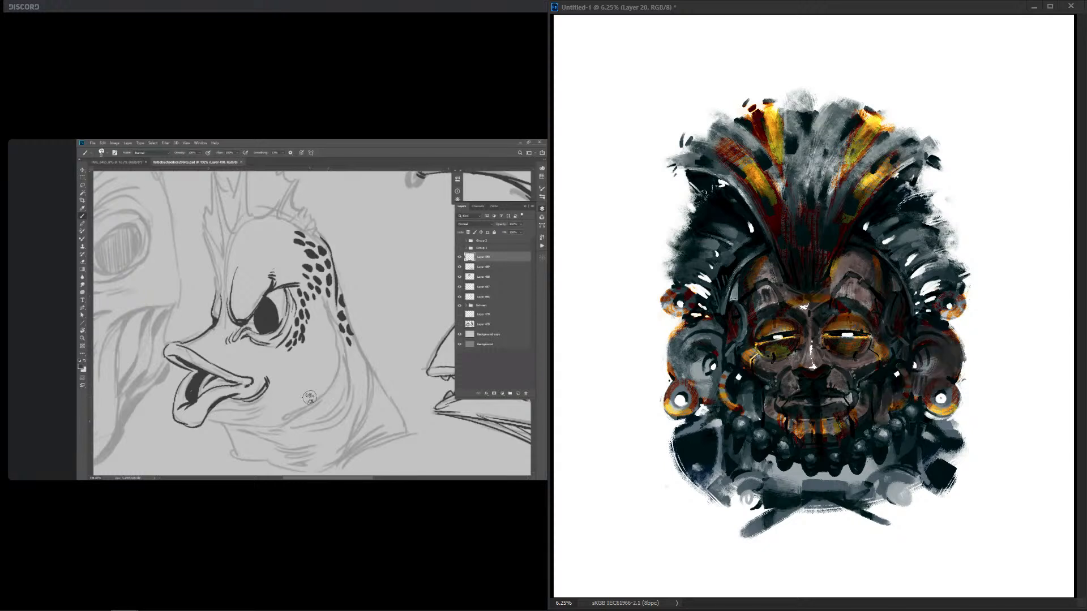
{"action": "left_click_drag", "start_coordinate": [753, 357], "coordinate": [788, 352]}
{"action": "left_click_drag", "start_coordinate": [747, 386], "coordinate": [769, 418]}
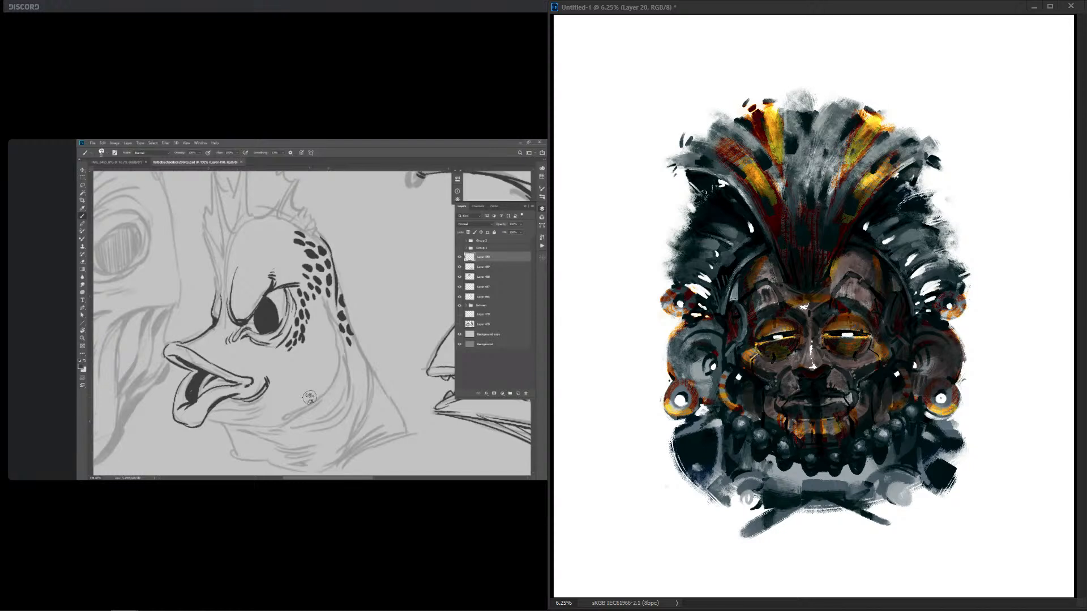
{"action": "mouse_move", "coordinate": [704, 335]}
{"action": "left_mouse_down"}
{"action": "mouse_move", "coordinate": [690, 386]}
{"action": "mouse_move", "coordinate": [717, 367]}
{"action": "left_mouse_up"}
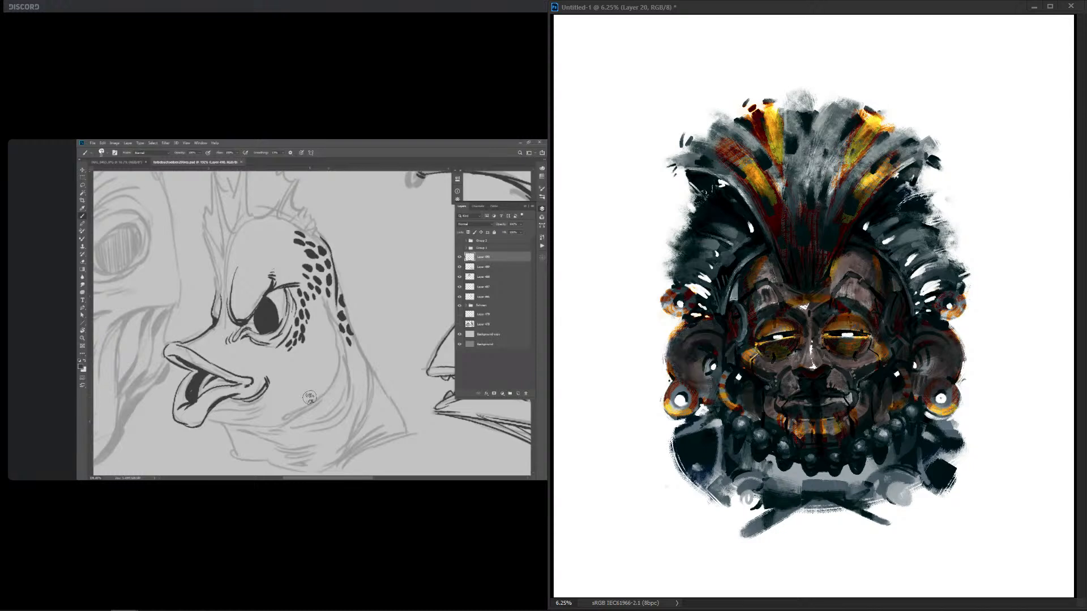
Step: Extend the reddish-brown glaze over the upper ear disc, the side feathers and the crest feathers up to their tips
{"action": "left_click_drag", "start_coordinate": [733, 269], "coordinate": [668, 320]}
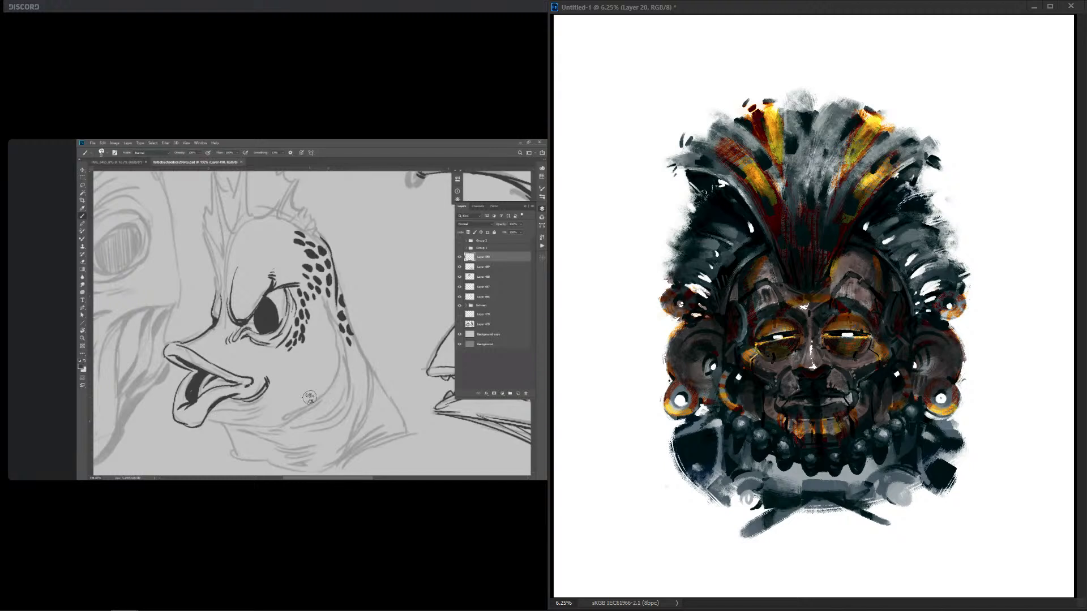
{"action": "left_click_drag", "start_coordinate": [739, 232], "coordinate": [691, 291]}
{"action": "left_click_drag", "start_coordinate": [677, 266], "coordinate": [665, 292]}
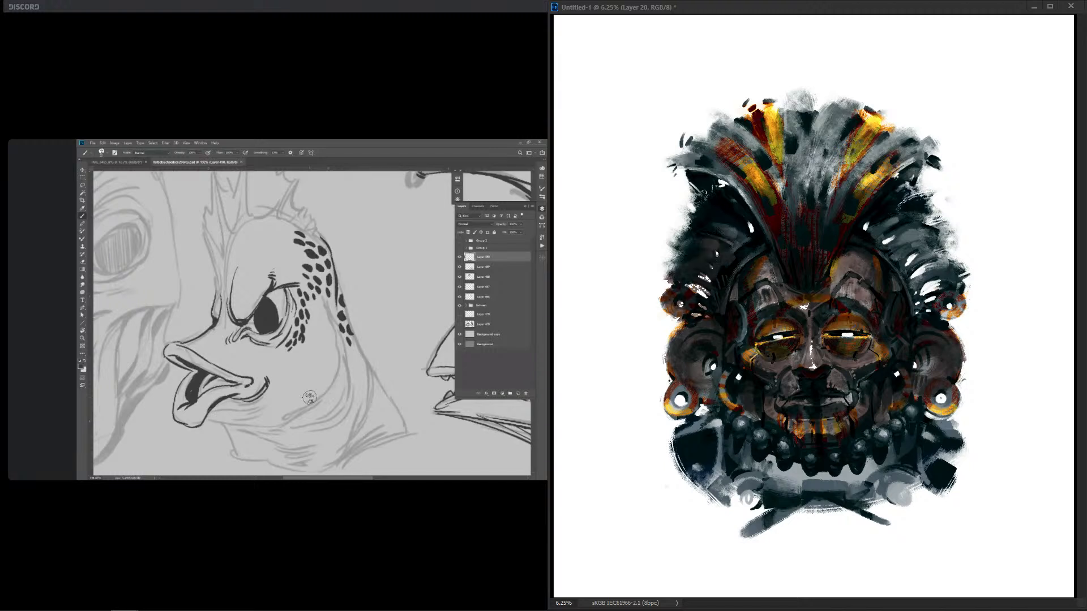
{"action": "left_click_drag", "start_coordinate": [943, 218], "coordinate": [914, 312]}
{"action": "left_click_drag", "start_coordinate": [849, 223], "coordinate": [872, 156]}
{"action": "mouse_move", "coordinate": [798, 226]}
{"action": "left_mouse_down"}
{"action": "mouse_move", "coordinate": [747, 150]}
{"action": "mouse_move", "coordinate": [750, 218]}
{"action": "left_mouse_up"}
{"action": "mouse_move", "coordinate": [811, 192]}
{"action": "left_mouse_down"}
{"action": "mouse_move", "coordinate": [824, 156]}
{"action": "mouse_move", "coordinate": [932, 136]}
{"action": "left_mouse_up"}
{"action": "left_click_drag", "start_coordinate": [853, 145], "coordinate": [890, 114]}
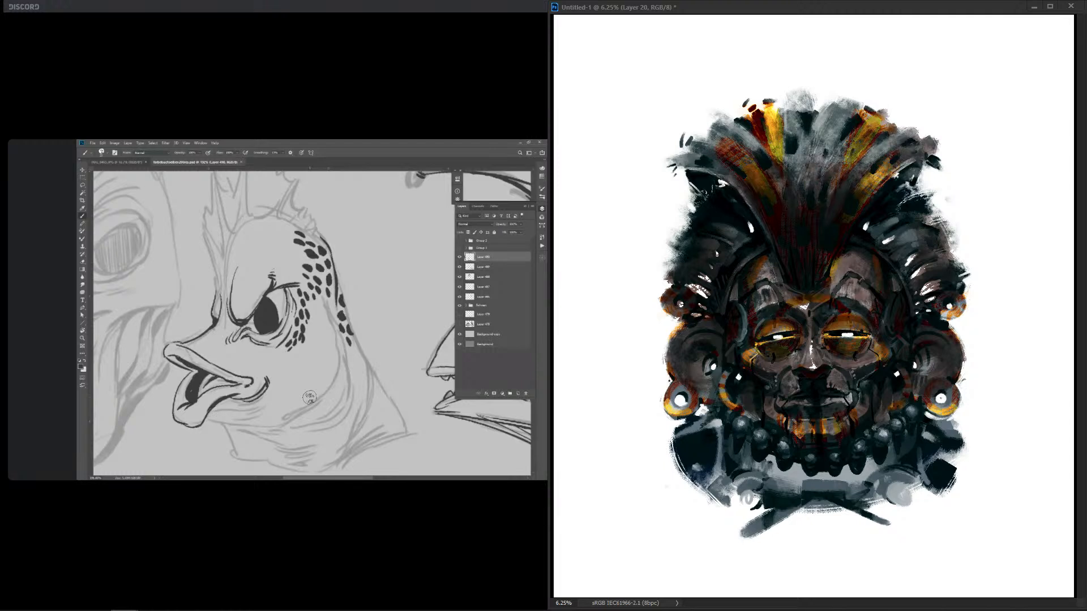
{"action": "left_click_drag", "start_coordinate": [793, 130], "coordinate": [785, 89]}
{"action": "left_click_drag", "start_coordinate": [838, 142], "coordinate": [853, 95]}
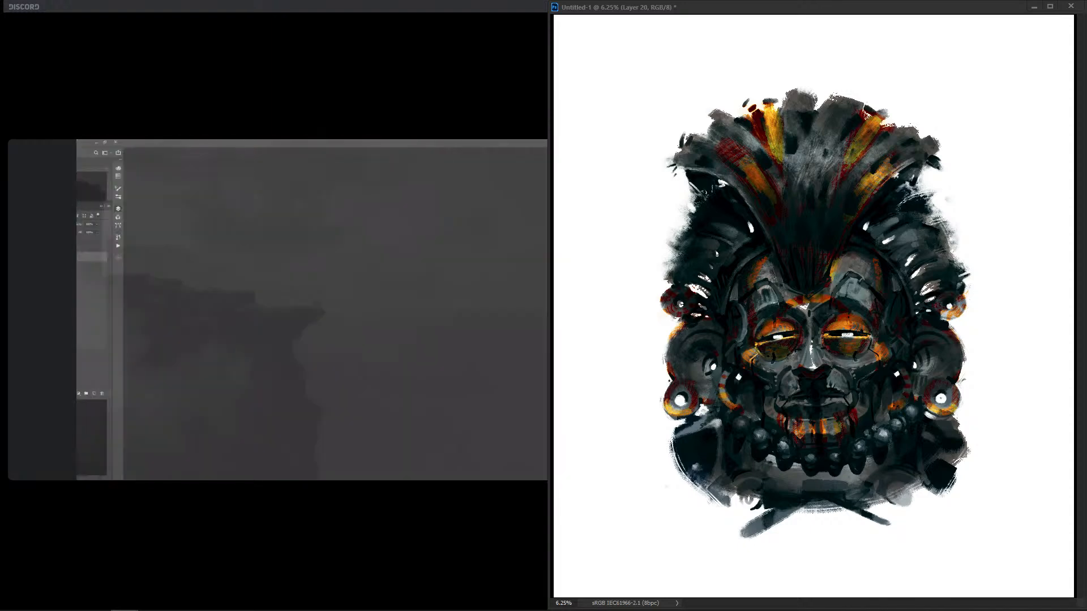
Step: Refine the shading around the nose, upper lip, lower cheeks and brow with small strokes
{"action": "mouse_move", "coordinate": [829, 376]}
{"action": "left_mouse_down"}
{"action": "mouse_move", "coordinate": [835, 385]}
{"action": "mouse_move", "coordinate": [792, 391]}
{"action": "left_mouse_up"}
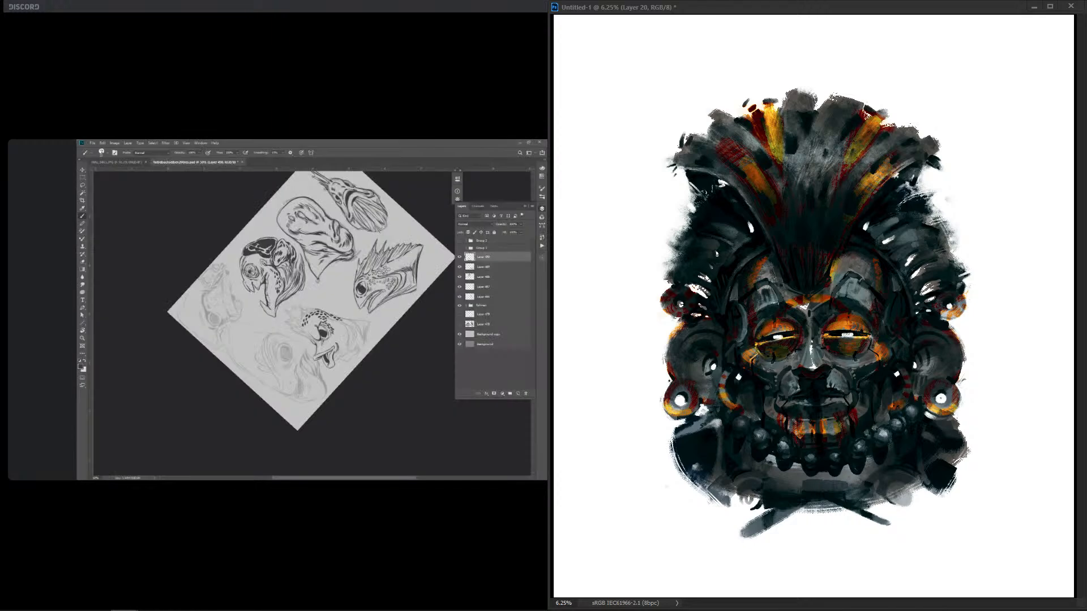
{"action": "left_click_drag", "start_coordinate": [722, 391], "coordinate": [728, 401]}
{"action": "mouse_move", "coordinate": [917, 385]}
{"action": "left_mouse_down"}
{"action": "mouse_move", "coordinate": [923, 394]}
{"action": "mouse_move", "coordinate": [911, 393]}
{"action": "left_mouse_up"}
{"action": "mouse_move", "coordinate": [762, 306]}
{"action": "left_mouse_down"}
{"action": "mouse_move", "coordinate": [777, 291]}
{"action": "mouse_move", "coordinate": [851, 280]}
{"action": "mouse_move", "coordinate": [864, 291]}
{"action": "left_mouse_up"}
{"action": "mouse_move", "coordinate": [784, 302]}
{"action": "left_mouse_down"}
{"action": "mouse_move", "coordinate": [798, 295]}
{"action": "mouse_move", "coordinate": [816, 306]}
{"action": "mouse_move", "coordinate": [860, 268]}
{"action": "mouse_move", "coordinate": [844, 265]}
{"action": "mouse_move", "coordinate": [862, 260]}
{"action": "left_mouse_up"}
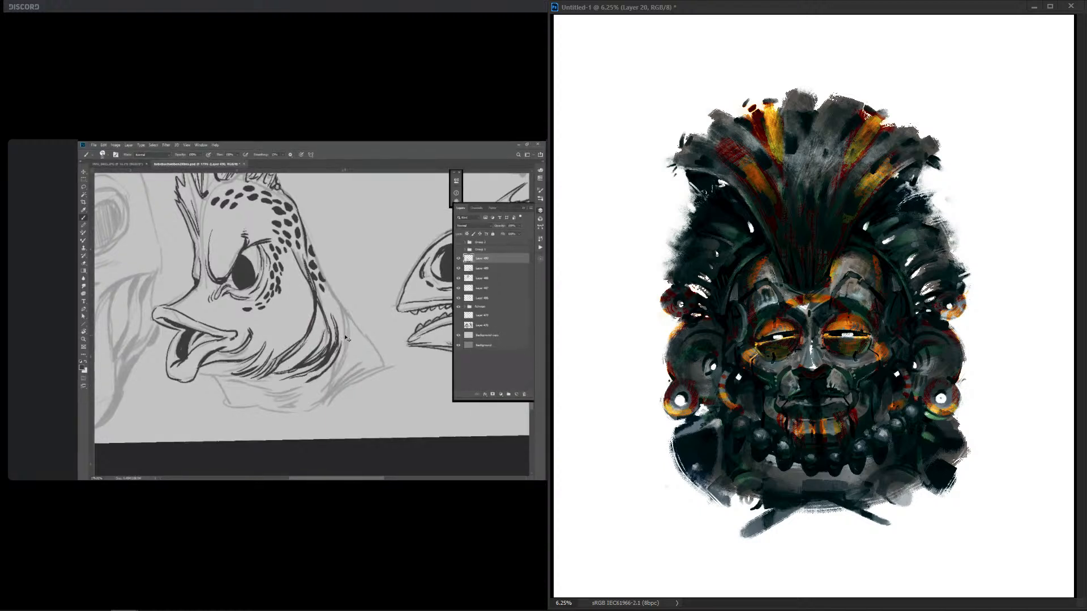
Step: Brighten the forehead planes above both brows with small pale grey strokes, and touch up the side feathers and eye socket
{"action": "left_click_drag", "start_coordinate": [906, 264], "coordinate": [914, 283]}
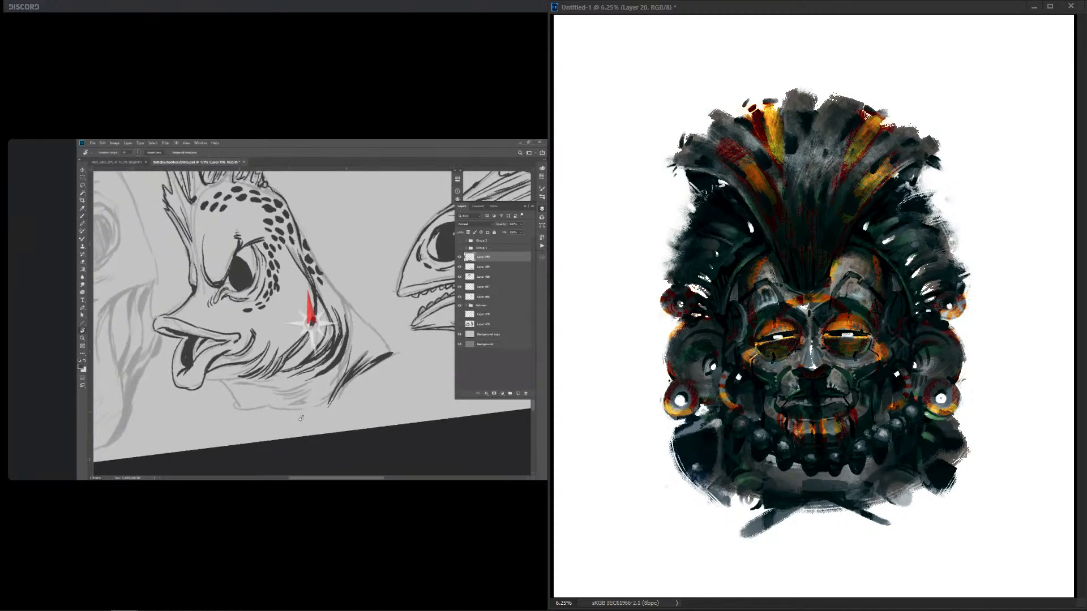
{"action": "left_click_drag", "start_coordinate": [840, 267], "coordinate": [844, 260]}
{"action": "left_click_drag", "start_coordinate": [773, 266], "coordinate": [781, 285]}
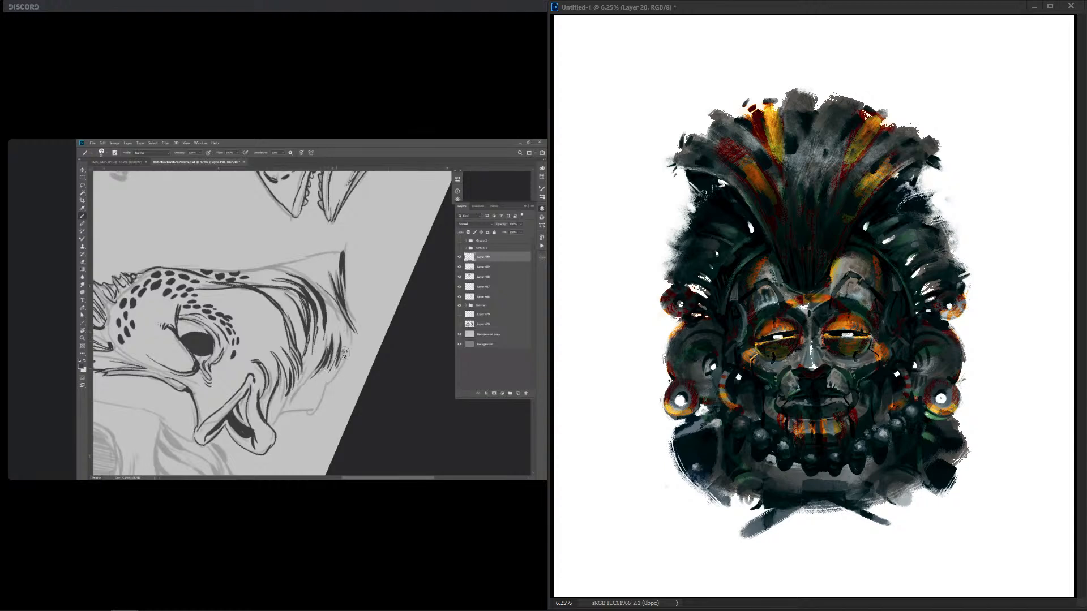
{"action": "mouse_move", "coordinate": [844, 275]}
{"action": "left_mouse_down"}
{"action": "mouse_move", "coordinate": [836, 287]}
{"action": "mouse_move", "coordinate": [852, 296]}
{"action": "left_mouse_up"}
{"action": "left_click_drag", "start_coordinate": [867, 299], "coordinate": [871, 305]}
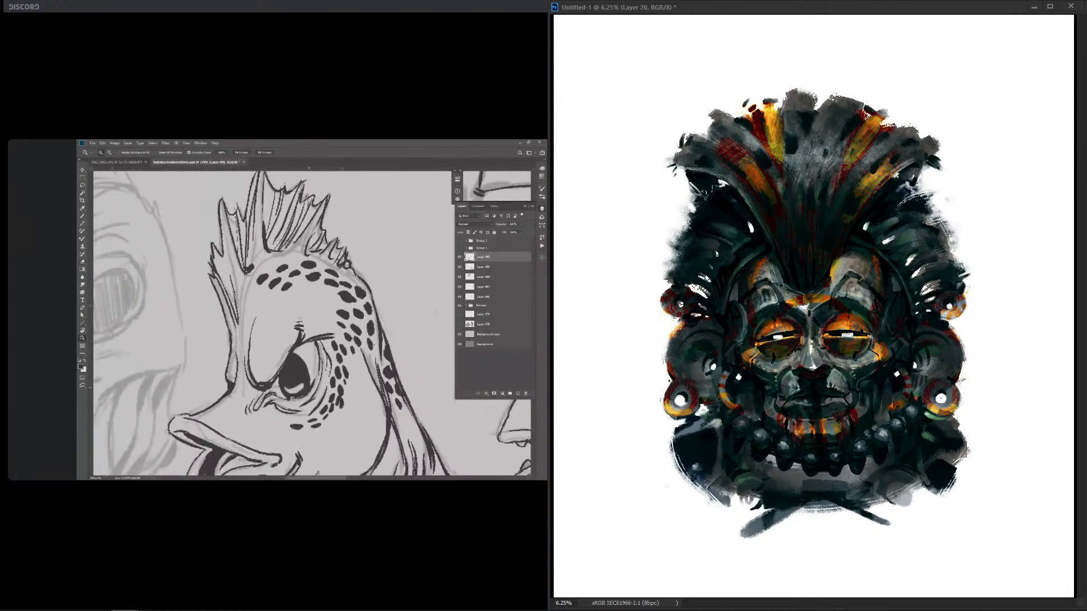
{"action": "left_click_drag", "start_coordinate": [840, 277], "coordinate": [851, 270]}
{"action": "left_click_drag", "start_coordinate": [760, 280], "coordinate": [768, 275]}
{"action": "left_click_drag", "start_coordinate": [844, 272], "coordinate": [855, 267]}
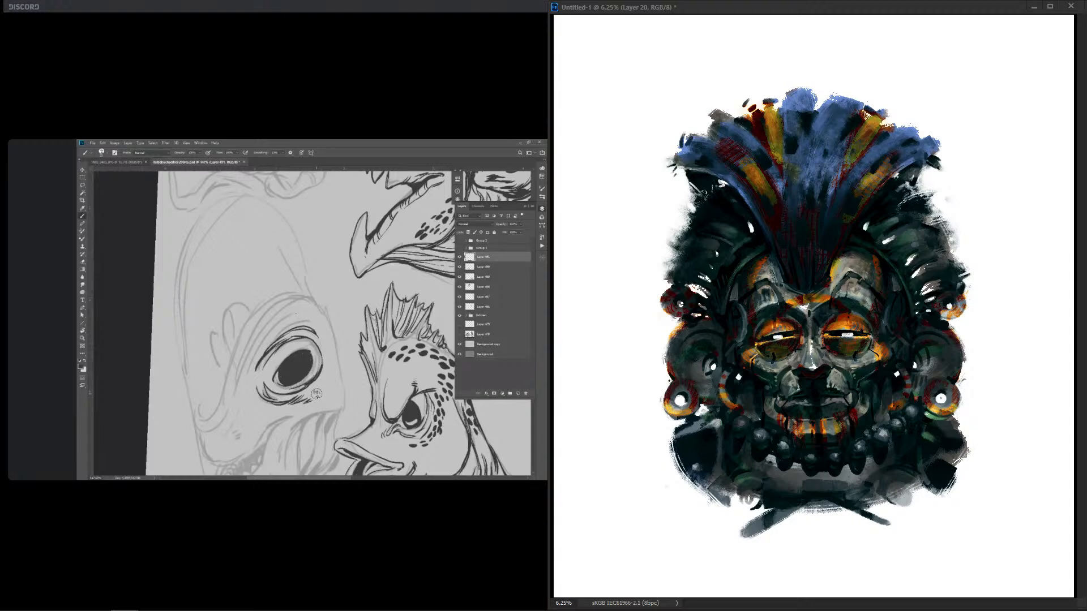
Step: Undo the blue tint on the crest and glaze the crest feathers with an orange-brown tone
{"action": "key", "text": "ctrl+z"}
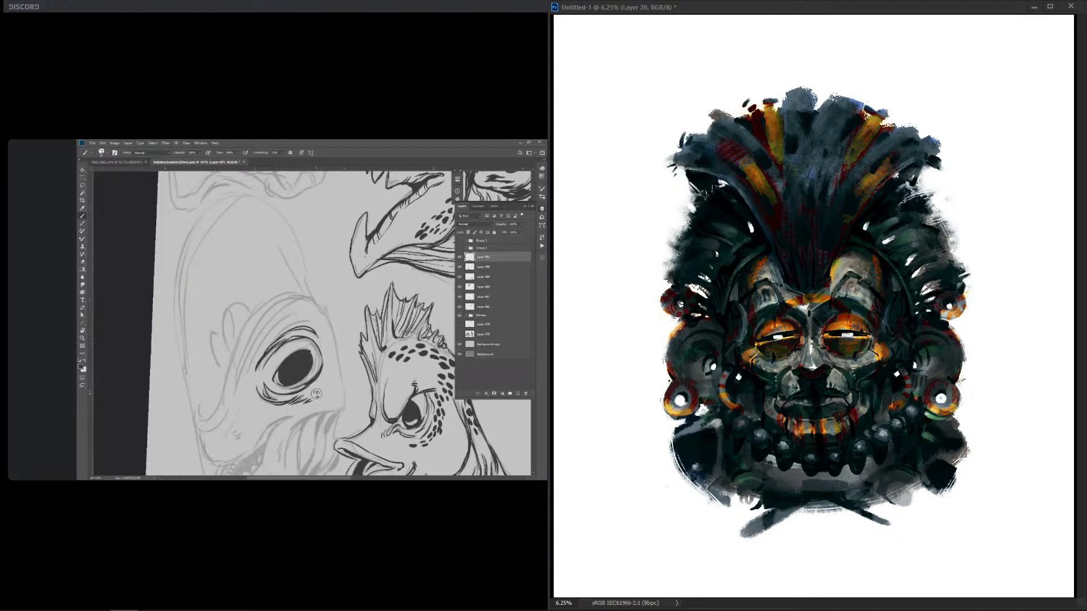
{"action": "left_click_drag", "start_coordinate": [705, 150], "coordinate": [897, 149]}
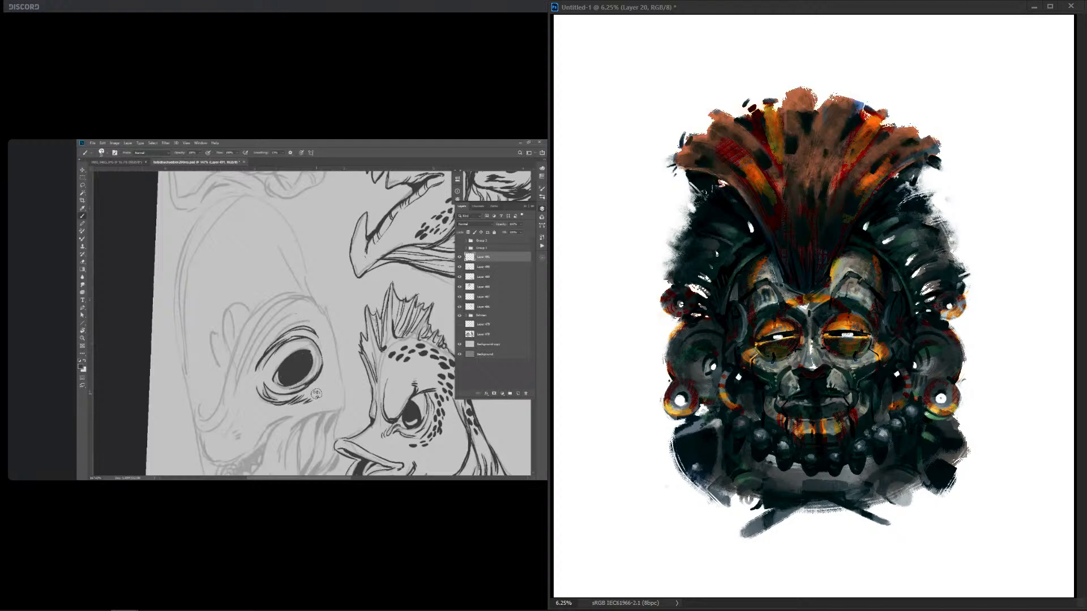
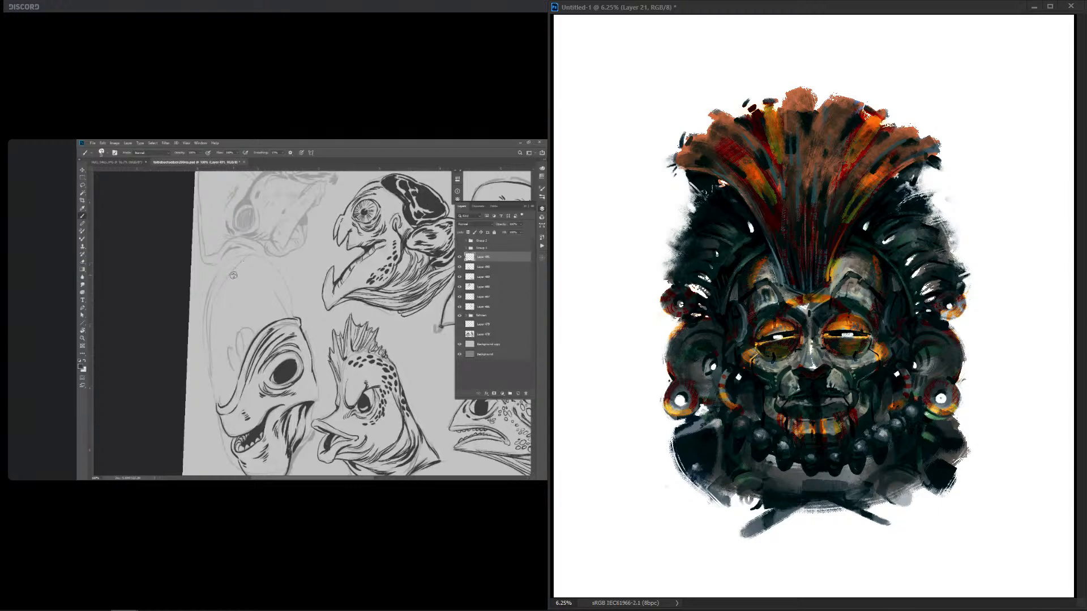
{"action": "mouse_move", "coordinate": [244, 255]}
{"action": "left_mouse_down"}
{"action": "mouse_move", "coordinate": [219, 271]}
{"action": "mouse_move", "coordinate": [206, 315]}
{"action": "mouse_move", "coordinate": [217, 405]}
{"action": "left_mouse_up"}
{"action": "key", "text": "r"}
{"action": "left_click_drag", "start_coordinate": [312, 320], "coordinate": [311, 319]}
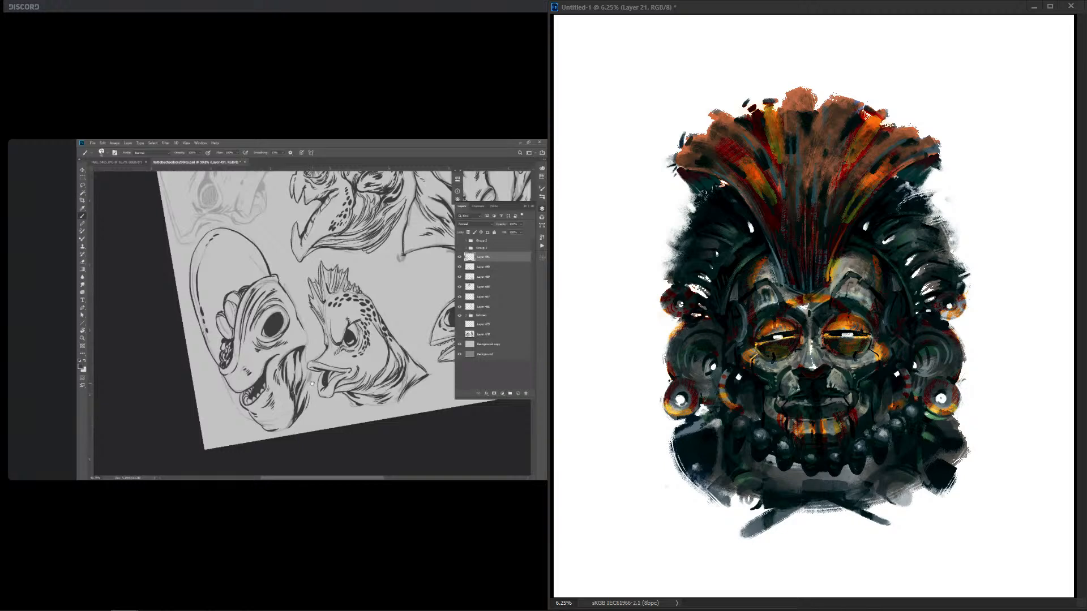
Step: Break up the outer edge of the crest with loose, thin feather strokes flaring past the tips
{"action": "mouse_move", "coordinate": [713, 133]}
{"action": "left_mouse_down"}
{"action": "mouse_move", "coordinate": [685, 130]}
{"action": "mouse_move", "coordinate": [666, 146]}
{"action": "left_mouse_up"}
{"action": "left_click_drag", "start_coordinate": [882, 127], "coordinate": [906, 108]}
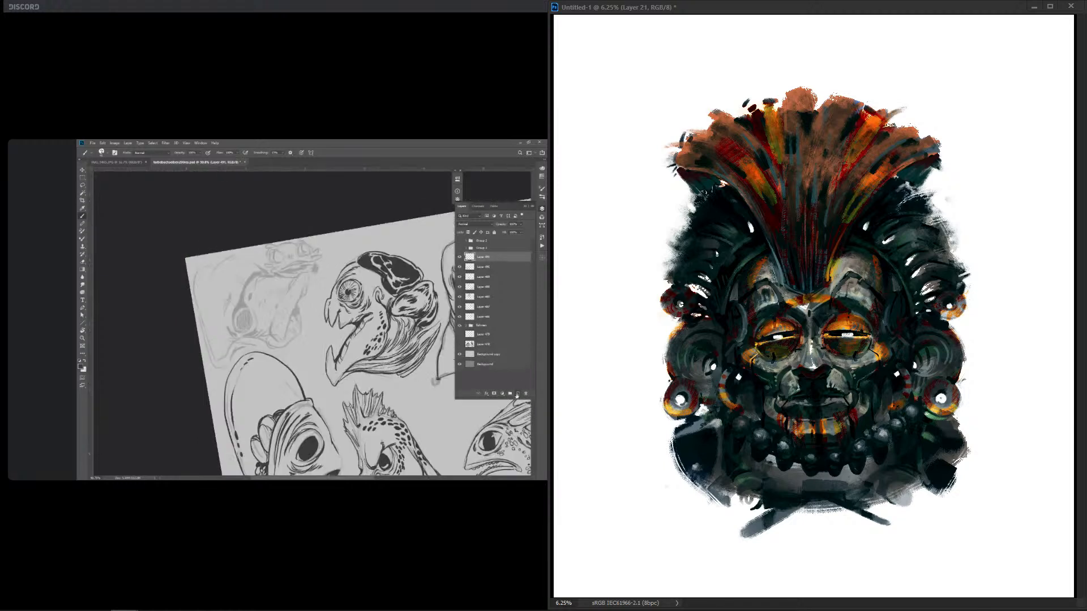
{"action": "left_click_drag", "start_coordinate": [815, 113], "coordinate": [842, 81]}
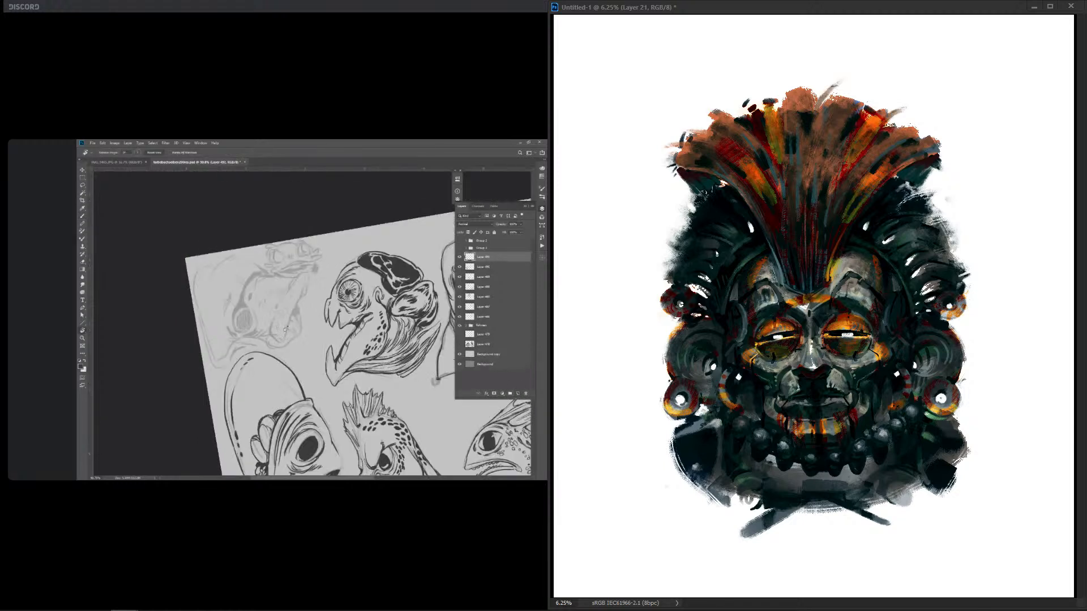
{"action": "left_click_drag", "start_coordinate": [883, 127], "coordinate": [895, 120]}
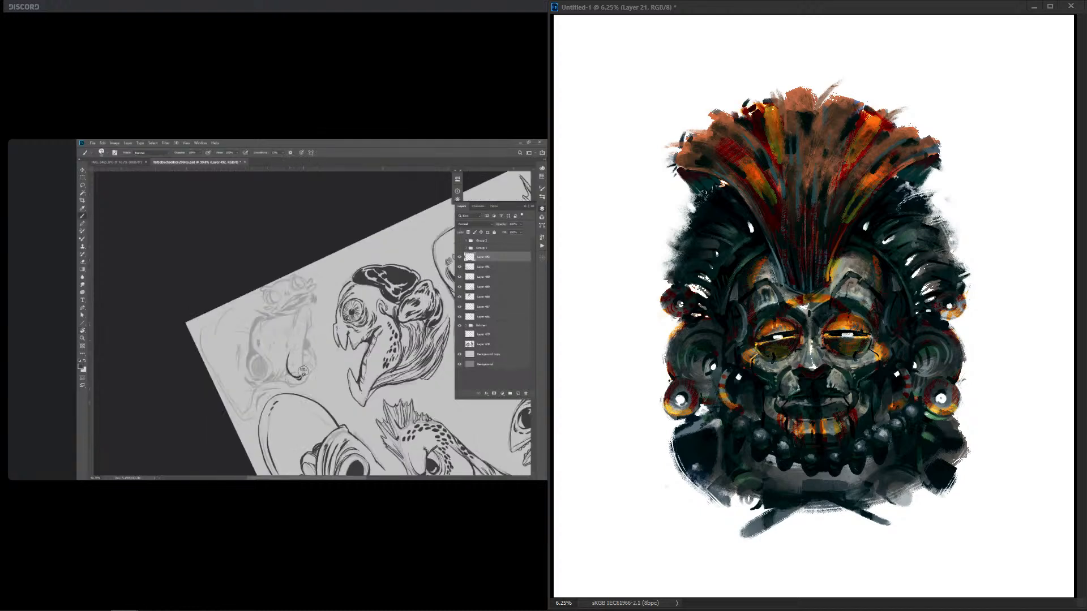
{"action": "left_click_drag", "start_coordinate": [922, 136], "coordinate": [910, 133]}
{"action": "left_click_drag", "start_coordinate": [717, 122], "coordinate": [679, 134]}
{"action": "left_click_drag", "start_coordinate": [936, 146], "coordinate": [943, 149]}
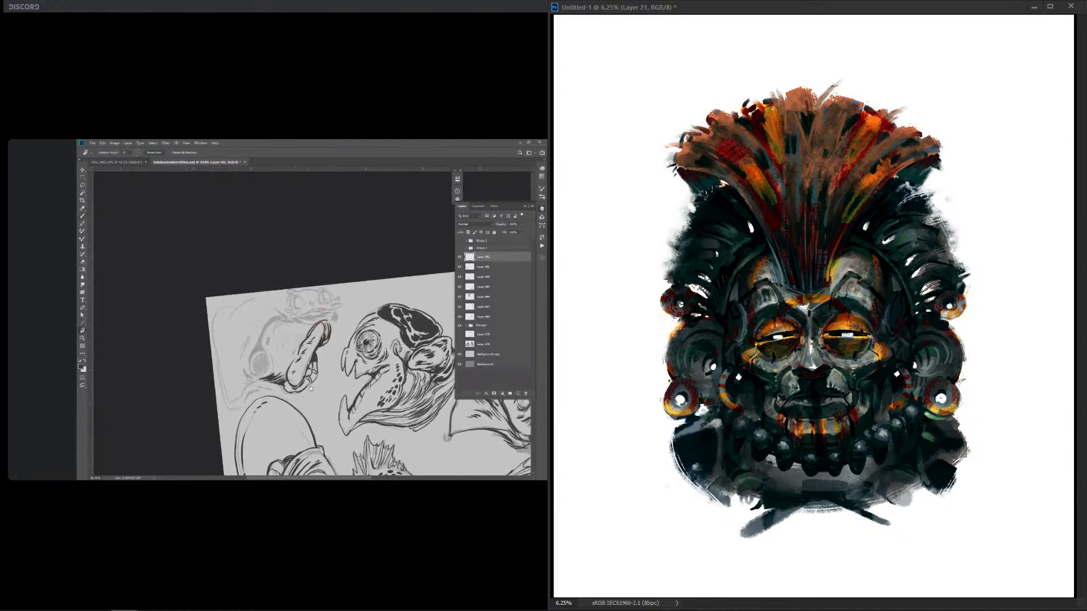
Step: Paint grey-olive streaks along the crest feathers and touch up the hairline above the forehead
{"action": "left_click_drag", "start_coordinate": [824, 130], "coordinate": [818, 156]}
{"action": "left_click_drag", "start_coordinate": [830, 135], "coordinate": [827, 172]}
{"action": "mouse_move", "coordinate": [784, 132]}
{"action": "left_mouse_down"}
{"action": "mouse_move", "coordinate": [789, 175]}
{"action": "mouse_move", "coordinate": [765, 182]}
{"action": "left_mouse_up"}
{"action": "left_click_drag", "start_coordinate": [734, 171], "coordinate": [754, 202]}
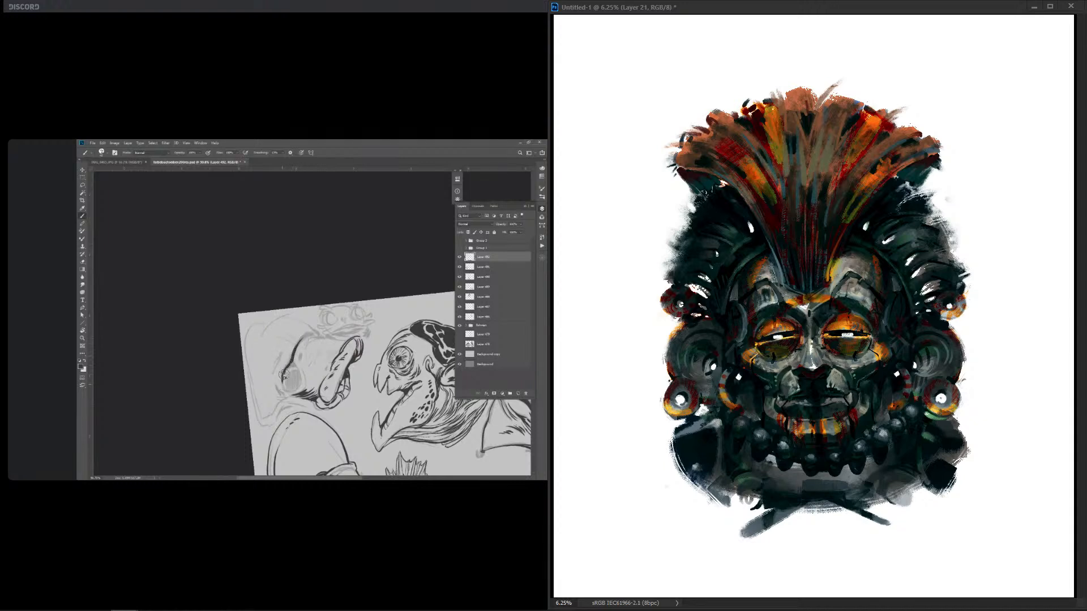
{"action": "mouse_move", "coordinate": [867, 157]}
{"action": "left_mouse_down"}
{"action": "mouse_move", "coordinate": [842, 186]}
{"action": "mouse_move", "coordinate": [867, 197]}
{"action": "left_mouse_up"}
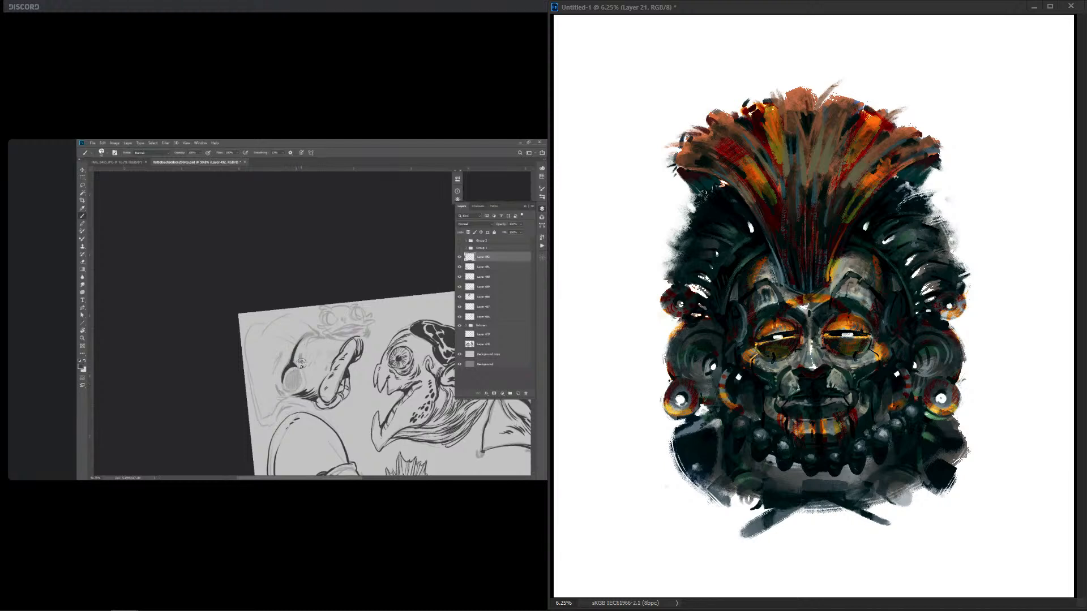
{"action": "mouse_move", "coordinate": [740, 168]}
{"action": "left_mouse_down"}
{"action": "mouse_move", "coordinate": [754, 188]}
{"action": "mouse_move", "coordinate": [741, 180]}
{"action": "left_mouse_up"}
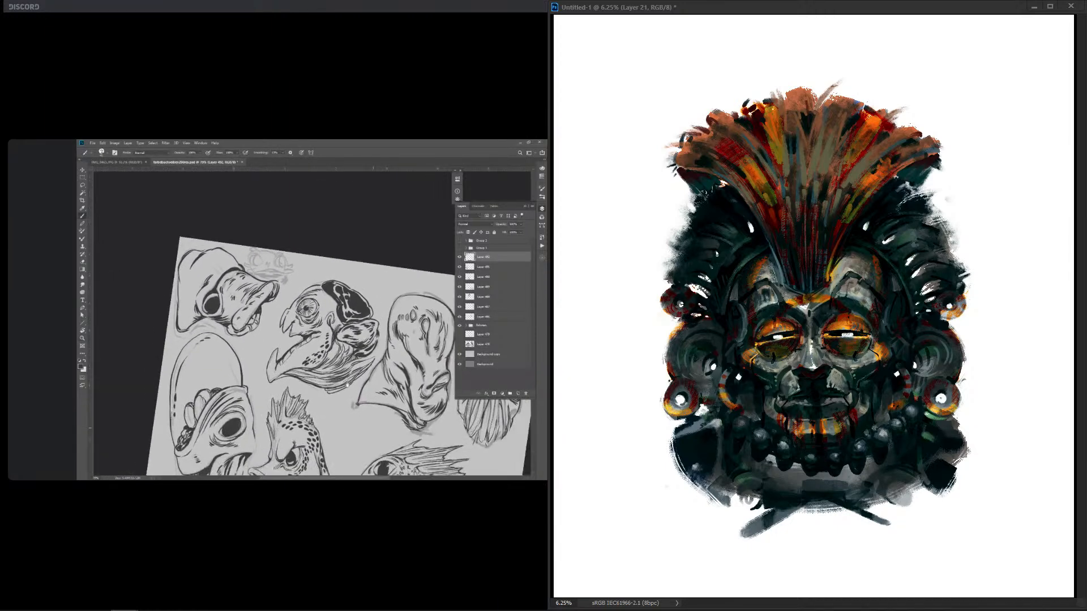
{"action": "mouse_move", "coordinate": [846, 252]}
{"action": "left_mouse_down"}
{"action": "mouse_move", "coordinate": [835, 267]}
{"action": "mouse_move", "coordinate": [772, 273]}
{"action": "left_mouse_up"}
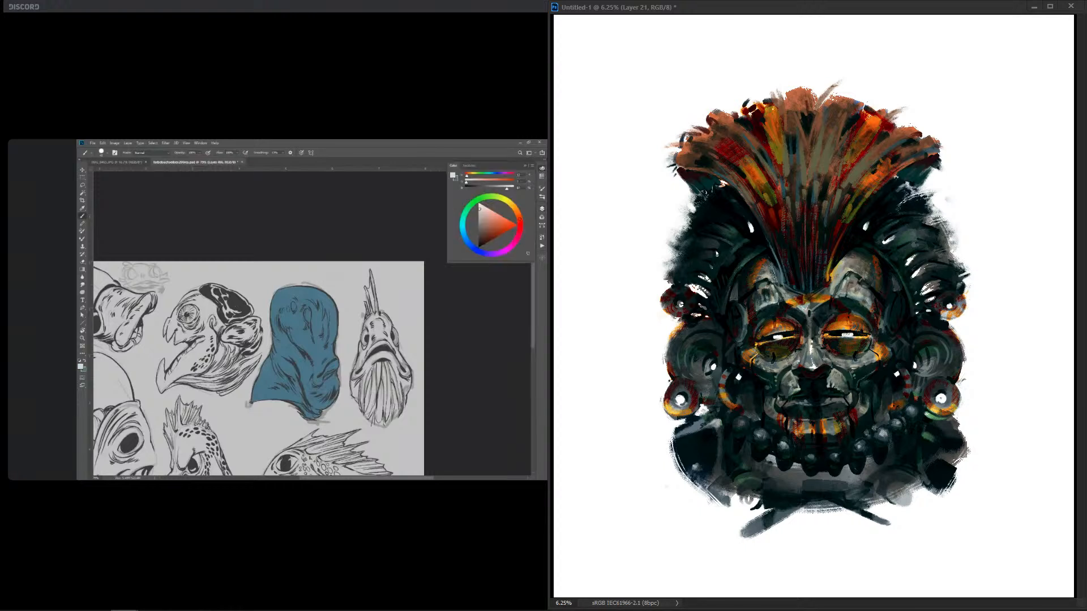
{"action": "left_click_drag", "start_coordinate": [755, 212], "coordinate": [764, 225]}
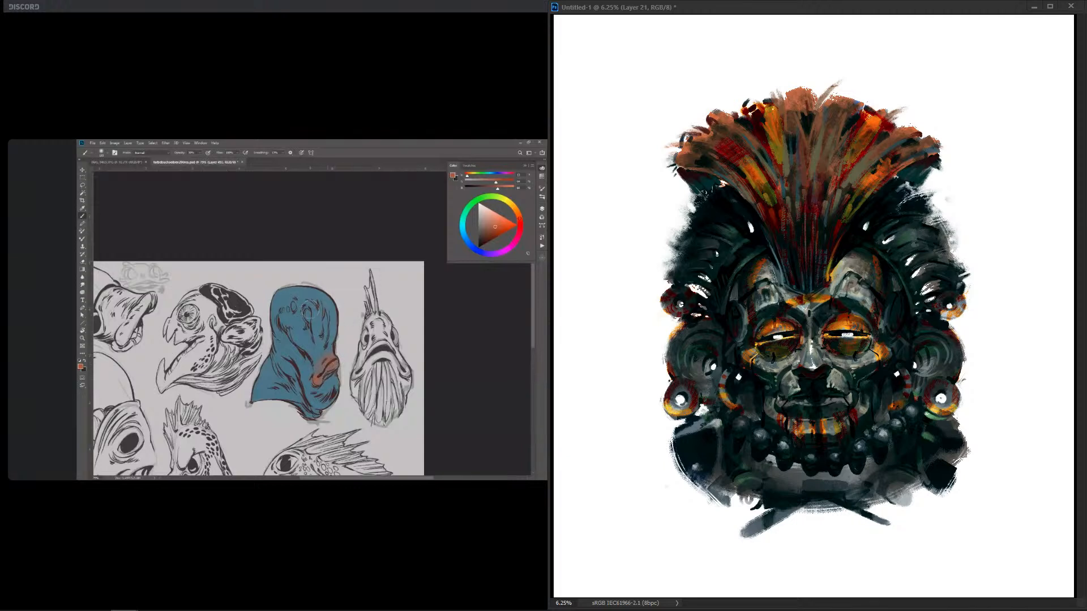
Step: Layer thin red and orange streaks along the crest feathers, converging towards the forehead
{"action": "left_click_drag", "start_coordinate": [817, 148], "coordinate": [796, 198]}
{"action": "mouse_move", "coordinate": [774, 147]}
{"action": "left_mouse_down"}
{"action": "mouse_move", "coordinate": [791, 191]}
{"action": "mouse_move", "coordinate": [788, 216]}
{"action": "mouse_move", "coordinate": [776, 213]}
{"action": "left_mouse_up"}
{"action": "left_click_drag", "start_coordinate": [748, 174], "coordinate": [768, 206]}
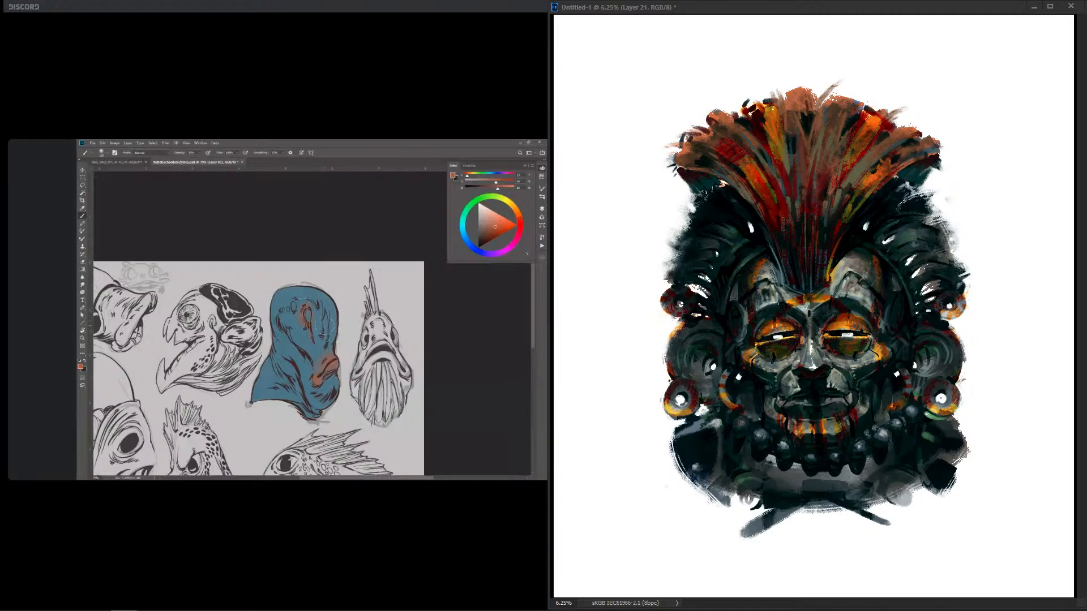
{"action": "left_click_drag", "start_coordinate": [838, 186], "coordinate": [831, 211]}
{"action": "mouse_move", "coordinate": [863, 159]}
{"action": "left_mouse_down"}
{"action": "mouse_move", "coordinate": [837, 209]}
{"action": "mouse_move", "coordinate": [850, 188]}
{"action": "left_mouse_up"}
{"action": "left_click_drag", "start_coordinate": [838, 201], "coordinate": [831, 215]}
{"action": "mouse_move", "coordinate": [879, 174]}
{"action": "left_mouse_down"}
{"action": "mouse_move", "coordinate": [842, 215]}
{"action": "mouse_move", "coordinate": [854, 209]}
{"action": "left_mouse_up"}
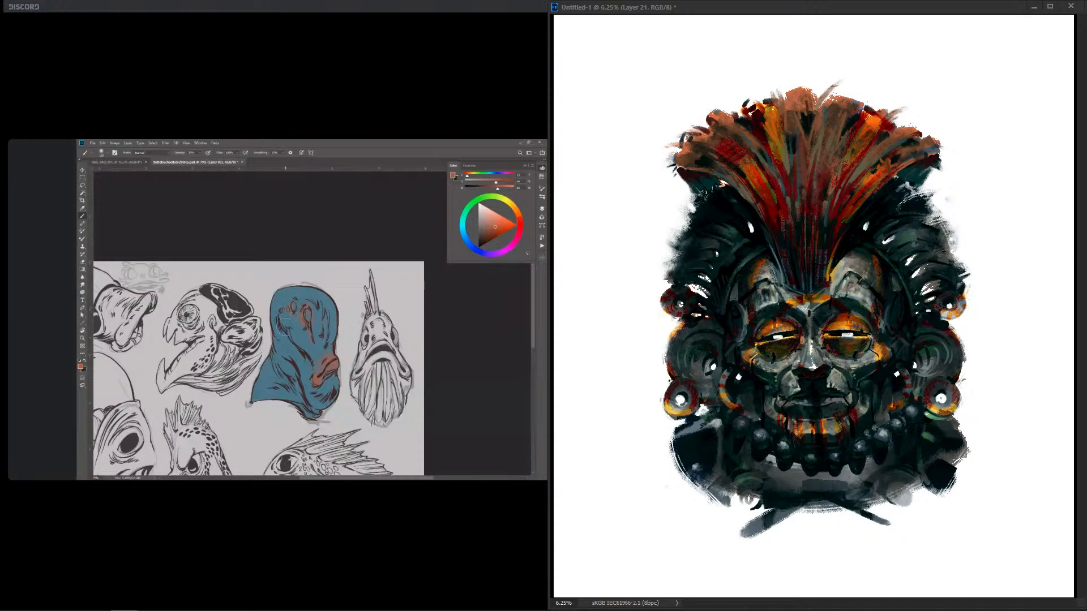
{"action": "left_click_drag", "start_coordinate": [784, 149], "coordinate": [790, 174]}
{"action": "left_click_drag", "start_coordinate": [743, 196], "coordinate": [766, 228]}
{"action": "left_click_drag", "start_coordinate": [867, 202], "coordinate": [848, 225]}
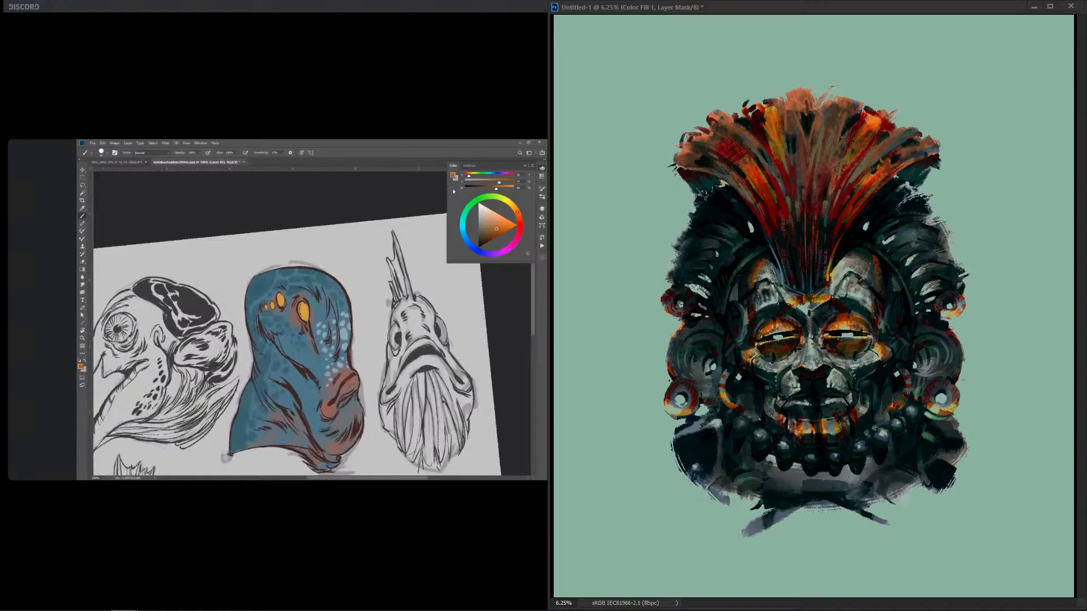
Step: Compare the last change by undoing and redoing it, and delete the layer mask from the background colour fill
{"action": "key", "text": "ctrl+z"}
{"action": "key", "text": "ctrl+shift+z"}
{"action": "key", "text": "Delete"}
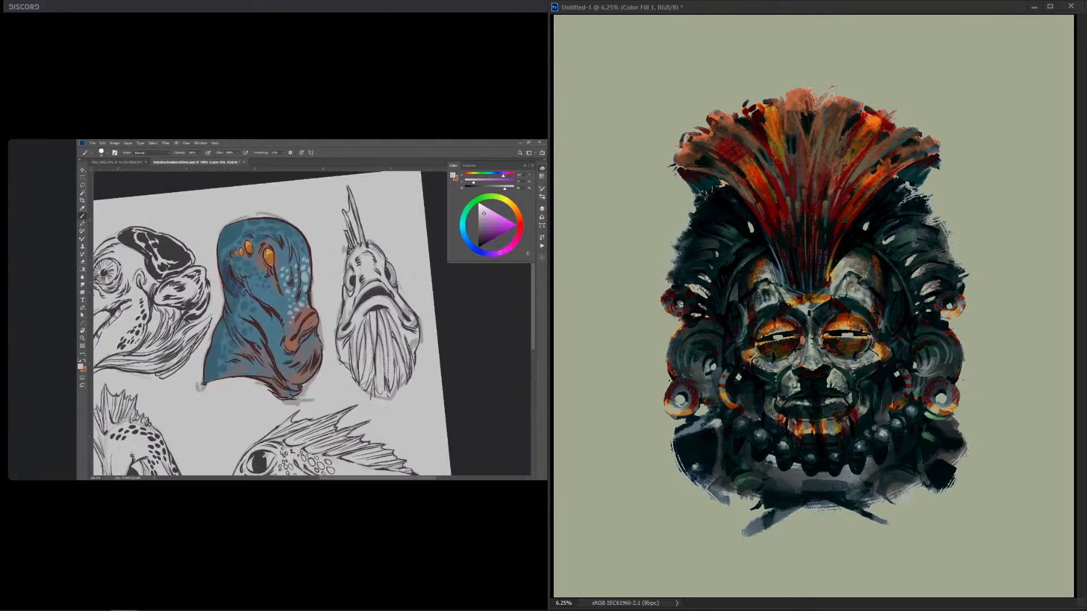
Step: Compare the mask with the background colour fill hidden and shown, and undo the last change on the layer above
{"action": "key", "text": "ctrl+comma"}
{"action": "key", "text": "ctrl+comma"}
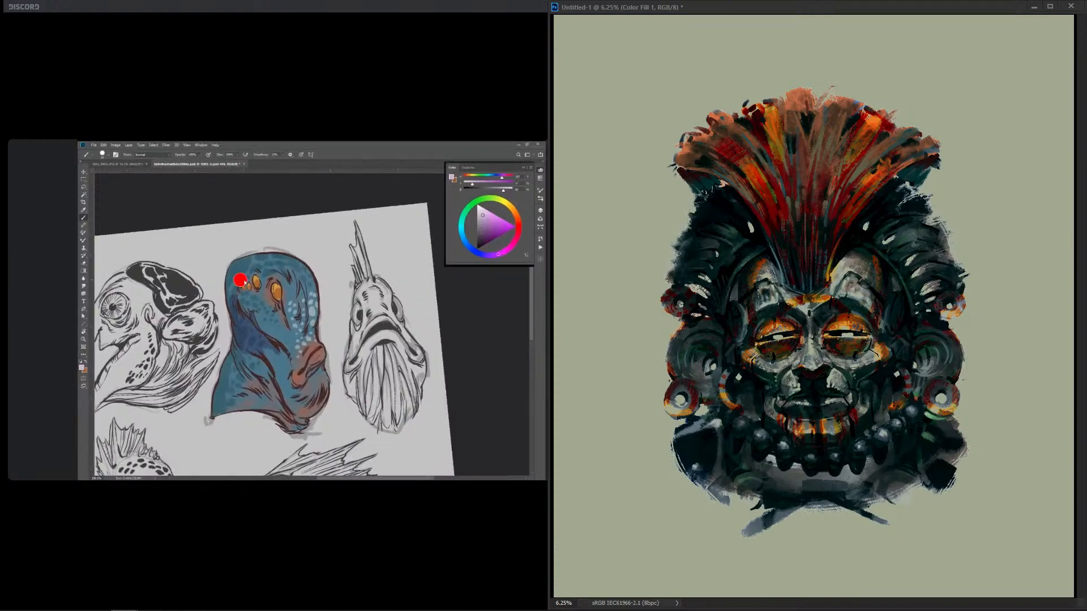
{"action": "key", "text": "alt+bracketright"}
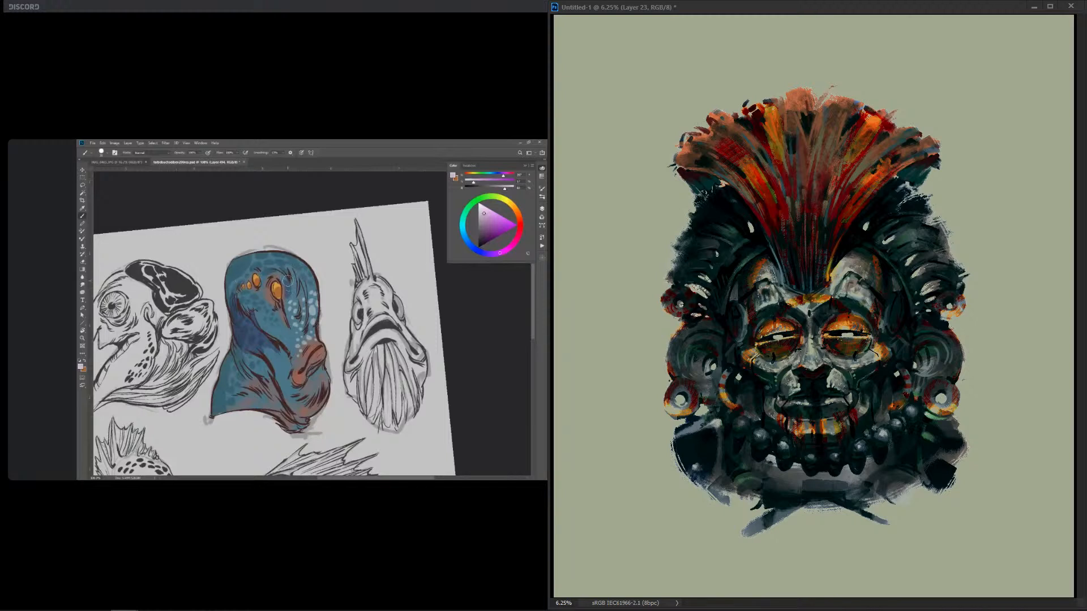
{"action": "key", "text": "ctrl+z"}
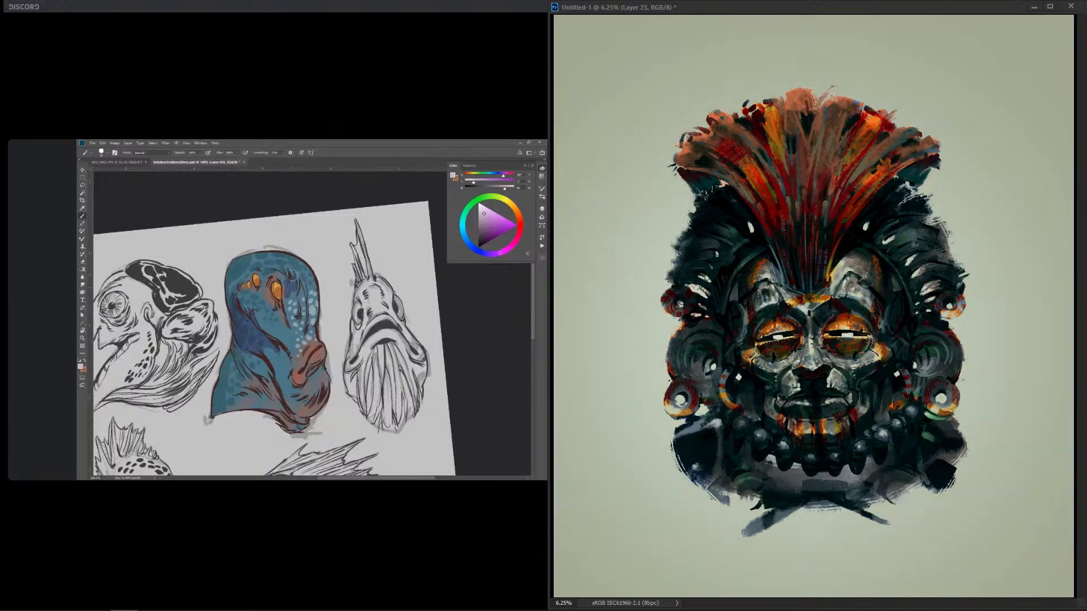
Step: Lay olive-green gradients into the background from the lower-left corner, the left edge and the bottom edge
{"action": "left_click_drag", "start_coordinate": [560, 593], "coordinate": [710, 425]}
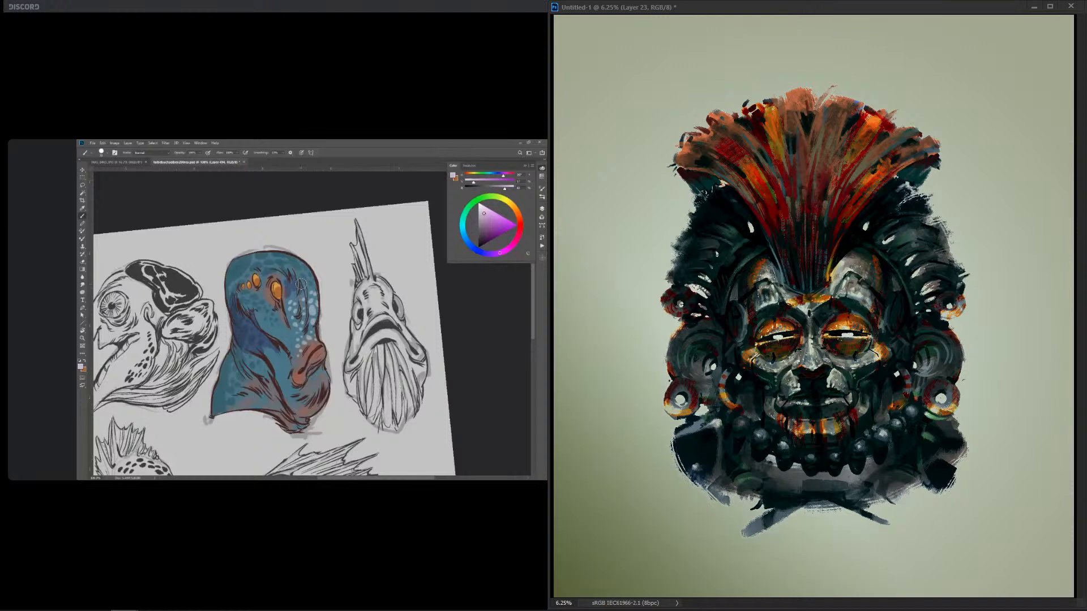
{"action": "left_click_drag", "start_coordinate": [567, 340], "coordinate": [765, 329]}
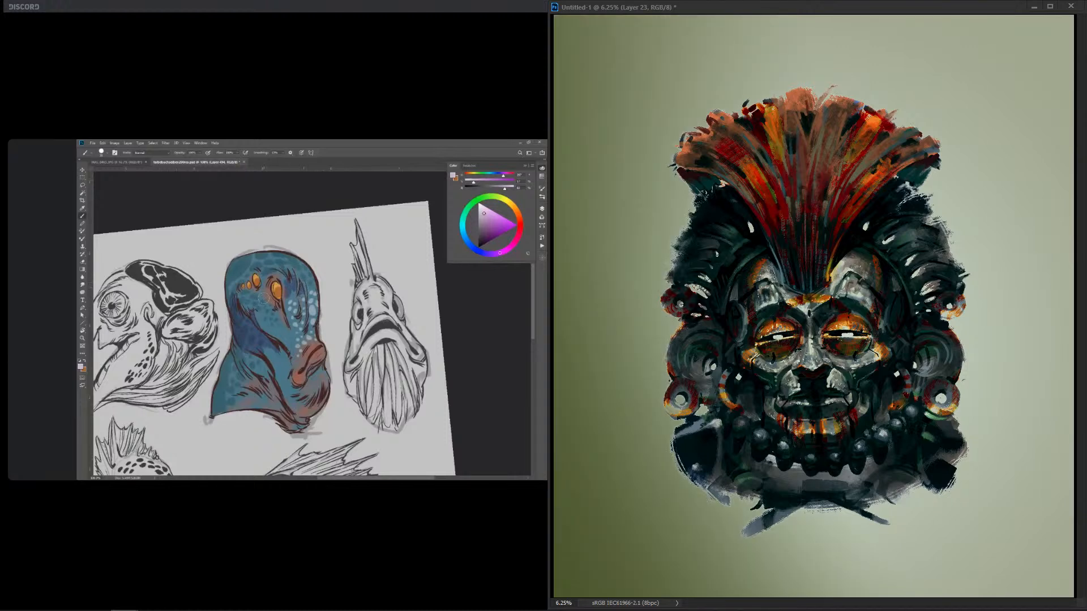
{"action": "left_click_drag", "start_coordinate": [877, 589], "coordinate": [878, 283]}
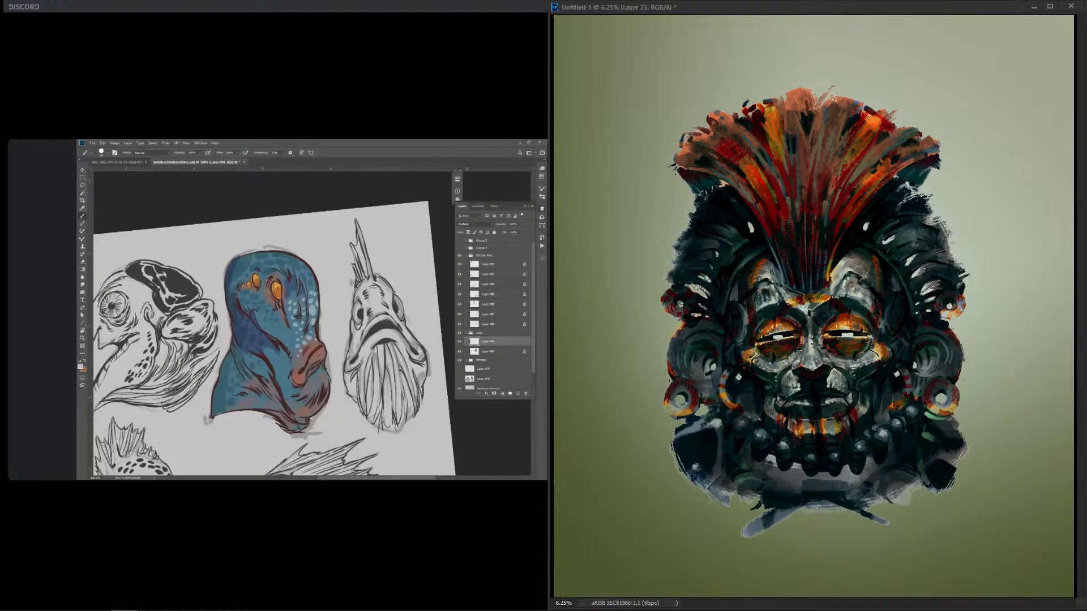
Step: Compare the background with and without the green gradient by undoing and redoing it
{"action": "key", "text": "ctrl+z"}
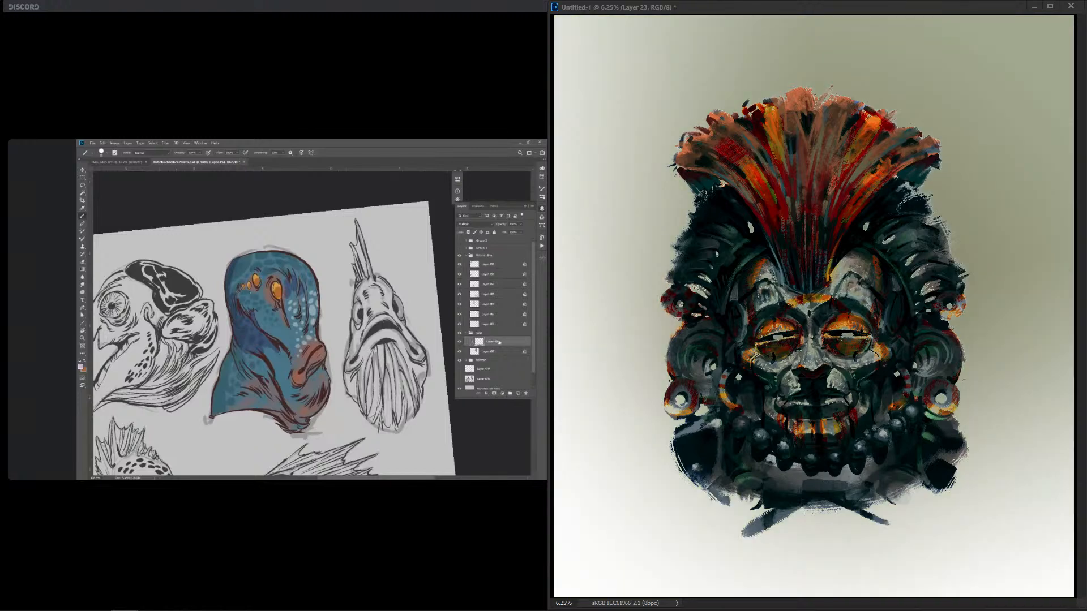
{"action": "key", "text": "ctrl+shift+z"}
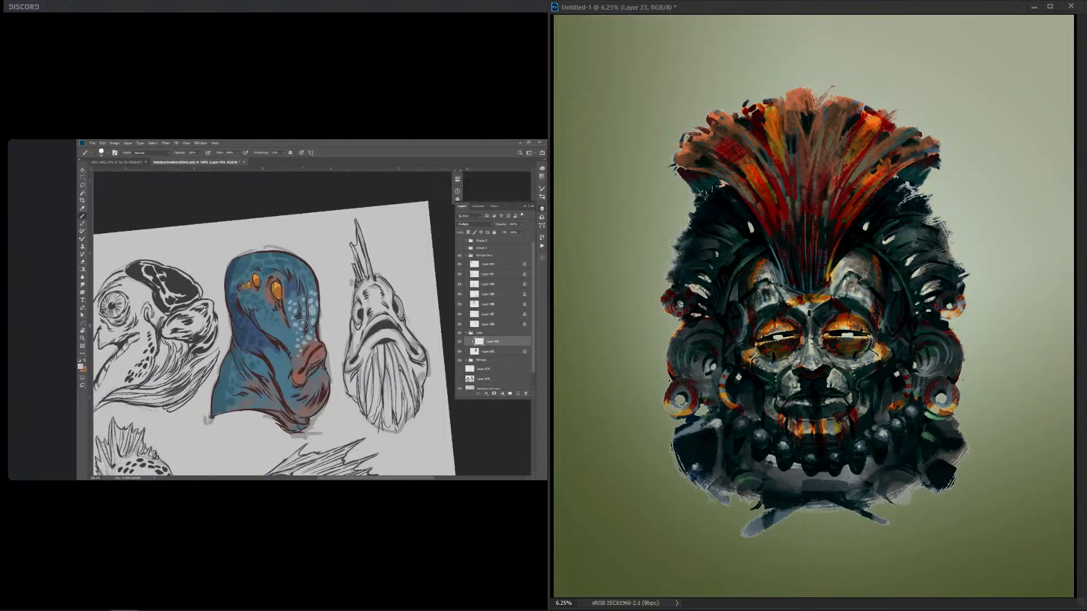
{"action": "key", "text": "ctrl+z"}
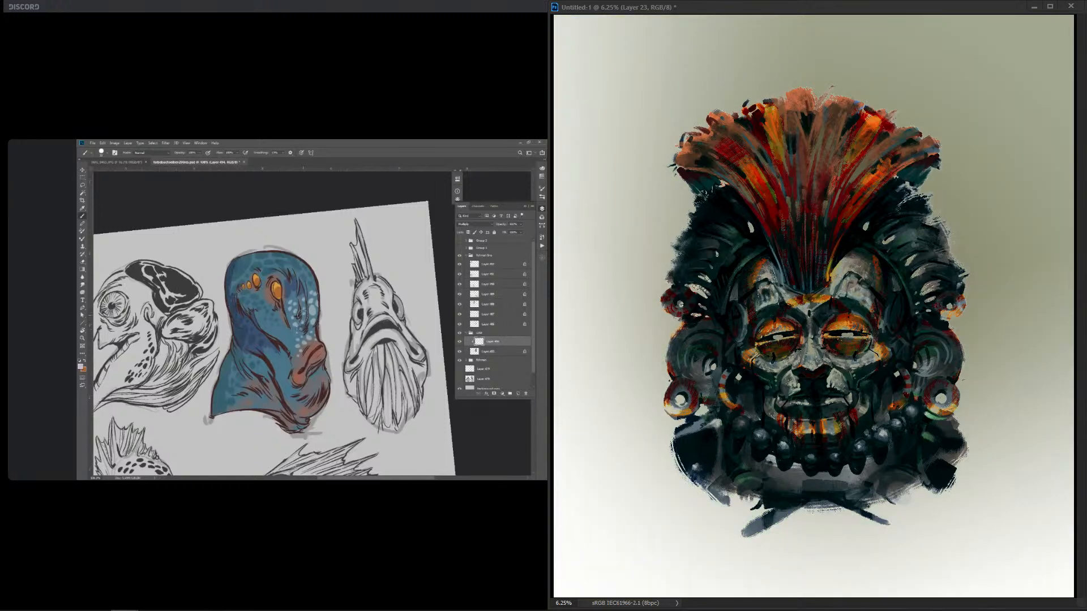
{"action": "key", "text": "ctrl+shift+z"}
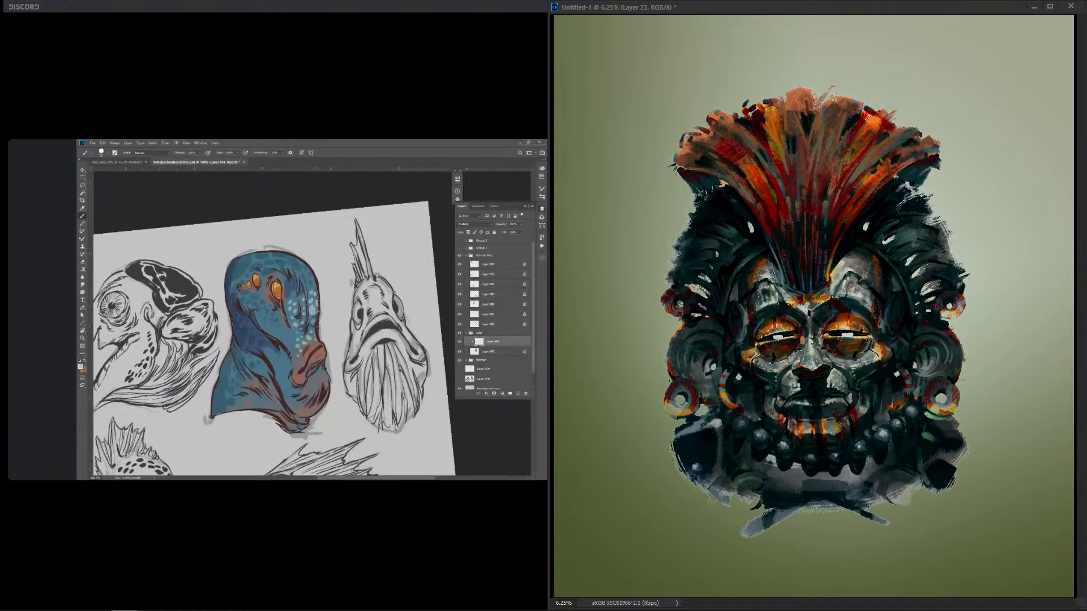
{"action": "key", "text": "ctrl+z"}
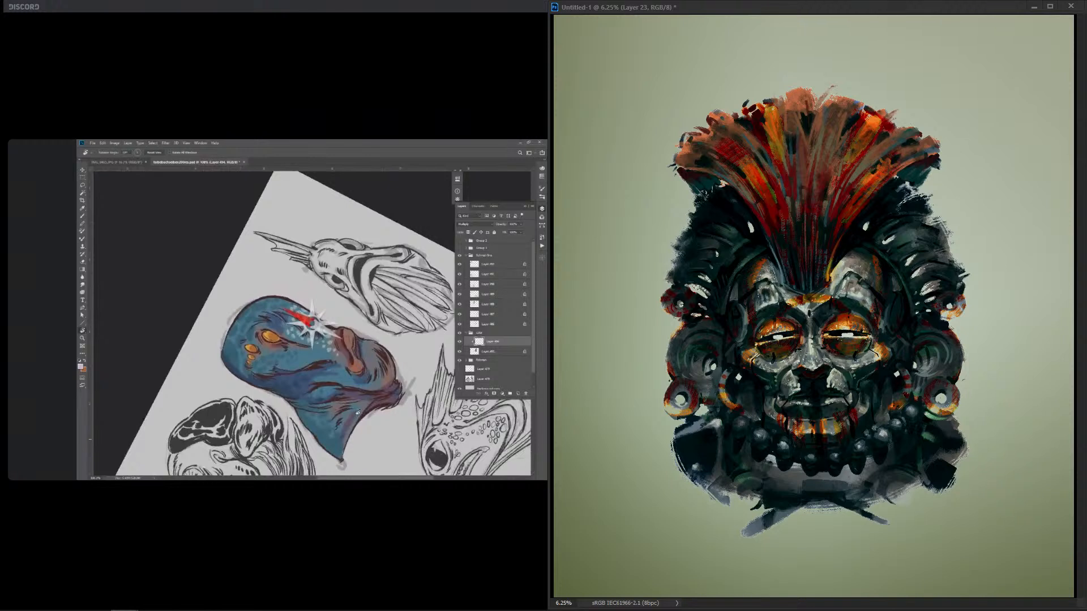
Step: Add a layer with a warm peach glow over the upper background and reduce its tint on the forehead and ear ornaments
{"action": "key", "text": "ctrl+alt+shift+n"}
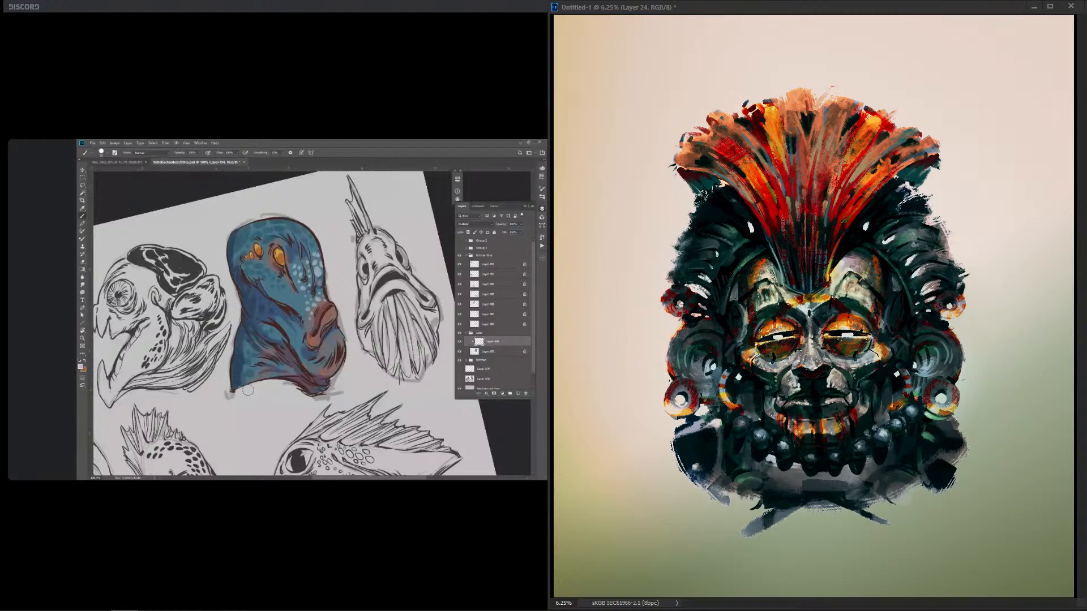
{"action": "left_click_drag", "start_coordinate": [763, 266], "coordinate": [773, 277]}
{"action": "left_click_drag", "start_coordinate": [764, 293], "coordinate": [776, 306]}
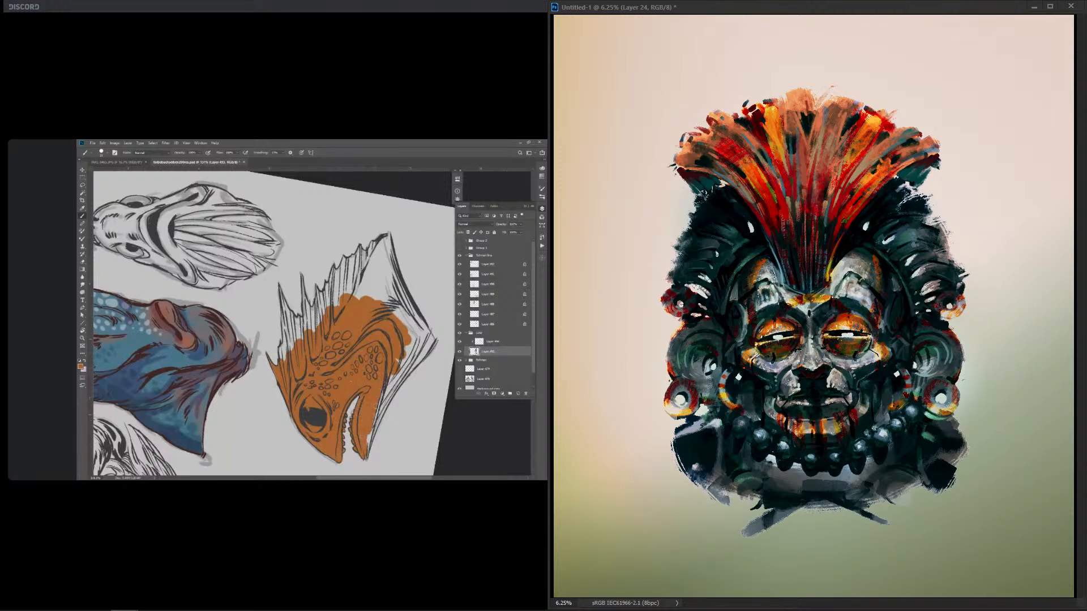
{"action": "left_click_drag", "start_coordinate": [695, 286], "coordinate": [709, 297]}
{"action": "left_click_drag", "start_coordinate": [931, 285], "coordinate": [952, 311]}
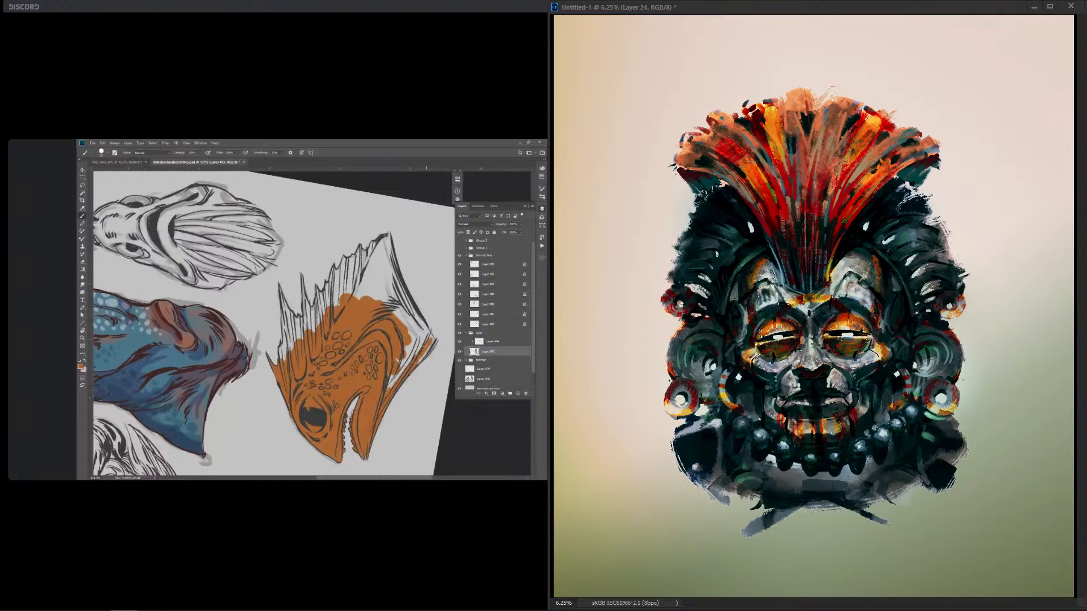
{"action": "key", "text": "ctrl+z"}
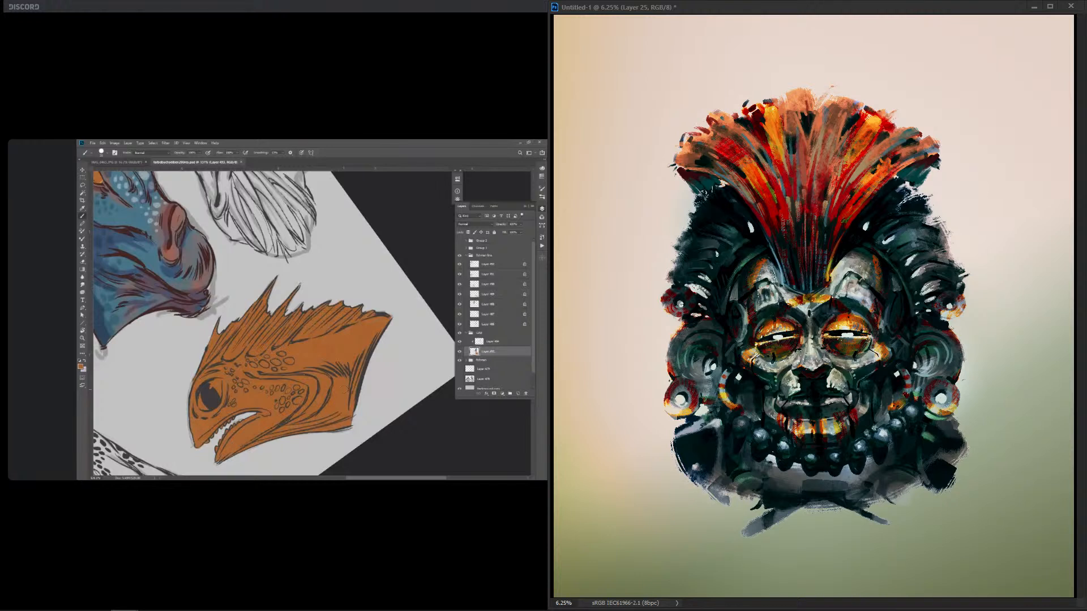
Step: Fill the mask's silhouette with dark teal and compare the artwork with and without it by undoing and redoing
{"action": "key", "text": "alt+BackSpace"}
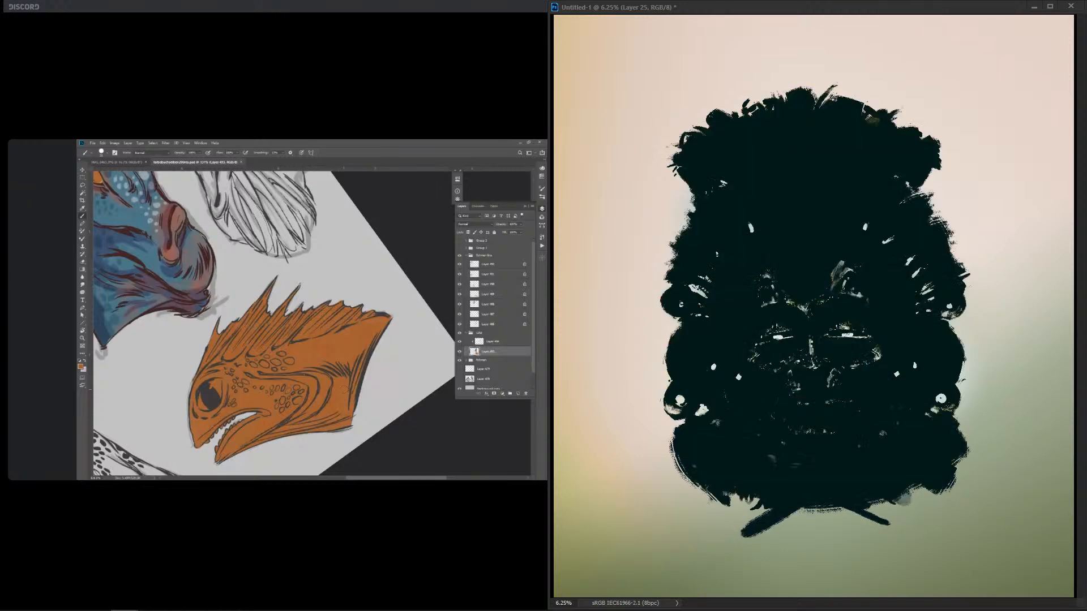
{"action": "key", "text": "ctrl+z"}
{"action": "key", "text": "ctrl+shift+z"}
{"action": "key", "text": "ctrl+z"}
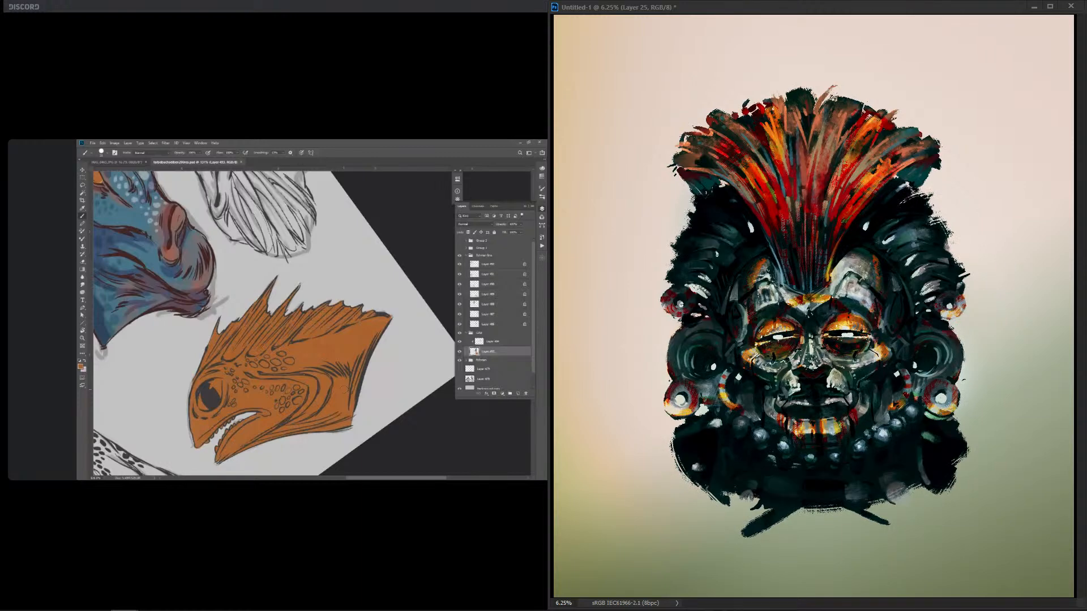
{"action": "key", "text": "ctrl+z"}
{"action": "key", "text": "ctrl+shift+z"}
{"action": "key", "text": "ctrl+z"}
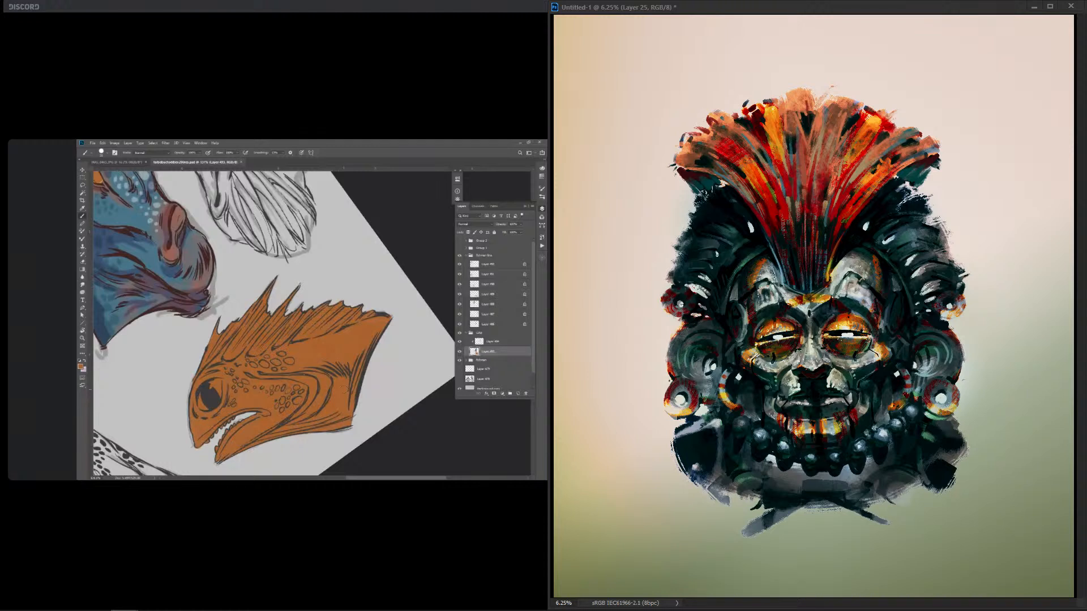
Step: Transform the dark silhouette into a cast shadow, trying long skewed versions before settling on one offset just below the mask
{"action": "key", "text": "ctrl+shift+alt+n"}
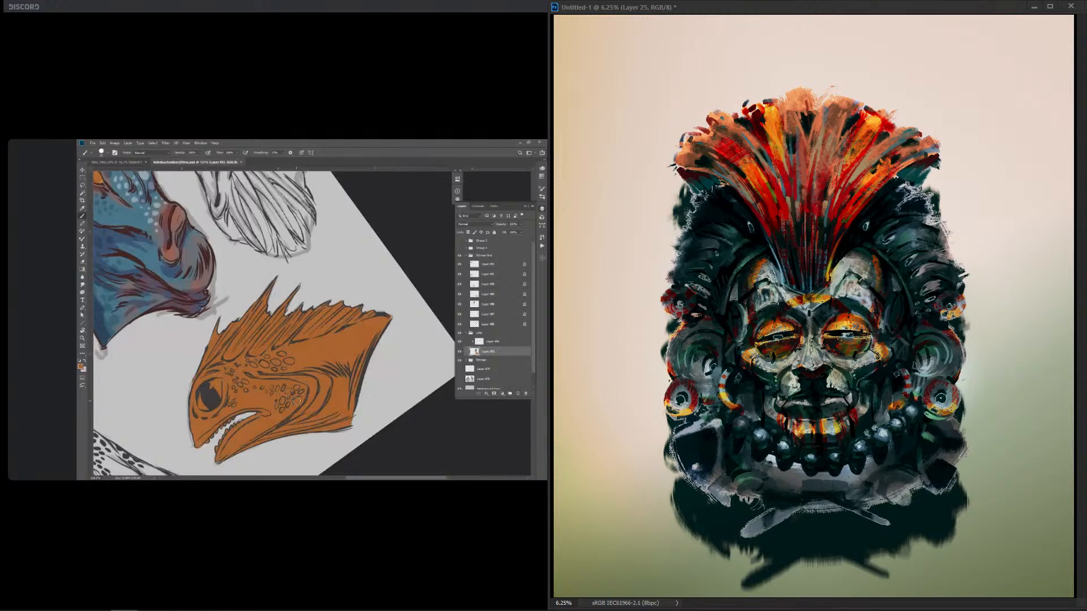
{"action": "key", "text": "Return"}
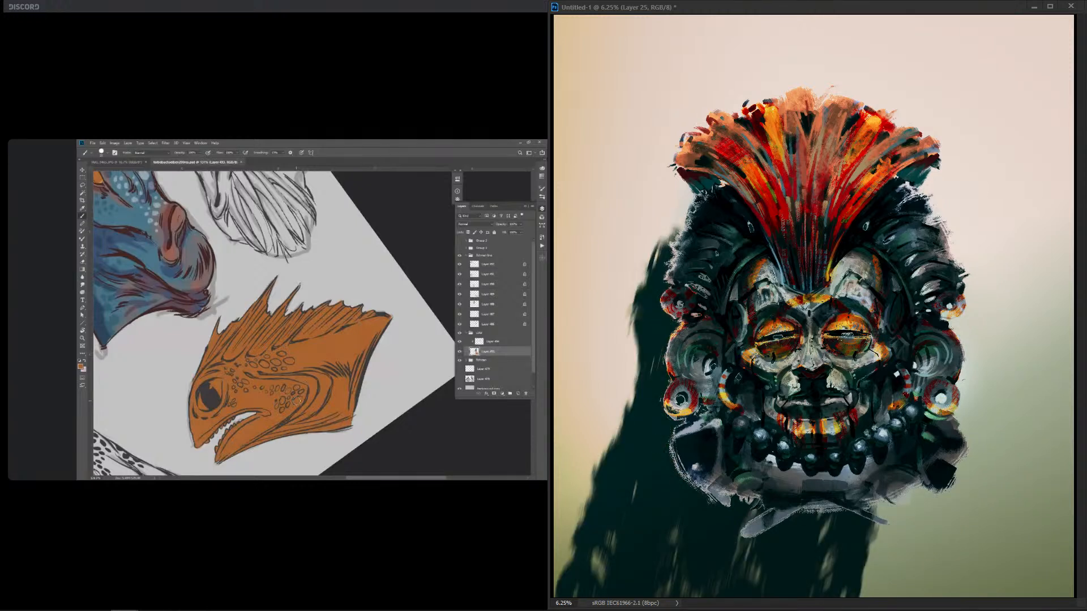
{"action": "key", "text": "Return"}
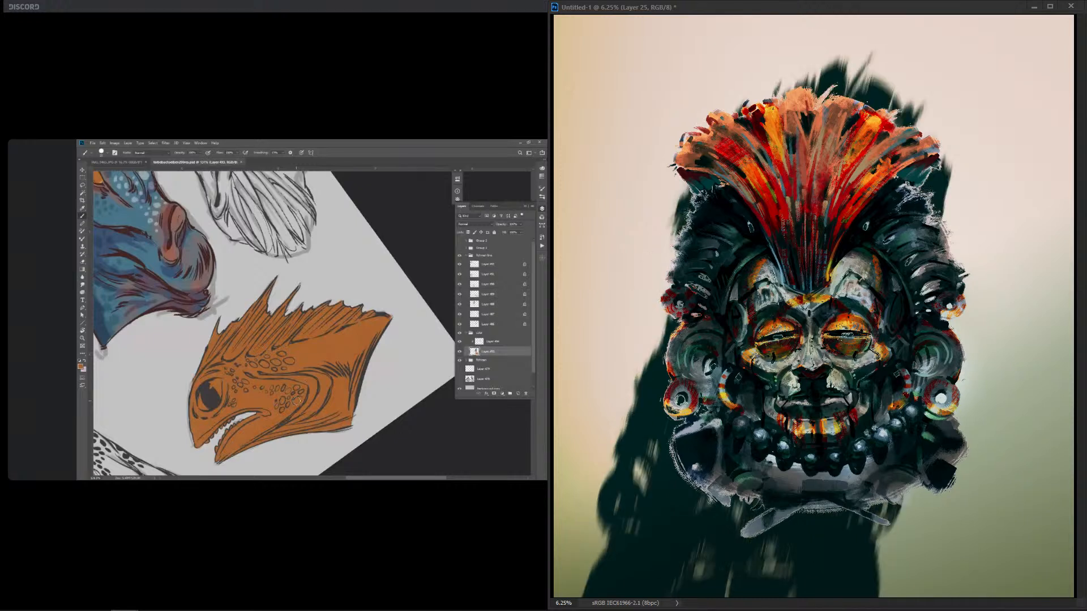
{"action": "key", "text": "Return"}
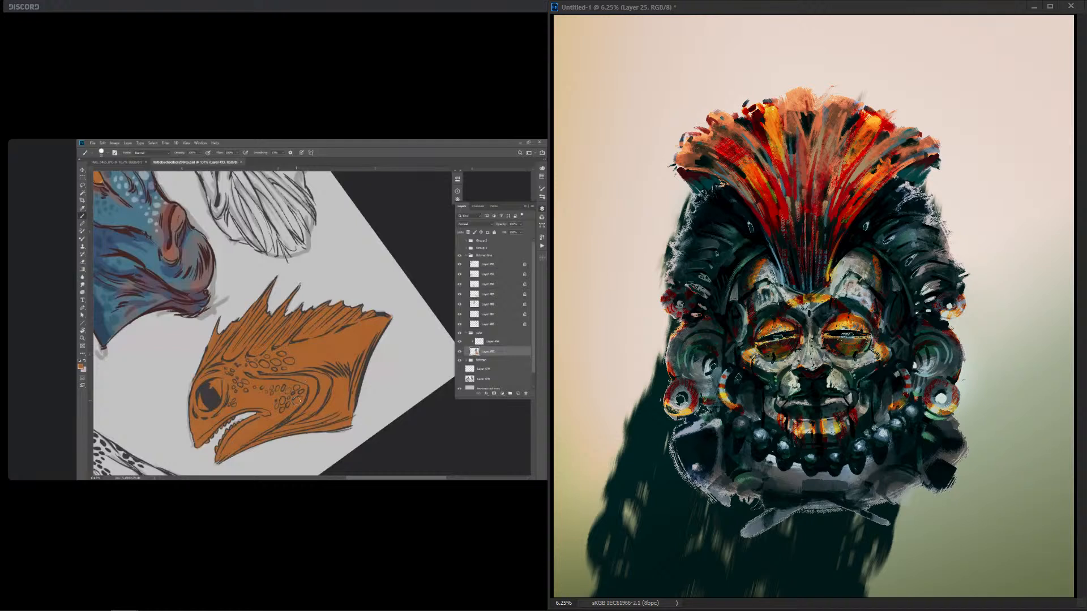
{"action": "key", "text": "ctrl+z"}
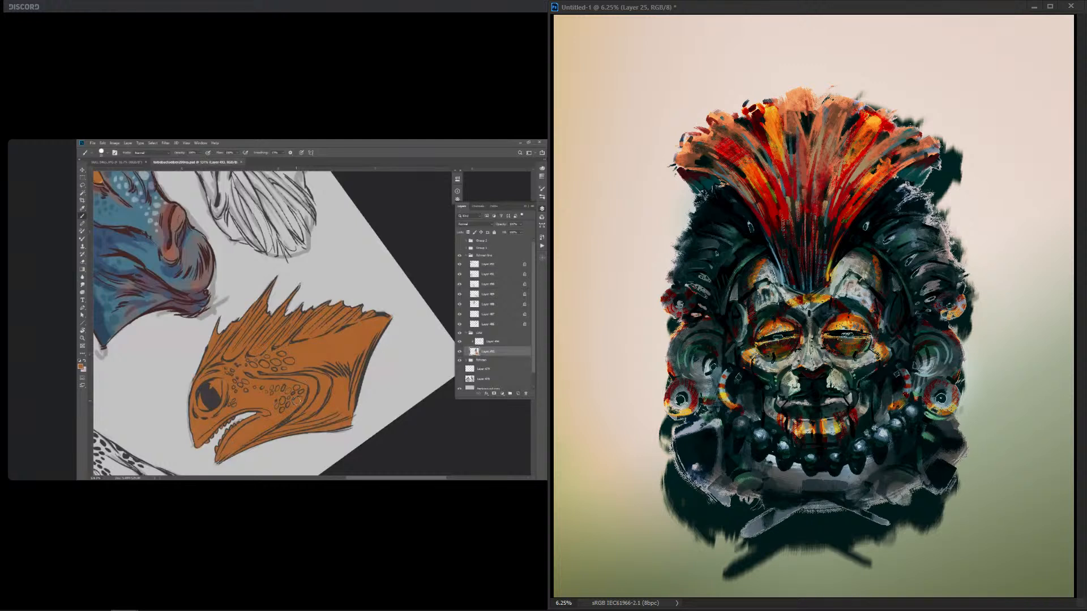
Step: Soften the cast shadow with a layer mask, fade it over the mask artwork, and compare it hidden and shown
{"action": "key", "text": "ctrl+z"}
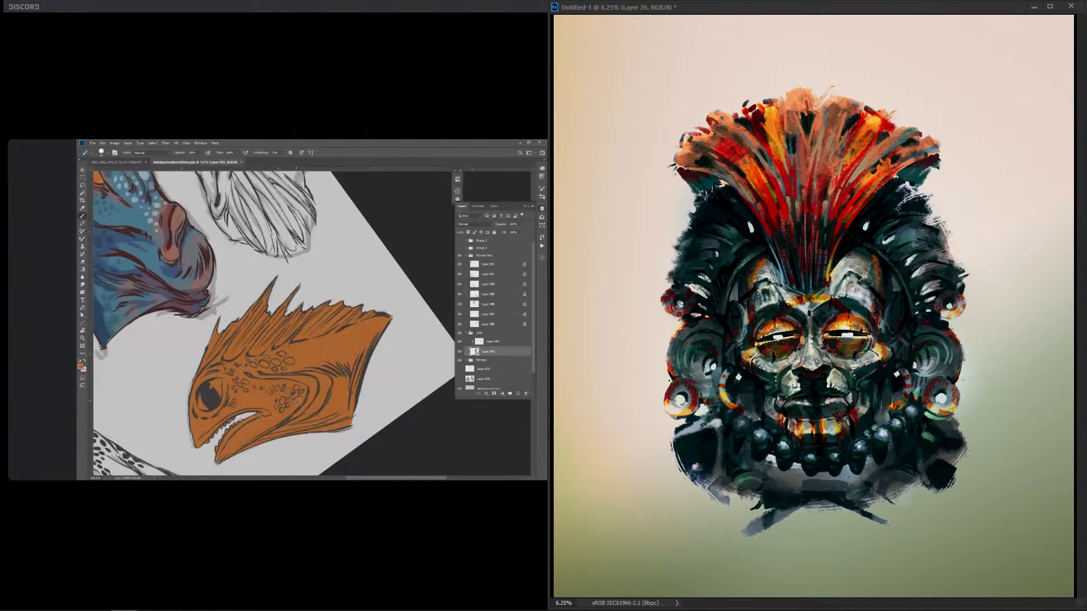
{"action": "key", "text": "ctrl+z"}
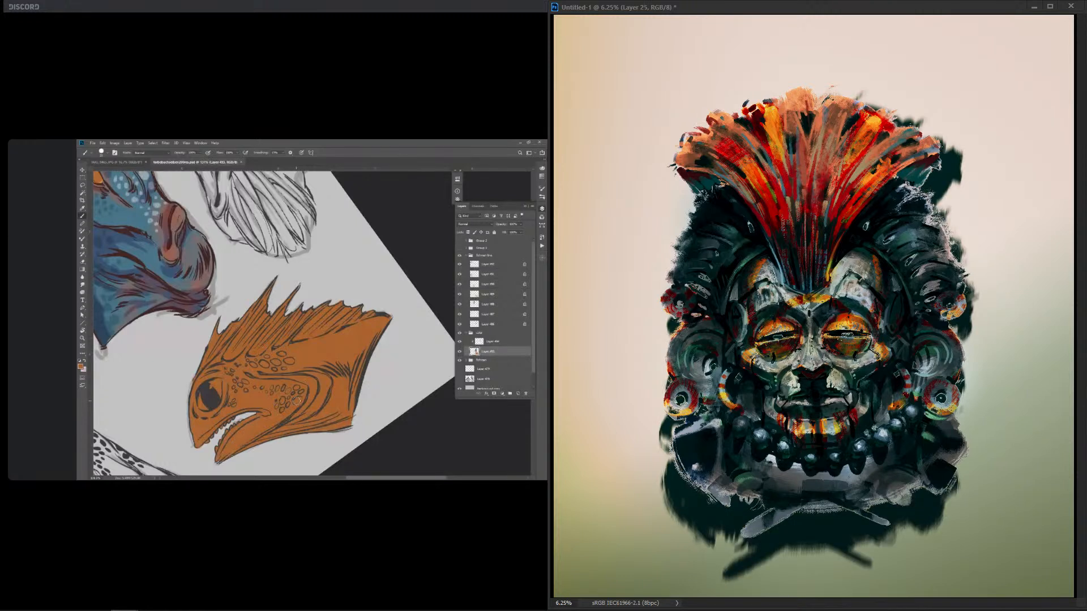
{"action": "key", "text": "ctrl+z"}
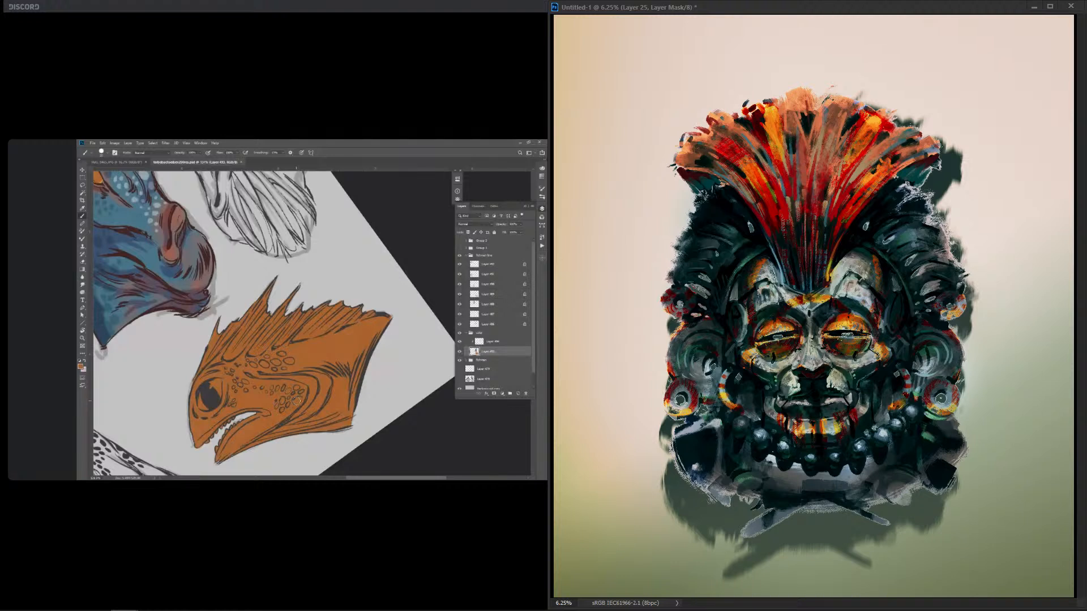
{"action": "left_click_drag", "start_coordinate": [815, 283], "coordinate": [815, 566]}
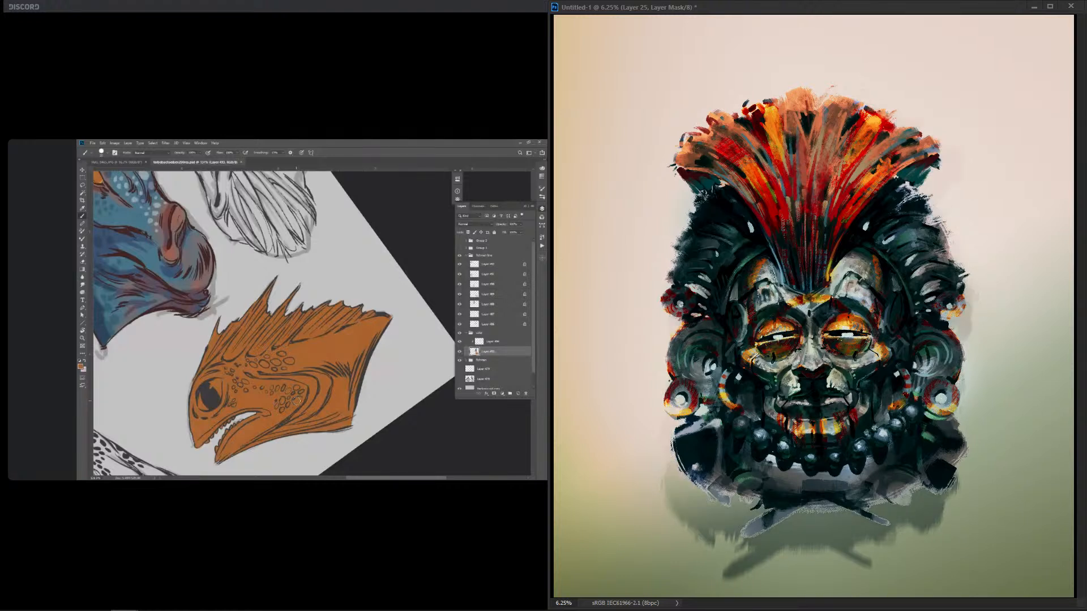
{"action": "key", "text": "ctrl+comma"}
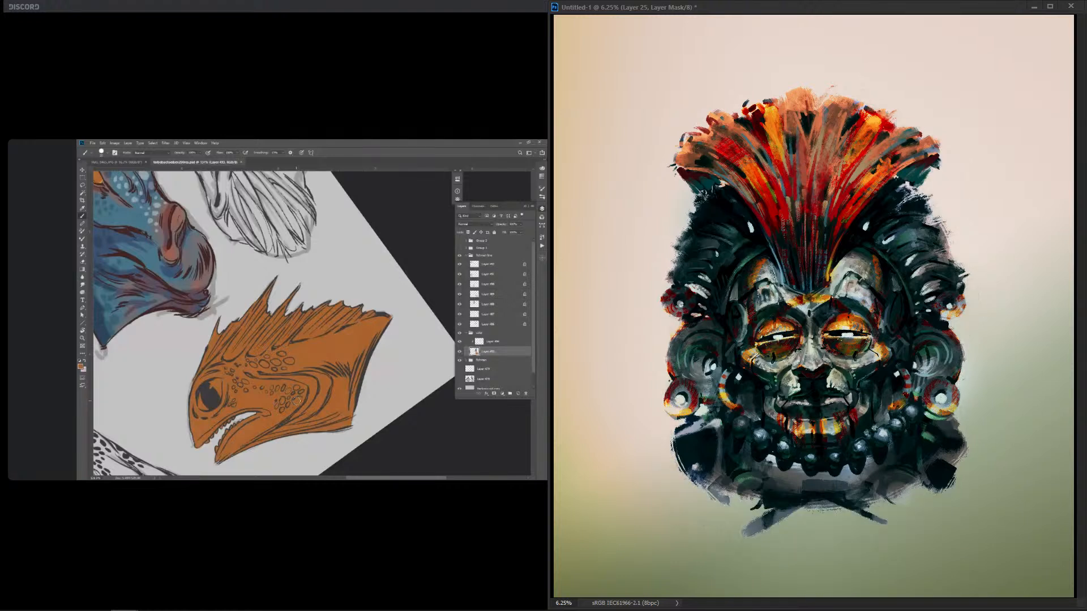
{"action": "key", "text": "ctrl+comma"}
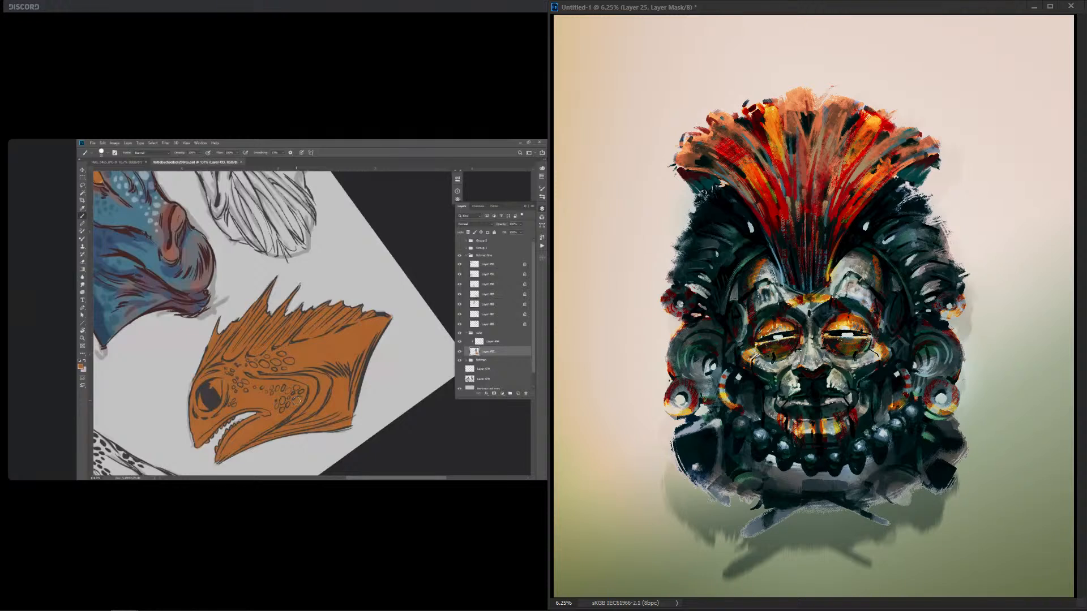
Step: Add a new layer and paint yellow-orange strokes along the upper tips of the crest, undoing unwanted strokes
{"action": "key", "text": "ctrl+shift+alt+n"}
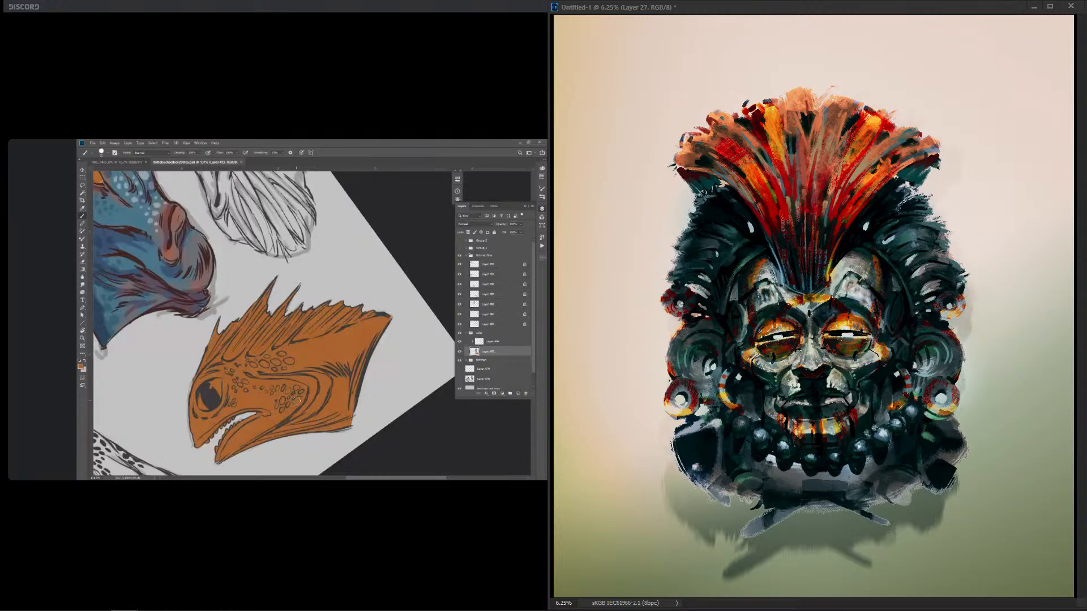
{"action": "left_click_drag", "start_coordinate": [906, 164], "coordinate": [919, 186]}
{"action": "key", "text": "ctrl+z"}
{"action": "mouse_move", "coordinate": [857, 100]}
{"action": "left_mouse_down"}
{"action": "mouse_move", "coordinate": [867, 104]}
{"action": "mouse_move", "coordinate": [819, 97]}
{"action": "left_mouse_up"}
{"action": "mouse_move", "coordinate": [723, 112]}
{"action": "left_mouse_down"}
{"action": "mouse_move", "coordinate": [734, 114]}
{"action": "mouse_move", "coordinate": [706, 128]}
{"action": "left_mouse_up"}
{"action": "left_click_drag", "start_coordinate": [826, 99], "coordinate": [851, 95]}
{"action": "mouse_move", "coordinate": [762, 102]}
{"action": "left_mouse_down"}
{"action": "mouse_move", "coordinate": [838, 97]}
{"action": "mouse_move", "coordinate": [790, 90]}
{"action": "mouse_move", "coordinate": [743, 111]}
{"action": "left_mouse_up"}
{"action": "left_click_drag", "start_coordinate": [726, 114], "coordinate": [764, 92]}
{"action": "key", "text": "ctrl+z"}
{"action": "key", "text": "ctrl+z"}
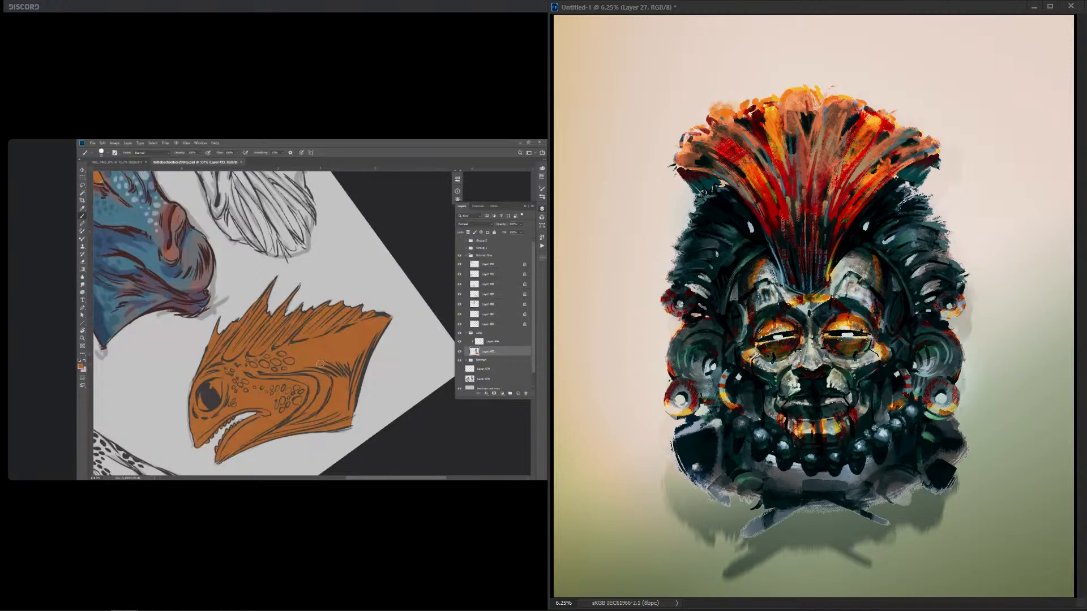
Step: Dab small yellow-orange feather tips along the outer edge of the crest, from its left side across to the right
{"action": "left_click_drag", "start_coordinate": [700, 126], "coordinate": [705, 116]}
{"action": "left_click", "coordinate": [797, 83]}
{"action": "left_click", "coordinate": [783, 85]}
{"action": "left_click", "coordinate": [837, 89]}
{"action": "left_click", "coordinate": [870, 110]}
{"action": "mouse_move", "coordinate": [872, 106]}
{"action": "left_mouse_down"}
{"action": "mouse_move", "coordinate": [930, 124]}
{"action": "mouse_move", "coordinate": [891, 140]}
{"action": "mouse_move", "coordinate": [912, 131]}
{"action": "left_mouse_up"}
{"action": "left_click", "coordinate": [900, 125]}
{"action": "left_click", "coordinate": [906, 127]}
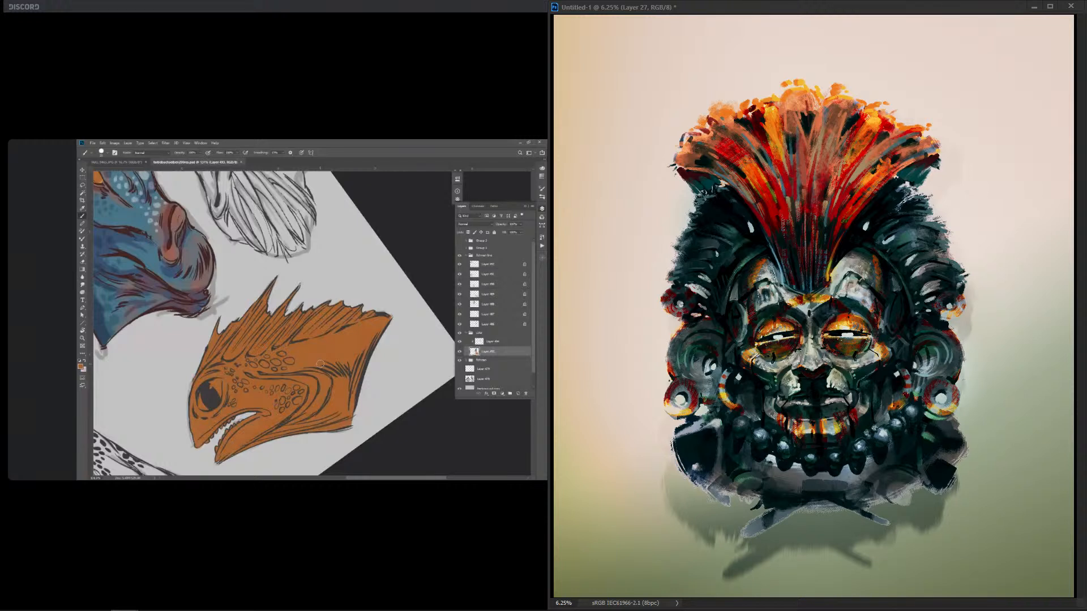
Step: Paint short strokes at the crest's base above the forehead and along its left inner feathers
{"action": "left_click_drag", "start_coordinate": [829, 265], "coordinate": [827, 284]}
{"action": "left_click_drag", "start_coordinate": [829, 266], "coordinate": [826, 283]}
{"action": "left_click_drag", "start_coordinate": [796, 273], "coordinate": [798, 288]}
{"action": "left_click_drag", "start_coordinate": [774, 191], "coordinate": [787, 220]}
{"action": "left_click_drag", "start_coordinate": [759, 171], "coordinate": [777, 203]}
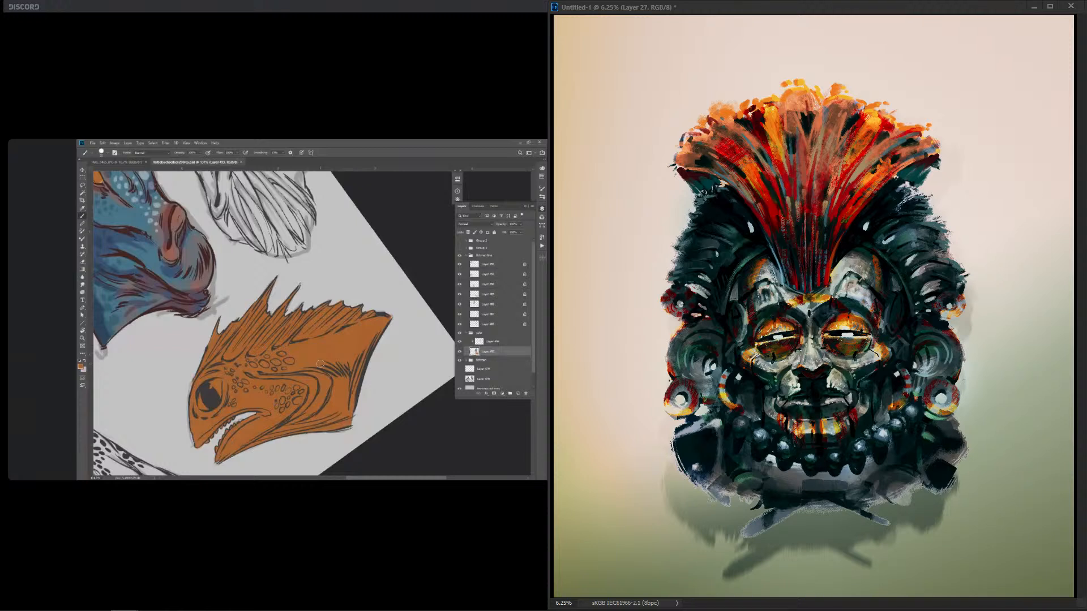
Step: Paint thin streaks down the left and central crest feathers, following their fan shape towards the forehead
{"action": "left_click_drag", "start_coordinate": [744, 169], "coordinate": [775, 216]}
{"action": "left_click_drag", "start_coordinate": [770, 161], "coordinate": [793, 208]}
{"action": "left_click_drag", "start_coordinate": [803, 158], "coordinate": [800, 211]}
{"action": "mouse_move", "coordinate": [826, 159]}
{"action": "left_mouse_down"}
{"action": "mouse_move", "coordinate": [823, 185]}
{"action": "mouse_move", "coordinate": [840, 204]}
{"action": "left_mouse_up"}
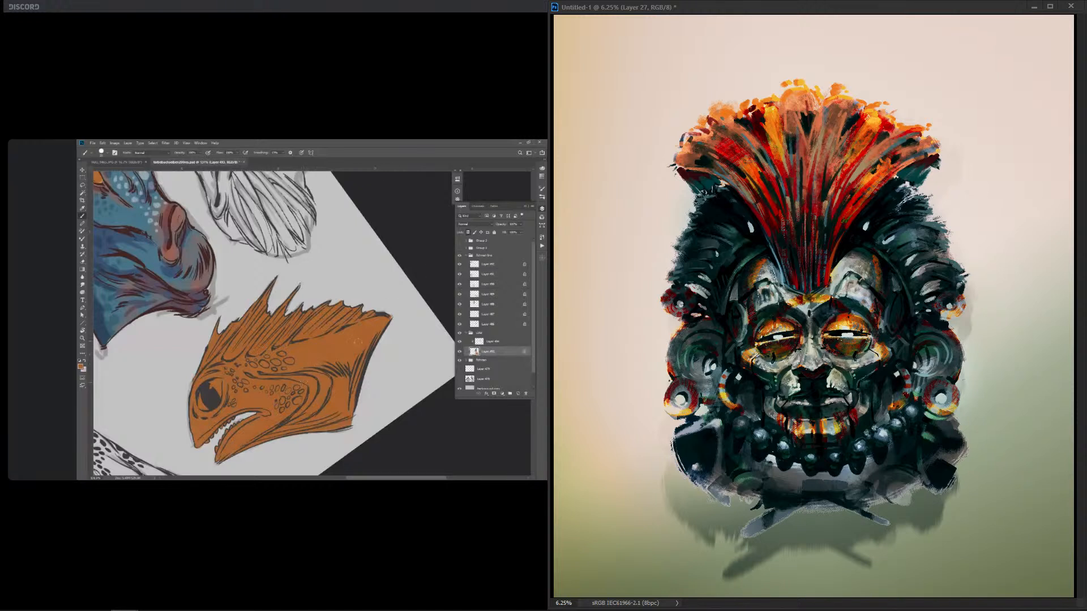
{"action": "left_click_drag", "start_coordinate": [740, 167], "coordinate": [758, 193]}
{"action": "left_click_drag", "start_coordinate": [756, 139], "coordinate": [782, 182]}
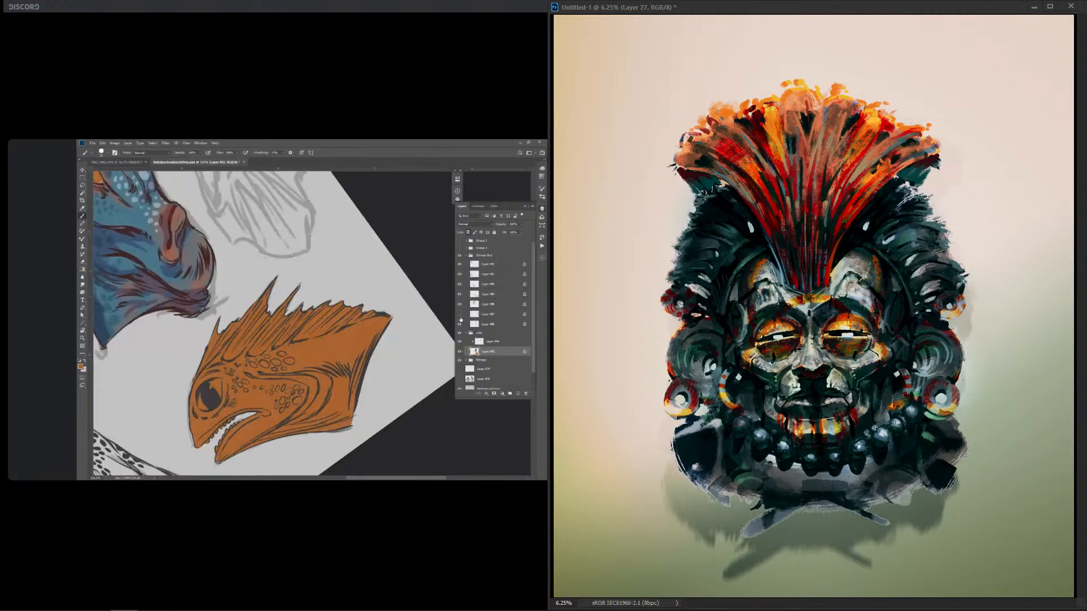
Step: Touch up the outer crest feathers on both sides and brighten the far-left feather with orange
{"action": "mouse_move", "coordinate": [722, 119]}
{"action": "left_mouse_down"}
{"action": "mouse_move", "coordinate": [756, 146]}
{"action": "mouse_move", "coordinate": [731, 127]}
{"action": "left_mouse_up"}
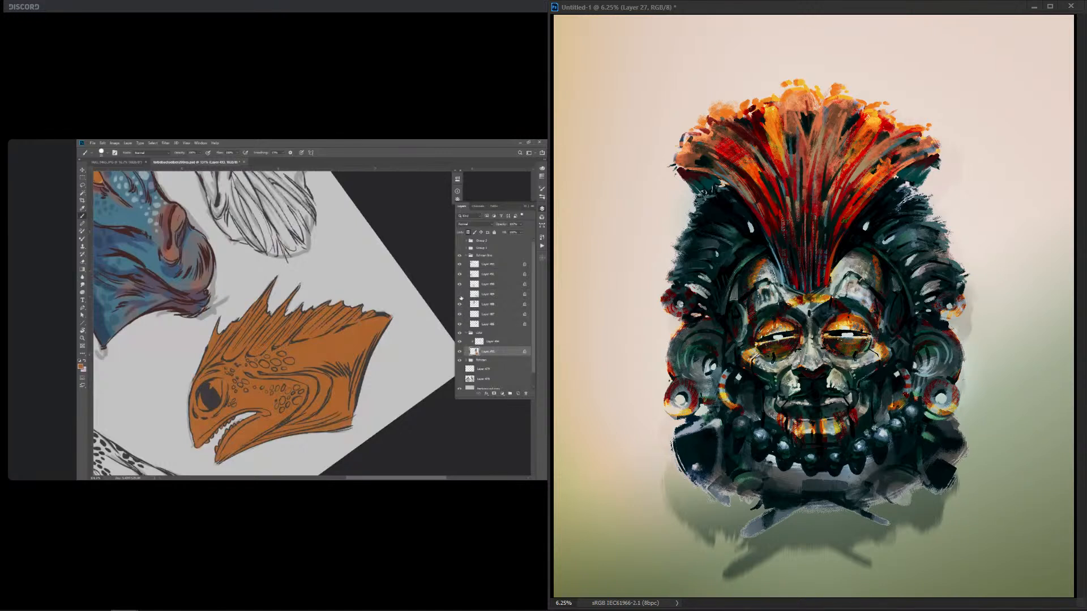
{"action": "left_click_drag", "start_coordinate": [875, 166], "coordinate": [856, 187]}
{"action": "mouse_move", "coordinate": [906, 147]}
{"action": "left_mouse_down"}
{"action": "mouse_move", "coordinate": [878, 165]}
{"action": "mouse_move", "coordinate": [925, 143]}
{"action": "left_mouse_up"}
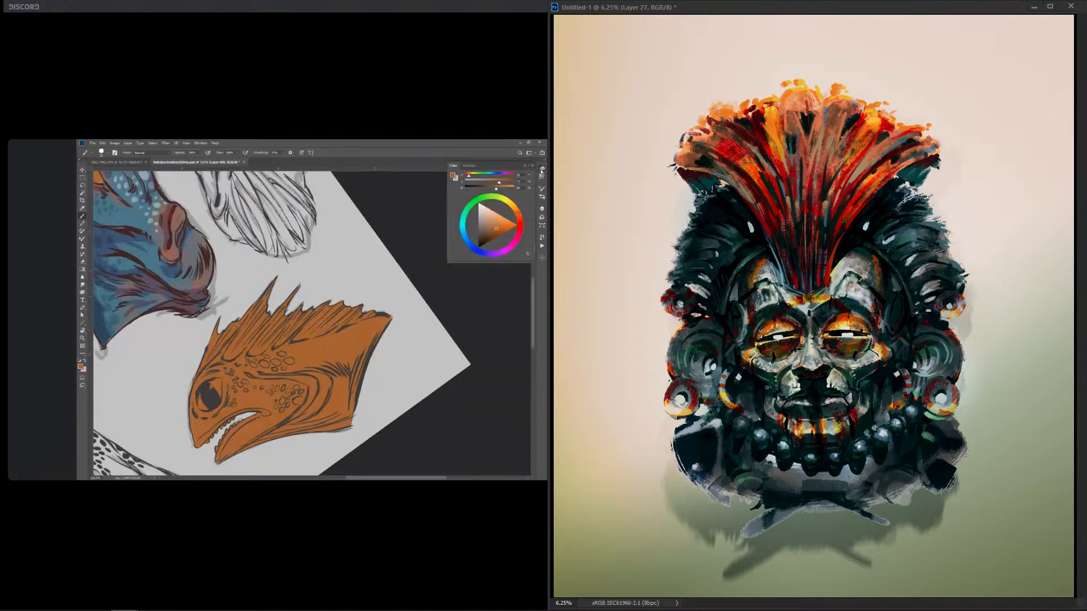
{"action": "left_click_drag", "start_coordinate": [708, 147], "coordinate": [674, 160]}
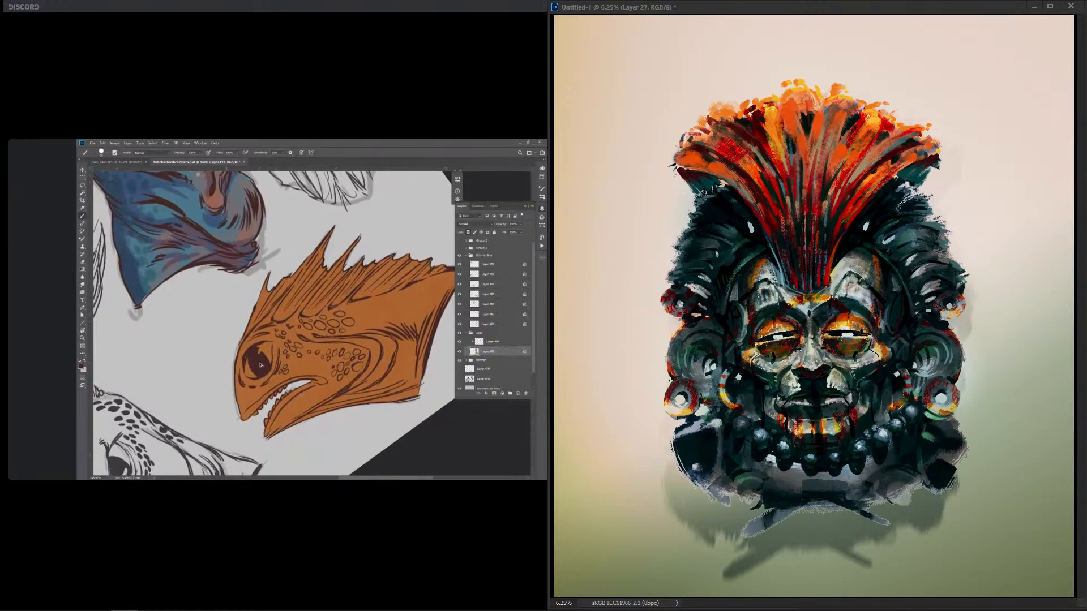
Step: Paint red and dark accent strokes along the upper central and left feathers of the crest
{"action": "left_click_drag", "start_coordinate": [818, 123], "coordinate": [811, 169]}
{"action": "left_click_drag", "start_coordinate": [784, 119], "coordinate": [792, 142]}
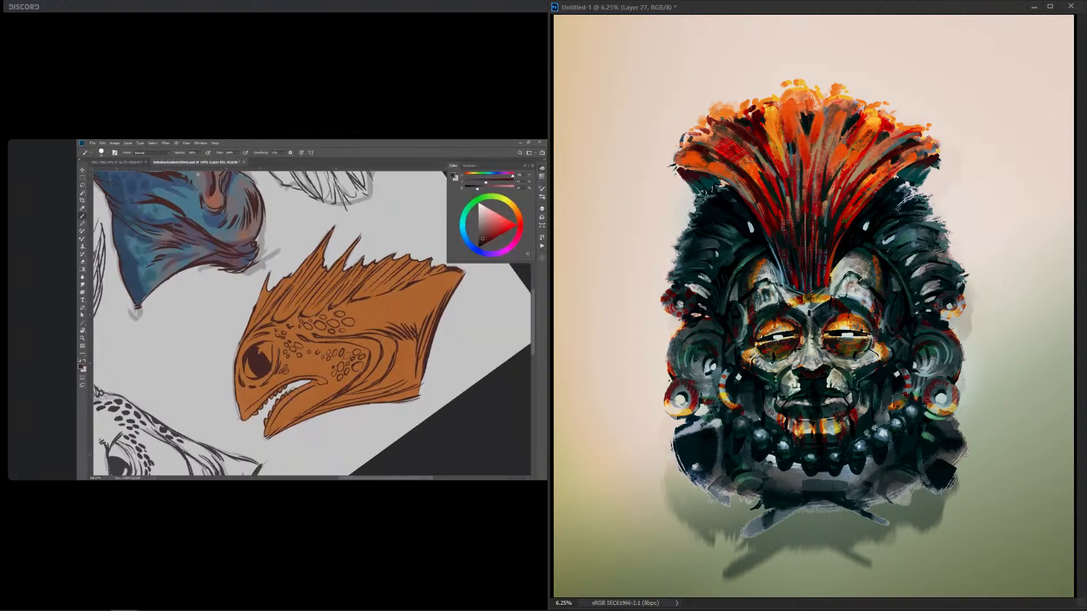
{"action": "left_click_drag", "start_coordinate": [735, 129], "coordinate": [747, 141]}
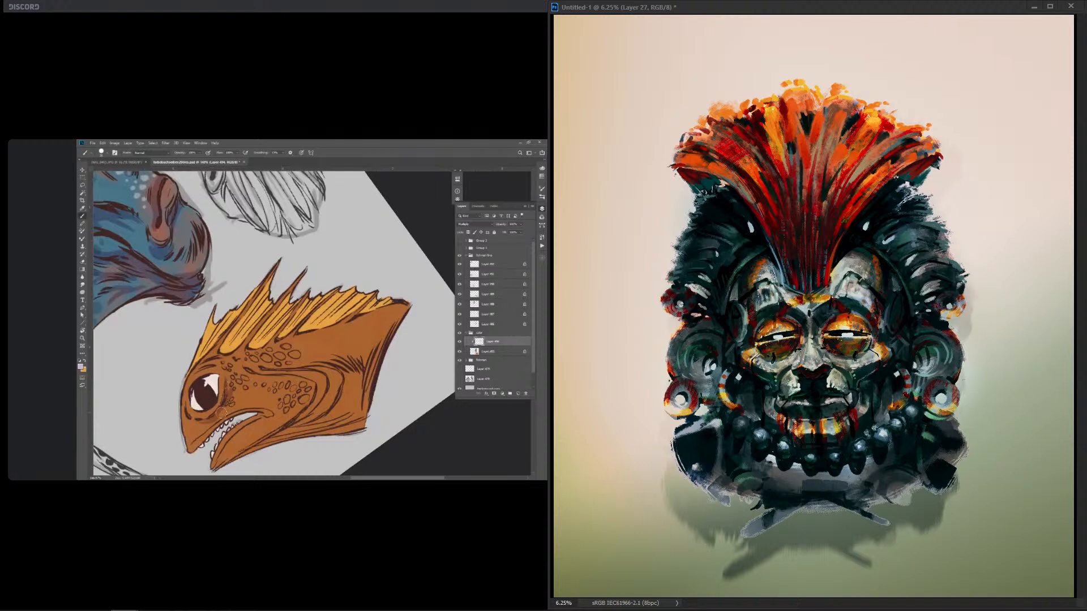
{"action": "left_click_drag", "start_coordinate": [785, 120], "coordinate": [777, 91]}
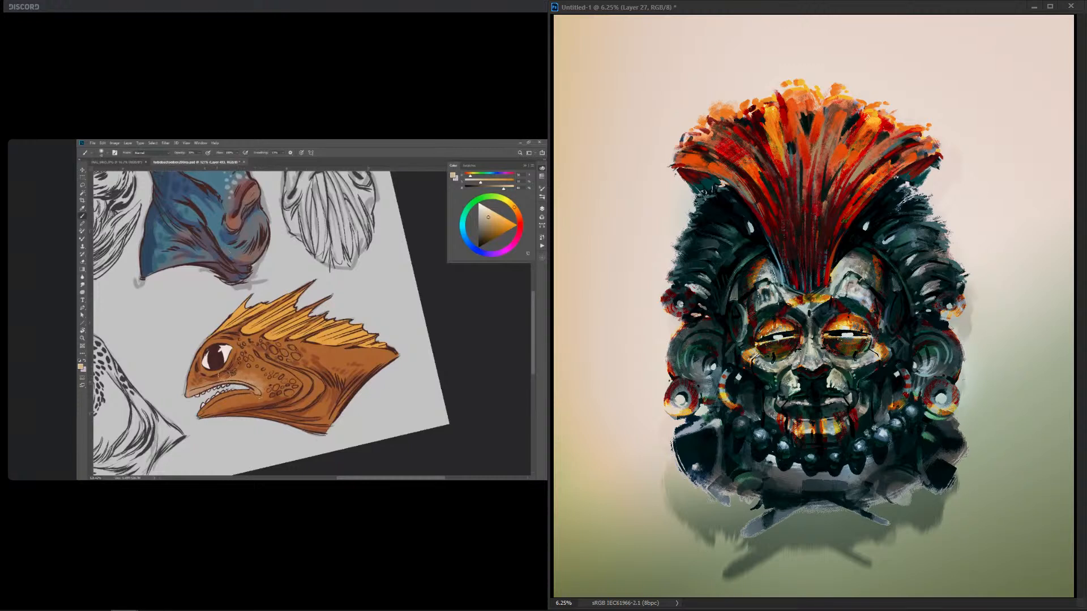
Step: Touch up the dark shapes around the upper ear ornaments on both sides of the mask
{"action": "left_click_drag", "start_coordinate": [744, 324], "coordinate": [739, 342]}
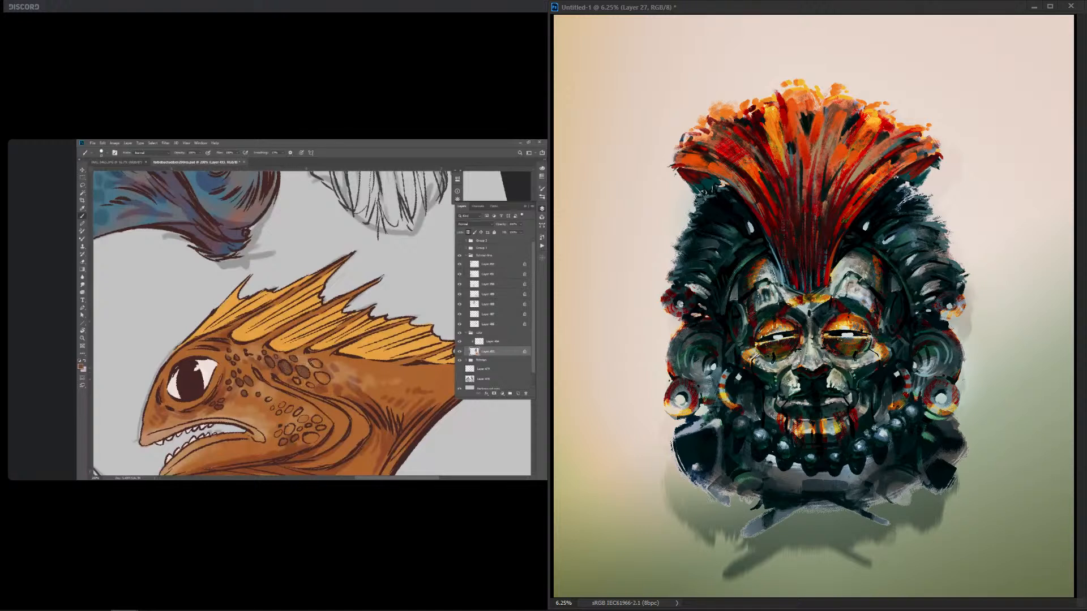
{"action": "left_click_drag", "start_coordinate": [929, 330], "coordinate": [946, 333]}
{"action": "left_click_drag", "start_coordinate": [923, 336], "coordinate": [914, 347]}
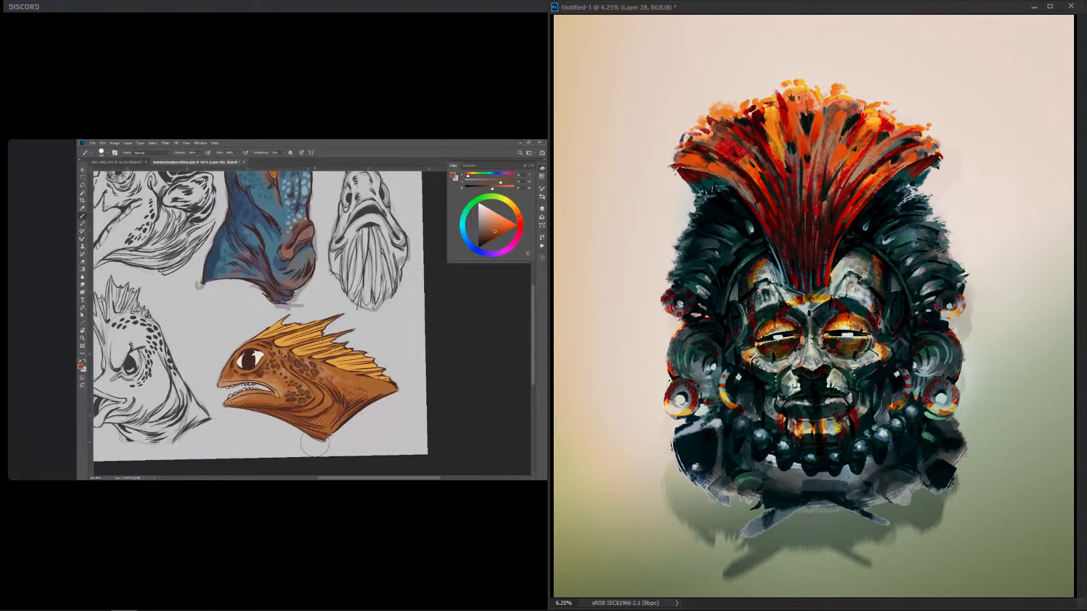
Step: Paint bright red streaks through the crest's lower centre, converging towards the forehead
{"action": "left_click_drag", "start_coordinate": [838, 205], "coordinate": [822, 250]}
{"action": "left_click_drag", "start_coordinate": [808, 170], "coordinate": [804, 252]}
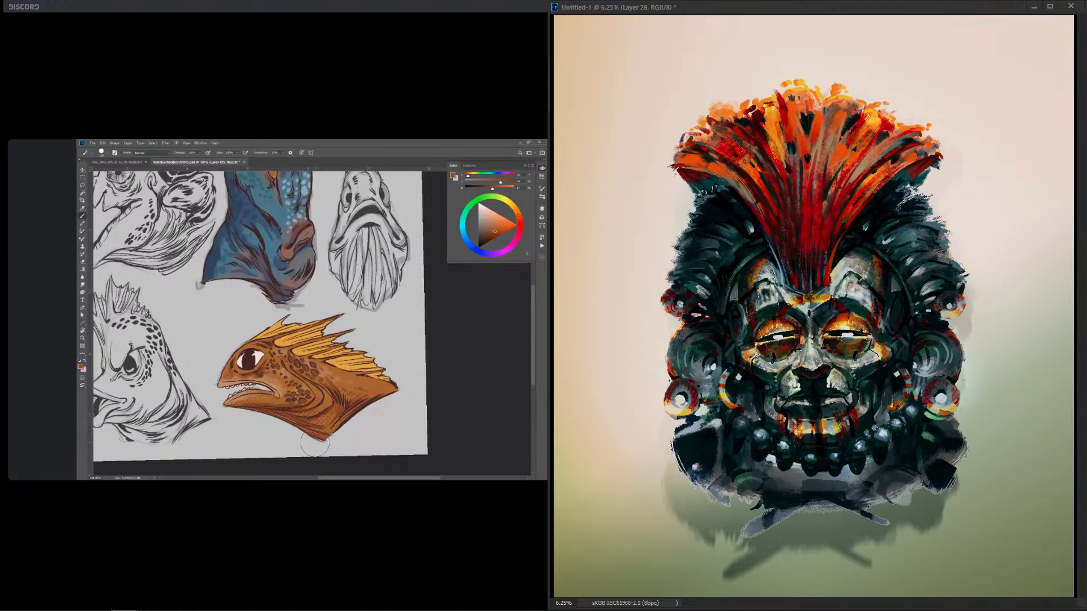
{"action": "left_click_drag", "start_coordinate": [775, 214], "coordinate": [786, 244]}
{"action": "left_click_drag", "start_coordinate": [775, 149], "coordinate": [793, 226]}
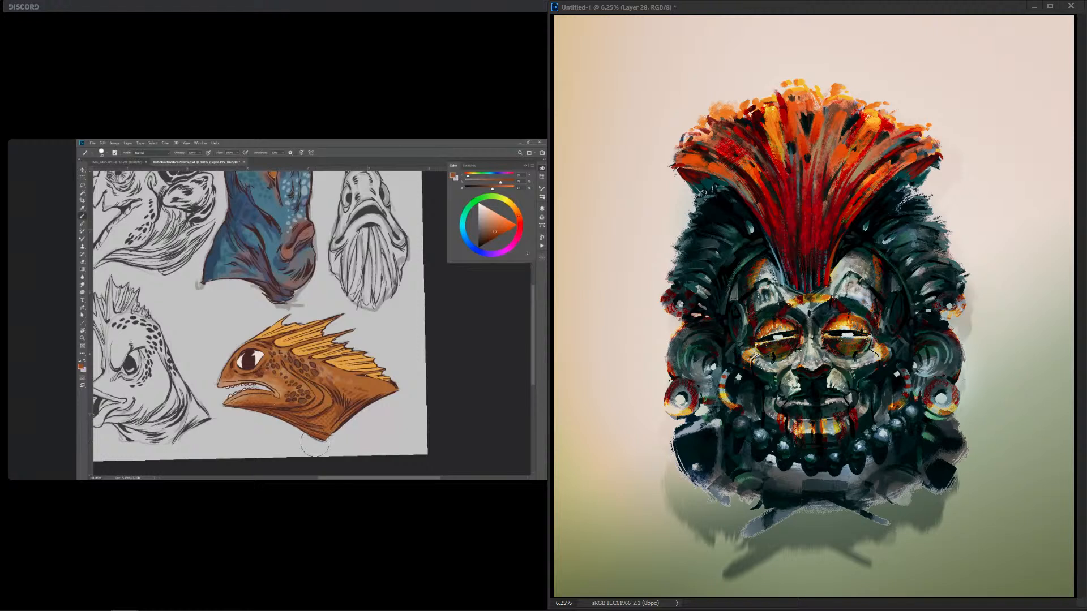
{"action": "left_click_drag", "start_coordinate": [807, 264], "coordinate": [807, 271]}
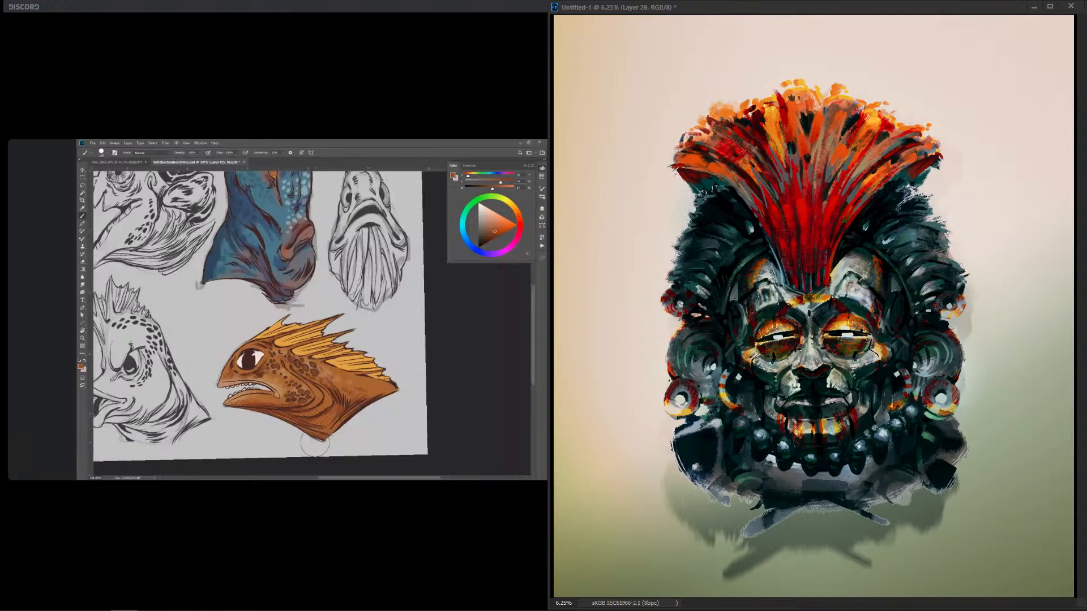
Step: Cover the crossed pieces below the collar with broad dark grey-green shadow strokes that follow the mask's lower edge
{"action": "left_click_drag", "start_coordinate": [794, 511], "coordinate": [748, 530]}
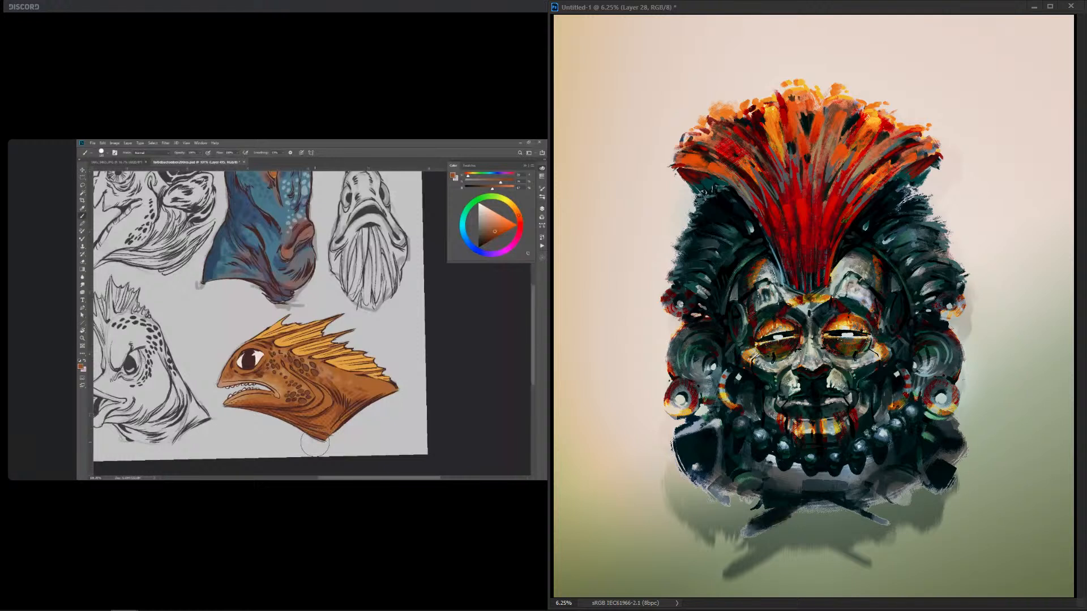
{"action": "left_click_drag", "start_coordinate": [706, 498], "coordinate": [800, 530]}
{"action": "left_click_drag", "start_coordinate": [689, 490], "coordinate": [845, 528]}
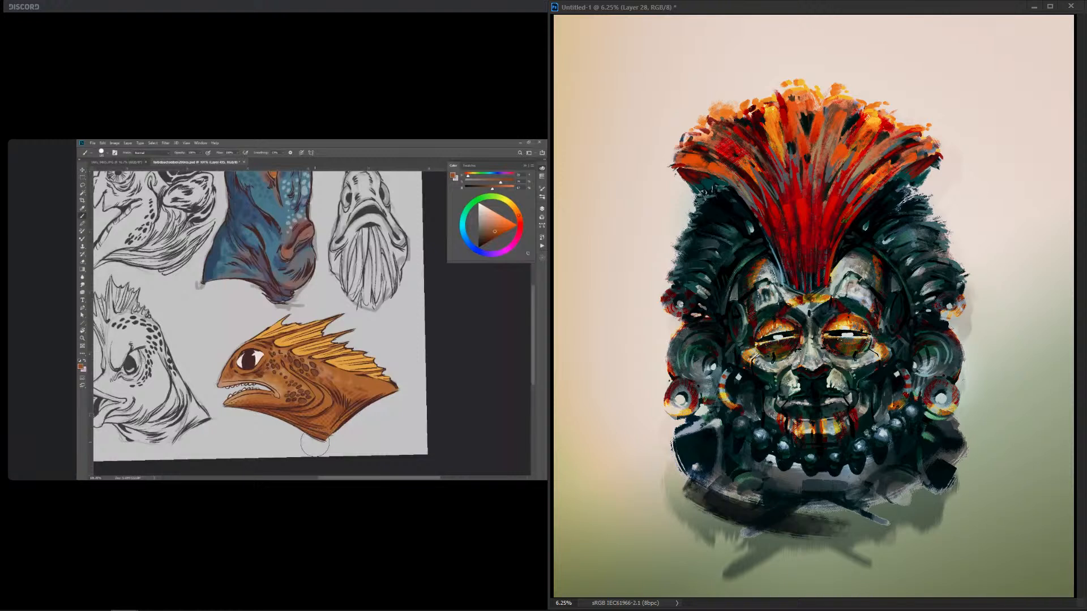
{"action": "left_click_drag", "start_coordinate": [680, 495], "coordinate": [844, 538]}
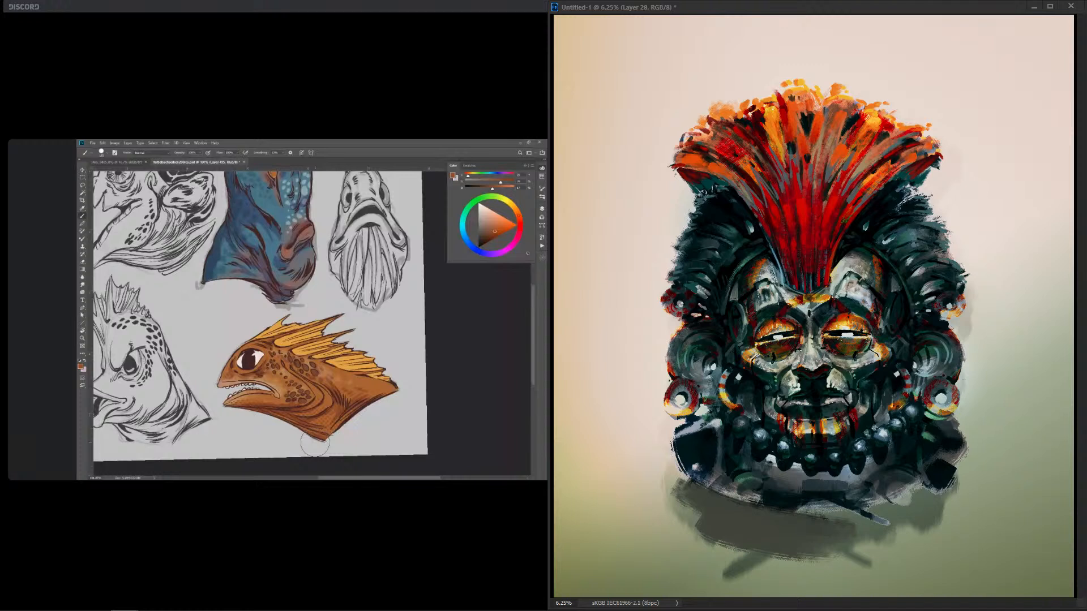
{"action": "mouse_move", "coordinate": [680, 499]}
{"action": "left_mouse_down"}
{"action": "mouse_move", "coordinate": [901, 518]}
{"action": "mouse_move", "coordinate": [917, 495]}
{"action": "mouse_move", "coordinate": [881, 541]}
{"action": "left_mouse_up"}
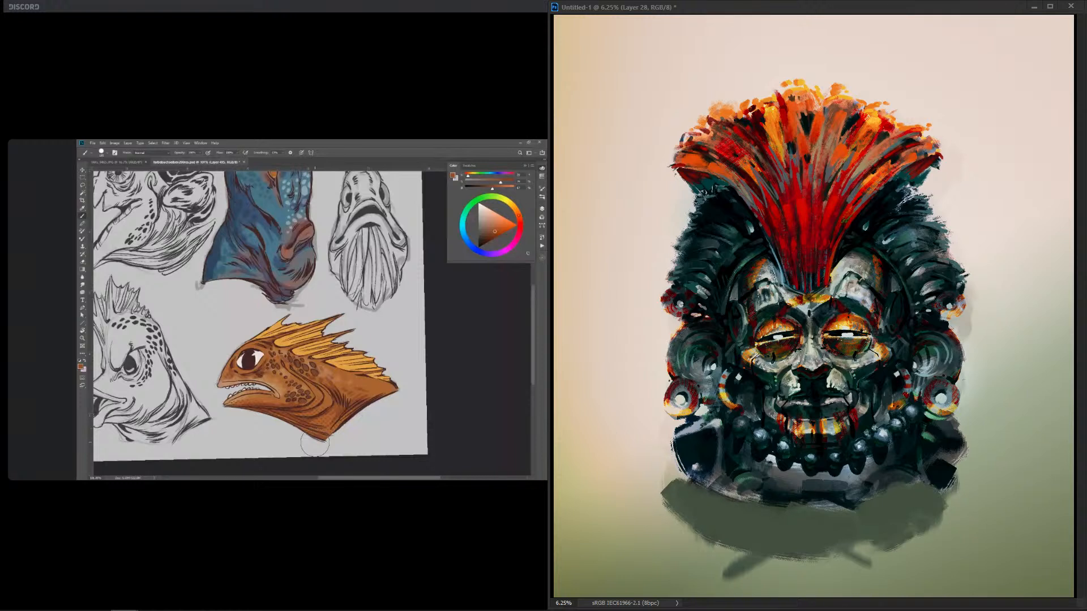
Step: Extend the dark green cast shadow down to the canvas's lower edge, covering the old shadow prongs
{"action": "left_click_drag", "start_coordinate": [691, 547], "coordinate": [866, 558]}
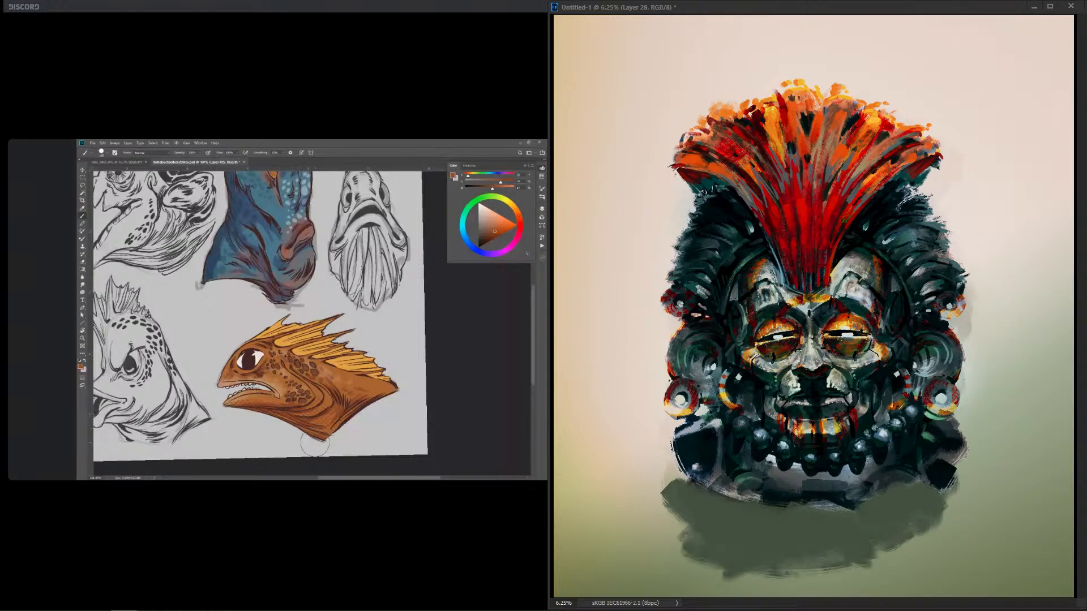
{"action": "left_click_drag", "start_coordinate": [739, 573], "coordinate": [780, 579]}
{"action": "left_click_drag", "start_coordinate": [696, 569], "coordinate": [854, 578]}
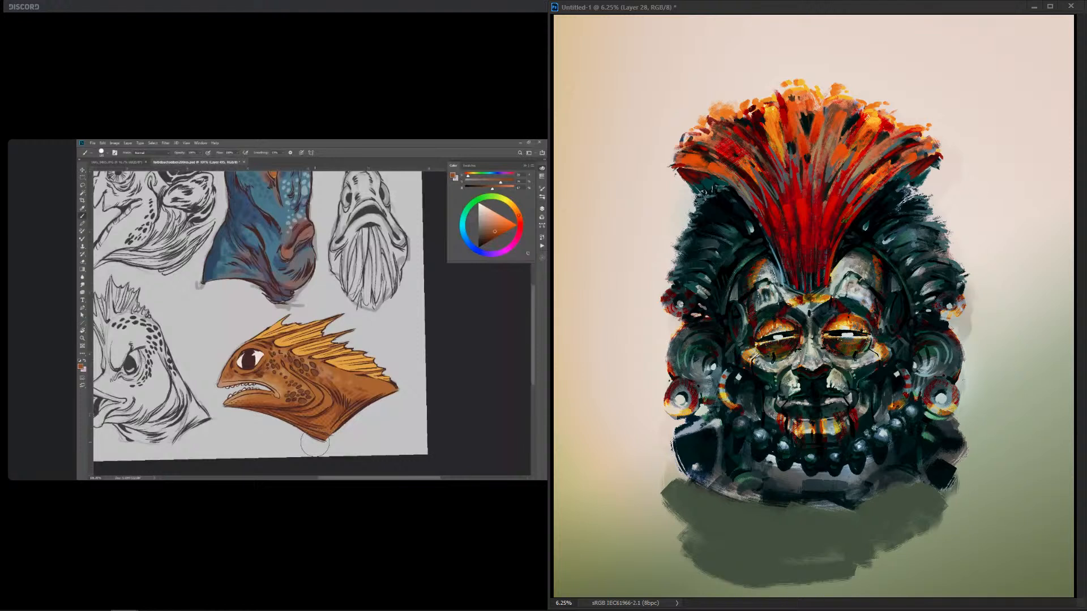
{"action": "left_click_drag", "start_coordinate": [724, 593], "coordinate": [769, 592]}
{"action": "mouse_move", "coordinate": [680, 572]}
{"action": "left_mouse_down"}
{"action": "mouse_move", "coordinate": [815, 566]}
{"action": "mouse_move", "coordinate": [908, 546]}
{"action": "left_mouse_up"}
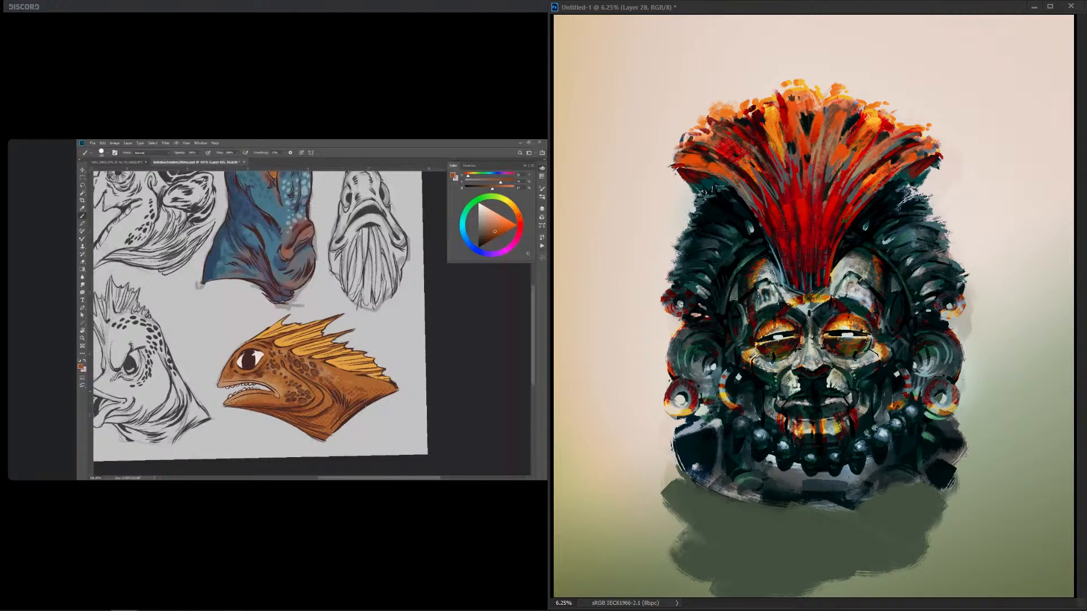
Step: Paint the cast shadow up along the mask's lower left shoulder, removing the stray stroke beside the ear ornament
{"action": "mouse_move", "coordinate": [668, 446]}
{"action": "left_mouse_down"}
{"action": "mouse_move", "coordinate": [665, 486]}
{"action": "mouse_move", "coordinate": [683, 538]}
{"action": "mouse_move", "coordinate": [650, 504]}
{"action": "left_mouse_up"}
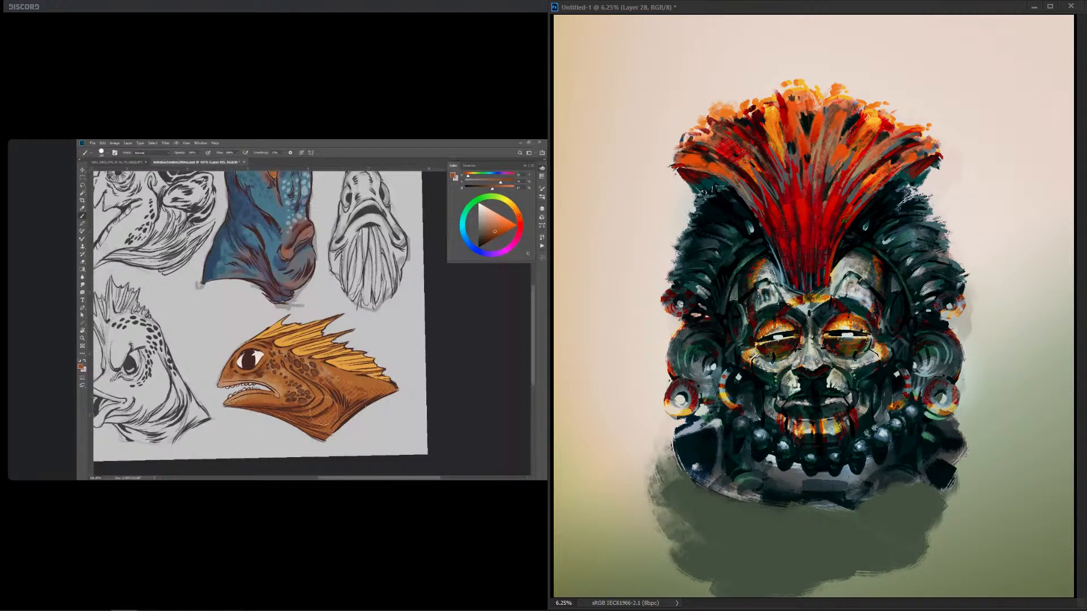
{"action": "mouse_move", "coordinate": [681, 422]}
{"action": "left_mouse_down"}
{"action": "mouse_move", "coordinate": [662, 427]}
{"action": "mouse_move", "coordinate": [662, 476]}
{"action": "left_mouse_up"}
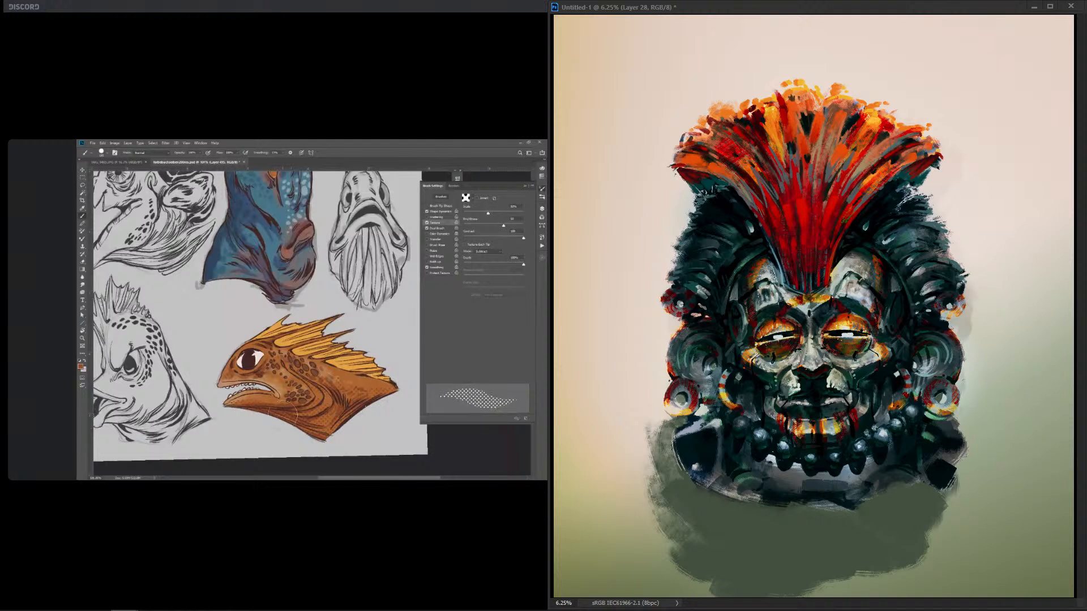
{"action": "left_click_drag", "start_coordinate": [665, 435], "coordinate": [658, 396]}
{"action": "key", "text": "ctrl+z"}
Step: Add dark green shadow patches beside the upper left ear ornament and the left side of the headdress
{"action": "left_click_drag", "start_coordinate": [671, 392], "coordinate": [657, 378]}
{"action": "mouse_move", "coordinate": [680, 319]}
{"action": "left_mouse_down"}
{"action": "mouse_move", "coordinate": [664, 325]}
{"action": "mouse_move", "coordinate": [675, 337]}
{"action": "mouse_move", "coordinate": [653, 339]}
{"action": "left_mouse_up"}
{"action": "left_click_drag", "start_coordinate": [659, 296], "coordinate": [648, 322]}
{"action": "mouse_move", "coordinate": [669, 277]}
{"action": "left_mouse_down"}
{"action": "mouse_move", "coordinate": [655, 314]}
{"action": "mouse_move", "coordinate": [656, 300]}
{"action": "left_mouse_up"}
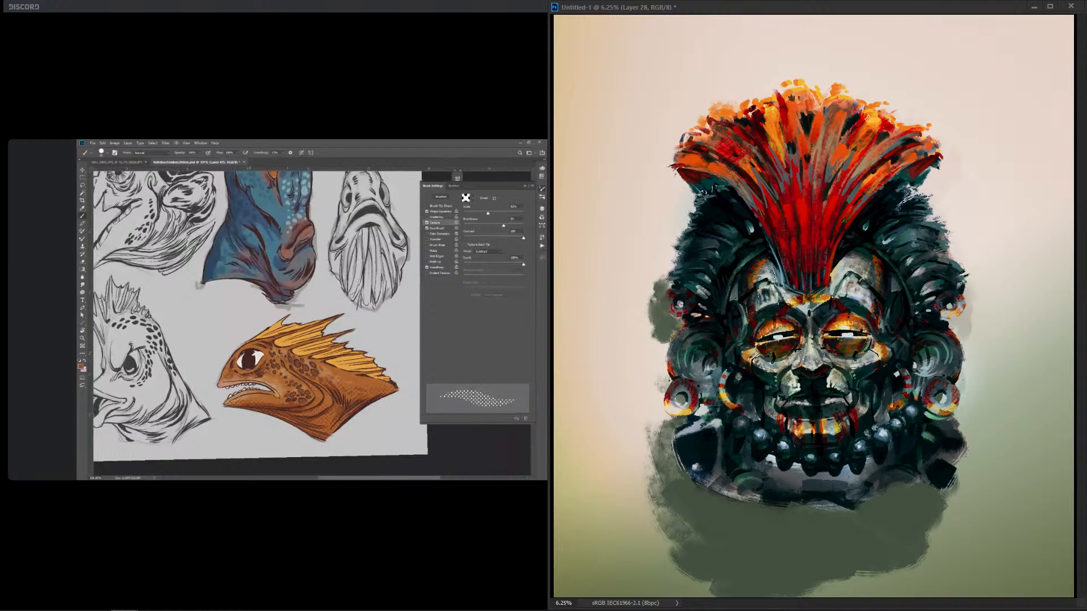
{"action": "mouse_move", "coordinate": [697, 198]}
{"action": "left_mouse_down"}
{"action": "mouse_move", "coordinate": [652, 242]}
{"action": "mouse_move", "coordinate": [671, 203]}
{"action": "left_mouse_up"}
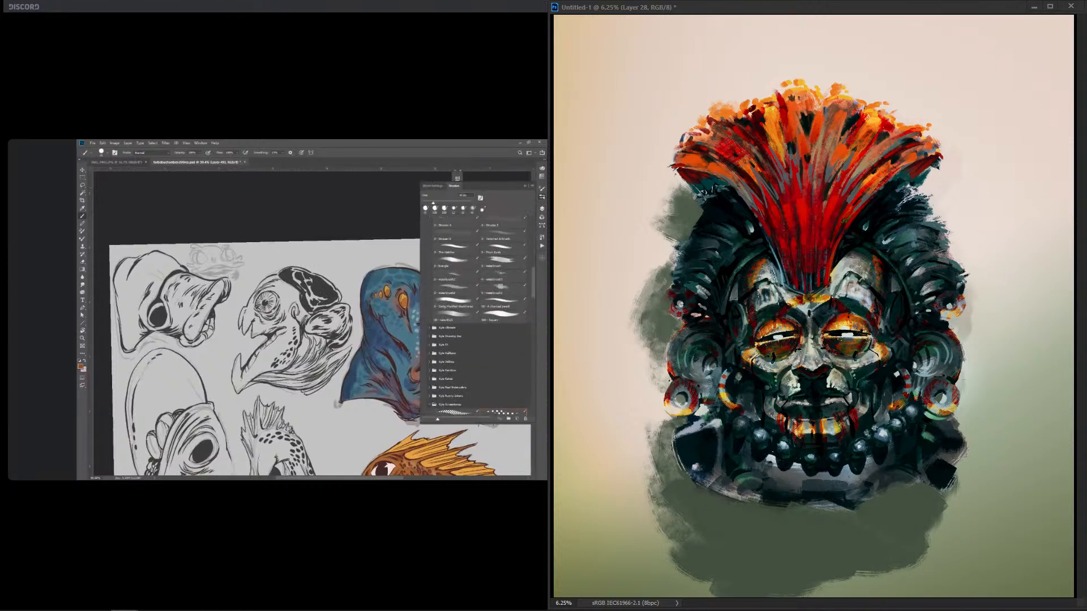
Step: Streak the cast shadow's lower left edge downwards with textured strokes and fill its gaps below the left shoulder
{"action": "left_click_drag", "start_coordinate": [660, 450], "coordinate": [643, 582]}
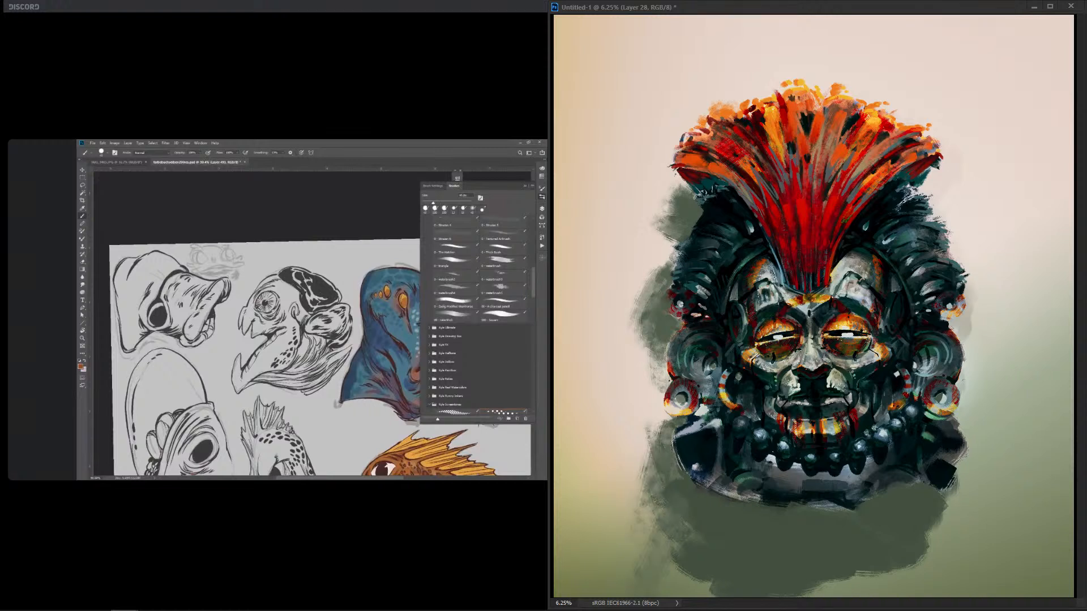
{"action": "left_click_drag", "start_coordinate": [704, 532], "coordinate": [671, 586]}
{"action": "left_click_drag", "start_coordinate": [741, 545], "coordinate": [720, 589]}
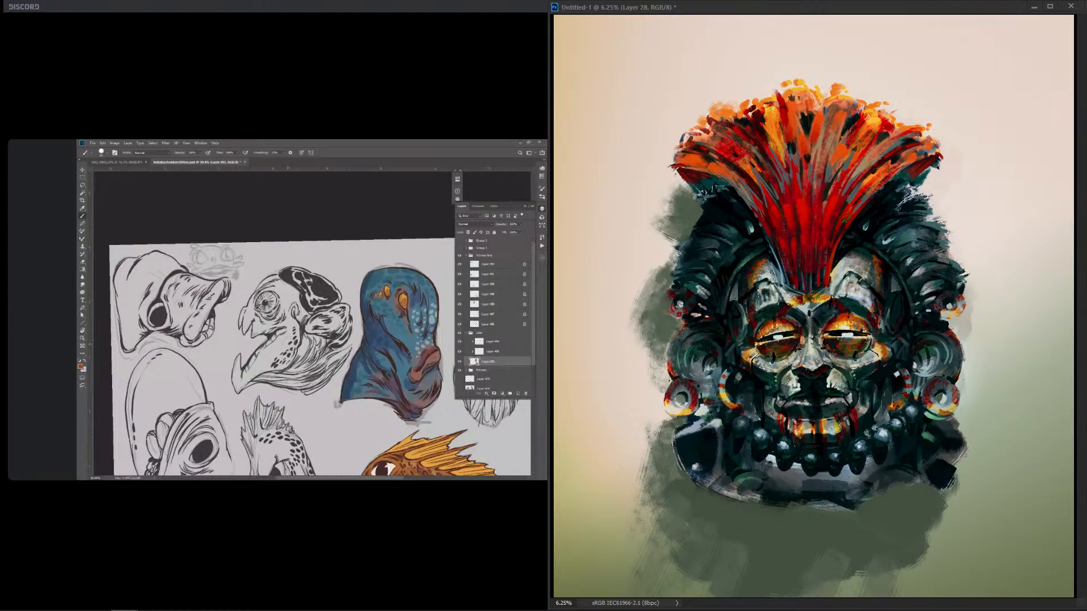
{"action": "left_click_drag", "start_coordinate": [875, 563], "coordinate": [815, 570]}
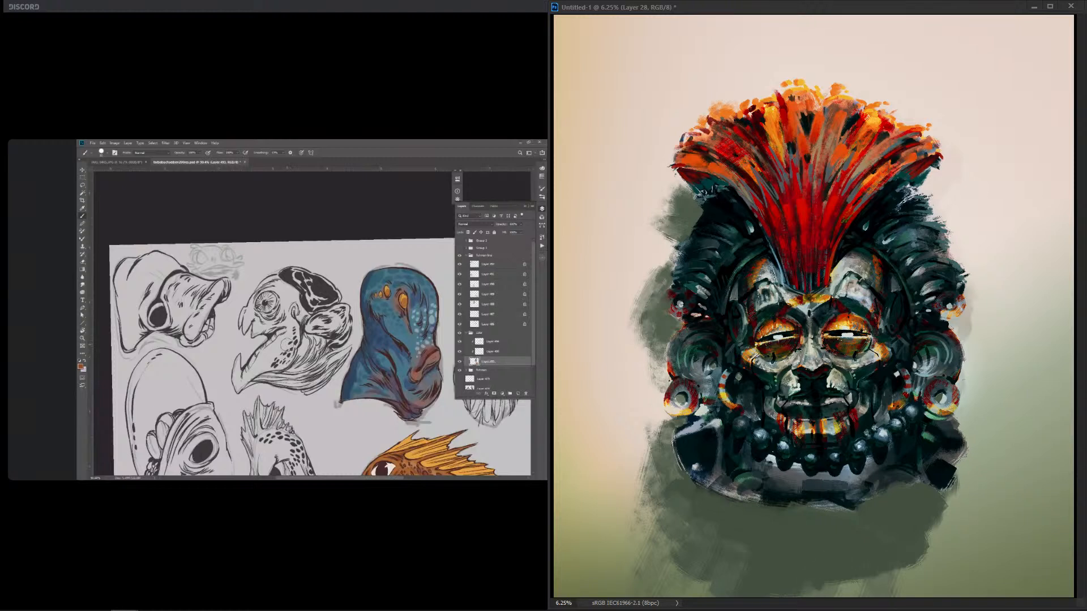
{"action": "left_click_drag", "start_coordinate": [651, 533], "coordinate": [713, 498]}
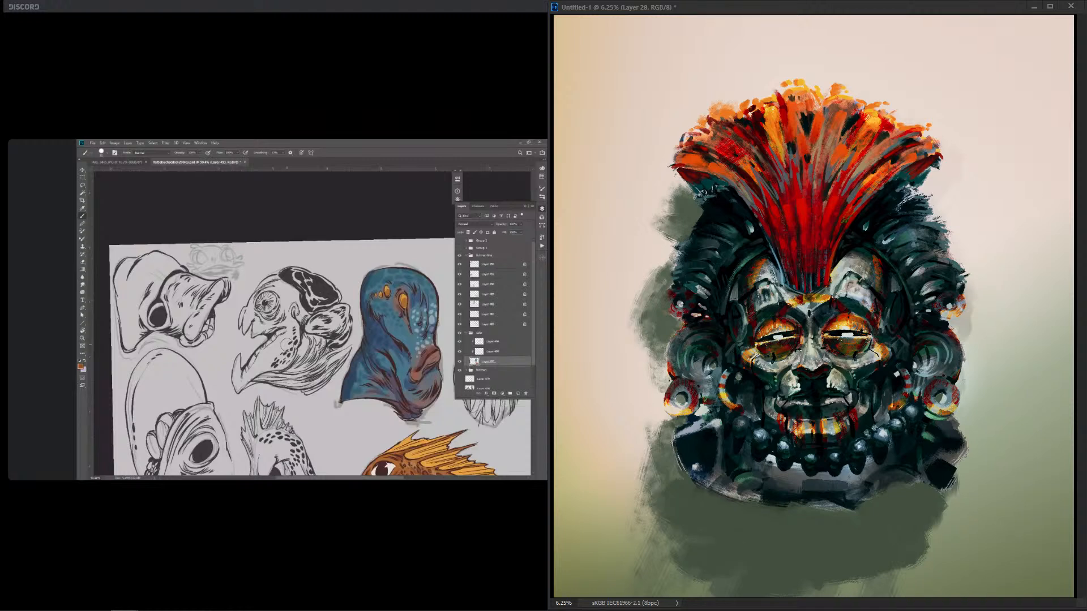
{"action": "left_click_drag", "start_coordinate": [665, 464], "coordinate": [659, 504]}
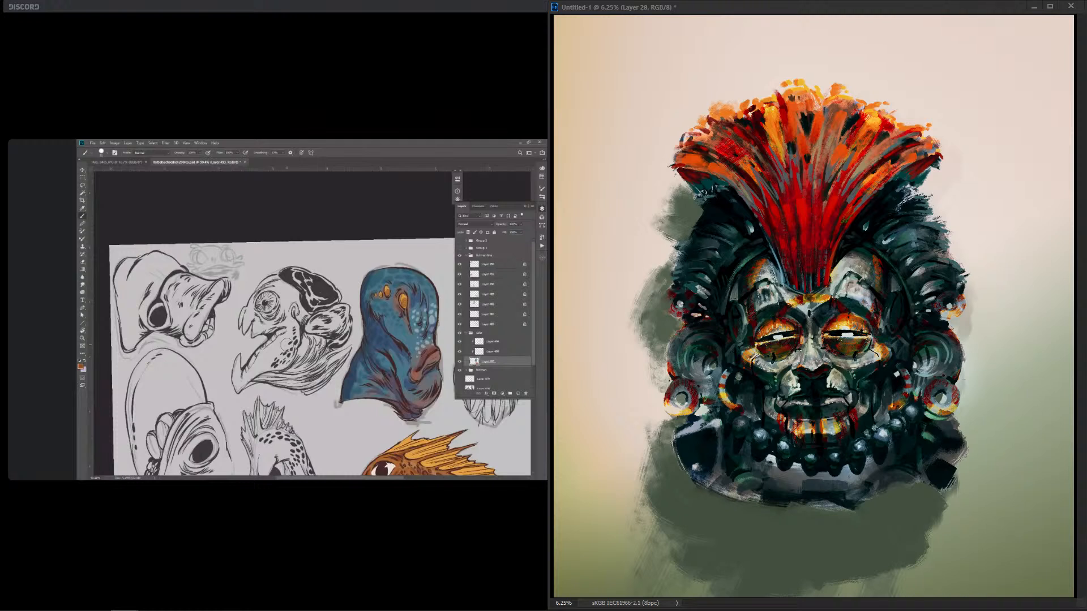
Step: Paint a shadow beside the large left ear ornament and tidy the headdress's left edge above it
{"action": "mouse_move", "coordinate": [662, 407]}
{"action": "left_mouse_down"}
{"action": "mouse_move", "coordinate": [658, 426]}
{"action": "mouse_move", "coordinate": [679, 426]}
{"action": "mouse_move", "coordinate": [654, 360]}
{"action": "left_mouse_up"}
{"action": "mouse_move", "coordinate": [655, 397]}
{"action": "left_mouse_down"}
{"action": "mouse_move", "coordinate": [650, 362]}
{"action": "mouse_move", "coordinate": [644, 371]}
{"action": "left_mouse_up"}
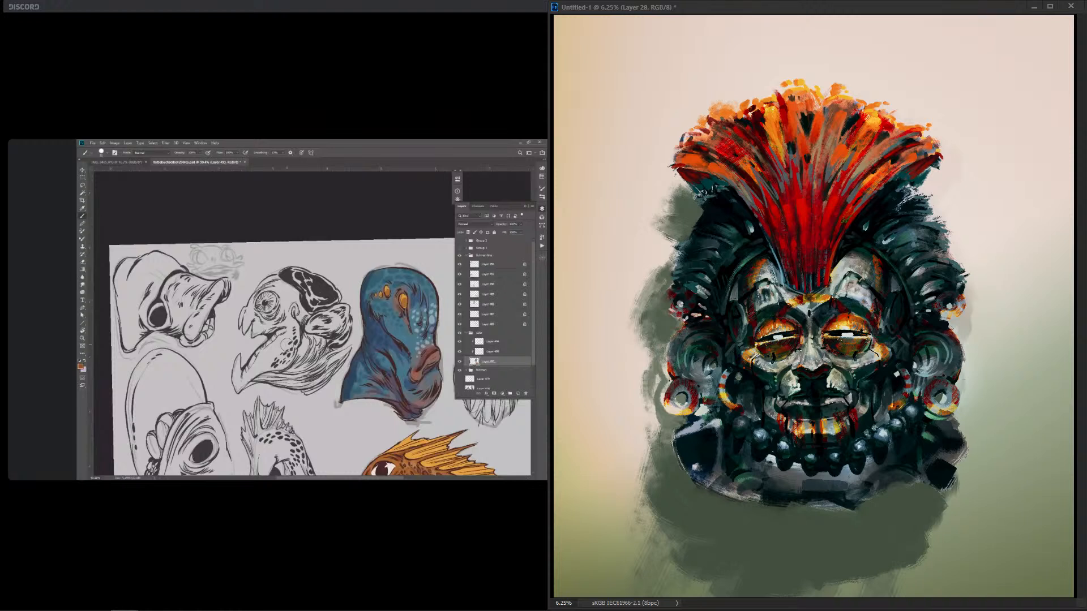
{"action": "left_click_drag", "start_coordinate": [673, 283], "coordinate": [670, 305]}
{"action": "left_click_drag", "start_coordinate": [677, 257], "coordinate": [674, 277]}
{"action": "mouse_move", "coordinate": [683, 238]}
{"action": "left_mouse_down"}
{"action": "mouse_move", "coordinate": [681, 256]}
{"action": "mouse_move", "coordinate": [691, 237]}
{"action": "left_mouse_up"}
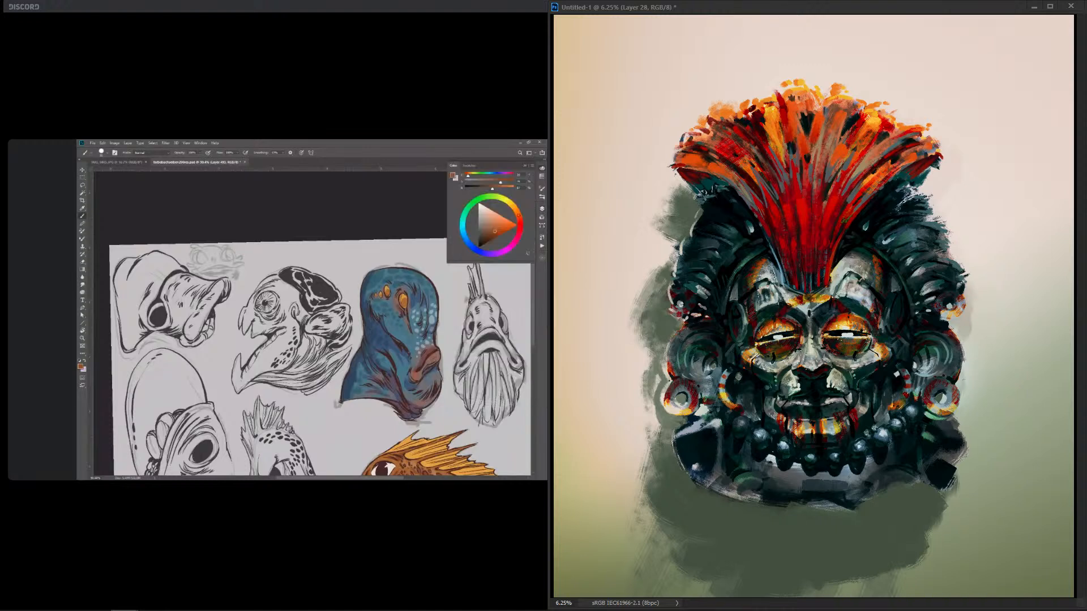
Step: Clean up the silhouette at the right headdress edge, both outer crest tips and the crest's top
{"action": "left_click_drag", "start_coordinate": [963, 295], "coordinate": [964, 292]}
{"action": "left_click_drag", "start_coordinate": [940, 218], "coordinate": [937, 229]}
{"action": "left_click_drag", "start_coordinate": [939, 144], "coordinate": [936, 160]}
{"action": "mouse_move", "coordinate": [675, 148]}
{"action": "left_mouse_down"}
{"action": "mouse_move", "coordinate": [673, 171]}
{"action": "mouse_move", "coordinate": [684, 144]}
{"action": "left_mouse_up"}
{"action": "mouse_move", "coordinate": [785, 90]}
{"action": "left_mouse_down"}
{"action": "mouse_move", "coordinate": [793, 101]}
{"action": "mouse_move", "coordinate": [800, 83]}
{"action": "left_mouse_up"}
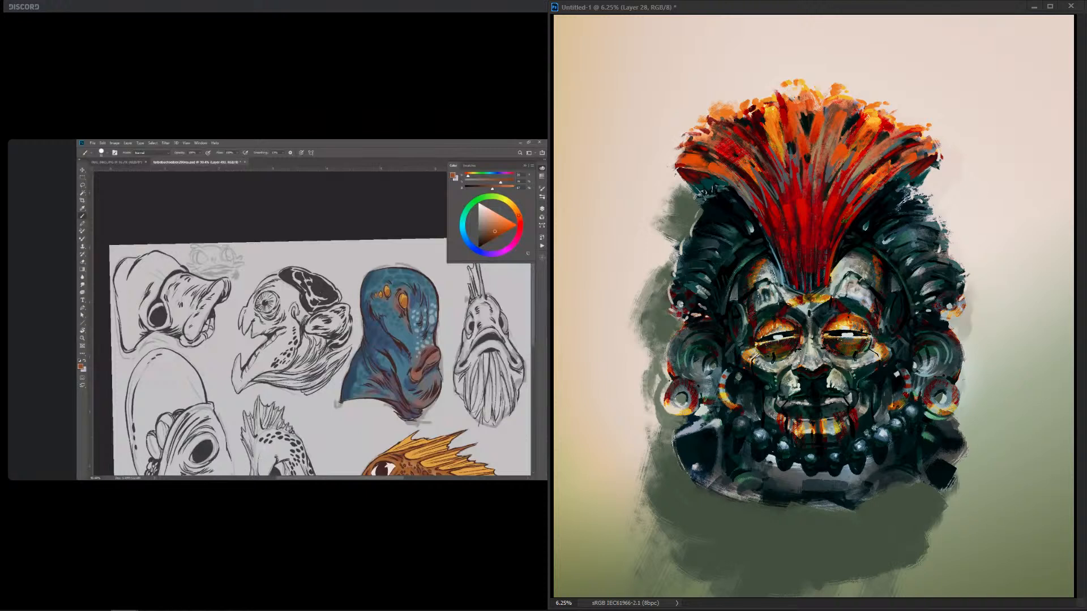
Step: Refine the upper crest feather tips and paint dark gaps between the feathers
{"action": "mouse_move", "coordinate": [726, 118]}
{"action": "left_mouse_down"}
{"action": "mouse_move", "coordinate": [748, 103]}
{"action": "mouse_move", "coordinate": [731, 105]}
{"action": "left_mouse_up"}
{"action": "left_click_drag", "start_coordinate": [856, 99], "coordinate": [897, 116]}
{"action": "mouse_move", "coordinate": [858, 115]}
{"action": "left_mouse_down"}
{"action": "mouse_move", "coordinate": [808, 123]}
{"action": "mouse_move", "coordinate": [790, 154]}
{"action": "left_mouse_up"}
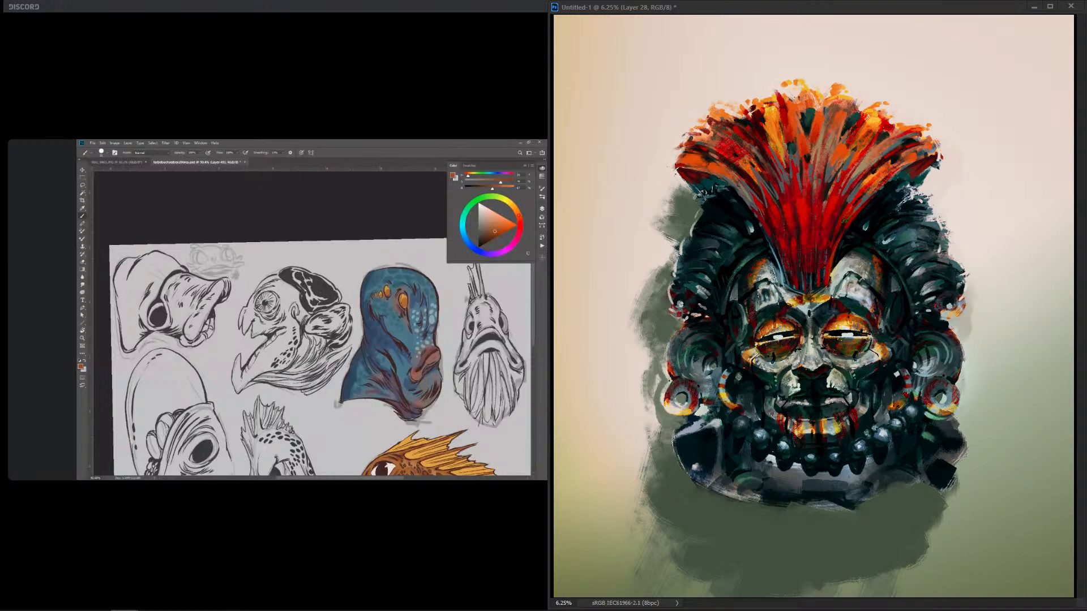
{"action": "left_click_drag", "start_coordinate": [748, 114], "coordinate": [739, 126]}
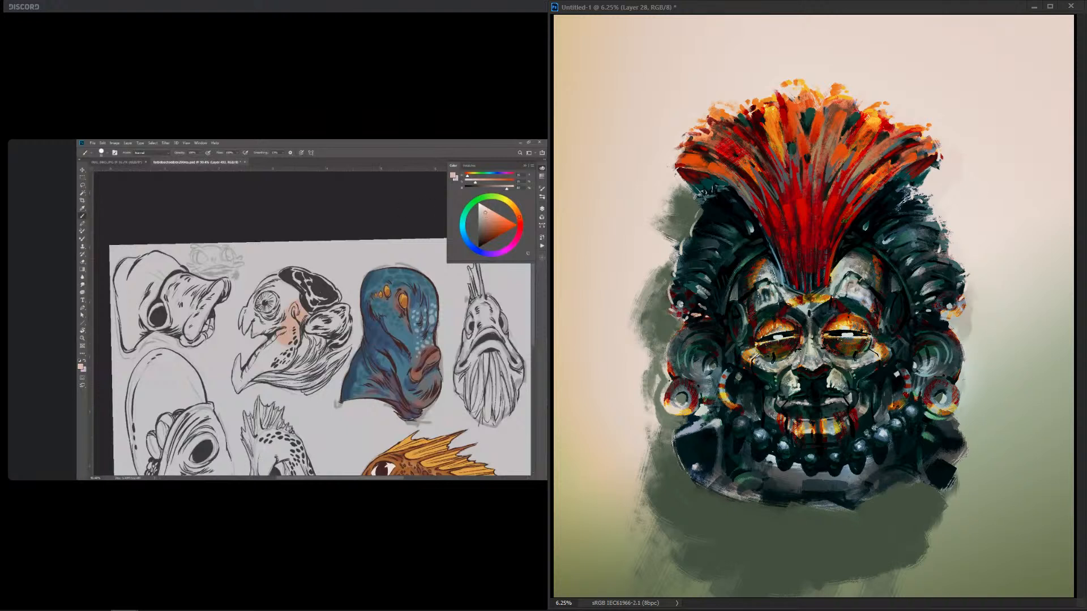
Step: Paint dark strokes over the pale ragged lower collar edge and the right shoulder piece
{"action": "left_click_drag", "start_coordinate": [842, 504], "coordinate": [847, 510]}
{"action": "left_click_drag", "start_coordinate": [757, 499], "coordinate": [711, 490]}
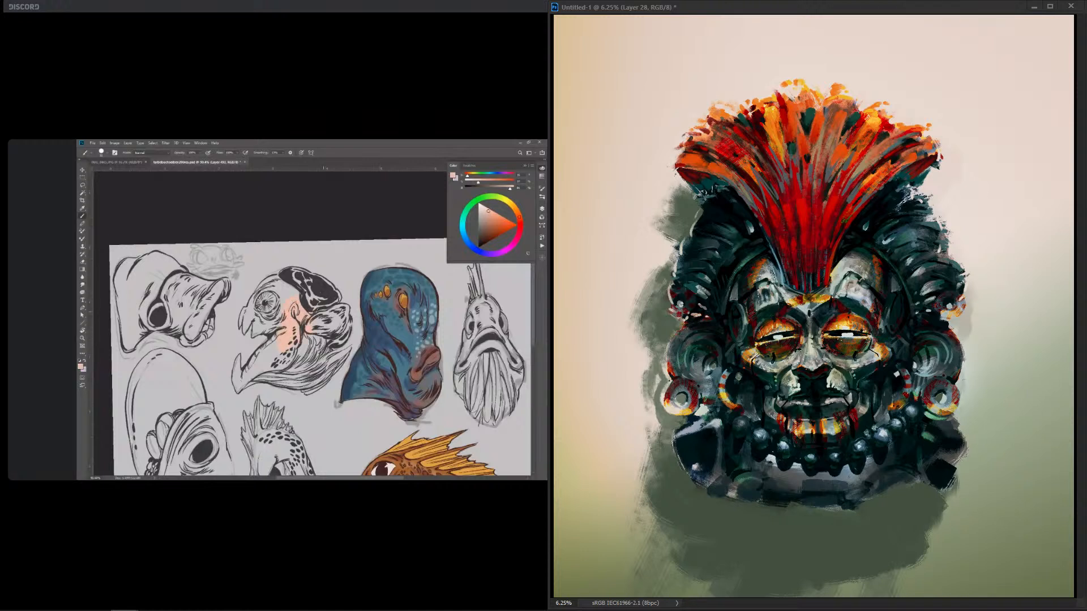
{"action": "left_click_drag", "start_coordinate": [926, 480], "coordinate": [939, 488]}
{"action": "left_click_drag", "start_coordinate": [945, 448], "coordinate": [964, 449]}
Step: Darken the pale spots on both shoulder pieces and add dark dabs along the collar's underside
{"action": "mouse_move", "coordinate": [683, 469]}
{"action": "left_mouse_down"}
{"action": "mouse_move", "coordinate": [704, 461]}
{"action": "mouse_move", "coordinate": [702, 472]}
{"action": "left_mouse_up"}
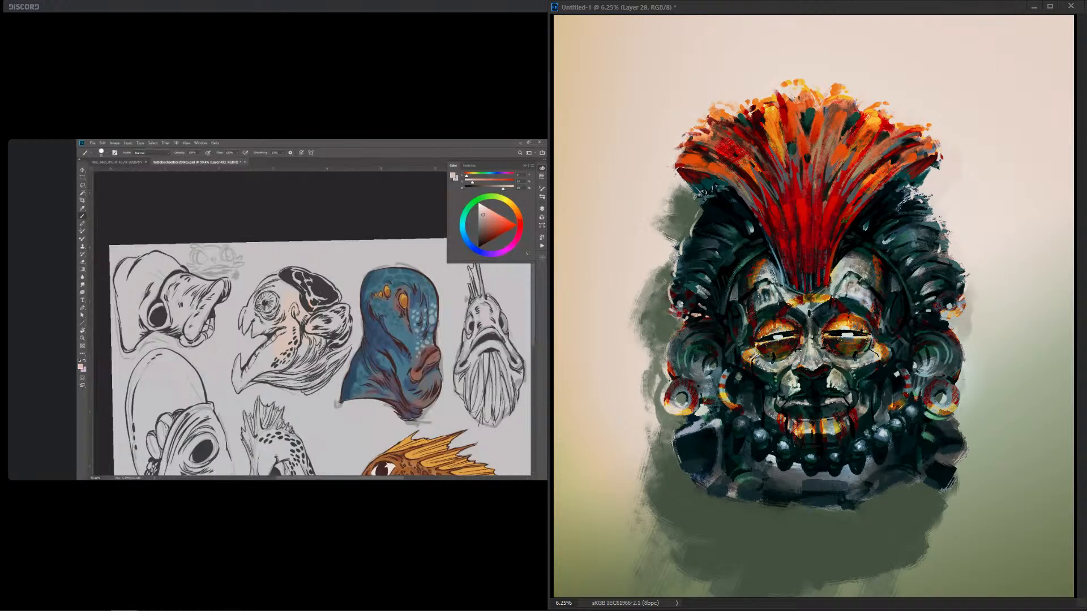
{"action": "left_click_drag", "start_coordinate": [938, 460], "coordinate": [961, 456]}
{"action": "mouse_move", "coordinate": [899, 487]}
{"action": "left_mouse_down"}
{"action": "mouse_move", "coordinate": [918, 485]}
{"action": "mouse_move", "coordinate": [902, 491]}
{"action": "left_mouse_up"}
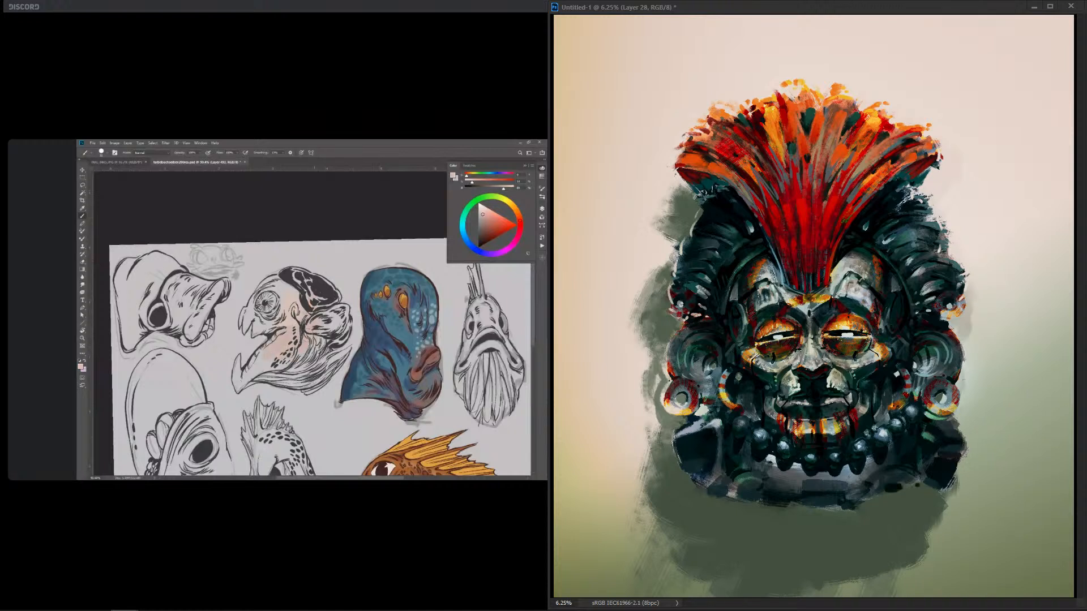
{"action": "left_click_drag", "start_coordinate": [744, 502], "coordinate": [762, 505]}
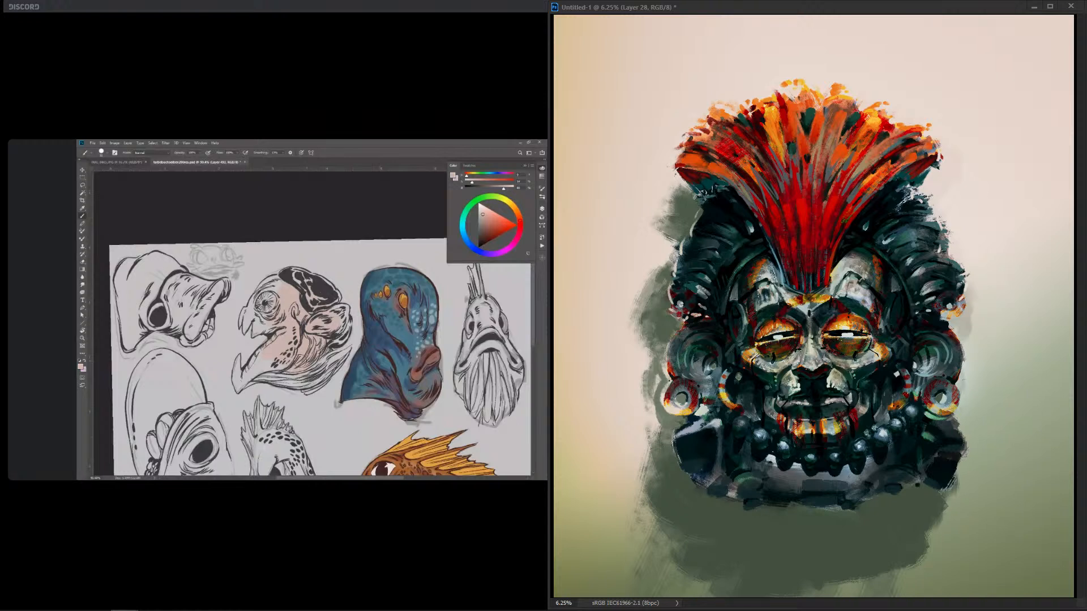
Step: Touch up the collar below the left beads and the slits of both eyes
{"action": "mouse_move", "coordinate": [766, 469]}
{"action": "left_mouse_down"}
{"action": "mouse_move", "coordinate": [779, 488]}
{"action": "mouse_move", "coordinate": [766, 488]}
{"action": "left_mouse_up"}
{"action": "left_click_drag", "start_coordinate": [771, 338], "coordinate": [853, 334]}
{"action": "left_click_drag", "start_coordinate": [839, 334], "coordinate": [853, 336]}
{"action": "left_click_drag", "start_coordinate": [772, 338], "coordinate": [783, 336]}
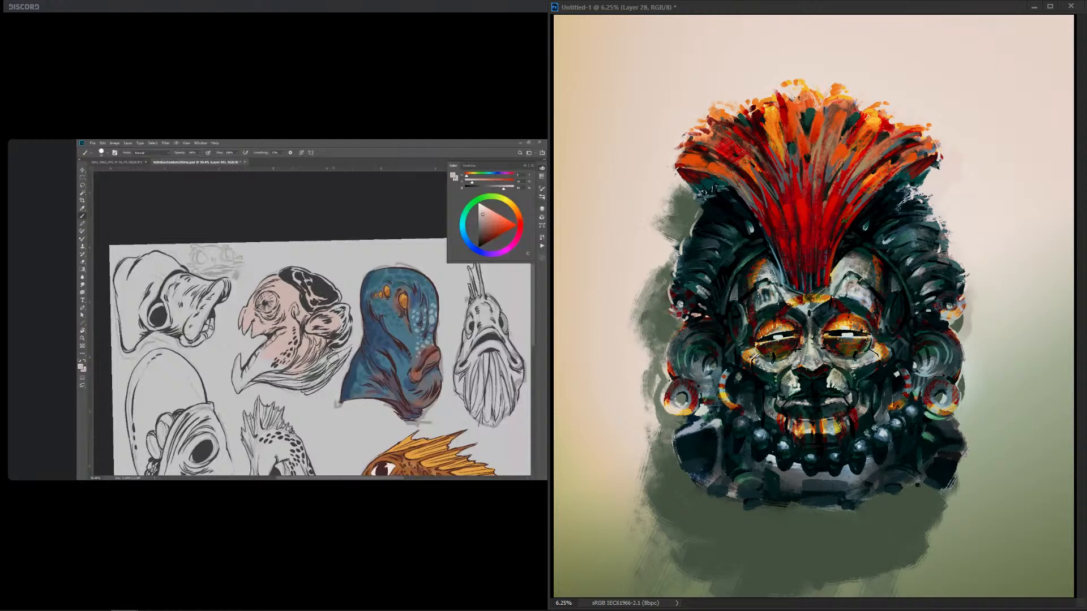
Step: Smooth the cast shadow patches beside the left headdress and upper left ear ornament
{"action": "left_click_drag", "start_coordinate": [665, 263], "coordinate": [638, 309]}
{"action": "left_click_drag", "start_coordinate": [682, 184], "coordinate": [661, 205]}
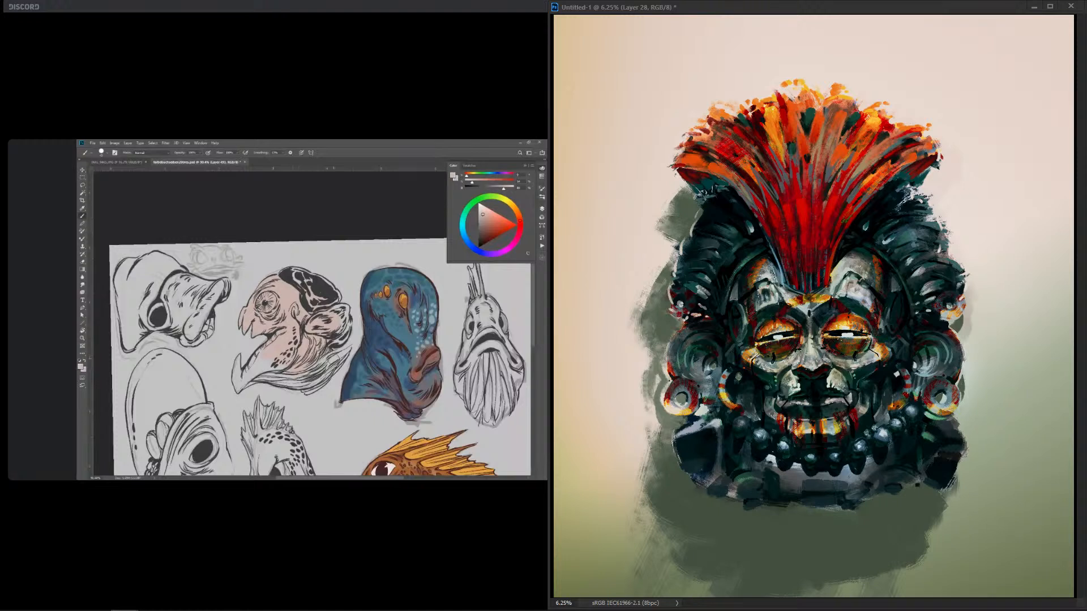
Step: Trim the cast shadow's ragged left edge and lower right edge with brush strokes
{"action": "left_click_drag", "start_coordinate": [658, 275], "coordinate": [634, 335]}
{"action": "left_click_drag", "start_coordinate": [657, 430], "coordinate": [639, 528]}
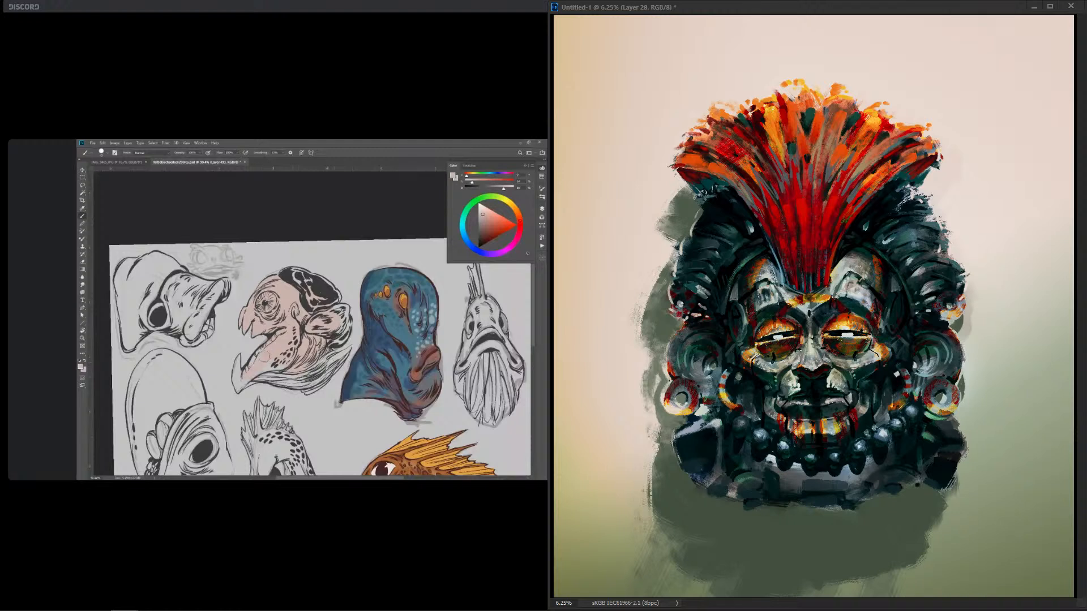
{"action": "left_click_drag", "start_coordinate": [943, 501], "coordinate": [917, 563]}
{"action": "left_click_drag", "start_coordinate": [662, 491], "coordinate": [652, 560]}
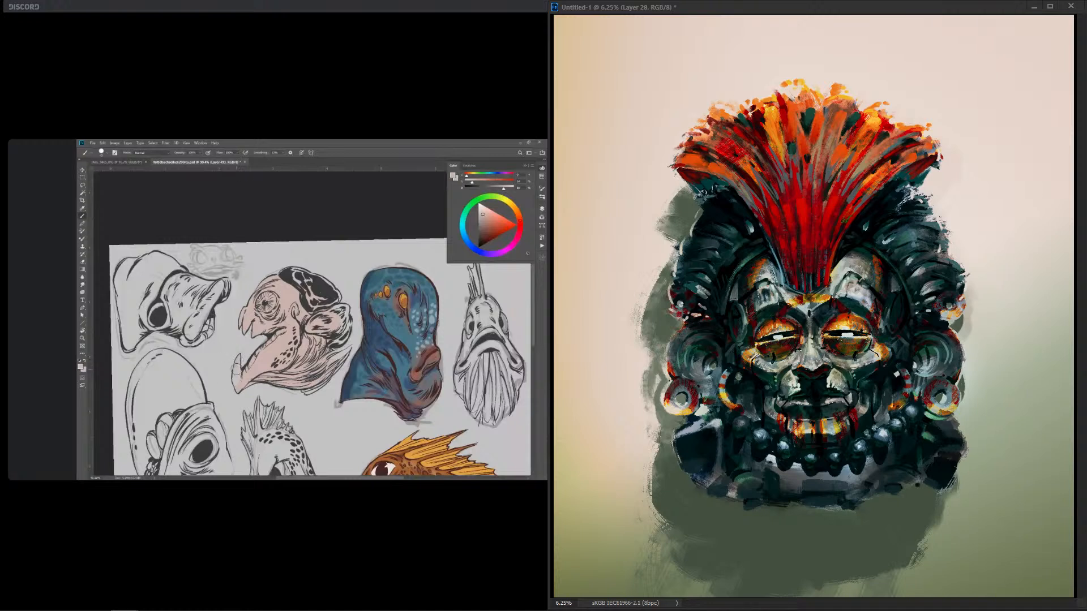
Step: Add a green shadow patch behind the crest's right tip and roughen the shadow patches beneath both crest tips
{"action": "left_click_drag", "start_coordinate": [932, 180], "coordinate": [937, 202]}
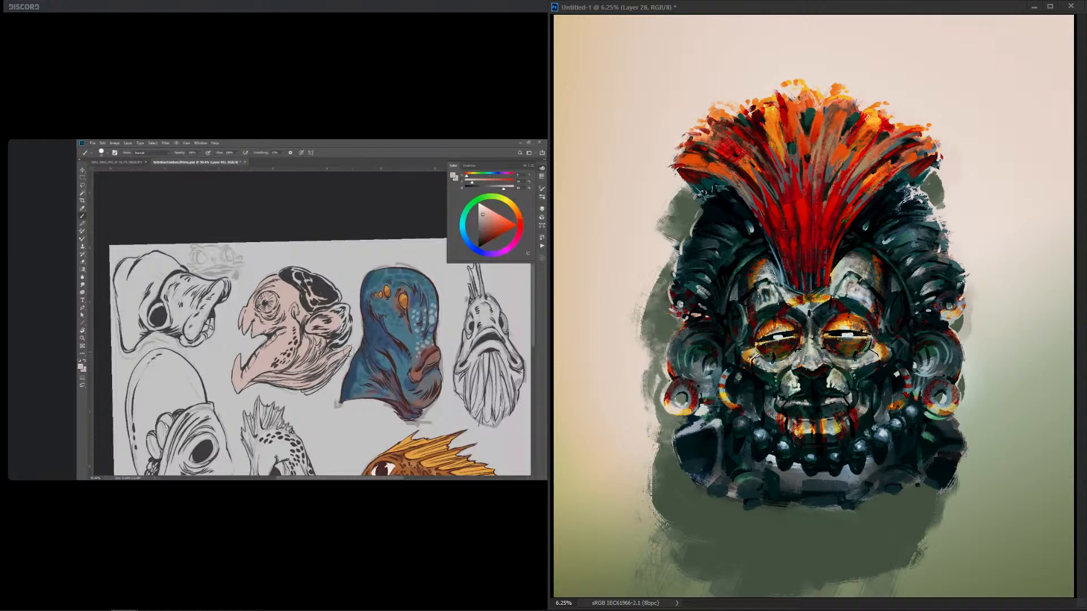
{"action": "left_click_drag", "start_coordinate": [675, 183], "coordinate": [669, 211]}
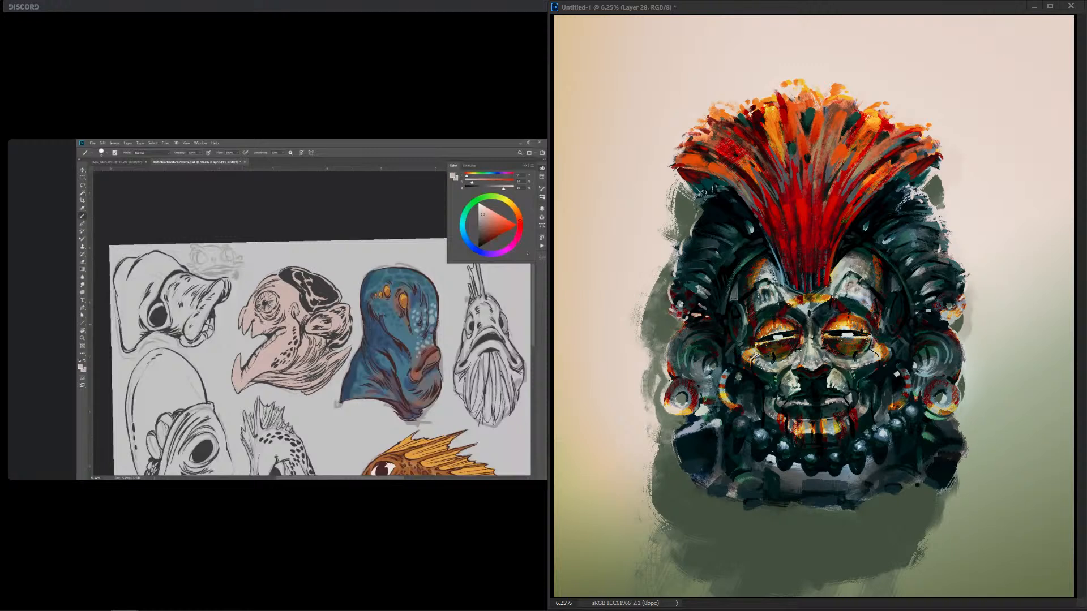
{"action": "left_click_drag", "start_coordinate": [935, 175], "coordinate": [944, 207]}
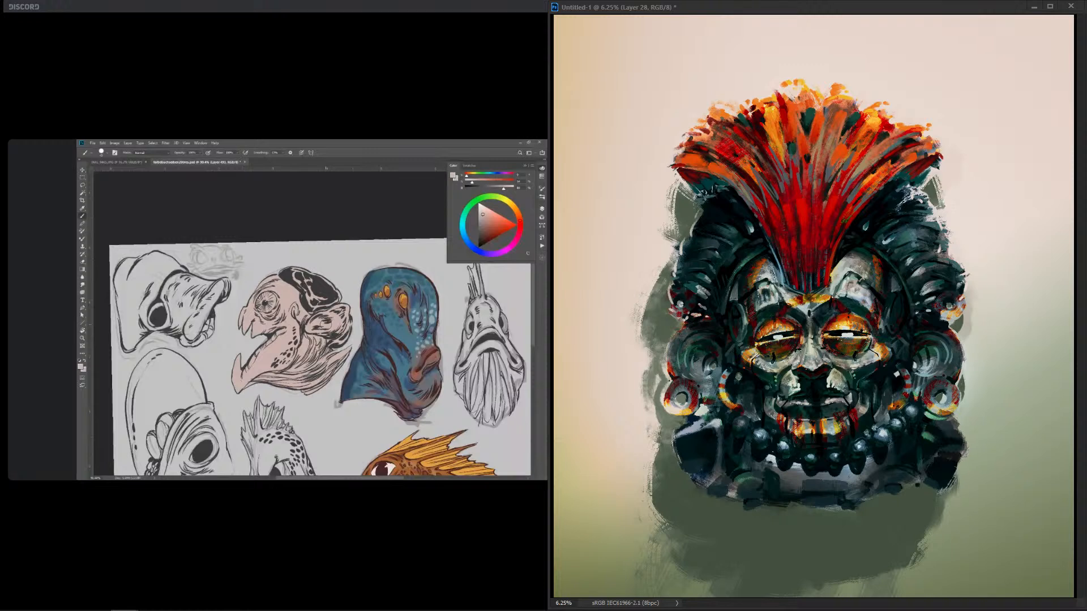
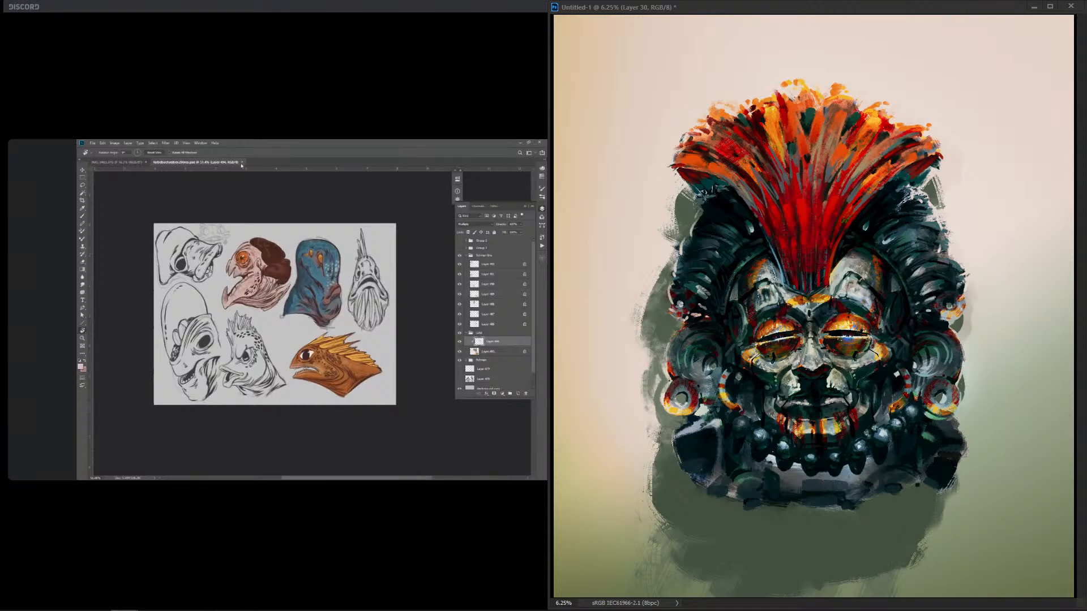
Step: Touch up the nose bridge, the upper folds of the headdress and the tops of both shoulder pieces
{"action": "left_click_drag", "start_coordinate": [812, 346], "coordinate": [814, 358]}
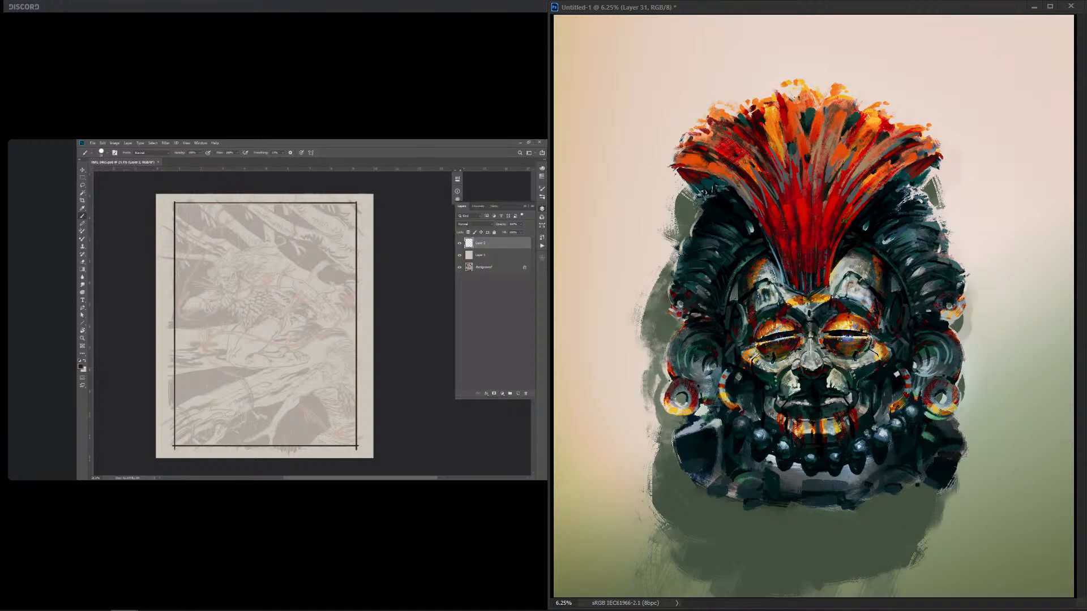
{"action": "left_click_drag", "start_coordinate": [858, 228], "coordinate": [885, 213]}
{"action": "mouse_move", "coordinate": [749, 218]}
{"action": "left_mouse_down"}
{"action": "mouse_move", "coordinate": [721, 213]}
{"action": "mouse_move", "coordinate": [717, 224]}
{"action": "left_mouse_up"}
{"action": "left_click_drag", "start_coordinate": [712, 418], "coordinate": [720, 428]}
{"action": "left_click_drag", "start_coordinate": [715, 419], "coordinate": [719, 427]}
{"action": "left_click_drag", "start_coordinate": [930, 427], "coordinate": [937, 431]}
Step: Refine the collar edge beneath the bead necklace and dab over the upper beads on both sides
{"action": "mouse_move", "coordinate": [770, 455]}
{"action": "left_mouse_down"}
{"action": "mouse_move", "coordinate": [760, 464]}
{"action": "mouse_move", "coordinate": [749, 453]}
{"action": "left_mouse_up"}
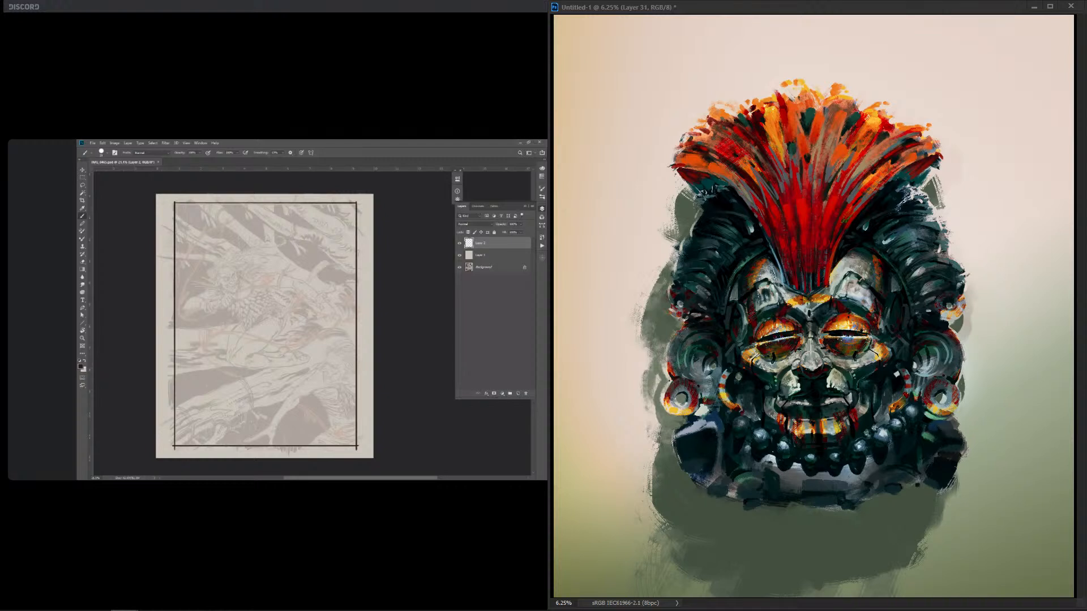
{"action": "left_click_drag", "start_coordinate": [824, 470], "coordinate": [846, 472]}
{"action": "left_click_drag", "start_coordinate": [756, 432], "coordinate": [761, 437]}
{"action": "left_click_drag", "start_coordinate": [887, 429], "coordinate": [884, 436]}
{"action": "left_click_drag", "start_coordinate": [907, 406], "coordinate": [914, 411]}
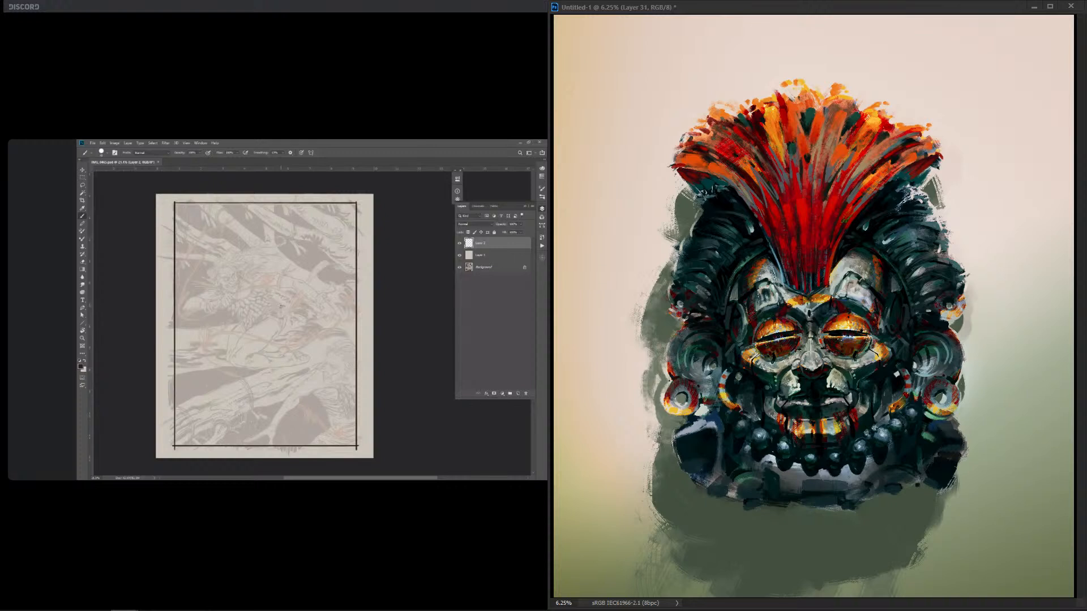
Step: Undo the last touch-up and dab over the nose bridge between the eyes
{"action": "key", "text": "ctrl+z"}
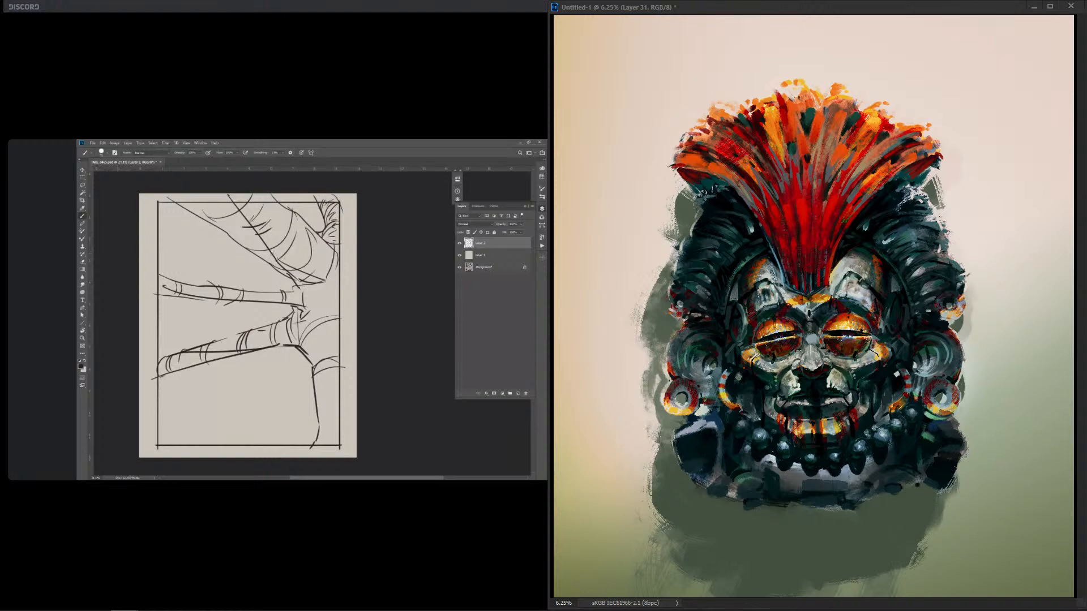
{"action": "left_click", "coordinate": [817, 340]}
{"action": "left_click", "coordinate": [806, 340]}
Step: Sketch a triangle below the lowest branch of the tree drawing and letter its corners STYLE, SUBJECT and a question mark
{"action": "mouse_move", "coordinate": [240, 369]}
{"action": "left_mouse_down"}
{"action": "mouse_move", "coordinate": [215, 421]}
{"action": "mouse_move", "coordinate": [284, 405]}
{"action": "mouse_move", "coordinate": [240, 370]}
{"action": "mouse_move", "coordinate": [268, 423]}
{"action": "mouse_move", "coordinate": [304, 410]}
{"action": "left_mouse_up"}
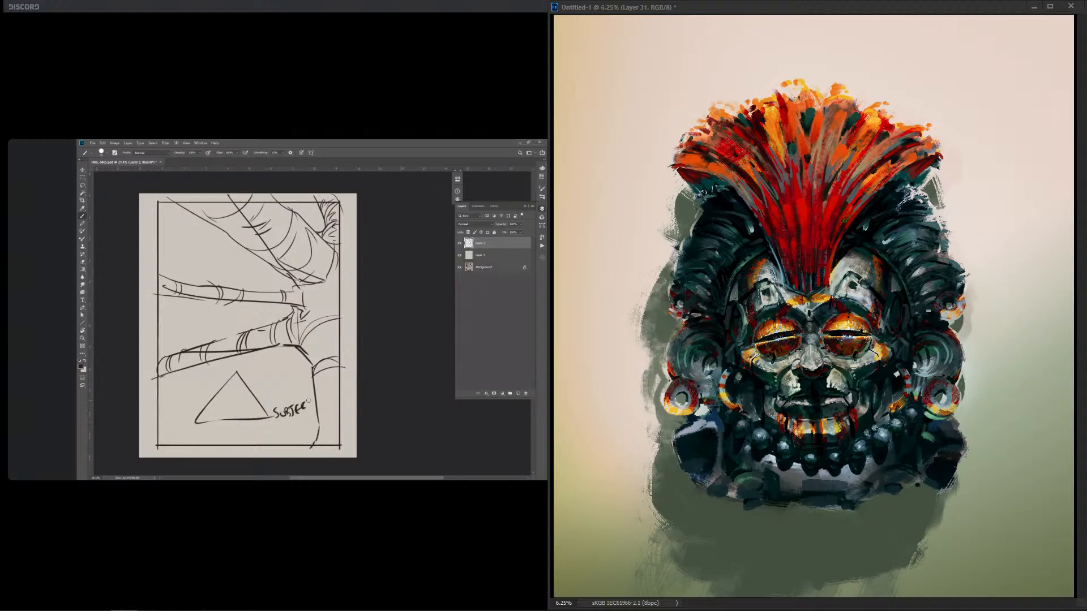
{"action": "mouse_move", "coordinate": [229, 360]}
{"action": "left_mouse_down"}
{"action": "mouse_move", "coordinate": [225, 371]}
{"action": "mouse_move", "coordinate": [252, 364]}
{"action": "left_mouse_up"}
{"action": "left_click_drag", "start_coordinate": [180, 411], "coordinate": [183, 418]}
Step: Paint short strokes down both cheeks beside the mouth, redoing the one on the right
{"action": "left_click_drag", "start_coordinate": [766, 399], "coordinate": [772, 418]}
{"action": "left_click_drag", "start_coordinate": [860, 394], "coordinate": [868, 415]}
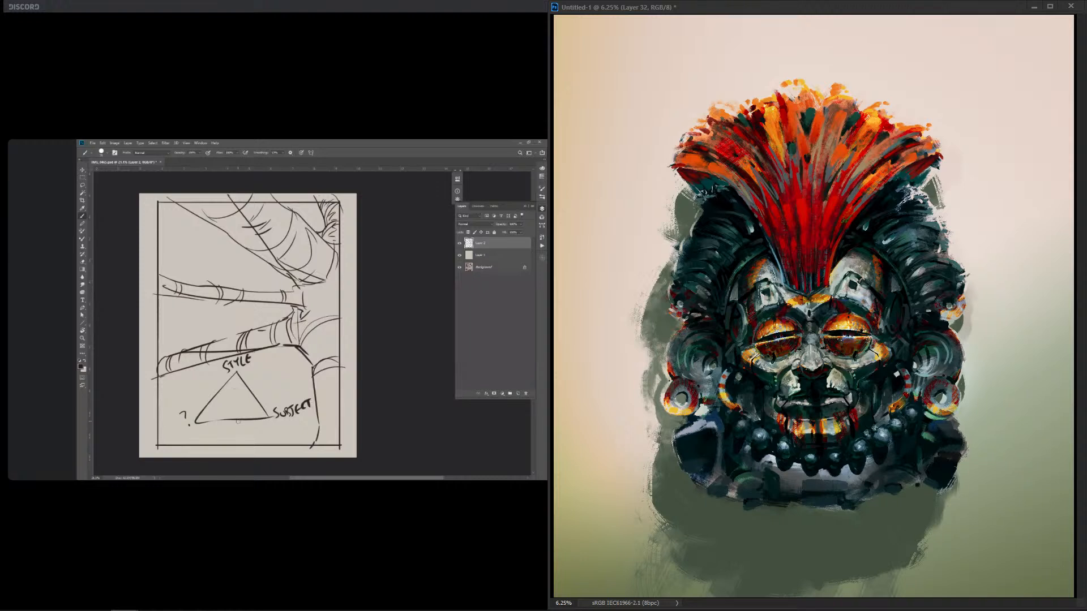
{"action": "key", "text": "ctrl+z"}
{"action": "left_click_drag", "start_coordinate": [873, 393], "coordinate": [861, 415]}
Step: Shade the outer edges of the face along both temples and cheekbones
{"action": "left_click_drag", "start_coordinate": [732, 289], "coordinate": [744, 319]}
{"action": "left_click_drag", "start_coordinate": [898, 280], "coordinate": [894, 291]}
{"action": "left_click_drag", "start_coordinate": [751, 346], "coordinate": [742, 363]}
{"action": "mouse_move", "coordinate": [883, 343]}
{"action": "left_mouse_down"}
{"action": "mouse_move", "coordinate": [904, 376]}
{"action": "mouse_move", "coordinate": [915, 368]}
{"action": "left_mouse_up"}
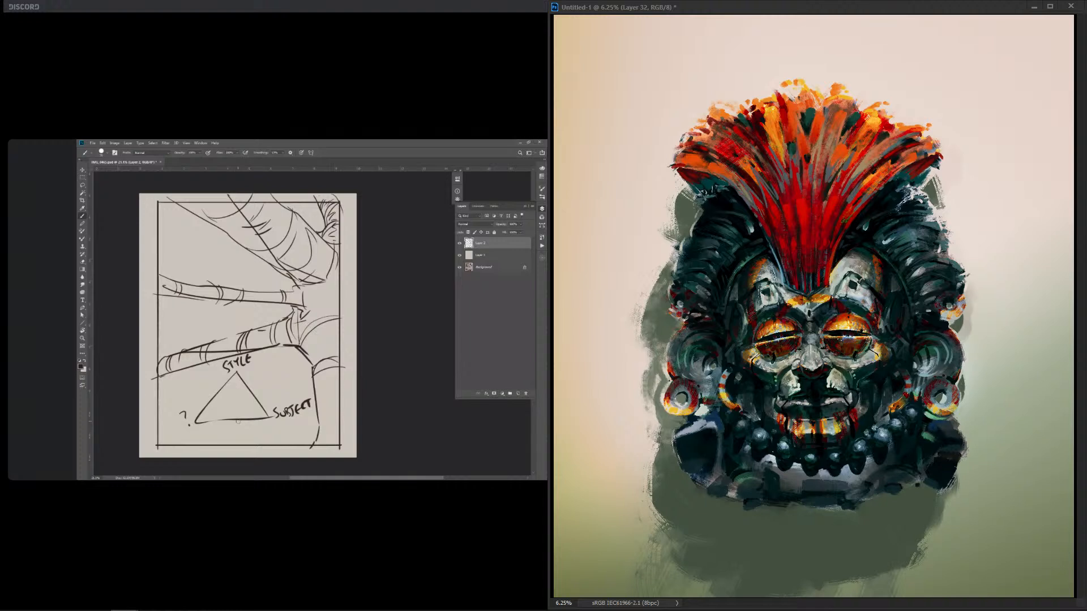
Step: Rework the shading on the round ear ornaments at both sides and undo the last stroke
{"action": "left_click_drag", "start_coordinate": [922, 348], "coordinate": [923, 373]}
{"action": "left_click_drag", "start_coordinate": [714, 365], "coordinate": [706, 385]}
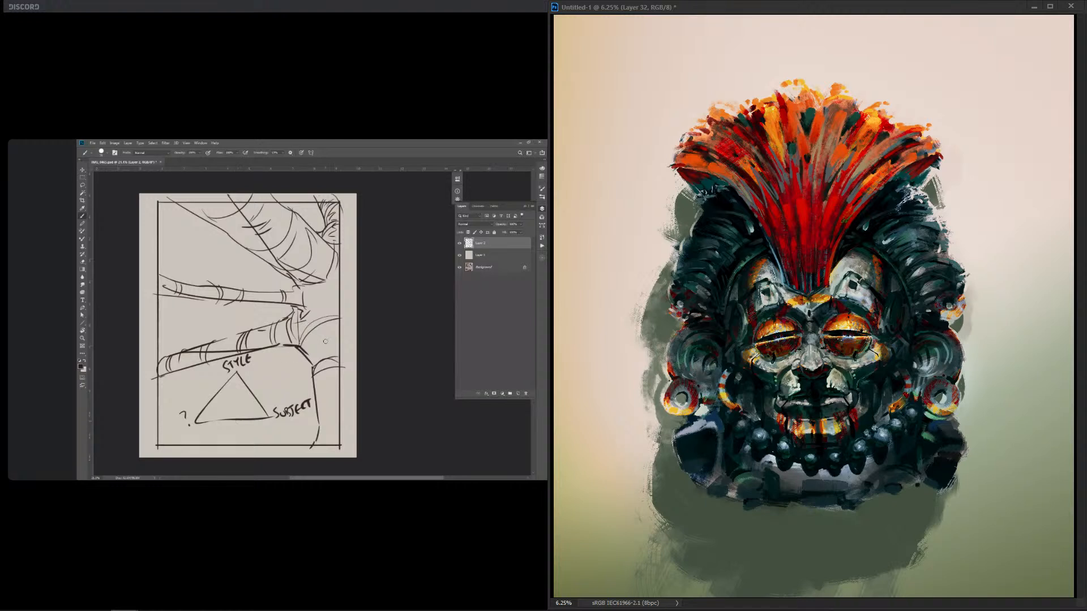
{"action": "left_click_drag", "start_coordinate": [725, 371], "coordinate": [713, 384]}
{"action": "left_click_drag", "start_coordinate": [930, 354], "coordinate": [924, 384]}
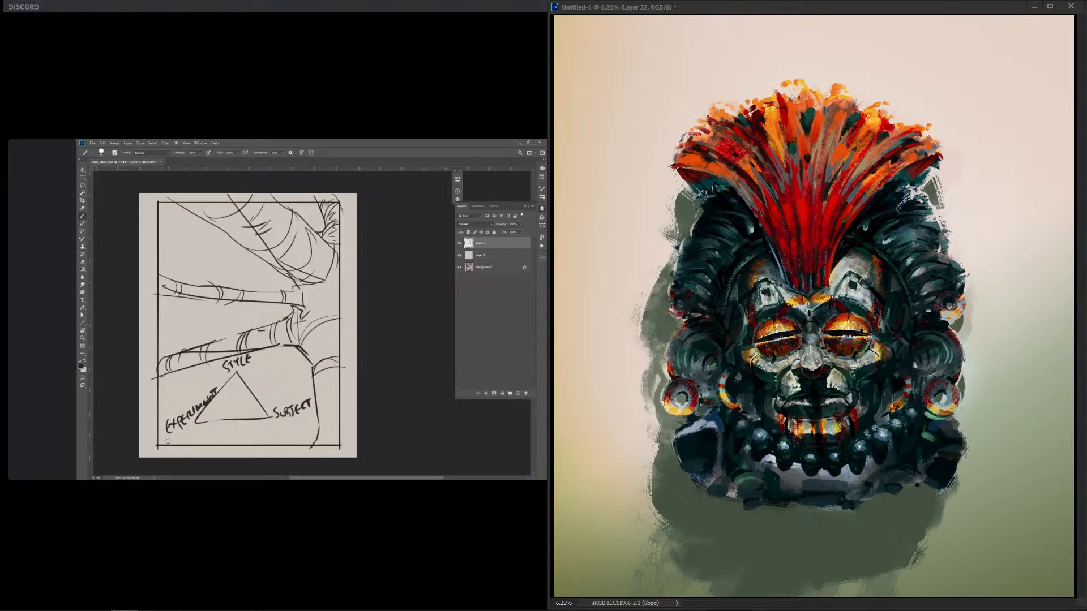
{"action": "key", "text": "ctrl+z"}
Step: Paint over the upper headdress folds on both sides of the crest, discarding the first stroke
{"action": "left_click_drag", "start_coordinate": [740, 219], "coordinate": [754, 231]}
{"action": "key", "text": "ctrl+z"}
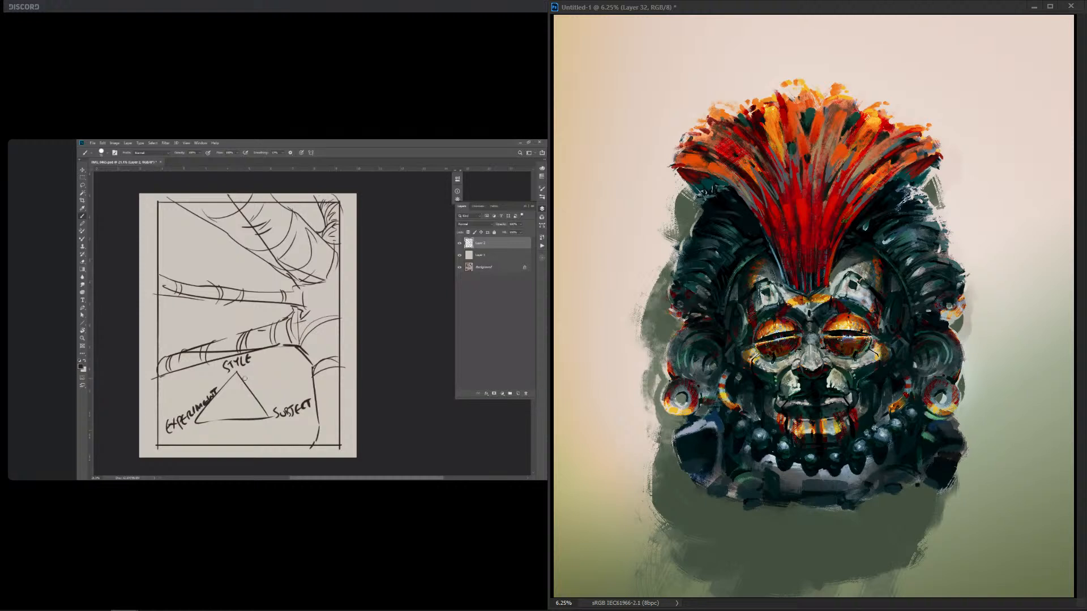
{"action": "mouse_move", "coordinate": [868, 221]}
{"action": "left_mouse_down"}
{"action": "mouse_move", "coordinate": [858, 230]}
{"action": "mouse_move", "coordinate": [893, 211]}
{"action": "left_mouse_up"}
{"action": "left_click_drag", "start_coordinate": [909, 197], "coordinate": [900, 204]}
{"action": "left_click_drag", "start_coordinate": [731, 218], "coordinate": [716, 223]}
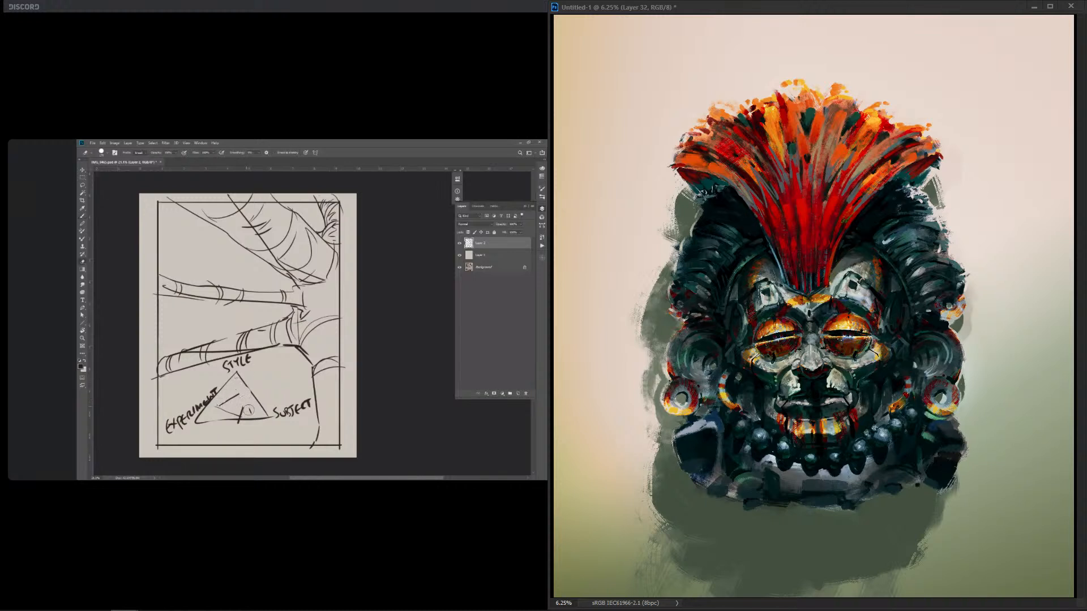
Step: Undo the lines sketched inside the labelled triangle
{"action": "key", "text": "ctrl+z"}
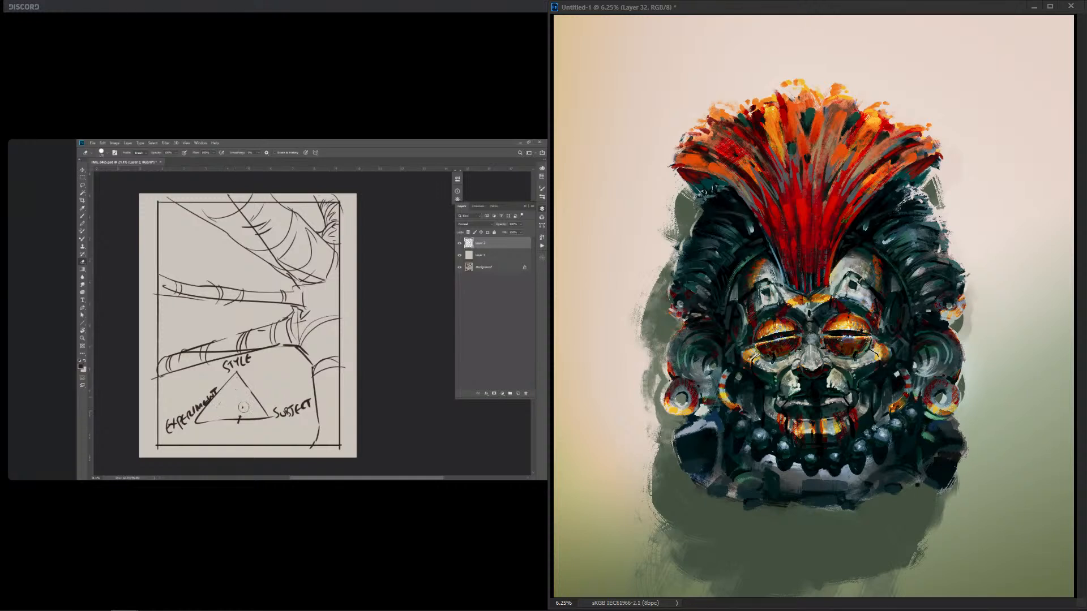
{"action": "key", "text": "ctrl+z"}
{"action": "key", "text": "ctrl+z"}
{"action": "key", "text": "ctrl+z"}
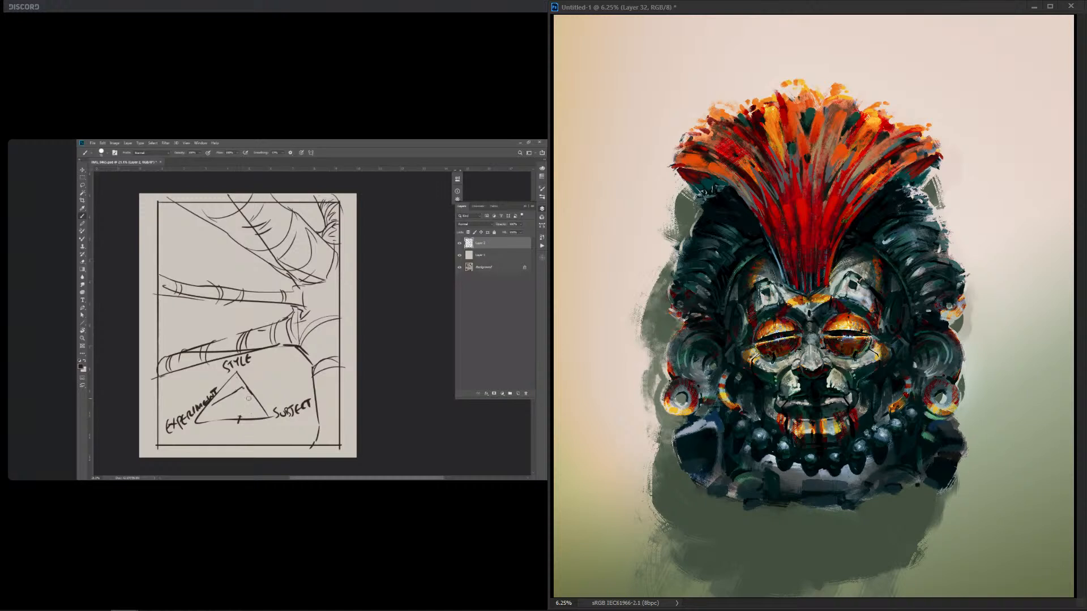
Step: Paint strokes along the hairline on both sides of the crest's base, retrying the right one
{"action": "left_click_drag", "start_coordinate": [831, 282], "coordinate": [858, 265]}
{"action": "key", "text": "ctrl+z"}
{"action": "key", "text": "ctrl+z"}
{"action": "left_click_drag", "start_coordinate": [832, 280], "coordinate": [862, 262]}
{"action": "left_click_drag", "start_coordinate": [756, 272], "coordinate": [782, 282]}
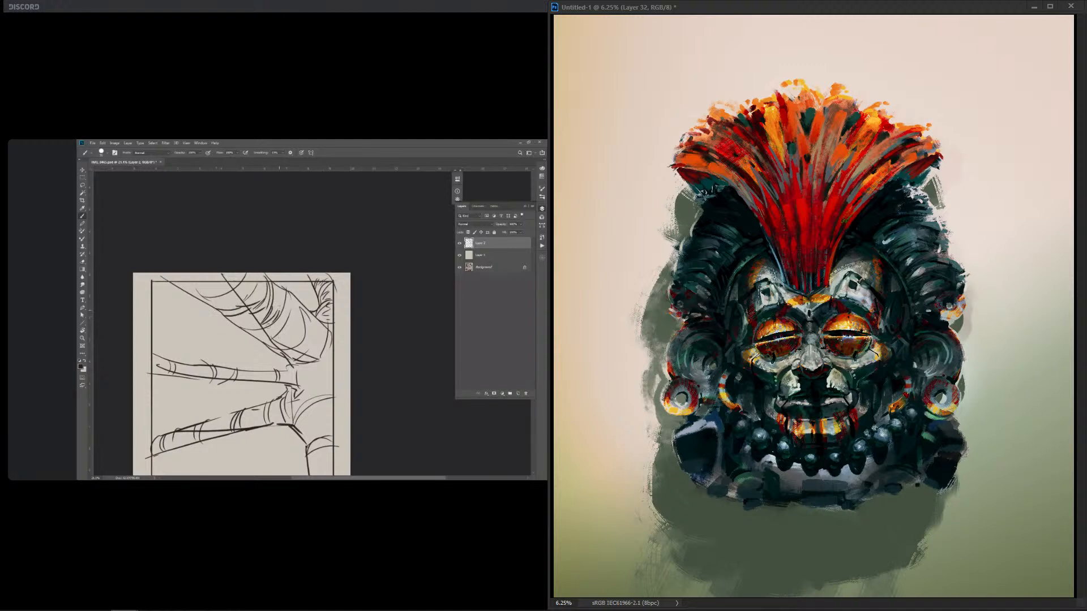
Step: Toggle the latest strokes off and on repeatedly to compare the painting with and without them
{"action": "key", "text": "ctrl+z"}
{"action": "key", "text": "ctrl+shift+z"}
{"action": "key", "text": "ctrl+z"}
{"action": "key", "text": "ctrl+shift+z"}
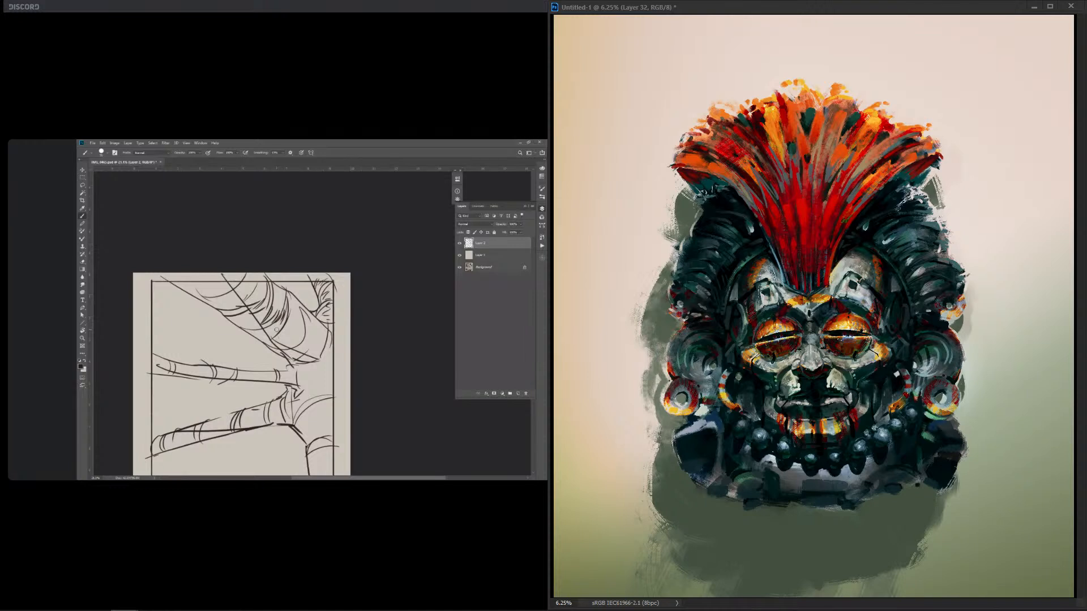
{"action": "key", "text": "ctrl+z"}
{"action": "key", "text": "ctrl+shift+z"}
{"action": "key", "text": "ctrl+z"}
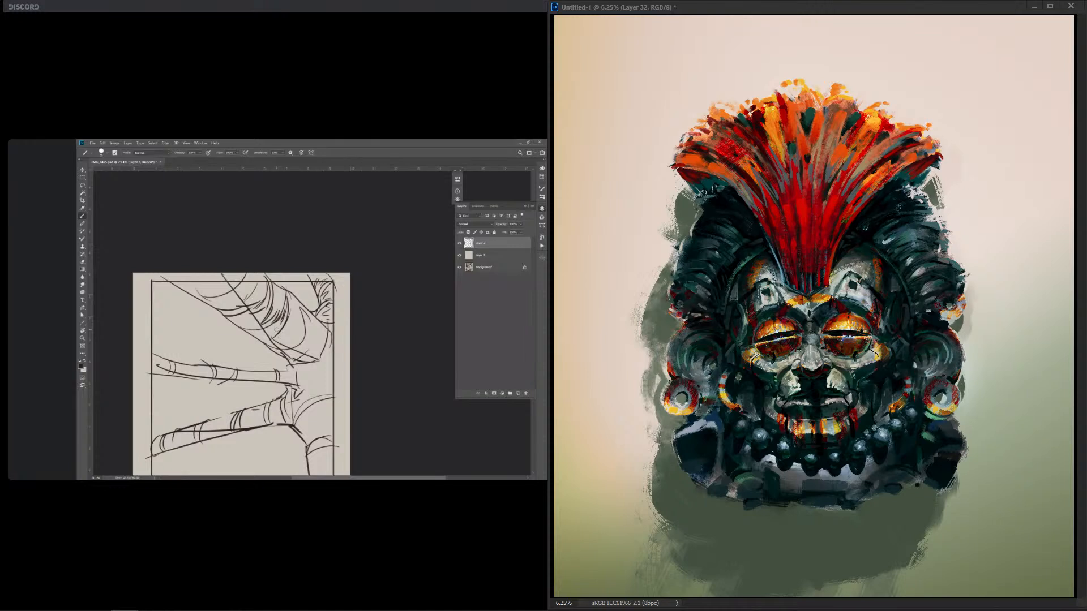
{"action": "key", "text": "ctrl+shift+z"}
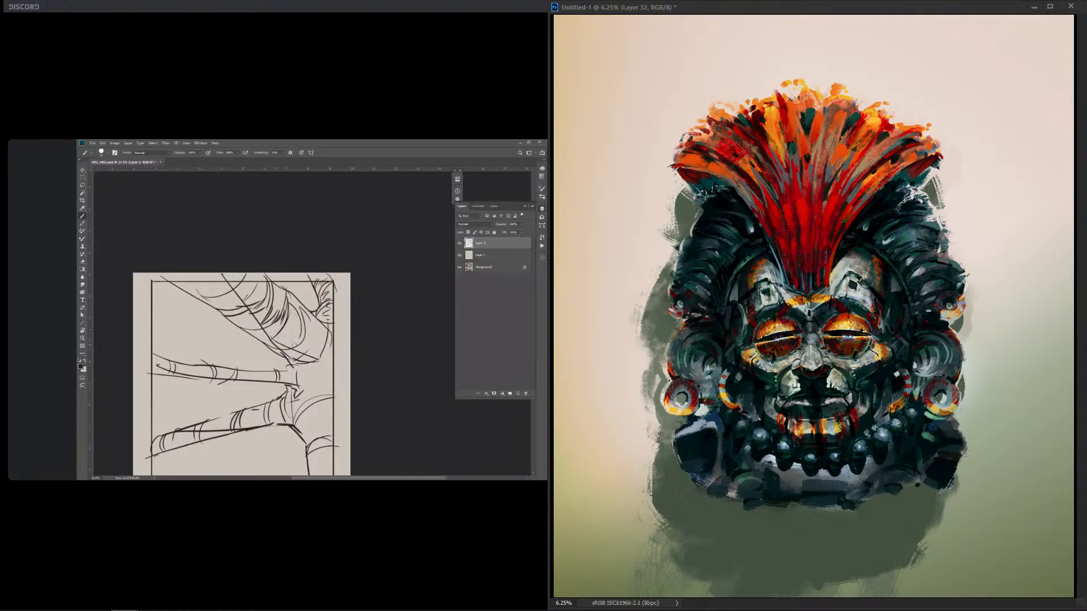
{"action": "key", "text": "ctrl+z"}
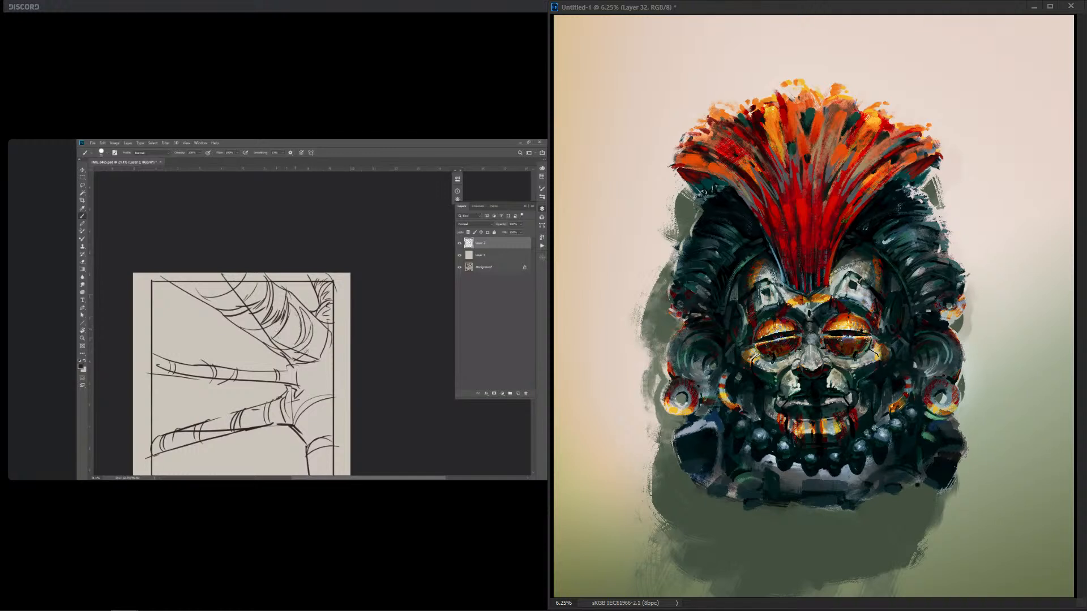
{"action": "key", "text": "ctrl+shift+z"}
{"action": "key", "text": "ctrl+shift+z"}
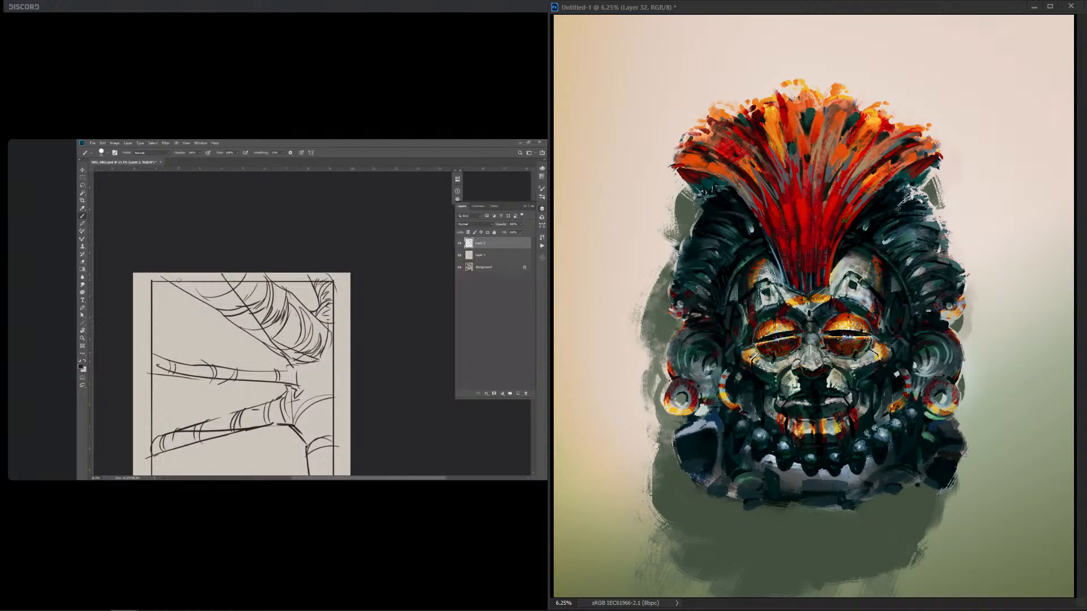
{"action": "key", "text": "ctrl+z"}
{"action": "key", "text": "ctrl+shift+z"}
{"action": "key", "text": "ctrl+z"}
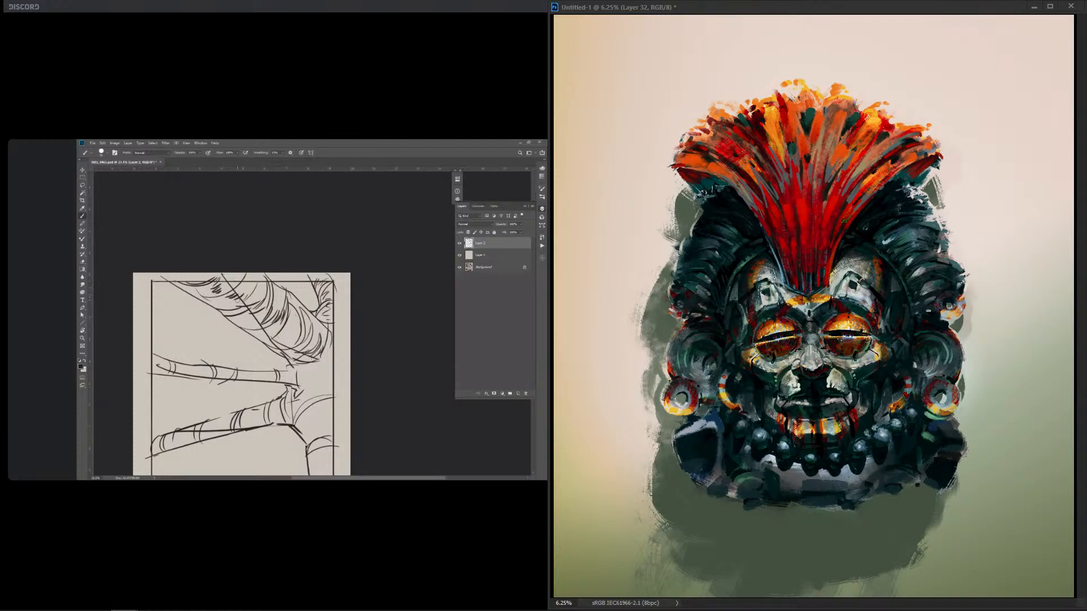
{"action": "key", "text": "ctrl+shift+z"}
Step: Undo the last five changes
{"action": "key", "text": "ctrl+z"}
{"action": "key", "text": "ctrl+z"}
{"action": "key", "text": "ctrl+z"}
{"action": "key", "text": "ctrl+z"}
{"action": "key", "text": "ctrl+z"}
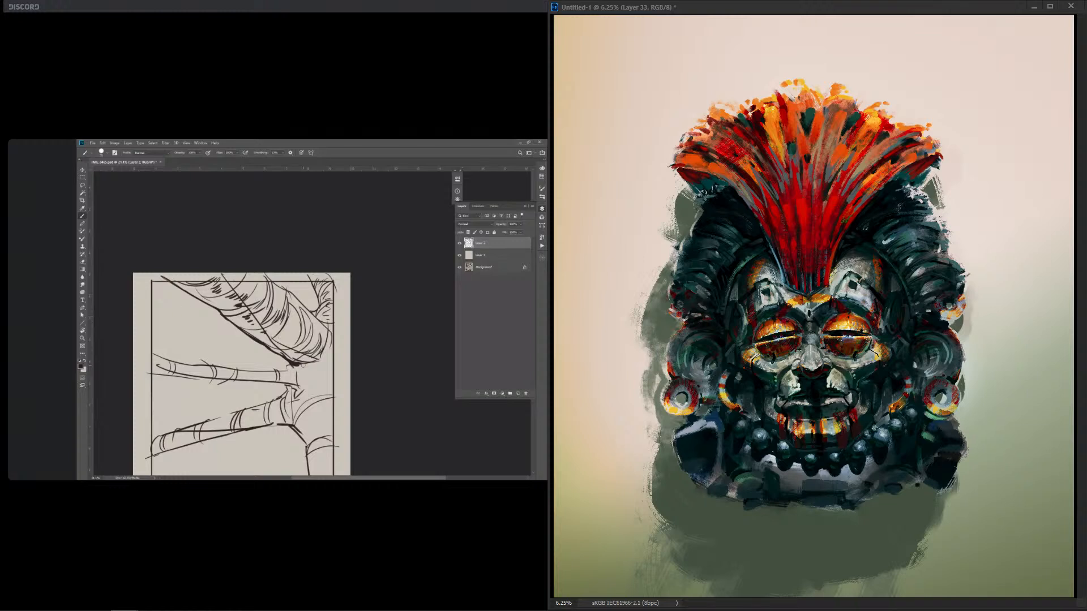
Step: Try a small rounded figure in the gap above the middle branch of the tree sketch and erase it
{"action": "mouse_move", "coordinate": [181, 338]}
{"action": "left_mouse_down"}
{"action": "mouse_move", "coordinate": [187, 311]}
{"action": "mouse_move", "coordinate": [206, 331]}
{"action": "mouse_move", "coordinate": [219, 319]}
{"action": "mouse_move", "coordinate": [204, 347]}
{"action": "mouse_move", "coordinate": [163, 346]}
{"action": "mouse_move", "coordinate": [199, 357]}
{"action": "mouse_move", "coordinate": [210, 346]}
{"action": "mouse_move", "coordinate": [181, 342]}
{"action": "mouse_move", "coordinate": [172, 359]}
{"action": "mouse_move", "coordinate": [219, 356]}
{"action": "left_mouse_up"}
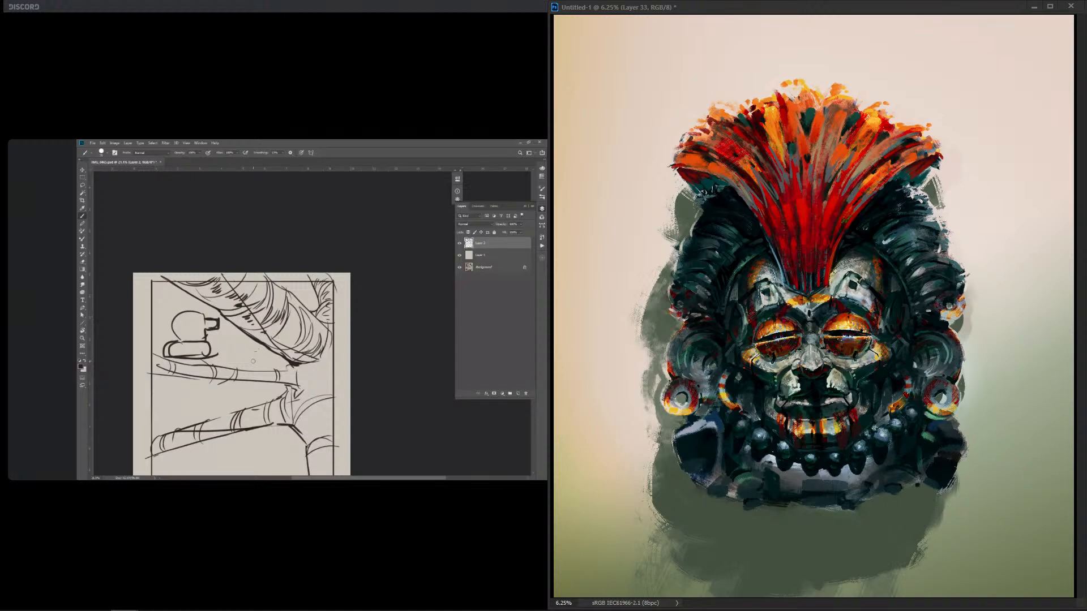
{"action": "key", "text": "e"}
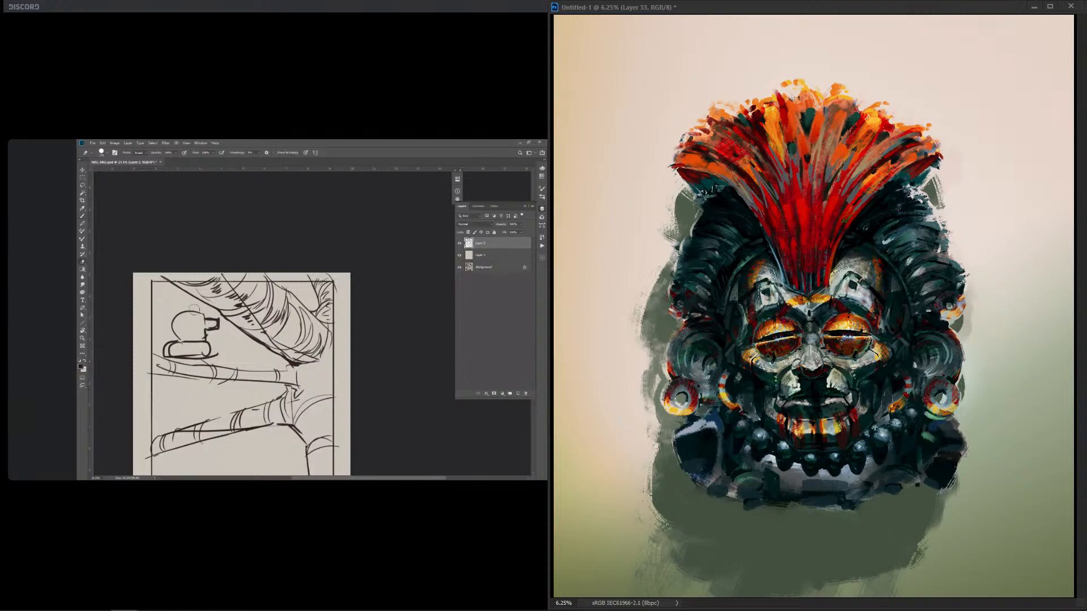
{"action": "mouse_move", "coordinate": [194, 309]}
{"action": "left_mouse_down"}
{"action": "mouse_move", "coordinate": [219, 330]}
{"action": "mouse_move", "coordinate": [224, 323]}
{"action": "mouse_move", "coordinate": [179, 316]}
{"action": "mouse_move", "coordinate": [201, 342]}
{"action": "mouse_move", "coordinate": [171, 342]}
{"action": "mouse_move", "coordinate": [182, 359]}
{"action": "mouse_move", "coordinate": [211, 356]}
{"action": "mouse_move", "coordinate": [202, 345]}
{"action": "left_mouse_up"}
{"action": "key", "text": "b"}
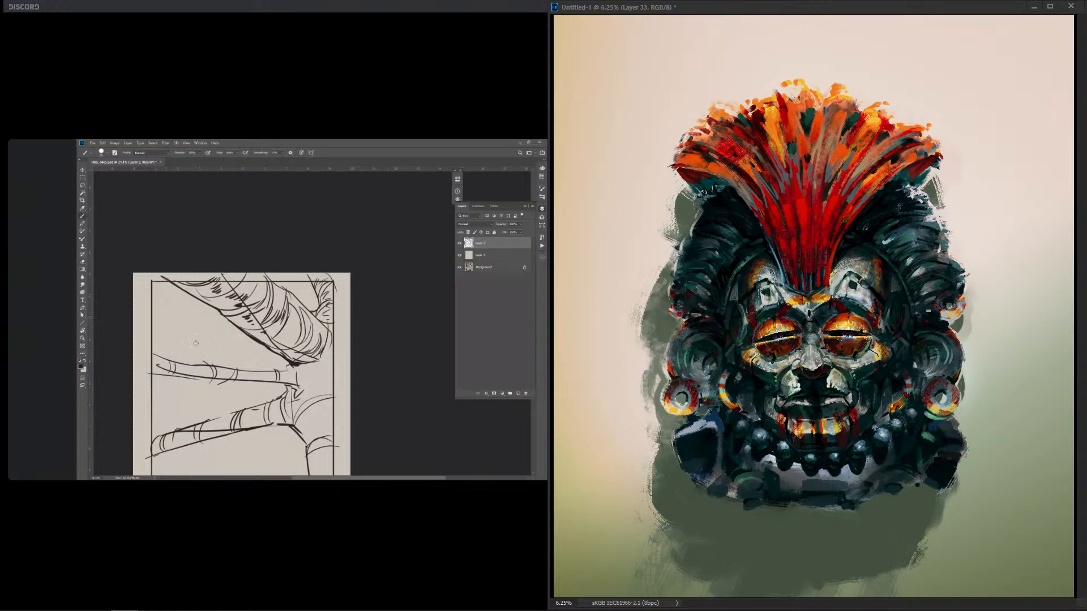
Step: Add bark rings and heavy dark hatching where the middle branches meet the trunk in the tree sketch
{"action": "left_click_drag", "start_coordinate": [261, 372], "coordinate": [262, 380]}
{"action": "mouse_move", "coordinate": [277, 371]}
{"action": "left_mouse_down"}
{"action": "mouse_move", "coordinate": [288, 363]}
{"action": "mouse_move", "coordinate": [297, 386]}
{"action": "mouse_move", "coordinate": [281, 399]}
{"action": "mouse_move", "coordinate": [308, 385]}
{"action": "left_mouse_up"}
{"action": "left_click_drag", "start_coordinate": [294, 404], "coordinate": [330, 378]}
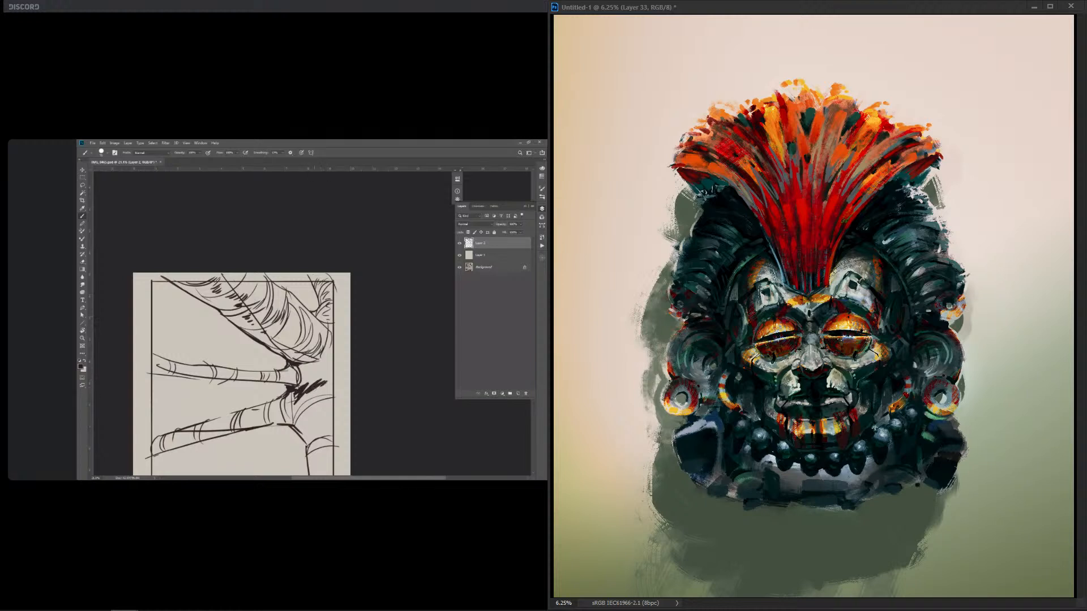
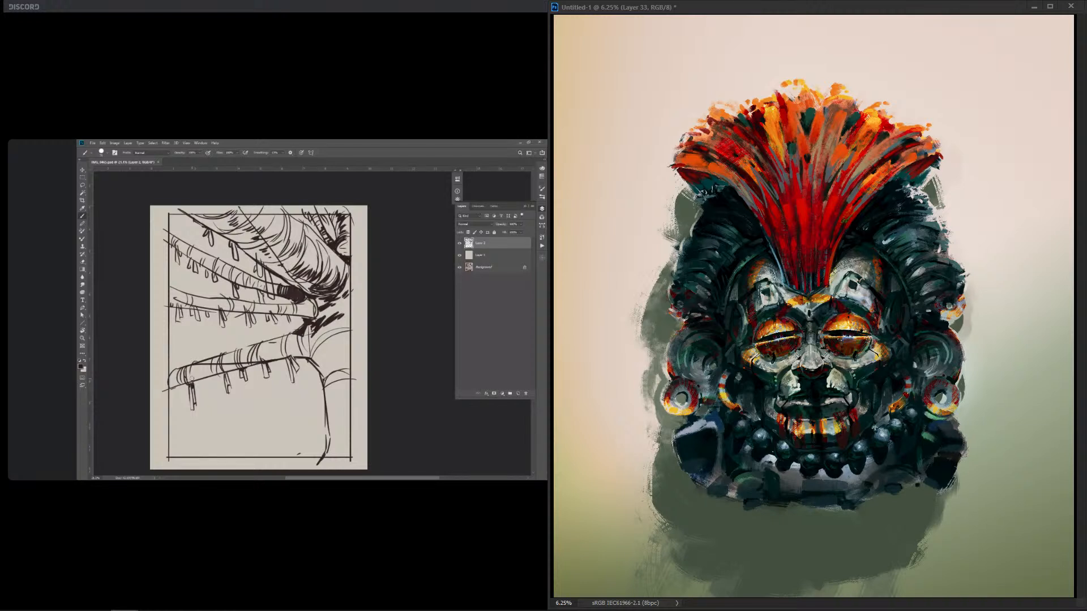
Step: Touch up a bead on the left and rework the area between nose and upper lip, undoing the unwanted attempts
{"action": "left_click_drag", "start_coordinate": [762, 432], "coordinate": [769, 440]}
{"action": "left_click_drag", "start_coordinate": [838, 376], "coordinate": [848, 393]}
{"action": "key", "text": "ctrl+z"}
{"action": "mouse_move", "coordinate": [790, 376]}
{"action": "left_mouse_down"}
{"action": "mouse_move", "coordinate": [782, 393]}
{"action": "mouse_move", "coordinate": [846, 388]}
{"action": "left_mouse_up"}
{"action": "key", "text": "ctrl+z"}
{"action": "key", "text": "ctrl+z"}
{"action": "mouse_move", "coordinate": [790, 382]}
{"action": "left_mouse_down"}
{"action": "mouse_move", "coordinate": [783, 388]}
{"action": "mouse_move", "coordinate": [845, 386]}
{"action": "left_mouse_up"}
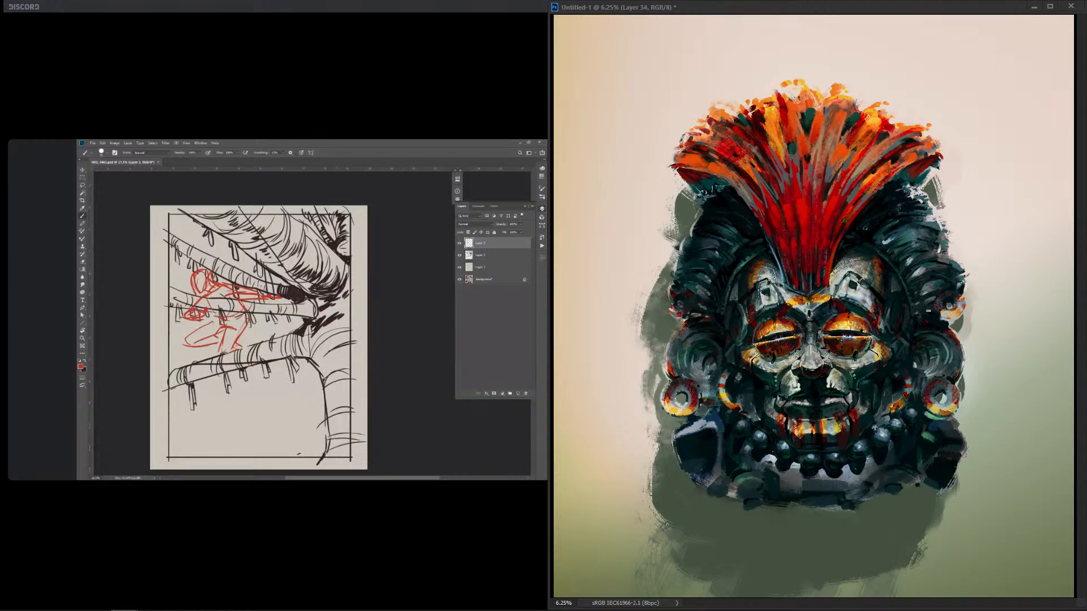
Step: Place a copy of the orange eye over the mask's left eye
{"action": "key", "text": "Return"}
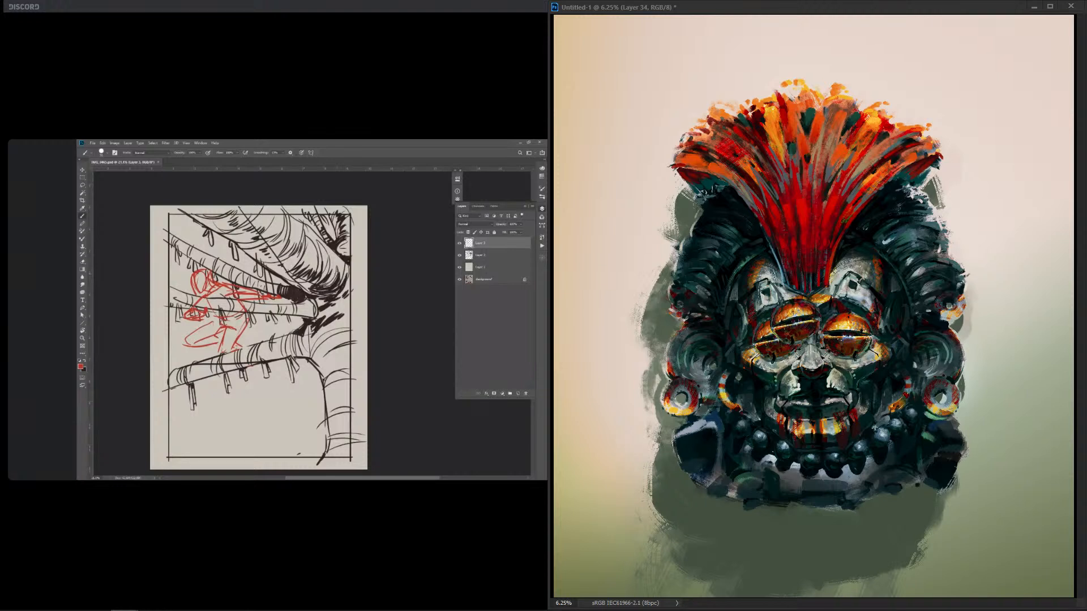
{"action": "left_click_drag", "start_coordinate": [795, 321], "coordinate": [778, 334]}
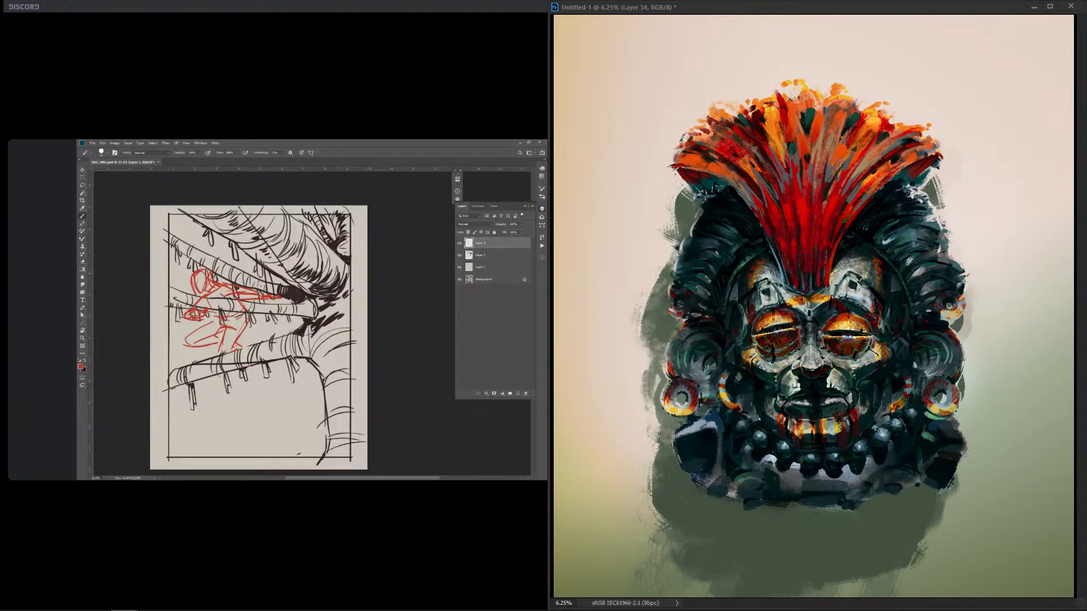
Step: Try different tilts for the copied orange eye over the mask's left eye and undo the adjustments
{"action": "key", "text": "Return"}
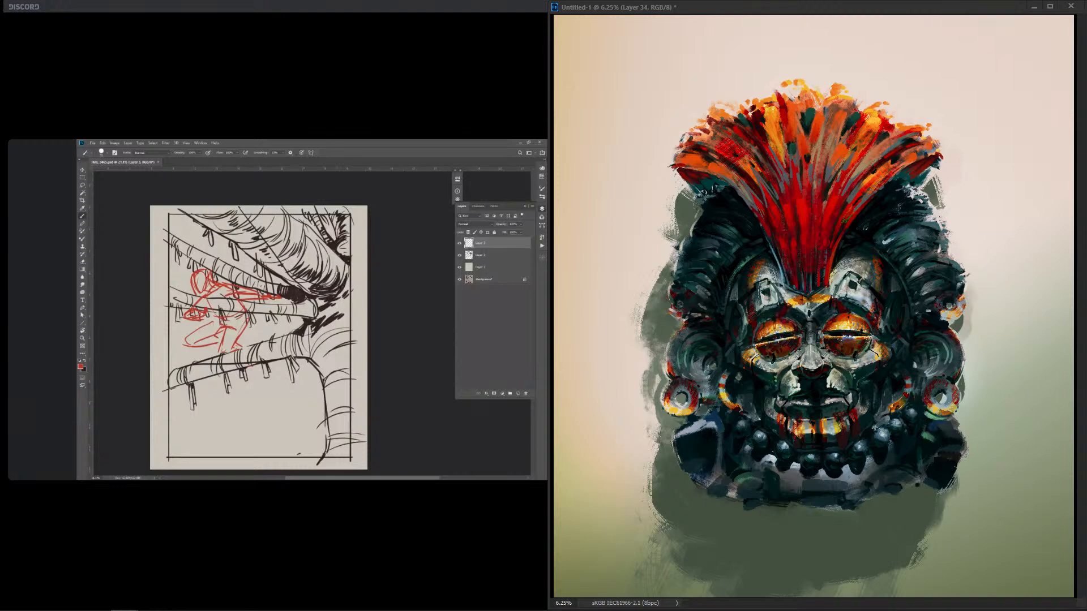
{"action": "key", "text": "Return"}
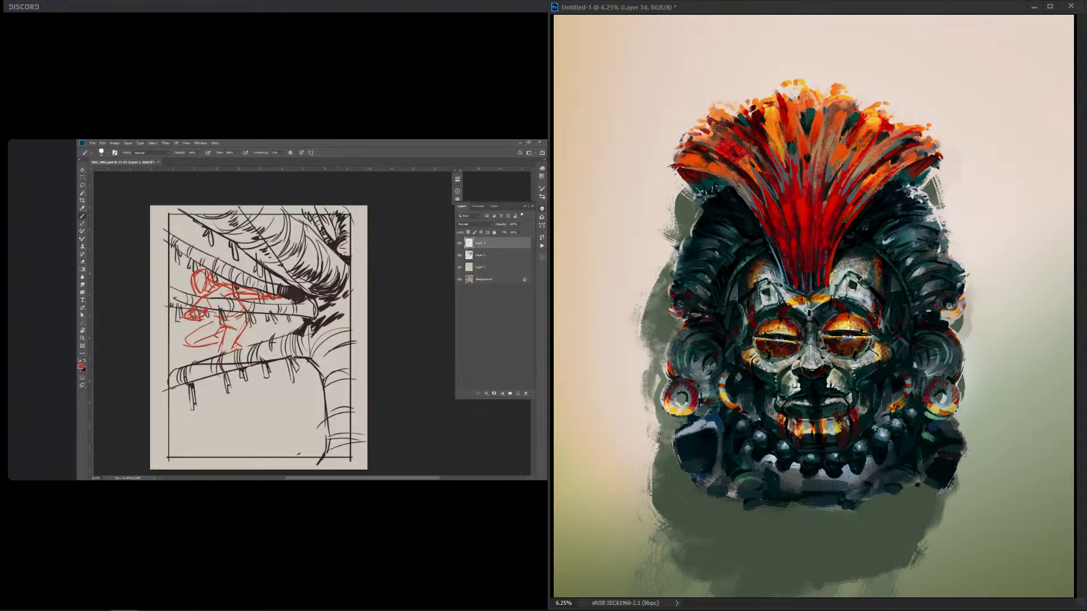
{"action": "key", "text": "Return"}
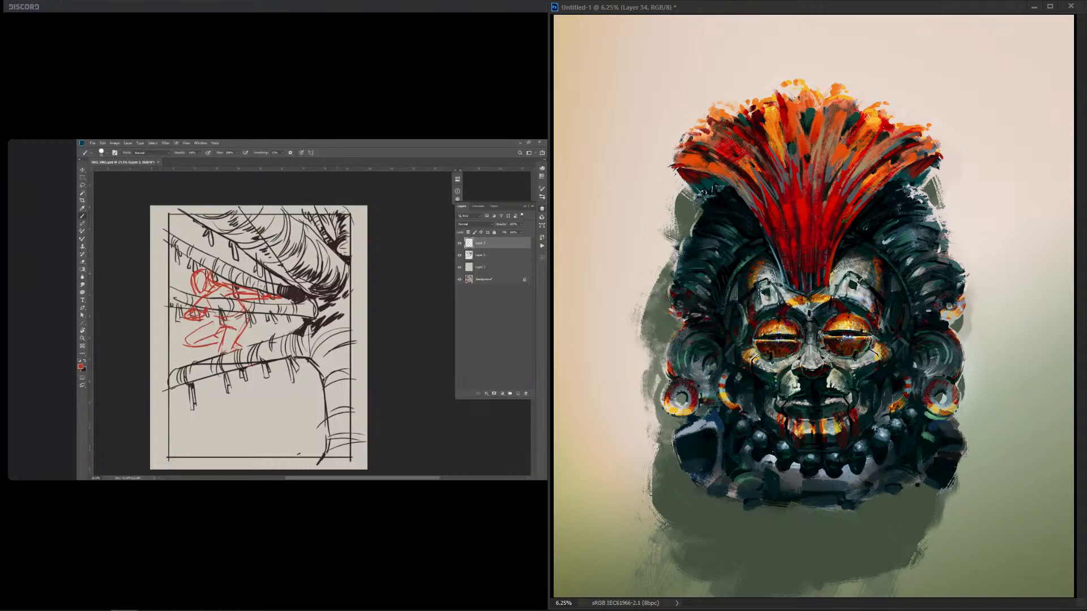
{"action": "key", "text": "ctrl+z"}
{"action": "key", "text": "ctrl+z"}
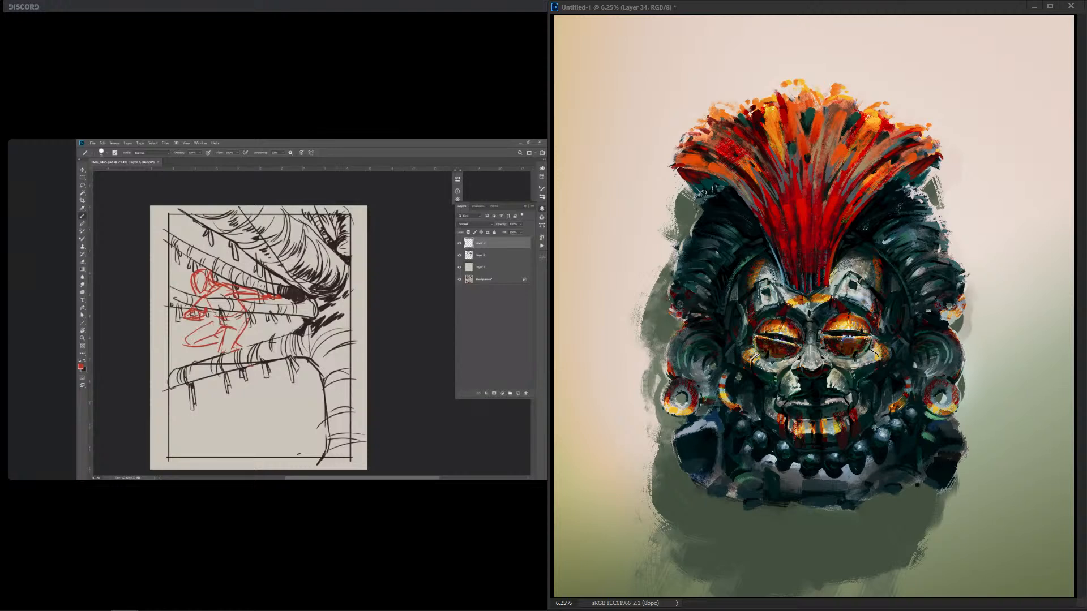
{"action": "key", "text": "ctrl+z"}
{"action": "key", "text": "ctrl+z"}
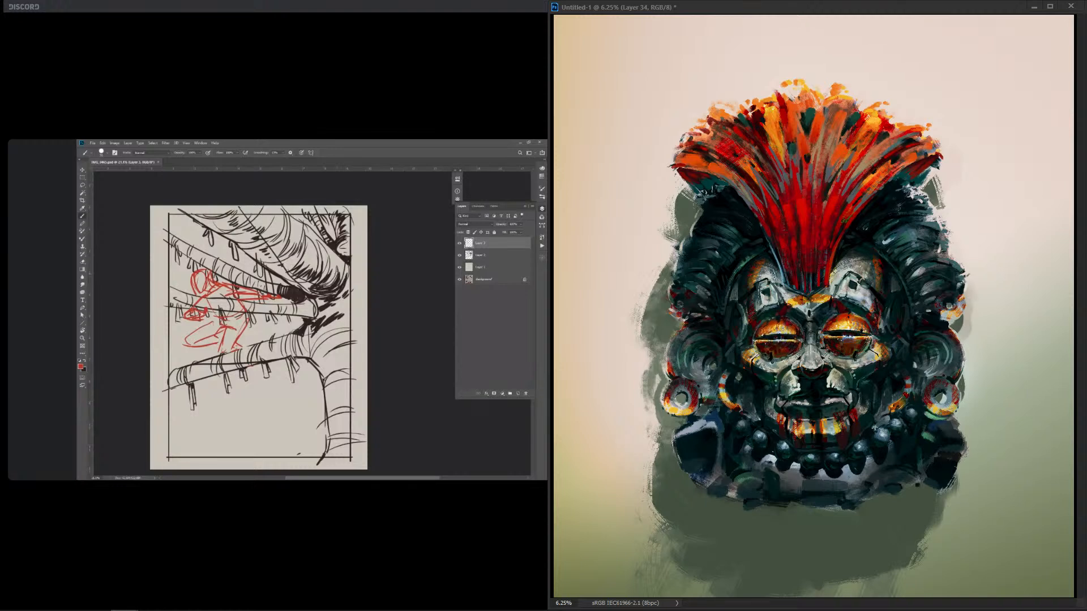
{"action": "key", "text": "ctrl+z"}
{"action": "key", "text": "ctrl+z"}
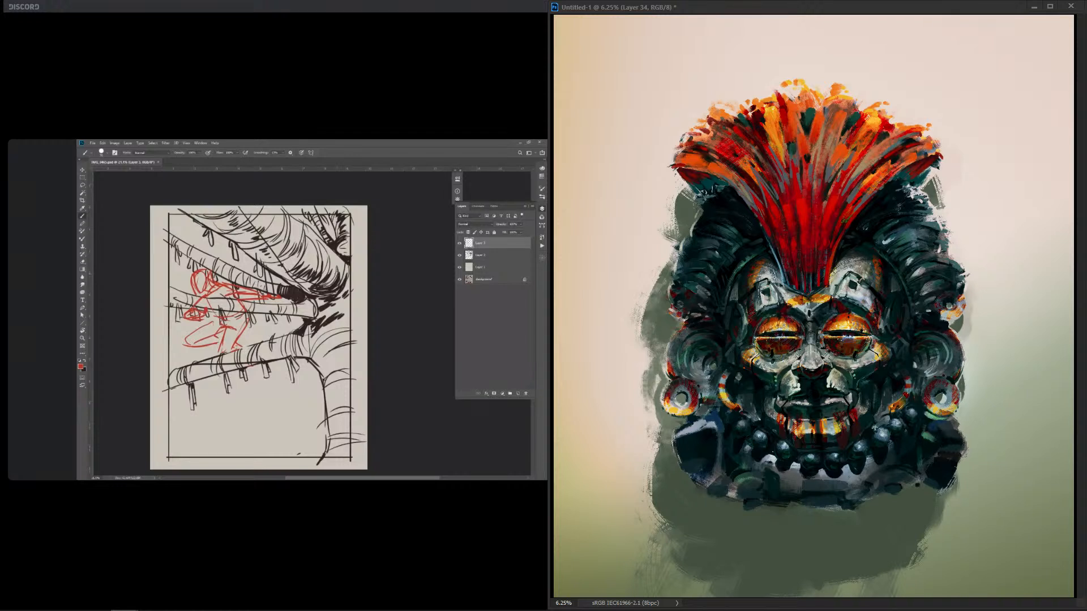
{"action": "key", "text": "ctrl+z"}
{"action": "key", "text": "ctrl+z"}
{"action": "key", "text": "ctrl+z"}
{"action": "key", "text": "ctrl+z"}
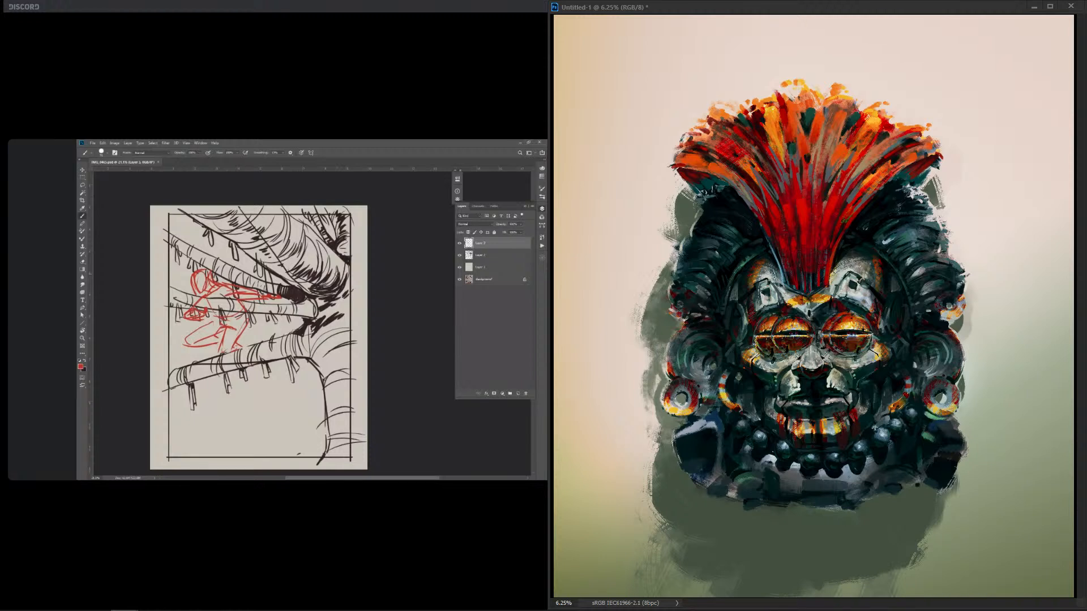
Step: Merge the copied eye, duplicate the resulting layer, and touch up the inner edge of the right eye
{"action": "key", "text": "ctrl+e"}
{"action": "key", "text": "ctrl+j"}
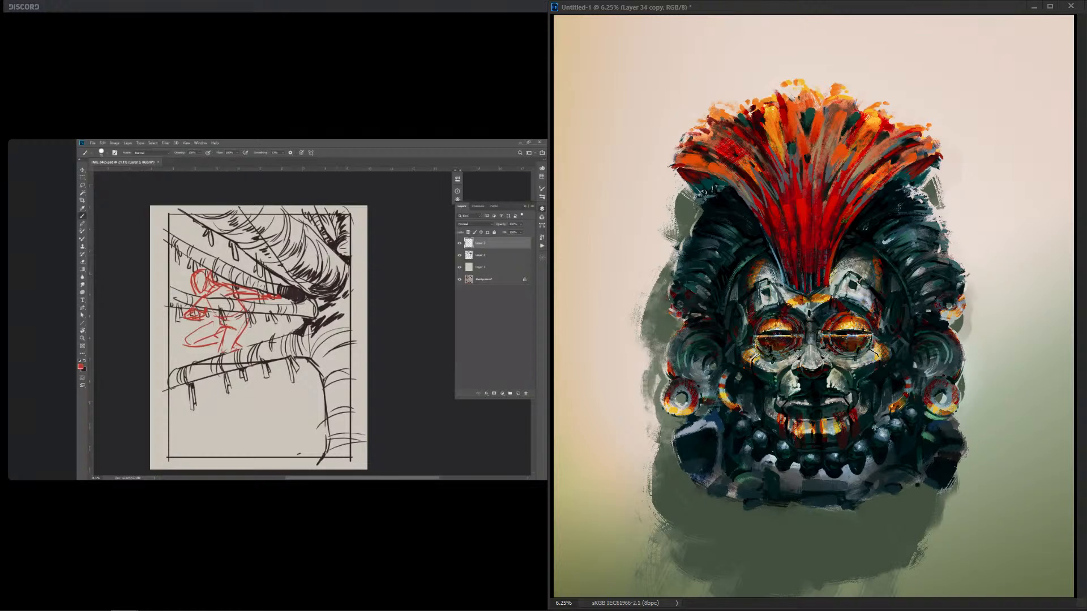
{"action": "key", "text": "alt+bracketleft"}
{"action": "left_click_drag", "start_coordinate": [829, 314], "coordinate": [829, 354]}
{"action": "key", "text": "alt+bracketright"}
{"action": "key", "text": "alt+bracketleft"}
Step: Try reworking the lids and orange areas of both eyes and merging the layers, and undo the attempts
{"action": "left_click_drag", "start_coordinate": [792, 316], "coordinate": [775, 356]}
{"action": "key", "text": "ctrl+z"}
{"action": "left_click_drag", "start_coordinate": [862, 313], "coordinate": [854, 359]}
{"action": "key", "text": "ctrl+z"}
{"action": "key", "text": "ctrl+z"}
{"action": "mouse_move", "coordinate": [791, 318]}
{"action": "left_mouse_down"}
{"action": "mouse_move", "coordinate": [788, 353]}
{"action": "mouse_move", "coordinate": [873, 336]}
{"action": "mouse_move", "coordinate": [853, 355]}
{"action": "left_mouse_up"}
{"action": "key", "text": "ctrl+e"}
{"action": "key", "text": "ctrl+z"}
{"action": "key", "text": "ctrl+z"}
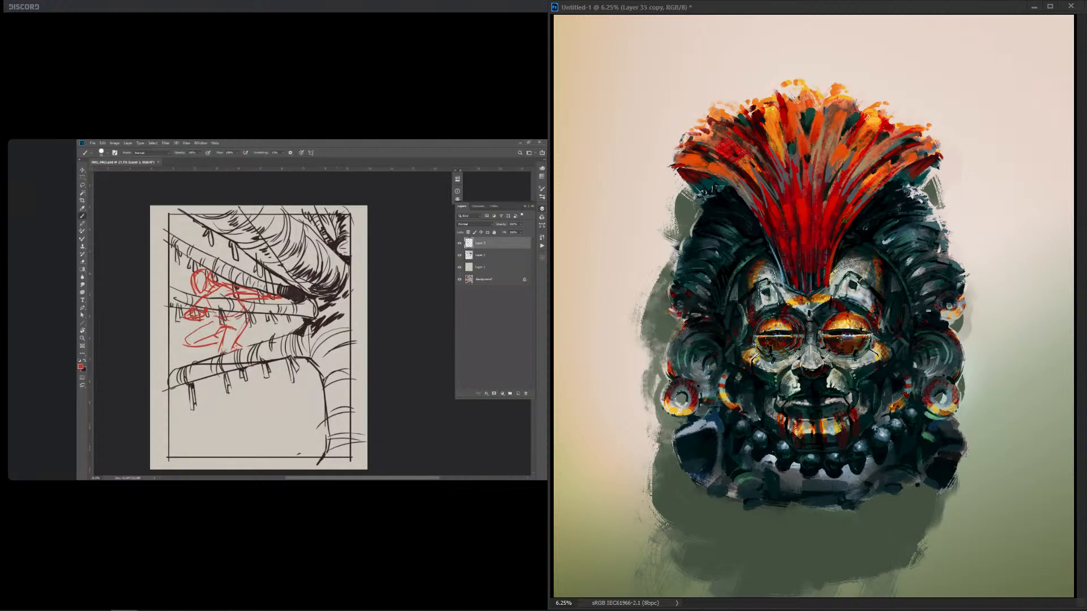
Step: Adjust the eye copy and touch up the upper lid of the left eye, undoing and restoring the change
{"action": "key", "text": "Return"}
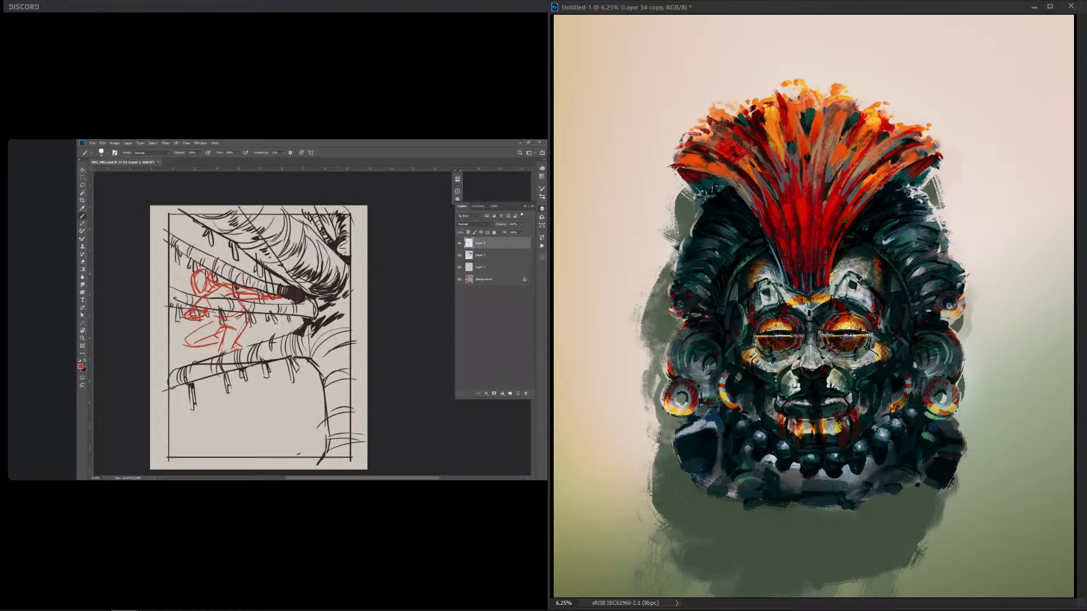
{"action": "mouse_move", "coordinate": [784, 321]}
{"action": "left_mouse_down"}
{"action": "mouse_move", "coordinate": [762, 346]}
{"action": "mouse_move", "coordinate": [792, 332]}
{"action": "left_mouse_up"}
{"action": "key", "text": "ctrl+z"}
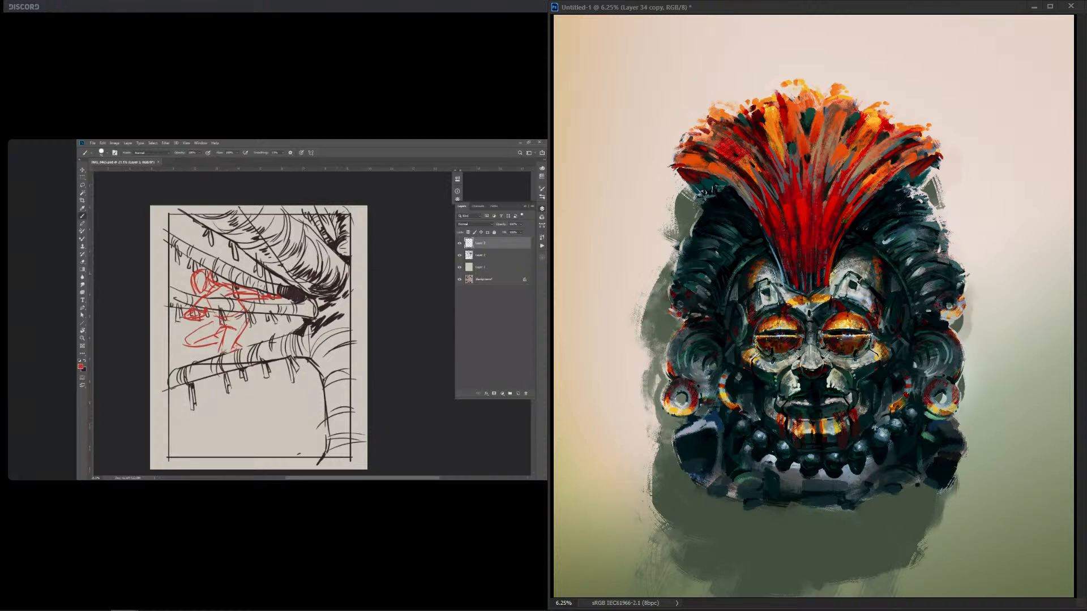
{"action": "key", "text": "ctrl+shift+z"}
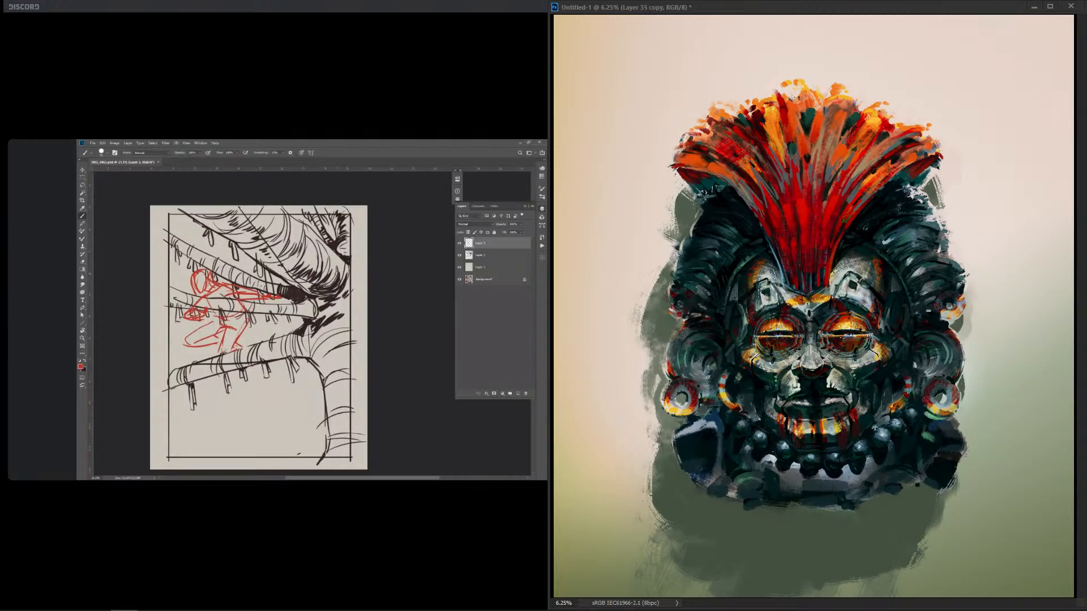
Step: Create a new layer and paint small orange accent marks on both sides of the forehead and on the cheeks below the eyes
{"action": "key", "text": "ctrl+alt+shift+n"}
{"action": "left_click_drag", "start_coordinate": [863, 289], "coordinate": [860, 303]}
{"action": "left_click_drag", "start_coordinate": [861, 294], "coordinate": [858, 305]}
{"action": "left_click_drag", "start_coordinate": [763, 300], "coordinate": [764, 302]}
{"action": "left_click_drag", "start_coordinate": [762, 310], "coordinate": [768, 308]}
{"action": "left_click_drag", "start_coordinate": [780, 360], "coordinate": [780, 371]}
{"action": "left_click_drag", "start_coordinate": [848, 360], "coordinate": [848, 371]}
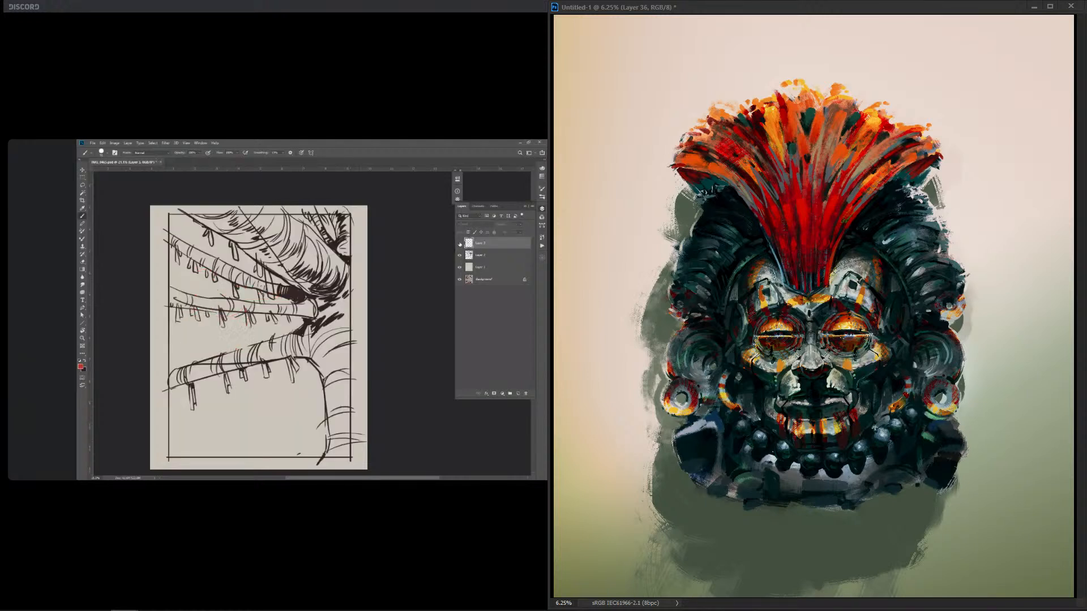
{"action": "left_click_drag", "start_coordinate": [777, 374], "coordinate": [851, 374]}
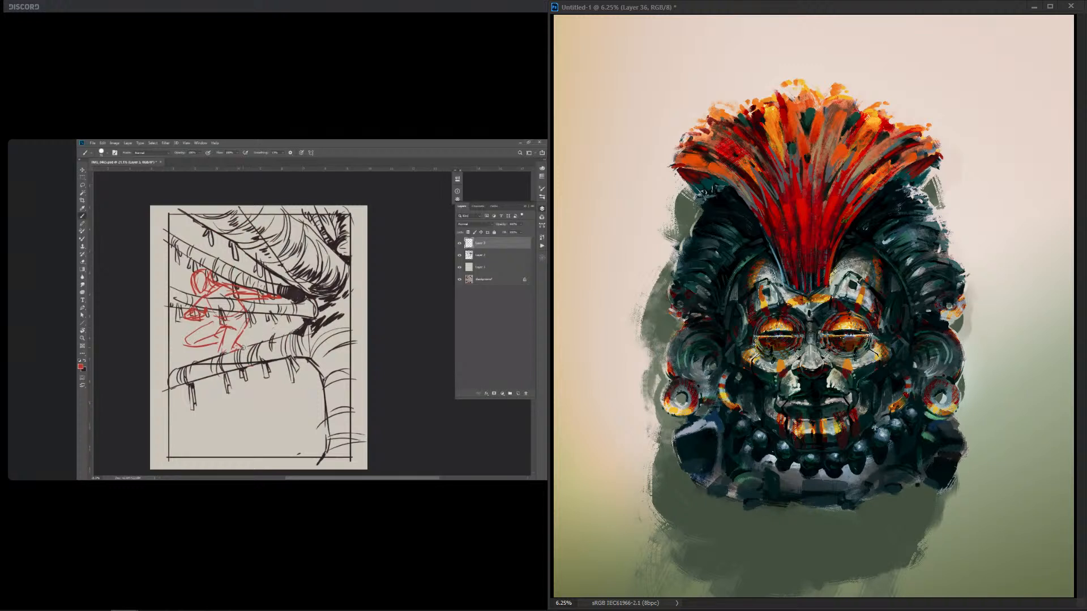